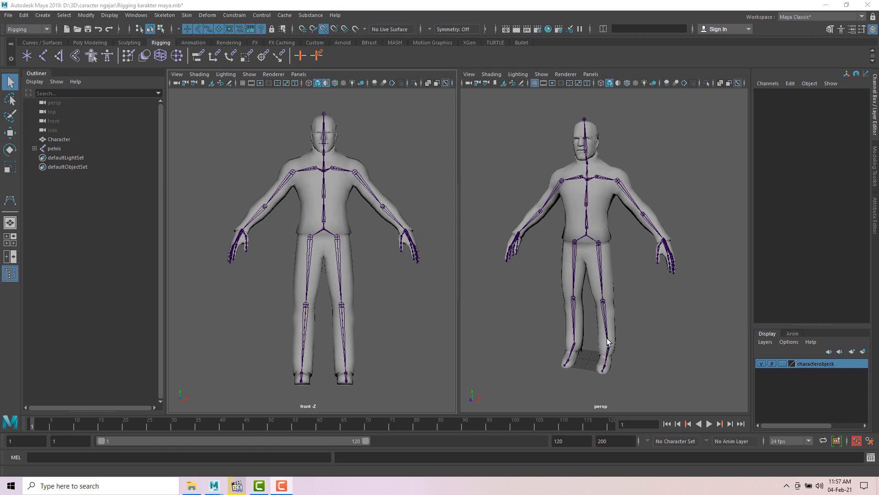
# Select the pelvis joint and expand its left leg hierarchy in the Outliner down to kiri_kaki_ujung
pyautogui.click(672, 189)
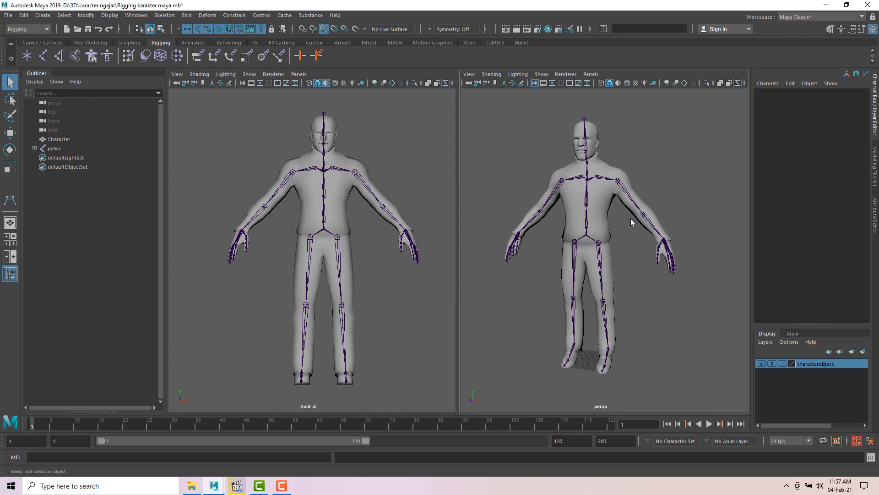
pyautogui.click(583, 237)
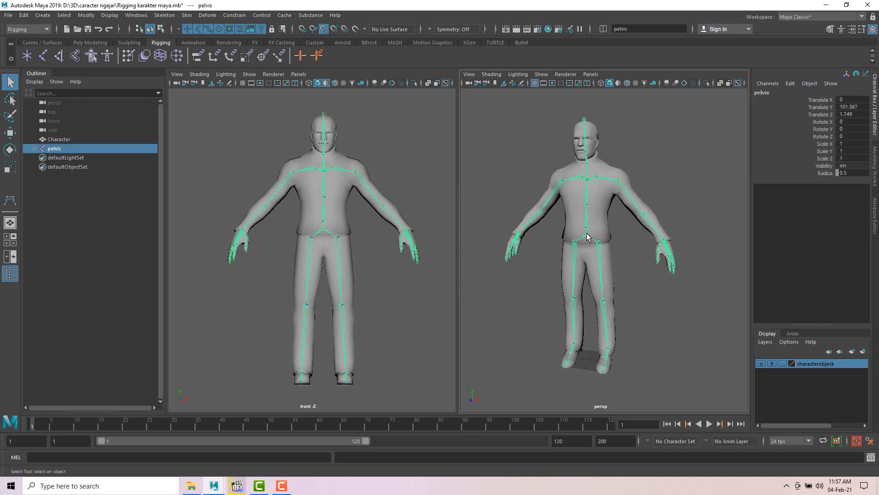
pyautogui.click(645, 262)
pyautogui.click(586, 237)
pyautogui.click(35, 149)
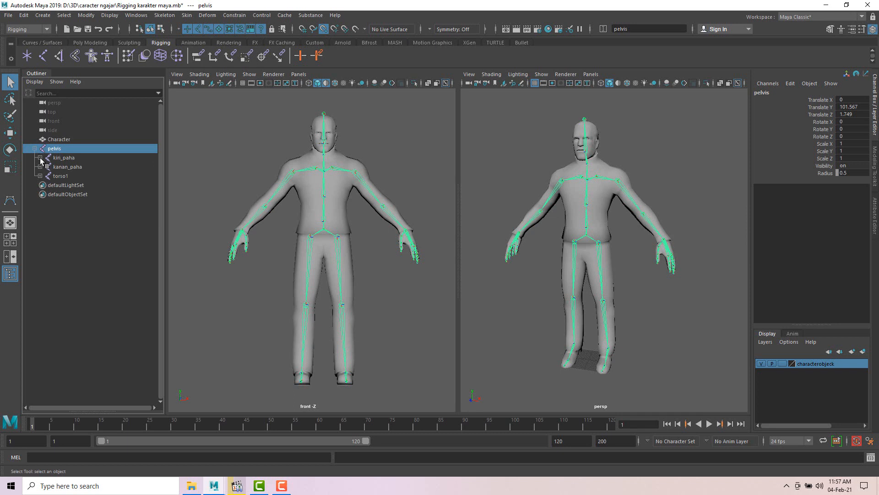
pyautogui.click(40, 158)
pyautogui.click(45, 166)
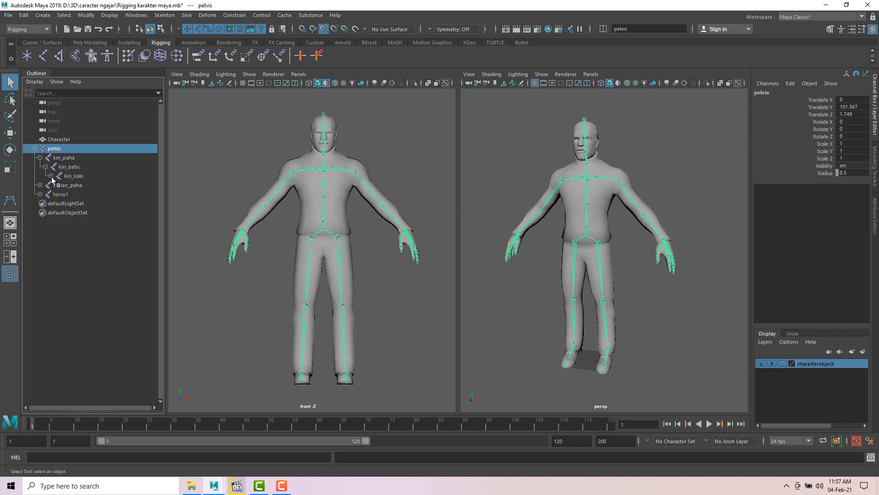
pyautogui.click(50, 176)
pyautogui.click(56, 185)
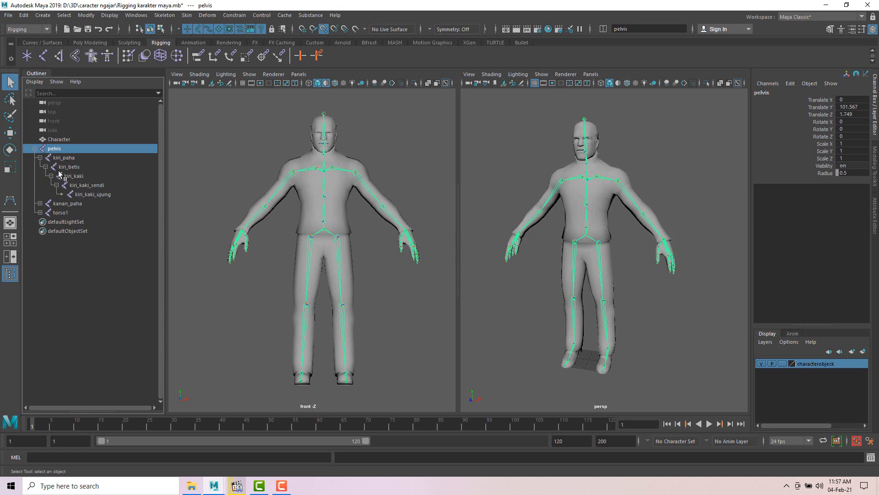
# Expand the right leg hierarchy from kanan_paha down to kanan_kaki_ujung and the torso hierarchy below torso1 down to torso3's children
pyautogui.click(39, 204)
pyautogui.click(45, 212)
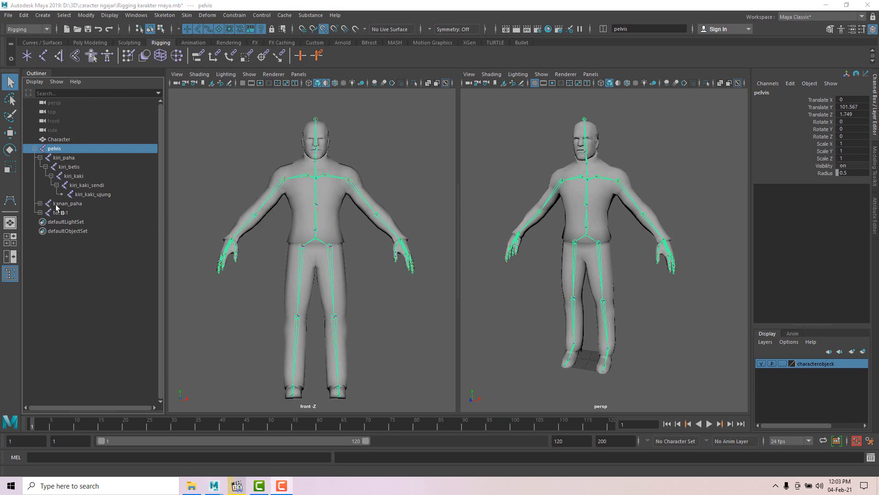
pyautogui.click(40, 203)
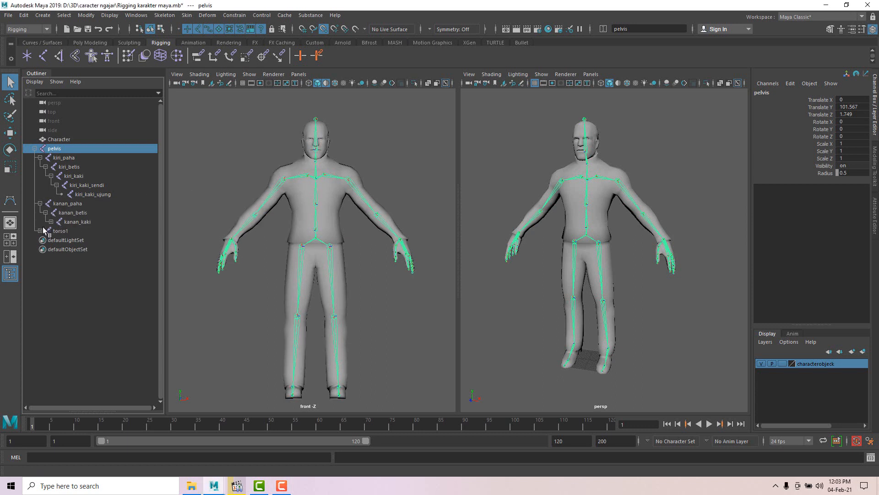
pyautogui.click(39, 231)
pyautogui.click(50, 222)
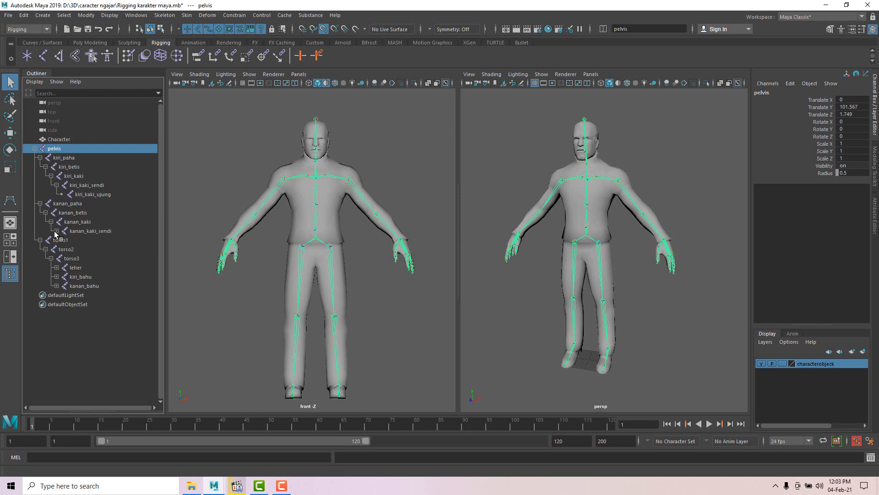
pyautogui.click(56, 231)
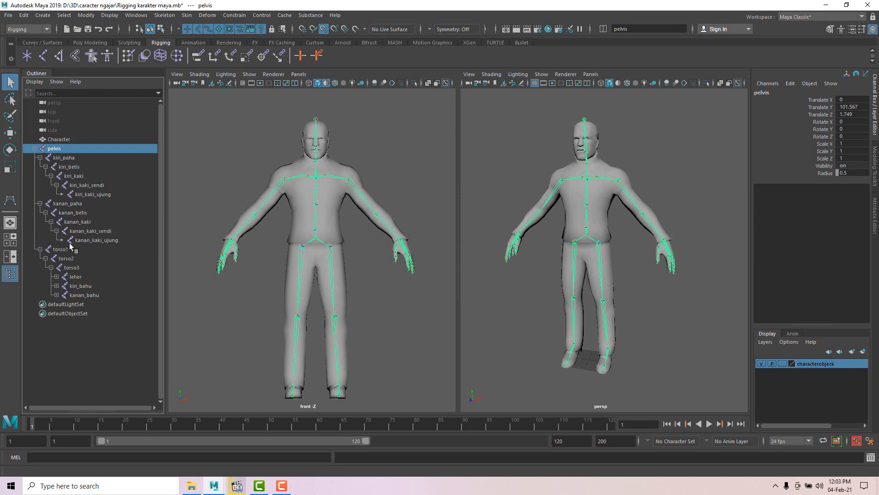
# Expand the neck joint leher down to the head's end joint and the left arm kiri_bahu down to the hand's finger joints
pyautogui.click(56, 277)
pyautogui.click(62, 285)
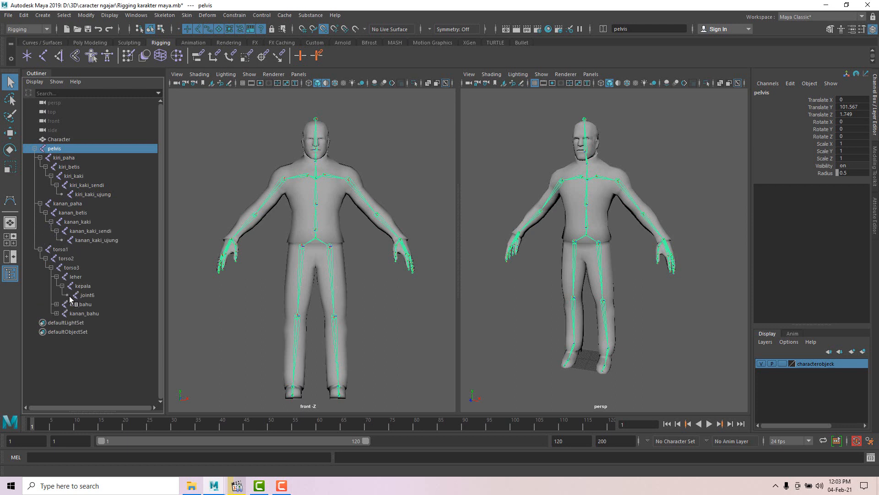
pyautogui.click(57, 304)
pyautogui.click(62, 314)
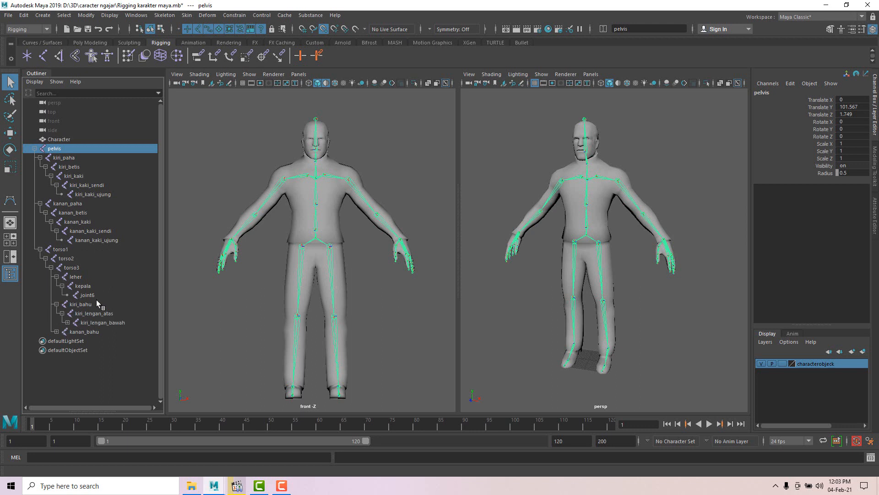
pyautogui.click(68, 322)
pyautogui.click(72, 331)
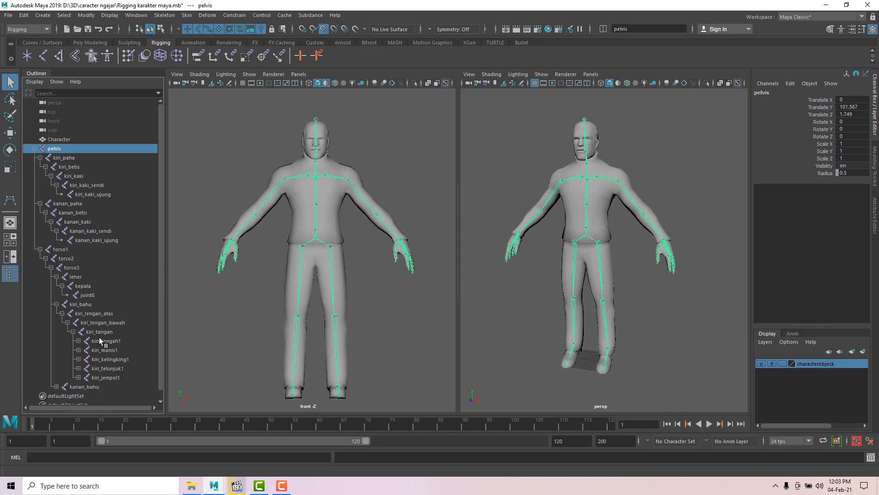
# Expand the remaining finger and right arm hierarchies in the Outliner down to end joints such as kanan_tengah_ujung
pyautogui.scroll(-1, 78, 336)
pyautogui.click(78, 332)
pyautogui.click(78, 350)
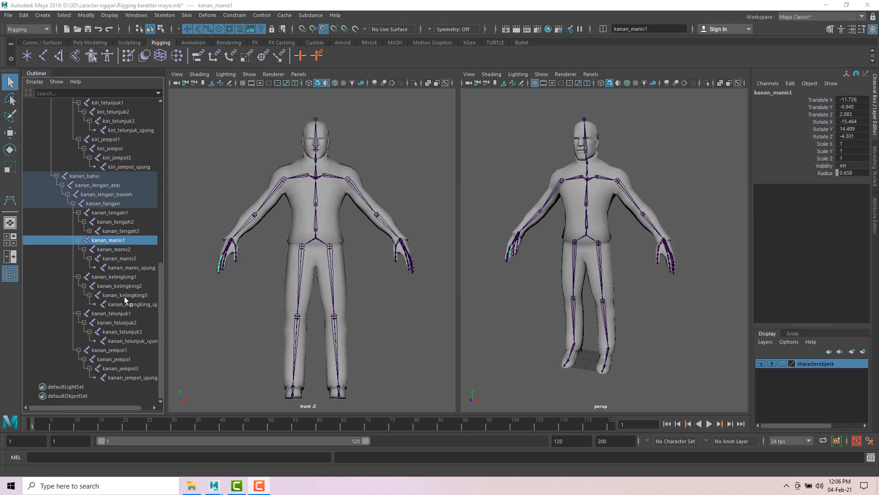
pyautogui.scroll(5, 111, 279)
pyautogui.scroll(-5, 112, 280)
pyautogui.click(90, 232)
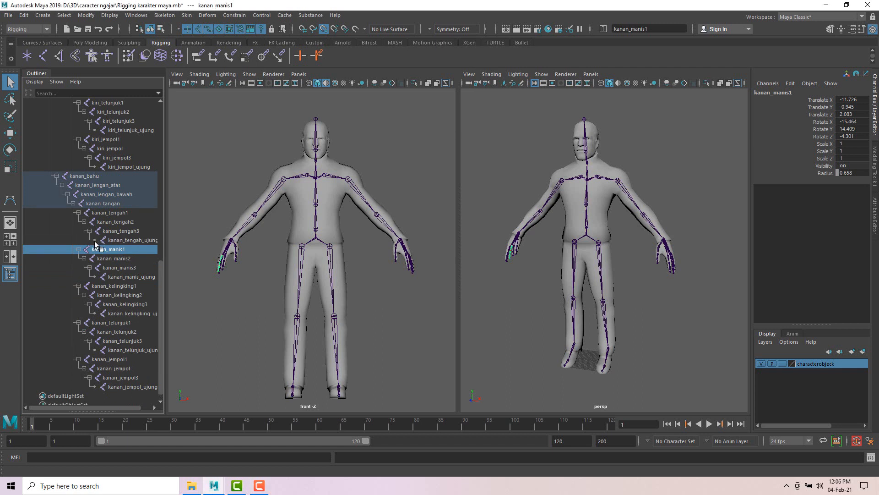
# Select every skeleton joint in the Outliner, from pelvis through kanan_jempol_ujung
pyautogui.click(111, 386)
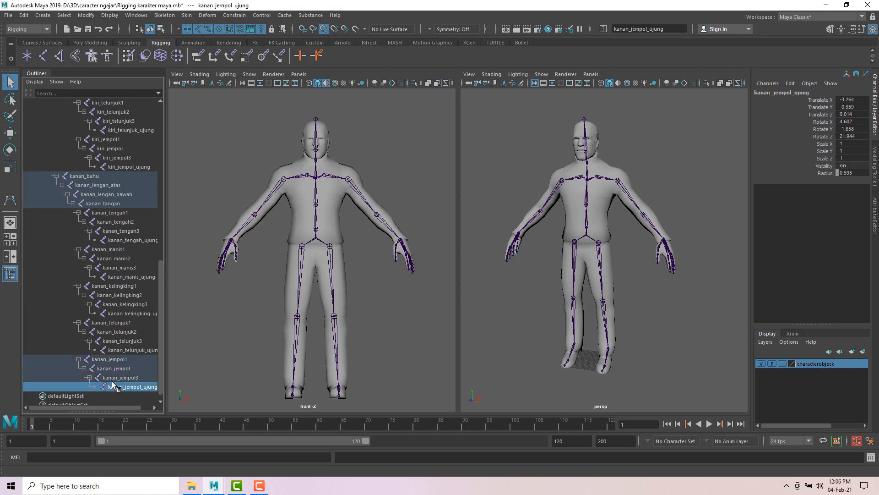
pyautogui.click(115, 340)
pyautogui.scroll(10, 103, 290)
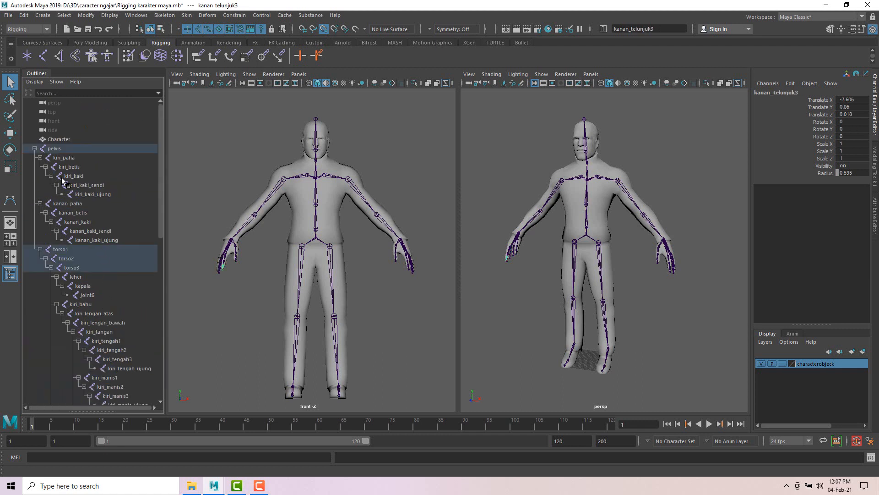
pyautogui.click(55, 149)
pyautogui.scroll(-10, 73, 206)
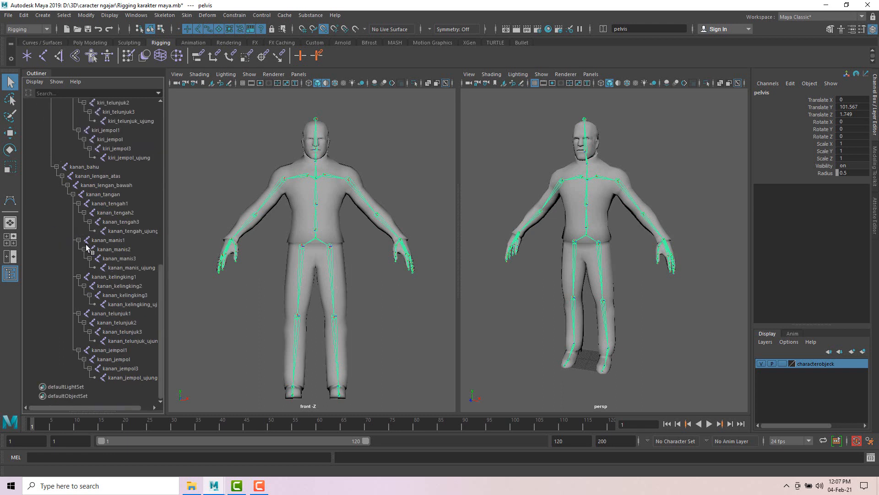
pyautogui.keyDown('shift'); pyautogui.click(116, 378); pyautogui.keyUp('shift')
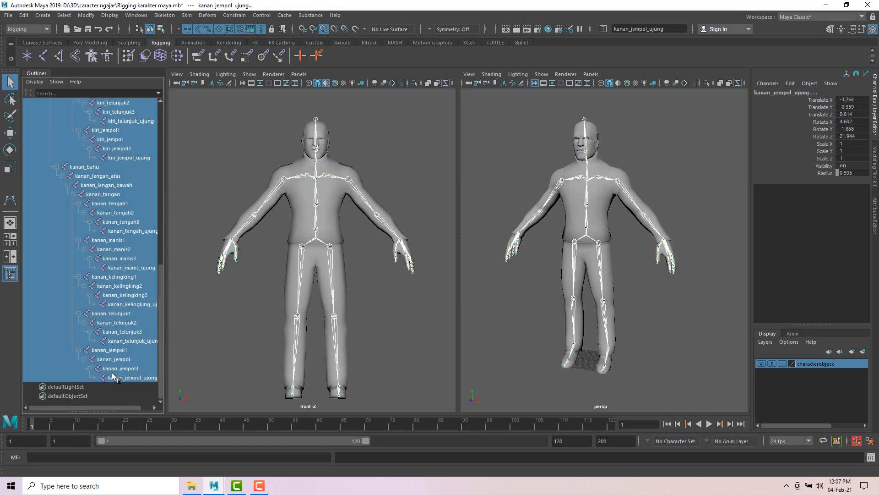
pyautogui.scroll(10, 115, 378)
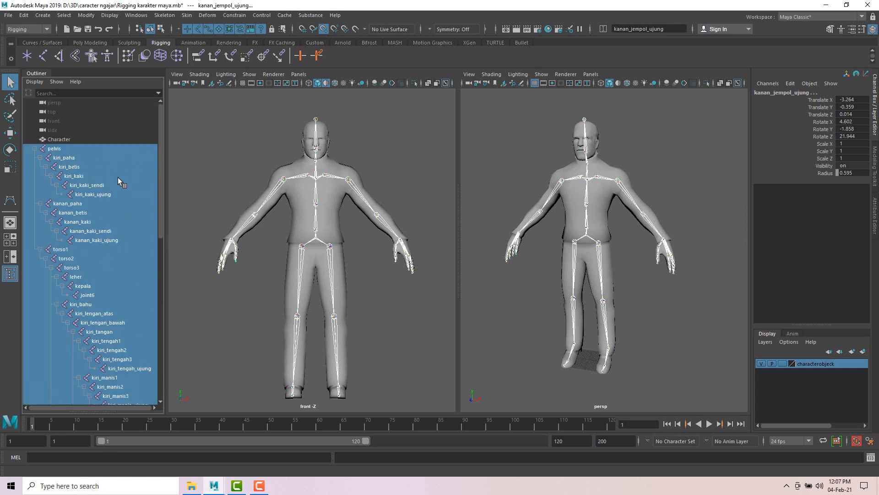
pyautogui.scroll(-5, 98, 175)
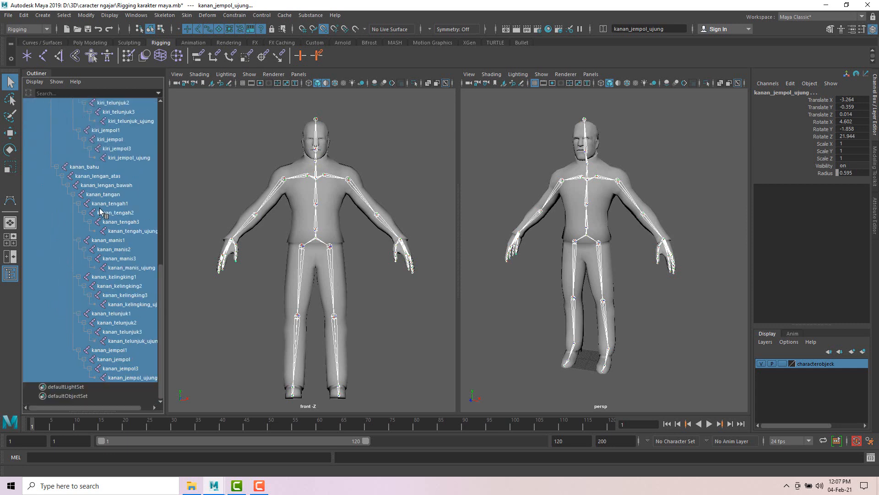
pyautogui.scroll(5, 99, 210)
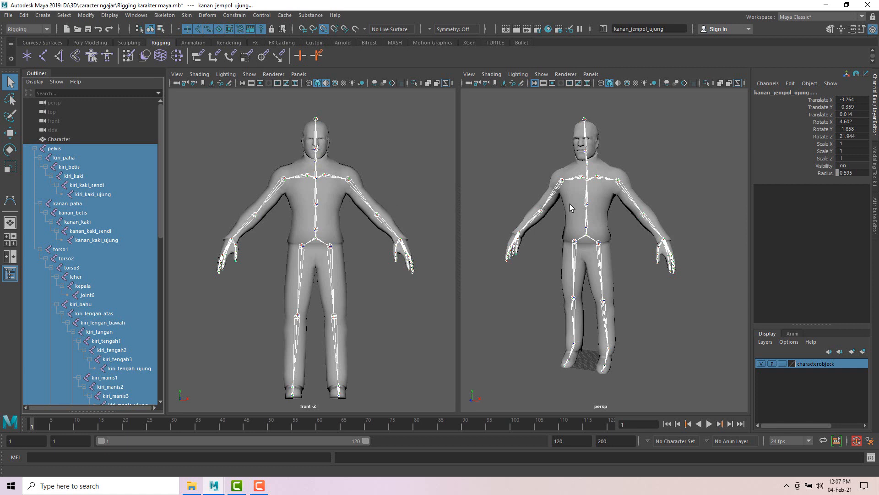
# Add the Character mesh to the joint selection and bind it to the skeleton with Bind Skin, then clear the selection
pyautogui.keyDown('shift'); pyautogui.click(610, 208); pyautogui.keyUp('shift')
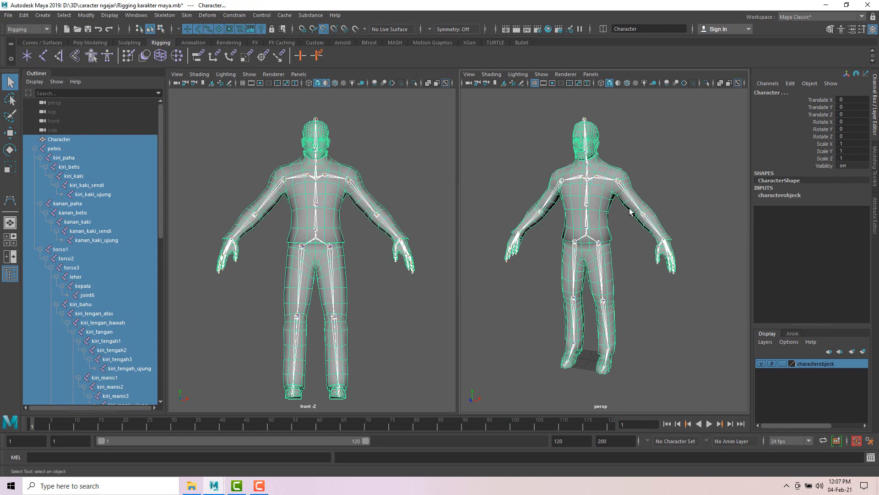
pyautogui.click(188, 15)
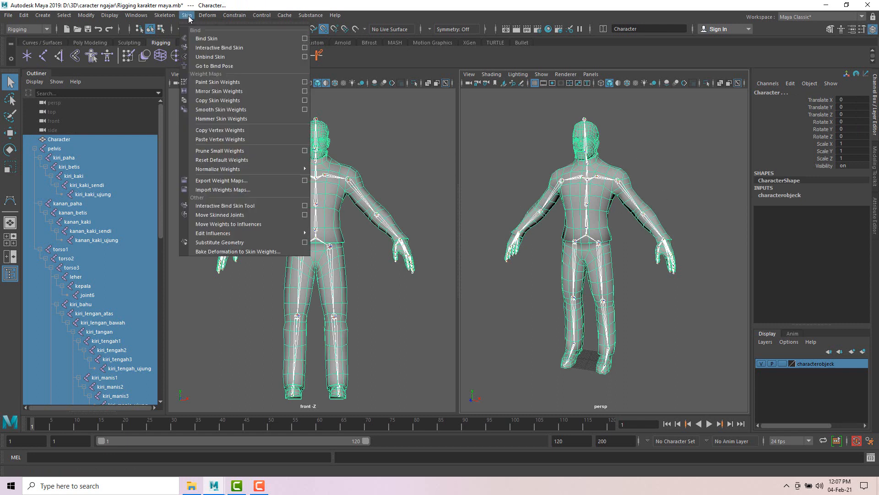
pyautogui.click(205, 40)
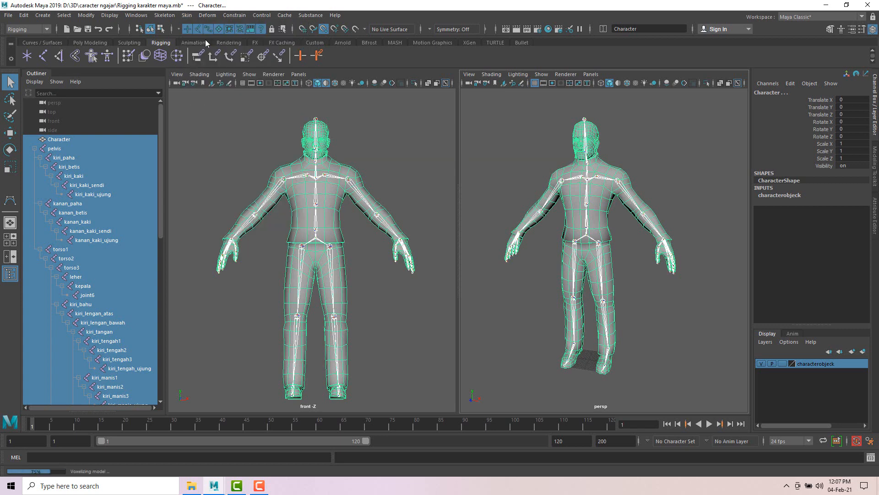
pyautogui.click(393, 188)
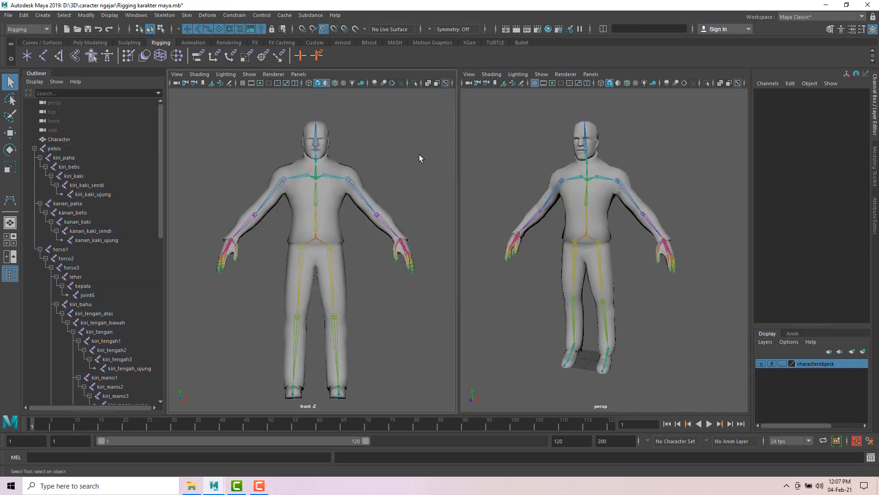
# Rotate the left upper arm joint kiri_lengan_atas to test the skin deformation, and undo the rotation
pyautogui.keyDown('alt'); pyautogui.moveTo(609, 163); pyautogui.dragTo(615, 164); pyautogui.keyUp('alt')
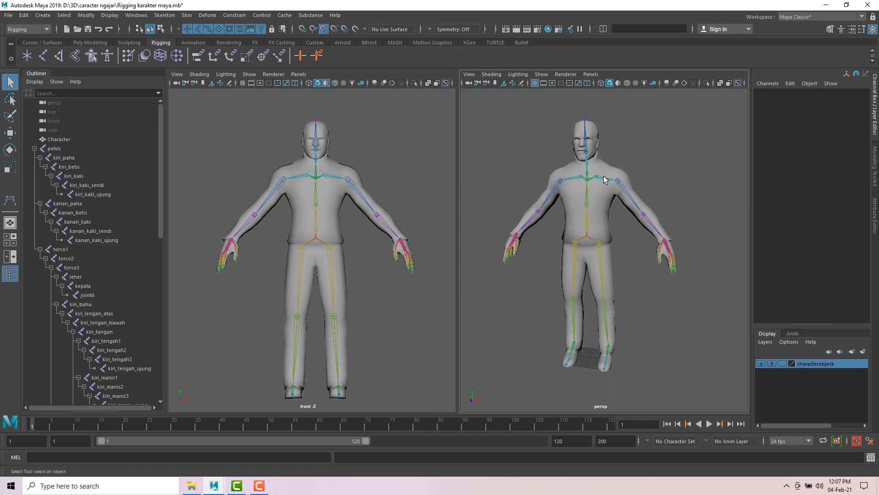
pyautogui.click(621, 183)
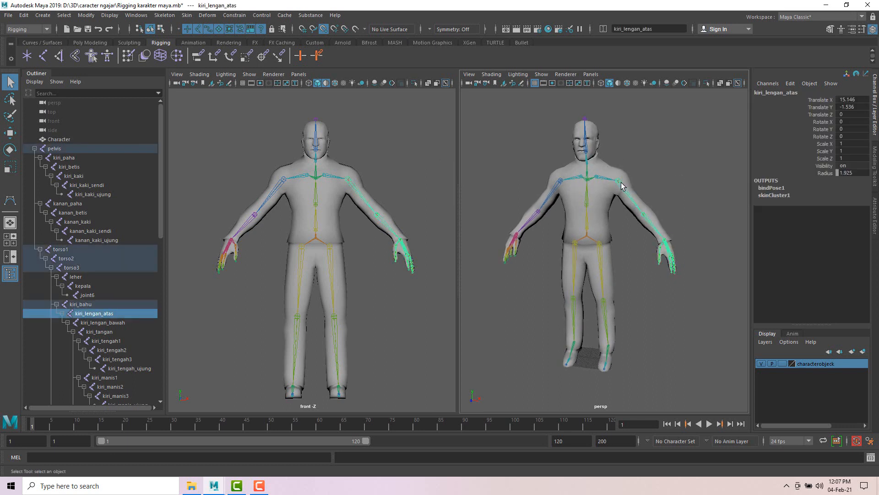
pyautogui.press('e')
pyautogui.click(703, 177)
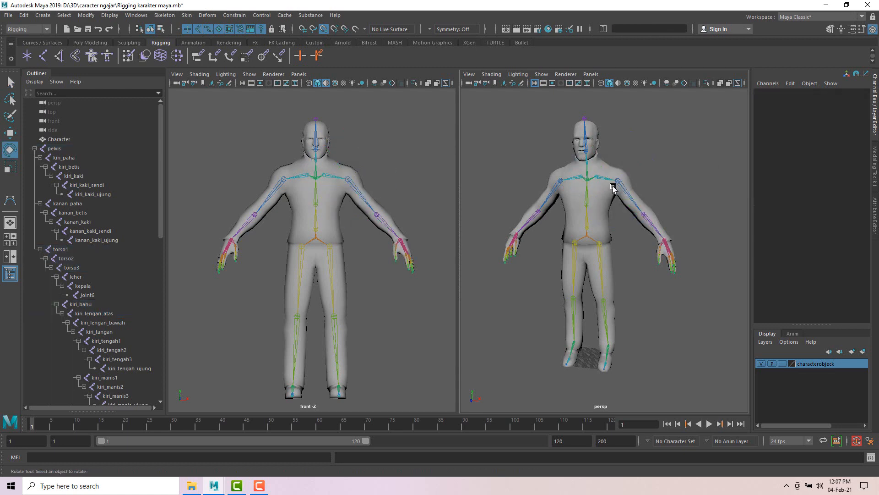
pyautogui.click(618, 184)
pyautogui.scroll(6, 660, 177)
pyautogui.scroll(-3, 660, 177)
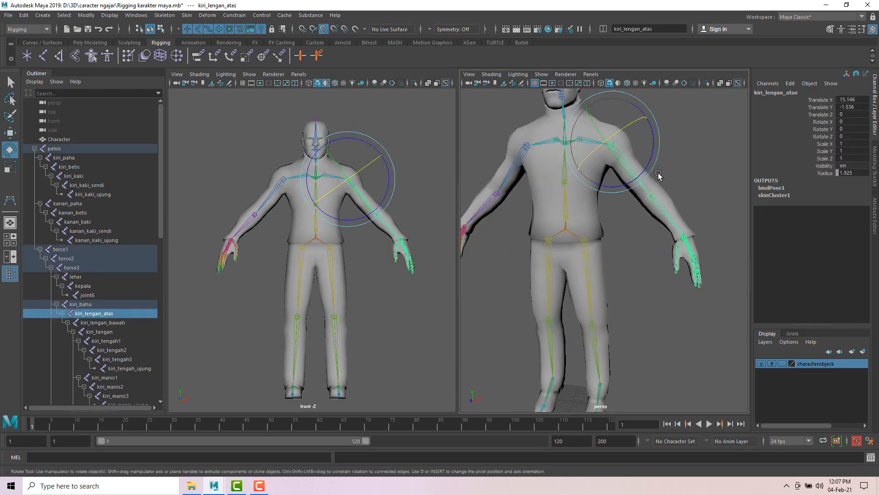
pyautogui.moveTo(655, 137); pyautogui.dragTo(583, 179)
pyautogui.scroll(-3, 642, 153)
pyautogui.hotkey('ctrl', 'z')
pyautogui.hotkey('ctrl', 'z')
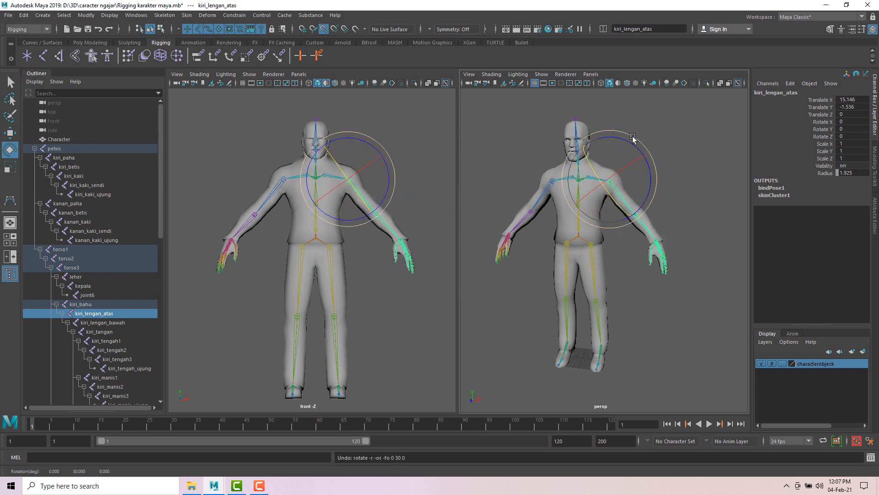
pyautogui.keyDown('alt'); pyautogui.moveTo(672, 140); pyautogui.dragTo(666, 291); pyautogui.keyUp('alt')
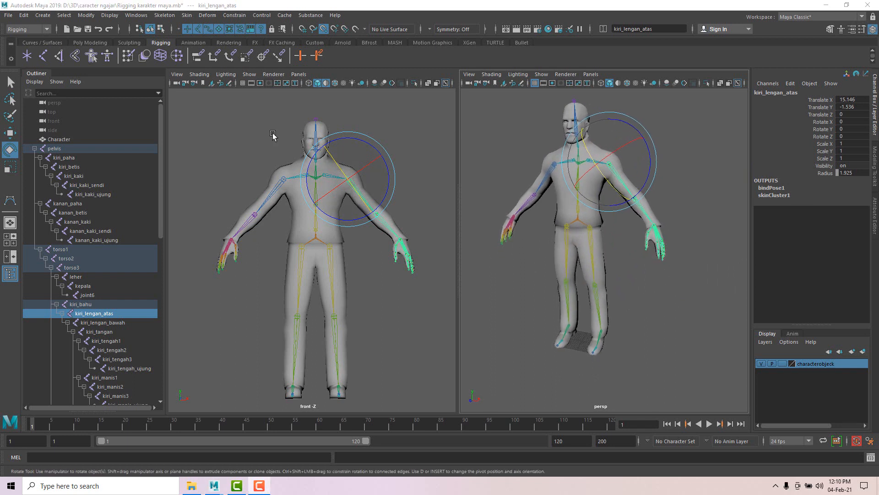
pyautogui.click(91, 42)
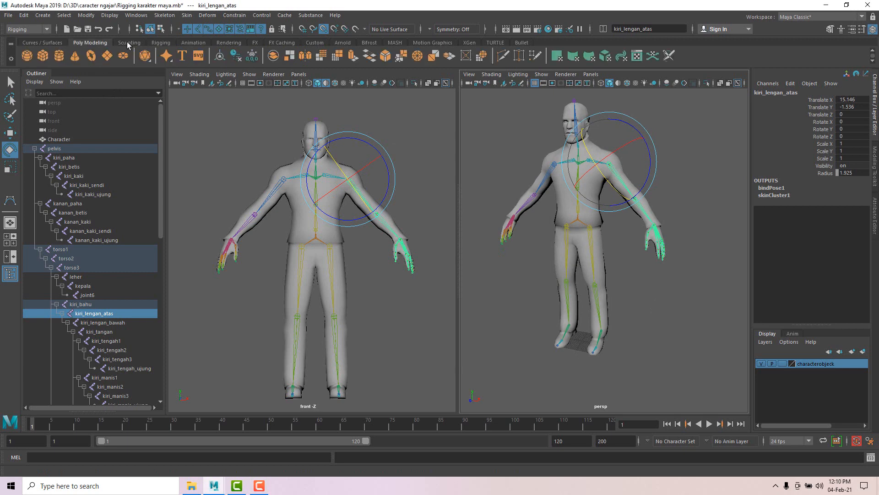
pyautogui.click(161, 42)
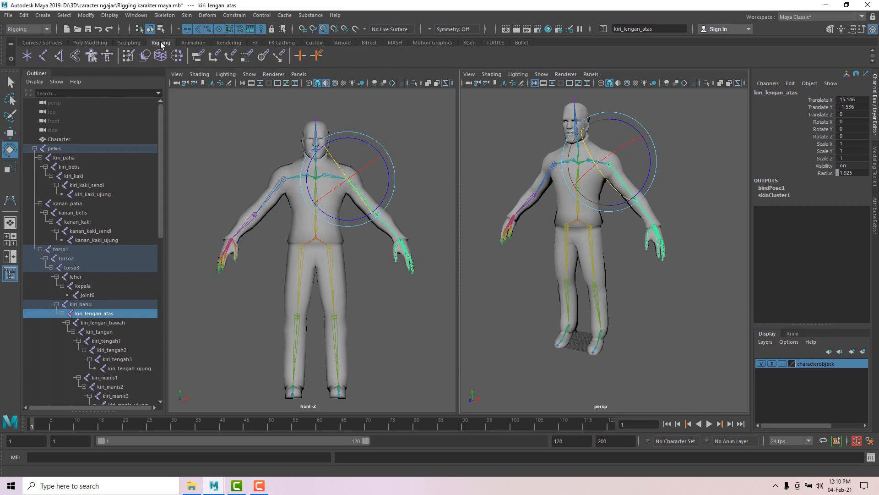
# Create an IK handle on the left leg from the thigh joint kiri_paha to the ankle joint kiri_kaki, then clear the selection
pyautogui.keyDown('alt'); pyautogui.moveTo(638, 308); pyautogui.dragTo(618, 270, button='middle'); pyautogui.keyUp('alt')
pyautogui.scroll(4, 575, 213)
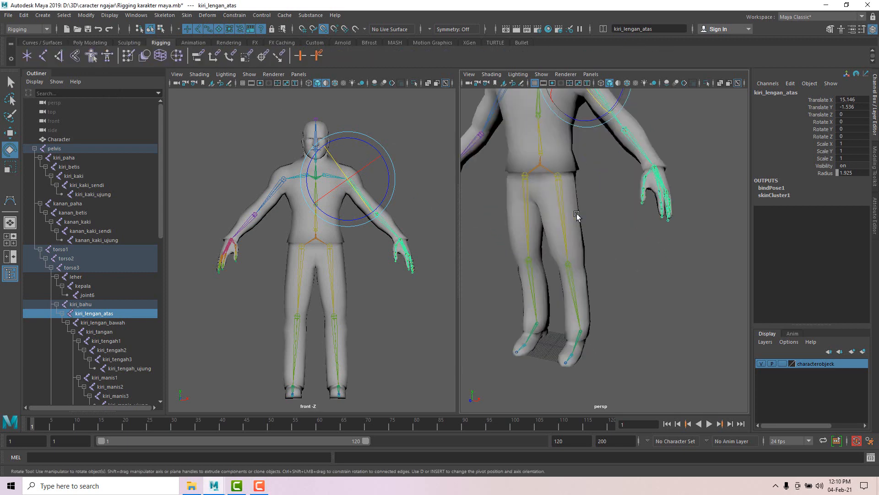
pyautogui.keyDown('alt'); pyautogui.moveTo(616, 238); pyautogui.dragTo(628, 220, button='middle'); pyautogui.keyUp('alt')
pyautogui.keyDown('alt'); pyautogui.moveTo(628, 220); pyautogui.dragTo(620, 218); pyautogui.keyUp('alt')
pyautogui.keyDown('alt'); pyautogui.moveTo(621, 217); pyautogui.dragTo(628, 228, button='middle'); pyautogui.keyUp('alt')
pyautogui.click(575, 160)
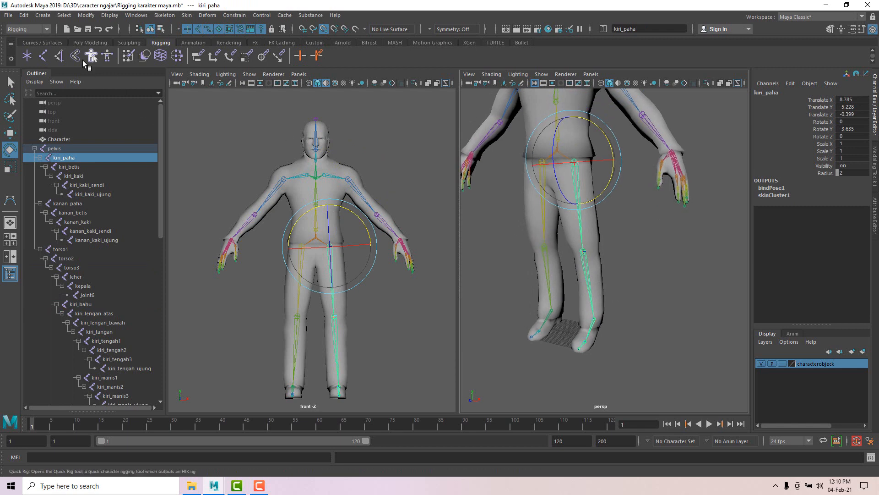
pyautogui.click(60, 56)
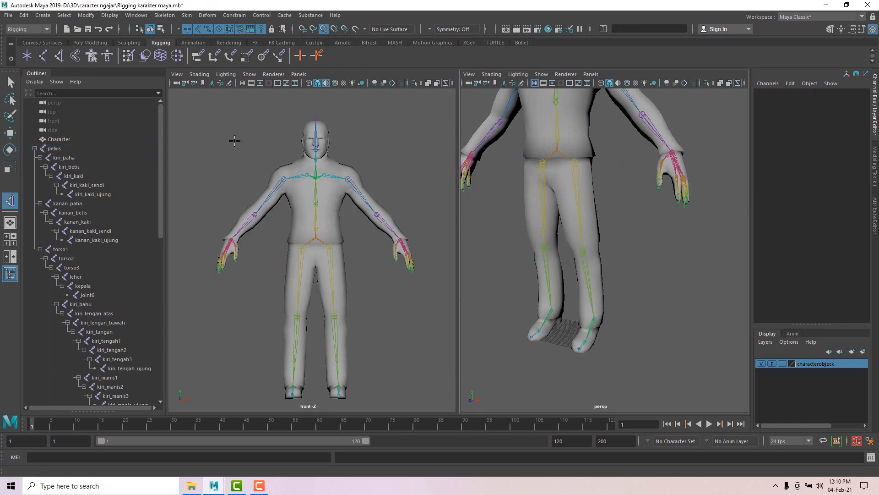
pyautogui.click(575, 160)
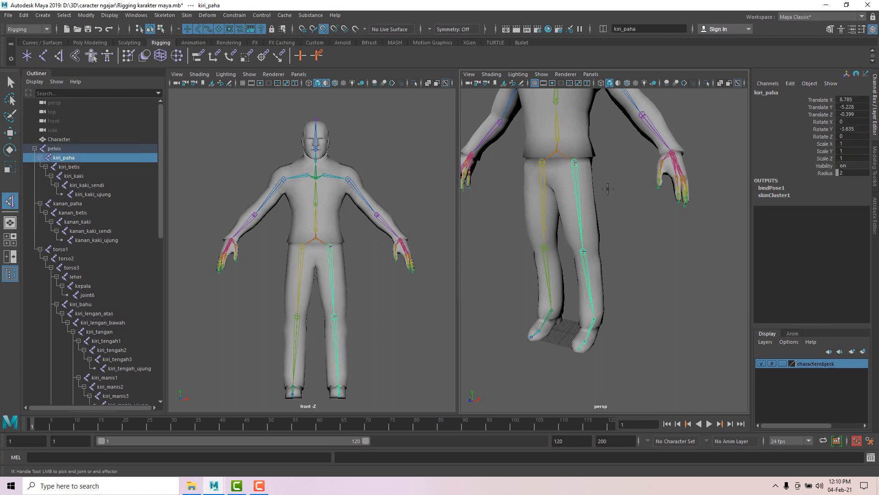
pyautogui.click(594, 319)
pyautogui.press('e')
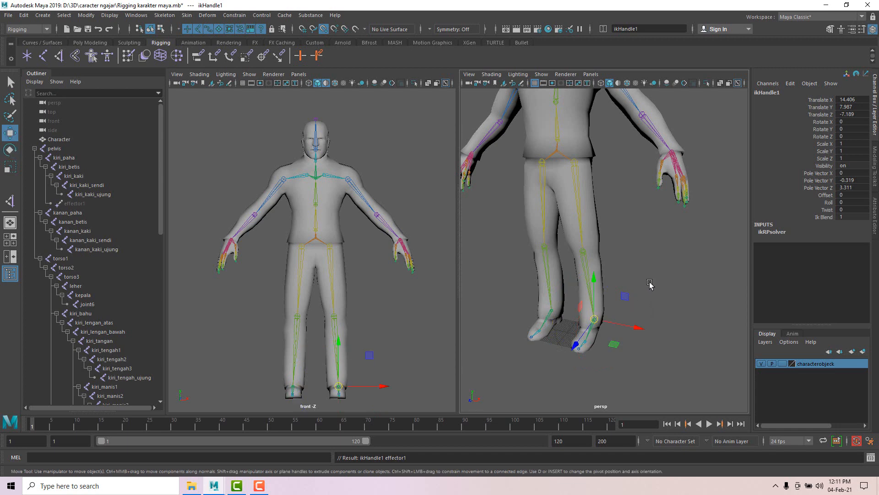
pyautogui.press('w')
pyautogui.click(651, 289)
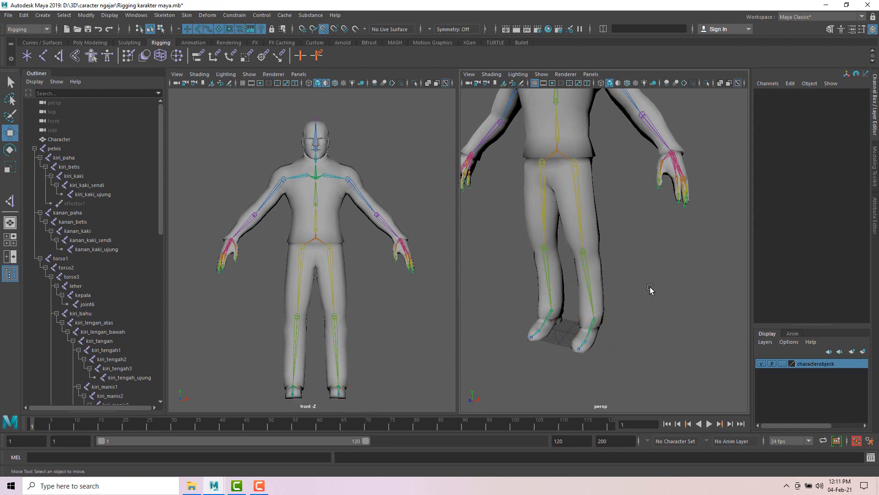
# Collapse the pelvis hierarchy in the Outliner and select ikHandle1
pyautogui.click(34, 148)
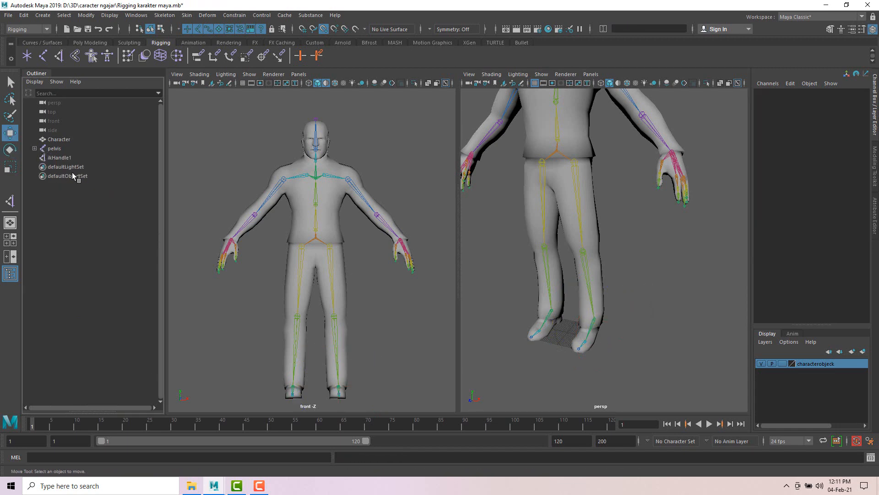
pyautogui.click(65, 159)
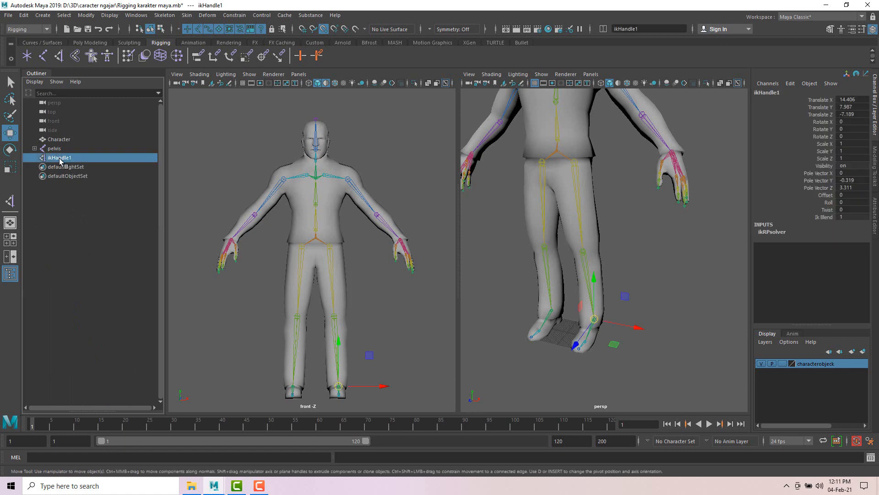
pyautogui.click(75, 241)
pyautogui.click(54, 158)
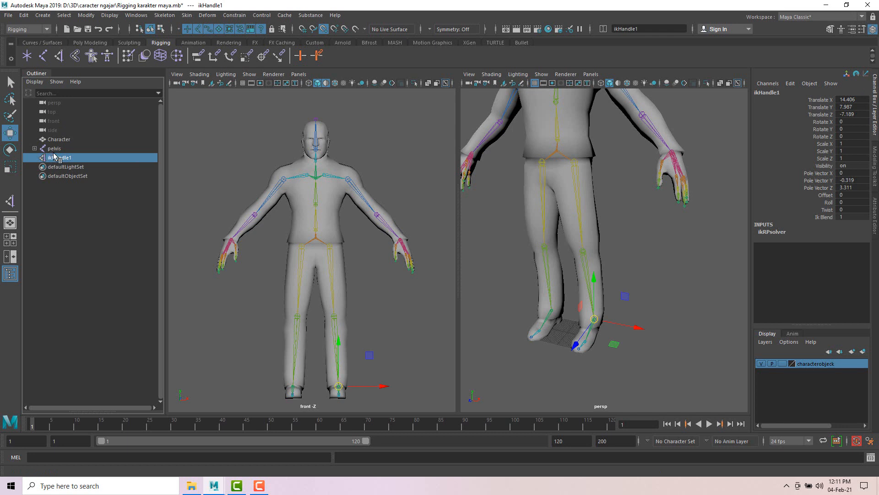
pyautogui.click(69, 200)
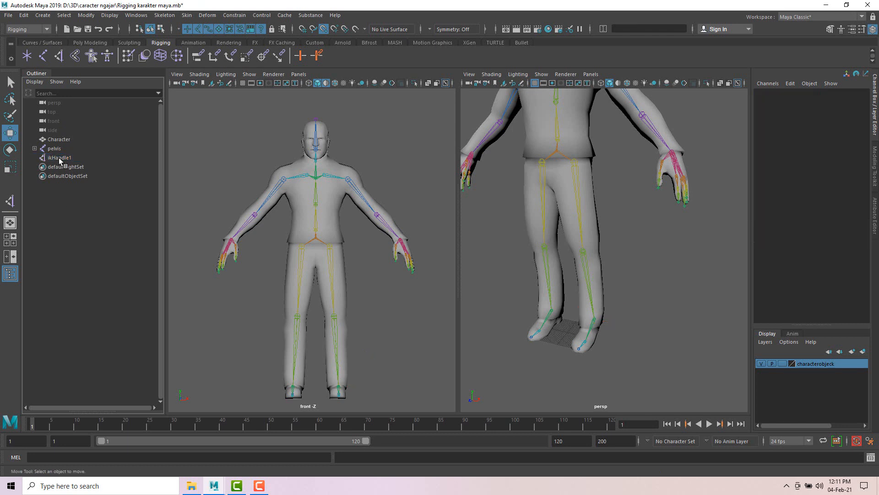
pyautogui.click(59, 157)
# Move ikHandle1 upward and forward to test how the left knee bends, and undo the moves
pyautogui.keyDown('alt'); pyautogui.moveTo(572, 318); pyautogui.dragTo(737, 302); pyautogui.keyUp('alt')
pyautogui.hotkey('ctrl', 'z')
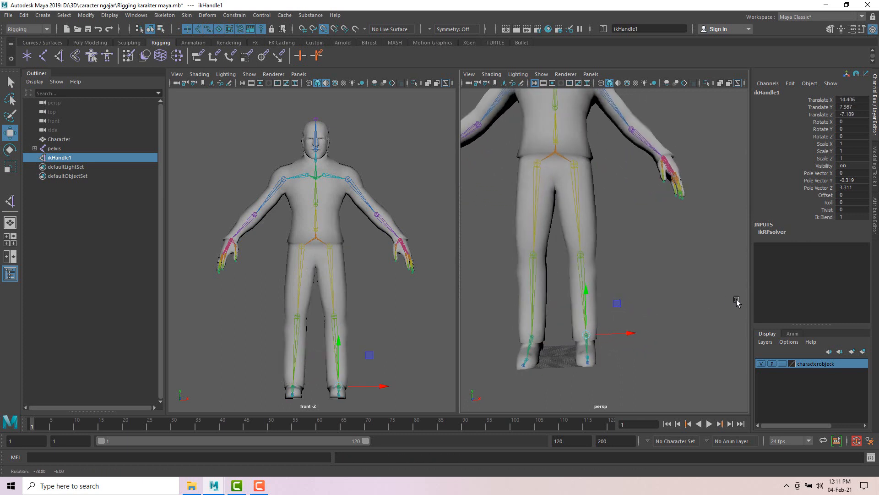
pyautogui.moveTo(586, 337); pyautogui.dragTo(580, 263)
pyautogui.keyDown('alt'); pyautogui.moveTo(653, 280); pyautogui.dragTo(548, 293); pyautogui.keyUp('alt')
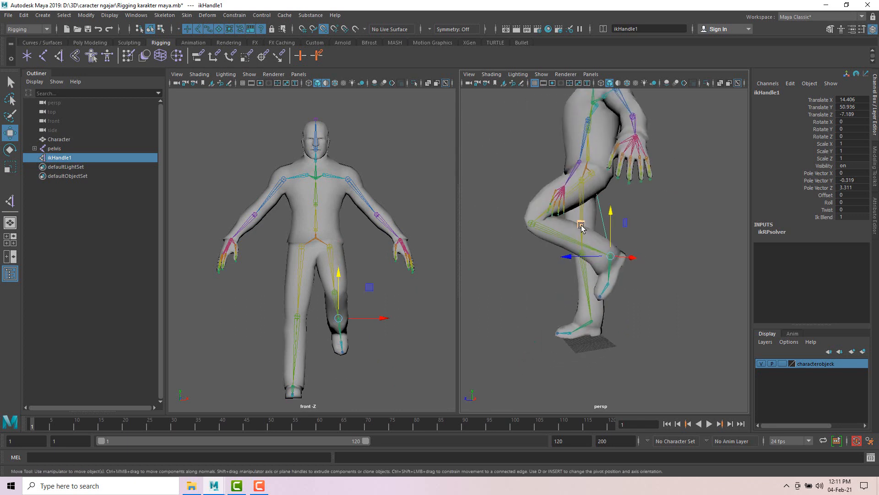
pyautogui.moveTo(581, 225); pyautogui.dragTo(691, 294)
pyautogui.hotkey('ctrl', 'z')
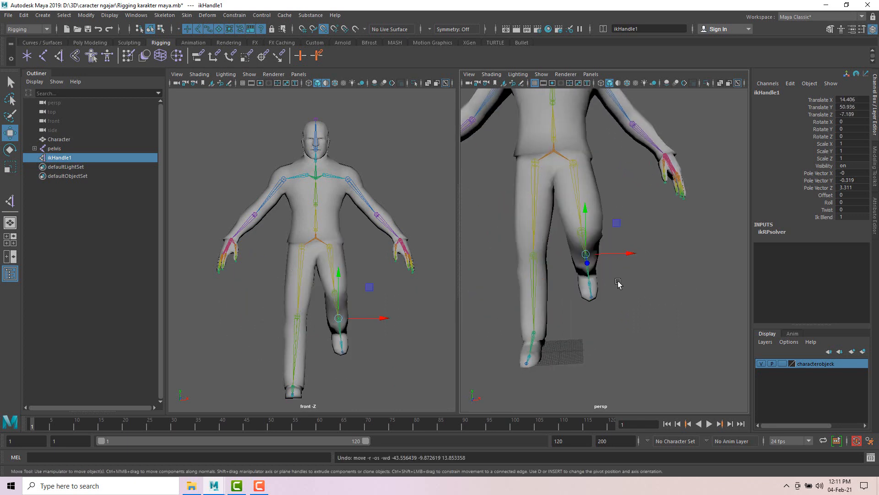
pyautogui.moveTo(616, 223); pyautogui.dragTo(523, 267)
pyautogui.hotkey('ctrl', 'z')
pyautogui.keyDown('alt'); pyautogui.moveTo(523, 267); pyautogui.dragTo(667, 263); pyautogui.keyUp('alt')
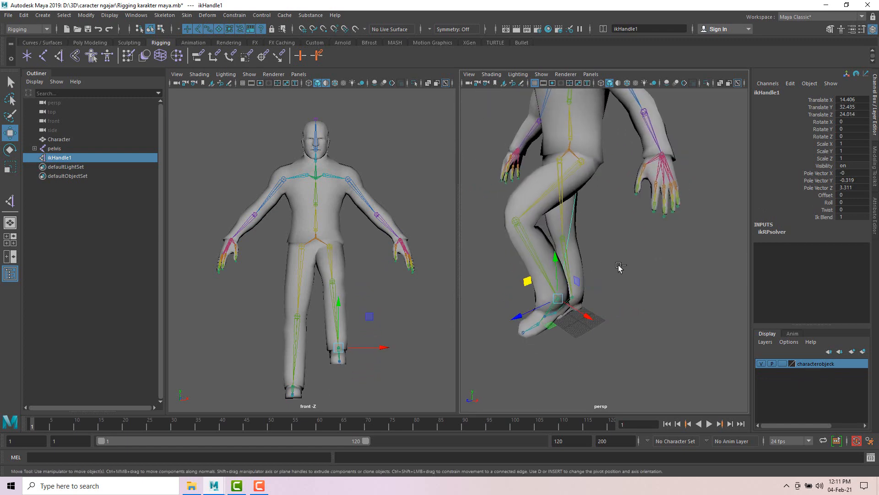
pyautogui.hotkey('ctrl', 'z')
pyautogui.hotkey('ctrl', 'z')
pyautogui.moveTo(619, 247)
pyautogui.keyDown('alt'); pyautogui.mouseDown()
pyautogui.moveTo(644, 235)
pyautogui.moveTo(583, 224)
pyautogui.moveTo(624, 255)
pyautogui.mouseUp(); pyautogui.keyUp('alt')
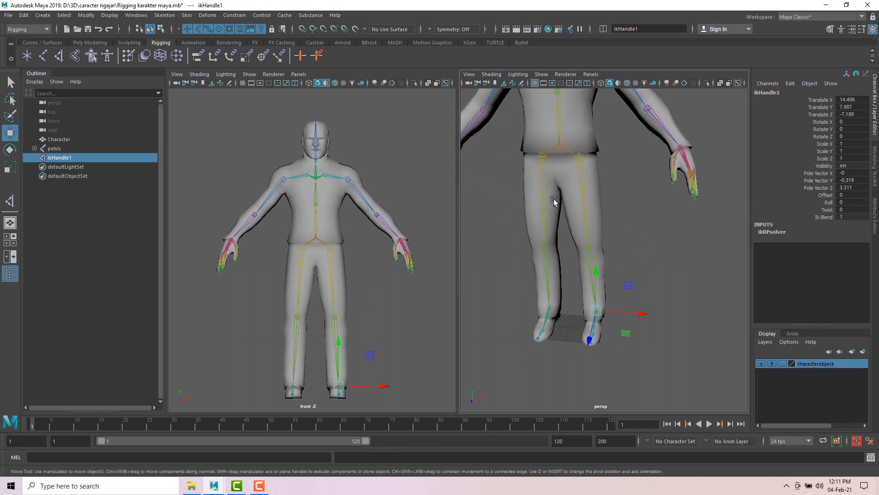
# Create an IK handle on the right leg from the thigh joint kanan_paha to the ankle joint kanan_kaki
pyautogui.keyDown('alt'); pyautogui.moveTo(554, 281); pyautogui.dragTo(667, 248); pyautogui.keyUp('alt')
pyautogui.click(559, 180)
pyautogui.click(545, 152)
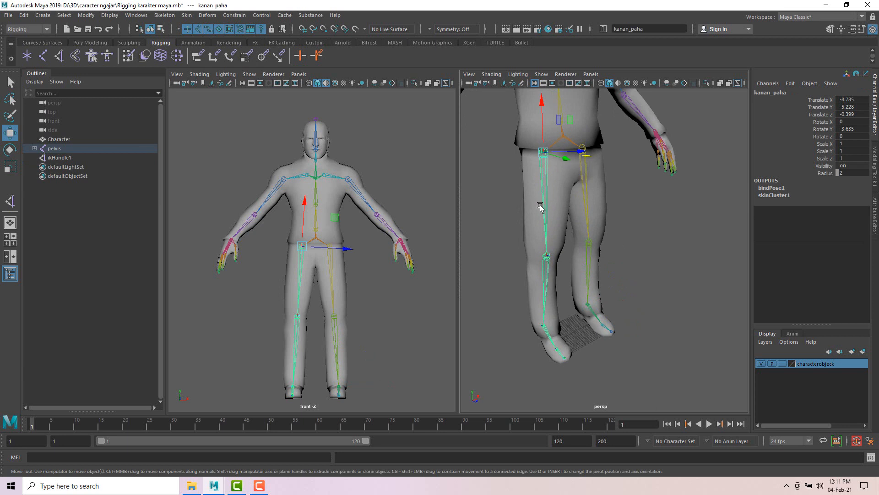
pyautogui.click(60, 56)
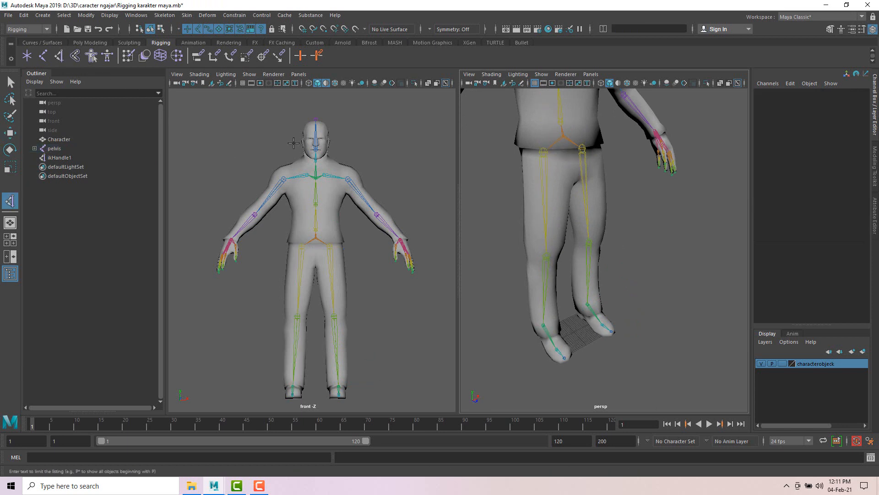
pyautogui.click(544, 151)
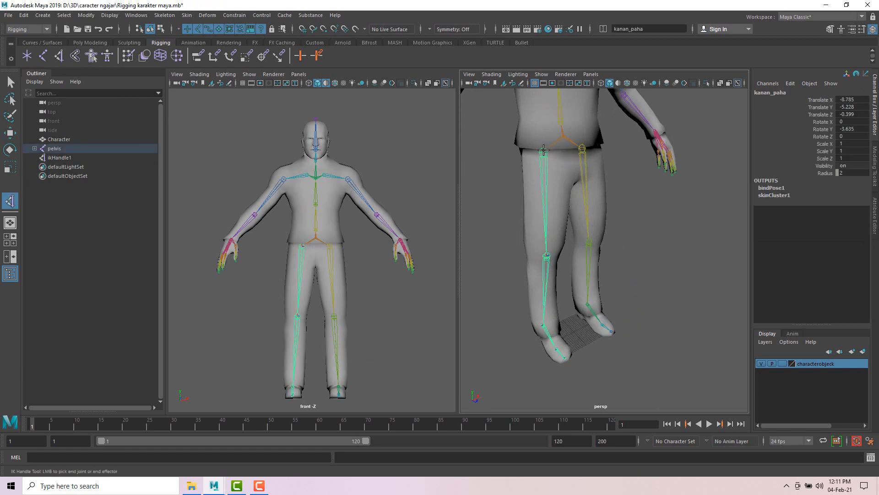
pyautogui.click(543, 326)
pyautogui.keyDown('alt'); pyautogui.moveTo(674, 289); pyautogui.dragTo(643, 288); pyautogui.keyUp('alt')
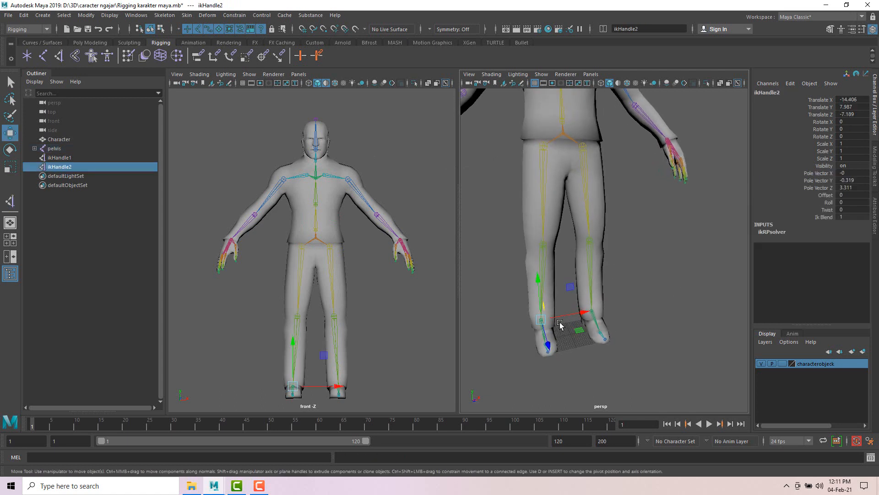
# Move ikHandle2 upward to test how the right knee bends, and undo the move
pyautogui.keyDown('alt'); pyautogui.moveTo(560, 325); pyautogui.dragTo(654, 304); pyautogui.keyUp('alt')
pyautogui.moveTo(581, 328); pyautogui.dragTo(566, 209)
pyautogui.hotkey('ctrl', 'z')
pyautogui.keyDown('alt'); pyautogui.moveTo(516, 253); pyautogui.dragTo(665, 248); pyautogui.keyUp('alt')
pyautogui.hotkey('ctrl', 'z')
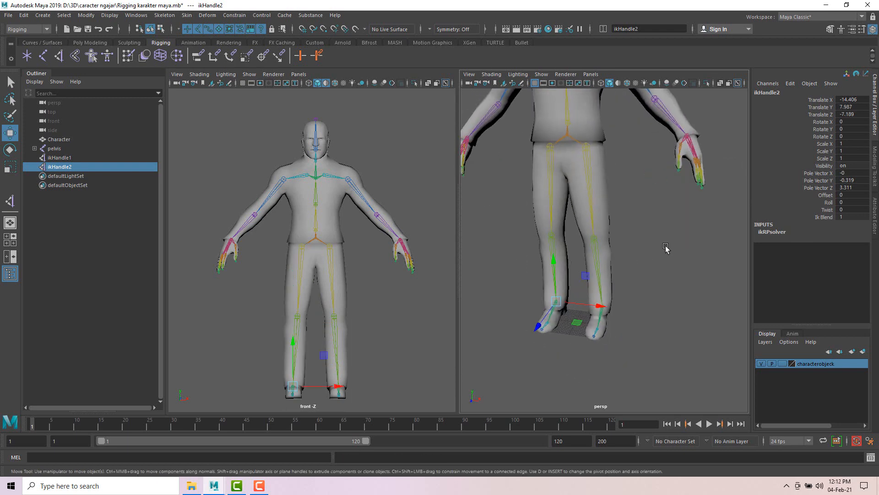
# Create an IK handle from the left upper arm joint kiri_lengan_atas to the wrist, and test the arm bend with a move that is undone
pyautogui.keyDown('alt'); pyautogui.moveTo(666, 248); pyautogui.dragTo(666, 270, button='middle'); pyautogui.keyUp('alt')
pyautogui.scroll(-3, 665, 270)
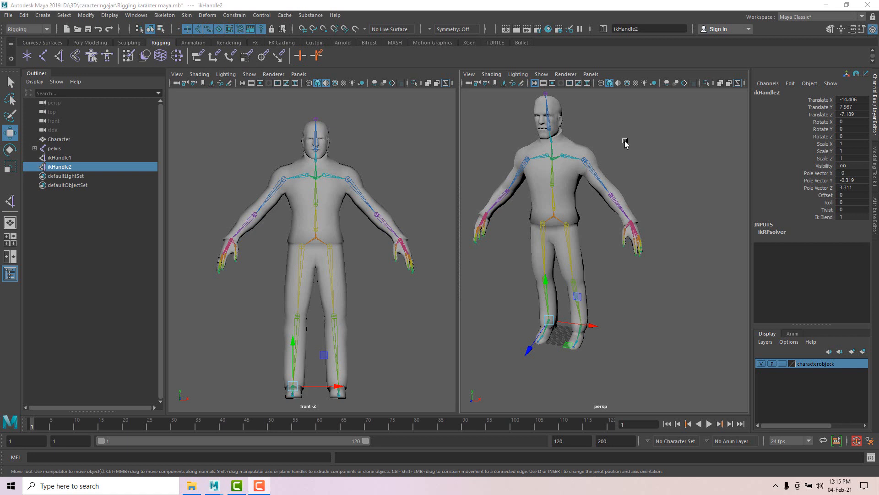
pyautogui.scroll(5, 624, 143)
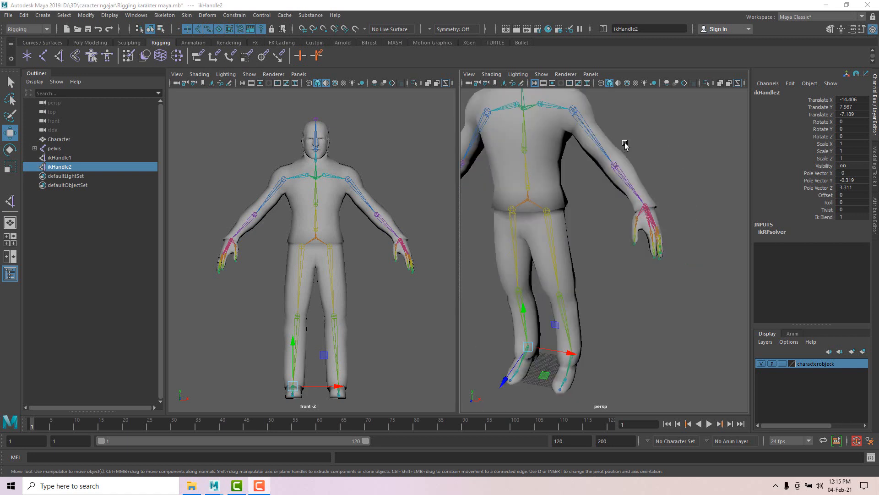
pyautogui.moveTo(624, 144)
pyautogui.keyDown('alt'); pyautogui.mouseDown()
pyautogui.moveTo(639, 136)
pyautogui.moveTo(639, 144)
pyautogui.mouseUp(); pyautogui.keyUp('alt')
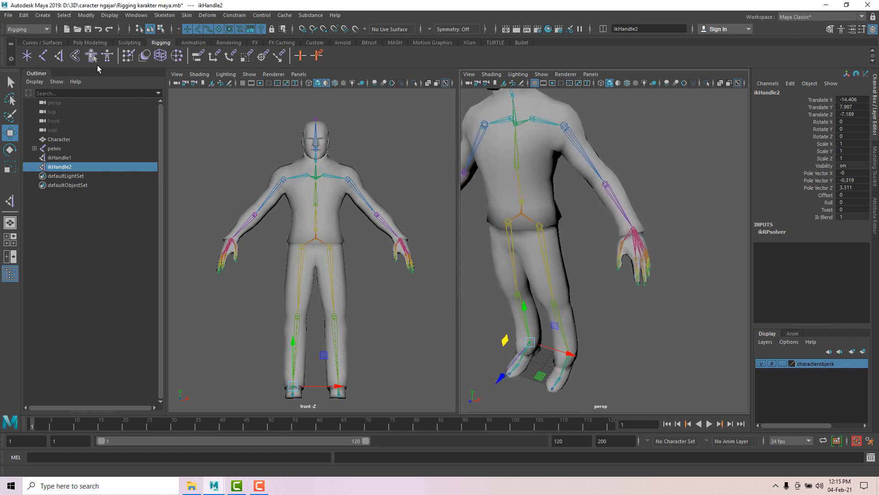
pyautogui.click(61, 57)
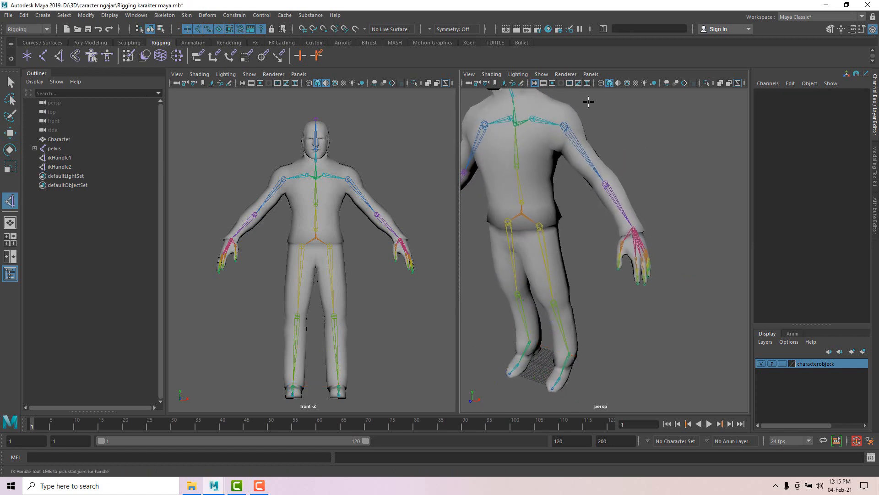
pyautogui.keyDown('alt'); pyautogui.moveTo(530, 98); pyautogui.dragTo(541, 122); pyautogui.keyUp('alt')
pyautogui.click(550, 125)
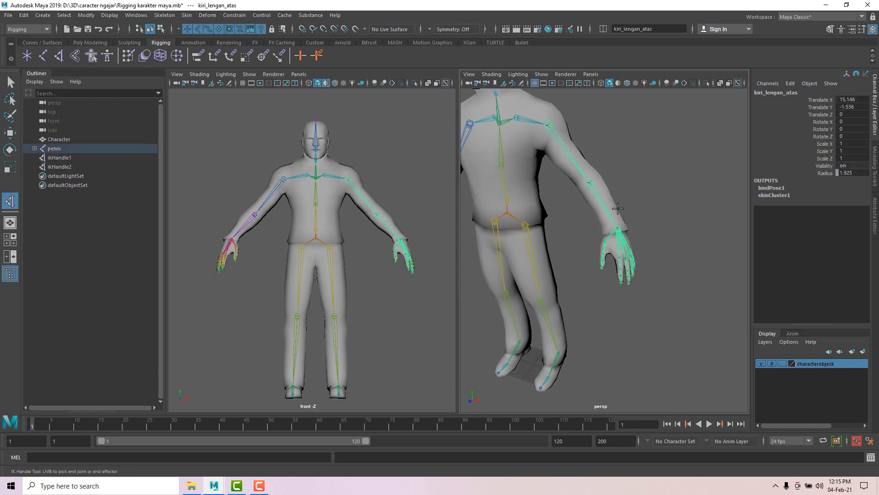
pyautogui.click(616, 226)
pyautogui.keyDown('alt'); pyautogui.moveTo(637, 175); pyautogui.dragTo(613, 154); pyautogui.keyUp('alt')
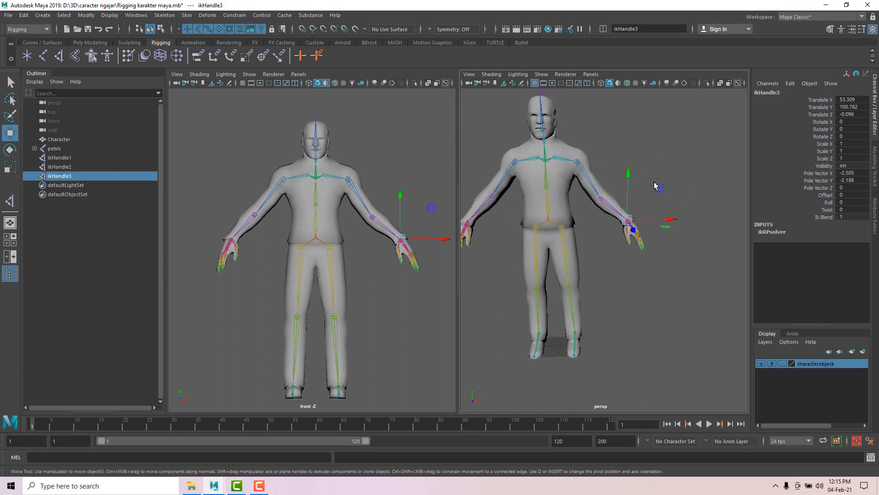
pyautogui.moveTo(658, 187); pyautogui.dragTo(667, 117)
pyautogui.hotkey('ctrl', 'z')
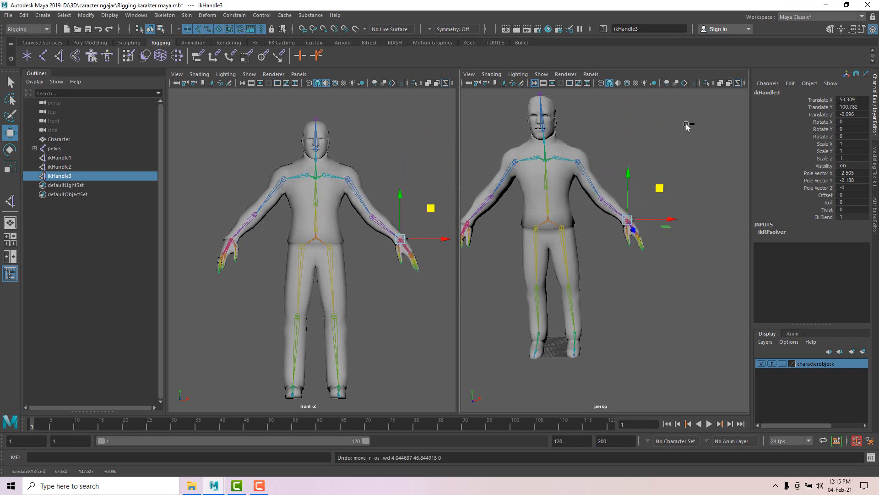
# Create an IK handle from the right upper arm joint to the right wrist, and test it with a move that is undone
pyautogui.keyDown('alt'); pyautogui.moveTo(637, 132); pyautogui.dragTo(650, 127, button='middle'); pyautogui.keyUp('alt')
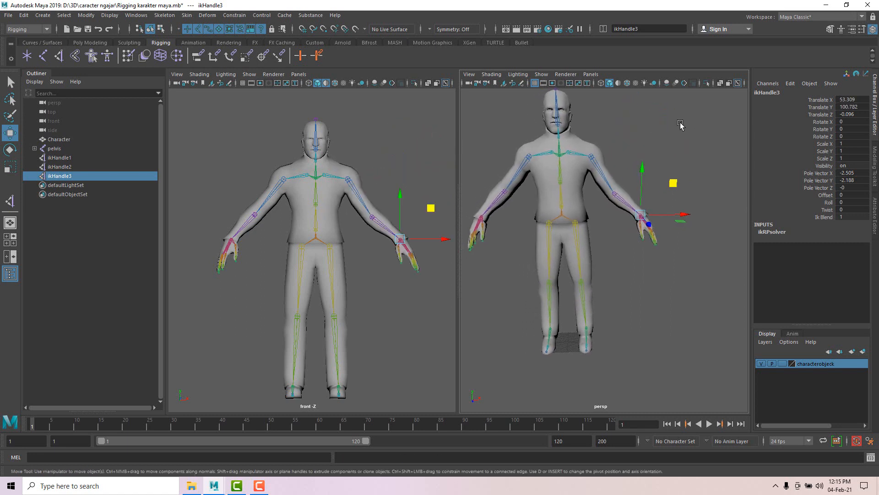
pyautogui.keyDown('alt'); pyautogui.moveTo(613, 155); pyautogui.dragTo(643, 135, button='middle'); pyautogui.keyUp('alt')
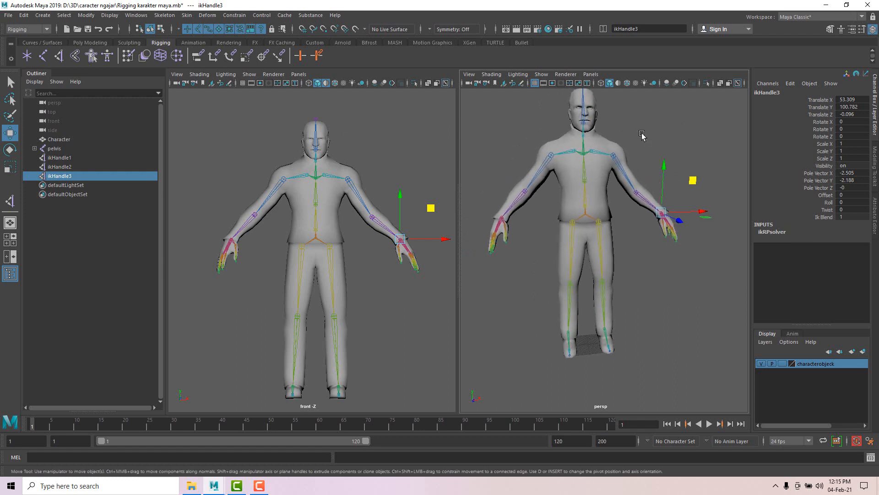
pyautogui.keyDown('alt'); pyautogui.moveTo(645, 133); pyautogui.dragTo(650, 133); pyautogui.keyUp('alt')
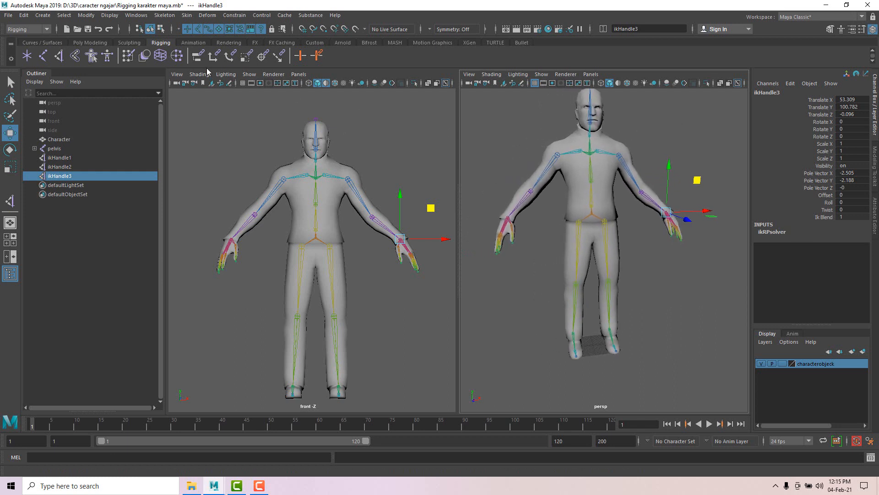
pyautogui.click(57, 58)
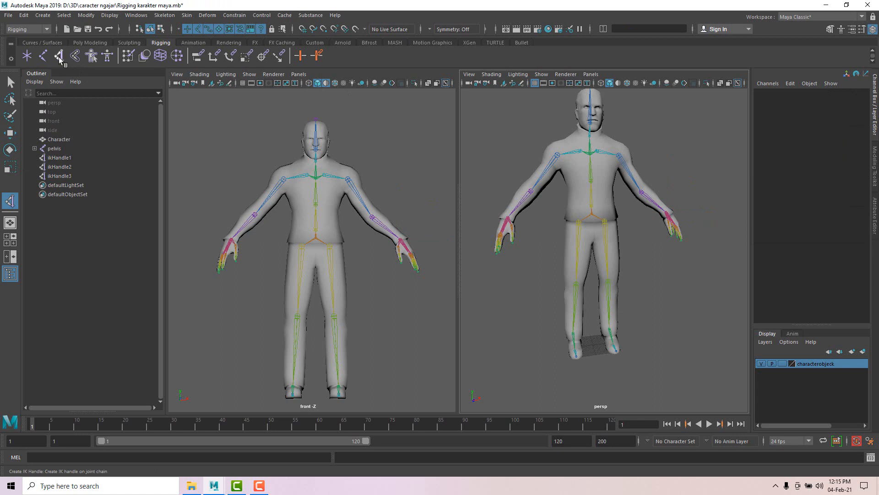
pyautogui.click(557, 156)
pyautogui.click(507, 217)
pyautogui.press('w')
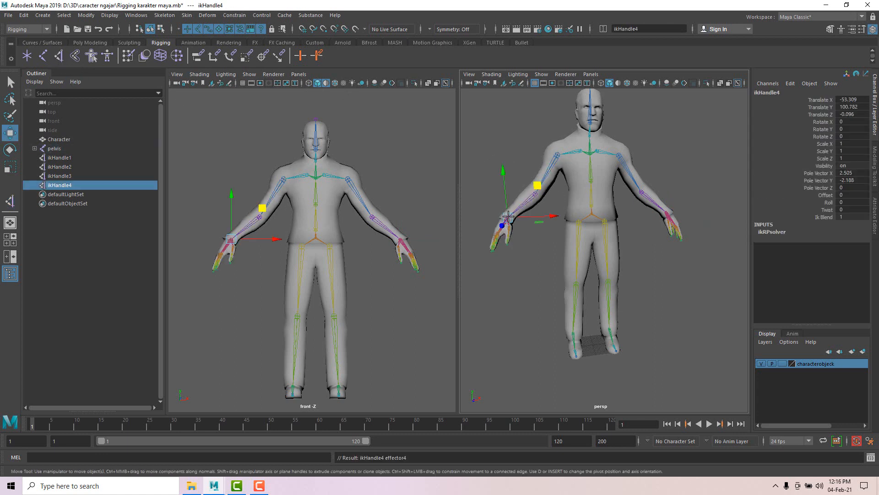
pyautogui.moveTo(537, 186); pyautogui.dragTo(531, 145)
pyautogui.hotkey('ctrl', 'z')
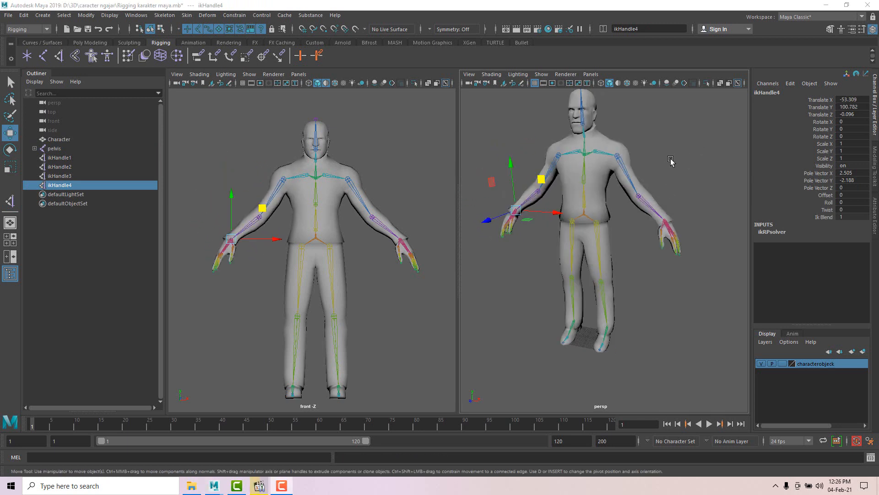
# Rename the left leg's IK handle ikHandle1 to ikHandle_kaki_kiri in the Outliner
pyautogui.click(63, 158)
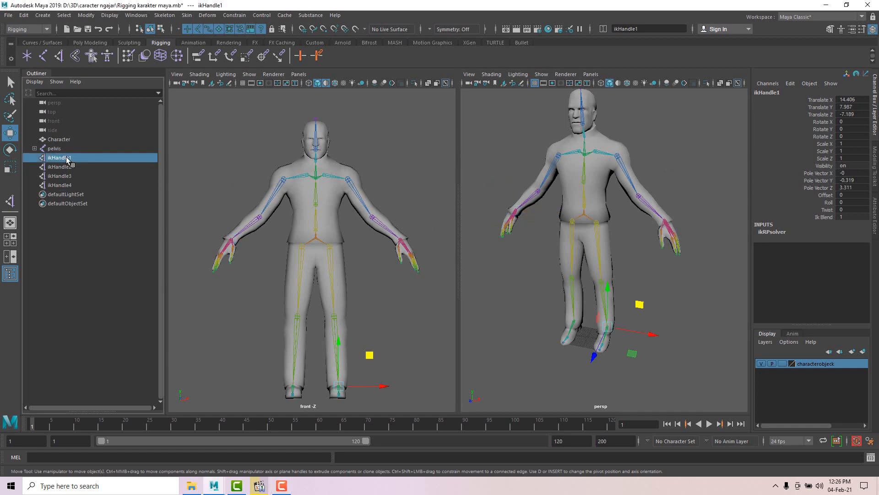
pyautogui.click(71, 185)
pyautogui.click(74, 160)
pyautogui.doubleClick(70, 158)
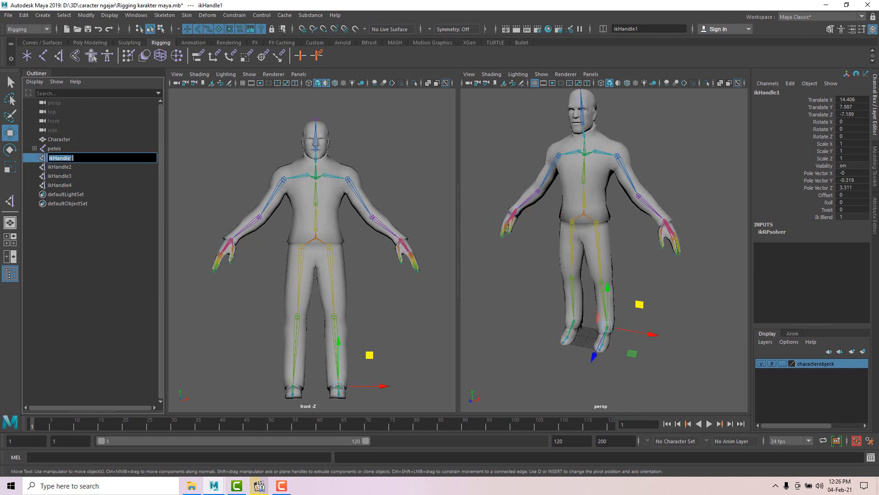
pyautogui.moveTo(73, 158); pyautogui.dragTo(70, 158)
pyautogui.press('Return')
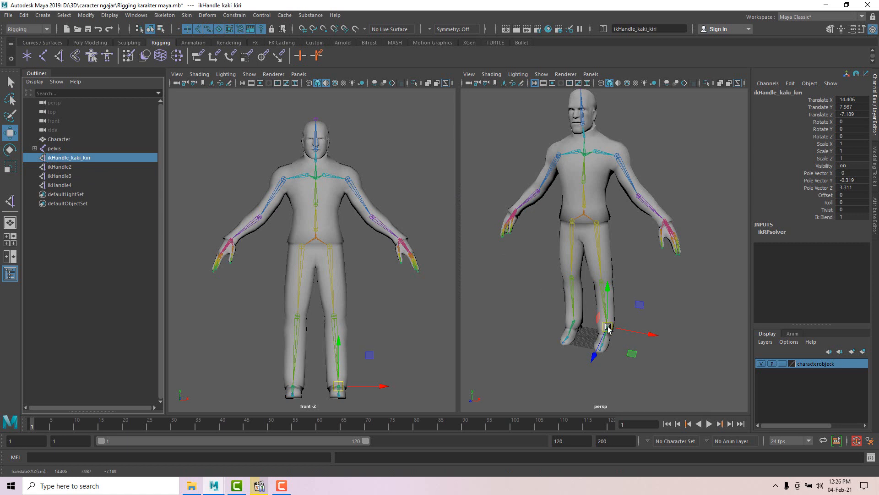
# Rename the right leg's IK handle ikHandle2 to ikHandle_kaki_kanan in the Outliner
pyautogui.click(68, 167)
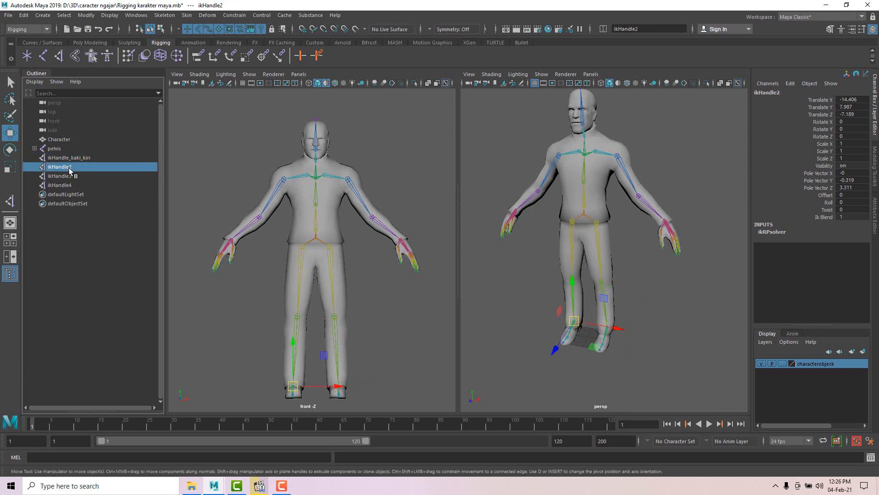
pyautogui.doubleClick(69, 169)
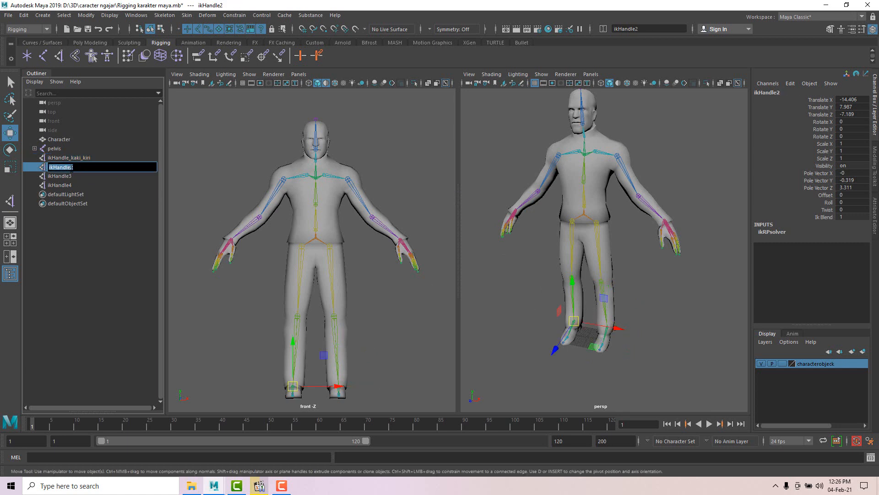
pyautogui.moveTo(71, 169); pyautogui.dragTo(80, 168)
pyautogui.write('kaki kanan')
pyautogui.press('Return')
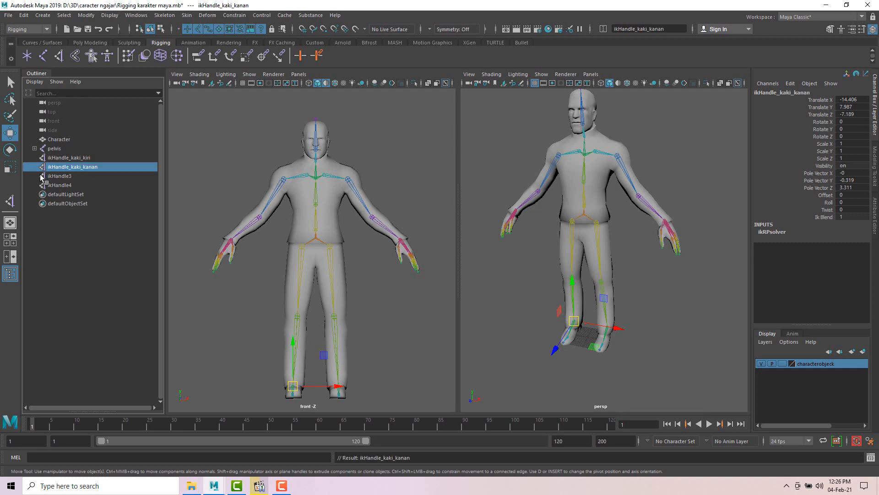
# Rename the arm handles ikHandle3 and ikHandle4 to ikHandle_tangan_kiri and ikHandle_tangan_kanan, and clear the selection
pyautogui.click(70, 176)
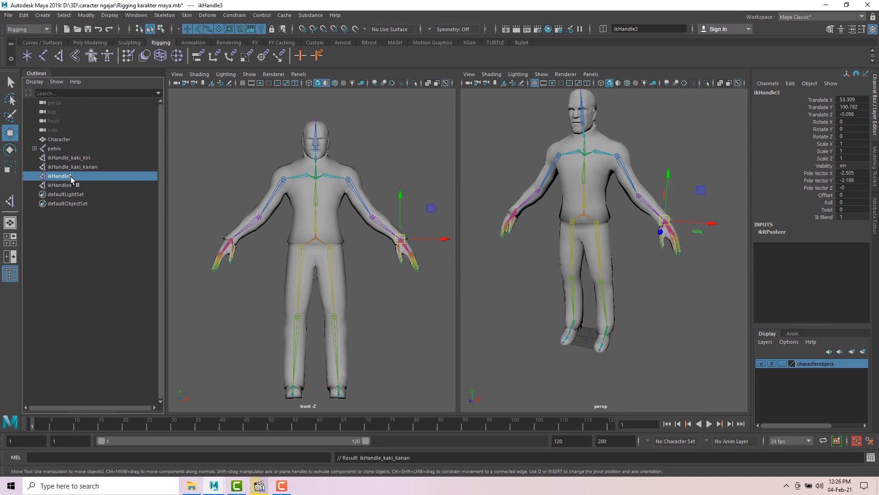
pyautogui.doubleClick(71, 176)
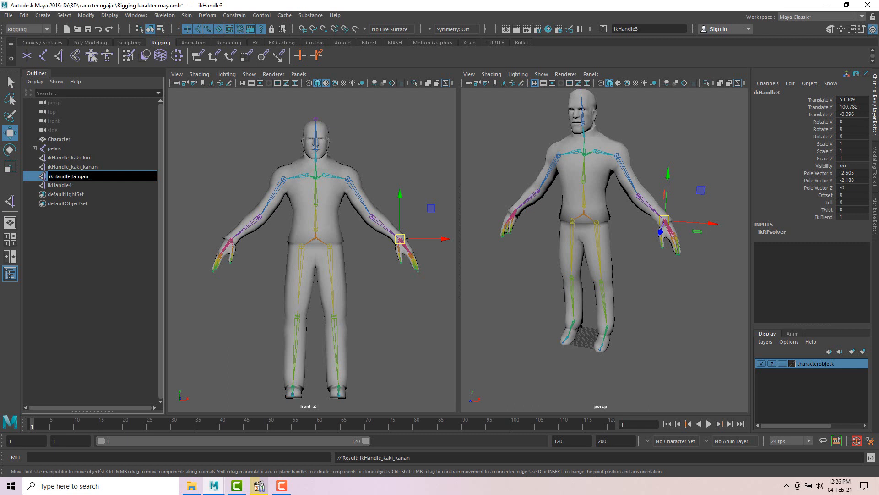
pyautogui.click(60, 185)
pyautogui.doubleClick(61, 185)
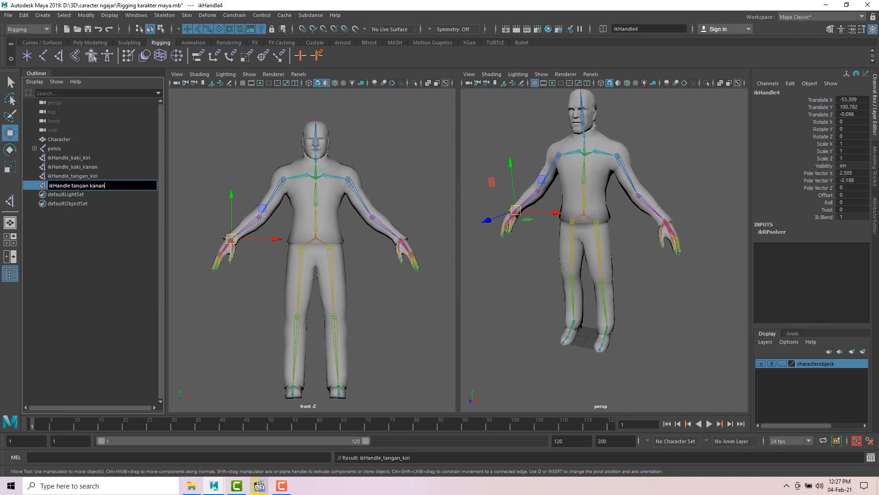
pyautogui.click(357, 298)
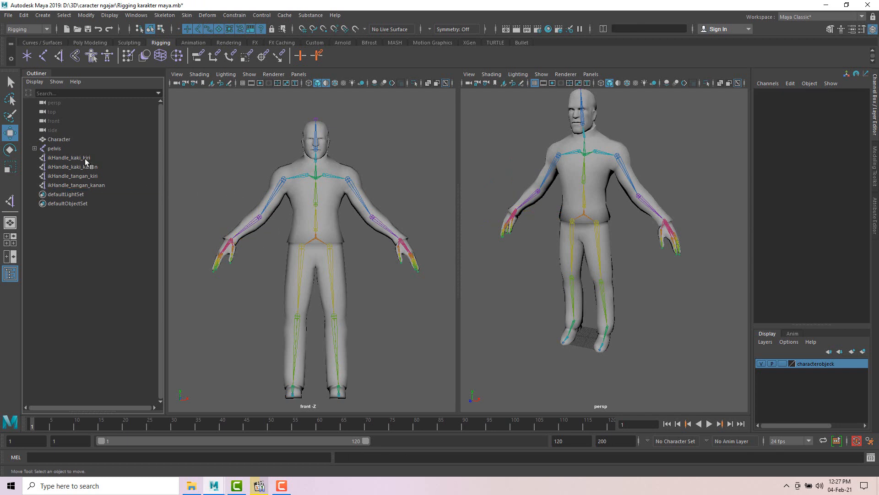
# Select the four renamed IK handles one by one to check which limb each controls
pyautogui.click(69, 158)
pyautogui.click(87, 167)
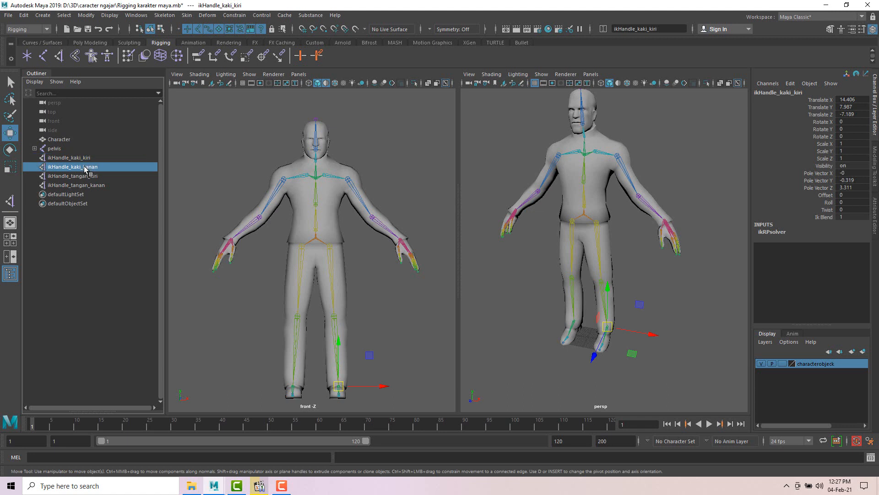
pyautogui.click(89, 176)
pyautogui.click(89, 185)
pyautogui.click(86, 158)
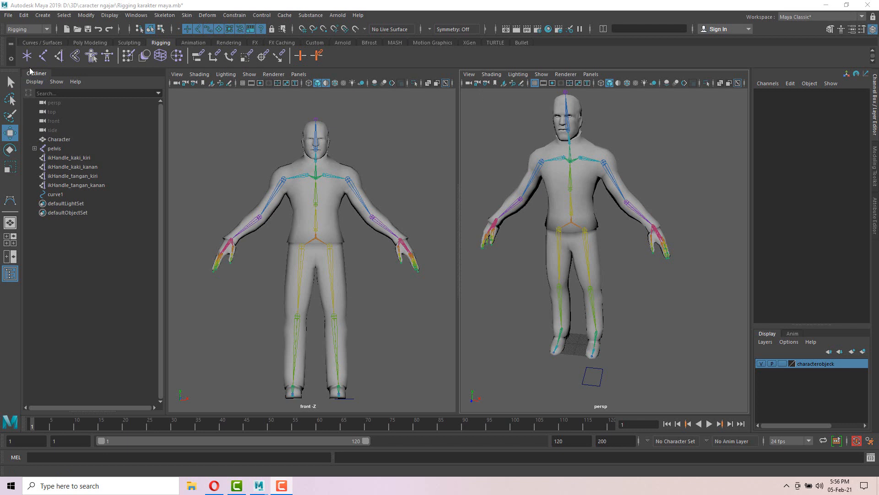
pyautogui.click(43, 17)
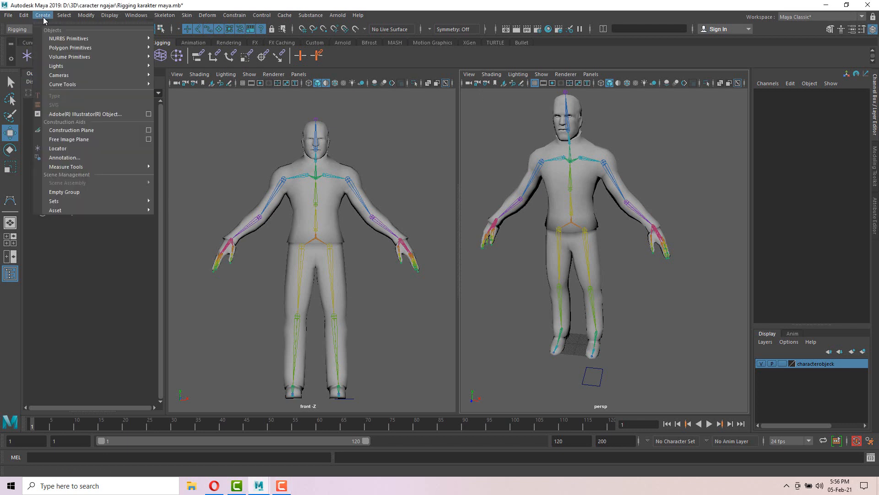
pyautogui.moveTo(74, 85)
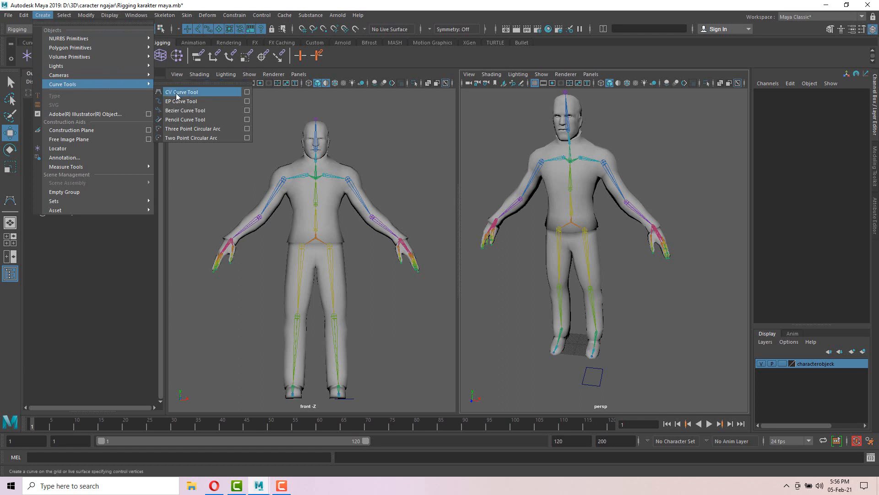
pyautogui.click(524, 2)
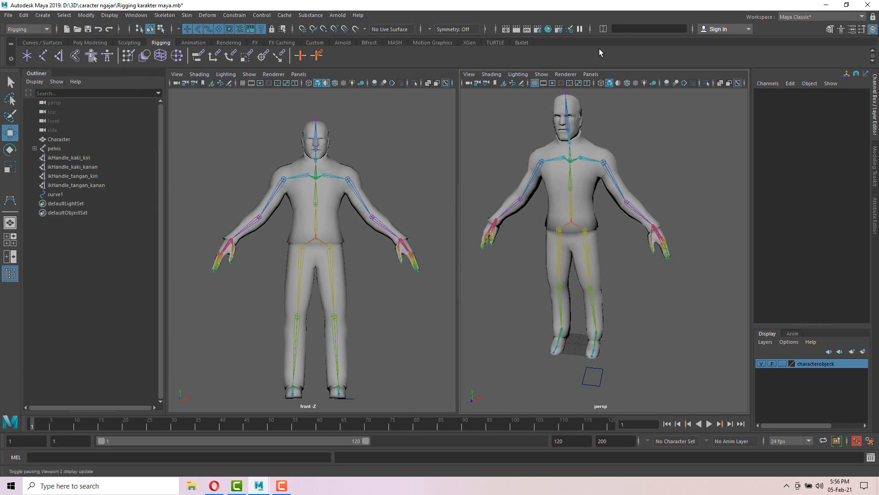
# Switch the perspective view to the orthographic top view and frame the empty area beside the left hand
pyautogui.click(591, 74)
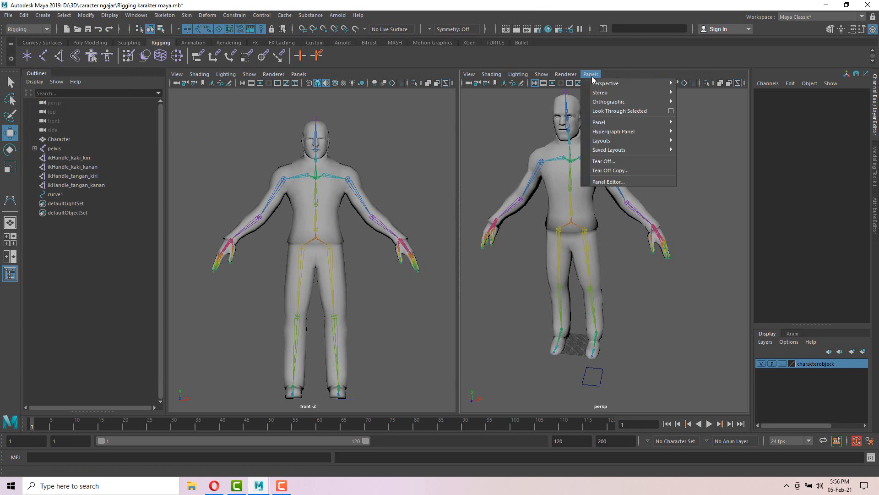
pyautogui.moveTo(609, 101)
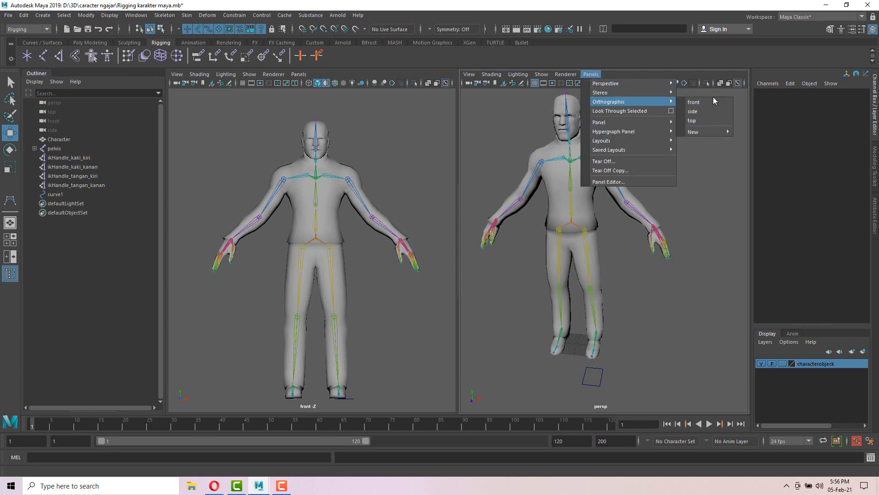
pyautogui.click(692, 121)
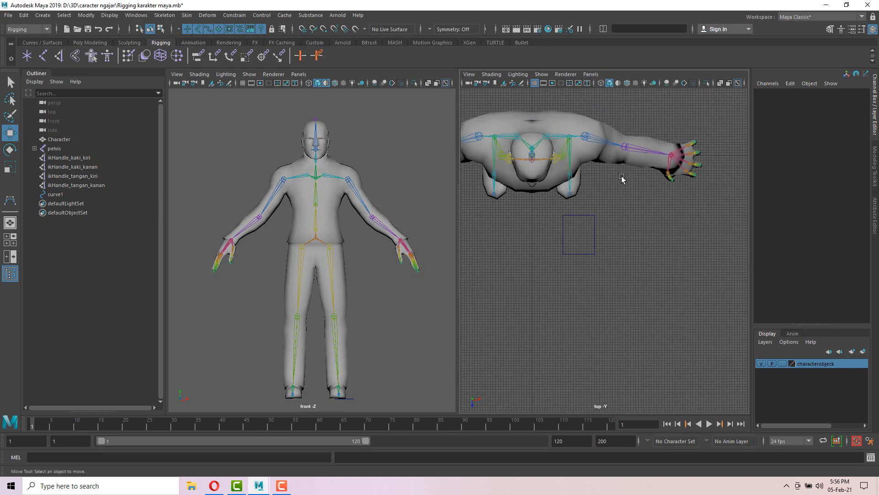
pyautogui.keyDown('alt'); pyautogui.moveTo(510, 260); pyautogui.dragTo(505, 250, button='middle'); pyautogui.keyUp('alt')
pyautogui.keyDown('alt'); pyautogui.moveTo(710, 119); pyautogui.dragTo(556, 200, button='middle'); pyautogui.keyUp('alt')
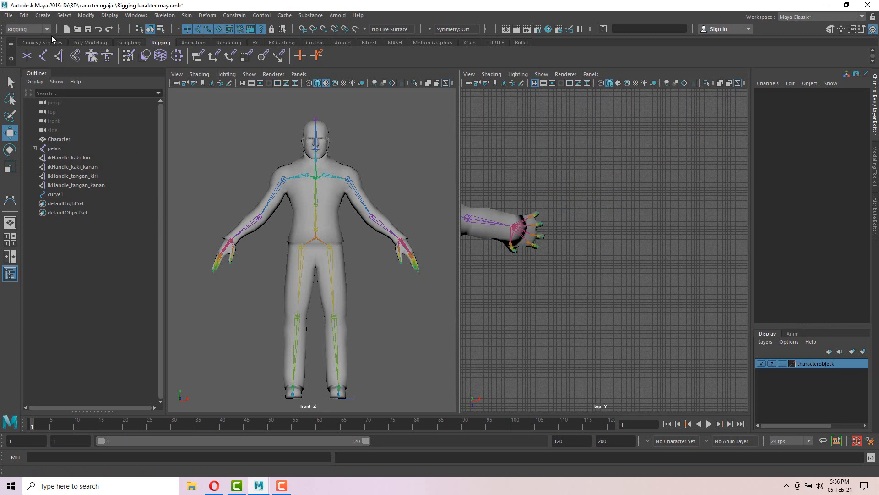
# Draw a closed rectangle beyond the left hand's fingers with the CV Curve Tool, snapped to the grid and starting at X 72, Z -11
pyautogui.click(43, 16)
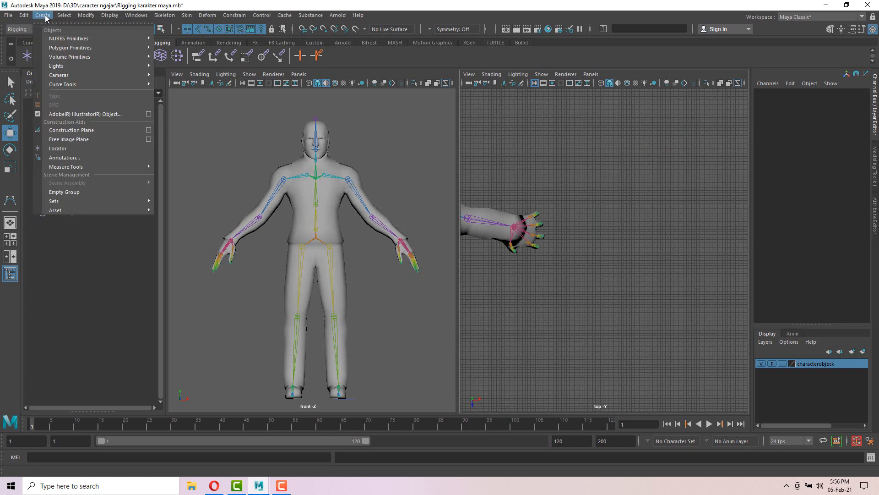
pyautogui.moveTo(74, 85)
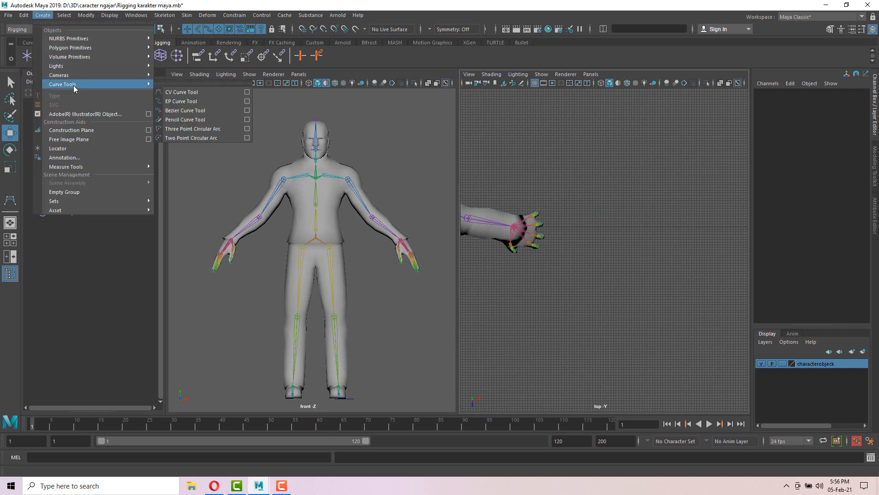
pyautogui.click(179, 91)
pyautogui.scroll(5, 548, 146)
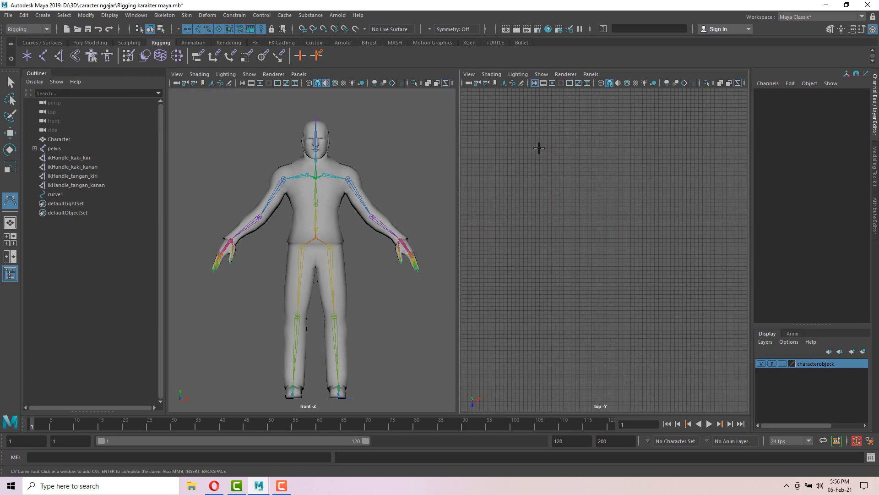
pyautogui.scroll(1, 542, 173)
pyautogui.keyDown('alt'); pyautogui.moveTo(541, 173); pyautogui.dragTo(603, 179, button='middle'); pyautogui.keyUp('alt')
pyautogui.scroll(1, 531, 183)
pyautogui.keyDown('alt'); pyautogui.moveTo(531, 183); pyautogui.dragTo(604, 194, button='middle'); pyautogui.keyUp('alt')
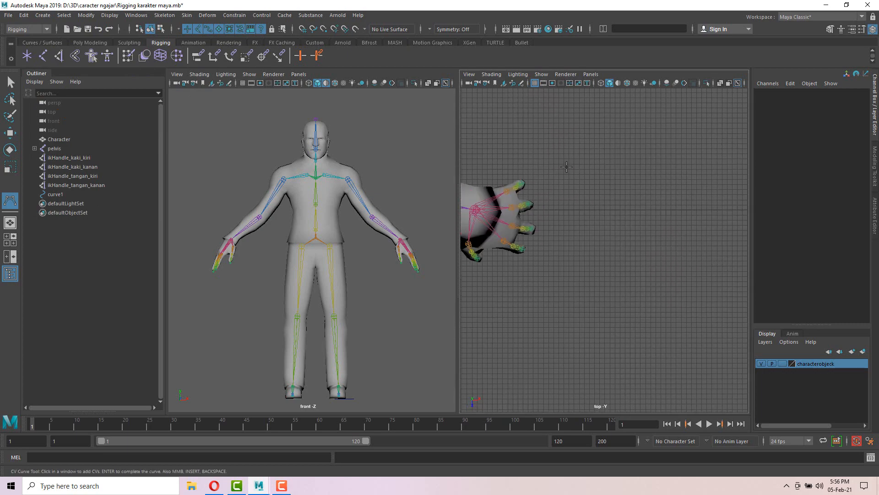
pyautogui.scroll(1, 570, 152)
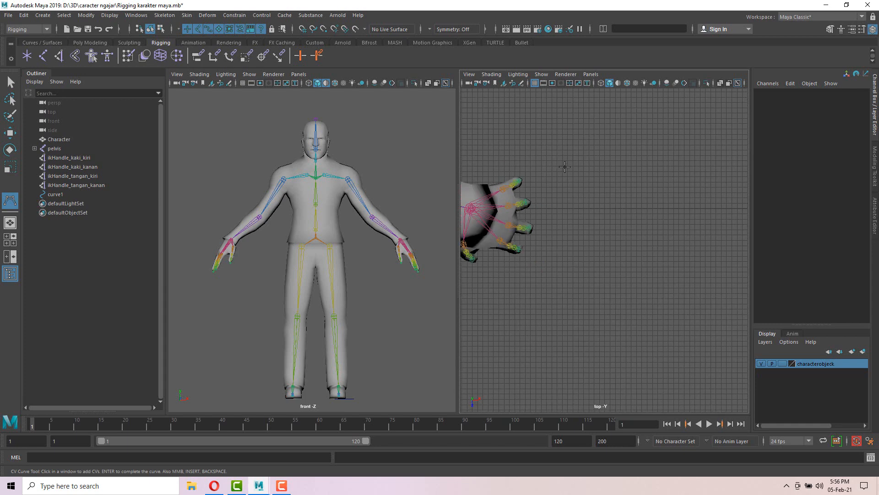
pyautogui.scroll(2, 560, 149)
pyautogui.scroll(-1, 560, 149)
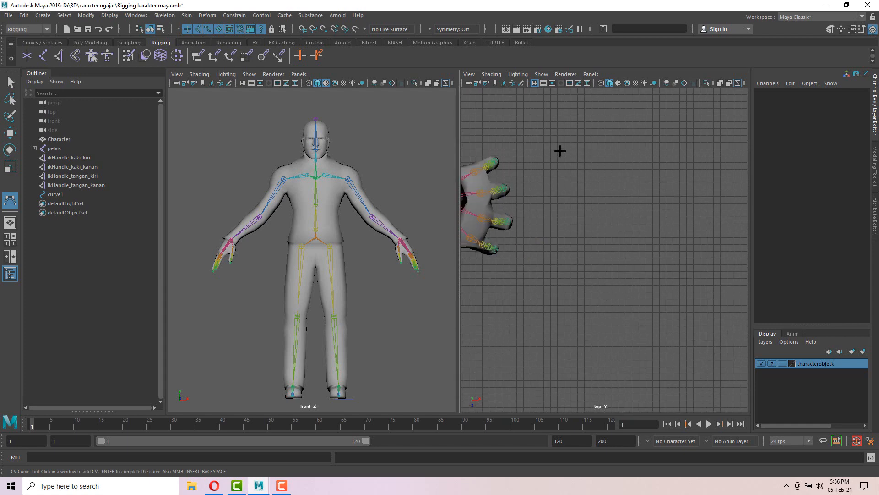
pyautogui.click(557, 122)
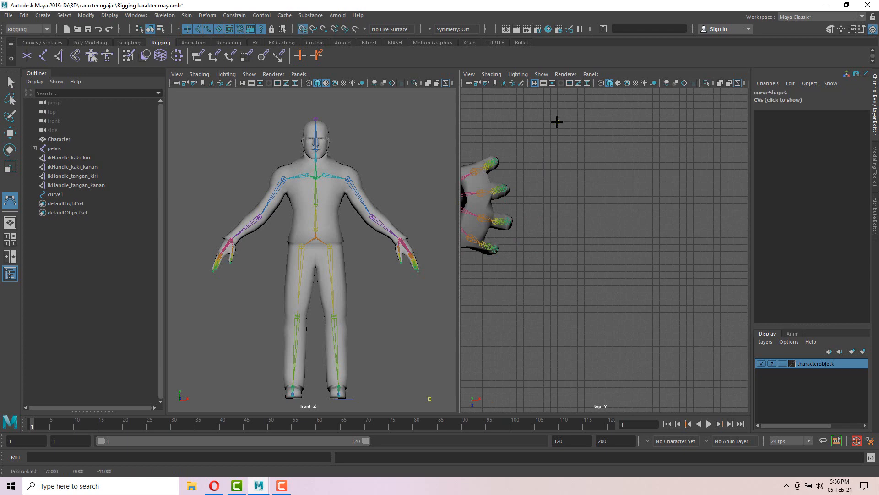
pyautogui.click(625, 121)
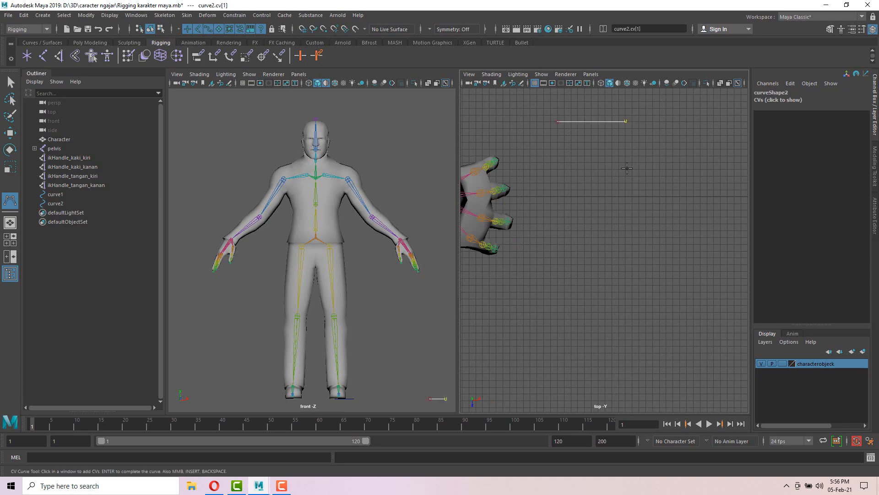
pyautogui.click(626, 224)
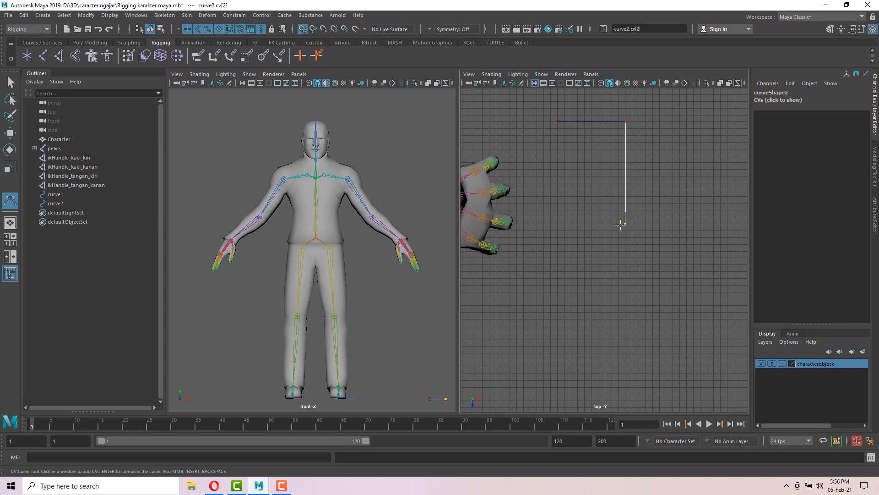
pyautogui.click(557, 223)
pyautogui.click(558, 120)
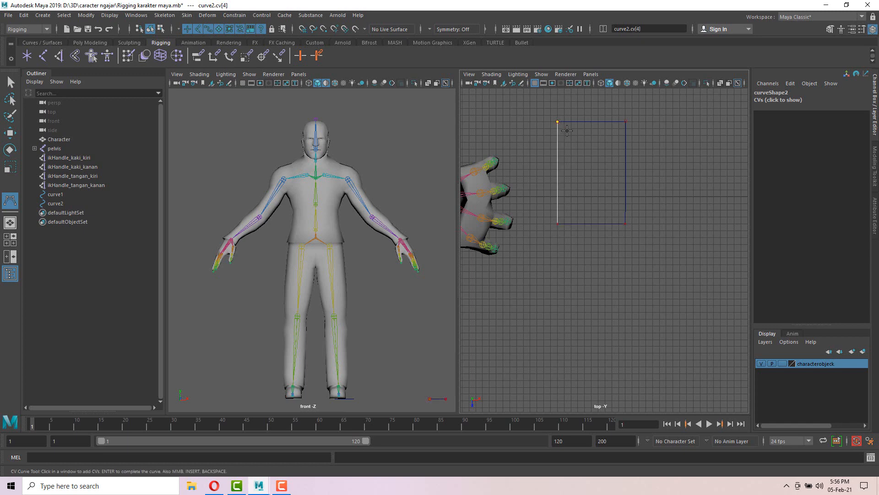
pyautogui.press('Return')
pyautogui.press('w')
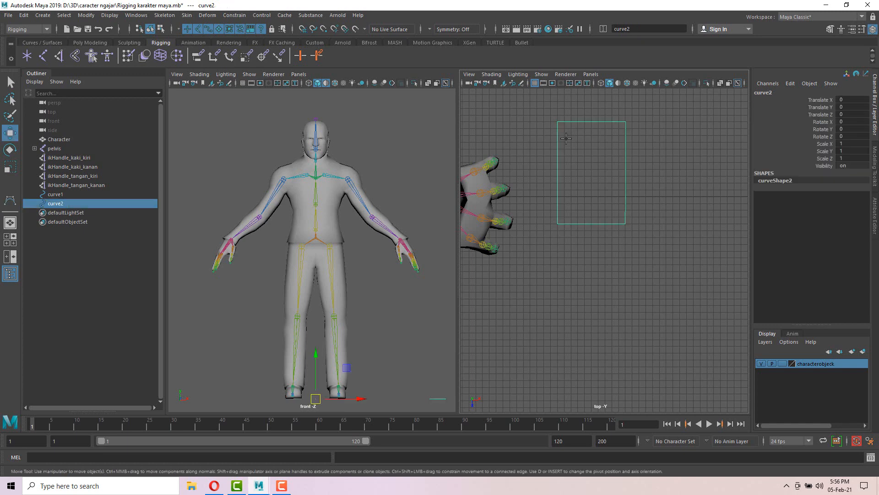
# Select the new rectangular curve beside the left hand in the top view
pyautogui.click(626, 158)
pyautogui.click(626, 158)
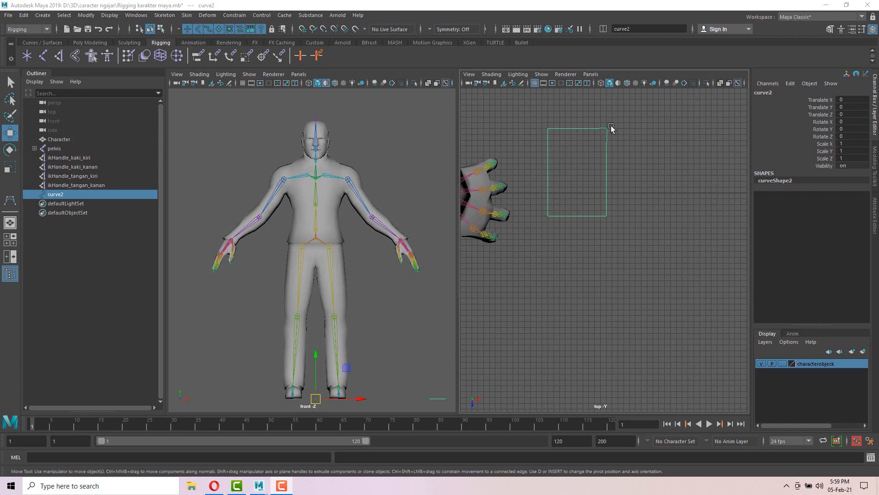
pyautogui.click(669, 131)
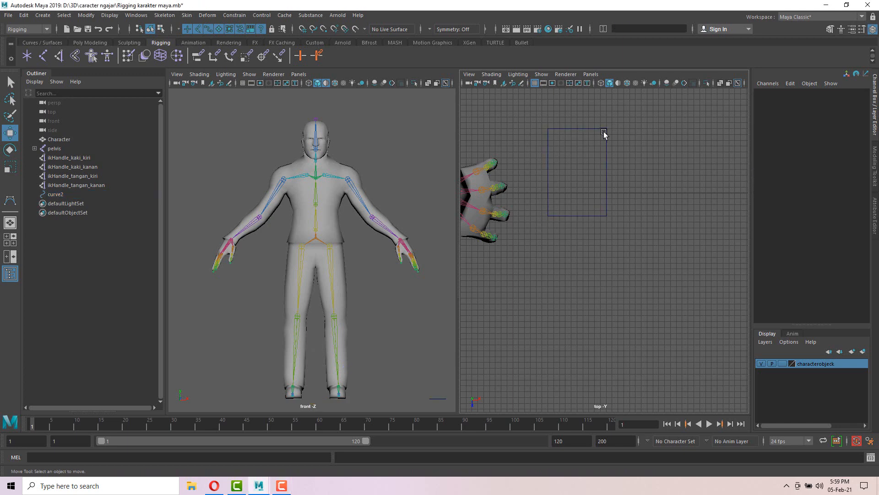
pyautogui.click(592, 129)
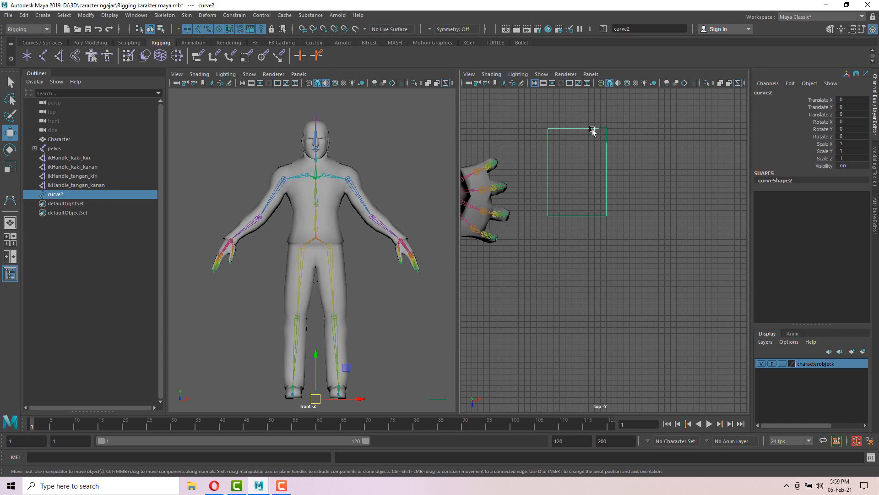
# Switch the orthographic top view to the persp camera and frame the character's feet together with the rectangular curve
pyautogui.scroll(-3, 592, 128)
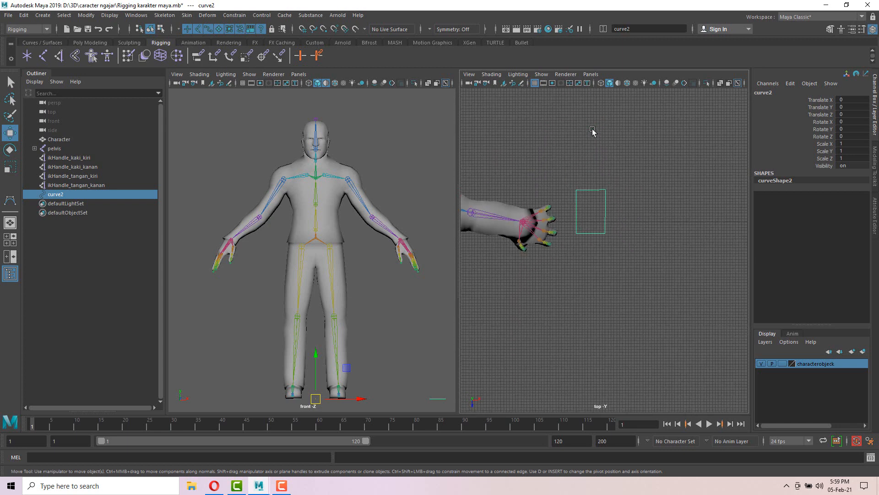
pyautogui.click(592, 77)
pyautogui.moveTo(615, 85)
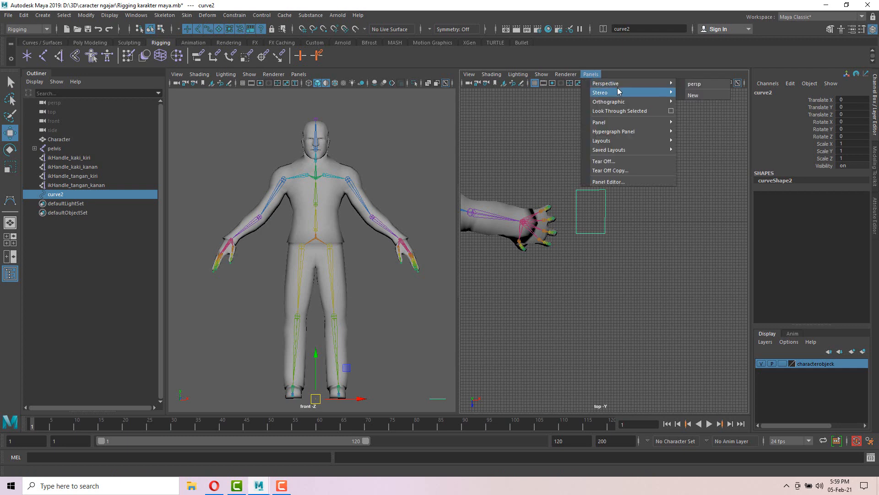
pyautogui.click(694, 83)
pyautogui.scroll(-3, 646, 217)
pyautogui.keyDown('alt'); pyautogui.moveTo(646, 218); pyautogui.dragTo(645, 241); pyautogui.keyUp('alt')
pyautogui.scroll(5, 641, 261)
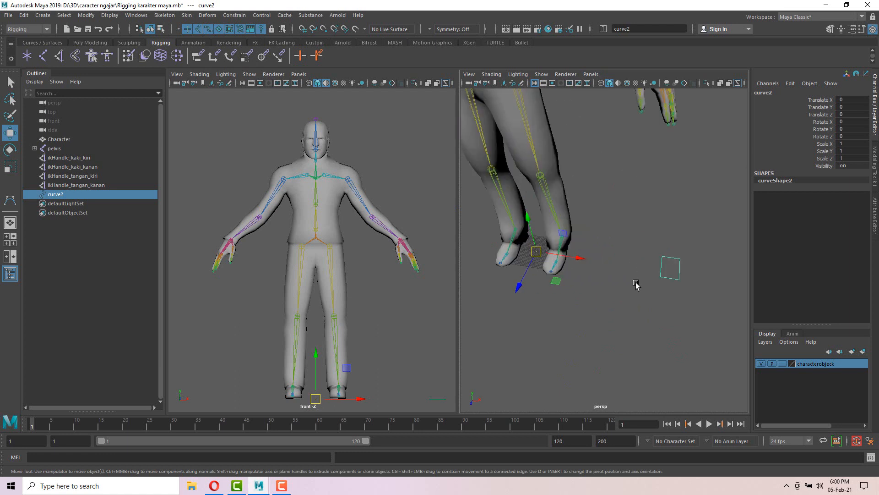
pyautogui.click(606, 306)
pyautogui.click(681, 290)
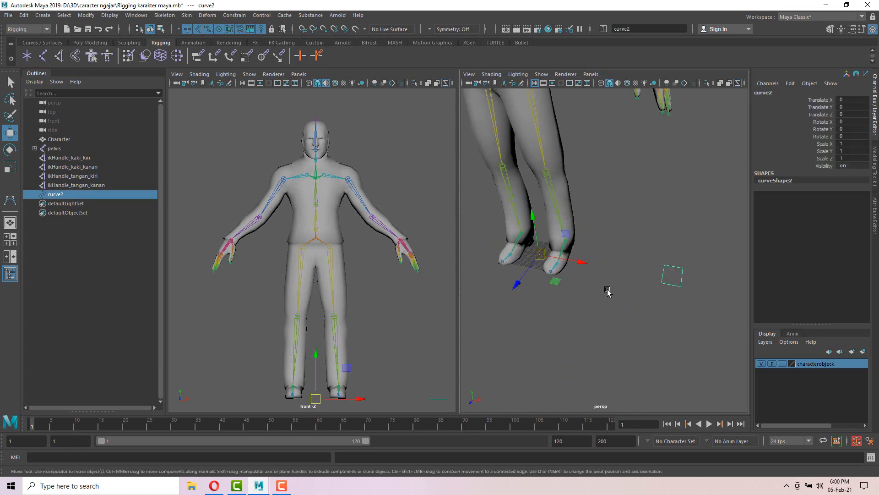
pyautogui.keyDown('alt'); pyautogui.moveTo(606, 290); pyautogui.dragTo(599, 308); pyautogui.keyUp('alt')
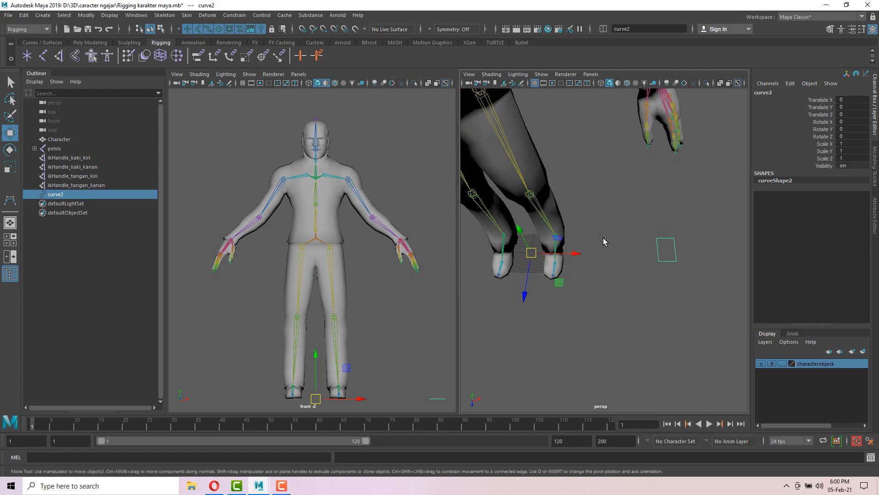
pyautogui.moveTo(590, 240)
pyautogui.keyDown('alt'); pyautogui.mouseDown()
pyautogui.moveTo(601, 240)
pyautogui.moveTo(588, 243)
pyautogui.mouseUp(); pyautogui.keyUp('alt')
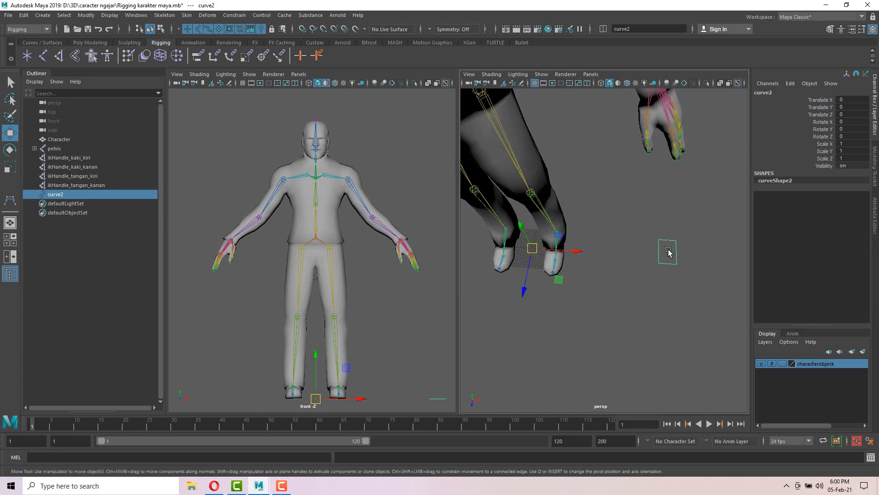
# Center the pivot of the rectangular curve and reselect the curve to check its manipulator position
pyautogui.click(669, 282)
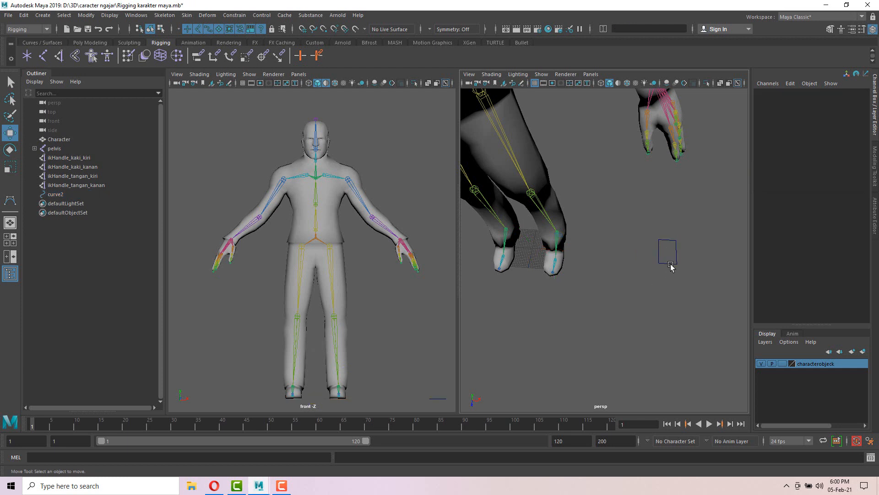
pyautogui.click(671, 265)
pyautogui.keyDown('alt'); pyautogui.moveTo(691, 255); pyautogui.dragTo(685, 246); pyautogui.keyUp('alt')
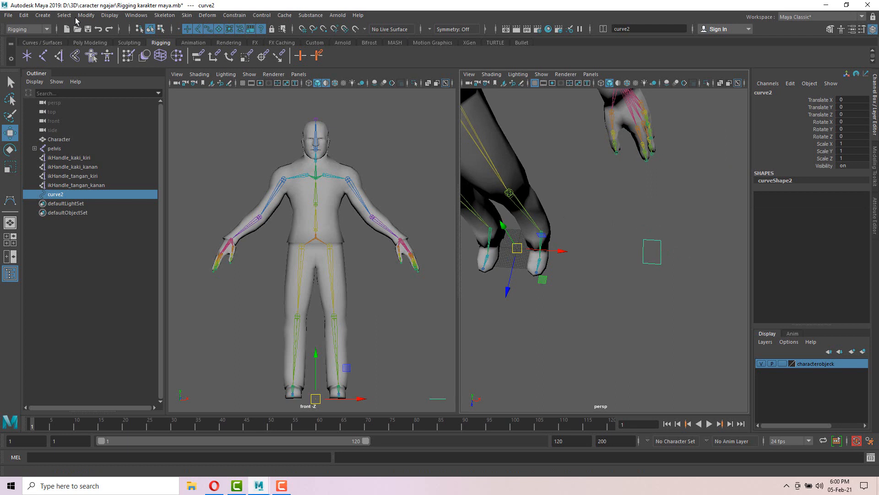
pyautogui.click(525, 305)
pyautogui.click(640, 239)
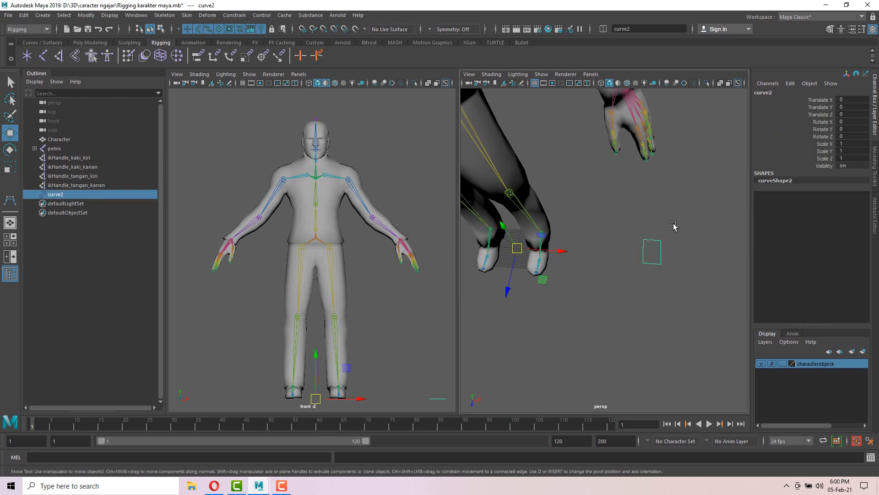
pyautogui.click(86, 16)
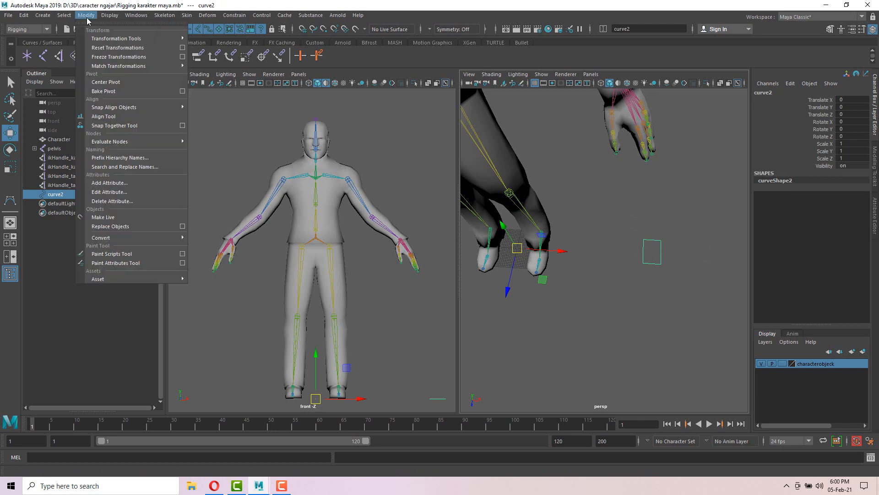
pyautogui.click(111, 82)
pyautogui.keyDown('alt'); pyautogui.moveTo(605, 210); pyautogui.dragTo(605, 230); pyautogui.keyUp('alt')
pyautogui.click(597, 244)
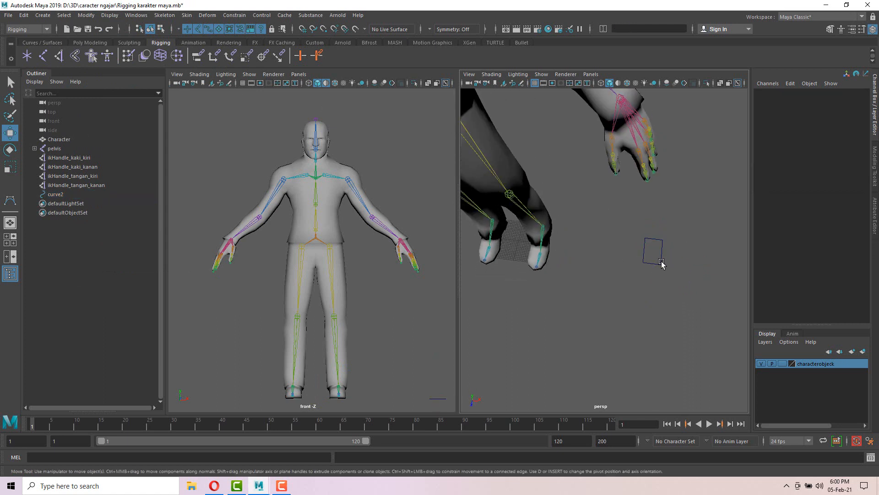
pyautogui.click(661, 261)
pyautogui.moveTo(638, 260)
pyautogui.keyDown('alt'); pyautogui.mouseDown()
pyautogui.moveTo(611, 246)
pyautogui.moveTo(652, 245)
pyautogui.moveTo(642, 246)
pyautogui.mouseUp(); pyautogui.keyUp('alt')
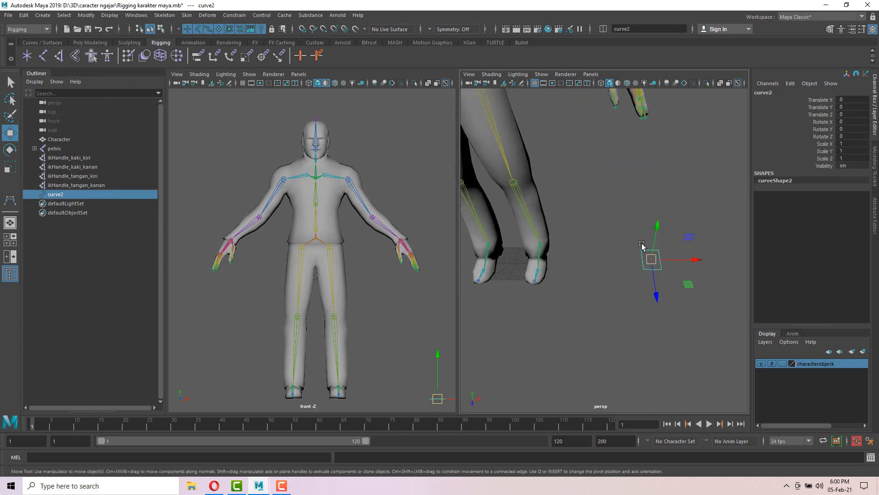
# Move the rectangular curve along X until it lies just outside the left foot, at Translate X about -50.5
pyautogui.click(599, 241)
pyautogui.click(660, 265)
pyautogui.moveTo(686, 262); pyautogui.dragTo(602, 246)
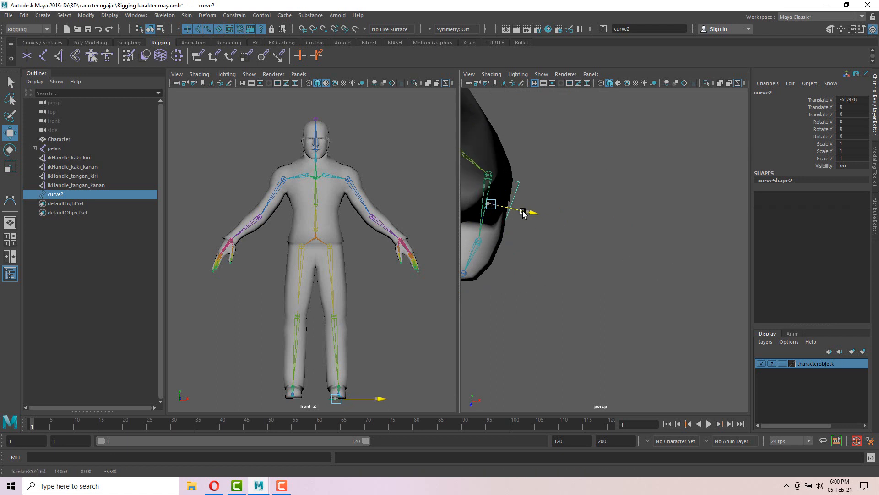
pyautogui.moveTo(520, 216); pyautogui.dragTo(589, 243)
pyautogui.keyDown('alt'); pyautogui.moveTo(589, 242); pyautogui.dragTo(594, 223, button='middle'); pyautogui.keyUp('alt')
pyautogui.click(663, 219)
pyautogui.click(589, 220)
pyautogui.scroll(-3, 589, 220)
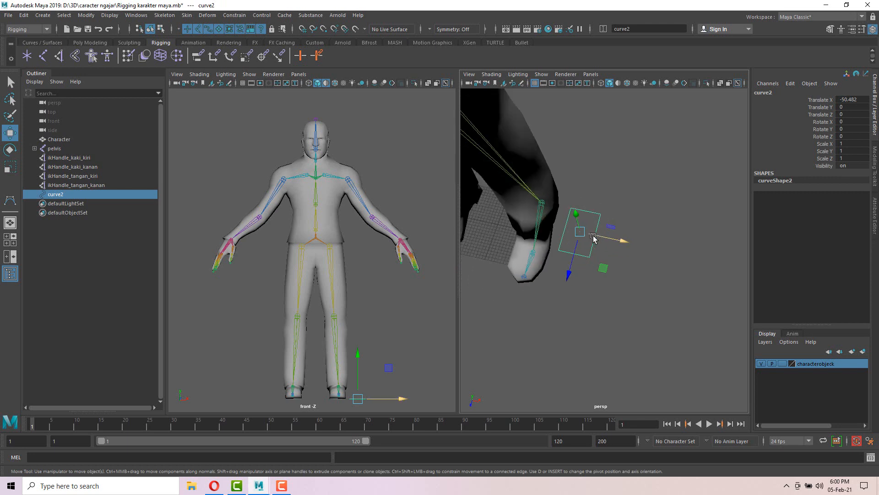
# Scale the rectangular curve to about 1.62 in X and 1.91 in Z to make it longer than the foot
pyautogui.press('r')
pyautogui.moveTo(622, 240); pyautogui.dragTo(640, 242)
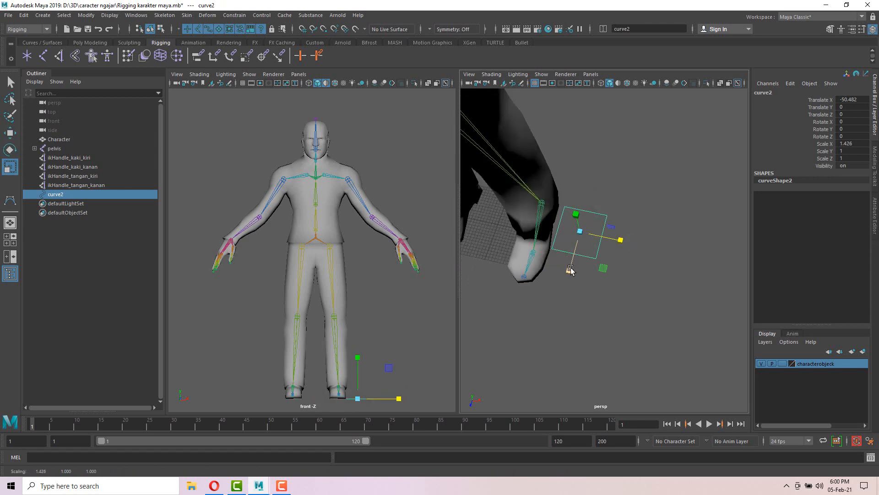
pyautogui.moveTo(570, 270); pyautogui.dragTo(566, 294)
pyautogui.moveTo(620, 240); pyautogui.dragTo(625, 245)
# Try to narrow the rectangle's toe-end edge by scaling its two control vertices in X, undo it and return to object selection
pyautogui.click(876, 98)
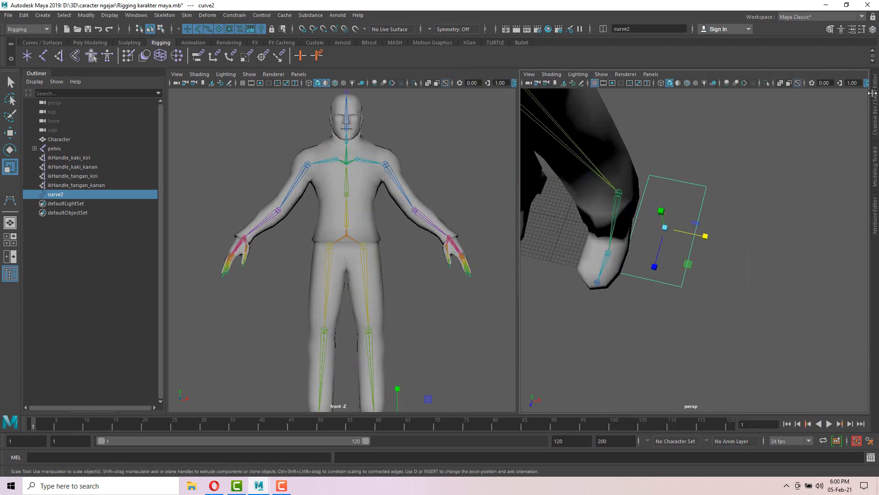
pyautogui.click(875, 97)
pyautogui.click(875, 164)
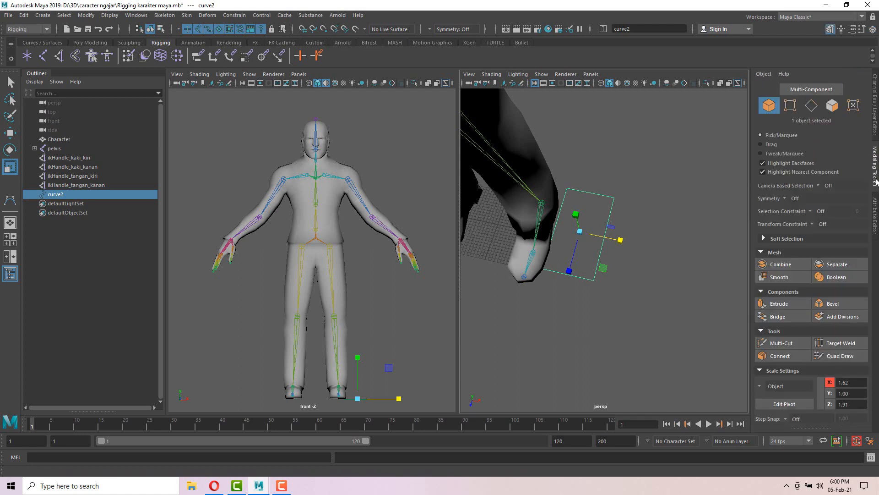
pyautogui.click(790, 106)
pyautogui.moveTo(508, 244); pyautogui.dragTo(644, 334)
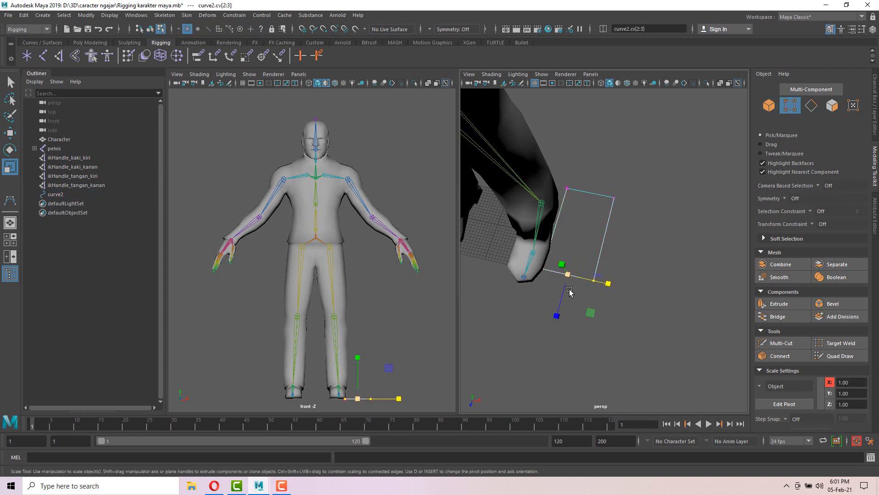
pyautogui.press('w')
pyautogui.keyDown('alt'); pyautogui.moveTo(568, 288); pyautogui.dragTo(611, 269); pyautogui.keyUp('alt')
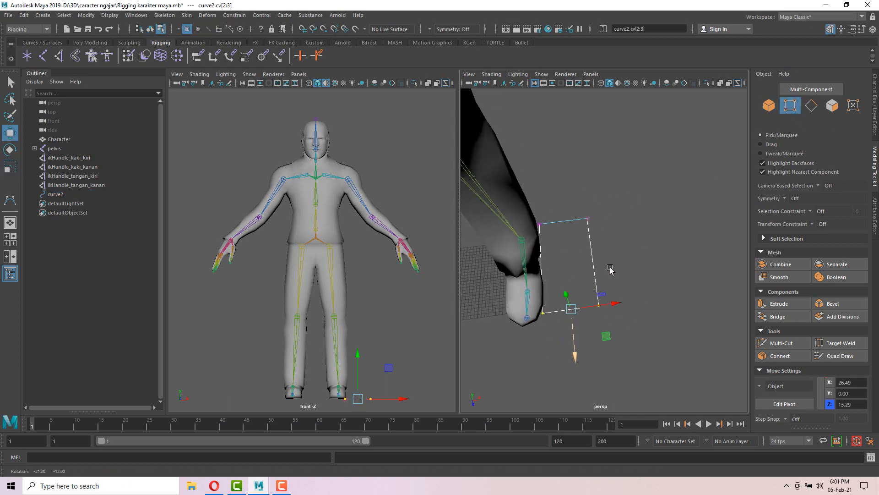
pyautogui.keyDown('alt'); pyautogui.moveTo(593, 210); pyautogui.dragTo(567, 212); pyautogui.keyUp('alt')
pyautogui.keyDown('alt'); pyautogui.moveTo(617, 246); pyautogui.dragTo(602, 295); pyautogui.keyUp('alt')
pyautogui.press('r')
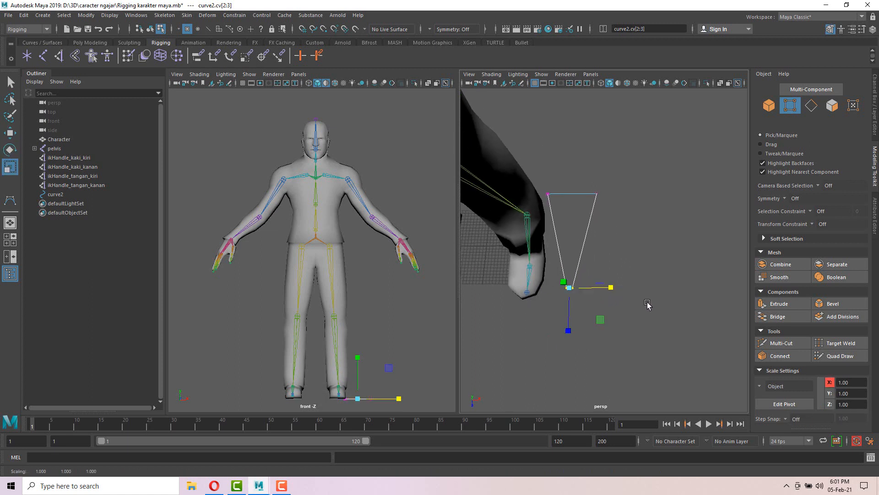
pyautogui.hotkey('ctrl', 'z')
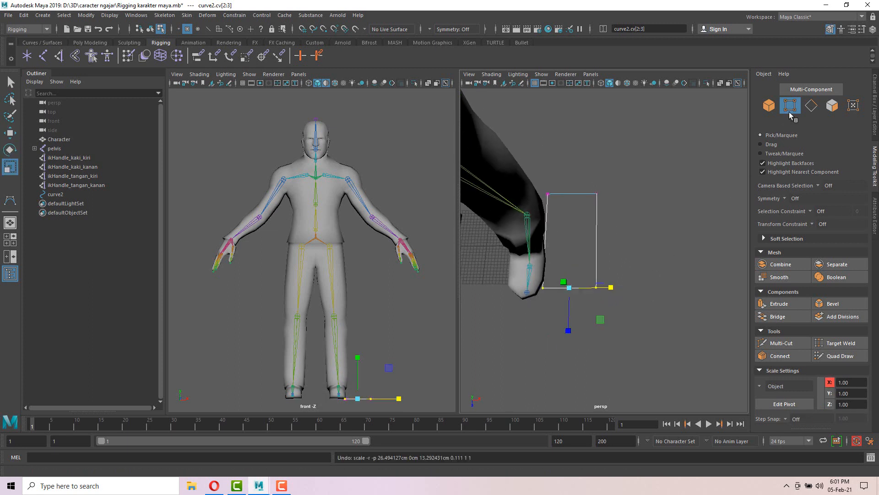
pyautogui.click(769, 105)
# Move the rectangle under the left foot to Translate X -65.076 and scale it to 2.02 in X and 2.62 in Z
pyautogui.press('w')
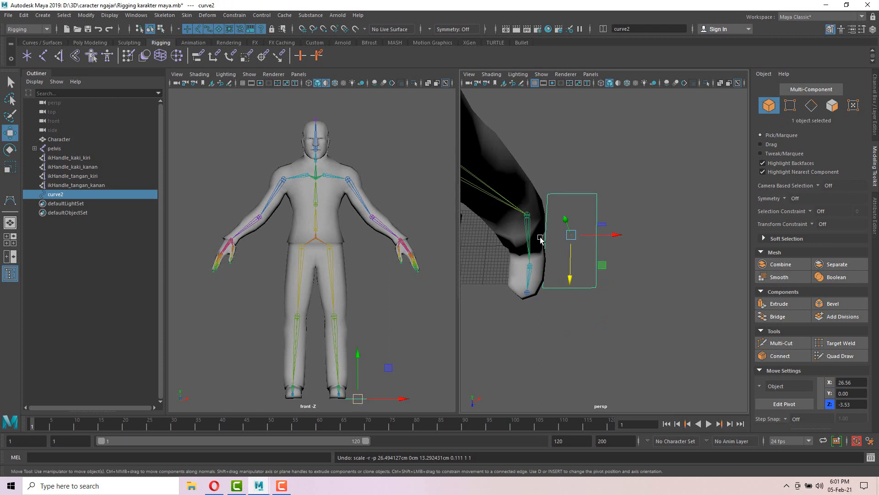
pyautogui.keyDown('alt'); pyautogui.moveTo(603, 236); pyautogui.dragTo(578, 238); pyautogui.keyUp('alt')
pyautogui.moveTo(624, 258); pyautogui.dragTo(566, 243)
pyautogui.scroll(3, 559, 263)
pyautogui.press('e')
pyautogui.press('r')
pyautogui.keyDown('alt'); pyautogui.moveTo(638, 249); pyautogui.dragTo(644, 268); pyautogui.keyUp('alt')
pyautogui.scroll(-7, 641, 247)
pyautogui.scroll(7, 616, 259)
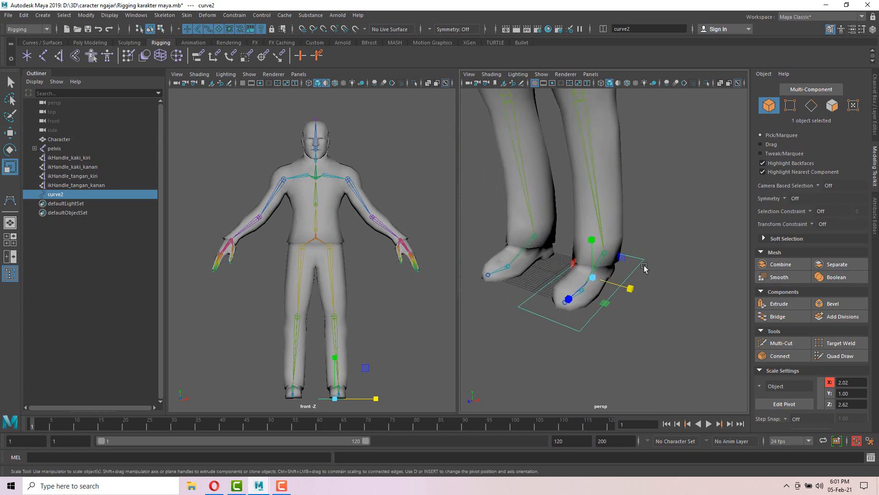
# Deselect the rectangle and hide the characterobjeck display layer, leaving the skeleton and the curve in view
pyautogui.click(875, 103)
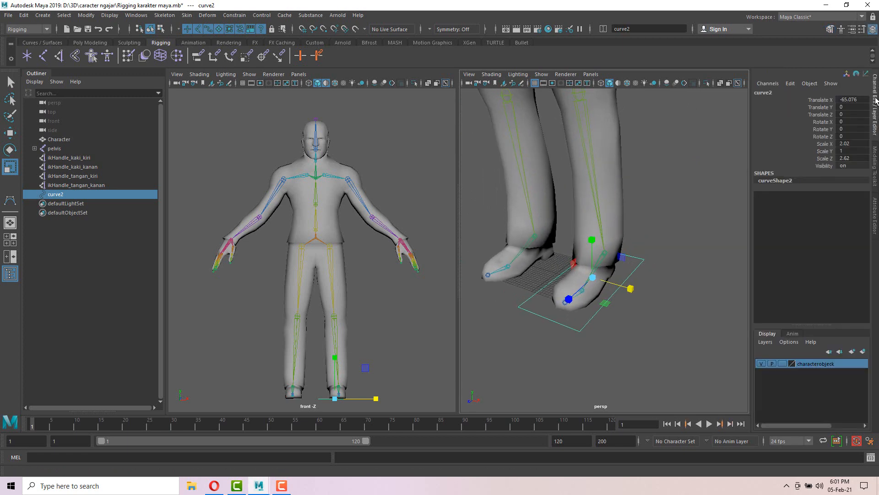
pyautogui.click(654, 197)
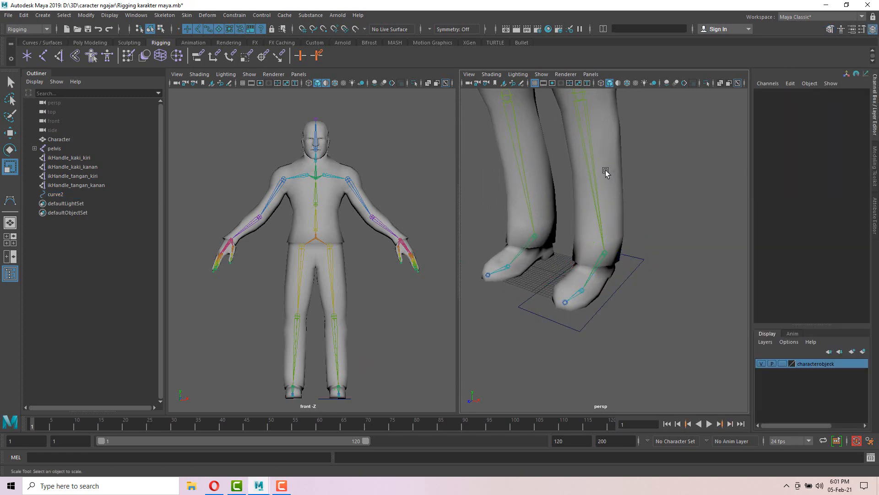
pyautogui.keyDown('alt'); pyautogui.moveTo(625, 187); pyautogui.dragTo(633, 210, button='middle'); pyautogui.keyUp('alt')
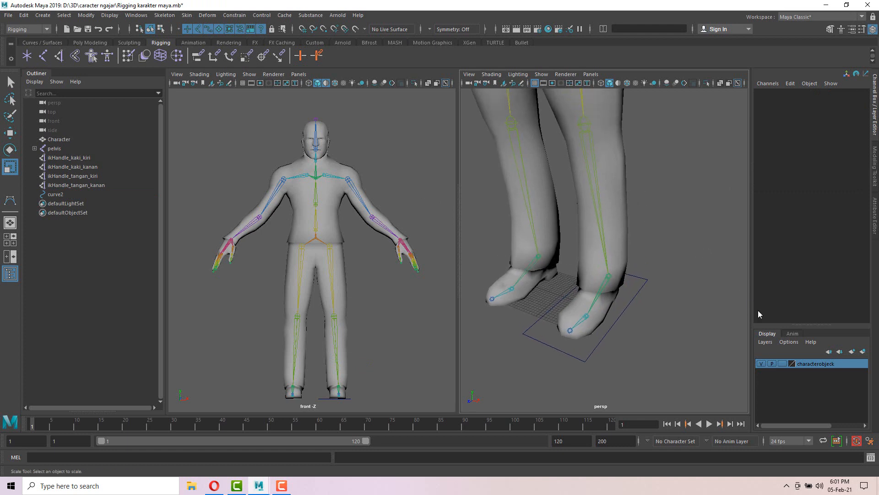
pyautogui.click(761, 363)
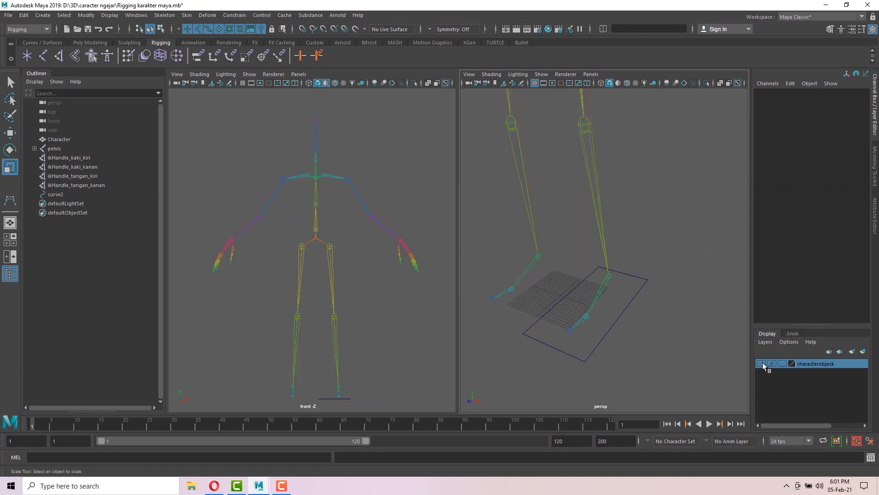
# Select the rectangle around the left foot and raise its pivot slightly along Y
pyautogui.click(623, 310)
pyautogui.keyDown('alt'); pyautogui.moveTo(699, 310); pyautogui.dragTo(593, 231); pyautogui.keyUp('alt')
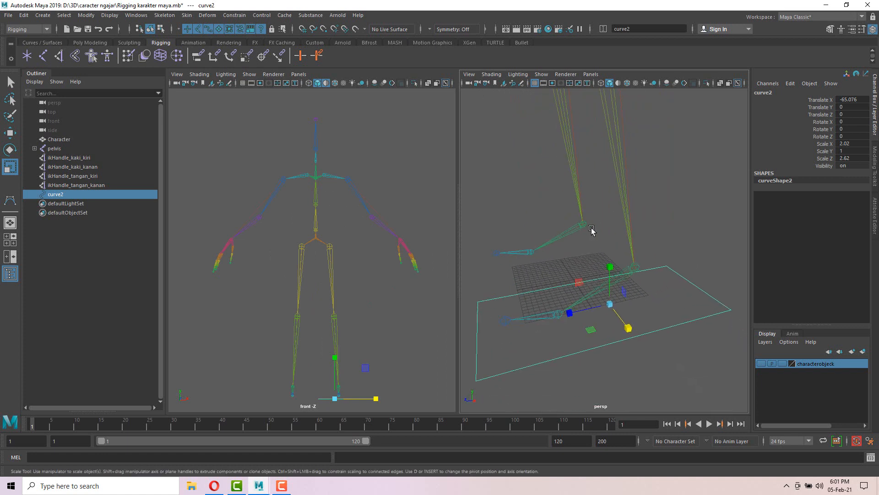
pyautogui.press('w')
pyautogui.keyDown('alt'); pyautogui.moveTo(638, 310); pyautogui.dragTo(688, 269); pyautogui.keyUp('alt')
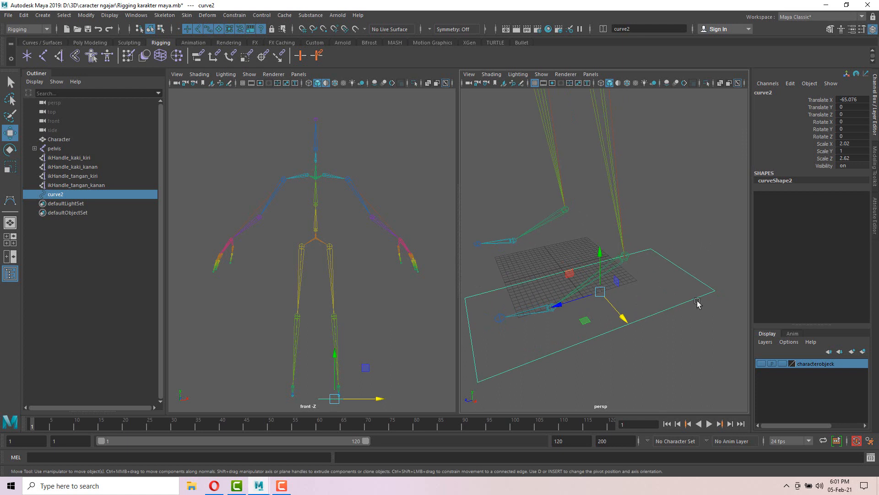
pyautogui.click(683, 247)
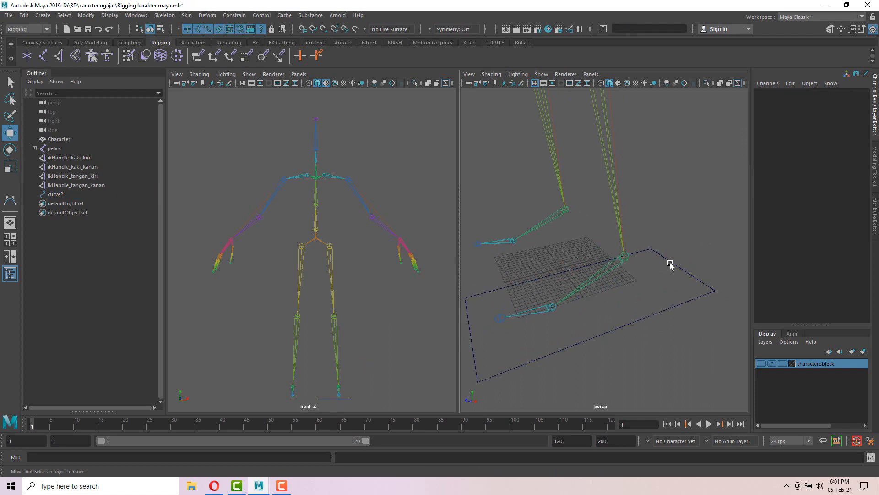
pyautogui.click(671, 264)
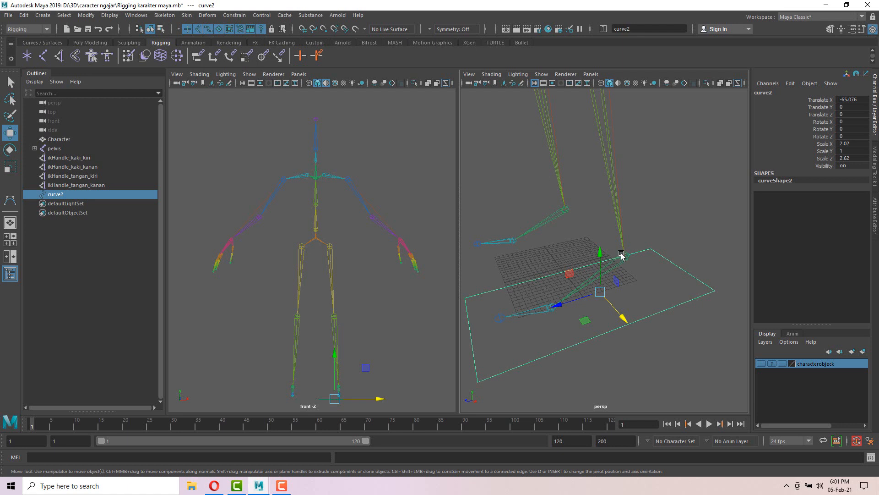
pyautogui.press('d')
pyautogui.moveTo(601, 272)
pyautogui.mouseDown()
pyautogui.moveTo(602, 234)
pyautogui.moveTo(599, 268)
pyautogui.mouseUp()
pyautogui.press('d')
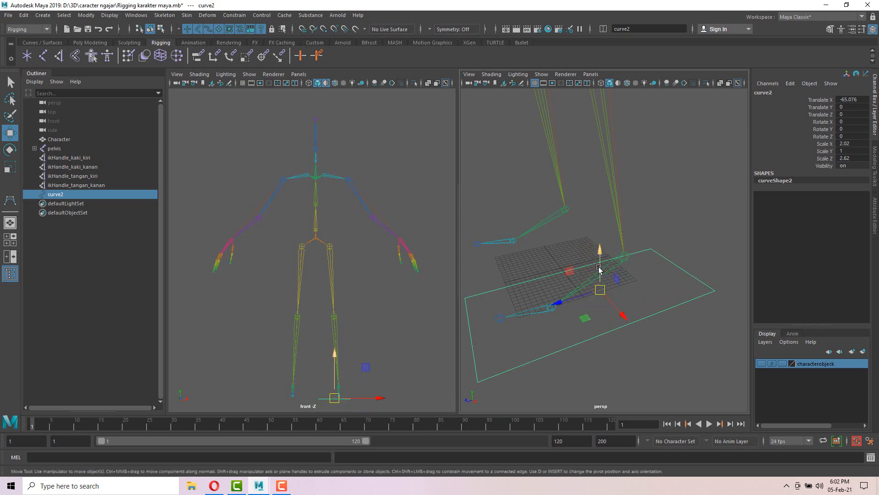
# Snap the pivot of the rectangle around the left foot onto the left ankle joint using point snapping
pyautogui.click(627, 255)
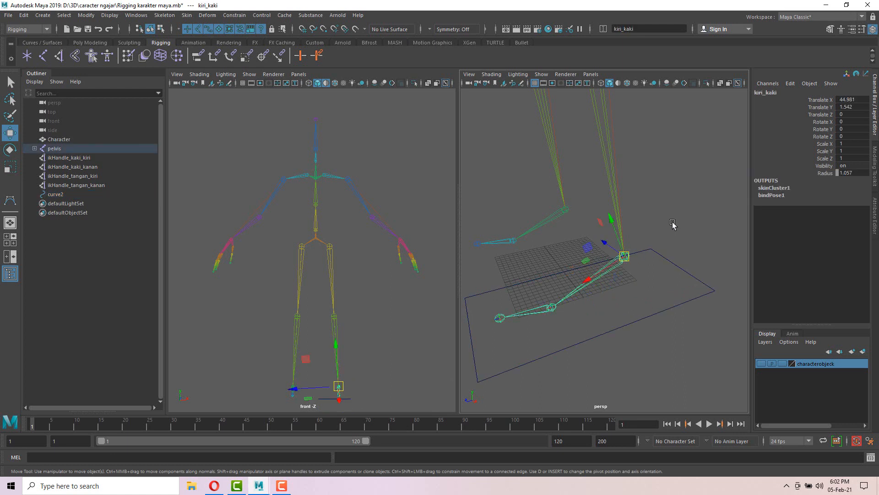
pyautogui.click(676, 266)
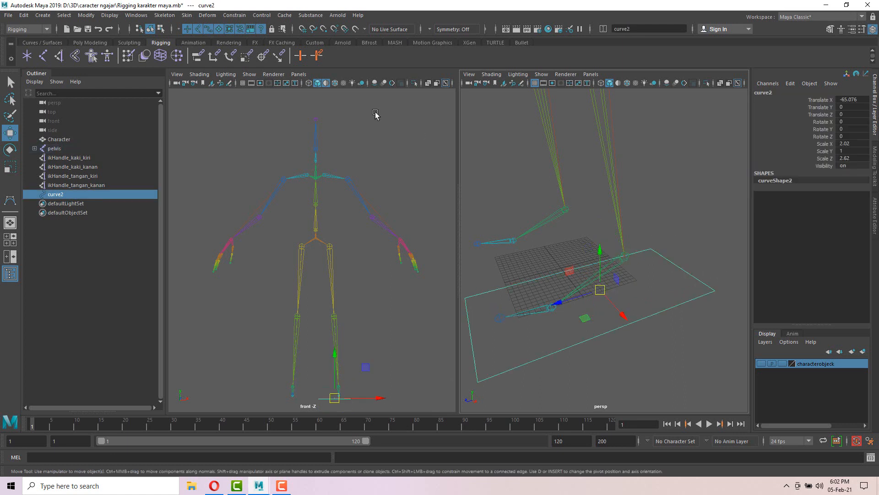
pyautogui.click(323, 29)
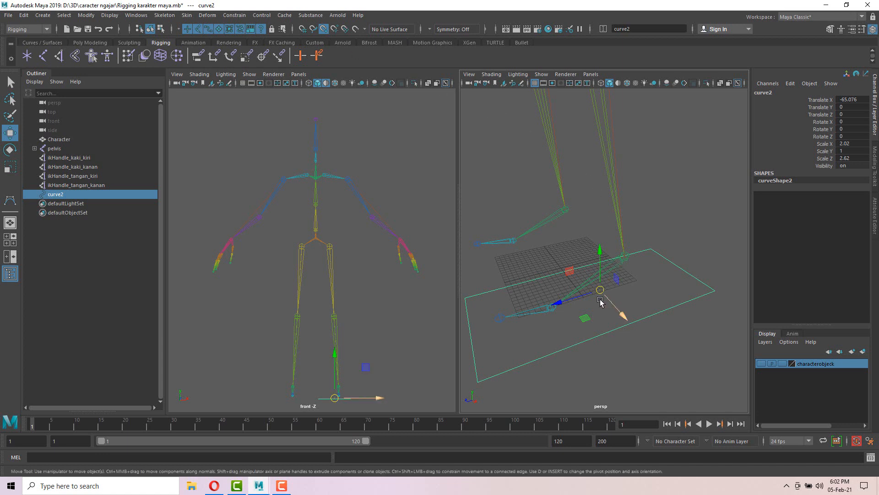
pyautogui.moveTo(600, 290); pyautogui.dragTo(626, 256)
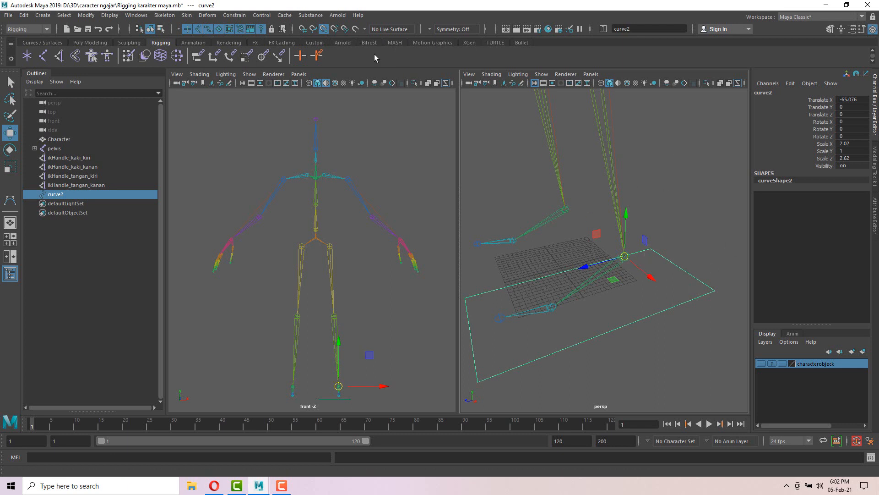
pyautogui.click(324, 29)
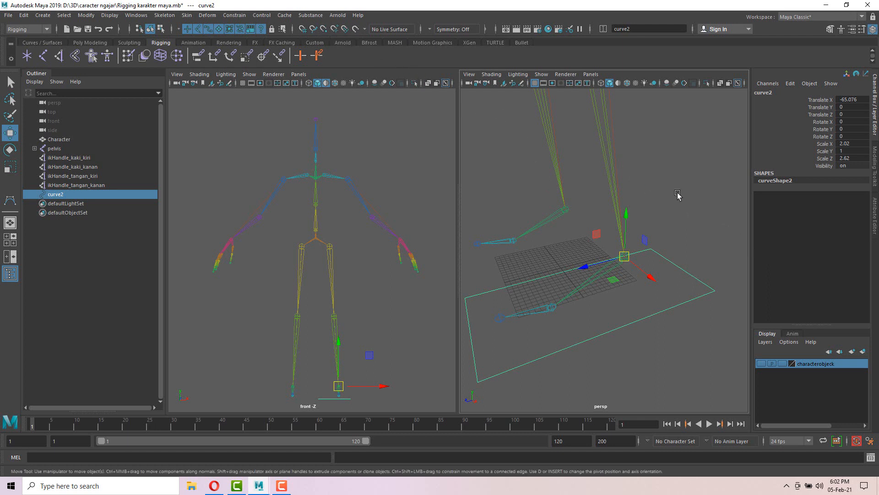
# Try rotating the left foot's rectangle about its ankle pivot and undo the rotation
pyautogui.click(673, 260)
pyautogui.click(675, 268)
pyautogui.press('e')
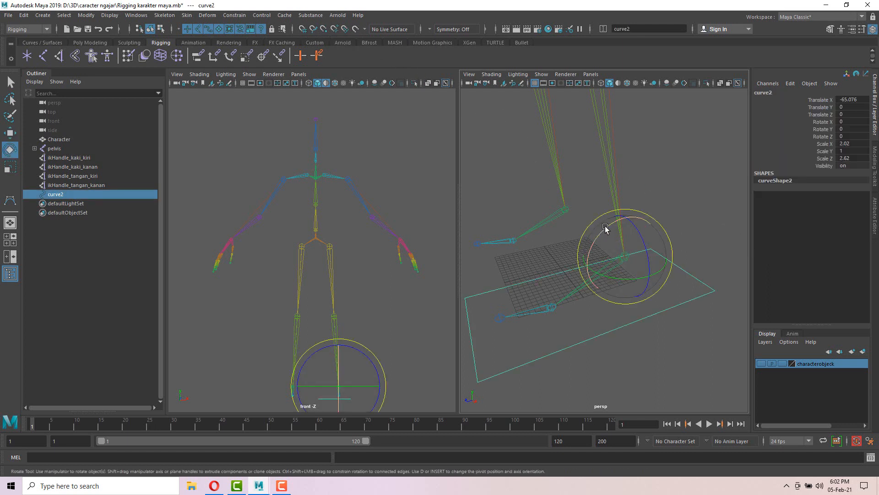
pyautogui.moveTo(605, 227); pyautogui.dragTo(560, 238)
pyautogui.keyDown('alt'); pyautogui.moveTo(552, 159); pyautogui.dragTo(545, 135); pyautogui.keyUp('alt')
pyautogui.hotkey('ctrl', 'z')
pyautogui.moveTo(546, 135)
pyautogui.keyDown('alt'); pyautogui.mouseDown(button='middle')
pyautogui.moveTo(554, 150)
pyautogui.moveTo(539, 130)
pyautogui.mouseUp(button='middle'); pyautogui.keyUp('alt')
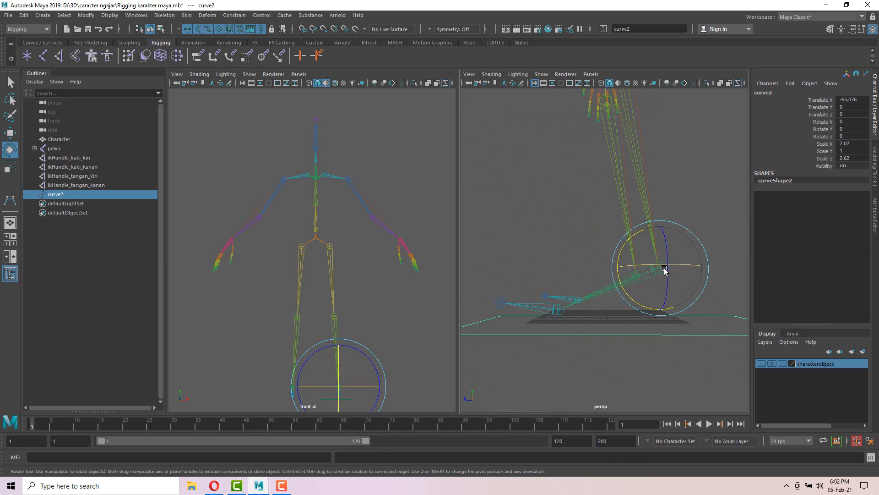
pyautogui.keyDown('alt'); pyautogui.moveTo(644, 153); pyautogui.dragTo(658, 187); pyautogui.keyUp('alt')
pyautogui.scroll(-3, 658, 188)
pyautogui.moveTo(657, 186)
pyautogui.keyDown('alt'); pyautogui.mouseDown(button='middle')
pyautogui.moveTo(679, 185)
pyautogui.moveTo(665, 186)
pyautogui.mouseUp(button='middle'); pyautogui.keyUp('alt')
pyautogui.click(681, 271)
pyautogui.click(632, 272)
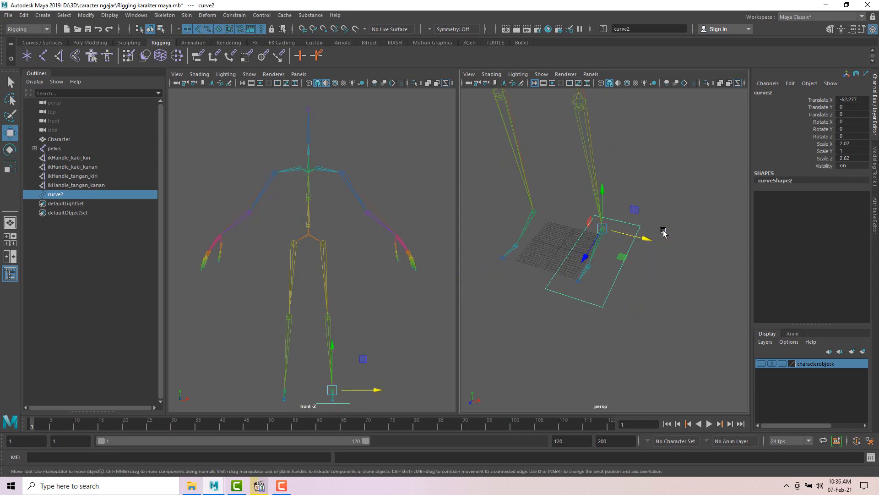
# Duplicate the left foot's rectangle and move one copy along X to the right foot, at about -89.812
pyautogui.click(637, 244)
pyautogui.click(634, 243)
pyautogui.hotkey('ctrl', 'd')
pyautogui.click(645, 234)
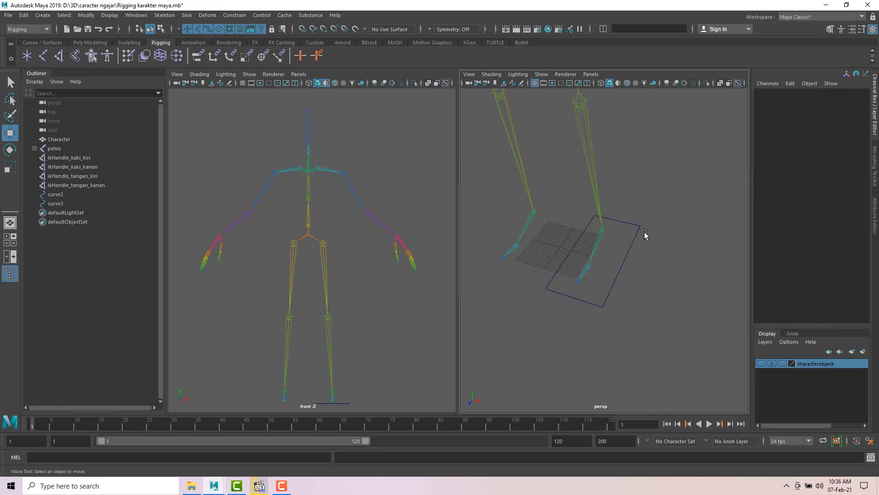
pyautogui.click(637, 232)
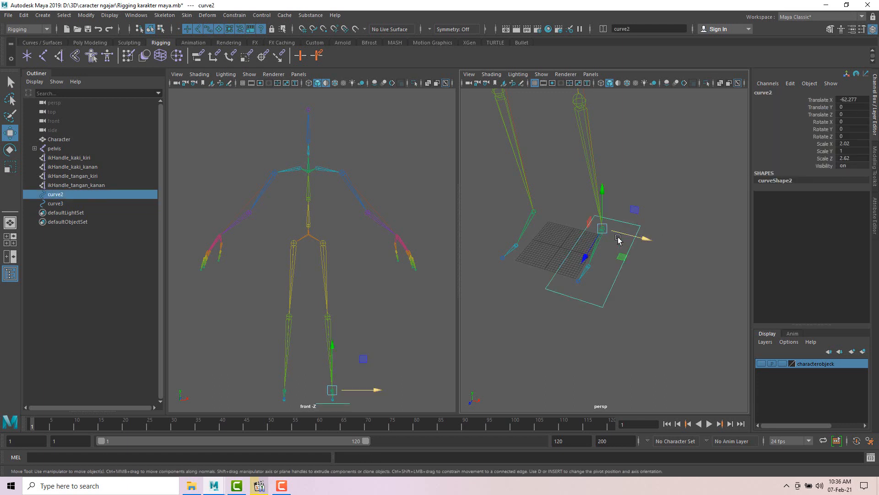
pyautogui.moveTo(631, 239); pyautogui.dragTo(609, 216)
pyautogui.keyDown('alt'); pyautogui.moveTo(636, 220); pyautogui.dragTo(639, 221); pyautogui.keyUp('alt')
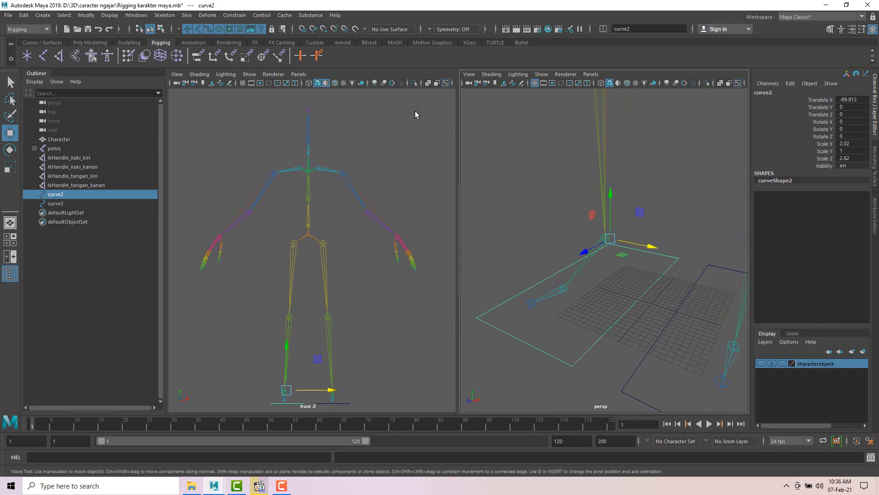
# Snap the right foot's rectangle by its pivot onto the right ankle joint using point snapping
pyautogui.keyDown('alt'); pyautogui.moveTo(516, 137); pyautogui.dragTo(519, 137); pyautogui.keyUp('alt')
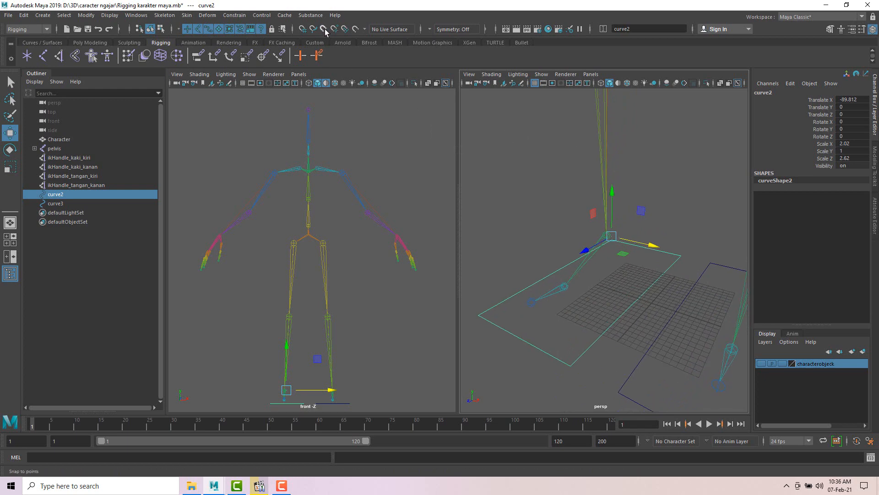
pyautogui.click(324, 32)
pyautogui.keyDown('alt'); pyautogui.moveTo(650, 191); pyautogui.dragTo(663, 250); pyautogui.keyUp('alt')
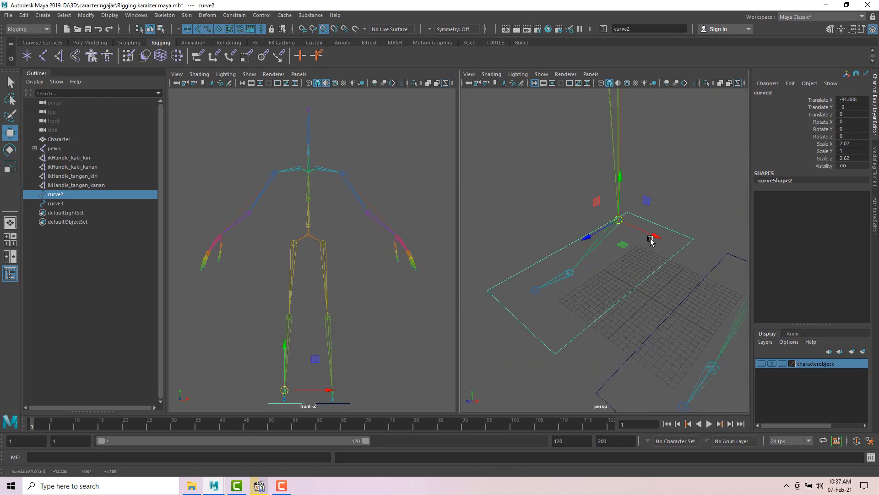
pyautogui.keyDown('alt'); pyautogui.moveTo(620, 229); pyautogui.dragTo(611, 219); pyautogui.keyUp('alt')
pyautogui.click(611, 219)
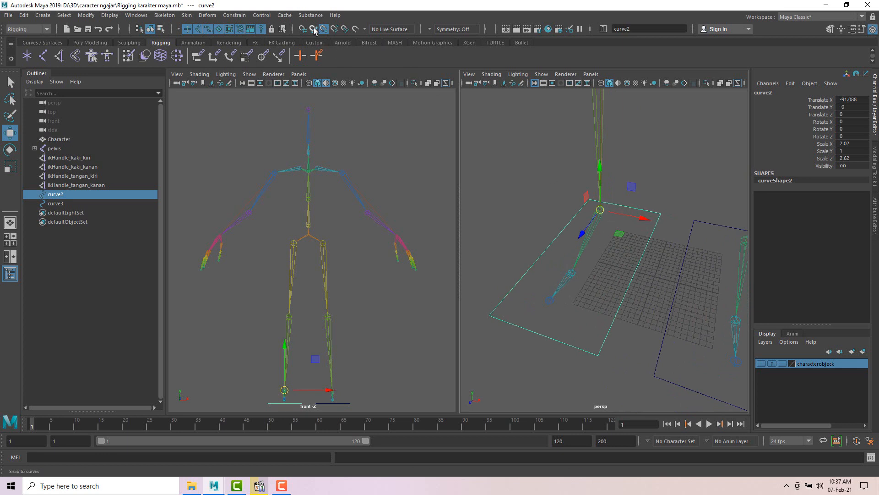
# Move the right foot's rectangle away to Translate X -106.803 and snap it back onto the ankle joint
pyautogui.moveTo(639, 219); pyautogui.dragTo(562, 209)
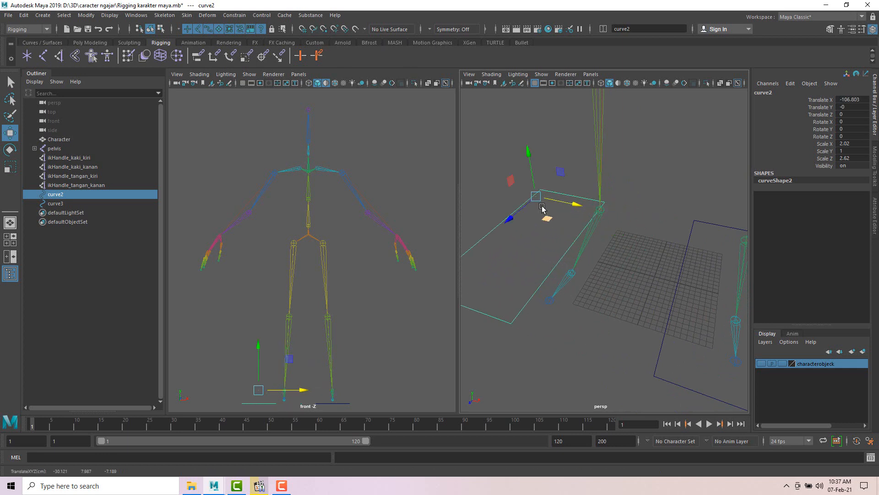
pyautogui.click(567, 157)
pyautogui.click(573, 194)
pyautogui.click(323, 29)
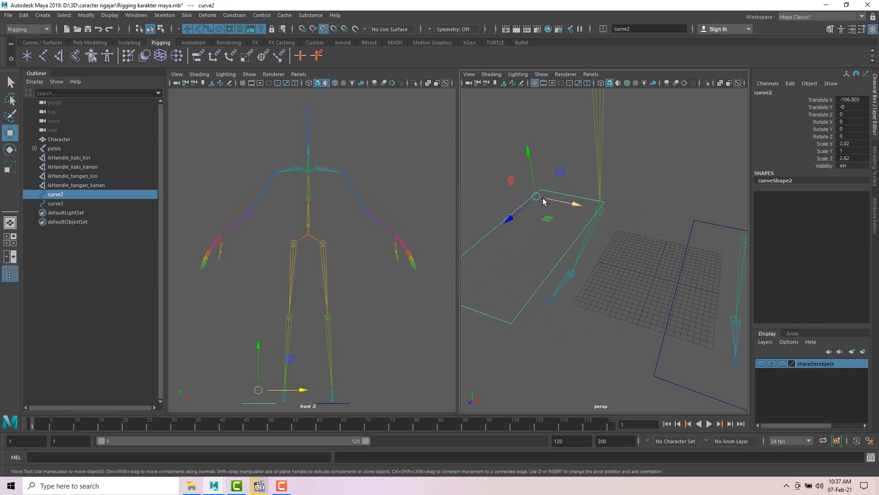
pyautogui.moveTo(537, 198); pyautogui.dragTo(595, 207)
pyautogui.keyDown('alt'); pyautogui.moveTo(594, 206); pyautogui.dragTo(624, 168); pyautogui.keyUp('alt')
pyautogui.keyDown('alt'); pyautogui.moveTo(636, 248); pyautogui.dragTo(604, 231); pyautogui.keyUp('alt')
pyautogui.scroll(-5, 610, 234)
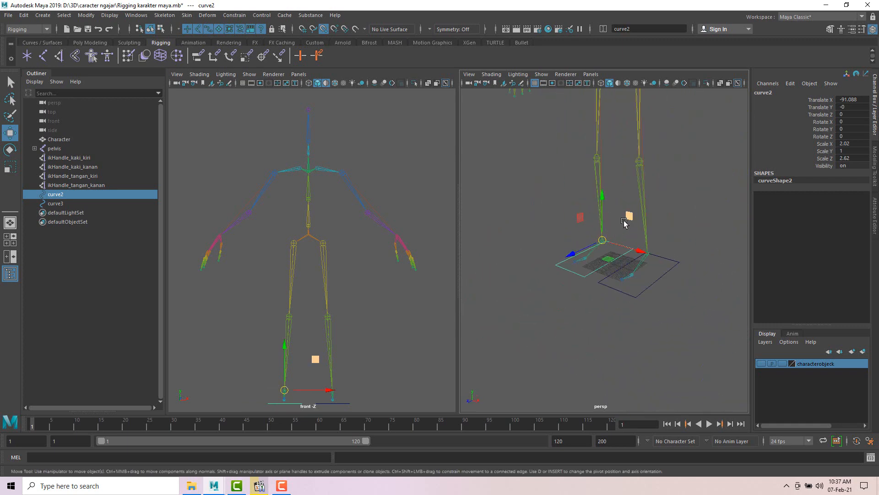
pyautogui.click(324, 29)
# Duplicate the right foot's rectangle and place the copy beside the character at Translate X of about -148.313
pyautogui.click(550, 223)
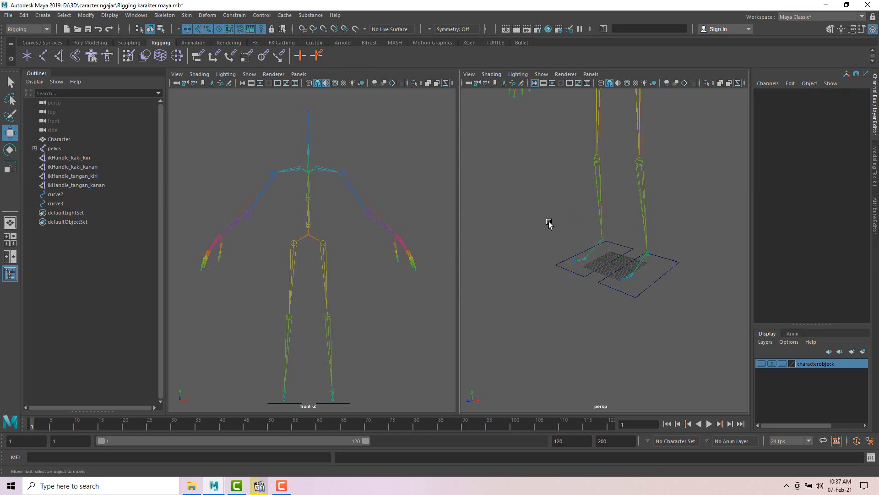
pyautogui.click(559, 265)
pyautogui.keyDown('alt'); pyautogui.moveTo(545, 233); pyautogui.dragTo(612, 249); pyautogui.keyUp('alt')
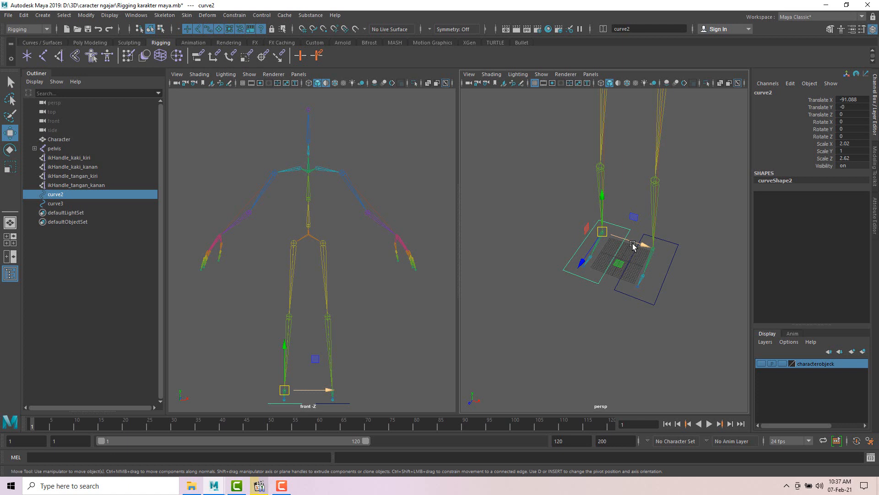
pyautogui.moveTo(632, 246)
pyautogui.keyDown('shift'); pyautogui.mouseDown()
pyautogui.moveTo(561, 224)
pyautogui.moveTo(546, 214)
pyautogui.moveTo(550, 206)
pyautogui.mouseUp(); pyautogui.keyUp('shift')
pyautogui.keyDown('alt'); pyautogui.moveTo(551, 185); pyautogui.dragTo(592, 187, button='middle'); pyautogui.keyUp('alt')
pyautogui.click(593, 188)
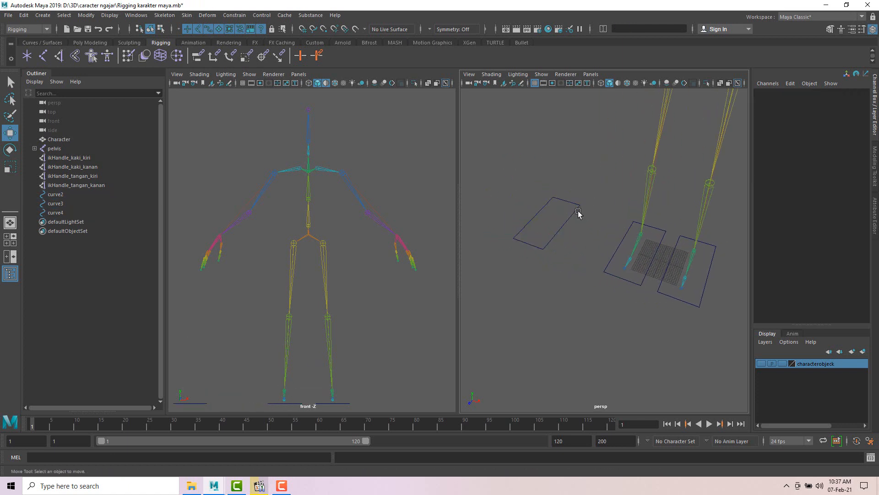
# Move the spare rectangle farther out along X to about -175.659 and deselect it
pyautogui.click(578, 209)
pyautogui.keyDown('alt'); pyautogui.moveTo(571, 209); pyautogui.dragTo(583, 199); pyautogui.keyUp('alt')
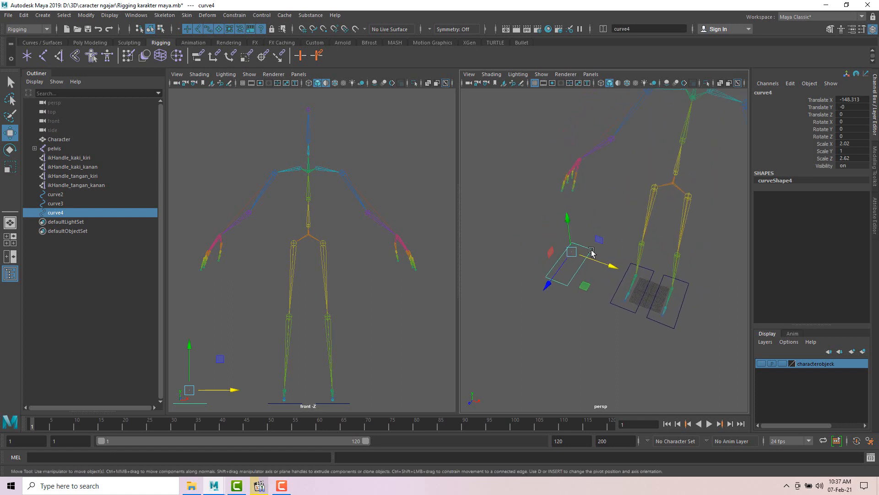
pyautogui.moveTo(600, 264); pyautogui.dragTo(577, 320)
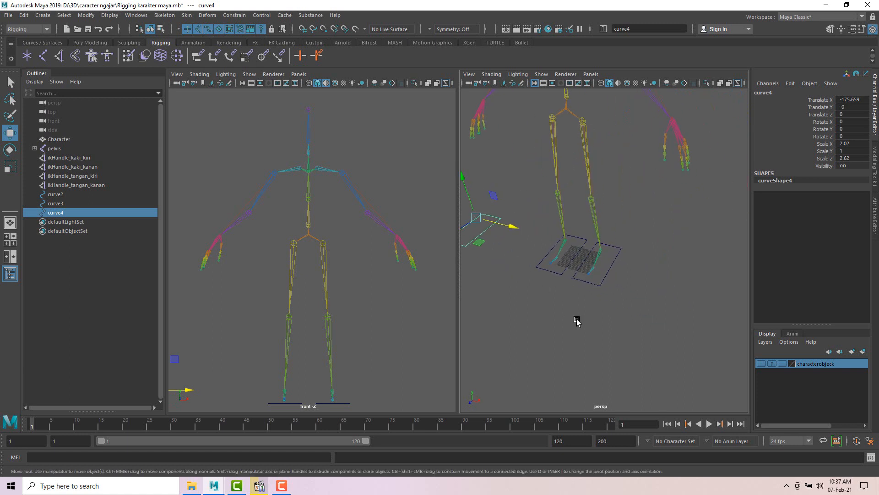
pyautogui.click(596, 317)
pyautogui.click(599, 286)
pyautogui.keyDown('alt'); pyautogui.moveTo(599, 285); pyautogui.dragTo(627, 304); pyautogui.keyUp('alt')
pyautogui.click(658, 316)
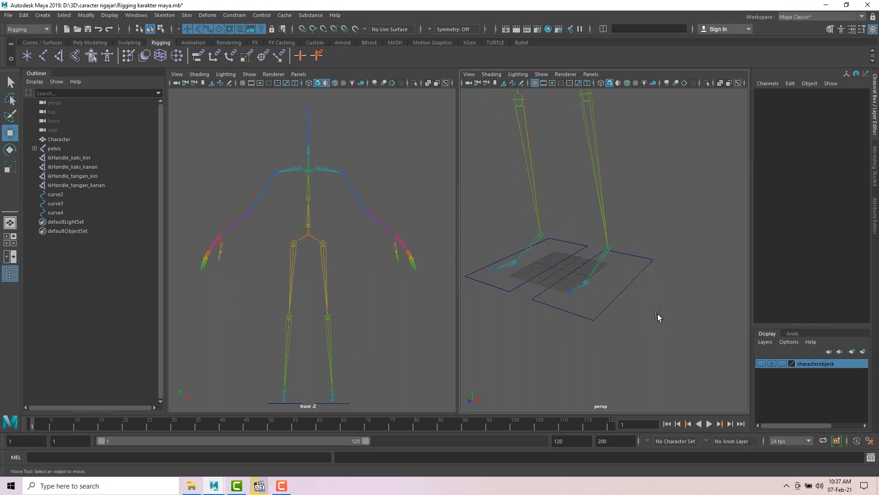
# Try raising ikHandle_kaki_kiri along Y to about 19.569 and undo the move
pyautogui.click(72, 158)
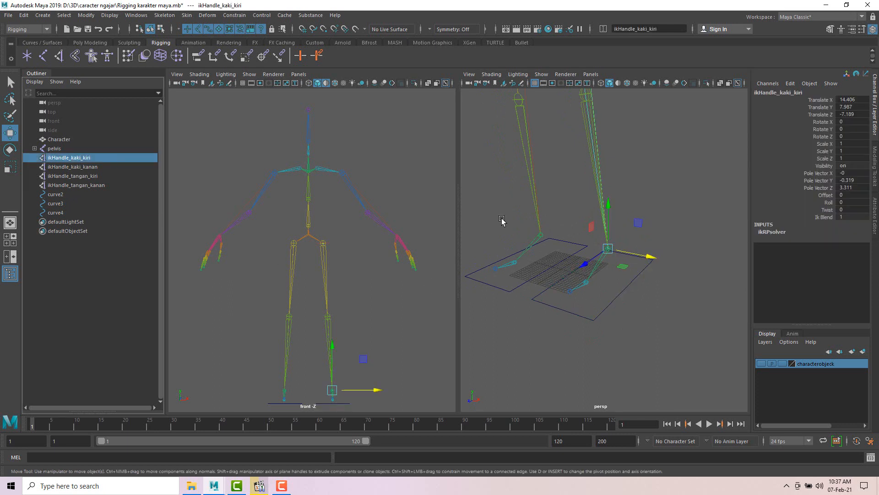
pyautogui.moveTo(609, 224); pyautogui.dragTo(603, 187)
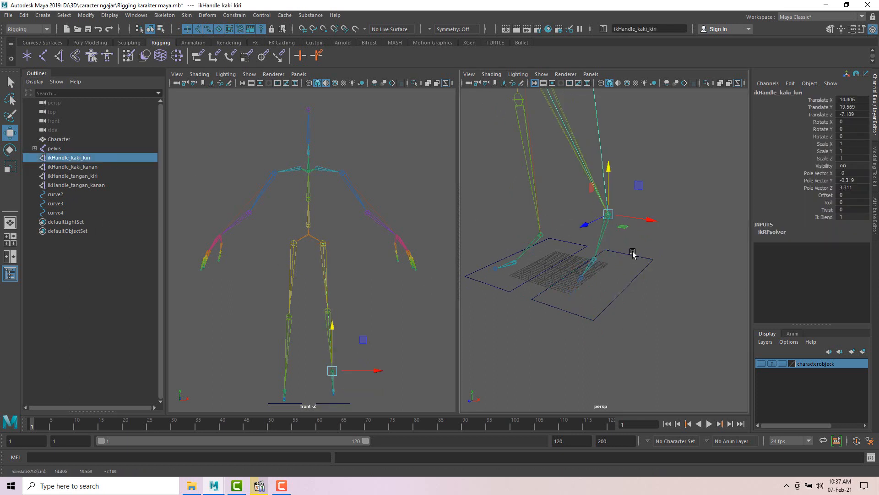
pyautogui.hotkey('ctrl', 'z')
pyautogui.click(633, 278)
pyautogui.click(633, 298)
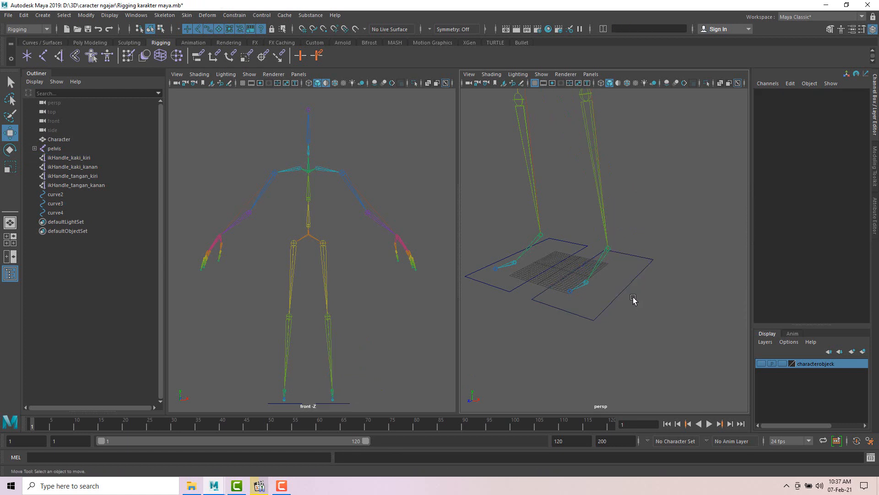
pyautogui.click(606, 249)
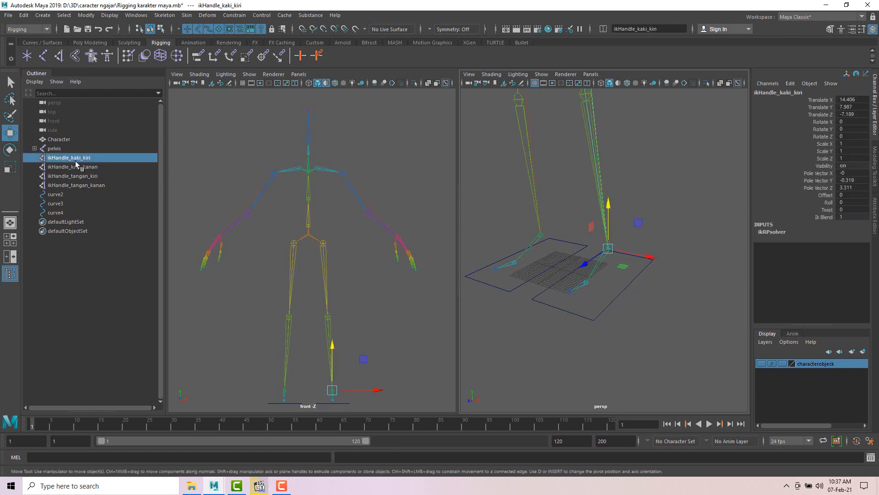
pyautogui.keyDown('alt'); pyautogui.moveTo(642, 325); pyautogui.dragTo(665, 304); pyautogui.keyUp('alt')
pyautogui.click(647, 328)
pyautogui.click(622, 314)
pyautogui.click(664, 305)
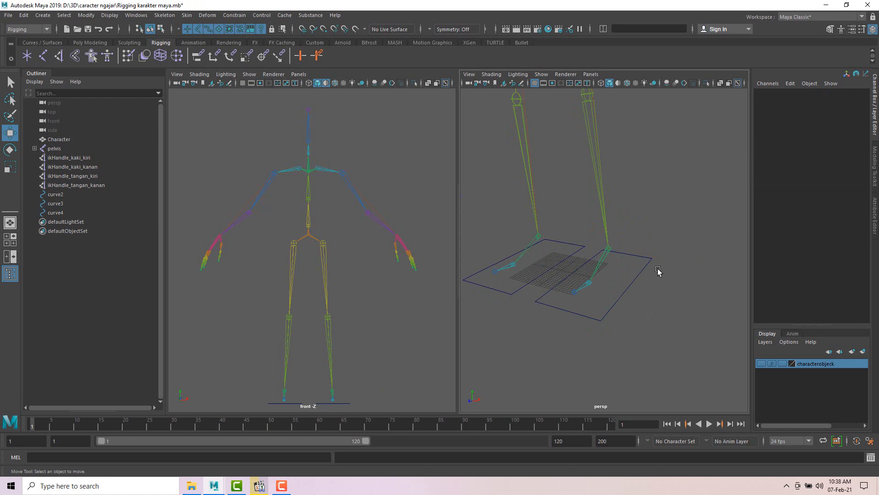
# Rename the rectangle around the left foot as "controler kaki kiri"
pyautogui.keyDown('alt'); pyautogui.moveTo(657, 270); pyautogui.dragTo(664, 230); pyautogui.keyUp('alt')
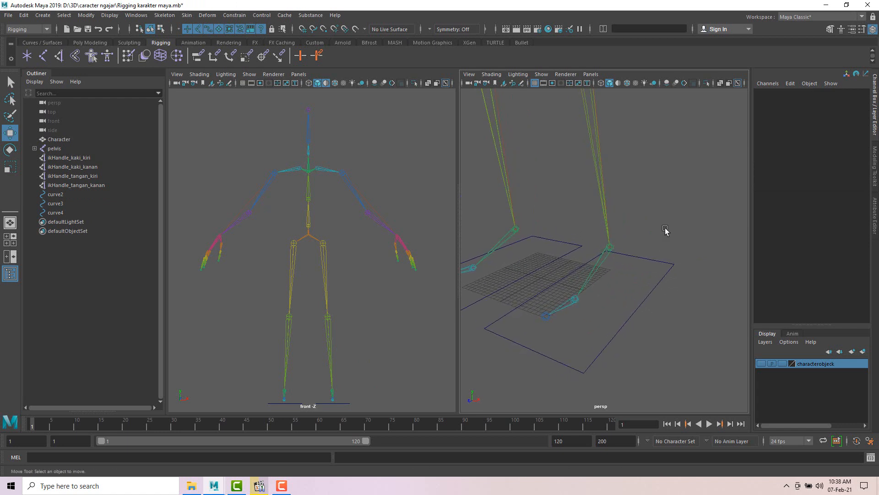
pyautogui.click(659, 284)
pyautogui.click(666, 301)
pyautogui.click(657, 289)
pyautogui.click(665, 265)
pyautogui.click(662, 280)
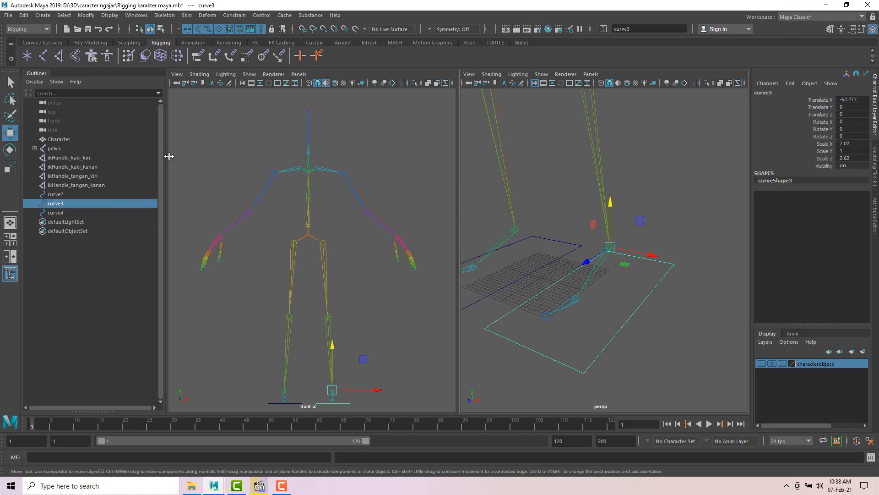
pyautogui.click(194, 183)
pyautogui.click(54, 203)
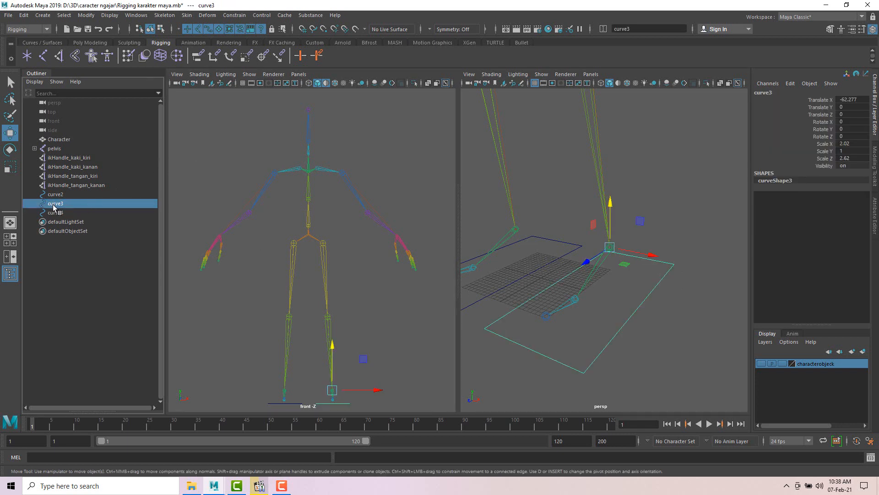
pyautogui.doubleClick(54, 204)
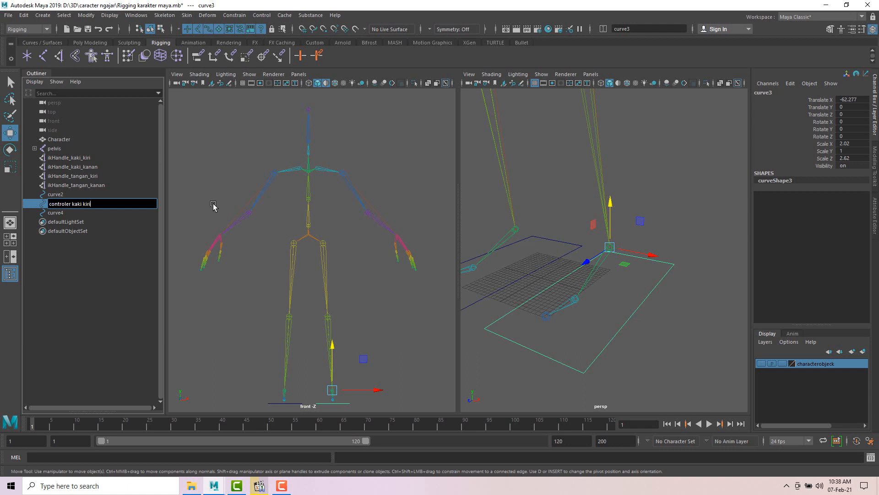
pyautogui.click(567, 227)
# Rename the rectangle around the right foot as "controler kaki kanan" and deselect it
pyautogui.click(565, 243)
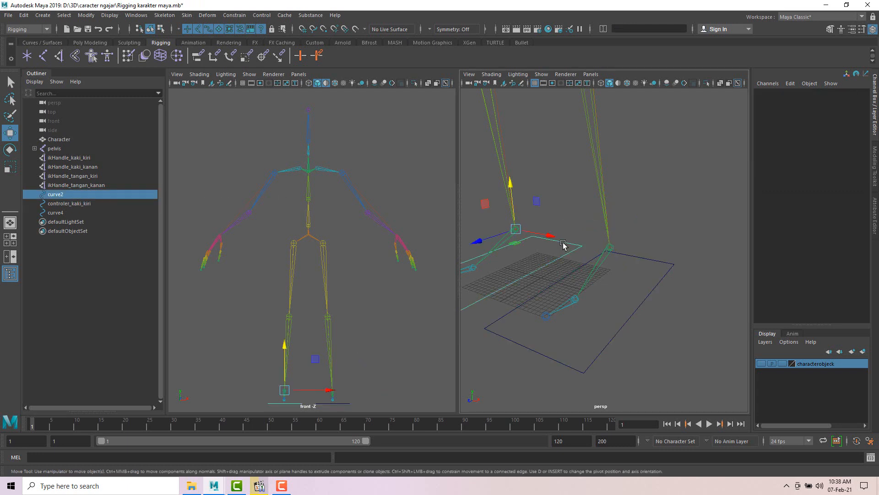
pyautogui.doubleClick(70, 195)
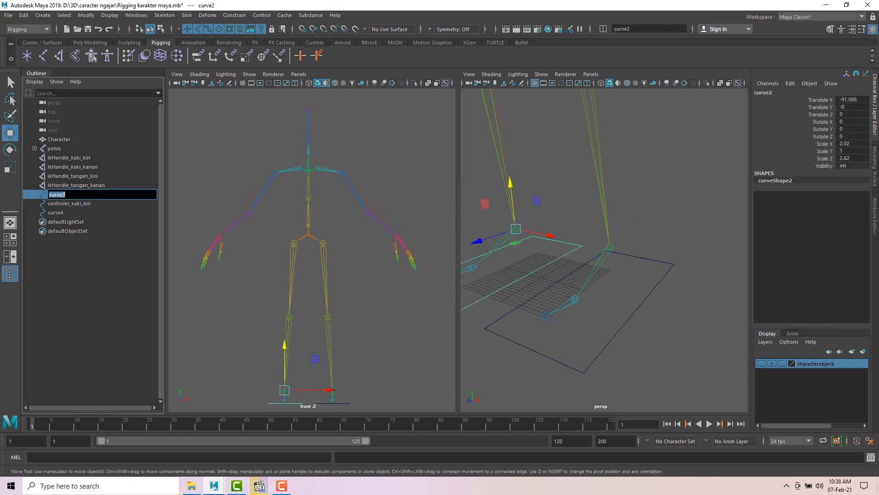
pyautogui.write('controler kaki kanan')
pyautogui.click(518, 162)
pyautogui.scroll(-3, 518, 161)
pyautogui.scroll(2, 529, 163)
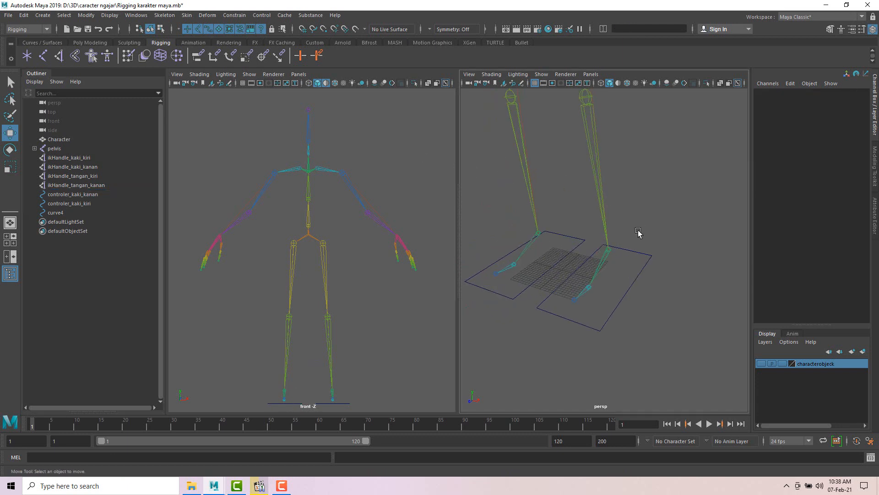
# Inspect the rectangle controller around the left foot and the IK handle at its ankle from several angles
pyautogui.scroll(4, 639, 229)
pyautogui.click(670, 245)
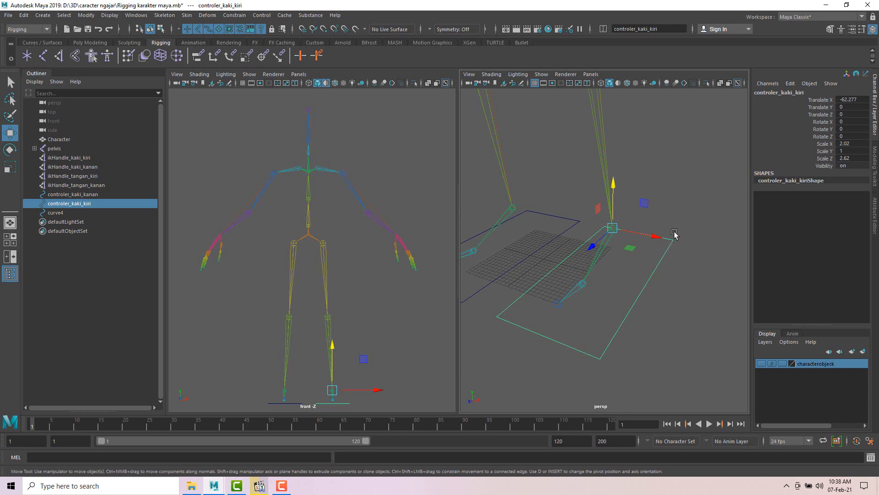
pyautogui.keyDown('alt'); pyautogui.moveTo(675, 234); pyautogui.dragTo(657, 221); pyautogui.keyUp('alt')
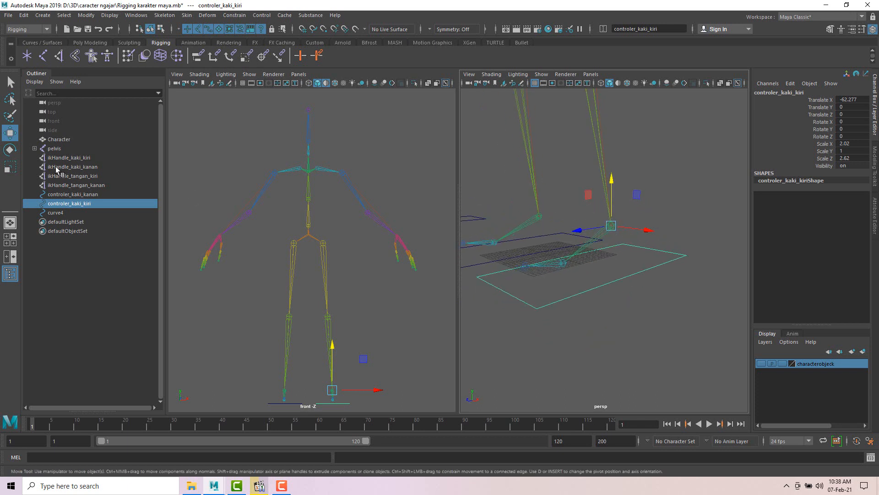
pyautogui.click(641, 202)
pyautogui.click(613, 229)
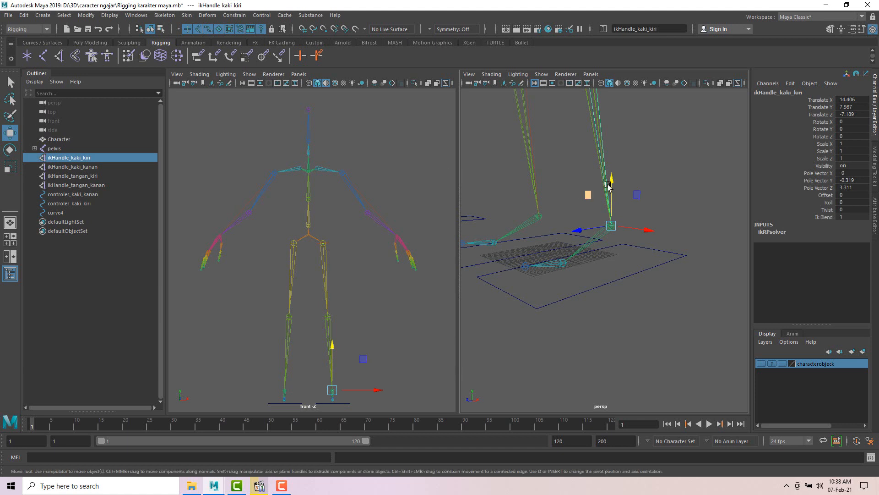
pyautogui.keyDown('alt'); pyautogui.moveTo(625, 175); pyautogui.dragTo(645, 183); pyautogui.keyUp('alt')
pyautogui.click(677, 203)
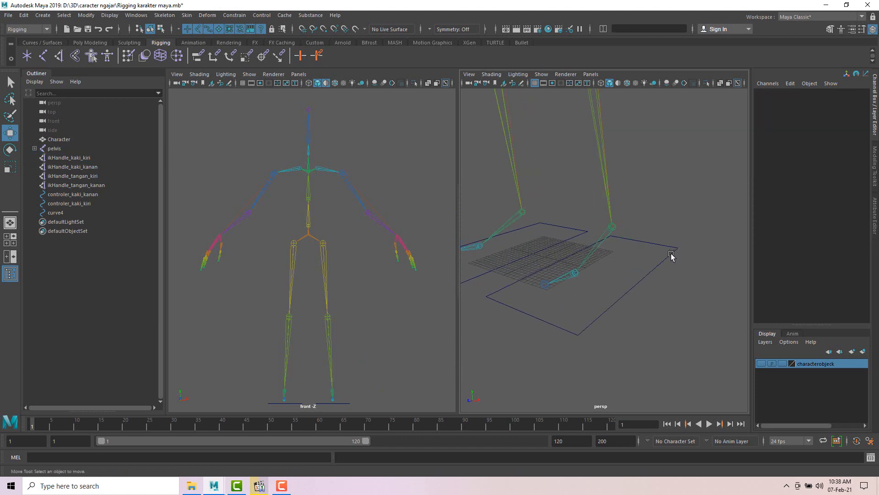
pyautogui.click(671, 254)
pyautogui.keyDown('alt'); pyautogui.moveTo(680, 211); pyautogui.dragTo(695, 220); pyautogui.keyUp('alt')
pyautogui.click(695, 232)
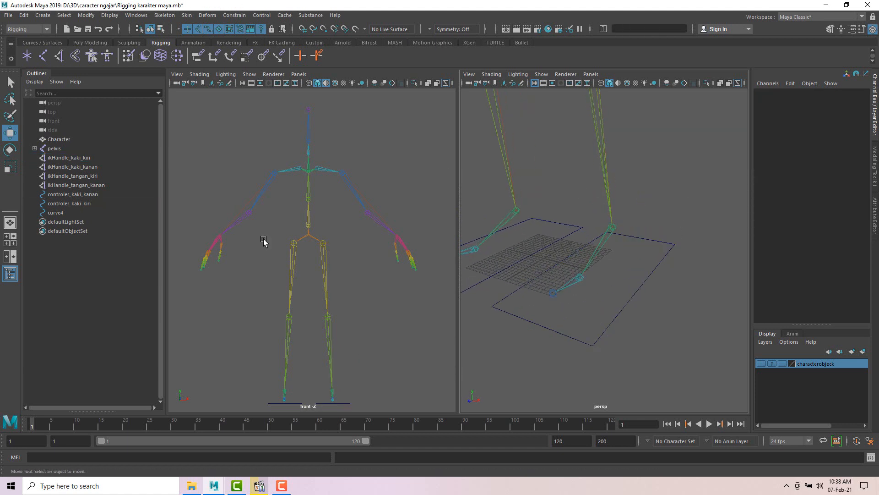
pyautogui.click(656, 256)
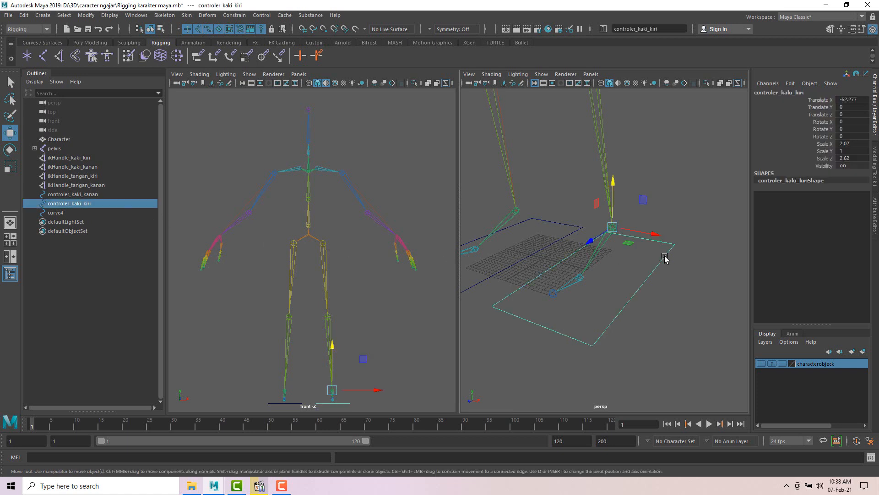
# Point-constrain ikHandle_kaki_kiri to controler_kaki_kiri, selecting the controller first and the IK handle second, and deselect both
pyautogui.click(76, 195)
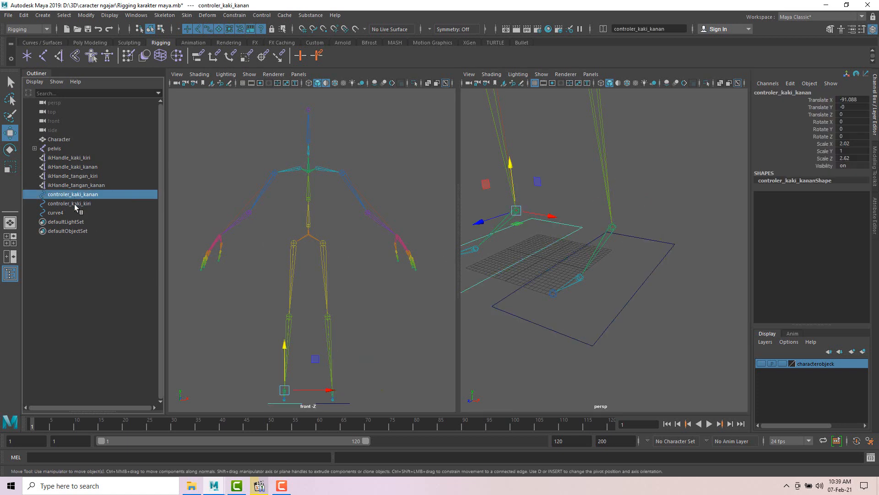
pyautogui.click(74, 204)
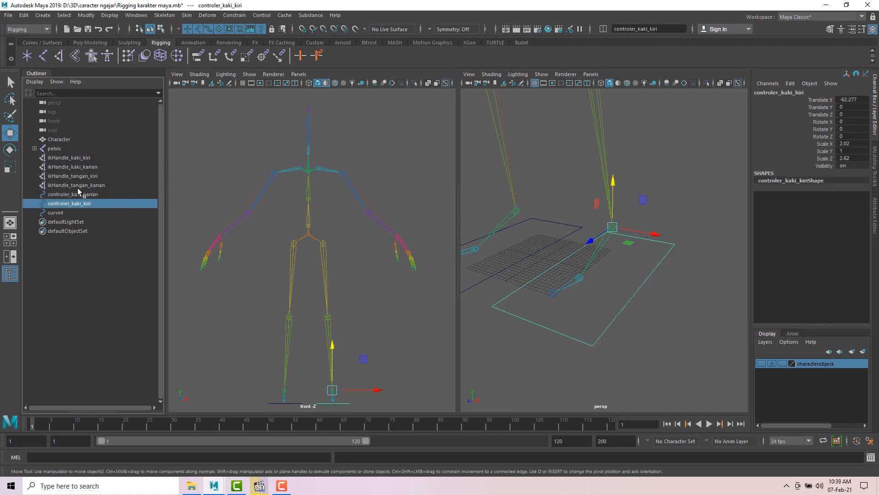
pyautogui.keyDown('ctrl'); pyautogui.click(80, 156); pyautogui.keyUp('ctrl')
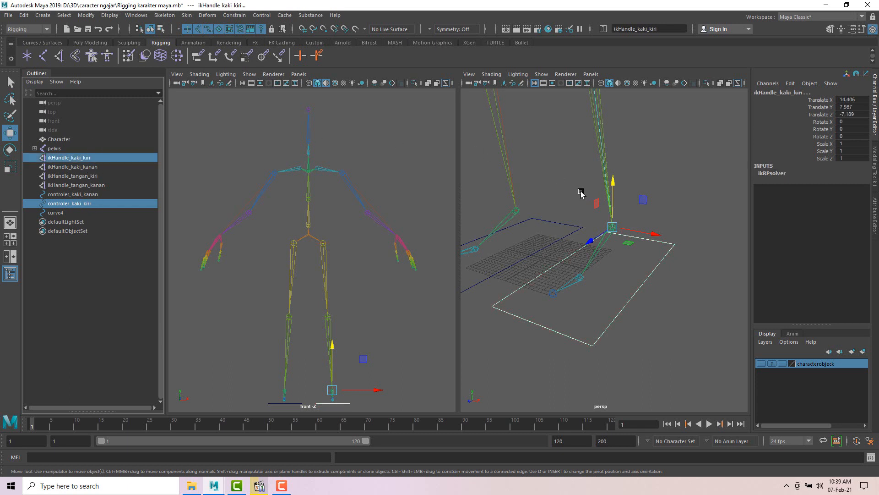
pyautogui.keyDown('alt'); pyautogui.moveTo(550, 193); pyautogui.dragTo(575, 199); pyautogui.keyUp('alt')
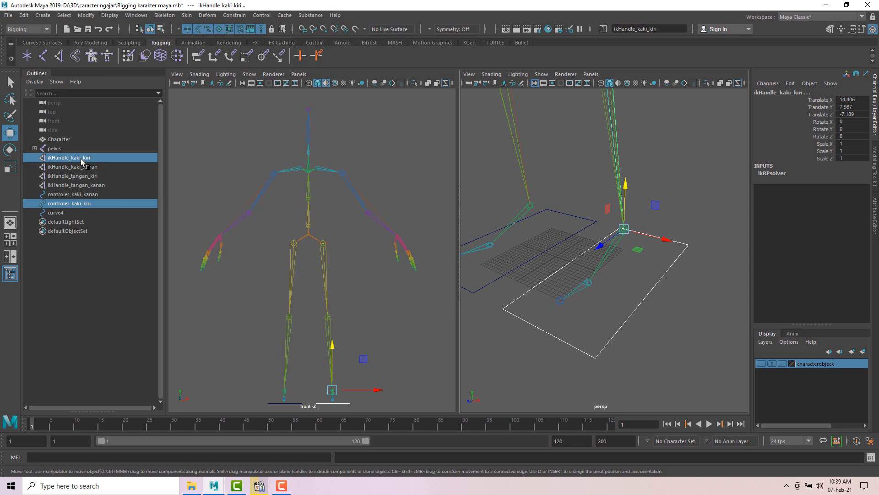
pyautogui.keyDown('alt'); pyautogui.moveTo(673, 209); pyautogui.dragTo(675, 188); pyautogui.keyUp('alt')
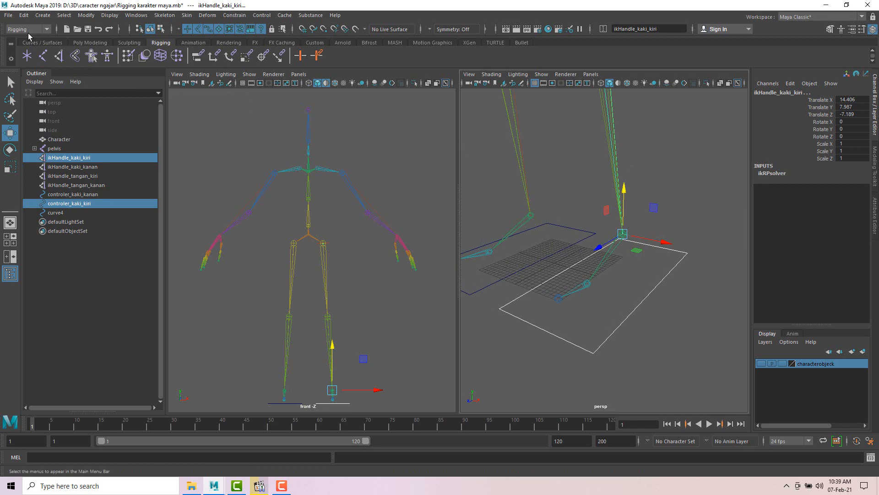
pyautogui.click(235, 16)
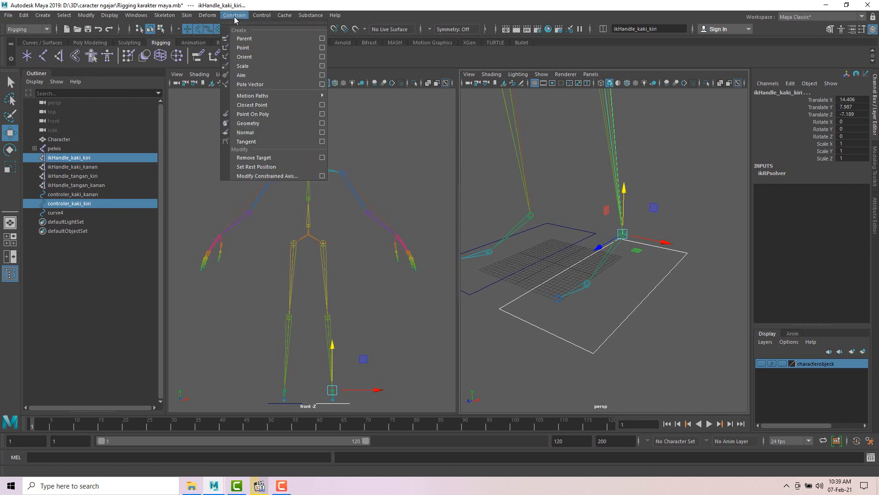
pyautogui.click(247, 48)
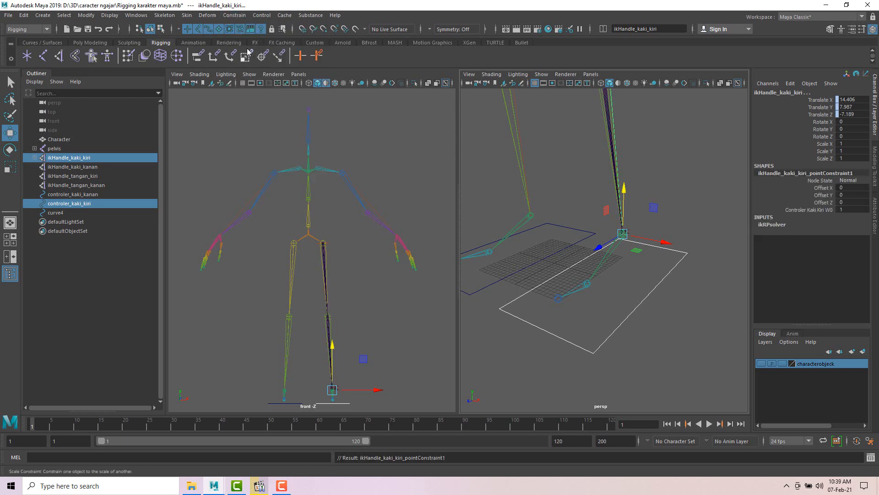
pyautogui.click(687, 176)
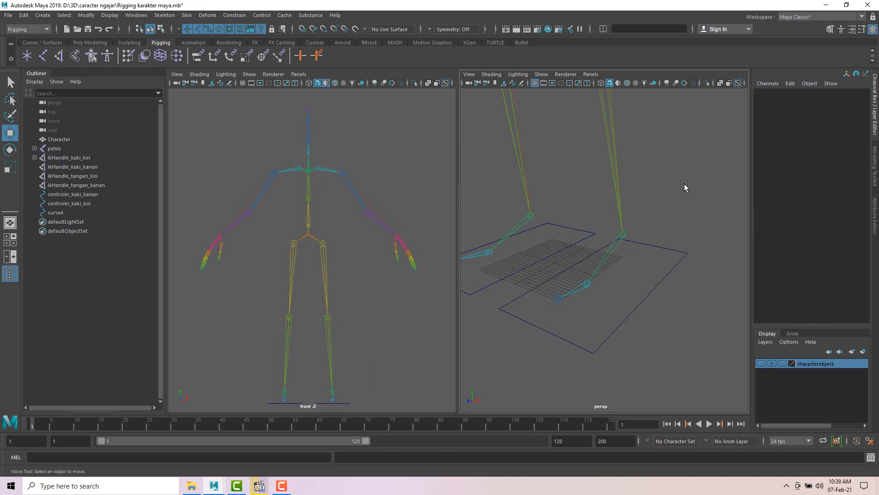
# Test the left leg by moving controler_kaki_kiri freely and raising it to Translate Y about 15.788
pyautogui.click(670, 270)
pyautogui.scroll(-5, 670, 257)
pyautogui.keyDown('alt'); pyautogui.moveTo(662, 214); pyautogui.dragTo(683, 209); pyautogui.keyUp('alt')
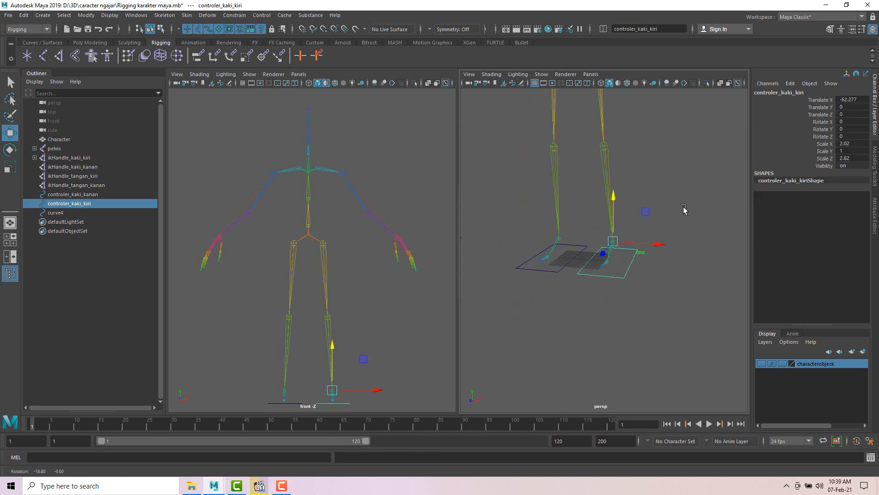
pyautogui.keyDown('alt'); pyautogui.moveTo(684, 209); pyautogui.dragTo(669, 223, button='middle'); pyautogui.keyUp('alt')
pyautogui.scroll(-3, 660, 225)
pyautogui.moveTo(600, 225); pyautogui.dragTo(621, 197)
pyautogui.hotkey('ctrl', 'z')
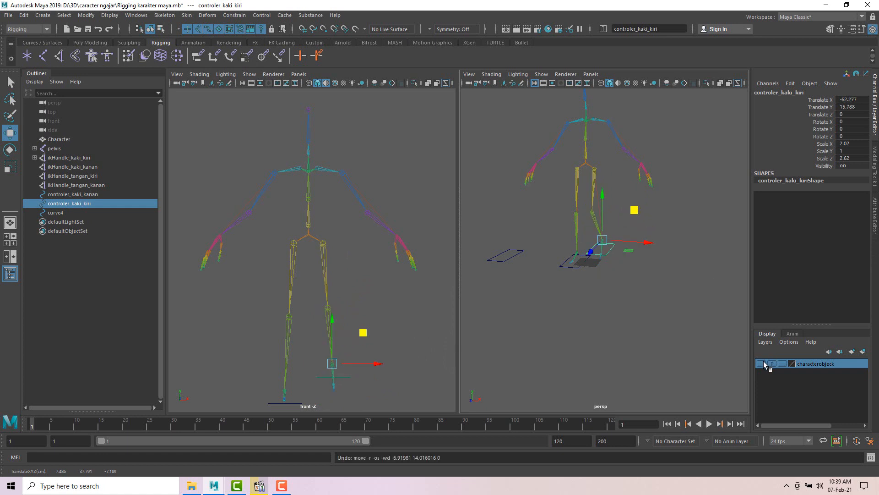
# Show the characterobjeck layer and try posing the left leg on the mesh by moving controler_kaki_kiri
pyautogui.click(761, 363)
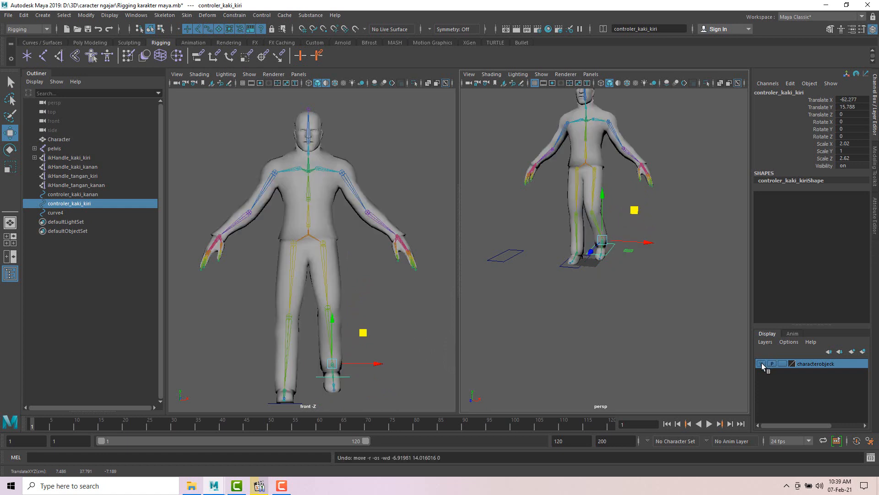
pyautogui.scroll(6, 632, 249)
pyautogui.moveTo(629, 227); pyautogui.dragTo(638, 187)
pyautogui.keyDown('alt'); pyautogui.moveTo(640, 219); pyautogui.dragTo(706, 238); pyautogui.keyUp('alt')
pyautogui.moveTo(647, 202); pyautogui.dragTo(653, 280)
# Undo all test moves of controler_kaki_kiri, hide the characterobjeck layer and deselect the controller
pyautogui.hotkey('ctrl', 'z')
pyautogui.hotkey('ctrl', 'z')
pyautogui.hotkey('ctrl', 'z')
pyautogui.hotkey('ctrl', 'z')
pyautogui.hotkey('ctrl', 'z')
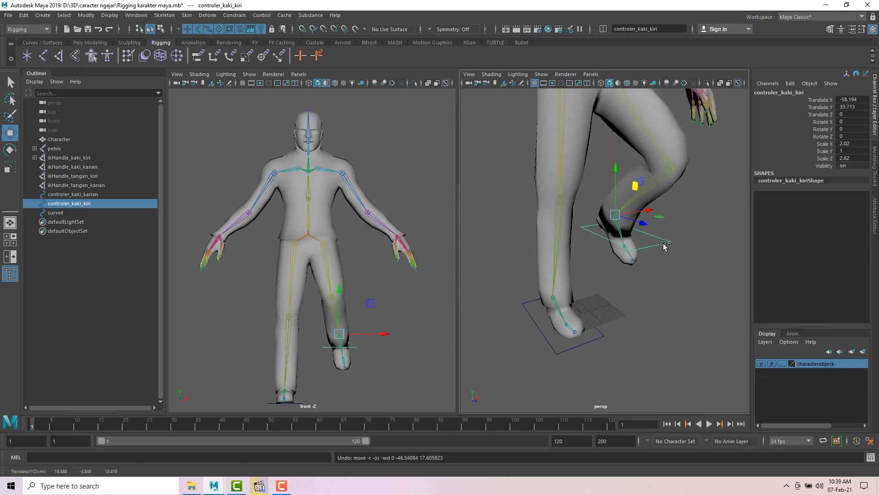
pyautogui.hotkey('ctrl', 'z')
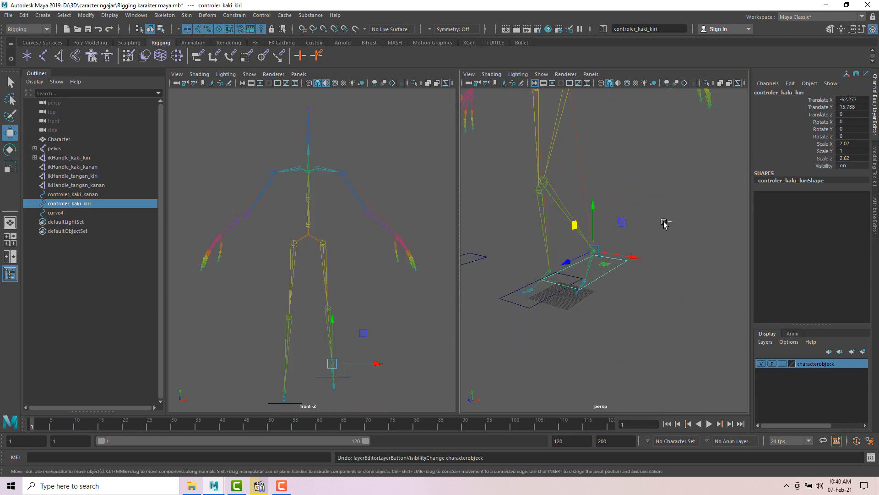
pyautogui.hotkey('ctrl', 'z')
pyautogui.keyDown('alt'); pyautogui.moveTo(654, 217); pyautogui.dragTo(671, 232); pyautogui.keyUp('alt')
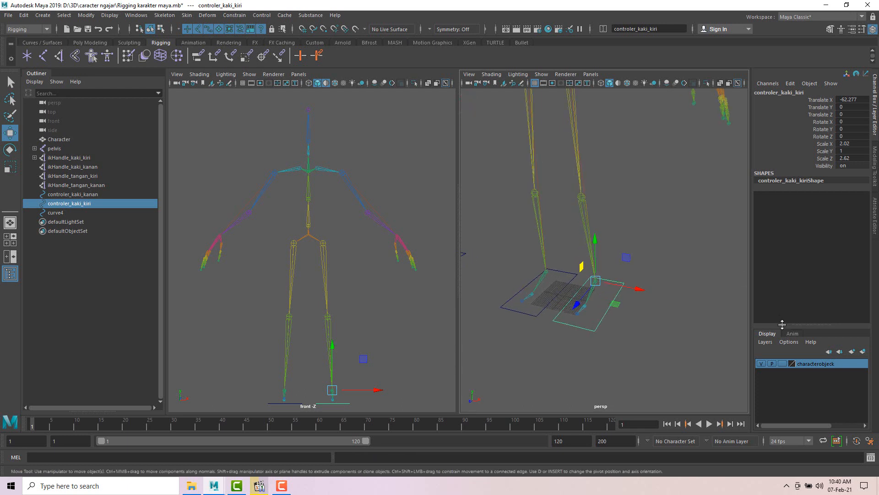
pyautogui.click(762, 364)
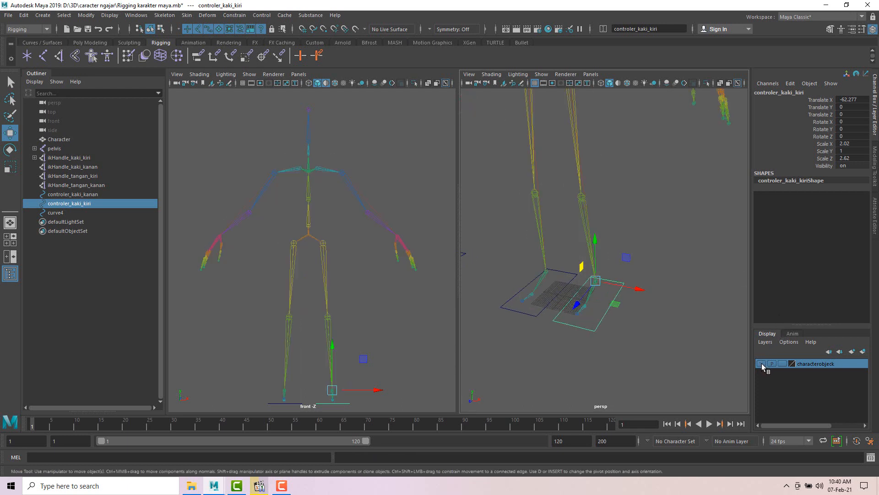
pyautogui.click(649, 279)
# Try moving controler_kaki_kiri outward and up to Translate X about -14.486 and Translate Y about 37.393
pyautogui.scroll(3, 623, 253)
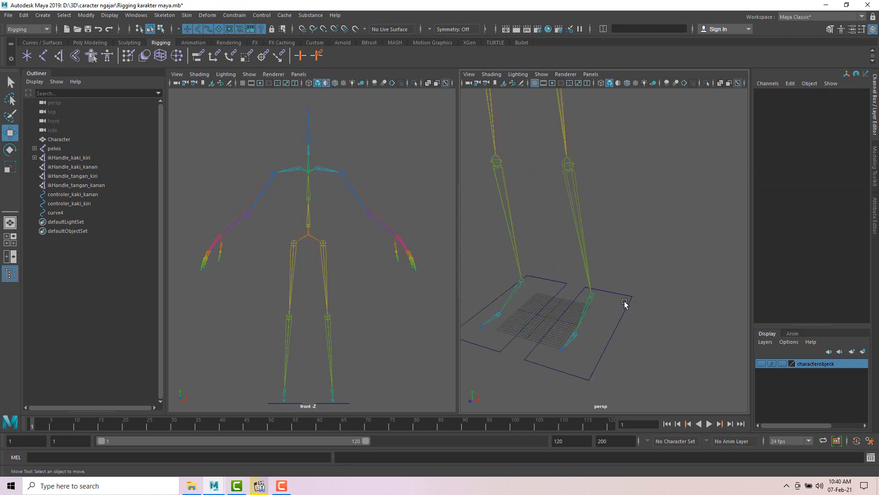
pyautogui.click(631, 299)
pyautogui.keyDown('alt'); pyautogui.moveTo(643, 243); pyautogui.dragTo(660, 233); pyautogui.keyUp('alt')
pyautogui.click(644, 274)
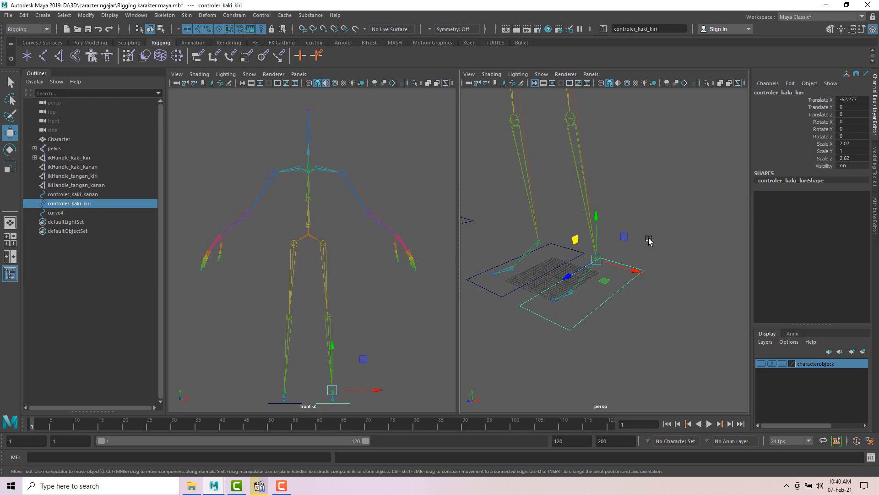
pyautogui.keyDown('alt'); pyautogui.moveTo(651, 256); pyautogui.dragTo(731, 166); pyautogui.keyUp('alt')
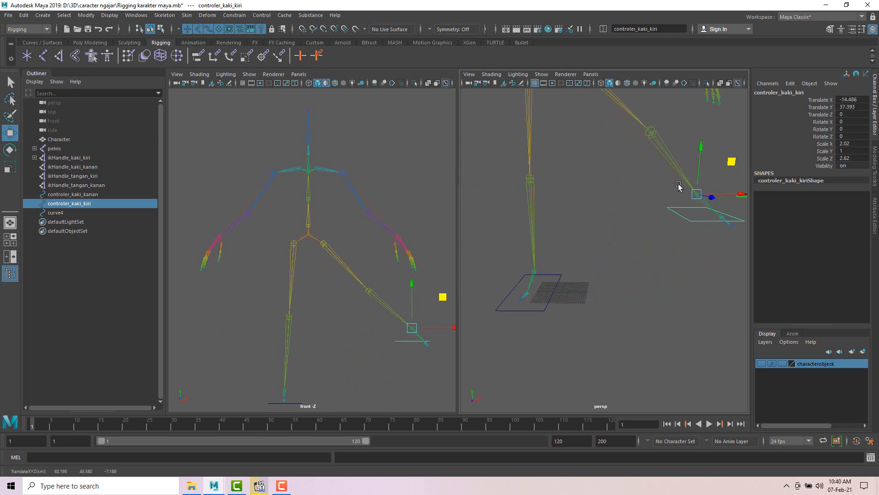
pyautogui.keyDown('alt'); pyautogui.moveTo(679, 188); pyautogui.dragTo(590, 233); pyautogui.keyUp('alt')
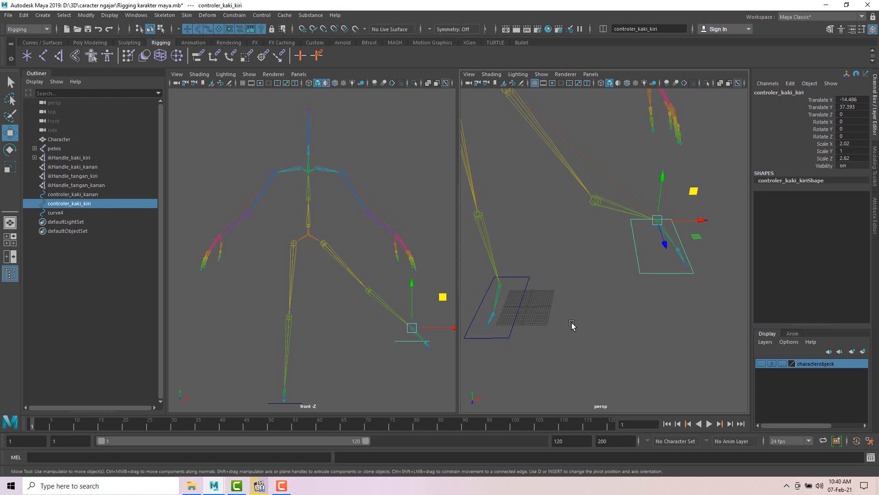
pyautogui.keyDown('alt'); pyautogui.moveTo(577, 300); pyautogui.dragTo(576, 290); pyautogui.keyUp('alt')
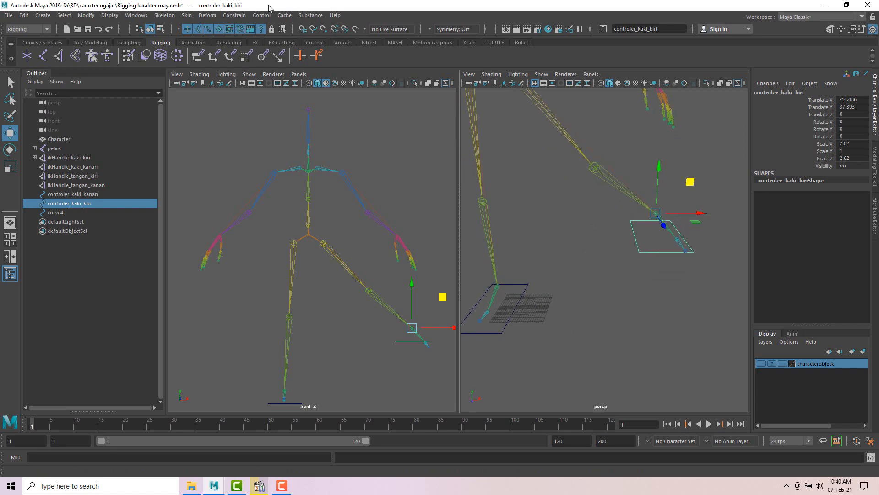
pyautogui.keyDown('alt'); pyautogui.moveTo(613, 298); pyautogui.dragTo(611, 295); pyautogui.keyUp('alt')
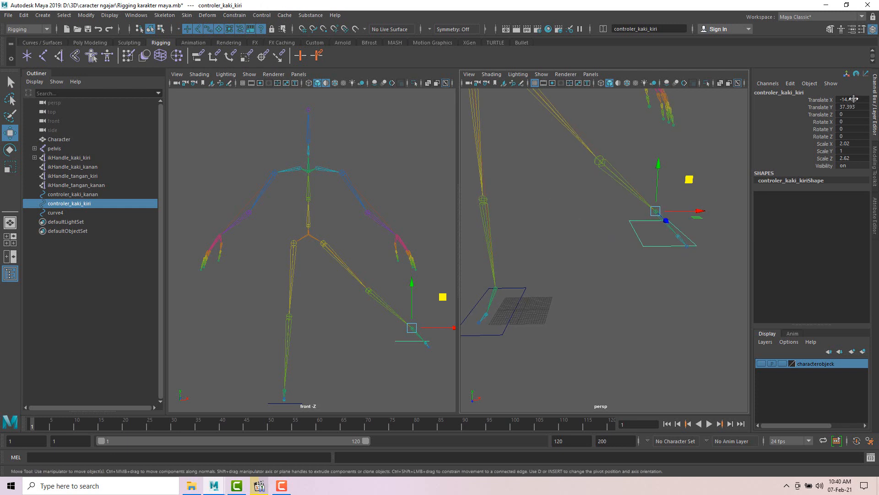
# Restore controler_kaki_kiri to Translate X -62.277 and Translate Y 0 at the left foot
pyautogui.moveTo(856, 98); pyautogui.dragTo(856, 123)
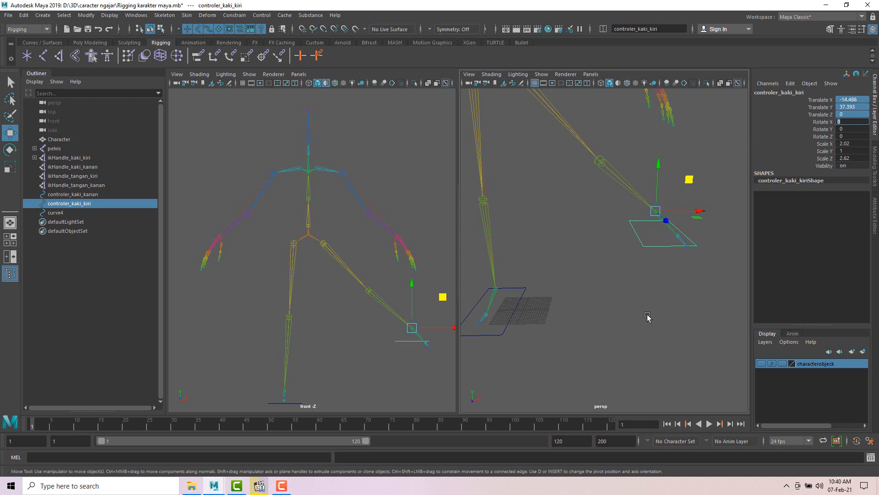
pyautogui.press('Return')
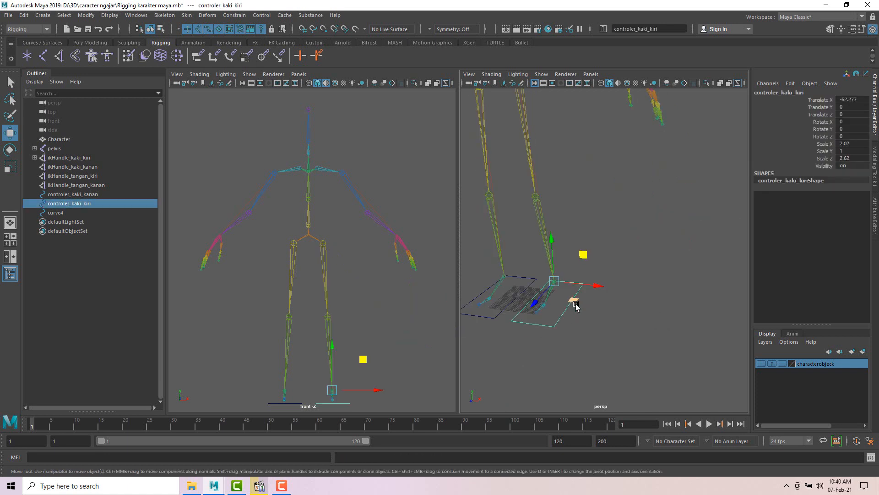
pyautogui.keyDown('alt'); pyautogui.moveTo(576, 307); pyautogui.dragTo(659, 325); pyautogui.keyUp('alt')
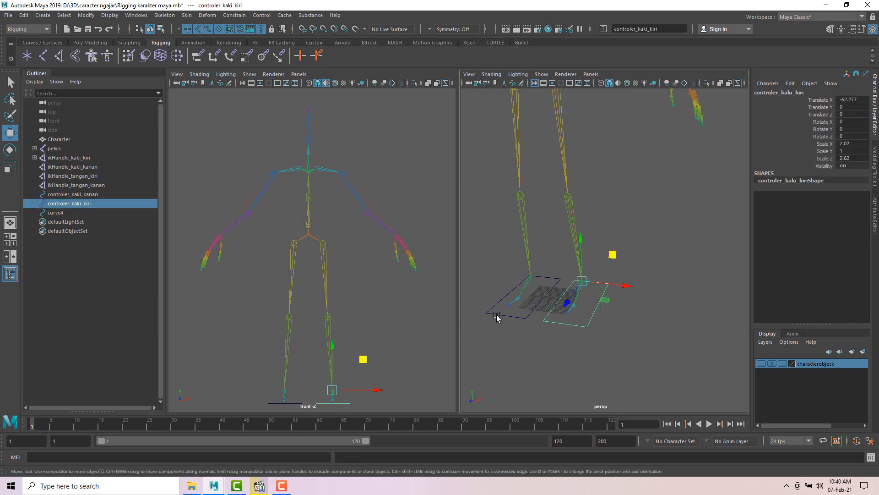
# Freeze the transformations of controler_kaki_kiri, the rectangle around the left foot
pyautogui.click(568, 330)
pyautogui.click(555, 323)
pyautogui.click(497, 319)
pyautogui.click(589, 327)
pyautogui.keyDown('alt'); pyautogui.moveTo(589, 326); pyautogui.dragTo(634, 314); pyautogui.keyUp('alt')
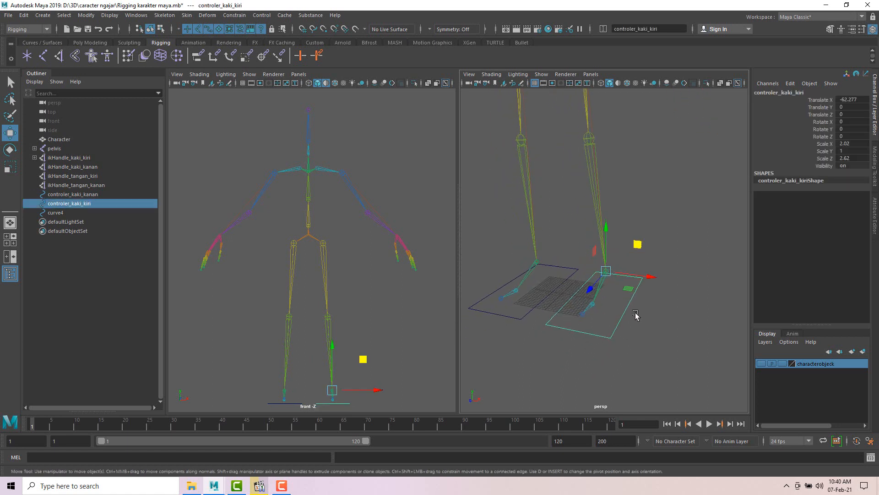
pyautogui.click(642, 308)
pyautogui.click(641, 294)
pyautogui.click(86, 17)
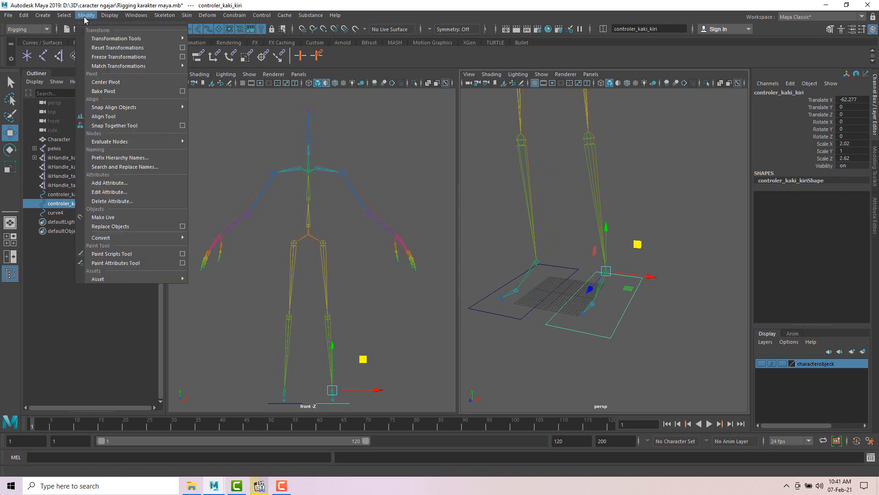
pyautogui.click(105, 58)
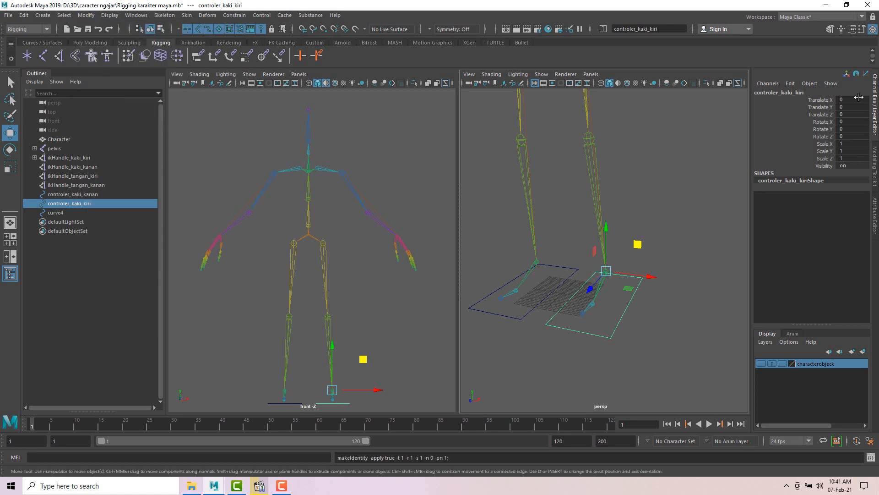
# Freeze the transformations of controler_kaki_kanan, the rectangle around the right foot
pyautogui.keyDown('alt'); pyautogui.moveTo(494, 243); pyautogui.dragTo(505, 289); pyautogui.keyUp('alt')
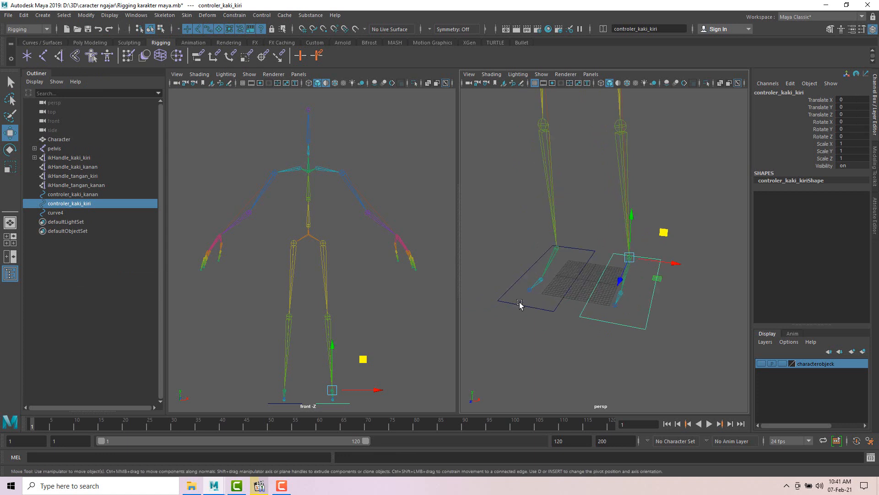
pyautogui.click(519, 303)
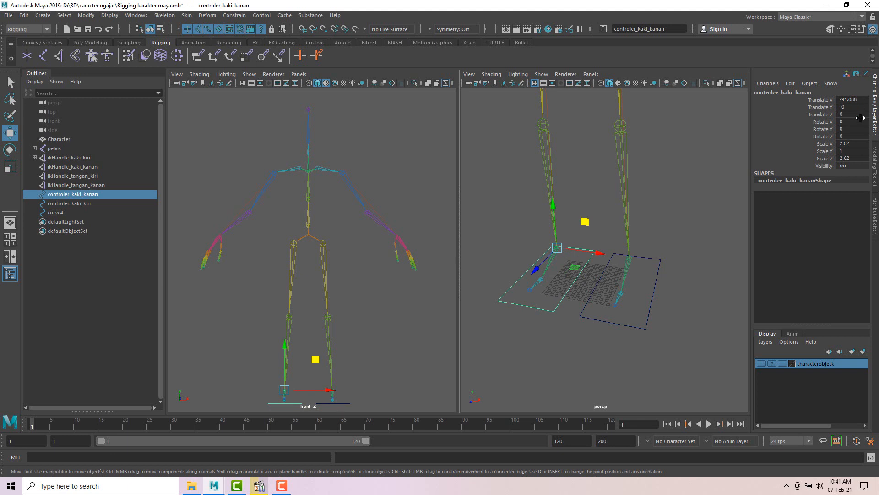
pyautogui.click(86, 15)
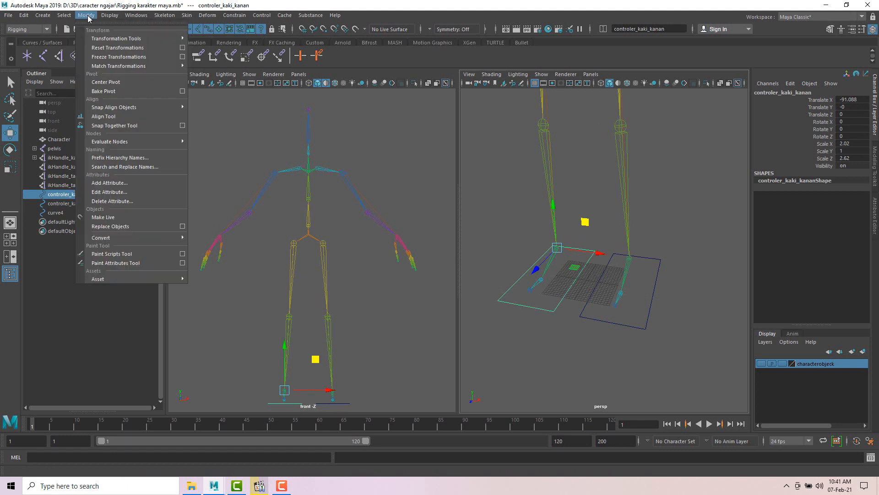
pyautogui.click(107, 57)
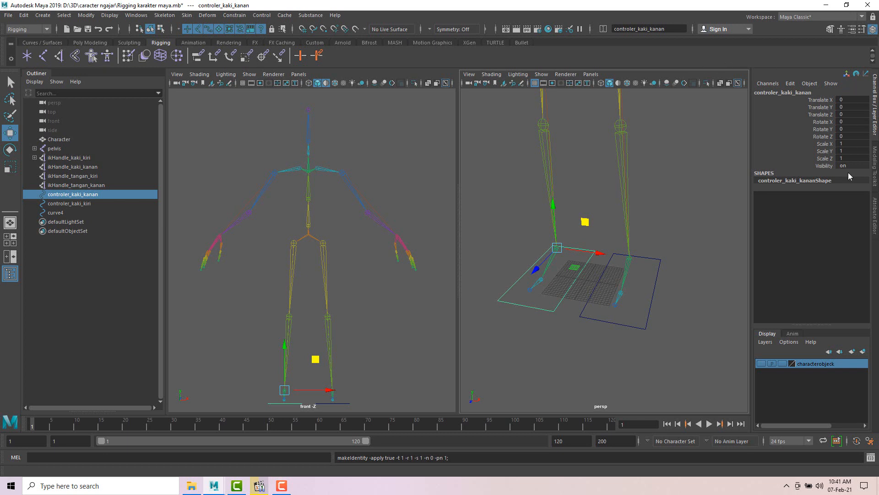
# Try moving controler_kaki_kiri far outward and up to Translate X about 96.97 and Translate Y about 62.414
pyautogui.scroll(-4, 658, 191)
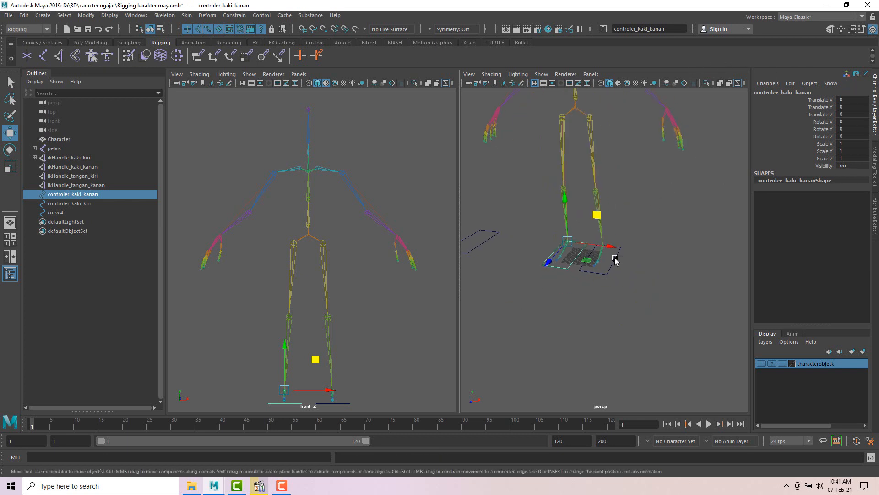
pyautogui.click(615, 260)
pyautogui.scroll(5, 657, 249)
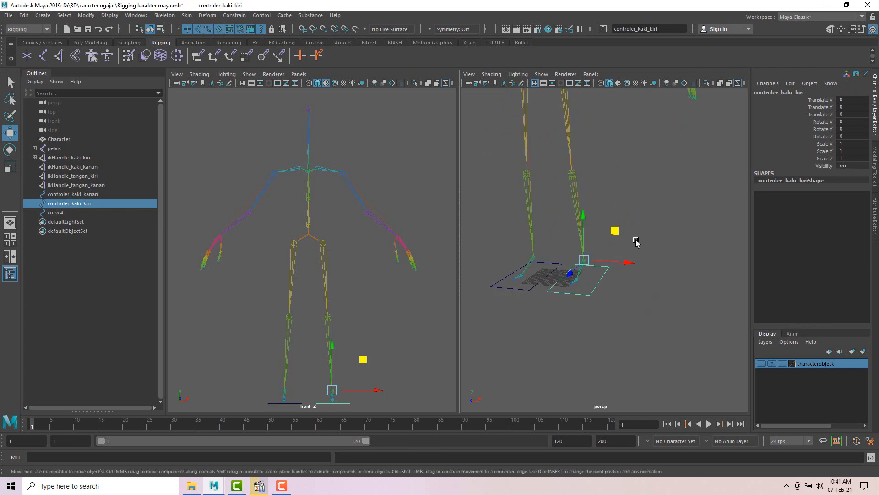
pyautogui.moveTo(614, 230); pyautogui.dragTo(728, 103)
pyautogui.scroll(-3, 589, 216)
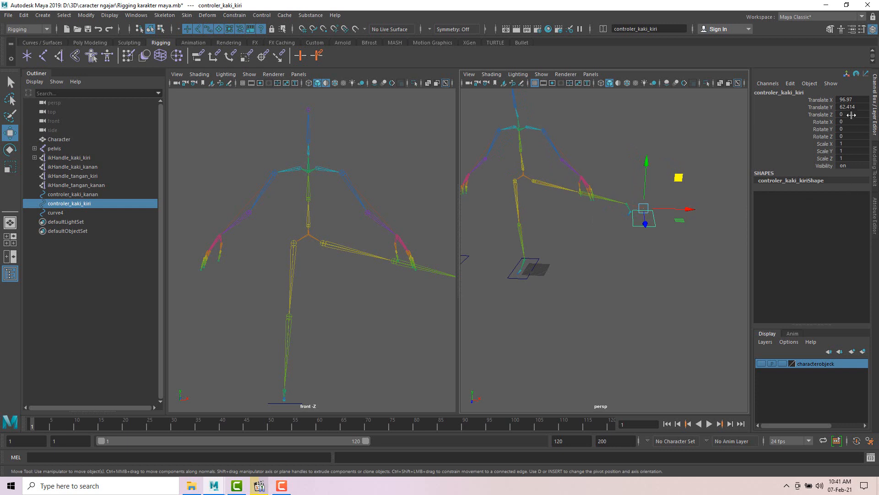
# Reset the translation and the X and Y rotation of controler_kaki_kiri to 0
pyautogui.moveTo(855, 99); pyautogui.dragTo(856, 130)
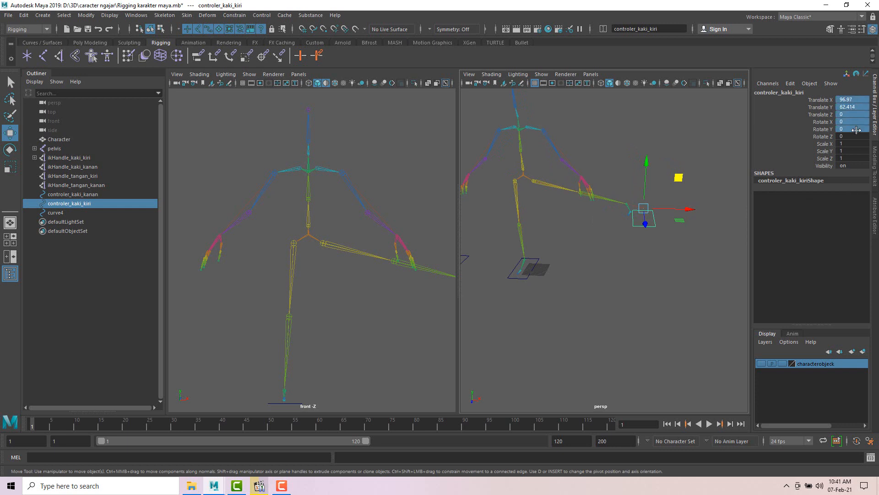
pyautogui.click(857, 130)
pyautogui.write('0')
pyautogui.press('Return')
pyautogui.keyDown('alt'); pyautogui.moveTo(629, 223); pyautogui.dragTo(616, 229); pyautogui.keyUp('alt')
pyautogui.click(595, 314)
pyautogui.click(563, 276)
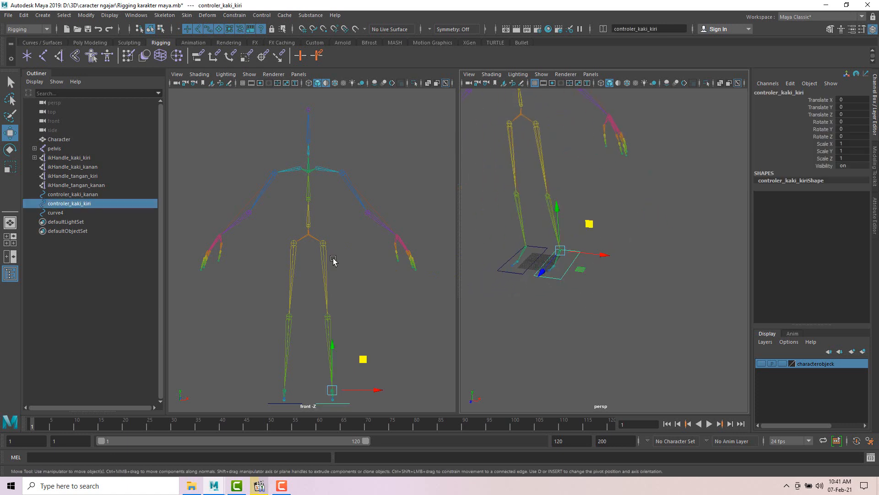
pyautogui.keyDown('alt'); pyautogui.moveTo(626, 218); pyautogui.dragTo(618, 222); pyautogui.keyUp('alt')
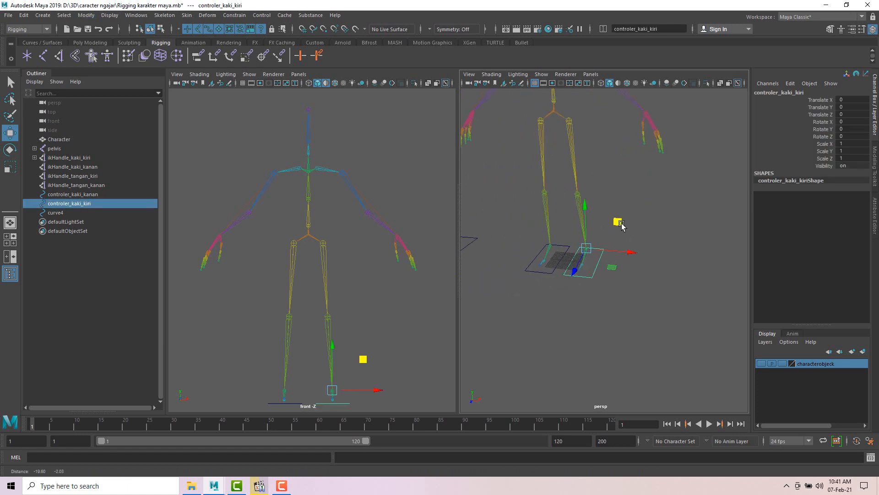
pyautogui.click(629, 225)
pyautogui.click(598, 266)
pyautogui.click(546, 274)
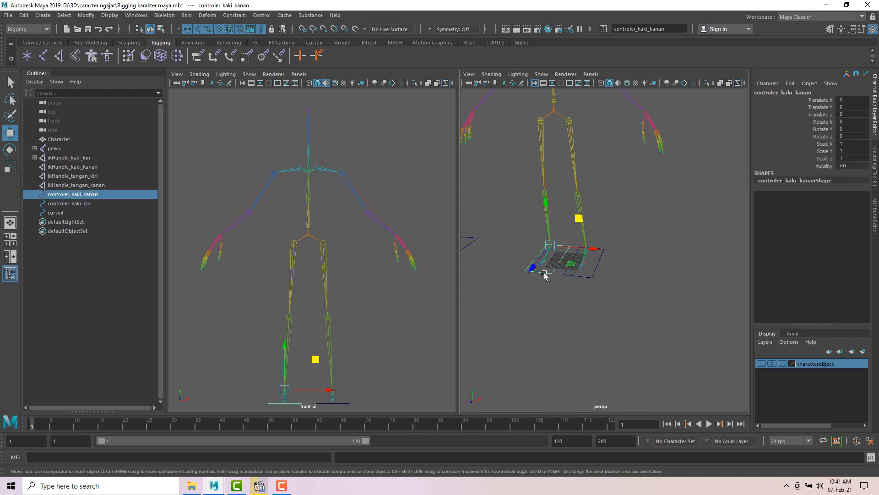
pyautogui.keyDown('alt'); pyautogui.moveTo(563, 299); pyautogui.dragTo(611, 318); pyautogui.keyUp('alt')
pyautogui.click(554, 307)
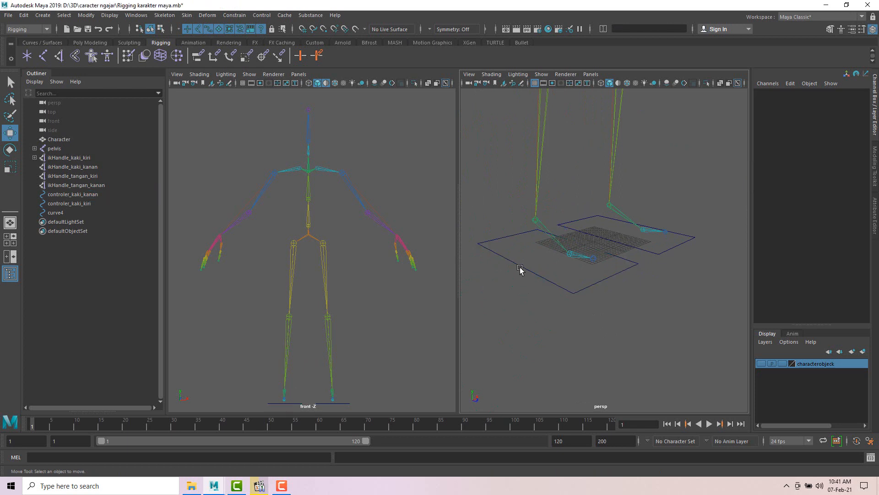
pyautogui.click(520, 270)
pyautogui.keyDown('alt'); pyautogui.moveTo(549, 277); pyautogui.dragTo(530, 318); pyautogui.keyUp('alt')
pyautogui.click(530, 317)
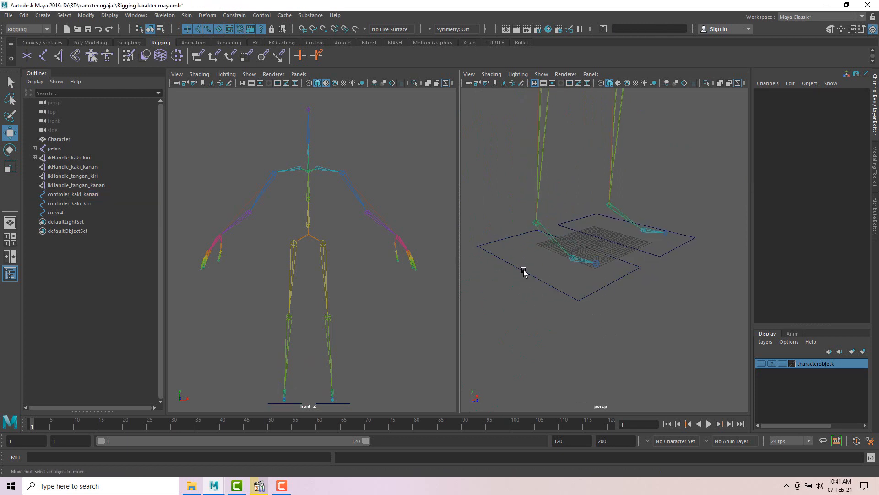
# Point-constrain ikHandle_kaki_kanan to the right foot rectangle controler_kaki_kanan and clear the selection
pyautogui.click(523, 273)
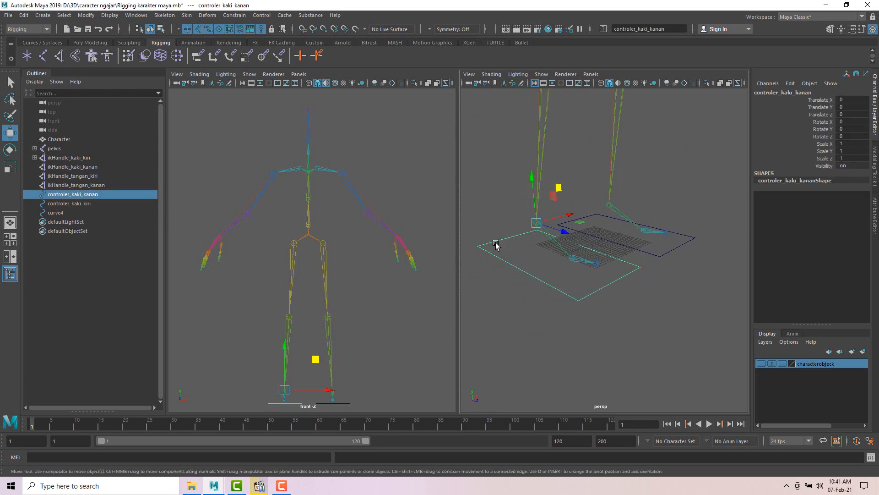
pyautogui.click(519, 283)
pyautogui.click(509, 264)
pyautogui.keyDown('ctrl'); pyautogui.click(93, 168); pyautogui.keyUp('ctrl')
pyautogui.keyDown('alt'); pyautogui.moveTo(560, 179); pyautogui.dragTo(504, 183); pyautogui.keyUp('alt')
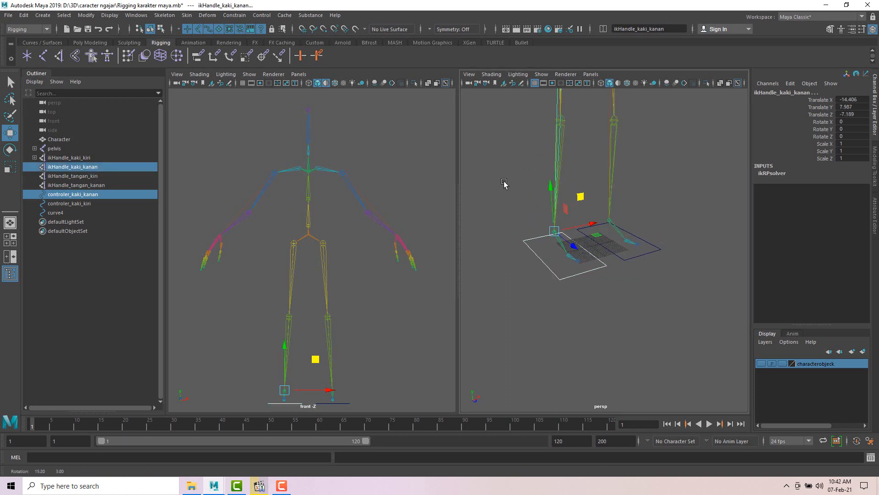
pyautogui.keyDown('alt'); pyautogui.moveTo(504, 183); pyautogui.dragTo(526, 198, button='middle'); pyautogui.keyUp('alt')
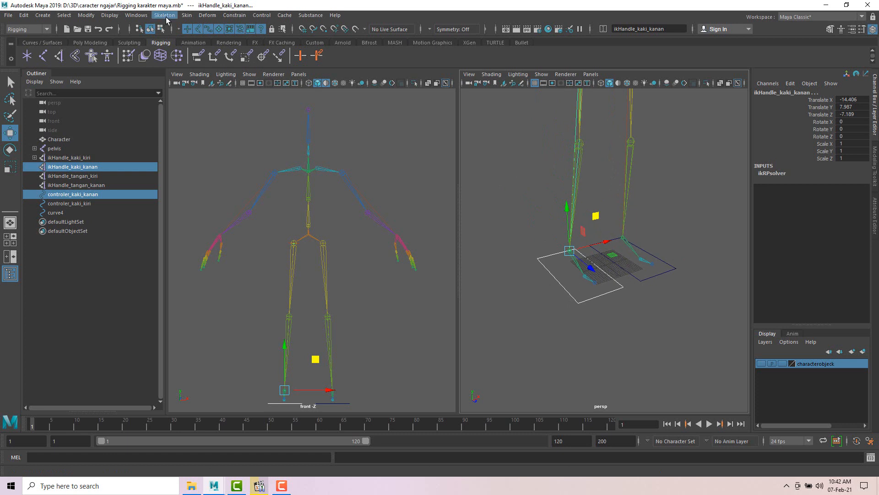
pyautogui.click(234, 17)
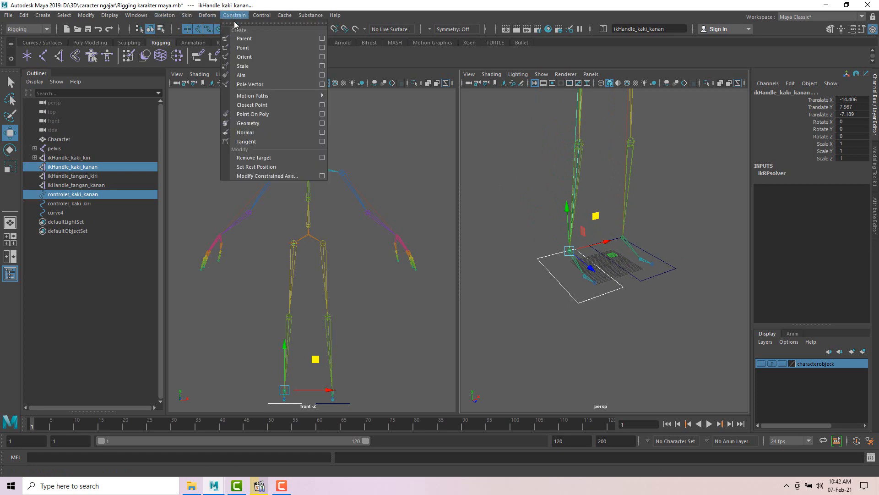
pyautogui.click(242, 48)
pyautogui.click(516, 267)
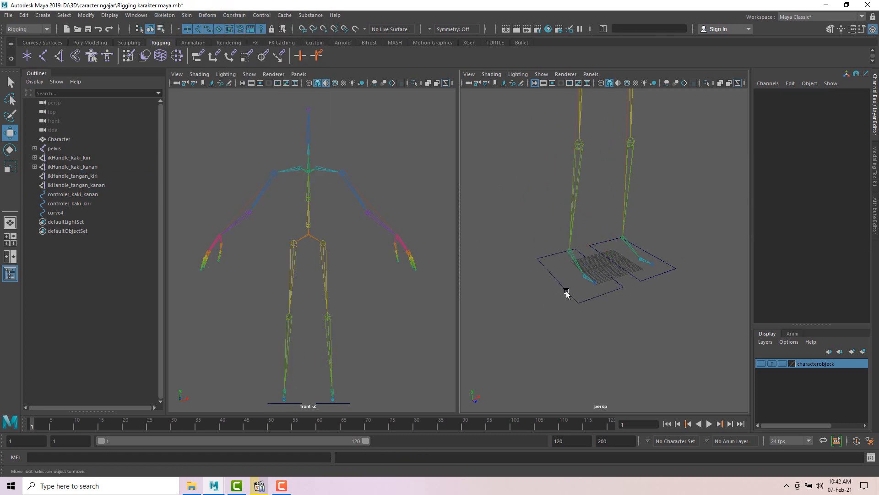
# Try moving controler_kaki_kanan to about X -38.514, Y 19.712 and controler_kaki_kiri to about X 22.699, Y 33.358
pyautogui.moveTo(567, 295); pyautogui.dragTo(594, 315)
pyautogui.moveTo(595, 216); pyautogui.dragTo(505, 168)
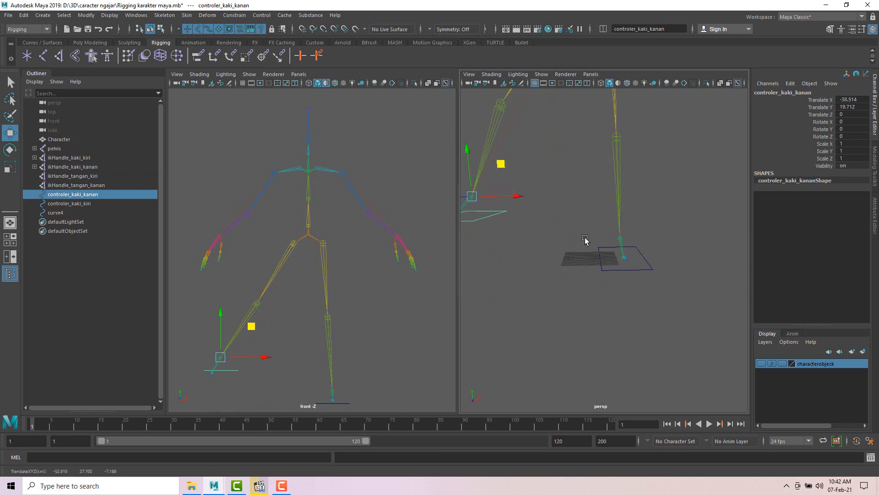
pyautogui.click(636, 273)
pyautogui.click(647, 270)
pyautogui.moveTo(660, 214); pyautogui.dragTo(690, 164)
pyautogui.scroll(-5, 646, 255)
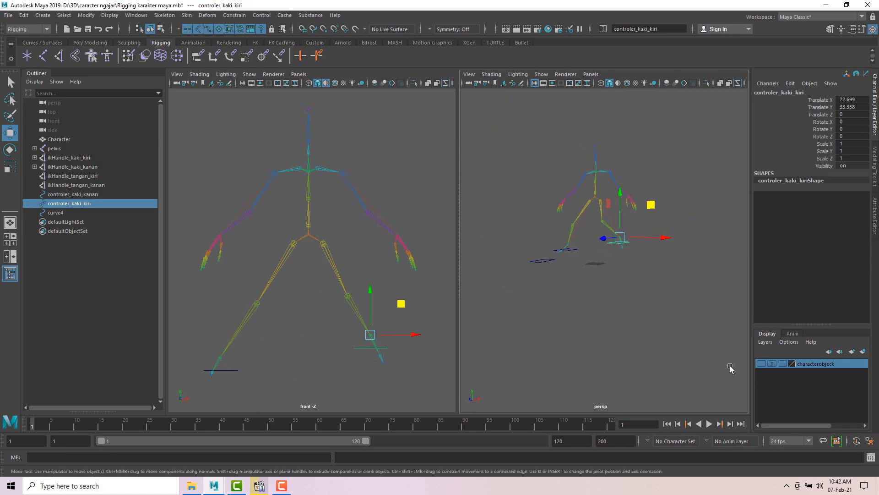
# Show the characterobjeck layer briefly to examine how the mesh follows both raised feet, and hide it again
pyautogui.click(764, 364)
pyautogui.keyDown('alt'); pyautogui.moveTo(634, 295); pyautogui.dragTo(650, 308); pyautogui.keyUp('alt')
pyautogui.click(760, 364)
pyautogui.scroll(3, 608, 298)
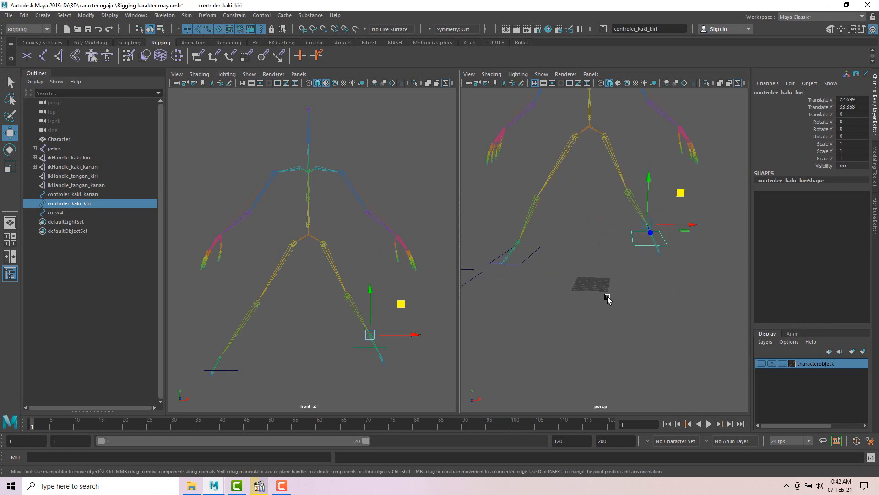
# Reset the translation and the X and Y rotation of both foot controllers to 0
pyautogui.click(534, 261)
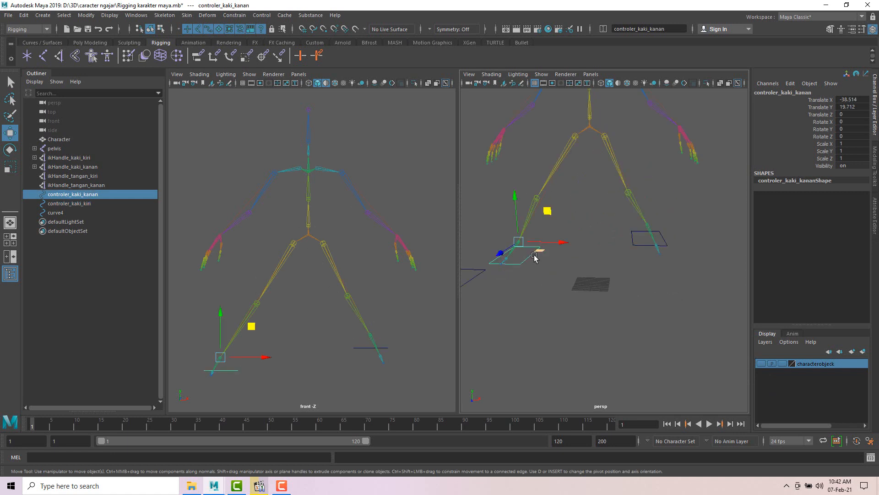
pyautogui.keyDown('shift'); pyautogui.click(665, 242); pyautogui.keyUp('shift')
pyautogui.moveTo(848, 100); pyautogui.dragTo(853, 129)
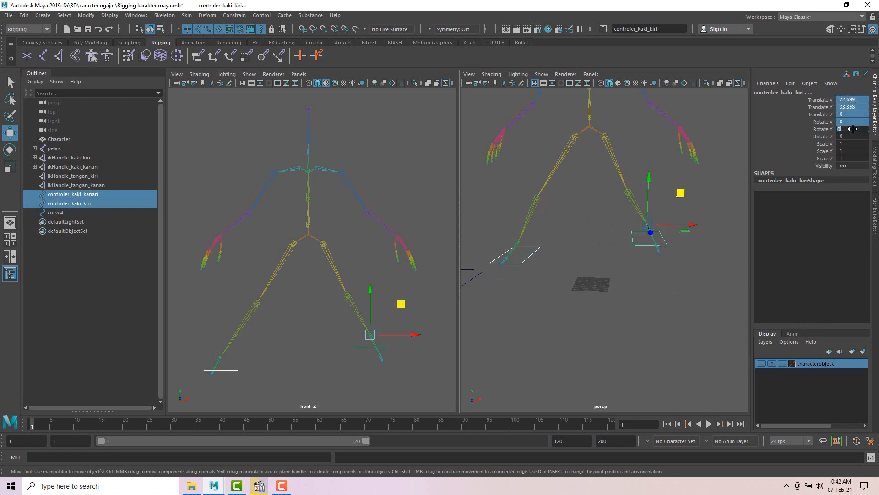
pyautogui.press('Return')
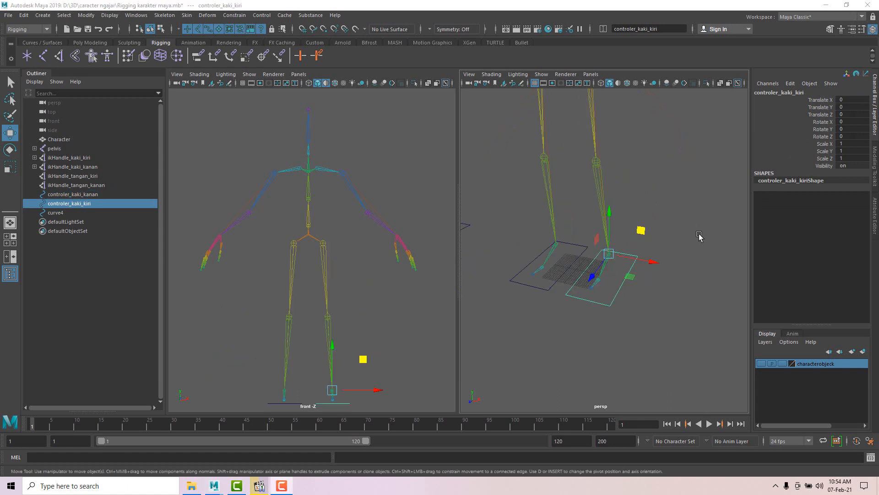
# Try moving controler_kaki_kiri by about -7.459 in X and 31.93 in Y, and undo the move
pyautogui.click(699, 236)
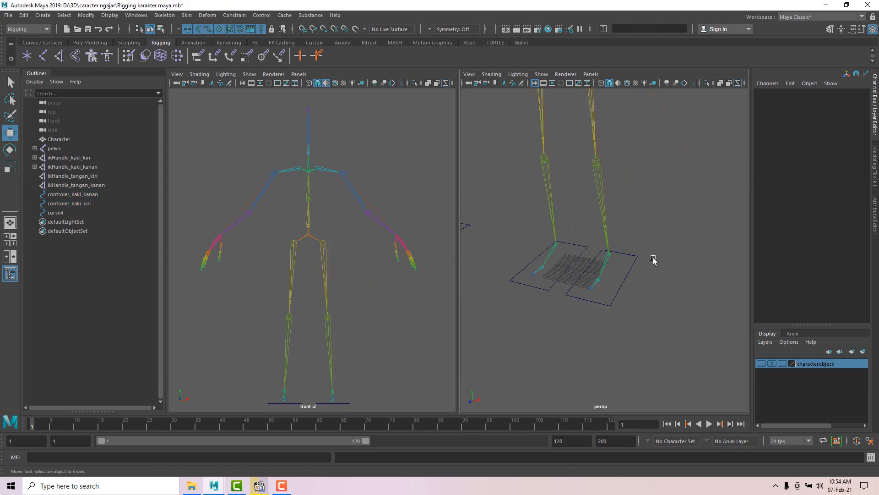
pyautogui.click(634, 261)
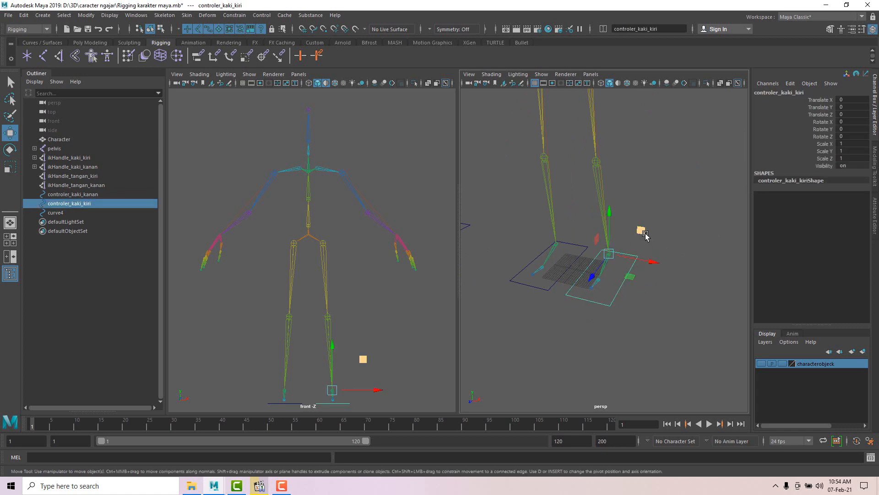
pyautogui.click(667, 251)
pyautogui.click(634, 263)
pyautogui.moveTo(643, 234); pyautogui.dragTo(635, 148)
pyautogui.hotkey('ctrl', 'z')
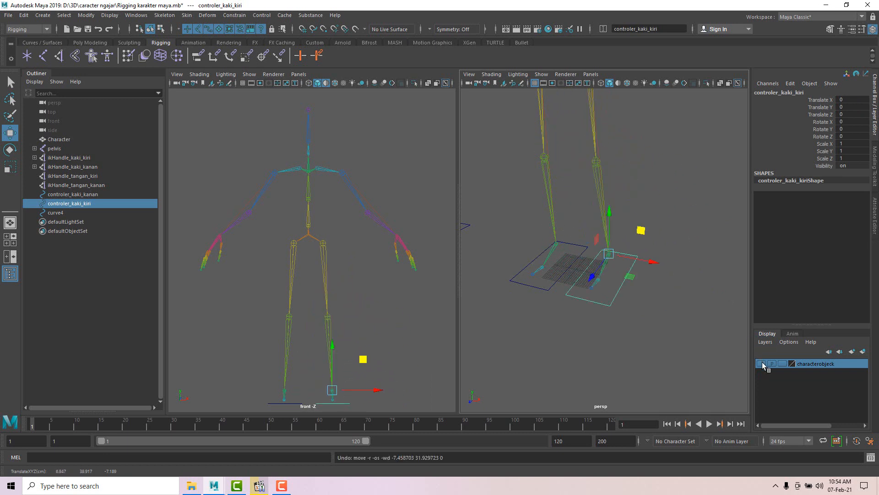
# Show the characterobjeck layer, try moving controler_kaki_kiri by about -4.298 in X and 25.899 in Y, and undo the move
pyautogui.click(760, 363)
pyautogui.moveTo(646, 233); pyautogui.dragTo(635, 182)
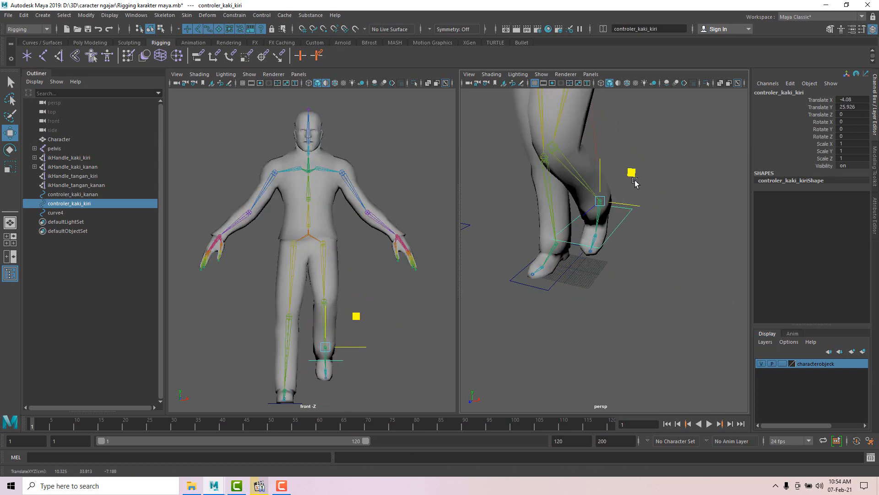
pyautogui.hotkey('ctrl', 'z')
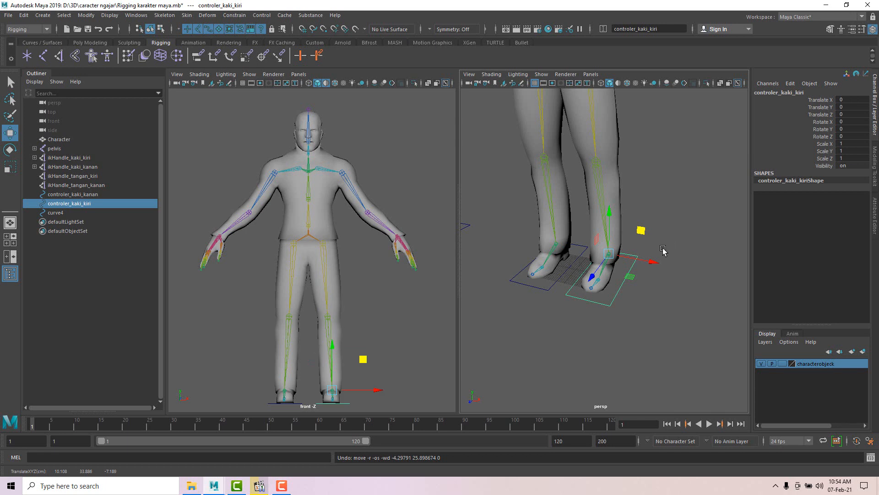
# Try rotating controler_kaki_kiri to Rotate X -30 and undo the rotation
pyautogui.press('e')
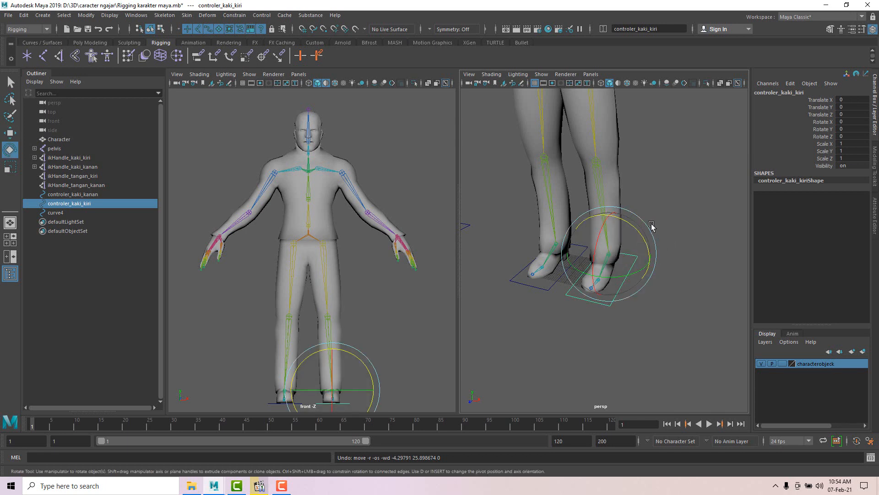
pyautogui.moveTo(612, 231); pyautogui.dragTo(590, 207)
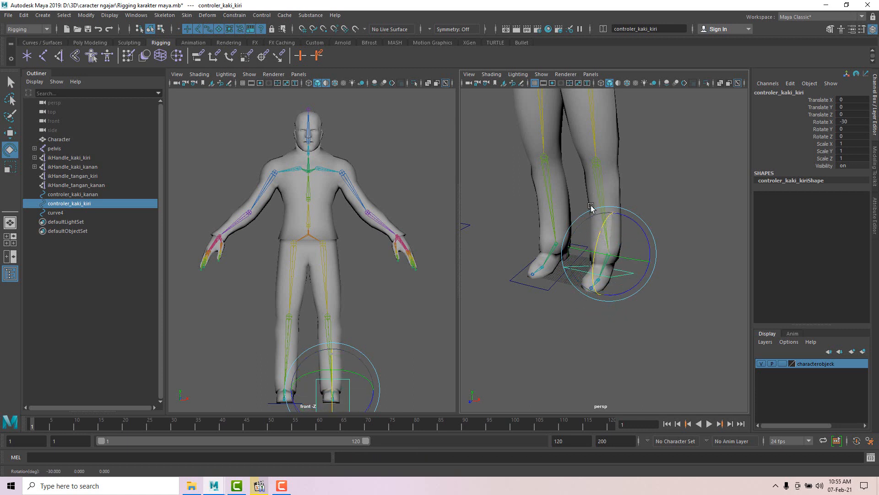
pyautogui.hotkey('ctrl', 'z')
# Try rotating controler_kaki_kiri to Rotate X -15 in a close view of the left foot, and undo the rotation
pyautogui.keyDown('alt'); pyautogui.moveTo(676, 239); pyautogui.dragTo(616, 302); pyautogui.keyUp('alt')
pyautogui.scroll(5, 643, 214)
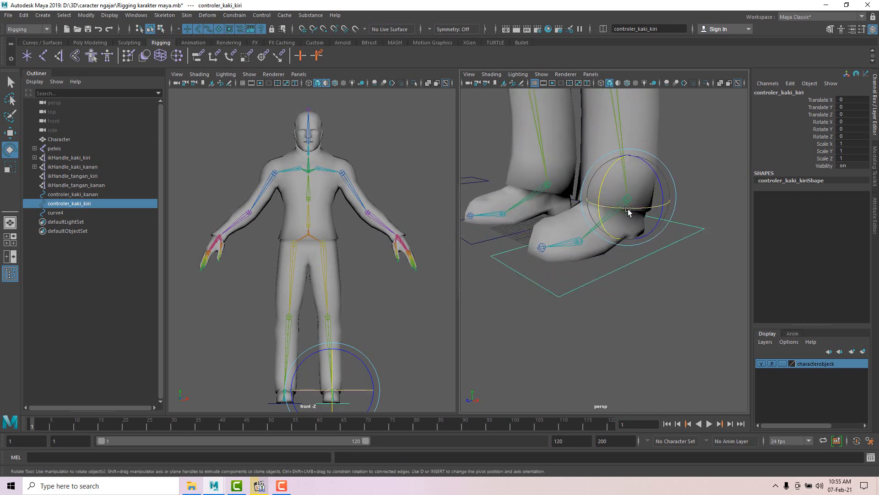
pyautogui.moveTo(632, 210); pyautogui.dragTo(608, 163)
pyautogui.hotkey('ctrl', 'z')
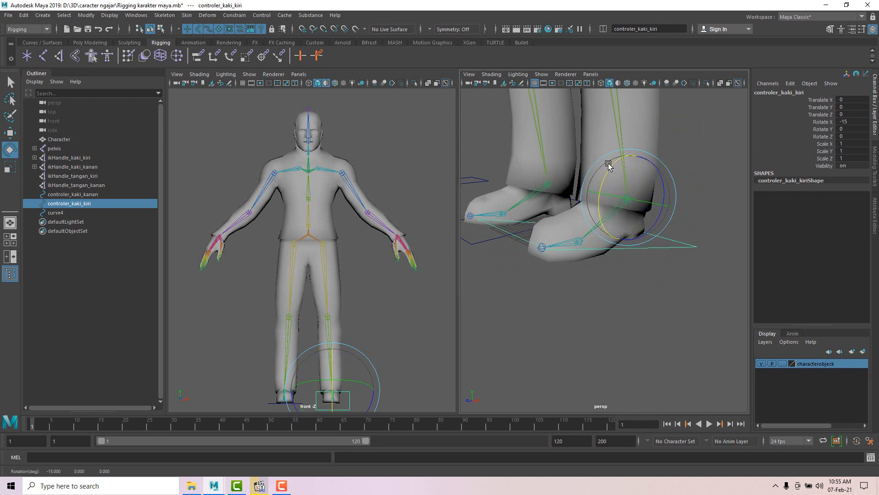
pyautogui.hotkey('ctrl', 'z')
# Hide the characterobjeck layer and deselect controler_kaki_kiri
pyautogui.keyDown('alt'); pyautogui.moveTo(666, 319); pyautogui.dragTo(696, 334); pyautogui.keyUp('alt')
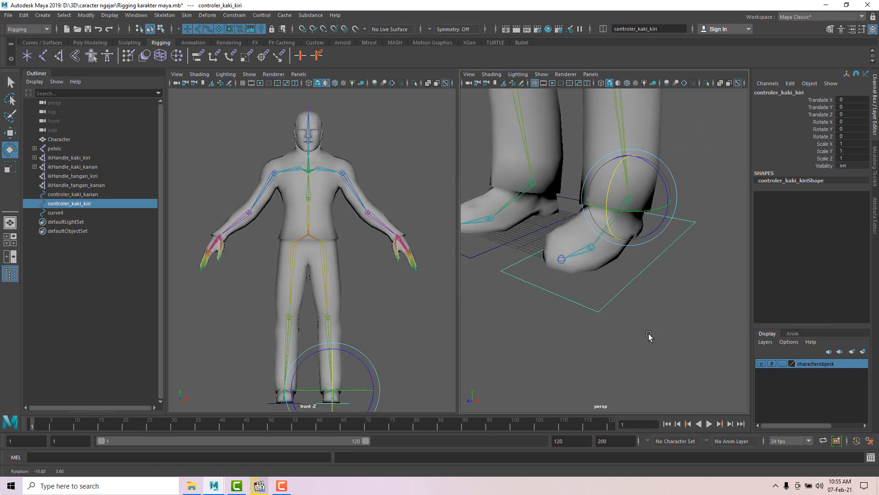
pyautogui.click(761, 363)
pyautogui.keyDown('alt'); pyautogui.moveTo(681, 243); pyautogui.dragTo(669, 298); pyautogui.keyUp('alt')
pyautogui.click(660, 298)
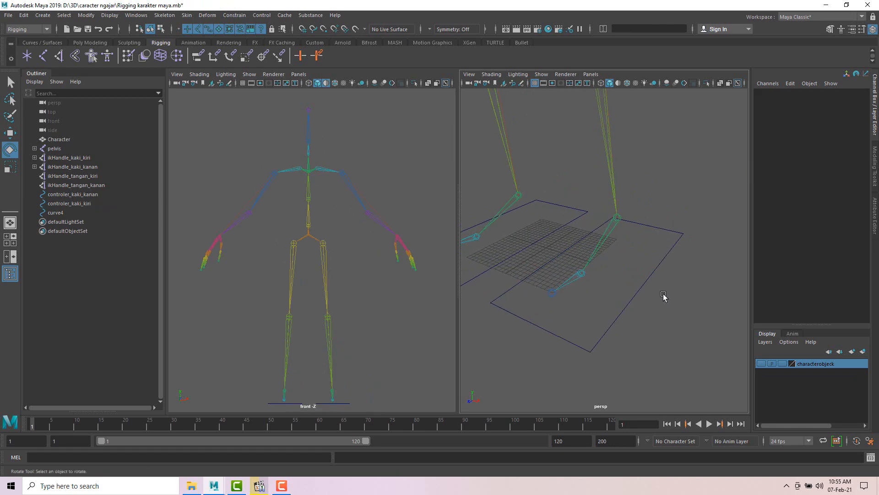
# Inspect the attributes of controler_kaki_kiri and its point-constrained ikHandle_kaki_kiri
pyautogui.click(670, 252)
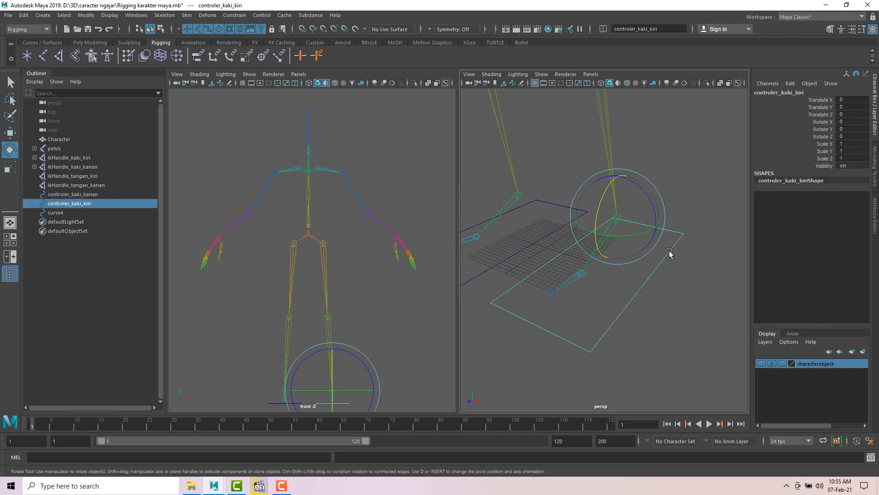
pyautogui.keyDown('shift'); pyautogui.click(60, 158); pyautogui.keyUp('shift')
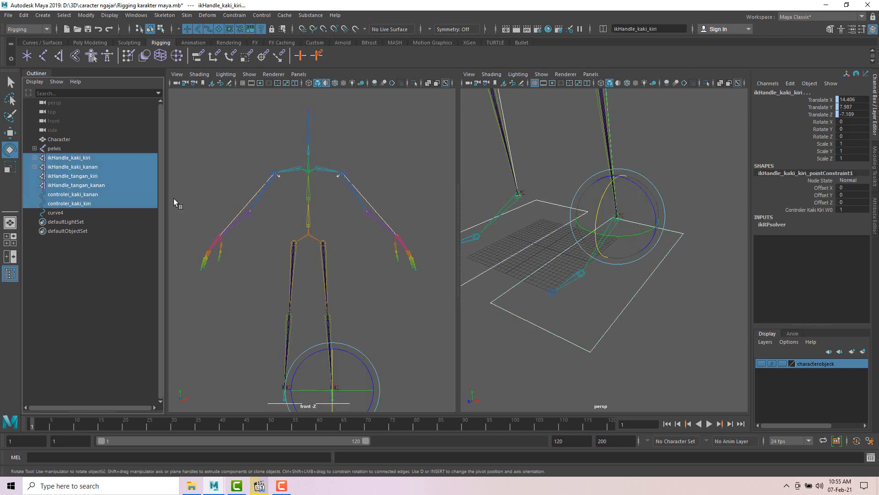
pyautogui.click(673, 298)
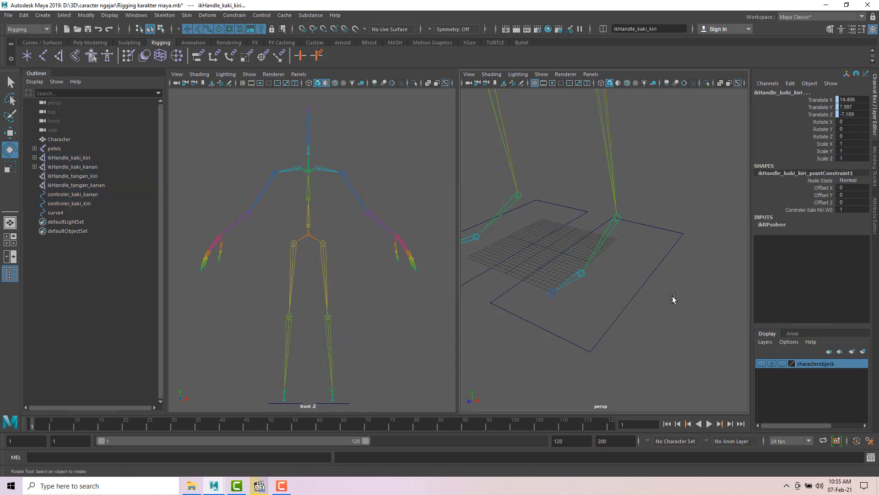
pyautogui.click(75, 159)
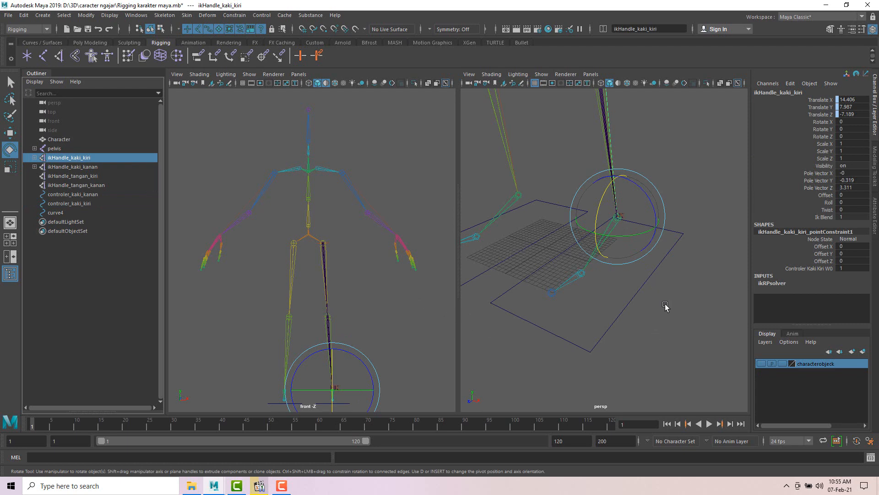
pyautogui.click(684, 327)
# Examine controler_kaki_kiri and the kiri_kaki ankle joint from several angles
pyautogui.click(669, 259)
pyautogui.keyDown('alt'); pyautogui.moveTo(669, 255); pyautogui.dragTo(624, 270); pyautogui.keyUp('alt')
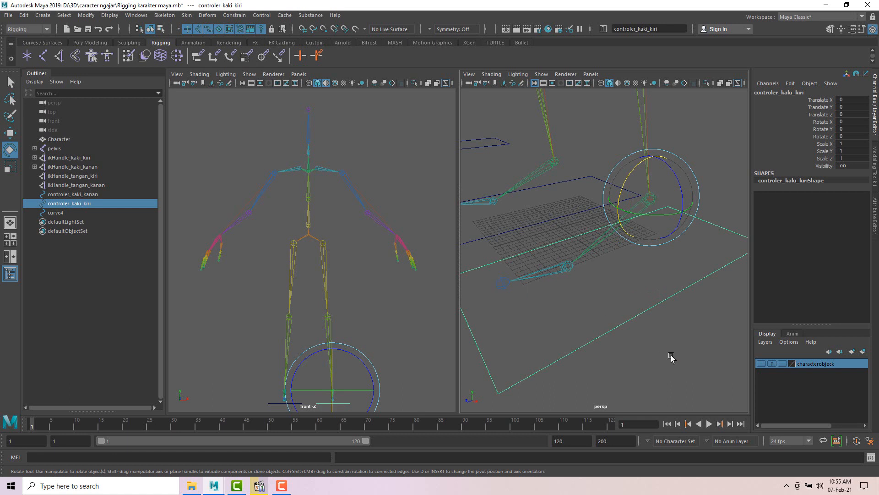
pyautogui.click(646, 241)
pyautogui.click(648, 199)
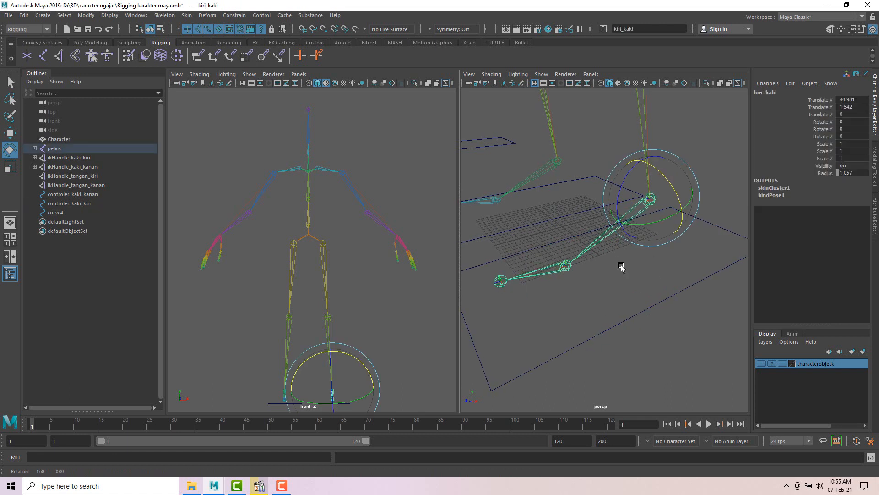
pyautogui.press('w')
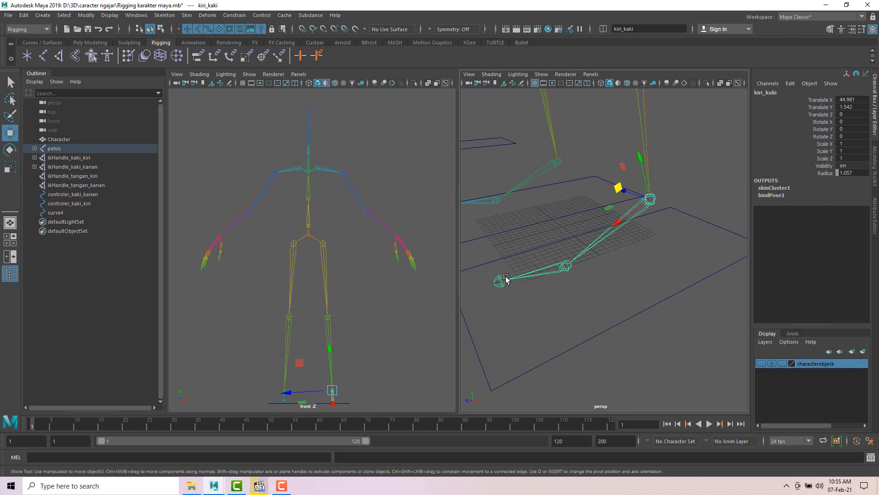
pyautogui.keyDown('alt'); pyautogui.moveTo(682, 341); pyautogui.dragTo(705, 297); pyautogui.keyUp('alt')
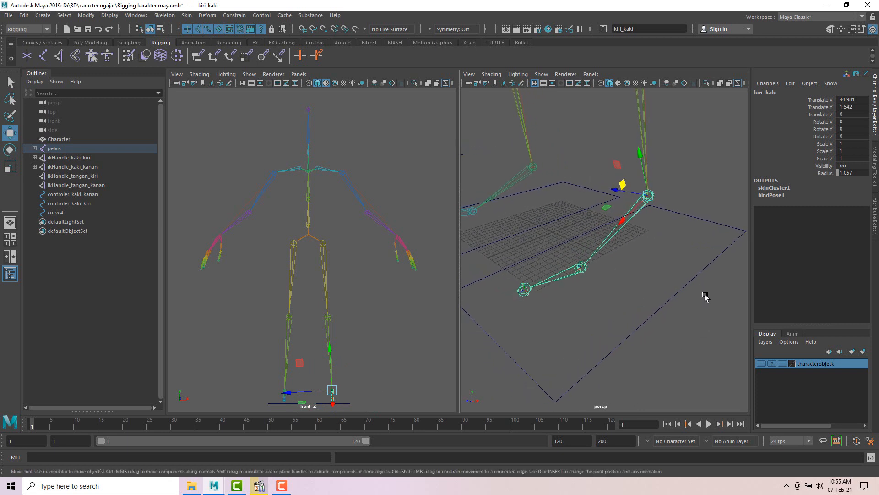
# Orient-constrain the kiri_kaki joint to controler_kaki_kiri on all axes with Maintain offset on and weight 1, and clear the selection
pyautogui.click(712, 266)
pyautogui.click(708, 264)
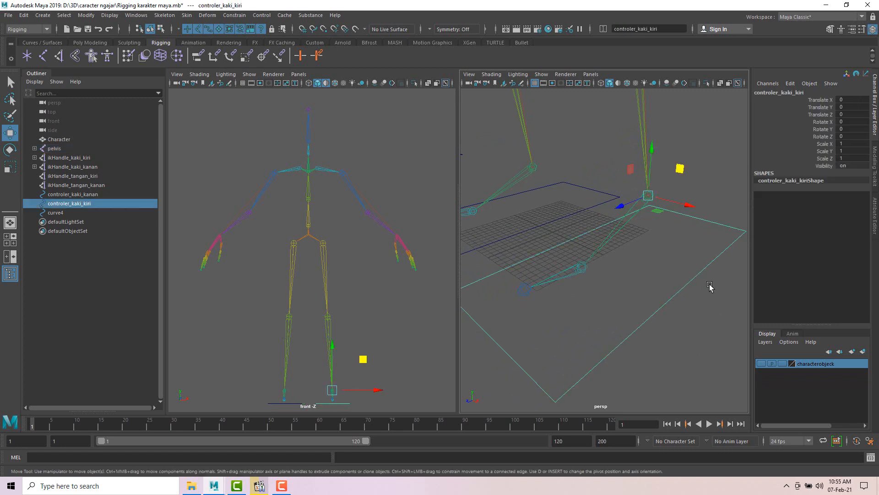
pyautogui.keyDown('alt'); pyautogui.moveTo(707, 312); pyautogui.dragTo(647, 280); pyautogui.keyUp('alt')
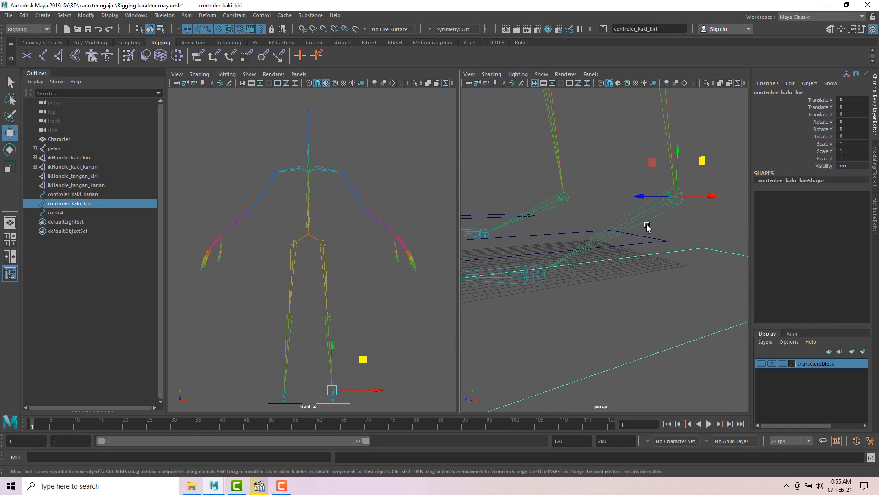
pyautogui.click(640, 211)
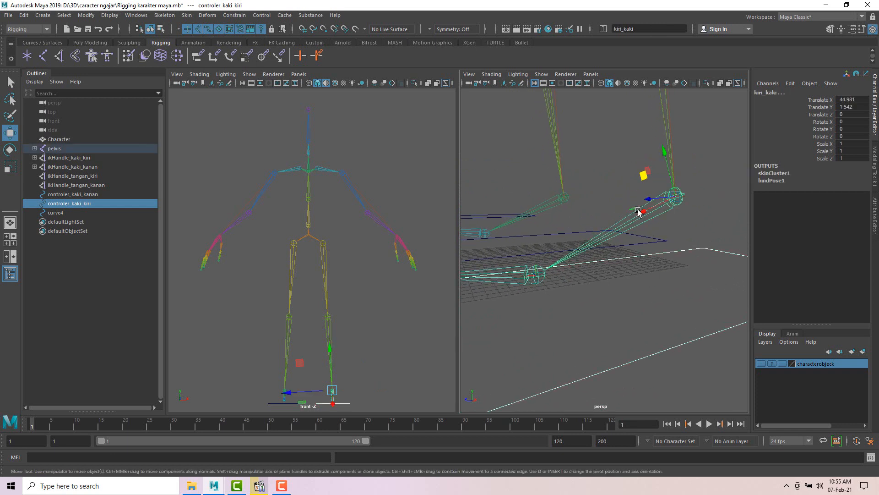
pyautogui.keyDown('alt'); pyautogui.moveTo(634, 235); pyautogui.dragTo(630, 271); pyautogui.keyUp('alt')
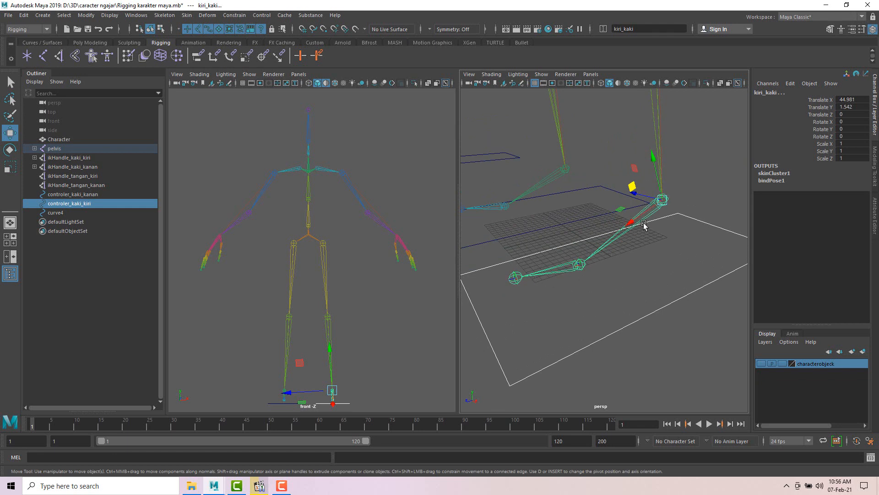
pyautogui.keyDown('alt'); pyautogui.moveTo(649, 247); pyautogui.dragTo(691, 261); pyautogui.keyUp('alt')
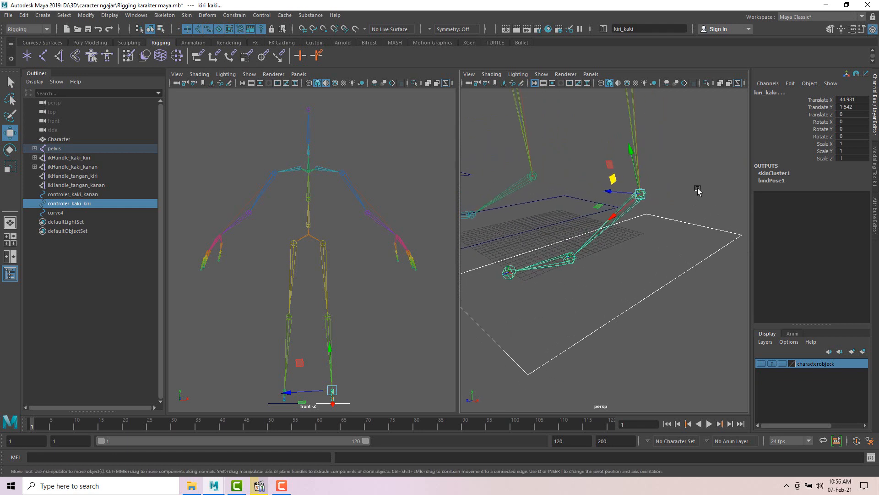
pyautogui.keyDown('alt'); pyautogui.moveTo(629, 280); pyautogui.dragTo(646, 301); pyautogui.keyUp('alt')
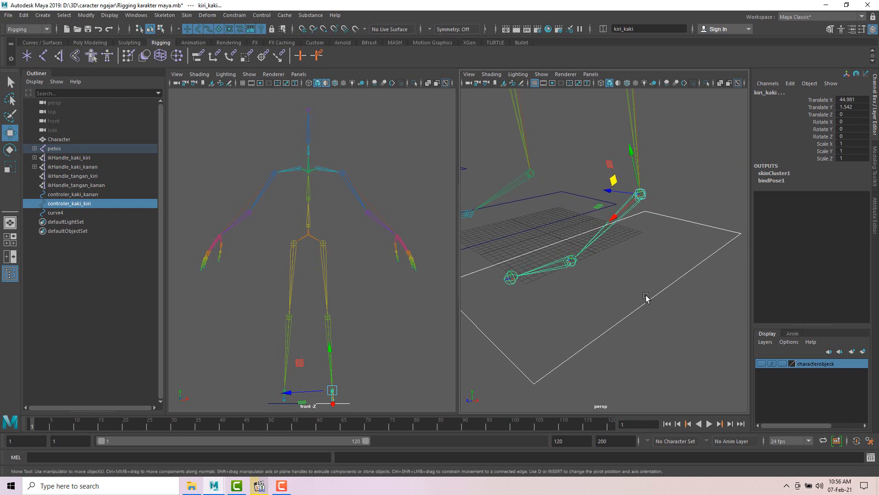
pyautogui.click(228, 16)
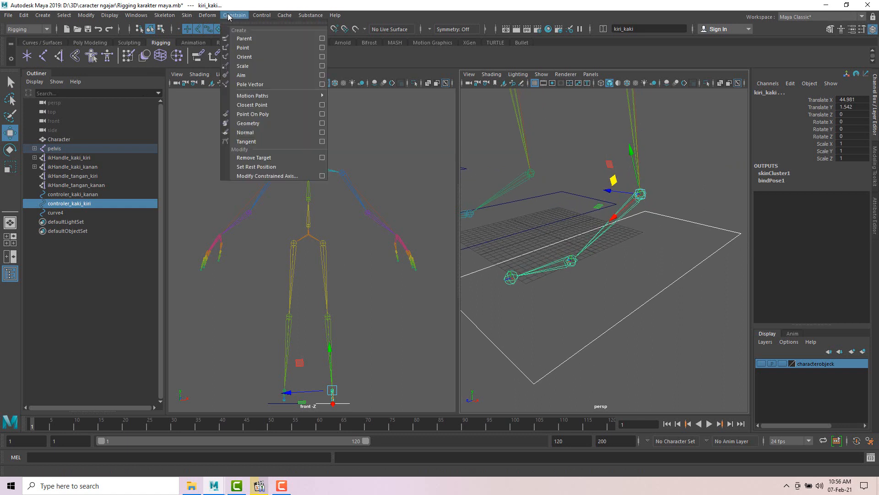
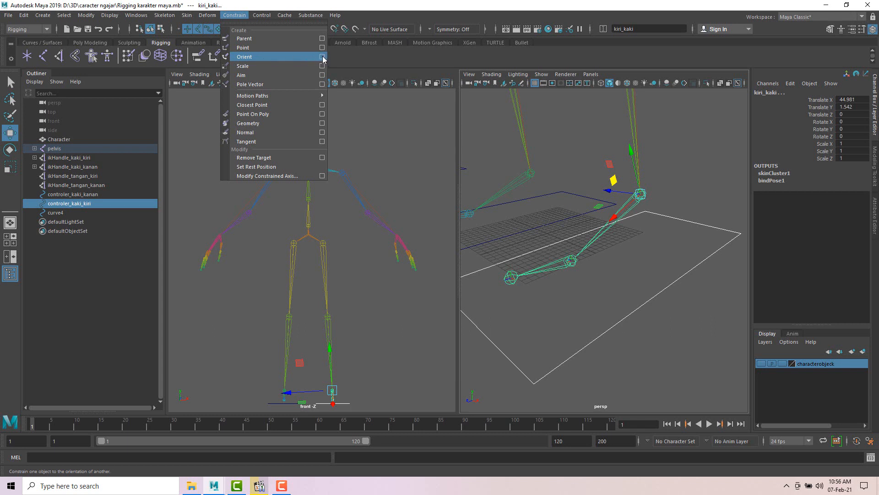
pyautogui.click(322, 56)
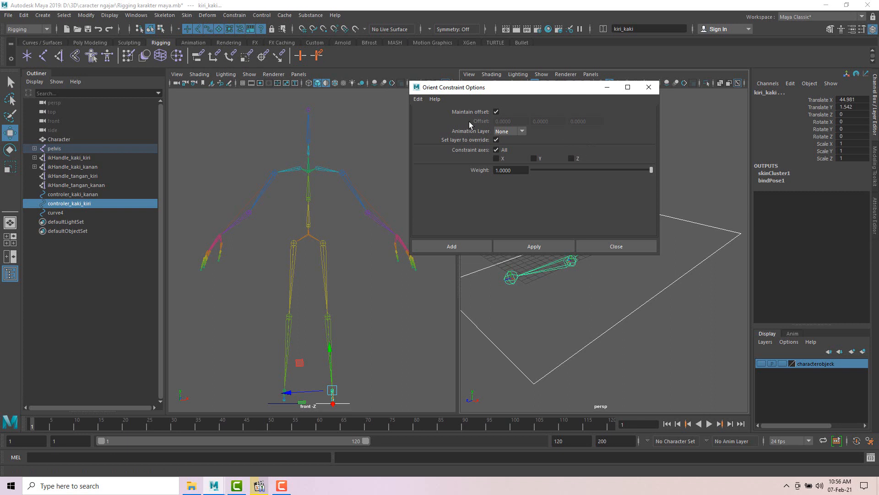
pyautogui.click(534, 247)
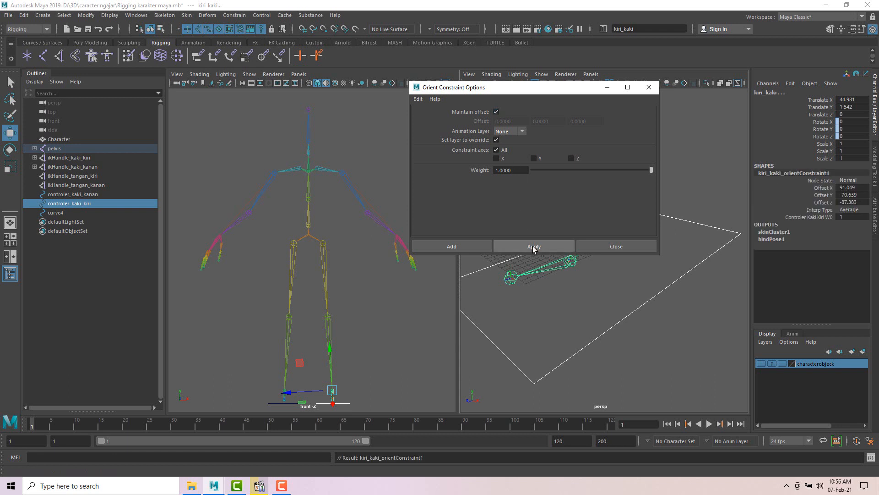
pyautogui.click(616, 247)
pyautogui.click(694, 321)
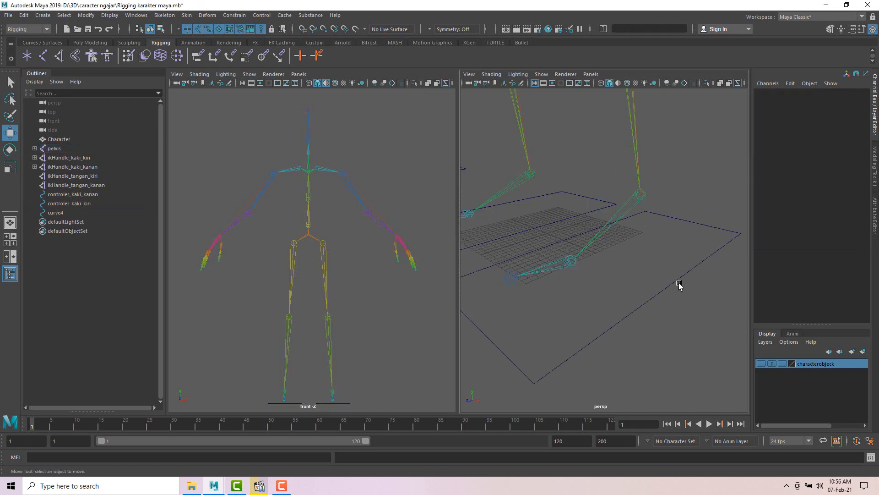
# Try rotating controler_kaki_kiri about X and about Y to test the left foot, undoing each rotation
pyautogui.click(679, 279)
pyautogui.moveTo(671, 300)
pyautogui.keyDown('alt'); pyautogui.mouseDown()
pyautogui.moveTo(685, 310)
pyautogui.moveTo(675, 297)
pyautogui.mouseUp(); pyautogui.keyUp('alt')
pyautogui.click(655, 246)
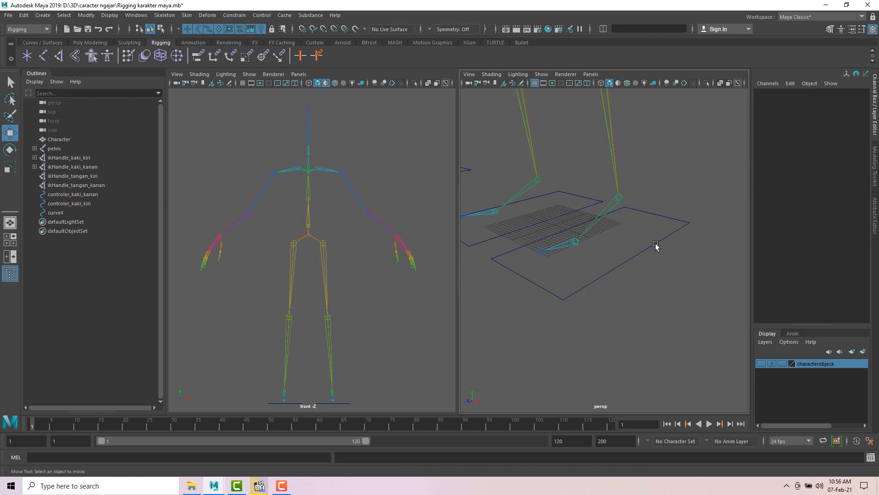
pyautogui.click(658, 250)
pyautogui.press('e')
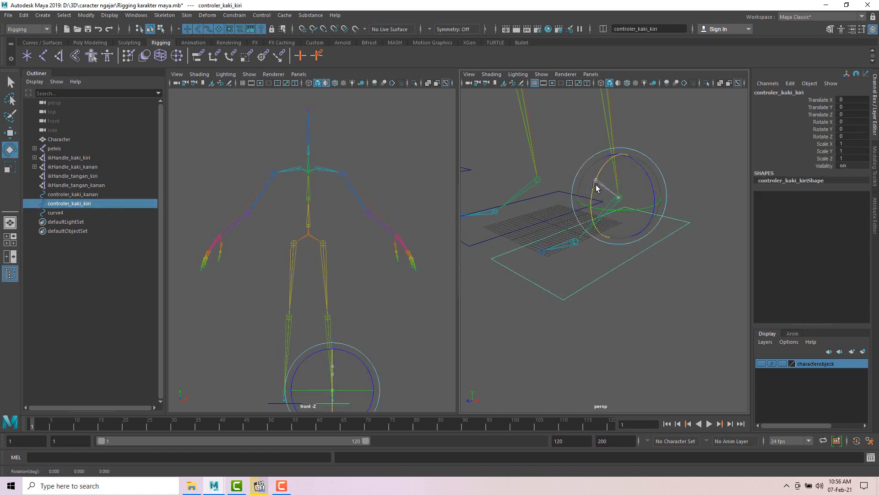
pyautogui.moveTo(595, 190); pyautogui.dragTo(569, 227)
pyautogui.hotkey('ctrl', 'z')
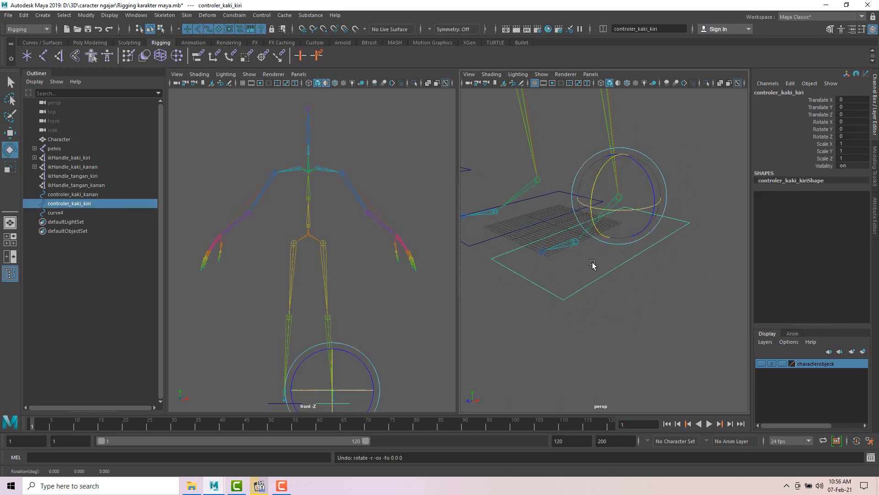
pyautogui.keyDown('alt'); pyautogui.moveTo(592, 265); pyautogui.dragTo(611, 277); pyautogui.keyUp('alt')
pyautogui.moveTo(609, 229); pyautogui.dragTo(586, 231)
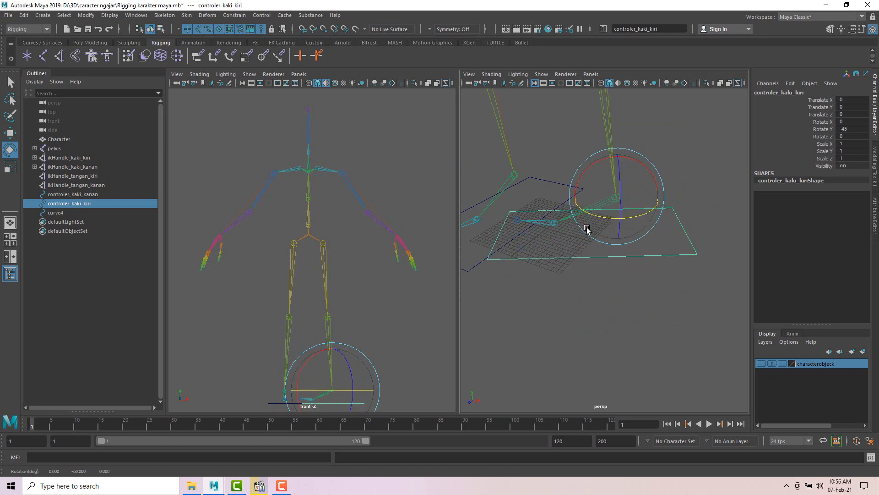
pyautogui.hotkey('ctrl', 'z')
# Show the characterobjeck layer, try rotating controler_kaki_kiri about Y and X, undo each rotation, and hide the layer
pyautogui.click(769, 363)
pyautogui.moveTo(638, 220); pyautogui.dragTo(660, 221)
pyautogui.hotkey('ctrl', 'z')
pyautogui.moveTo(602, 180); pyautogui.dragTo(606, 164)
pyautogui.hotkey('ctrl', 'z')
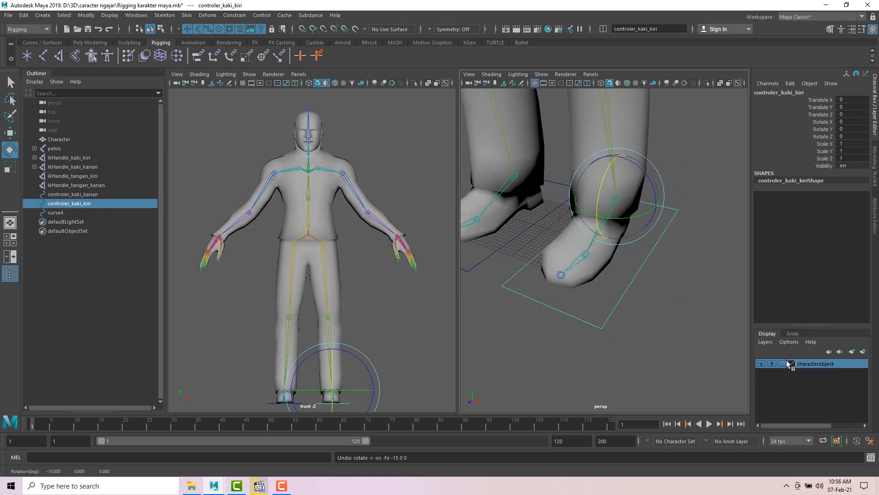
pyautogui.click(761, 363)
# Orient-constrain the kanan_kaki joint to controler_kaki_kanan using the same constraint options
pyautogui.keyDown('alt'); pyautogui.moveTo(593, 249); pyautogui.dragTo(543, 251); pyautogui.keyUp('alt')
pyautogui.scroll(5, 579, 251)
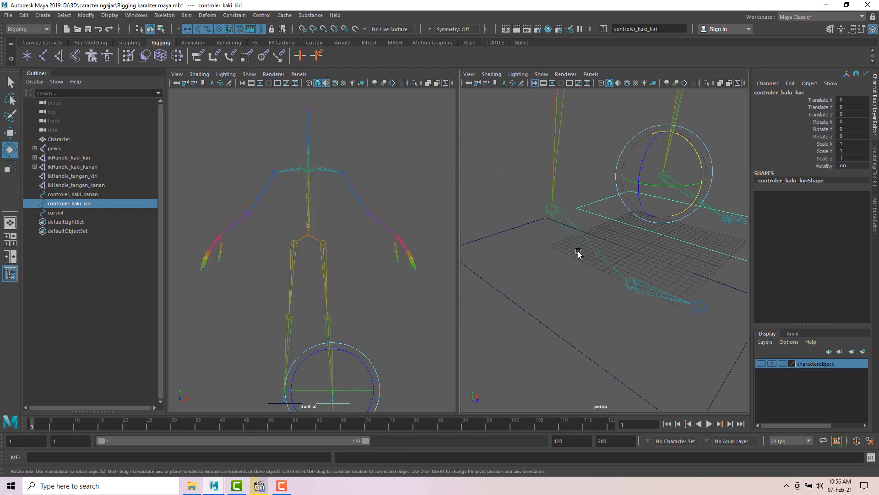
pyautogui.click(573, 181)
pyautogui.keyDown('alt'); pyautogui.moveTo(573, 179); pyautogui.dragTo(578, 178, button='middle'); pyautogui.keyUp('alt')
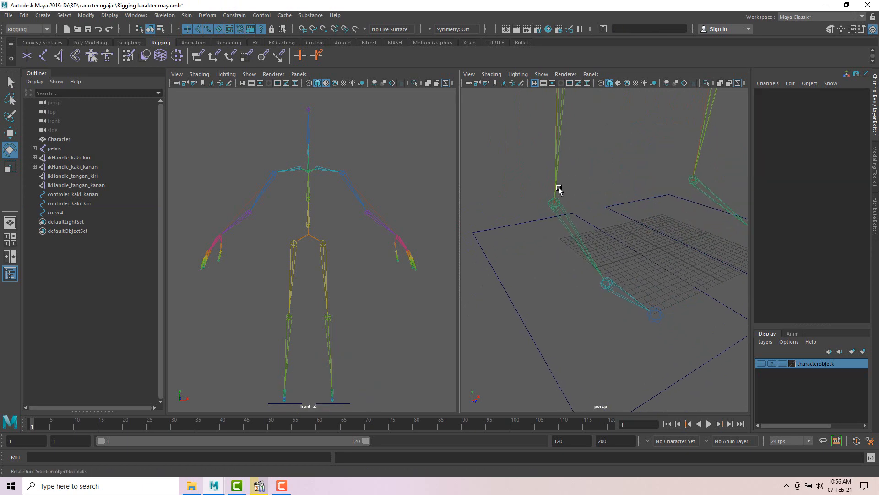
pyautogui.click(483, 255)
pyautogui.keyDown('alt'); pyautogui.moveTo(519, 275); pyautogui.dragTo(522, 253); pyautogui.keyUp('alt')
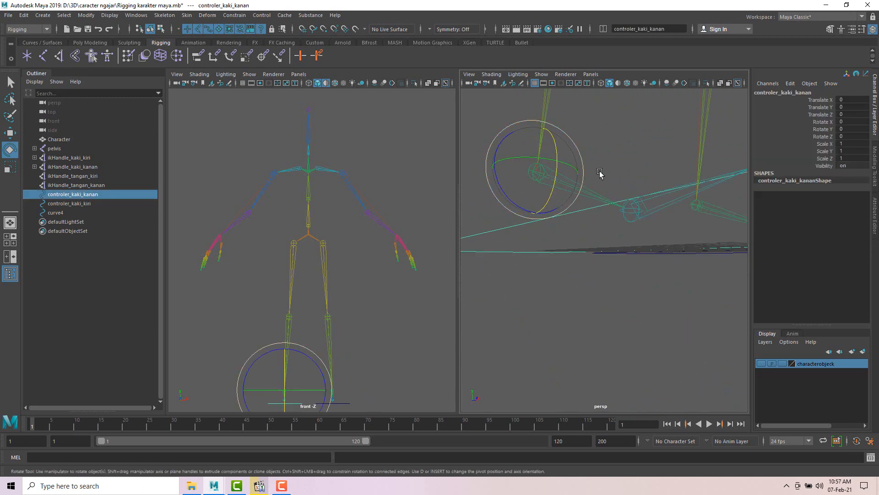
pyautogui.moveTo(600, 173)
pyautogui.keyDown('alt'); pyautogui.mouseDown()
pyautogui.moveTo(559, 186)
pyautogui.moveTo(593, 179)
pyautogui.moveTo(520, 188)
pyautogui.moveTo(512, 179)
pyautogui.moveTo(520, 169)
pyautogui.moveTo(561, 211)
pyautogui.moveTo(634, 228)
pyautogui.moveTo(360, 73)
pyautogui.mouseUp(); pyautogui.keyUp('alt')
pyautogui.click(568, 186)
pyautogui.click(575, 190)
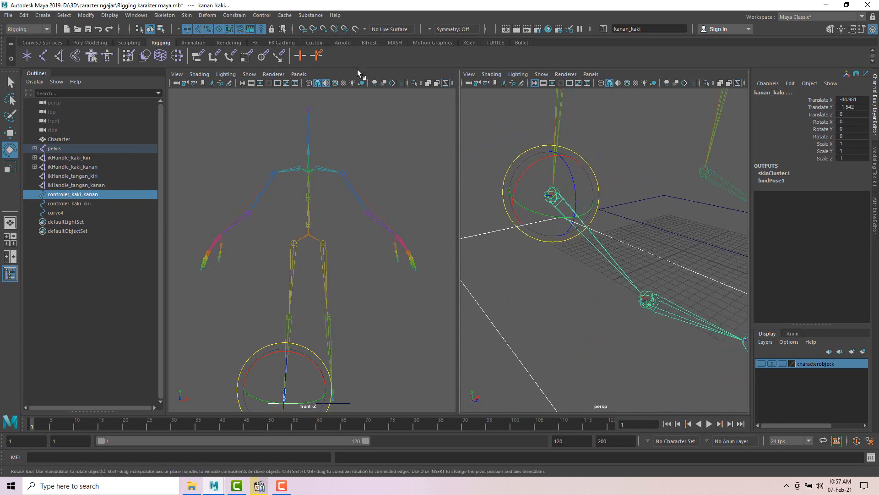
pyautogui.click(234, 15)
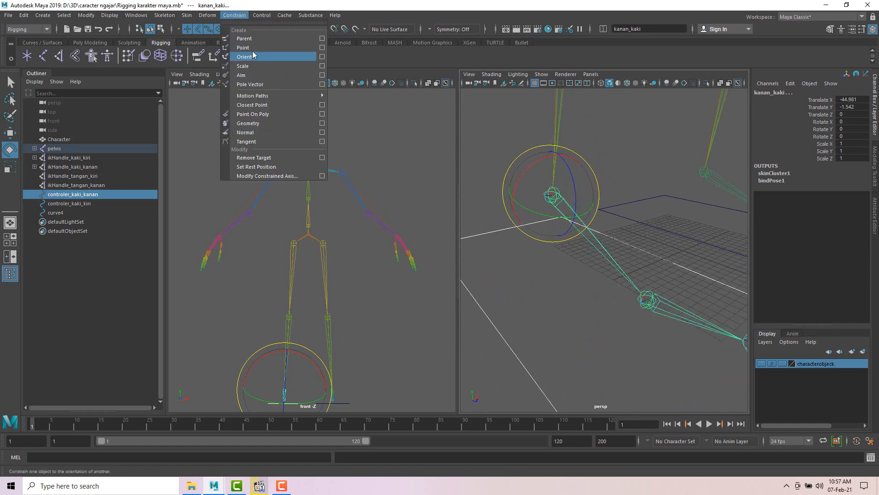
pyautogui.click(275, 57)
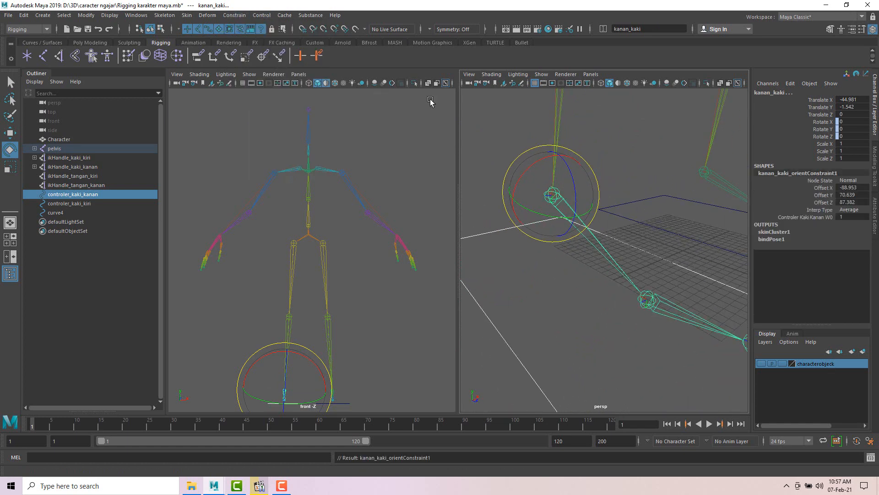
# Try rotating controler_kaki_kanan about X and to Rotate Y 15 to test the right foot, undoing each rotation
pyautogui.click(499, 200)
pyautogui.scroll(-3, 498, 200)
pyautogui.click(503, 267)
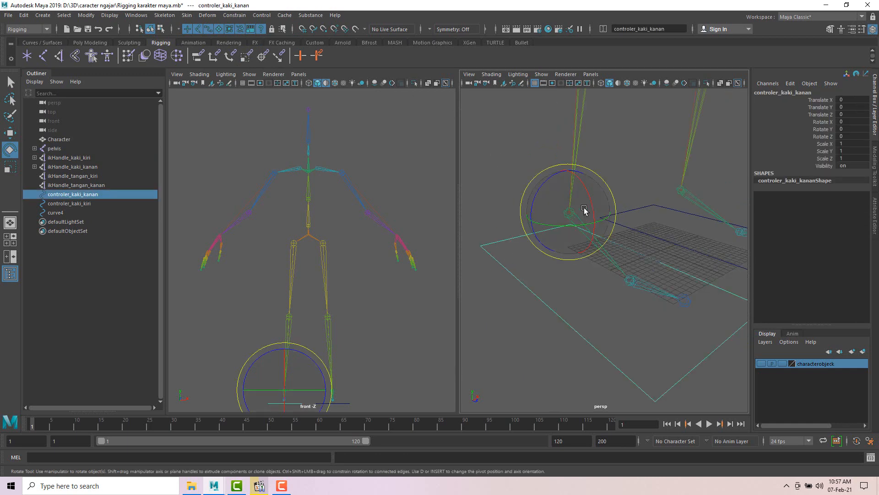
pyautogui.moveTo(588, 195); pyautogui.dragTo(568, 239)
pyautogui.hotkey('ctrl', 'z')
pyautogui.scroll(-5, 565, 194)
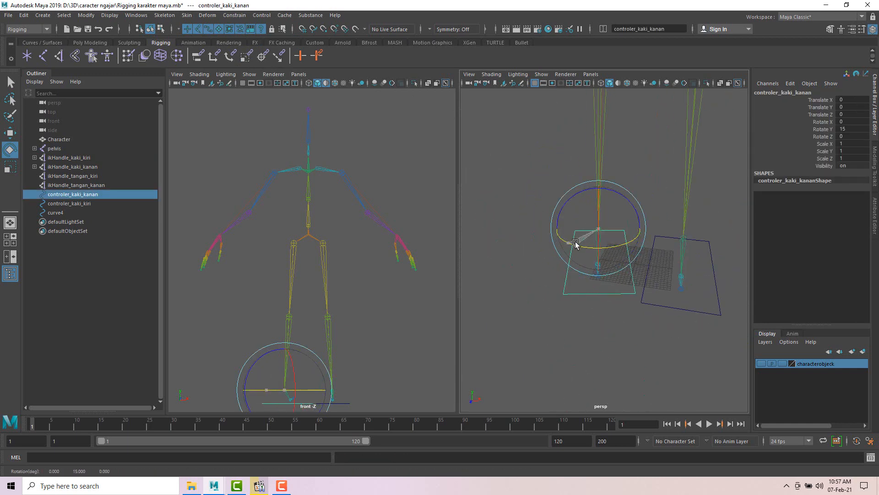
pyautogui.hotkey('ctrl', 'z')
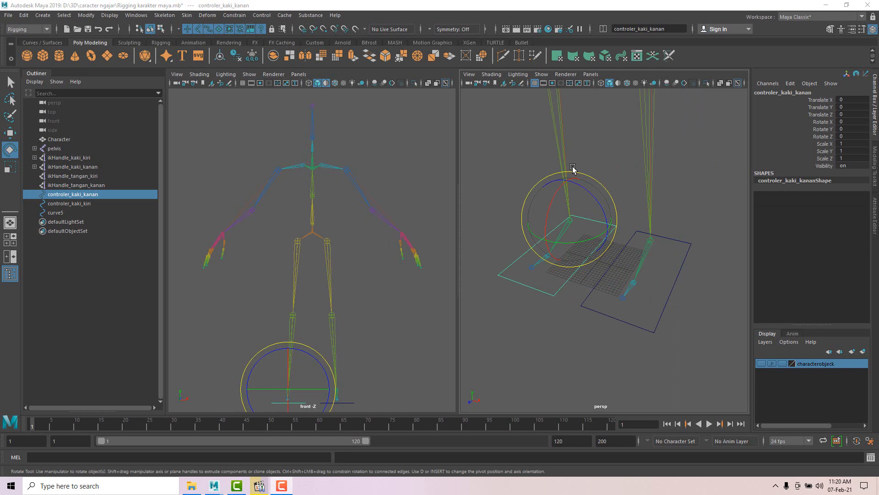
# Select the spare rectangular curve5 and examine where its pivot sits relative to the curve
pyautogui.keyDown('alt'); pyautogui.moveTo(573, 168); pyautogui.dragTo(648, 215); pyautogui.keyUp('alt')
pyautogui.click(519, 223)
pyautogui.click(519, 223)
pyautogui.press('w')
pyautogui.click(599, 210)
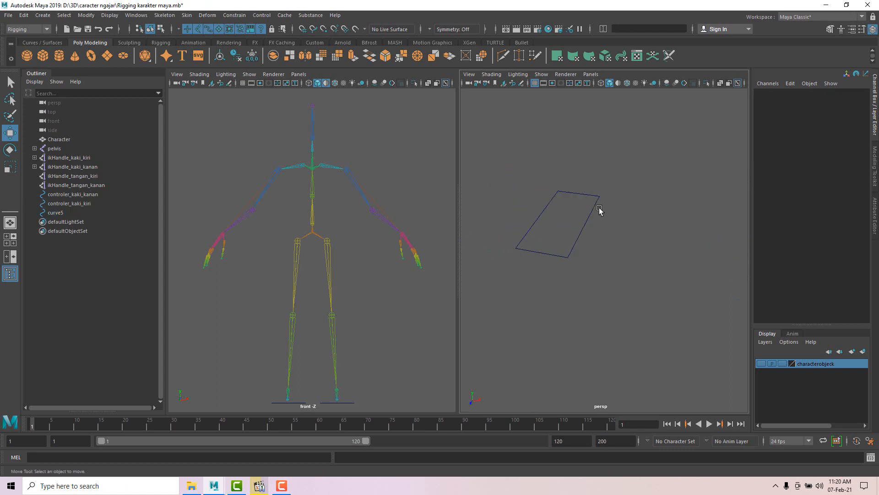
pyautogui.click(579, 227)
pyautogui.keyDown('alt'); pyautogui.moveTo(581, 231); pyautogui.dragTo(565, 244); pyautogui.keyUp('alt')
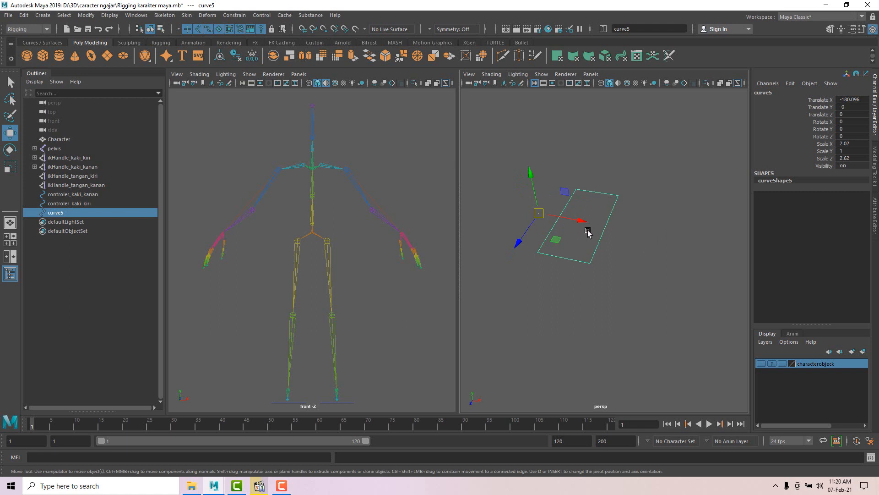
pyautogui.keyDown('alt'); pyautogui.moveTo(588, 232); pyautogui.dragTo(566, 240, button='middle'); pyautogui.keyUp('alt')
pyautogui.scroll(-5, 572, 230)
pyautogui.scroll(5, 549, 234)
pyautogui.click(594, 245)
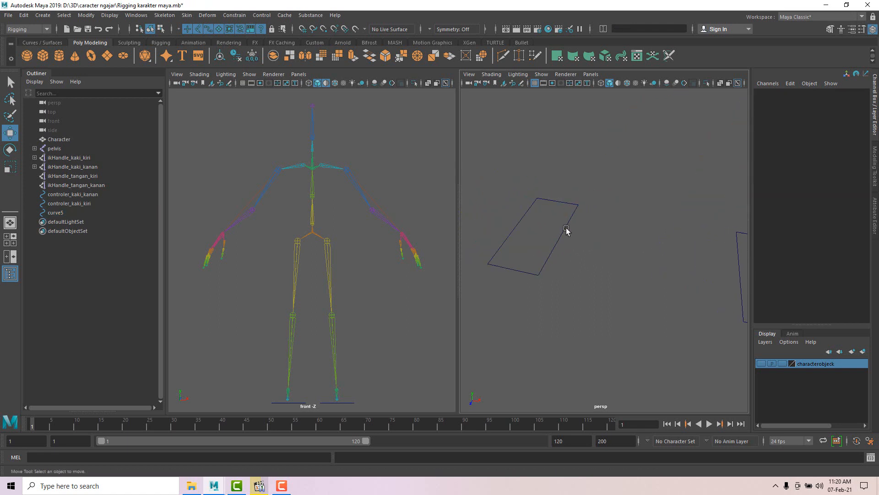
pyautogui.click(567, 231)
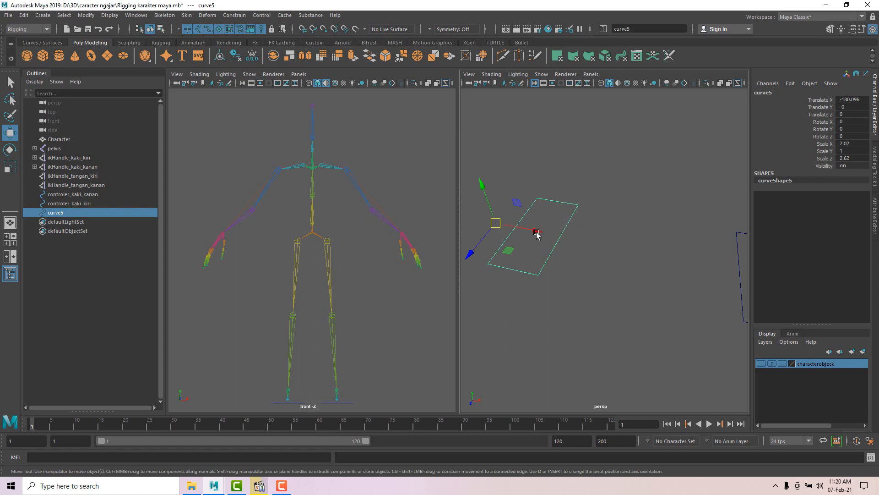
pyautogui.click(632, 209)
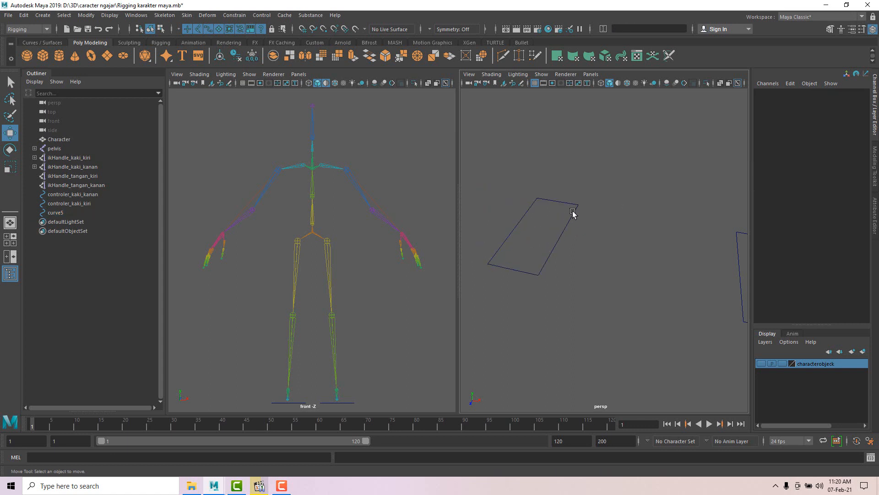
# Center the pivot of curve5 on the rectangle
pyautogui.click(573, 212)
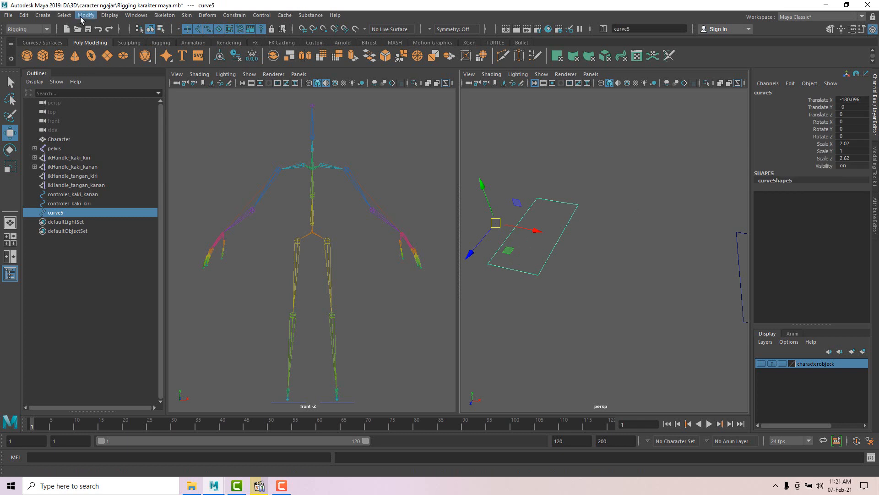
pyautogui.click(108, 16)
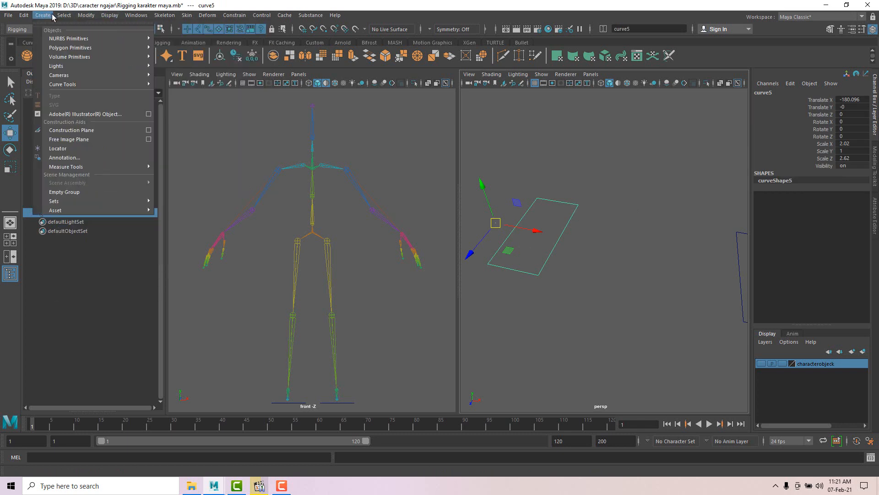
pyautogui.moveTo(90, 20)
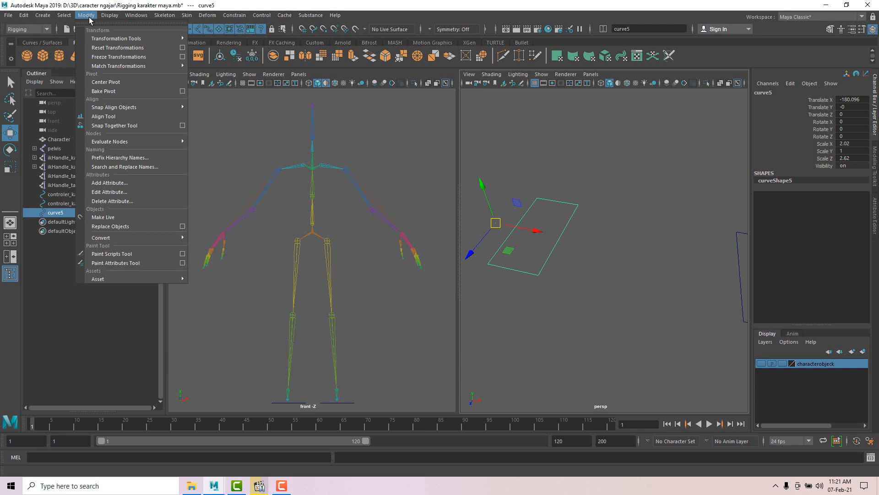
pyautogui.click(105, 84)
pyautogui.click(557, 225)
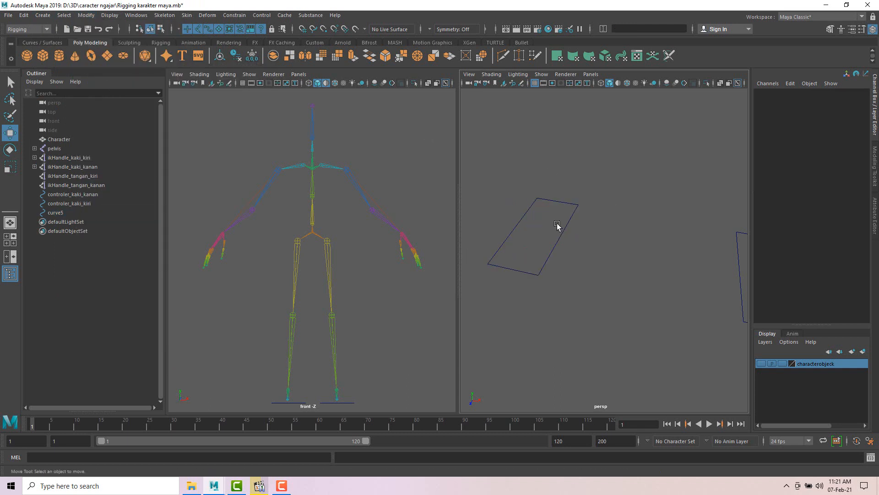
pyautogui.click(557, 245)
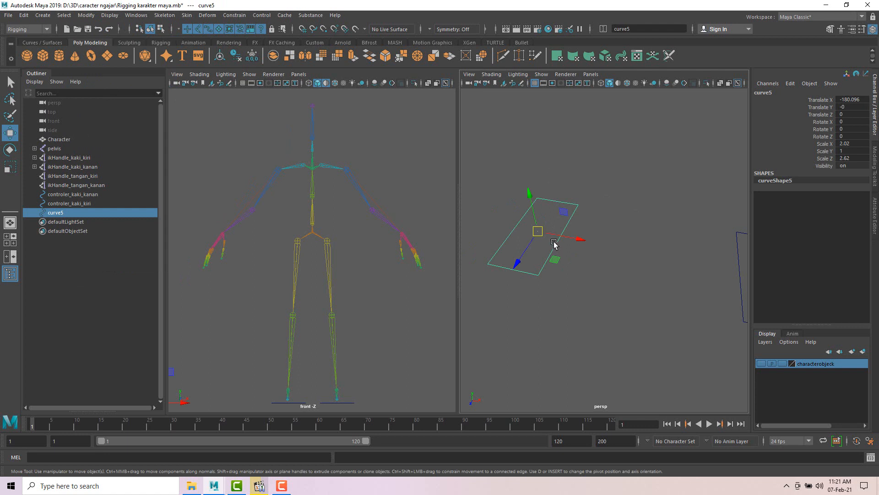
# Duplicate curve5 along the X axis, placing the copy at about Translate X -217
pyautogui.scroll(-5, 554, 243)
pyautogui.keyDown('alt'); pyautogui.moveTo(595, 199); pyautogui.dragTo(521, 198, button='middle'); pyautogui.keyUp('alt')
pyautogui.scroll(-3, 523, 197)
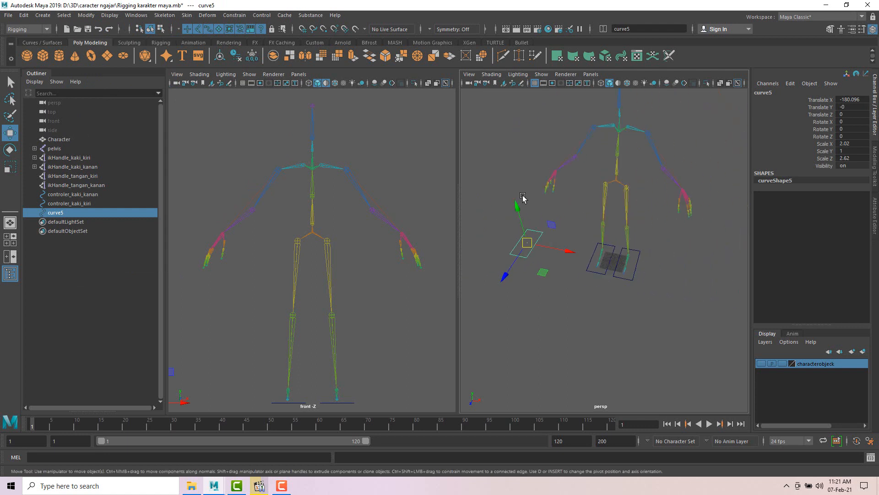
pyautogui.keyDown('alt'); pyautogui.moveTo(541, 223); pyautogui.dragTo(553, 200); pyautogui.keyUp('alt')
pyautogui.keyDown('alt'); pyautogui.moveTo(550, 220); pyautogui.dragTo(611, 225, button='middle'); pyautogui.keyUp('alt')
pyautogui.scroll(4, 579, 234)
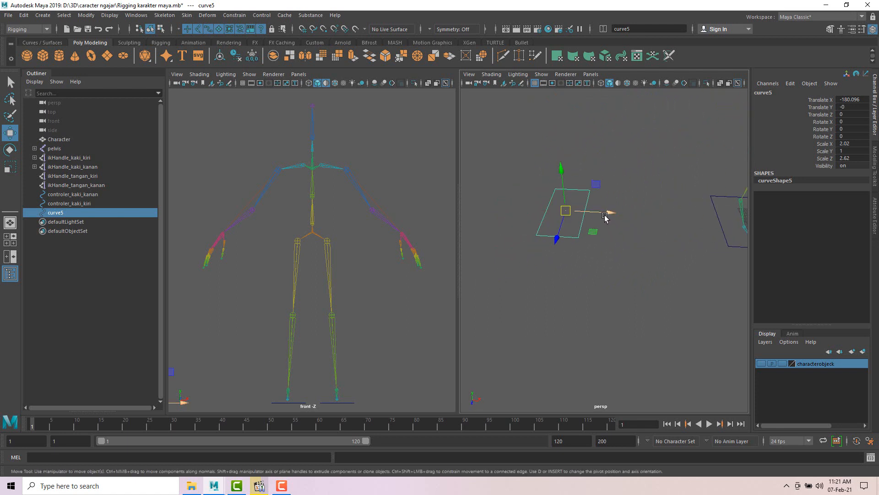
pyautogui.keyDown('shift'); pyautogui.moveTo(602, 213); pyautogui.dragTo(533, 218); pyautogui.keyUp('shift')
pyautogui.scroll(-5, 591, 194)
pyautogui.keyDown('alt'); pyautogui.moveTo(590, 196); pyautogui.dragTo(564, 187); pyautogui.keyUp('alt')
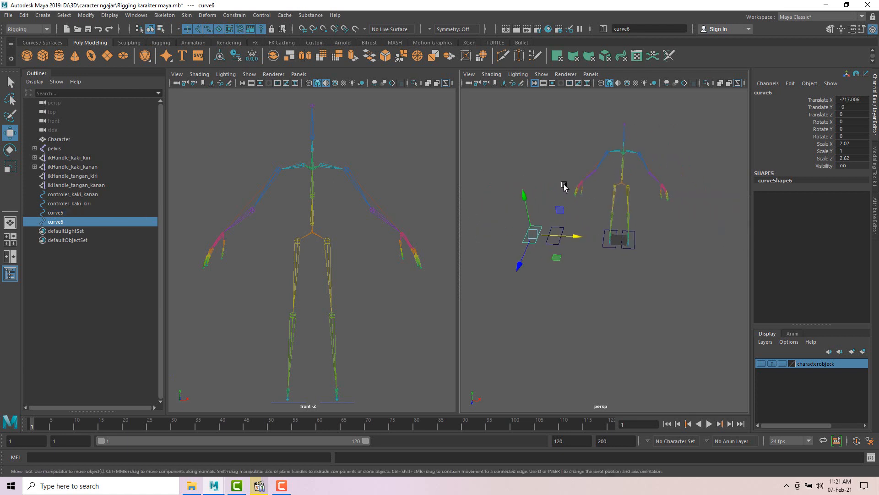
# Move curve5 near the left hand at about X -34, Y 96.3, and curve6 to the right hand at about X -132, Y 95.1
pyautogui.click(556, 246)
pyautogui.keyDown('alt'); pyautogui.moveTo(557, 245); pyautogui.dragTo(655, 164); pyautogui.keyUp('alt')
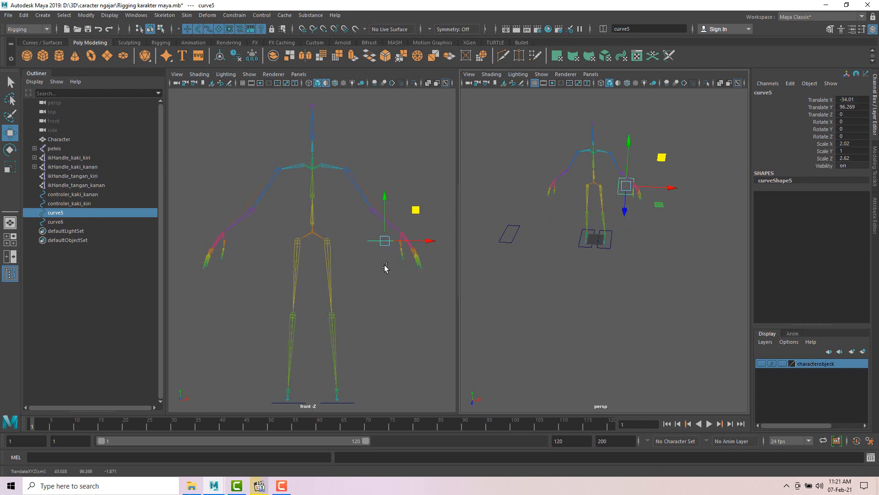
pyautogui.click(513, 236)
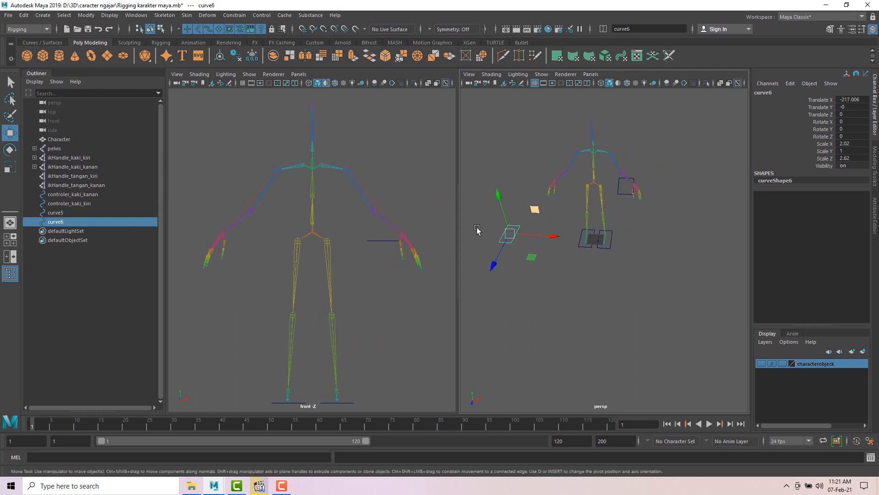
pyautogui.scroll(-2, 293, 341)
pyautogui.moveTo(185, 332); pyautogui.dragTo(286, 219)
pyautogui.keyDown('alt'); pyautogui.moveTo(590, 227); pyautogui.dragTo(654, 243); pyautogui.keyUp('alt')
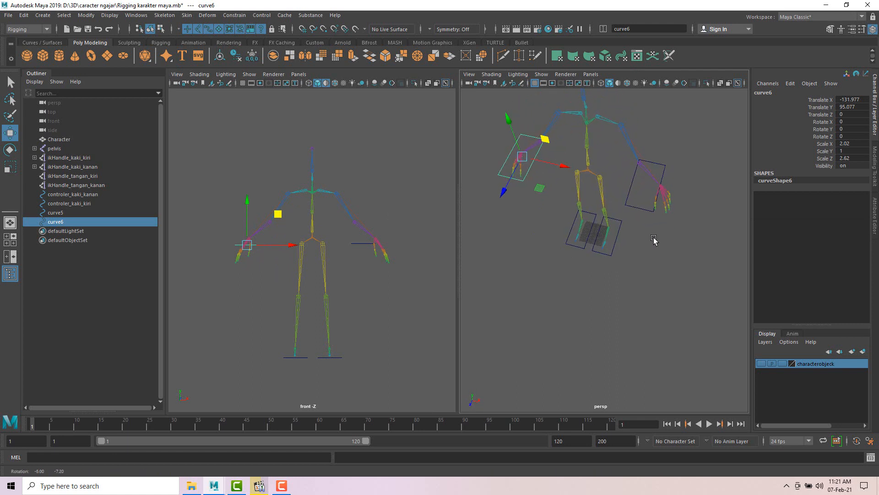
# Scale curve5 and curve6 together to about Scale X 2.418 and Scale Z 1.243 to fit the hands
pyautogui.keyDown('shift'); pyautogui.click(640, 210); pyautogui.keyUp('shift')
pyautogui.moveTo(639, 210)
pyautogui.keyDown('alt'); pyautogui.mouseDown()
pyautogui.moveTo(624, 225)
pyautogui.moveTo(643, 213)
pyautogui.mouseUp(); pyautogui.keyUp('alt')
pyautogui.press('e')
pyautogui.press('r')
pyautogui.keyDown('alt'); pyautogui.moveTo(631, 256); pyautogui.dragTo(647, 262); pyautogui.keyUp('alt')
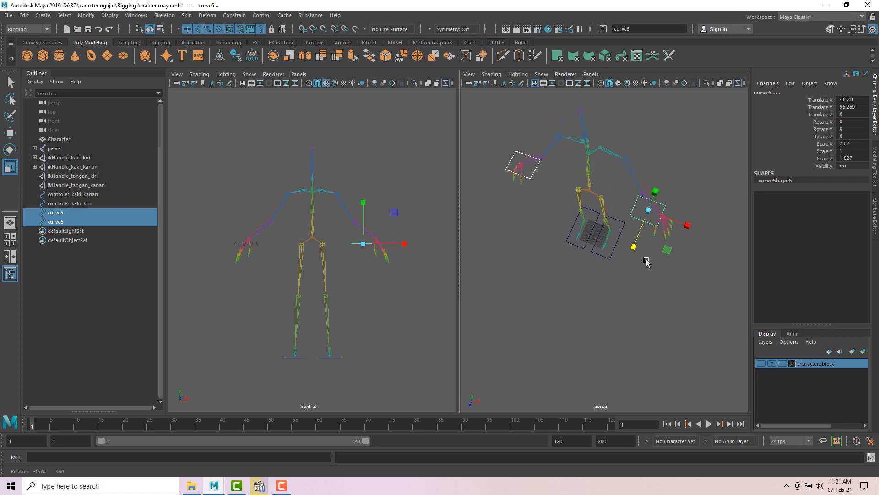
pyautogui.keyDown('alt'); pyautogui.moveTo(667, 218); pyautogui.dragTo(640, 237, button='middle'); pyautogui.keyUp('alt')
pyautogui.scroll(4, 639, 237)
pyautogui.moveTo(672, 238)
pyautogui.mouseDown()
pyautogui.moveTo(670, 230)
pyautogui.moveTo(681, 234)
pyautogui.mouseUp()
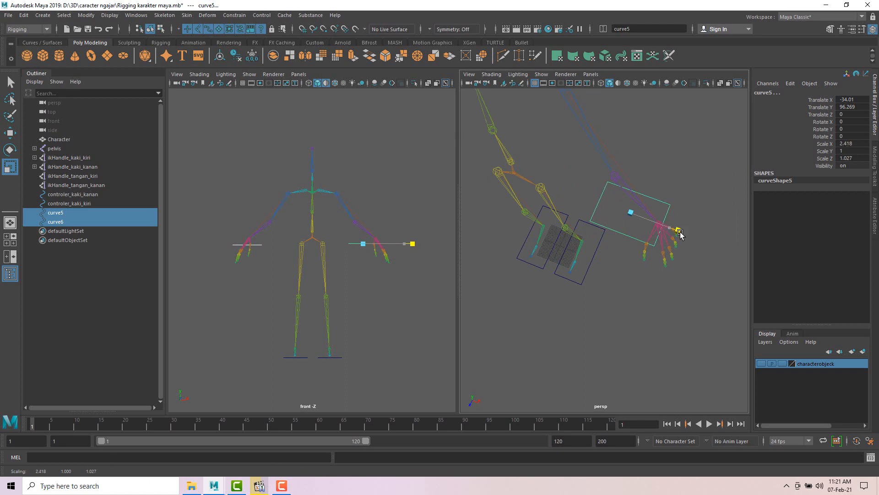
pyautogui.keyDown('alt'); pyautogui.moveTo(673, 235); pyautogui.dragTo(646, 301); pyautogui.keyUp('alt')
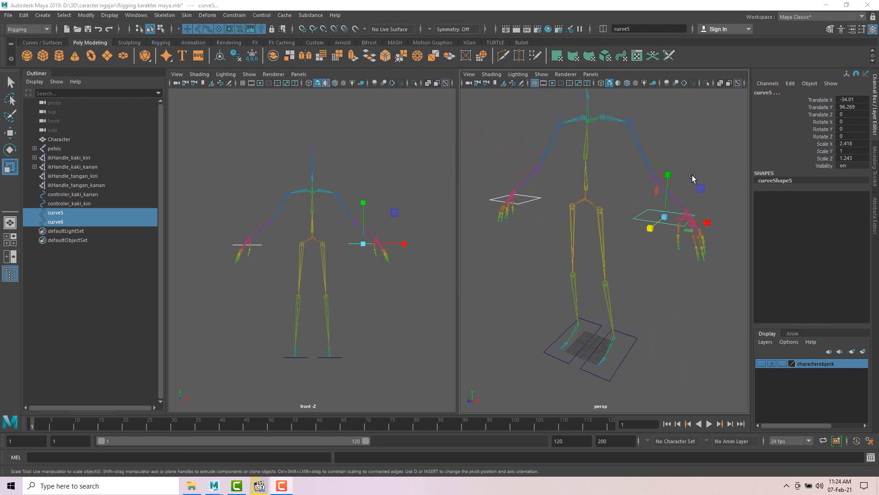
# Move curve5's pivot onto the middle of its edge nearest the body, using grid snapping
pyautogui.keyDown('alt'); pyautogui.moveTo(692, 177); pyautogui.dragTo(675, 202); pyautogui.keyUp('alt')
pyautogui.scroll(4, 676, 202)
pyautogui.keyDown('alt'); pyautogui.moveTo(676, 202); pyautogui.dragTo(662, 191, button='middle'); pyautogui.keyUp('alt')
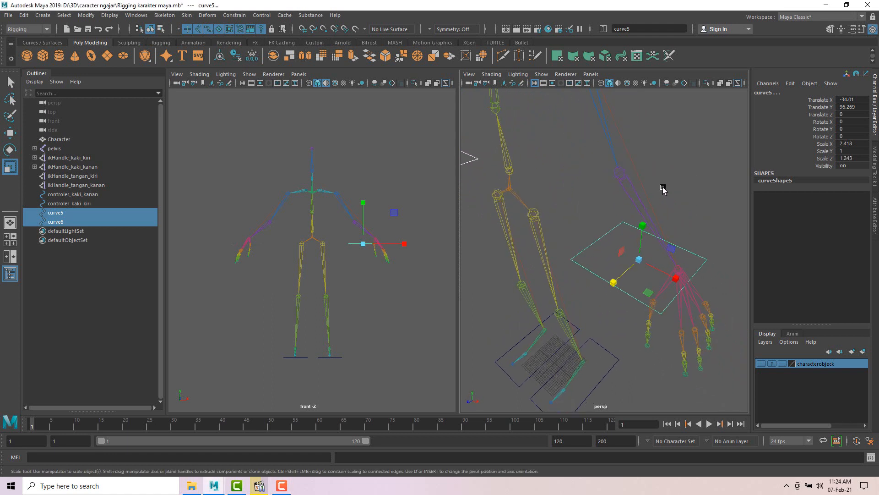
pyautogui.press('w')
pyautogui.click(678, 199)
pyautogui.click(606, 234)
pyautogui.keyDown('alt'); pyautogui.moveTo(606, 235); pyautogui.dragTo(620, 261, button='middle'); pyautogui.keyUp('alt')
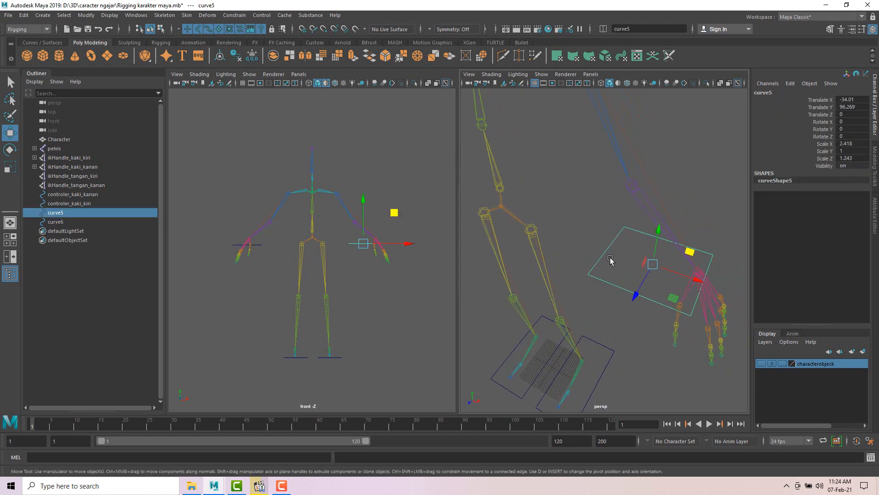
pyautogui.keyDown('alt'); pyautogui.moveTo(611, 248); pyautogui.dragTo(619, 259); pyautogui.keyUp('alt')
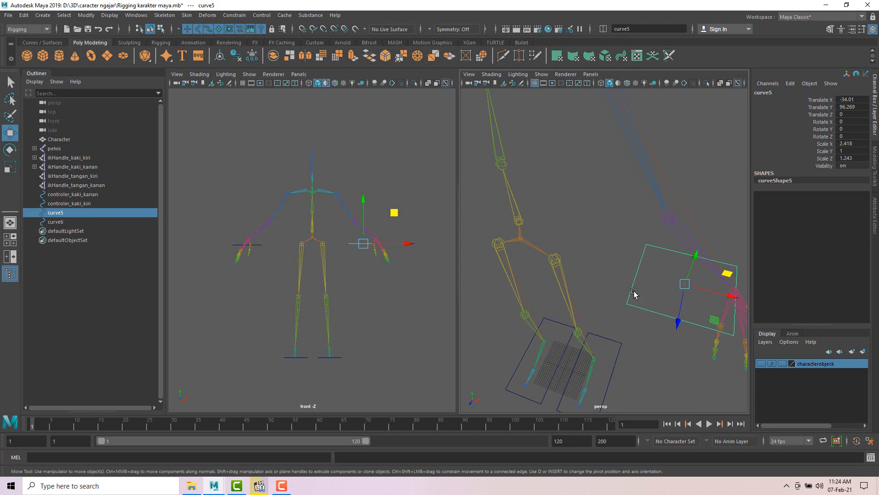
pyautogui.keyDown('alt'); pyautogui.moveTo(640, 255); pyautogui.dragTo(637, 254, button='middle'); pyautogui.keyUp('alt')
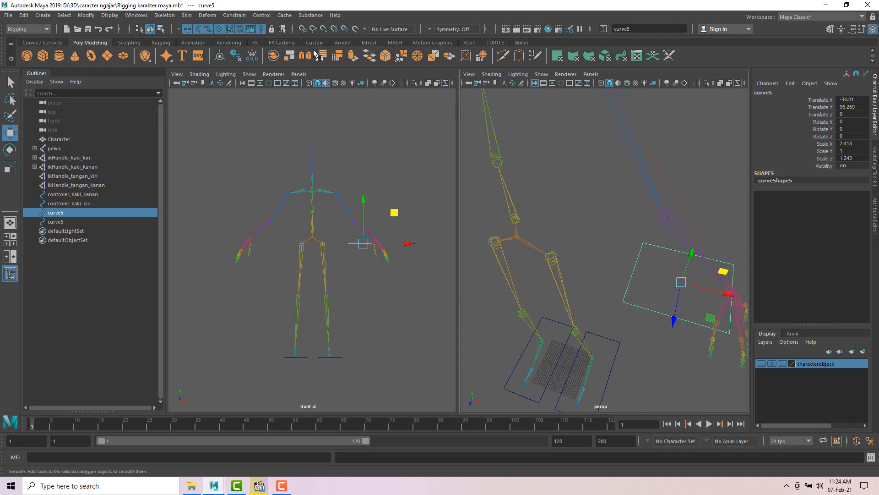
pyautogui.click(303, 30)
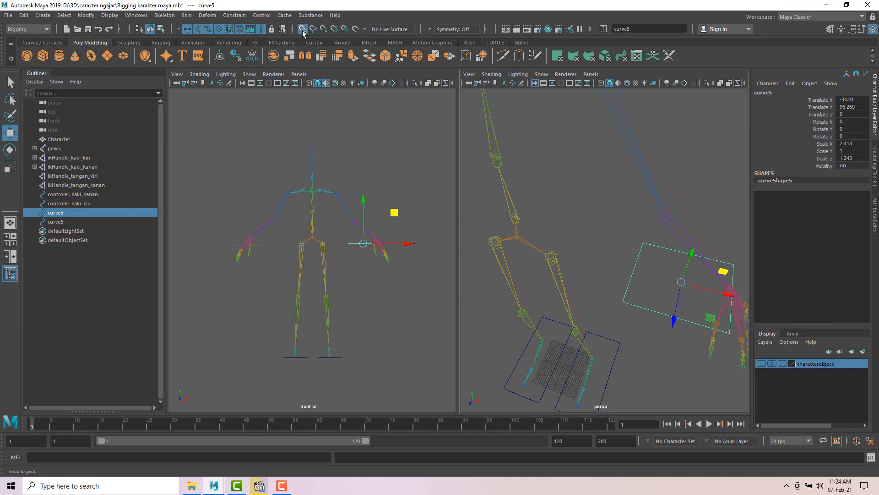
pyautogui.moveTo(682, 282); pyautogui.dragTo(633, 280)
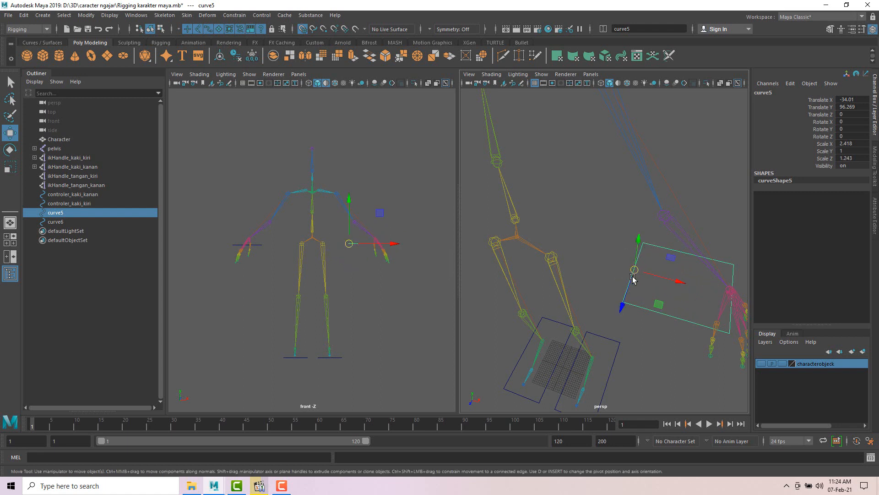
# Move curve6's pivot onto the middle of its edge nearest the body, and turn grid snapping off
pyautogui.keyDown('alt'); pyautogui.moveTo(640, 259); pyautogui.dragTo(598, 241); pyautogui.keyUp('alt')
pyautogui.click(615, 223)
pyautogui.press('f')
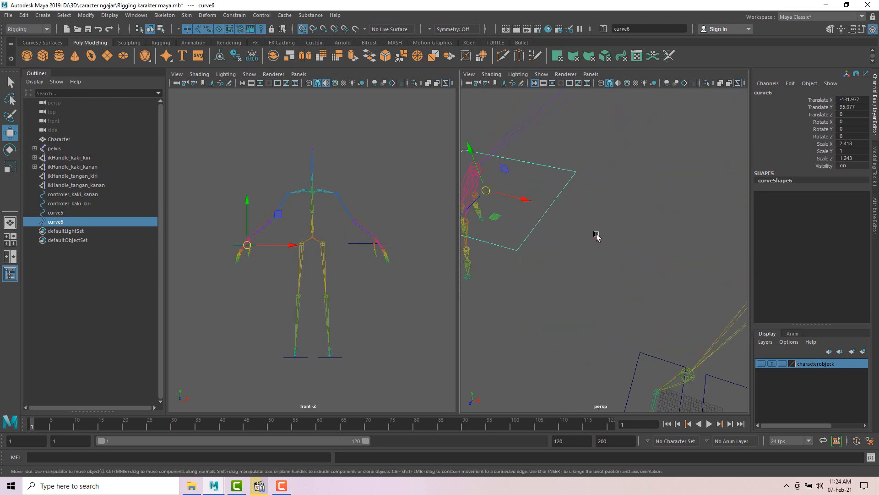
pyautogui.click(302, 31)
pyautogui.moveTo(575, 230); pyautogui.dragTo(606, 236)
pyautogui.keyDown('alt'); pyautogui.moveTo(662, 222); pyautogui.dragTo(670, 236); pyautogui.keyUp('alt')
pyautogui.moveTo(645, 301); pyautogui.dragTo(618, 297)
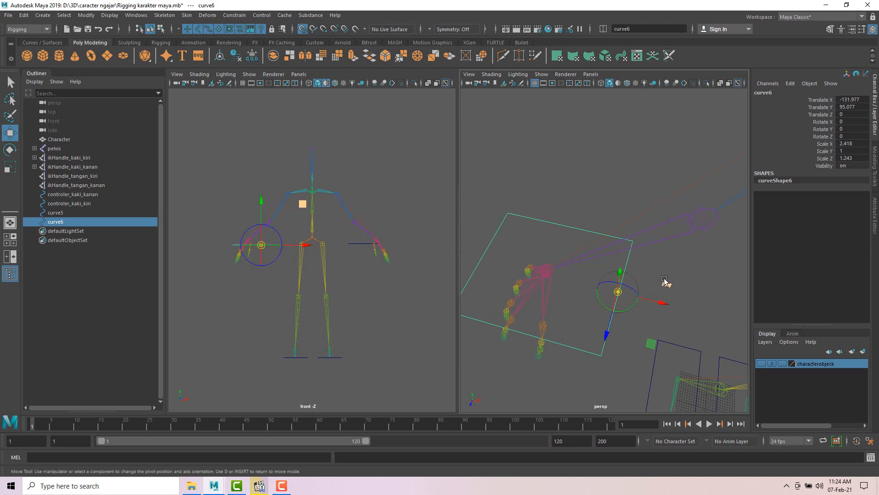
pyautogui.click(304, 30)
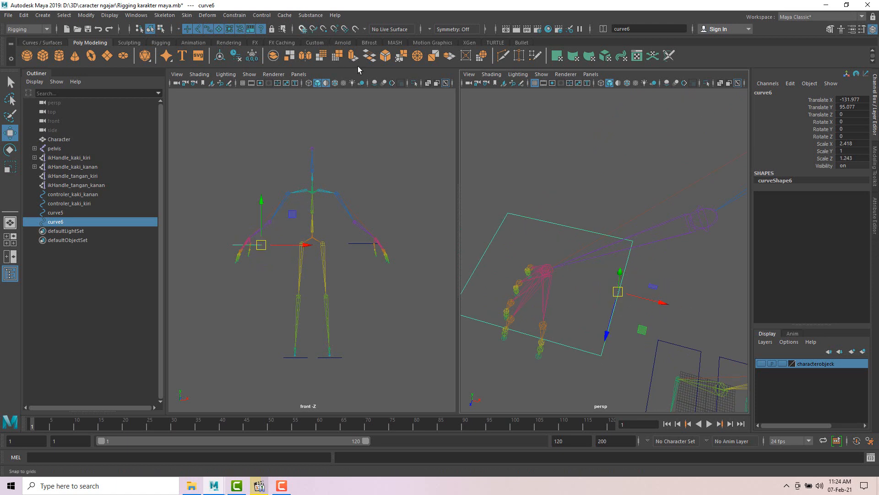
# Move curve5 with point snapping so its pivot sits on the left wrist at ikHandle_tangan_kiri
pyautogui.moveTo(573, 183)
pyautogui.keyDown('alt'); pyautogui.mouseDown()
pyautogui.moveTo(520, 138)
pyautogui.moveTo(586, 185)
pyautogui.mouseUp(); pyautogui.keyUp('alt')
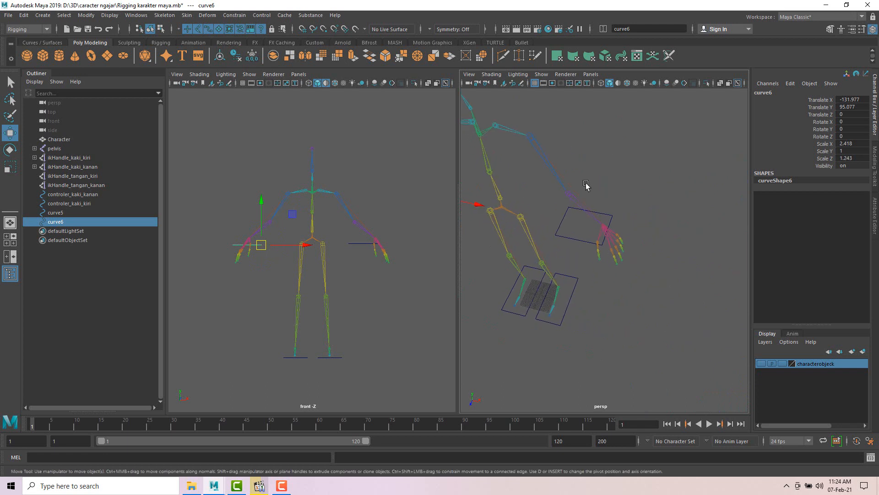
pyautogui.click(559, 231)
pyautogui.keyDown('alt'); pyautogui.moveTo(558, 232); pyautogui.dragTo(631, 165); pyautogui.keyUp('alt')
pyautogui.moveTo(564, 194); pyautogui.dragTo(532, 221)
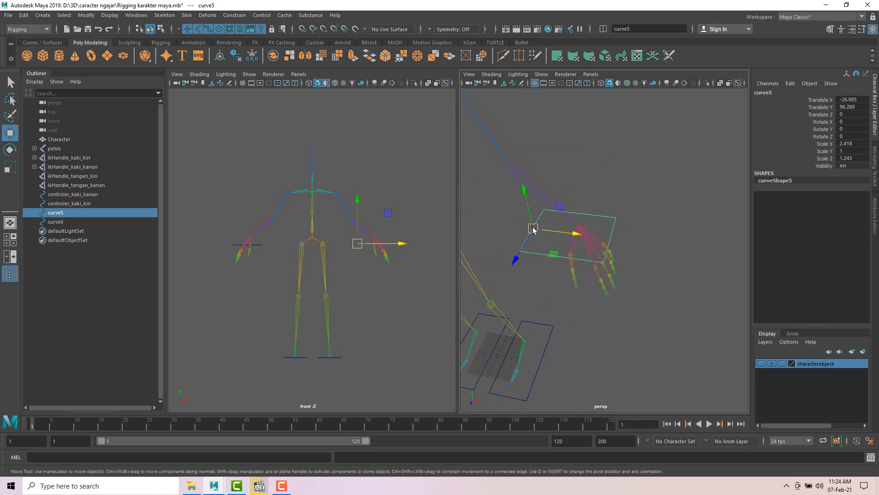
pyautogui.click(580, 227)
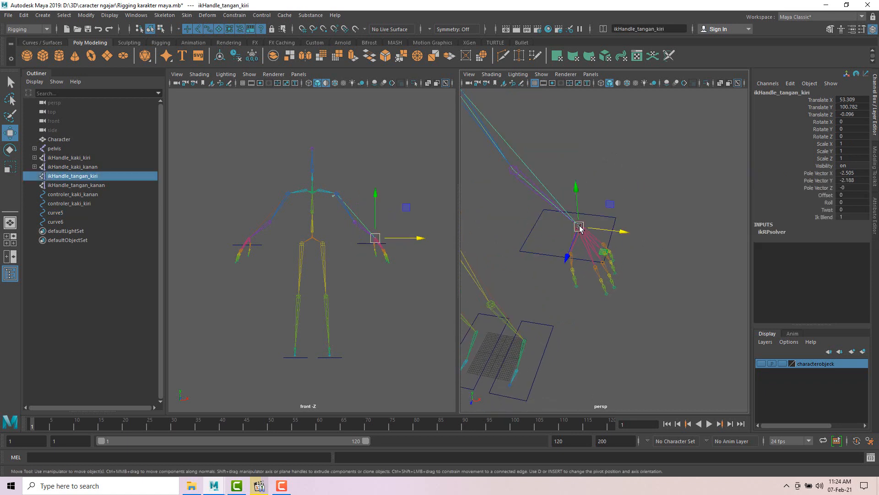
pyautogui.click(524, 254)
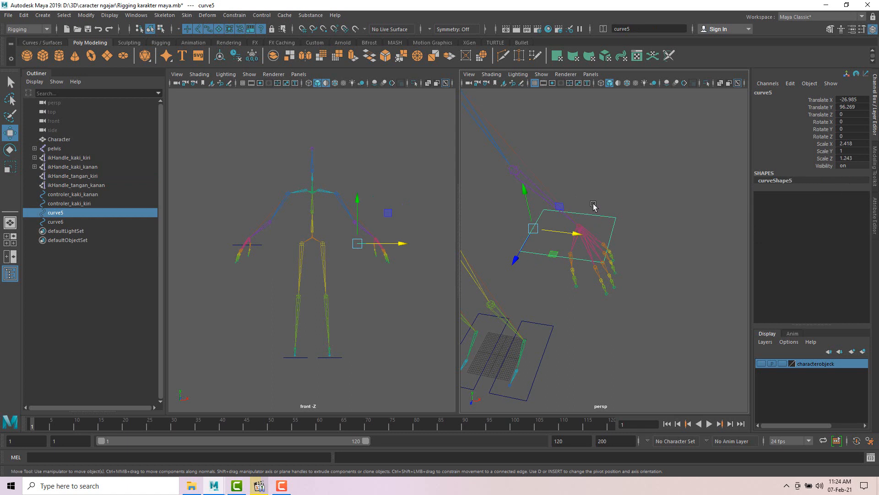
pyautogui.click(324, 29)
pyautogui.moveTo(533, 230); pyautogui.dragTo(569, 230)
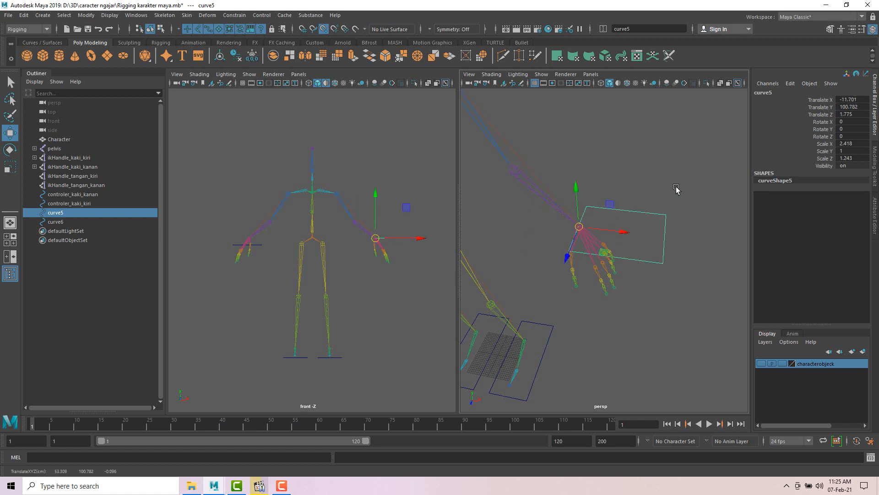
# Snap curve6 onto the right wrist joint by its pivot, using point snapping
pyautogui.moveTo(677, 190)
pyautogui.keyDown('alt'); pyautogui.mouseDown()
pyautogui.moveTo(629, 191)
pyautogui.moveTo(680, 186)
pyautogui.mouseUp(); pyautogui.keyUp('alt')
pyautogui.scroll(-6, 641, 192)
pyautogui.scroll(5, 575, 237)
pyautogui.keyDown('alt'); pyautogui.moveTo(533, 209); pyautogui.dragTo(604, 238, button='middle'); pyautogui.keyUp('alt')
pyautogui.click(571, 226)
pyautogui.moveTo(576, 216); pyautogui.dragTo(543, 202)
pyautogui.keyDown('alt'); pyautogui.moveTo(557, 233); pyautogui.dragTo(583, 222); pyautogui.keyUp('alt')
pyautogui.keyDown('alt'); pyautogui.moveTo(715, 217); pyautogui.dragTo(581, 208, button='middle'); pyautogui.keyUp('alt')
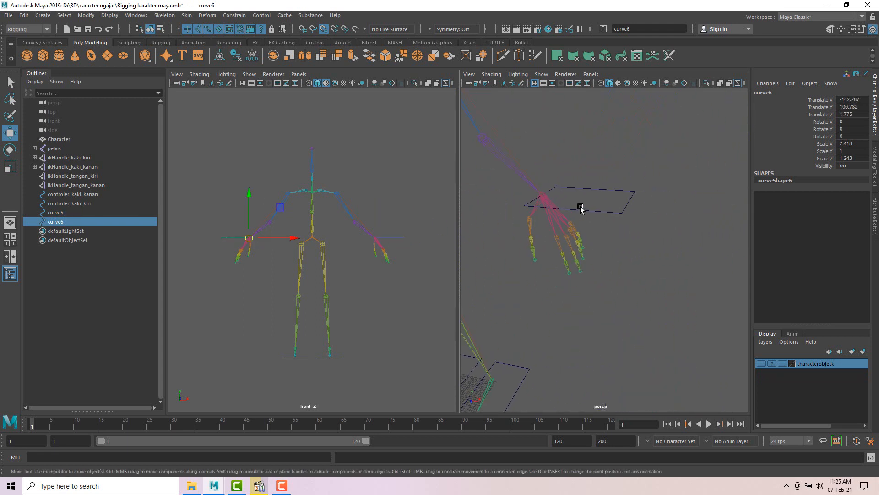
# Select curve5 at the left wrist for rotating, with the left hand framed close up in the front view
pyautogui.click(613, 218)
pyautogui.click(614, 212)
pyautogui.keyDown('alt'); pyautogui.moveTo(613, 212); pyautogui.dragTo(632, 231); pyautogui.keyUp('alt')
pyautogui.scroll(3, 383, 255)
pyautogui.keyDown('alt'); pyautogui.moveTo(395, 255); pyautogui.dragTo(281, 251, button='middle'); pyautogui.keyUp('alt')
pyautogui.scroll(2, 362, 245)
pyautogui.keyDown('alt'); pyautogui.moveTo(385, 238); pyautogui.dragTo(359, 241, button='middle'); pyautogui.keyUp('alt')
pyautogui.scroll(3, 358, 241)
pyautogui.press('e')
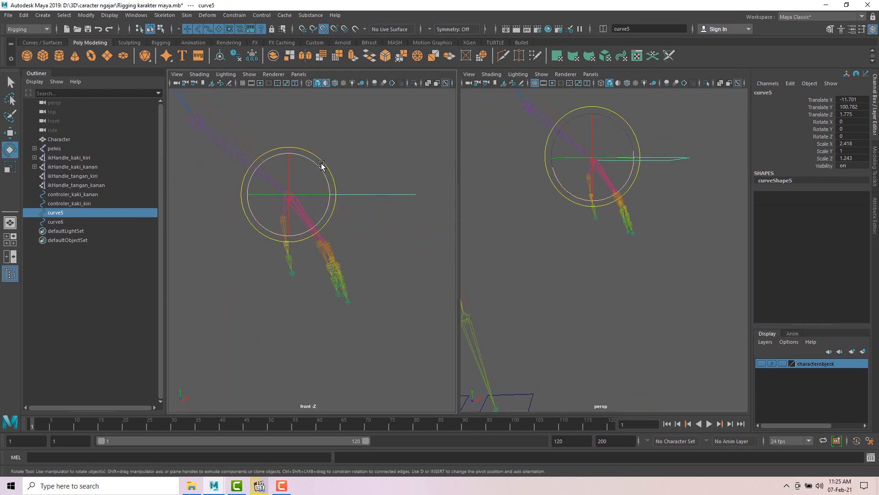
pyautogui.moveTo(307, 159); pyautogui.dragTo(344, 191)
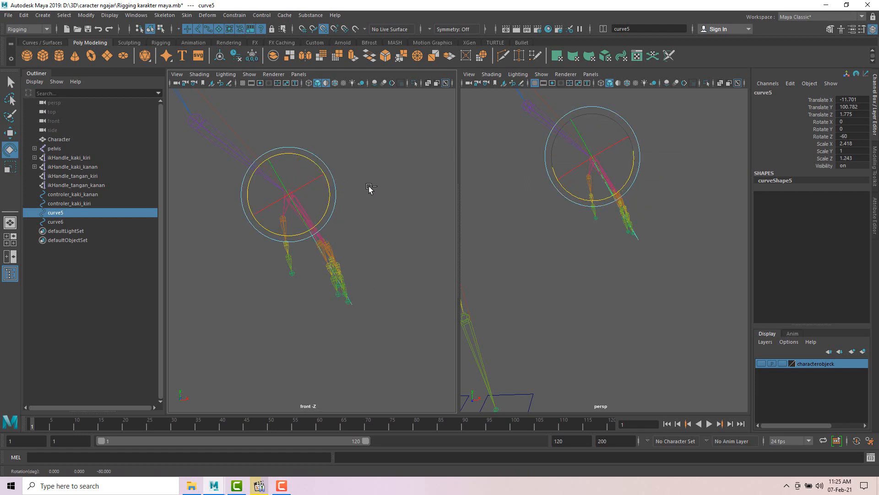
pyautogui.hotkey('ctrl', 'z')
pyautogui.click(383, 169)
pyautogui.click(359, 195)
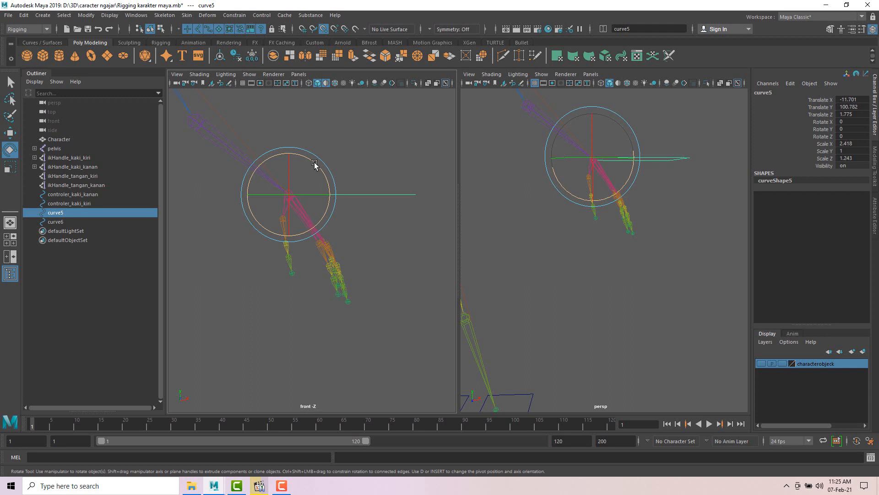
pyautogui.moveTo(315, 165); pyautogui.dragTo(318, 173)
pyautogui.hotkey('ctrl', 'z')
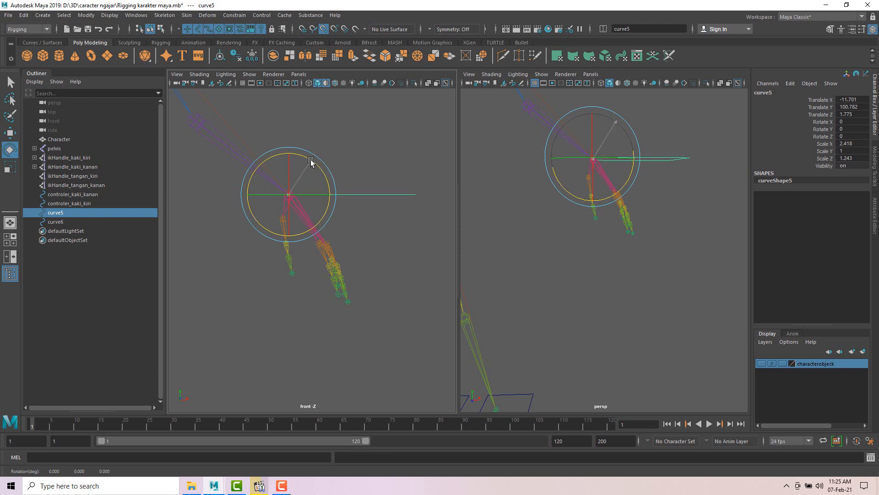
# Rotate curve5 to -60 degrees about Z so it lies along the left hand
pyautogui.moveTo(310, 163); pyautogui.dragTo(336, 185)
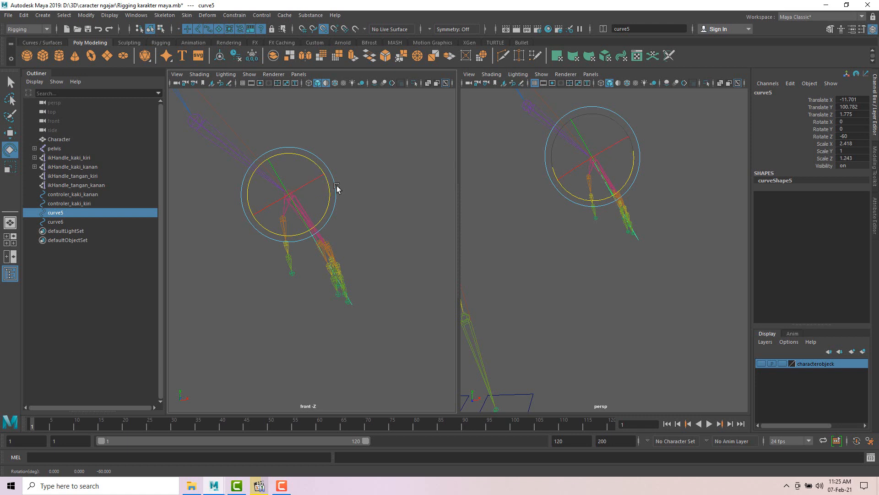
pyautogui.scroll(-3, 337, 187)
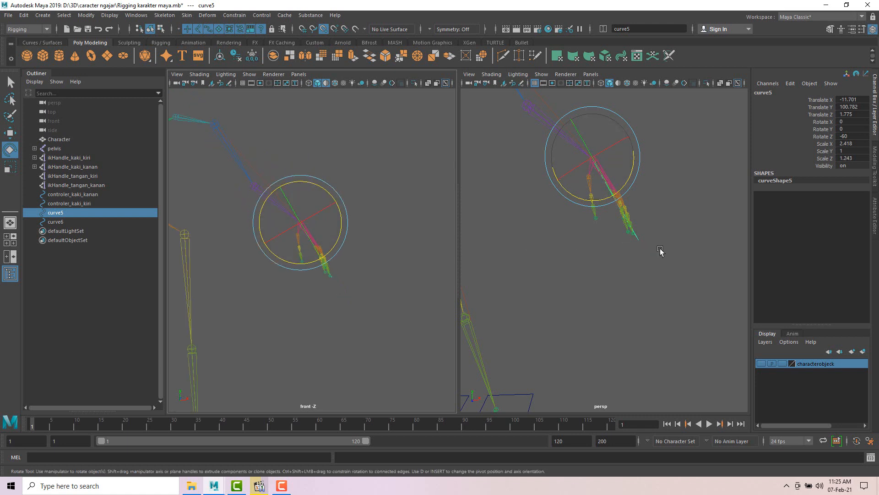
# Rotate curve6 to 60 degrees about Z so it lies along the right hand
pyautogui.keyDown('alt'); pyautogui.moveTo(658, 248); pyautogui.dragTo(488, 215); pyautogui.keyUp('alt')
pyautogui.keyDown('alt'); pyautogui.moveTo(511, 233); pyautogui.dragTo(534, 232, button='middle'); pyautogui.keyUp('alt')
pyautogui.keyDown('alt'); pyautogui.moveTo(247, 217); pyautogui.dragTo(345, 230, button='middle'); pyautogui.keyUp('alt')
pyautogui.click(267, 213)
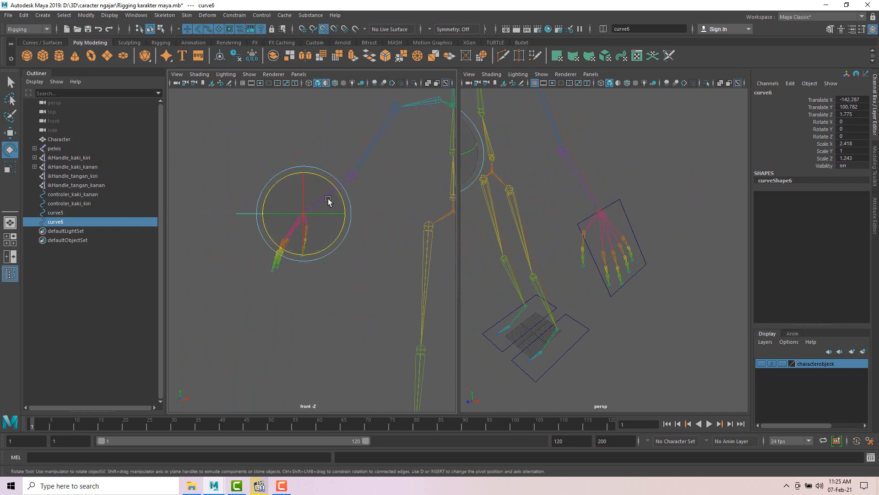
pyautogui.moveTo(325, 181); pyautogui.dragTo(283, 174)
pyautogui.keyDown('alt'); pyautogui.moveTo(471, 225); pyautogui.dragTo(609, 209); pyautogui.keyUp('alt')
pyautogui.keyDown('alt'); pyautogui.click(428, 205); pyautogui.keyUp('alt')
pyautogui.keyDown('alt'); pyautogui.moveTo(351, 211); pyautogui.dragTo(295, 210, button='middle'); pyautogui.keyUp('alt')
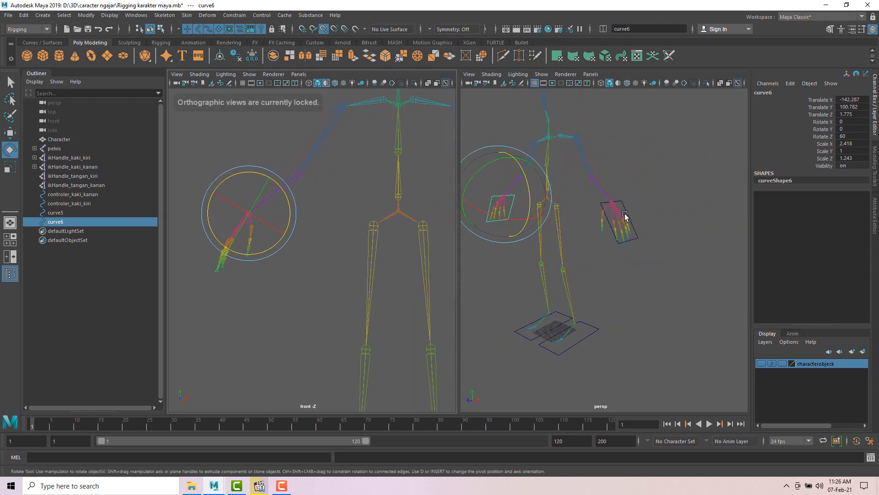
pyautogui.keyDown('alt'); pyautogui.moveTo(625, 216); pyautogui.dragTo(615, 219); pyautogui.keyUp('alt')
pyautogui.click(612, 214)
pyautogui.scroll(5, 603, 211)
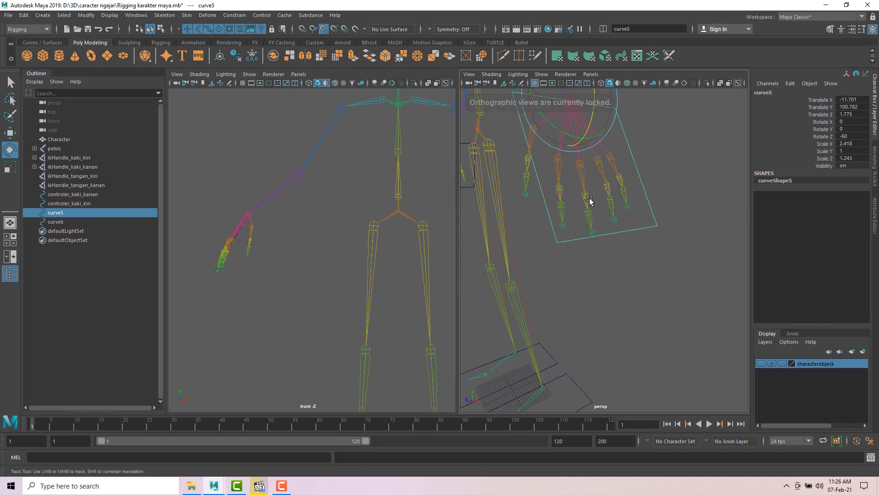
pyautogui.keyDown('alt'); pyautogui.moveTo(589, 202); pyautogui.dragTo(596, 233, button='middle'); pyautogui.keyUp('alt')
pyautogui.moveTo(591, 220); pyautogui.dragTo(590, 219)
pyautogui.hotkey('ctrl', 'z')
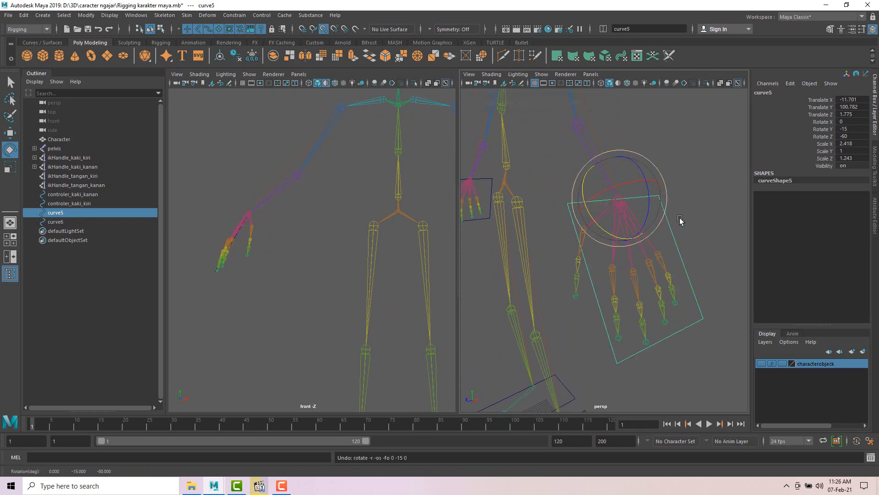
# Examine from several angles how curve5 and curve6 line up with the two hands
pyautogui.keyDown('alt'); pyautogui.moveTo(715, 221); pyautogui.dragTo(668, 211); pyautogui.keyUp('alt')
pyautogui.keyDown('alt'); pyautogui.moveTo(608, 216); pyautogui.dragTo(674, 208); pyautogui.keyUp('alt')
pyautogui.scroll(-5, 640, 224)
pyautogui.click(680, 196)
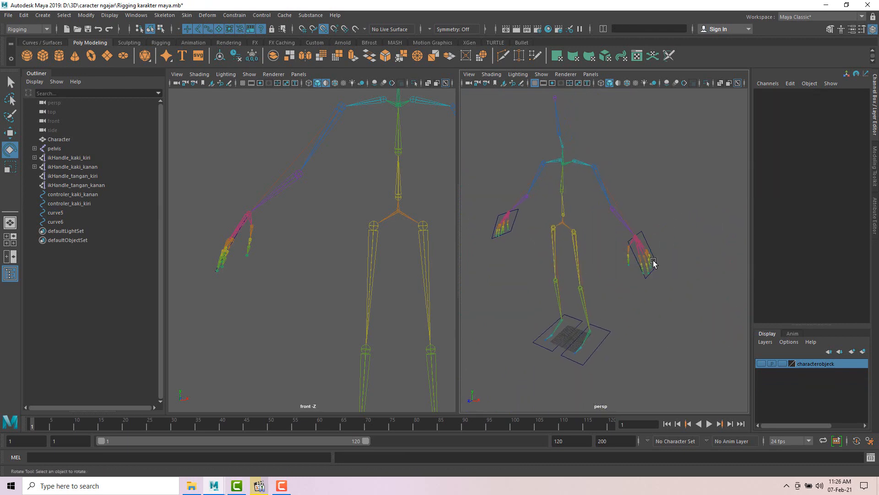
pyautogui.click(647, 242)
pyautogui.keyDown('alt'); pyautogui.moveTo(639, 241); pyautogui.dragTo(594, 240); pyautogui.keyUp('alt')
pyautogui.click(512, 256)
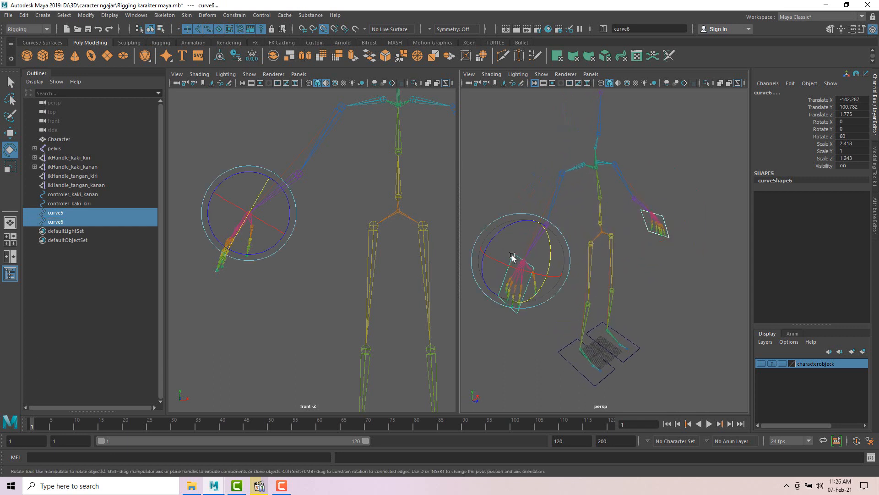
pyautogui.click(660, 263)
# Freeze the transformations of curve5 and check its channel values
pyautogui.click(644, 223)
pyautogui.keyDown('alt'); pyautogui.moveTo(644, 223); pyautogui.dragTo(733, 147); pyautogui.keyUp('alt')
pyautogui.press('w')
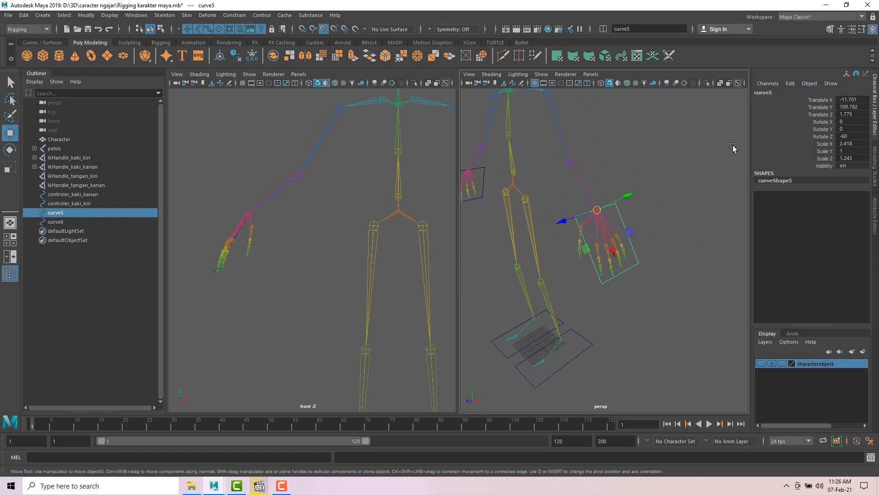
pyautogui.keyDown('alt'); pyautogui.moveTo(630, 207); pyautogui.dragTo(652, 205); pyautogui.keyUp('alt')
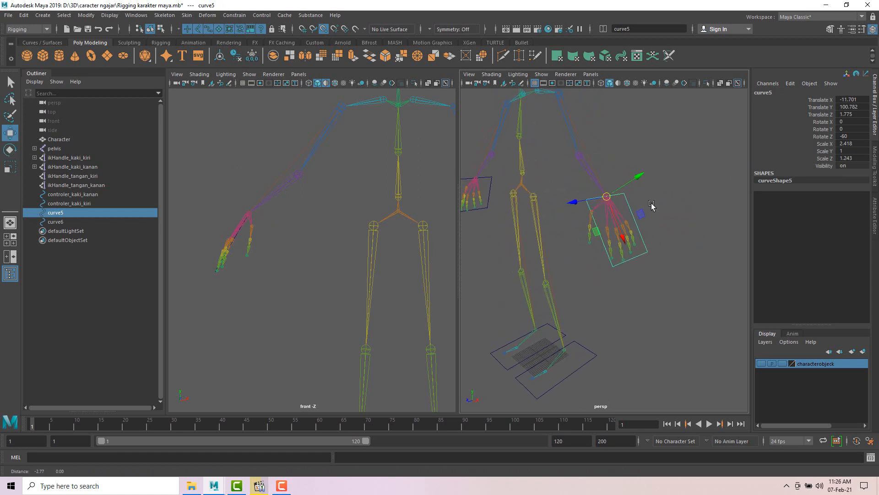
pyautogui.click(87, 15)
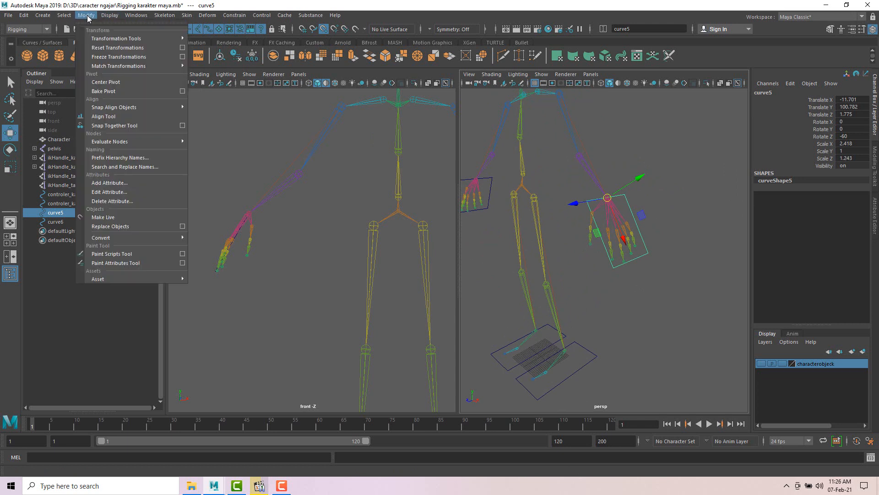
pyautogui.click(104, 57)
pyautogui.keyDown('alt'); pyautogui.moveTo(696, 161); pyautogui.dragTo(723, 158); pyautogui.keyUp('alt')
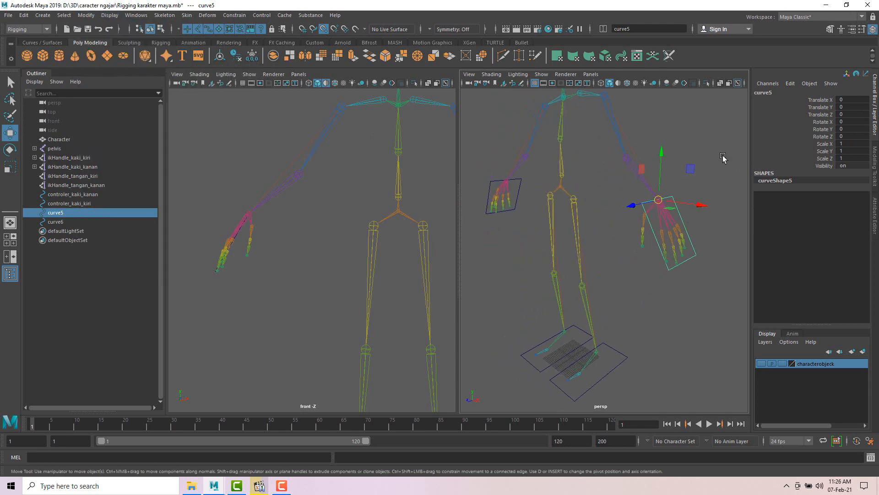
pyautogui.moveTo(852, 114); pyautogui.dragTo(818, 183)
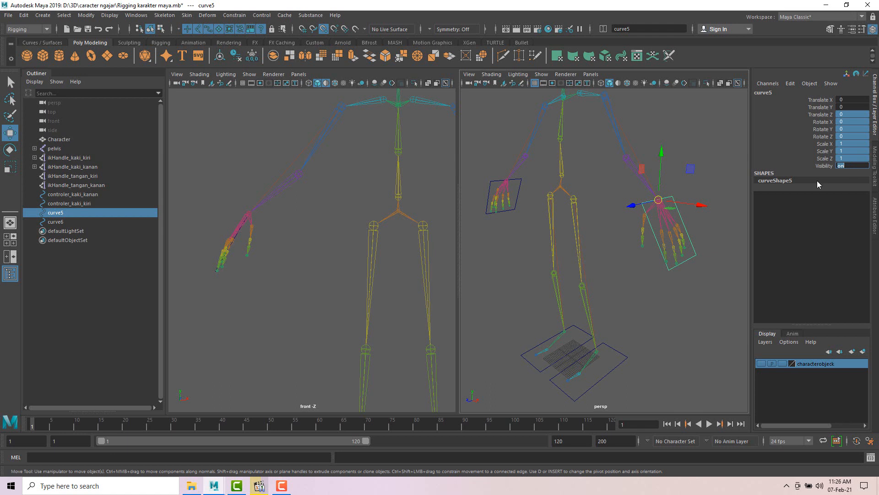
# Freeze the transformations of curve6 at the right hand
pyautogui.click(519, 196)
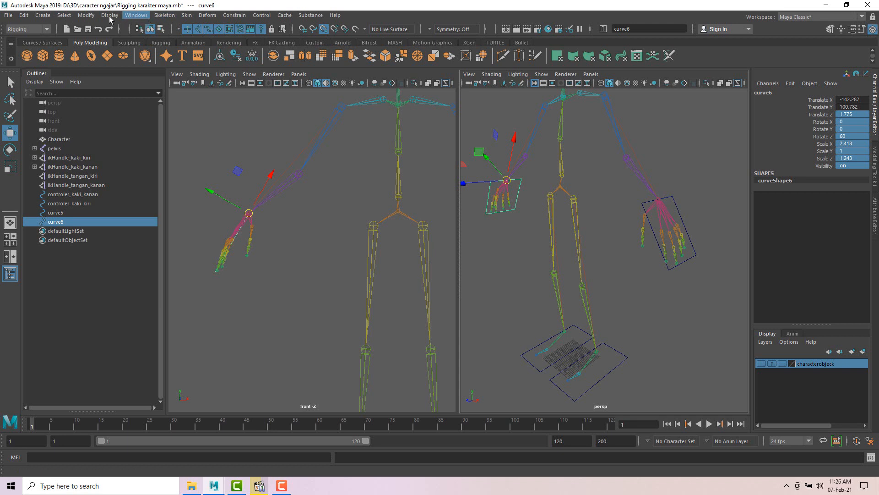
pyautogui.click(86, 16)
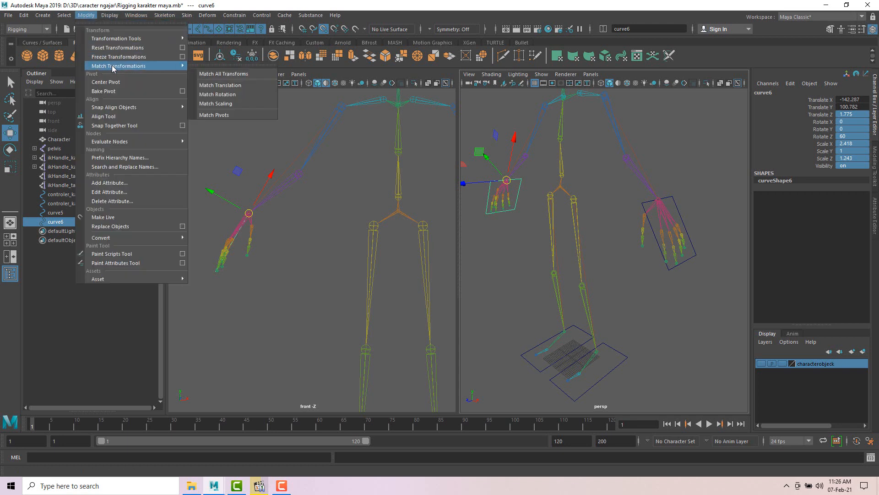
pyautogui.click(115, 57)
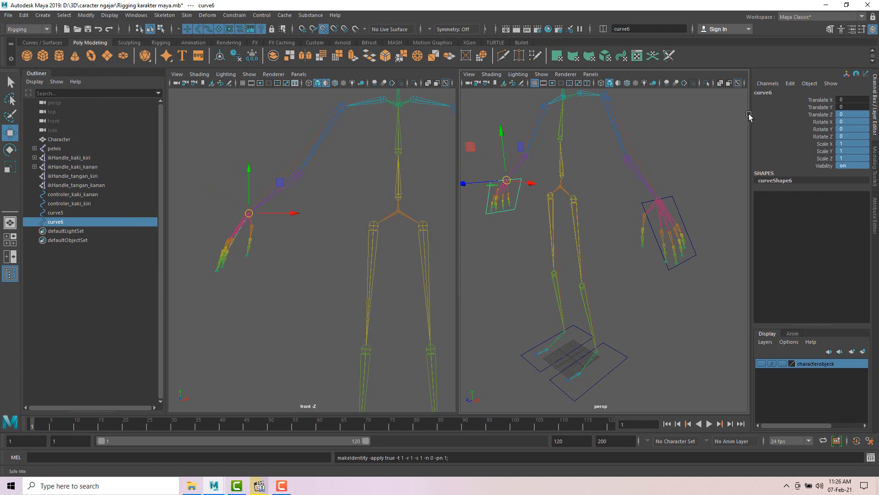
# Try moving ikHandle_tangan_kiri along Y to test the left arm, and undo the move
pyautogui.keyDown('alt'); pyautogui.moveTo(609, 256); pyautogui.dragTo(660, 214); pyautogui.keyUp('alt')
pyautogui.click(658, 212)
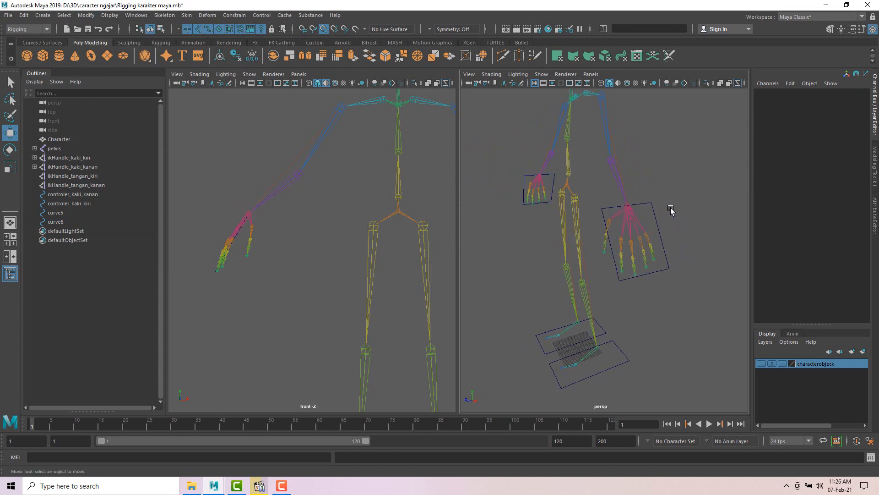
pyautogui.click(653, 215)
pyautogui.keyDown('alt'); pyautogui.moveTo(658, 210); pyautogui.dragTo(655, 187); pyautogui.keyUp('alt')
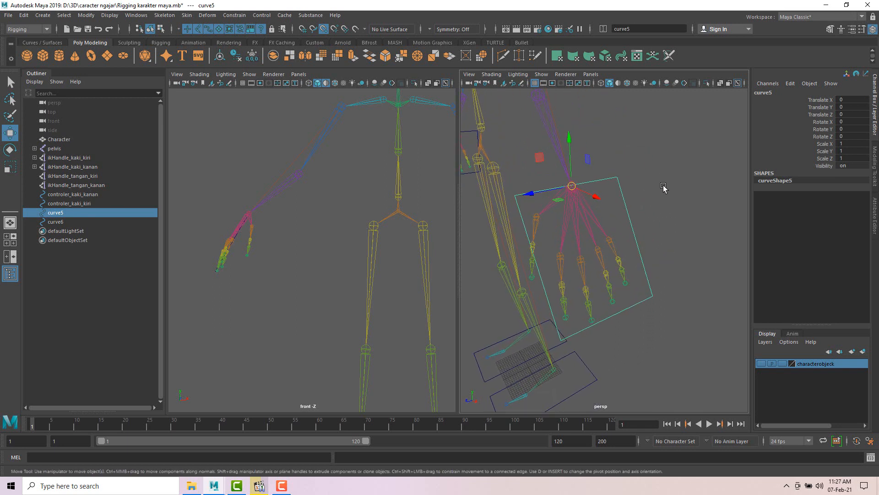
pyautogui.click(60, 176)
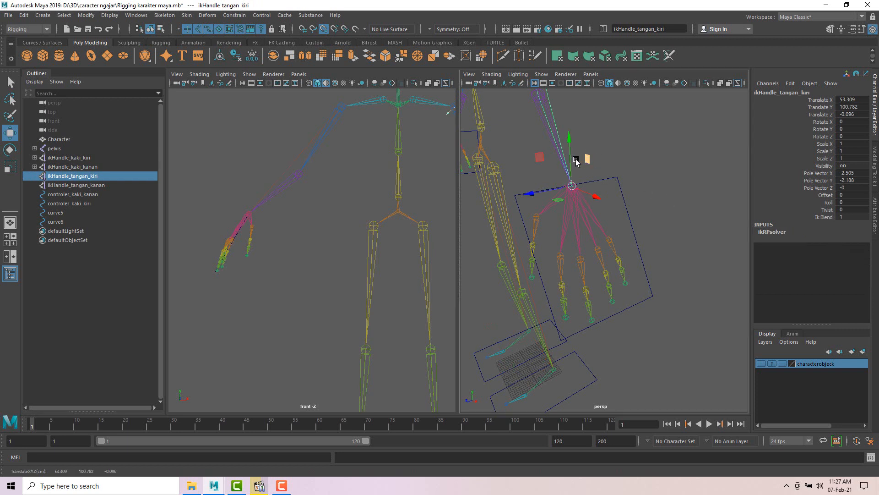
pyautogui.moveTo(569, 137); pyautogui.dragTo(572, 153)
pyautogui.hotkey('ctrl', 'z')
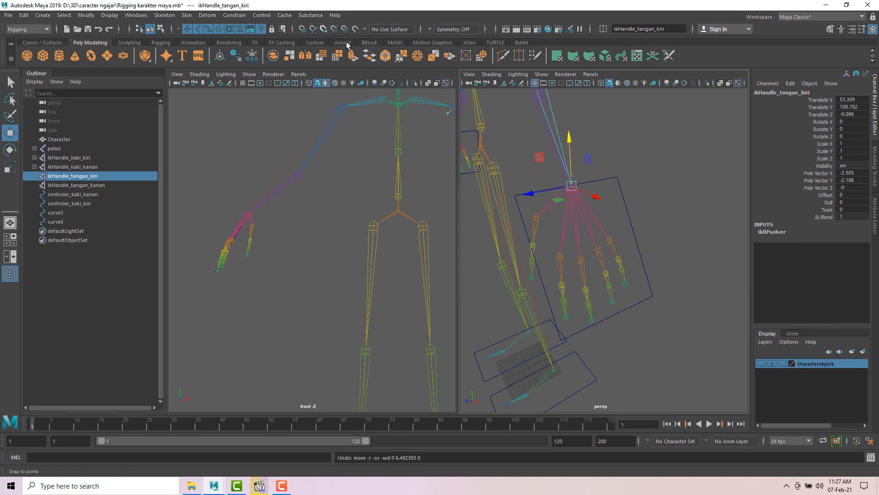
# Try raising the ikHandle_tangan_kiri IK handle along the vertical axis, and undo the move
pyautogui.moveTo(571, 150); pyautogui.dragTo(569, 136)
pyautogui.hotkey('ctrl', 'z')
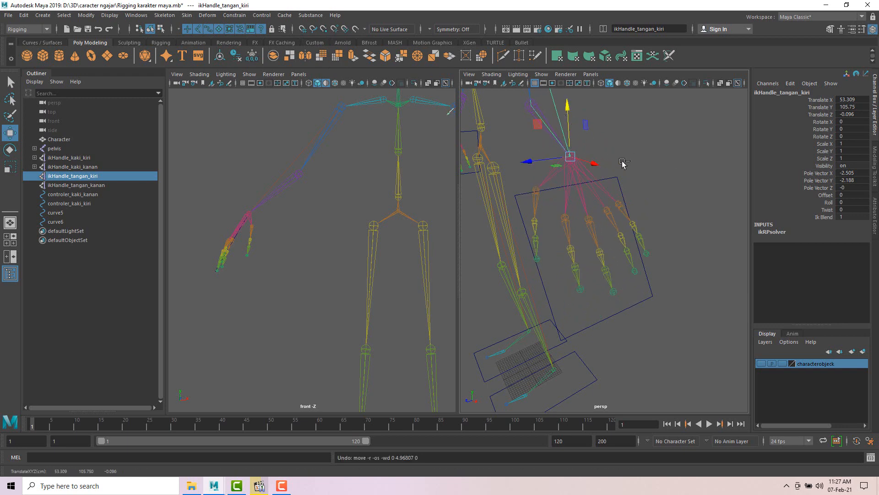
pyautogui.keyDown('alt'); pyautogui.moveTo(623, 164); pyautogui.dragTo(646, 190); pyautogui.keyUp('alt')
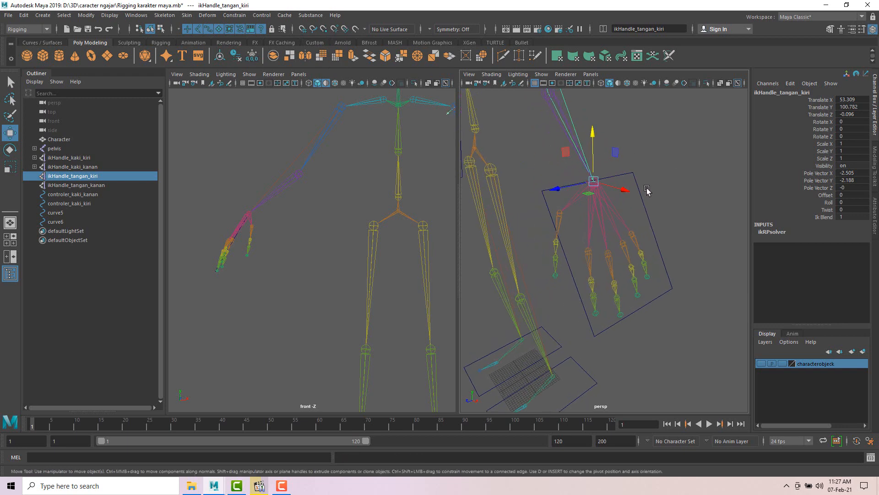
# Rename curve5, the control curve around the left hand, as controler_tangan_kiri
pyautogui.click(647, 216)
pyautogui.doubleClick(59, 211)
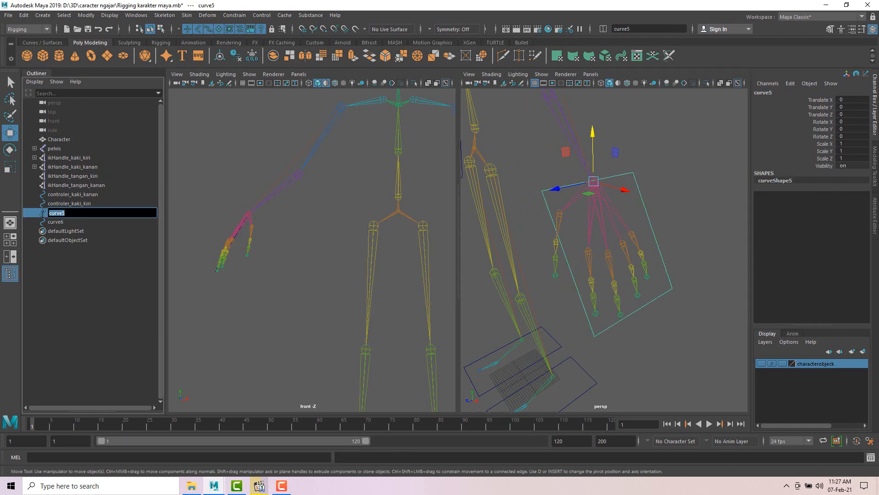
pyautogui.write('controler tangan kiri')
# Rename curve6, the control curve around the right hand, as controler_tangan_kanan and clear the selection
pyautogui.keyDown('alt'); pyautogui.moveTo(564, 246); pyautogui.dragTo(710, 251, button='middle'); pyautogui.keyUp('alt')
pyautogui.click(549, 148)
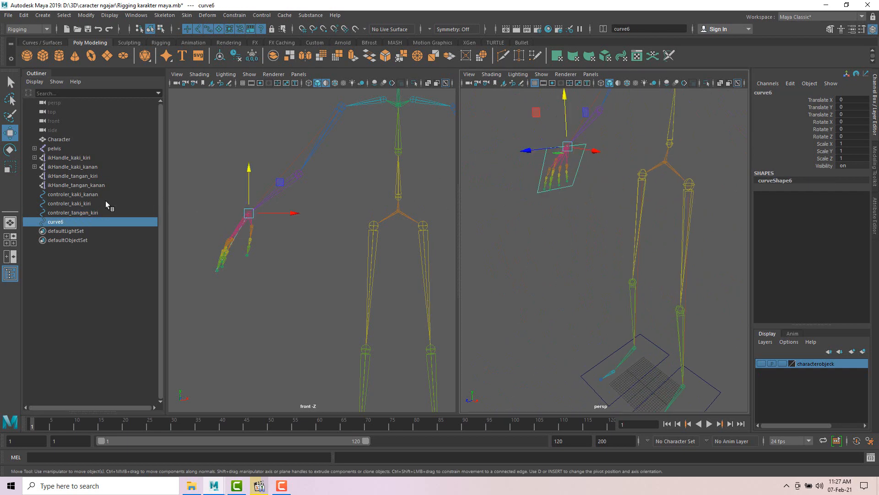
pyautogui.doubleClick(56, 222)
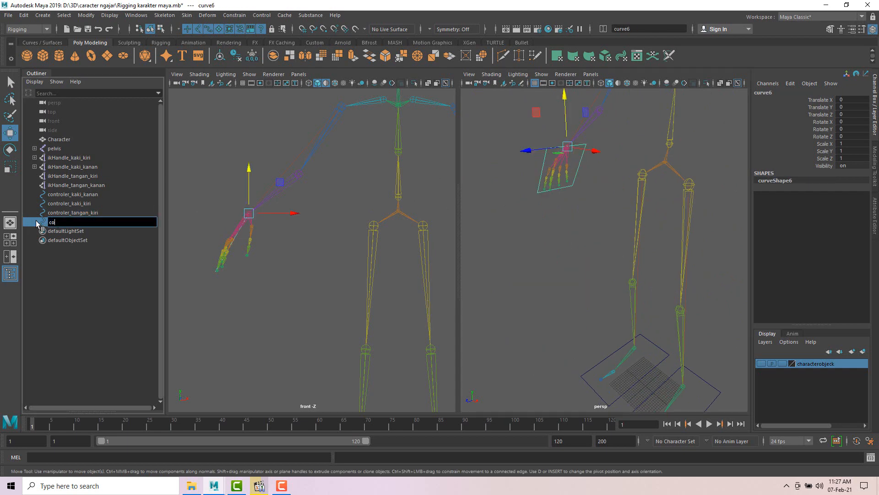
pyautogui.write('controler_tangan_kanan')
pyautogui.click(226, 312)
pyautogui.keyDown('alt'); pyautogui.moveTo(468, 283); pyautogui.dragTo(289, 277); pyautogui.keyUp('alt')
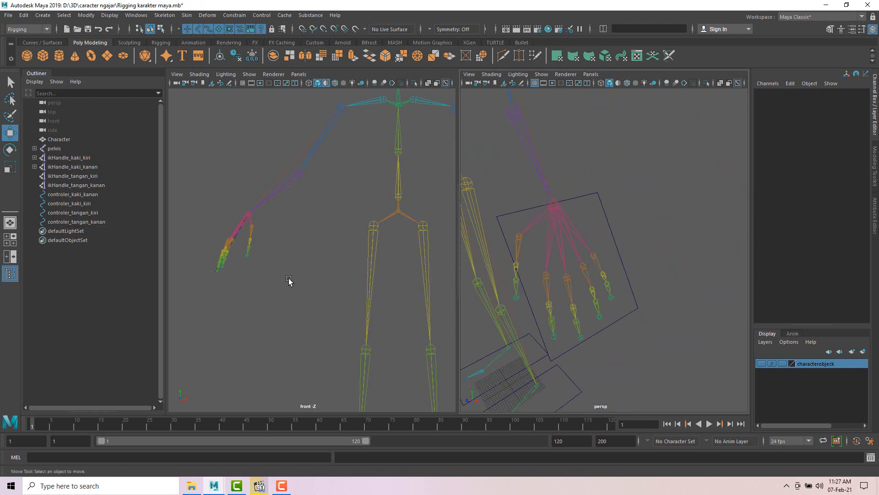
pyautogui.click(605, 220)
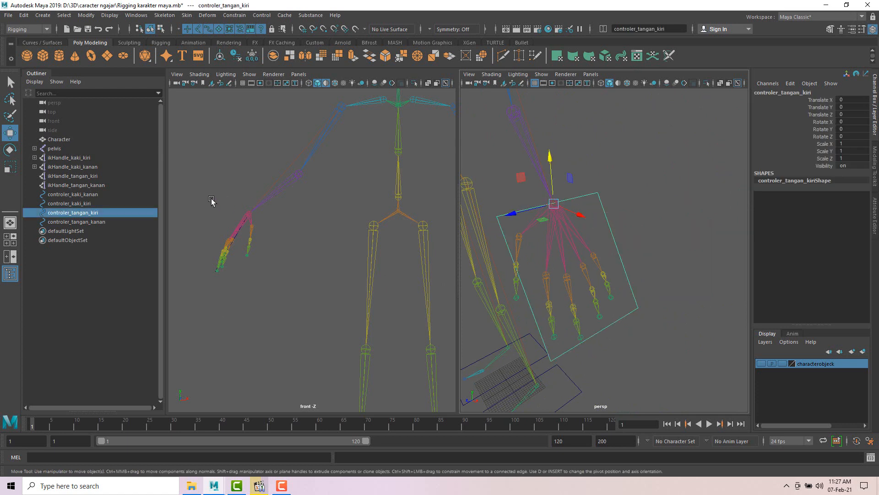
pyautogui.click(85, 177)
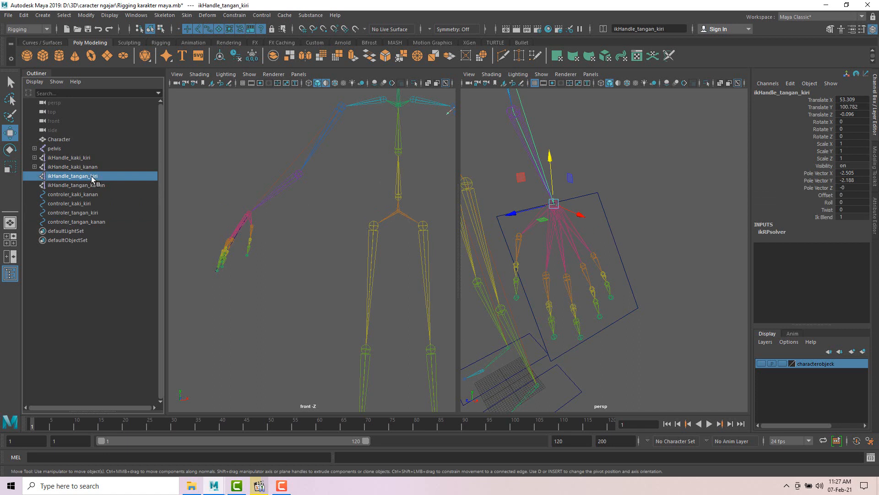
pyautogui.click(616, 238)
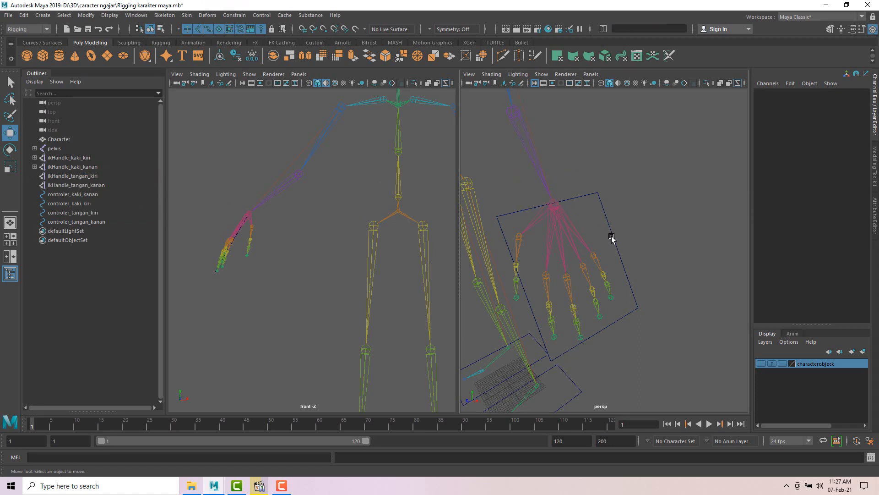
pyautogui.click(250, 206)
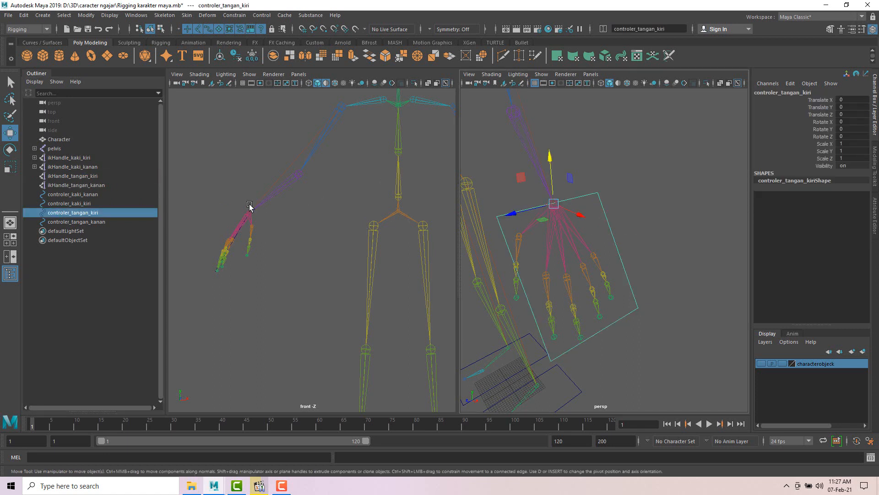
pyautogui.click(89, 176)
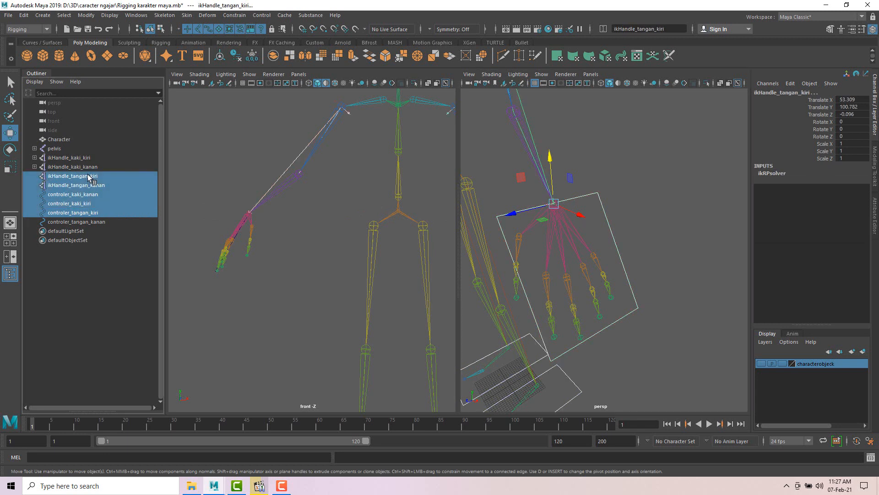
pyautogui.click(86, 212)
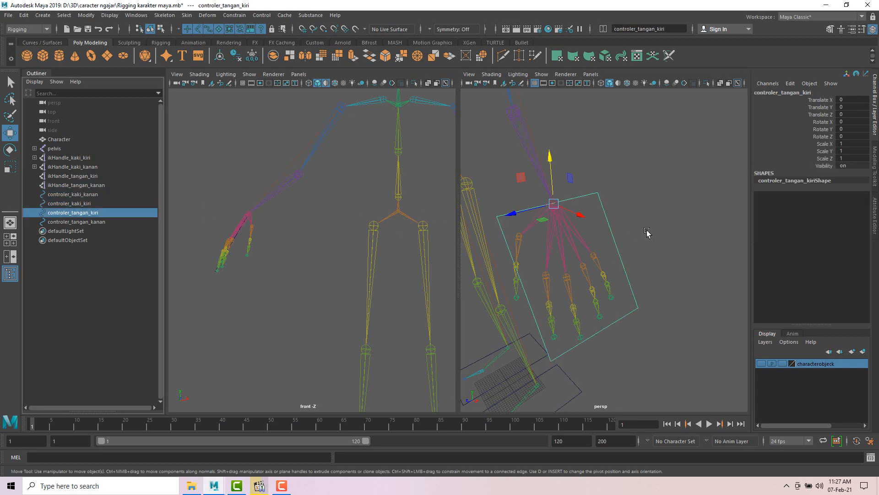
pyautogui.click(89, 251)
# Point-constrain ikHandle_tangan_kiri to the controler_tangan_kiri curve and clear the selection
pyautogui.click(82, 211)
pyautogui.keyDown('ctrl'); pyautogui.click(91, 176); pyautogui.keyUp('ctrl')
pyautogui.scroll(-5, 634, 192)
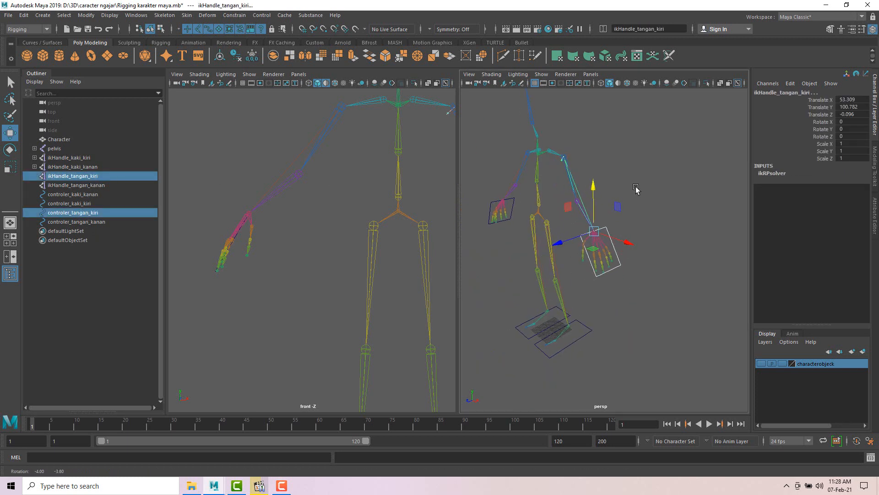
pyautogui.click(230, 19)
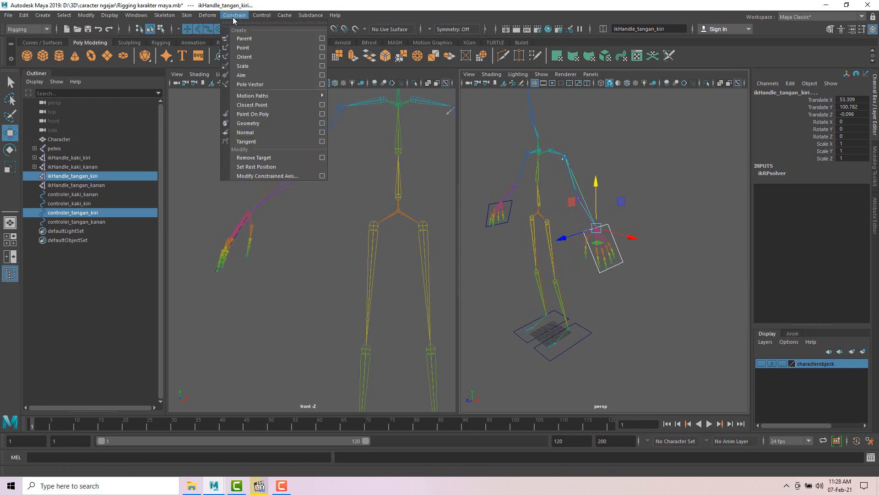
pyautogui.click(249, 52)
pyautogui.click(665, 238)
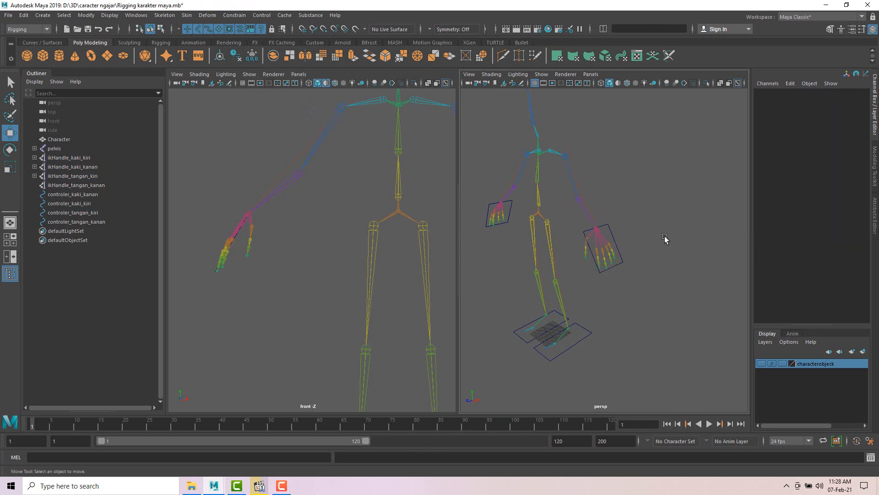
# Test the left arm's point constraint by moving controler_tangan_kiri, and undo the move
pyautogui.click(623, 262)
pyautogui.moveTo(620, 231); pyautogui.dragTo(631, 171)
pyautogui.hotkey('ctrl', 'z')
# Point-constrain ikHandle_tangan_kanan to the controler_tangan_kanan curve
pyautogui.keyDown('alt'); pyautogui.moveTo(554, 219); pyautogui.dragTo(634, 235); pyautogui.keyUp('alt')
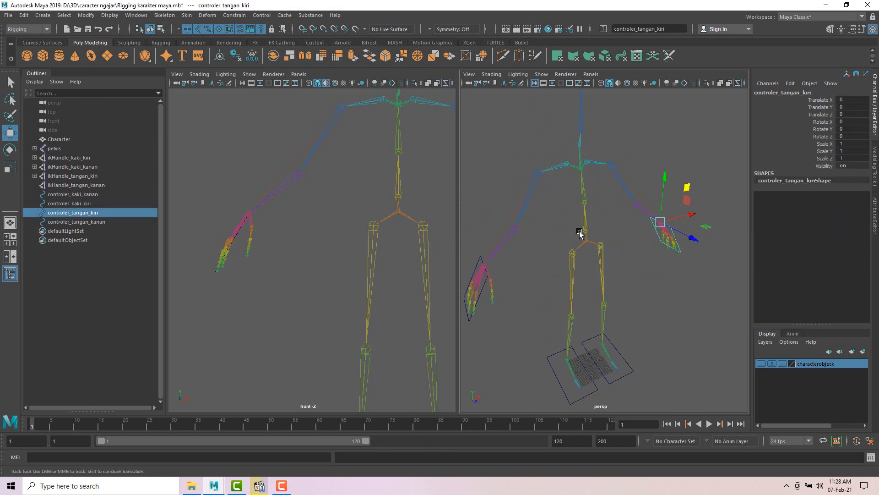
pyautogui.keyDown('alt'); pyautogui.moveTo(579, 232); pyautogui.dragTo(608, 221); pyautogui.keyUp('alt')
pyautogui.click(542, 217)
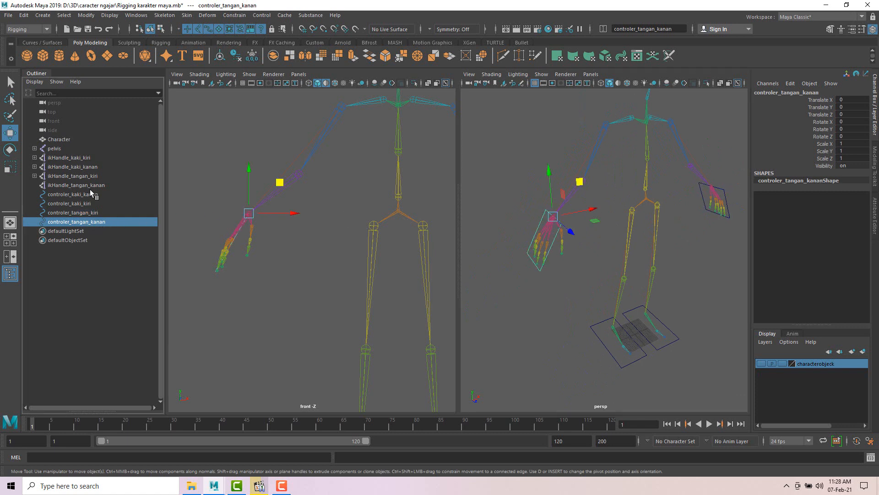
pyautogui.keyDown('ctrl'); pyautogui.click(88, 176); pyautogui.keyUp('ctrl')
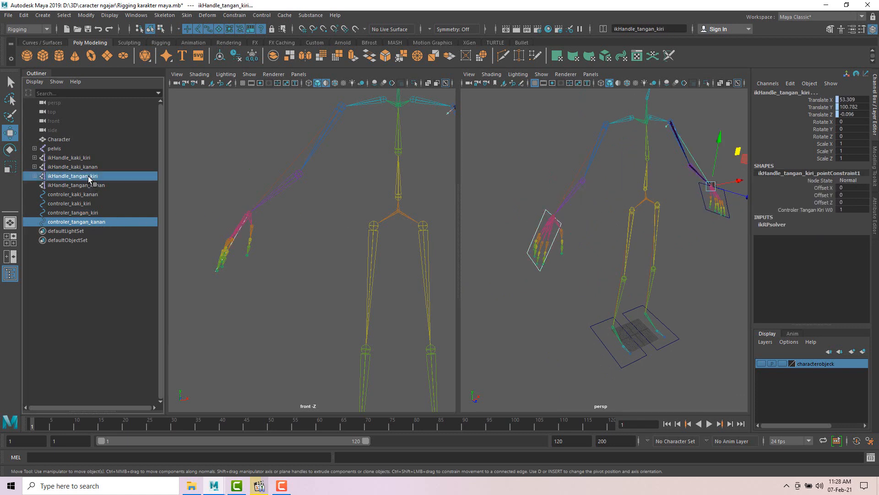
pyautogui.click(90, 221)
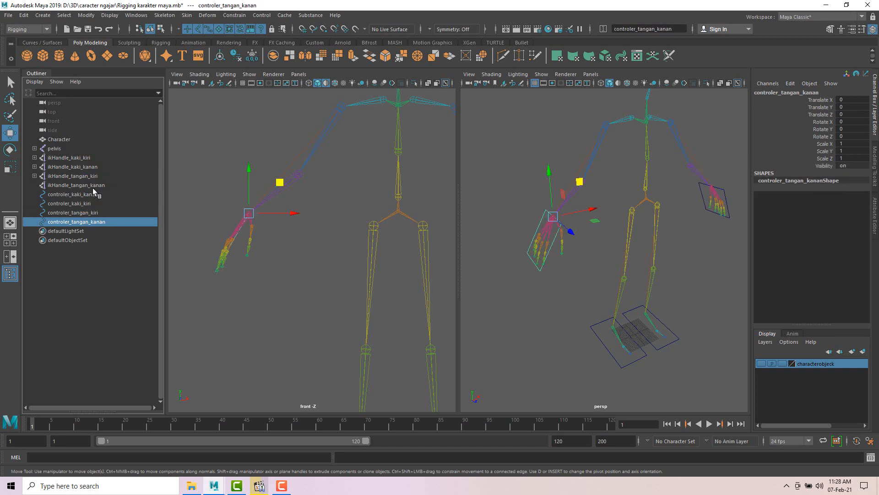
pyautogui.keyDown('ctrl'); pyautogui.click(93, 186); pyautogui.keyUp('ctrl')
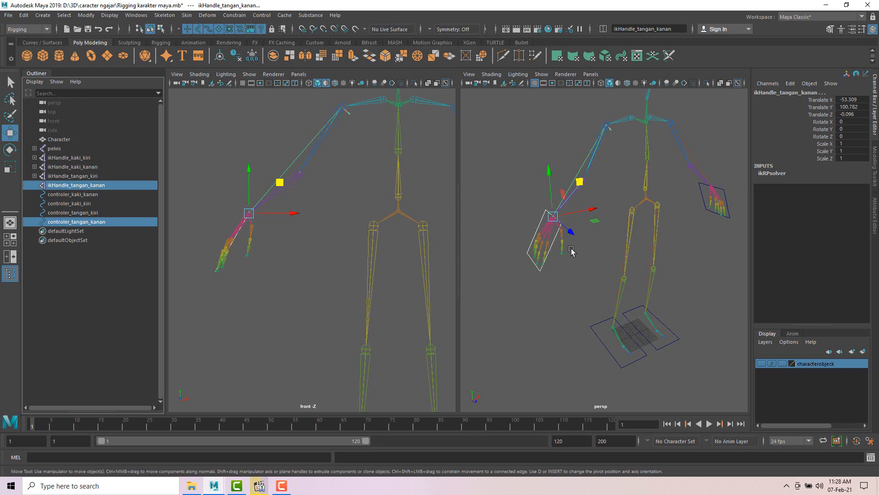
pyautogui.keyDown('alt'); pyautogui.moveTo(559, 266); pyautogui.dragTo(560, 261); pyautogui.keyUp('alt')
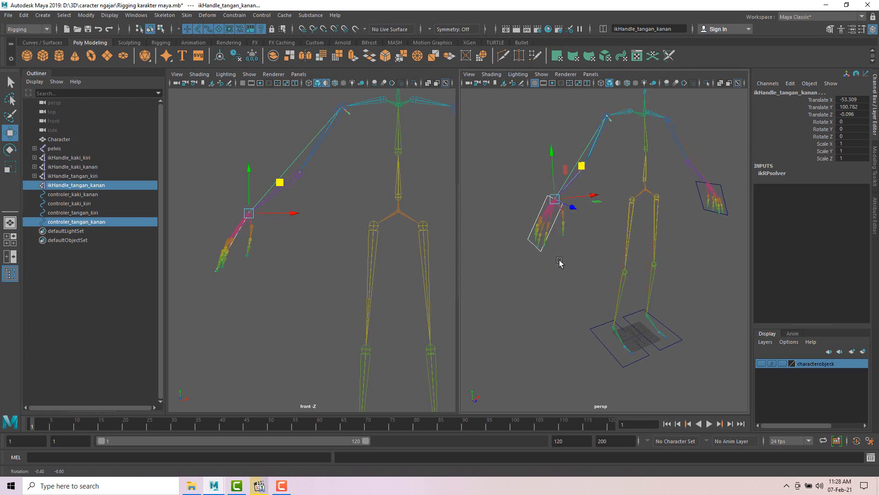
pyautogui.click(237, 16)
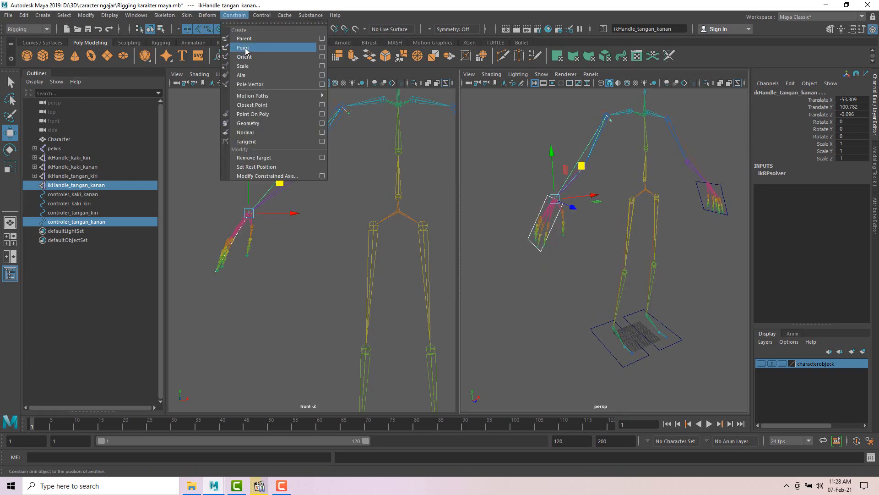
pyautogui.click(243, 48)
# Test the right arm's point constraint by moving controler_tangan_kanan, and undo the move
pyautogui.click(548, 242)
pyautogui.click(541, 252)
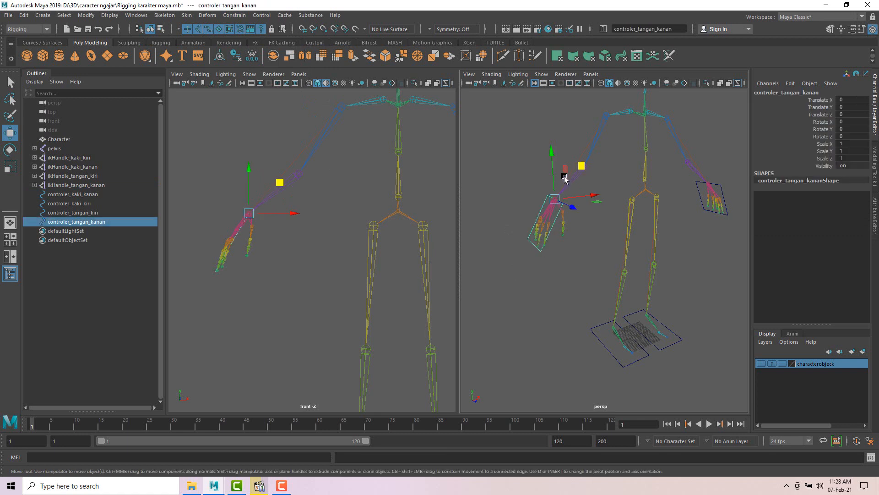
pyautogui.moveTo(565, 174)
pyautogui.mouseDown()
pyautogui.moveTo(551, 145)
pyautogui.moveTo(555, 168)
pyautogui.mouseUp()
pyautogui.hotkey('ctrl', 'z')
# Orient-constrain the left wrist joint kiri_tangan to the controler_tangan_kiri curve
pyautogui.keyDown('alt'); pyautogui.moveTo(677, 229); pyautogui.dragTo(581, 243); pyautogui.keyUp('alt')
pyautogui.scroll(5, 625, 178)
pyautogui.keyDown('alt'); pyautogui.moveTo(626, 179); pyautogui.dragTo(622, 259, button='middle'); pyautogui.keyUp('alt')
pyautogui.scroll(4, 632, 191)
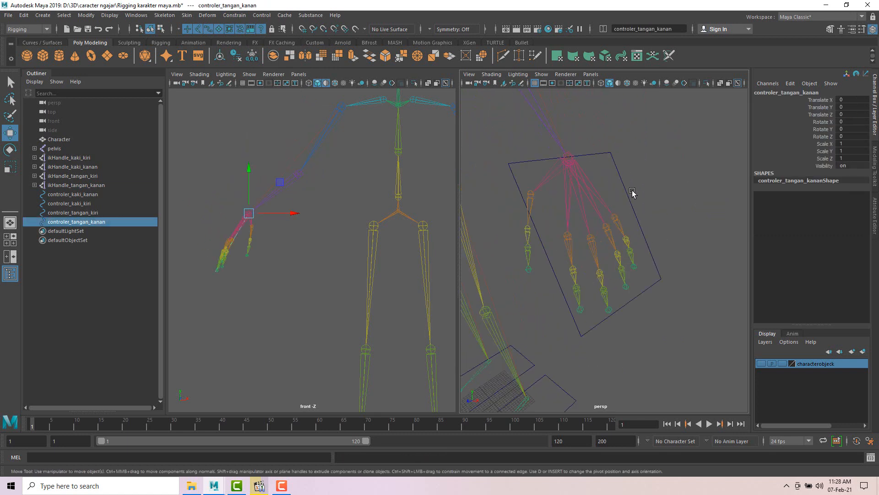
pyautogui.keyDown('alt'); pyautogui.moveTo(632, 193); pyautogui.dragTo(620, 192); pyautogui.keyUp('alt')
pyautogui.click(614, 190)
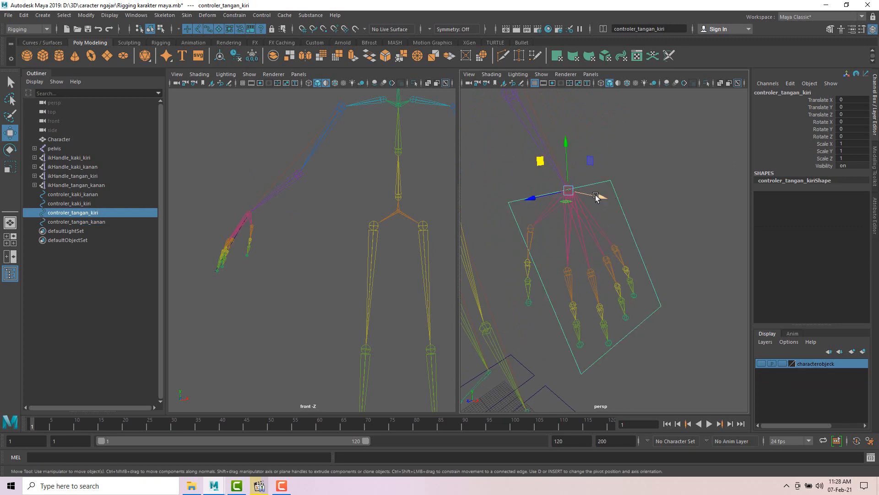
pyautogui.scroll(4, 595, 194)
pyautogui.keyDown('alt'); pyautogui.moveTo(583, 182); pyautogui.dragTo(589, 206, button='middle'); pyautogui.keyUp('alt')
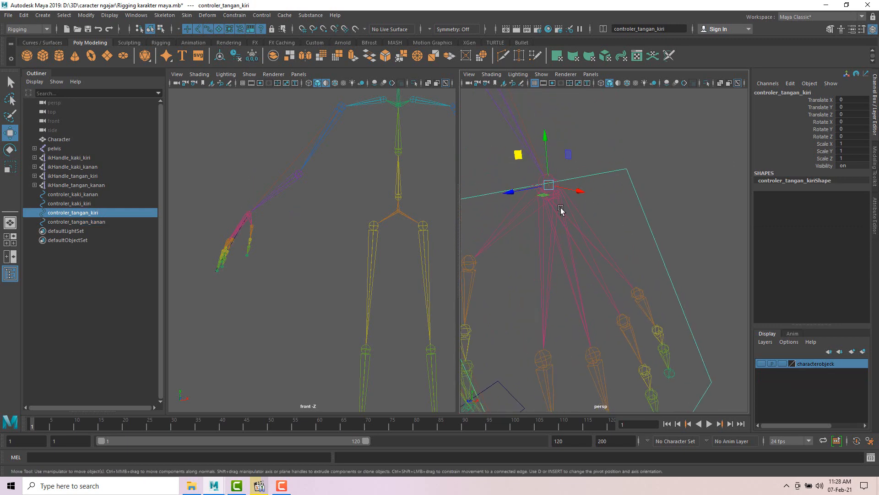
pyautogui.keyDown('shift'); pyautogui.click(544, 206); pyautogui.keyUp('shift')
pyautogui.scroll(-6, 564, 206)
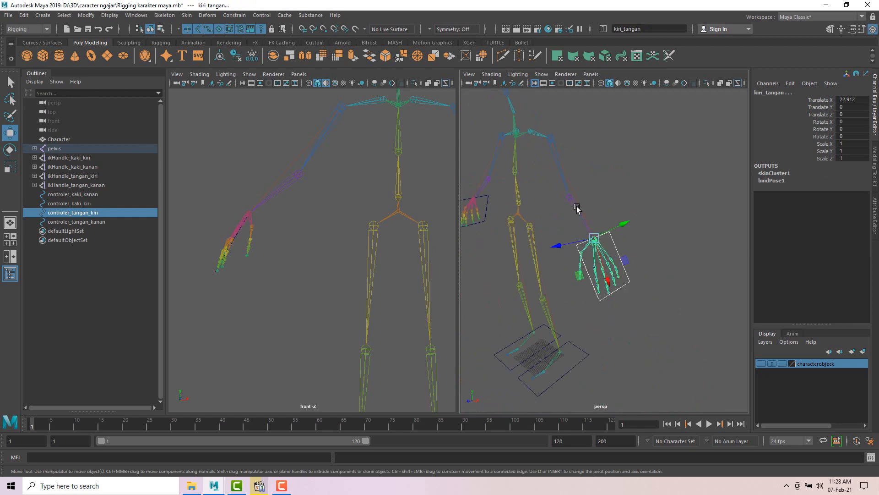
pyautogui.keyDown('alt'); pyautogui.moveTo(597, 240); pyautogui.dragTo(593, 223, button='middle'); pyautogui.keyUp('alt')
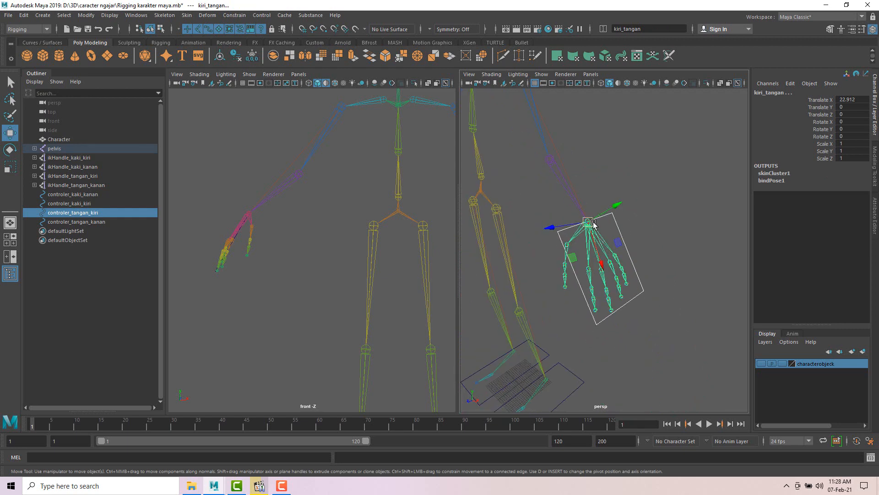
pyautogui.click(235, 15)
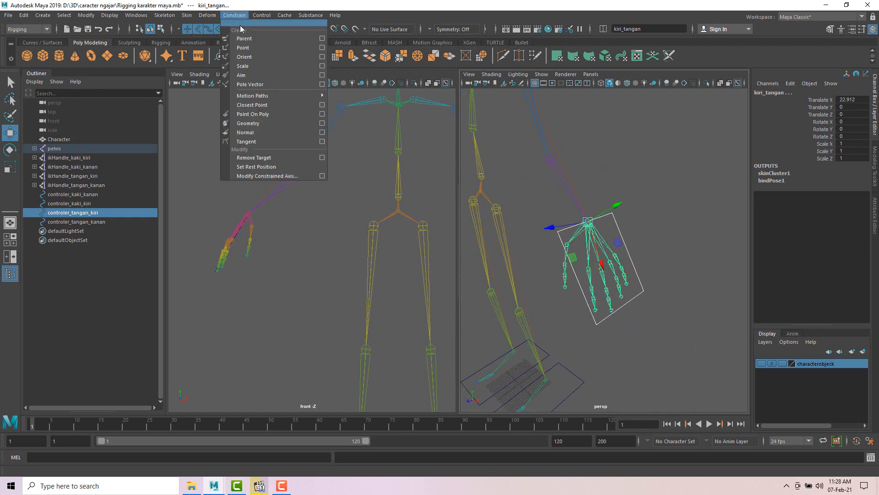
pyautogui.click(248, 58)
# Test the left hand's orient constraint by rotating controler_tangan_kiri, and undo the rotation
pyautogui.keyDown('alt'); pyautogui.moveTo(538, 165); pyautogui.dragTo(618, 166, button='middle'); pyautogui.keyUp('alt')
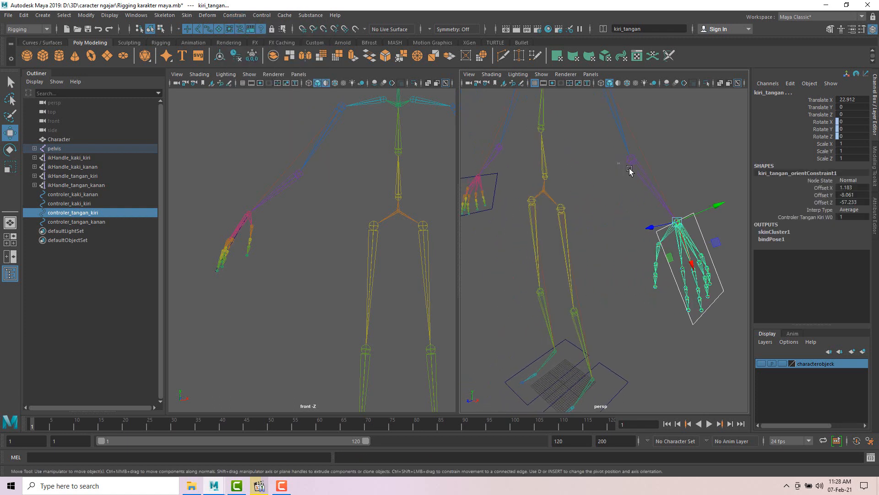
pyautogui.click(631, 169)
pyautogui.click(695, 222)
pyautogui.press('e')
pyautogui.moveTo(698, 208)
pyautogui.mouseDown()
pyautogui.moveTo(691, 166)
pyautogui.moveTo(691, 220)
pyautogui.mouseUp()
pyautogui.hotkey('ctrl', 'z')
# Orient-constrain the right wrist joint kanan_tangan to the controler_tangan_kanan curve
pyautogui.keyDown('alt'); pyautogui.moveTo(583, 203); pyautogui.dragTo(675, 202); pyautogui.keyUp('alt')
pyautogui.keyDown('alt'); pyautogui.moveTo(578, 229); pyautogui.dragTo(669, 213, button='middle'); pyautogui.keyUp('alt')
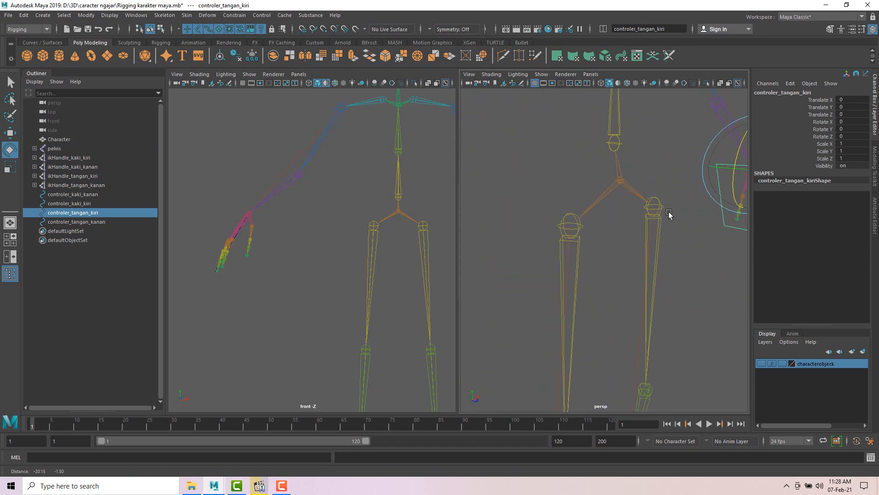
pyautogui.keyDown('alt'); pyautogui.moveTo(600, 213); pyautogui.dragTo(531, 271); pyautogui.keyUp('alt')
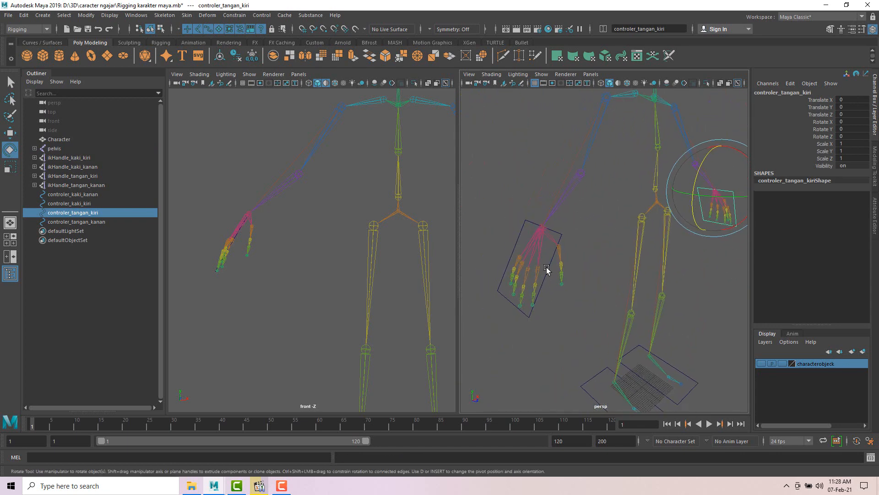
pyautogui.click(549, 267)
pyautogui.keyDown('alt'); pyautogui.moveTo(548, 267); pyautogui.dragTo(560, 264, button='middle'); pyautogui.keyUp('alt')
pyautogui.scroll(3, 555, 235)
pyautogui.keyDown('alt'); pyautogui.moveTo(531, 232); pyautogui.dragTo(555, 227, button='middle'); pyautogui.keyUp('alt')
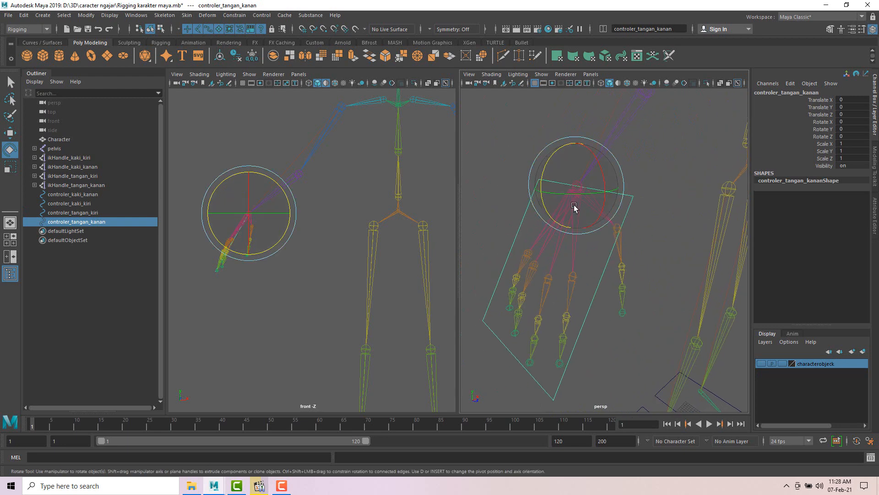
pyautogui.keyDown('alt'); pyautogui.moveTo(574, 215); pyautogui.dragTo(583, 219); pyautogui.keyUp('alt')
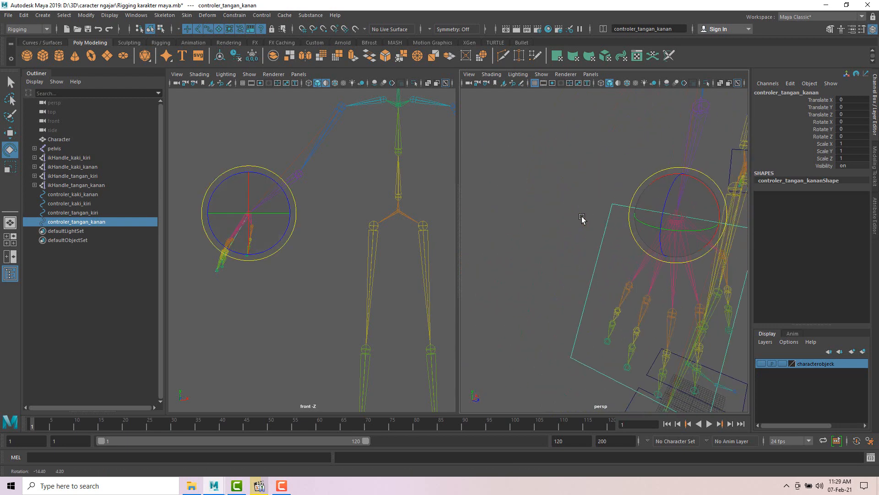
pyautogui.keyDown('shift'); pyautogui.click(671, 230); pyautogui.keyUp('shift')
pyautogui.keyDown('alt'); pyautogui.moveTo(672, 230); pyautogui.dragTo(618, 229); pyautogui.keyUp('alt')
pyautogui.scroll(-6, 571, 232)
pyautogui.scroll(5, 674, 237)
pyautogui.scroll(4, 595, 259)
pyautogui.press('w')
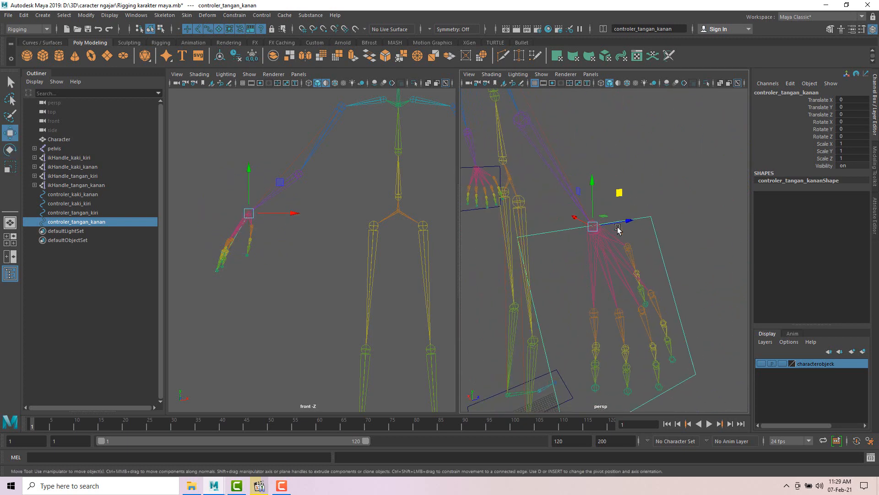
pyautogui.scroll(4, 614, 225)
pyautogui.keyDown('shift'); pyautogui.click(560, 167); pyautogui.keyUp('shift')
pyautogui.scroll(-10, 562, 174)
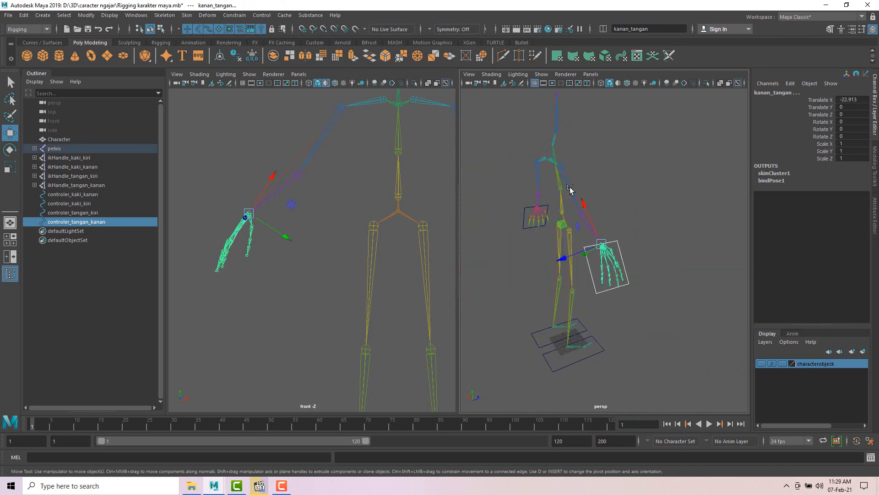
pyautogui.keyDown('alt'); pyautogui.moveTo(571, 189); pyautogui.dragTo(548, 221); pyautogui.keyUp('alt')
pyautogui.scroll(3, 548, 220)
pyautogui.keyDown('alt'); pyautogui.moveTo(534, 216); pyautogui.dragTo(575, 214, button='middle'); pyautogui.keyUp('alt')
pyautogui.scroll(5, 521, 221)
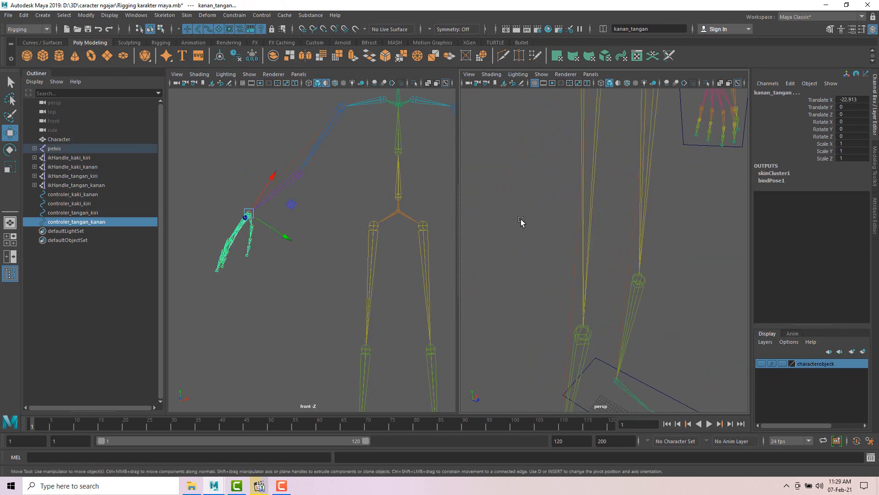
pyautogui.scroll(-2, 520, 220)
pyautogui.keyDown('alt'); pyautogui.moveTo(520, 220); pyautogui.dragTo(594, 221, button='middle'); pyautogui.keyUp('alt')
pyautogui.scroll(3, 594, 220)
pyautogui.scroll(-3, 608, 184)
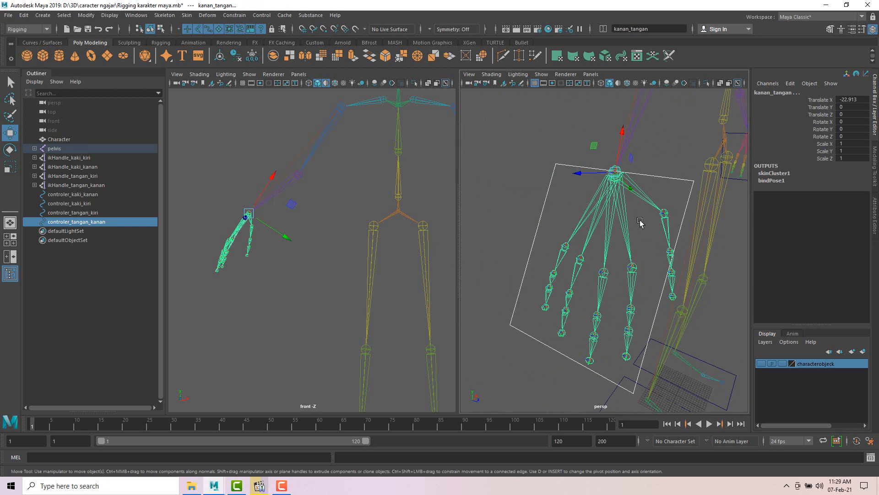
pyautogui.click(234, 15)
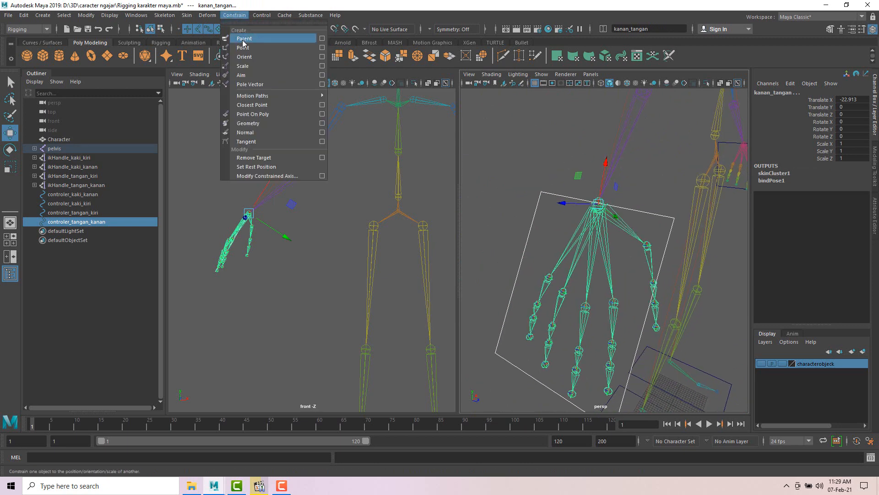
pyautogui.click(249, 57)
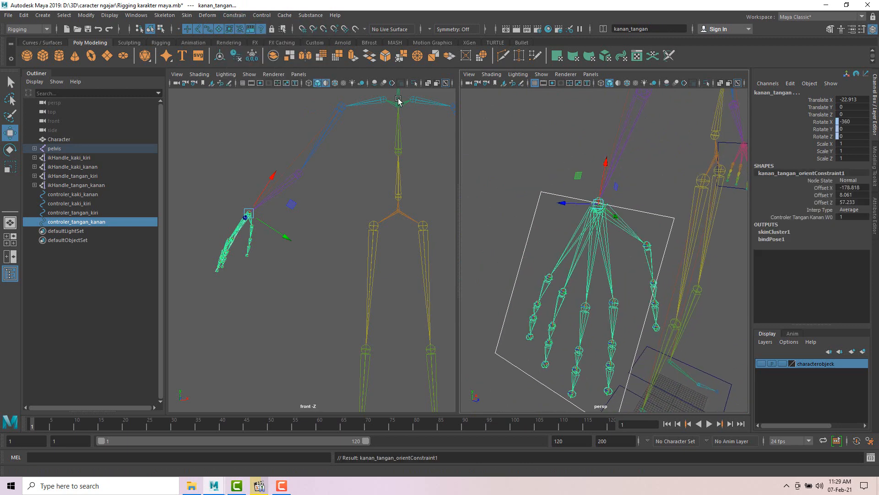
# Test the right hand's orient constraint by rotating controler_tangan_kanan, and undo the rotation
pyautogui.click(542, 192)
pyautogui.scroll(-5, 543, 192)
pyautogui.press('e')
pyautogui.moveTo(546, 193)
pyautogui.keyDown('alt'); pyautogui.mouseDown()
pyautogui.moveTo(580, 194)
pyautogui.moveTo(575, 185)
pyautogui.moveTo(547, 195)
pyautogui.moveTo(559, 183)
pyautogui.mouseUp(); pyautogui.keyUp('alt')
pyautogui.hotkey('ctrl', 'z')
pyautogui.keyDown('alt'); pyautogui.moveTo(665, 222); pyautogui.dragTo(591, 214); pyautogui.keyUp('alt')
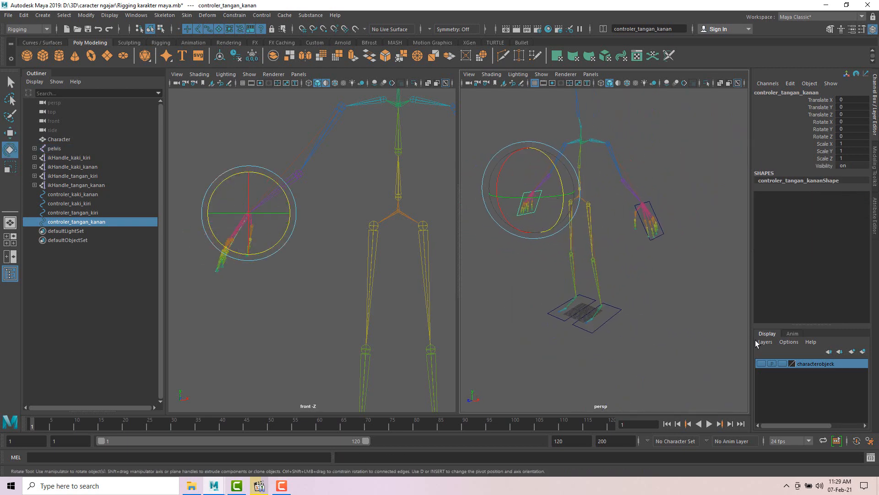
# Make the characterobjeck display layer visible to show the character mesh over the skeleton
pyautogui.click(762, 364)
pyautogui.keyDown('alt'); pyautogui.moveTo(687, 333); pyautogui.dragTo(685, 285); pyautogui.keyUp('alt')
# Pose the arms: move controler_tangan_kiri to about X -5.7, Y 21.4, and controler_tangan_kanan to about X -7.4, Y 40.8, rotated -120° in Z
pyautogui.click(664, 240)
pyautogui.press('w')
pyautogui.moveTo(677, 169); pyautogui.dragTo(669, 136)
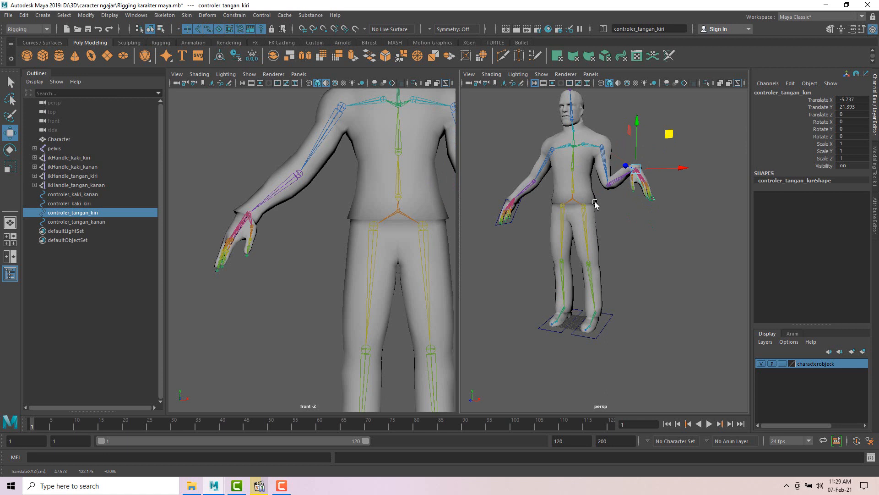
pyautogui.click(518, 217)
pyautogui.moveTo(517, 216); pyautogui.dragTo(537, 207)
pyautogui.press('e')
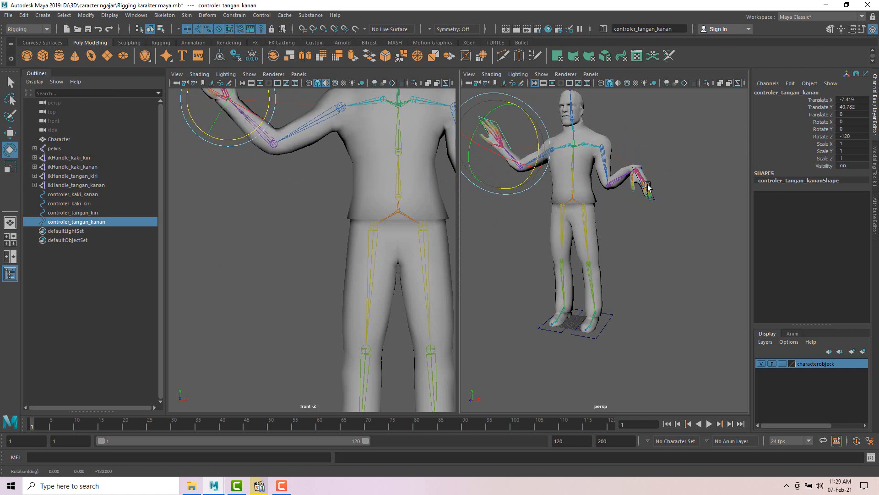
# Reset Translate X, Y, Z and Rotate X, Y to 0 on both hand control curves together
pyautogui.keyDown('alt'); pyautogui.moveTo(634, 205); pyautogui.dragTo(655, 220); pyautogui.keyUp('alt')
pyautogui.scroll(4, 658, 208)
pyautogui.keyDown('shift'); pyautogui.click(690, 181); pyautogui.keyUp('shift')
pyautogui.scroll(-5, 678, 192)
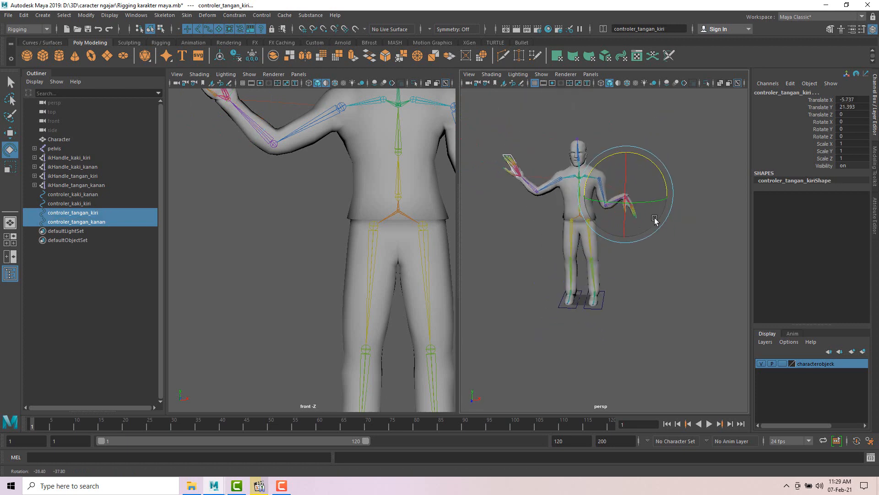
pyautogui.moveTo(862, 98); pyautogui.dragTo(856, 128)
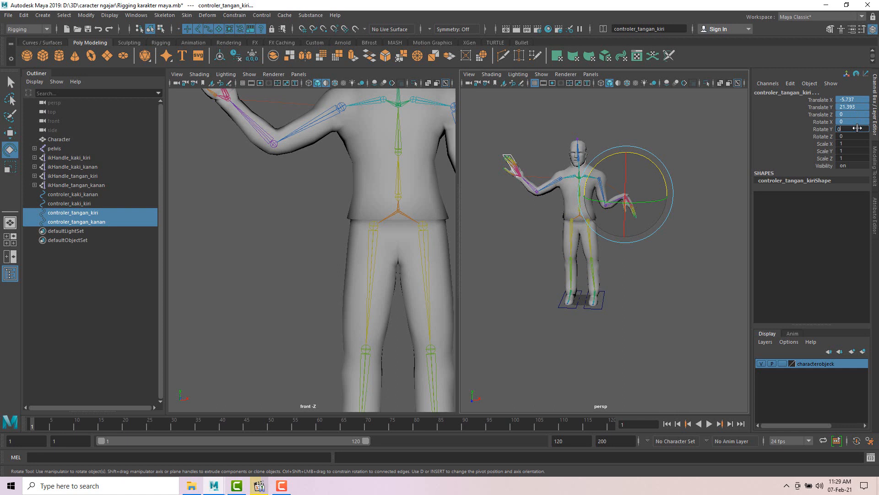
pyautogui.press('Return')
# Reset the Z rotation of controler_tangan_kanan to 0 and clear the selection
pyautogui.click(521, 163)
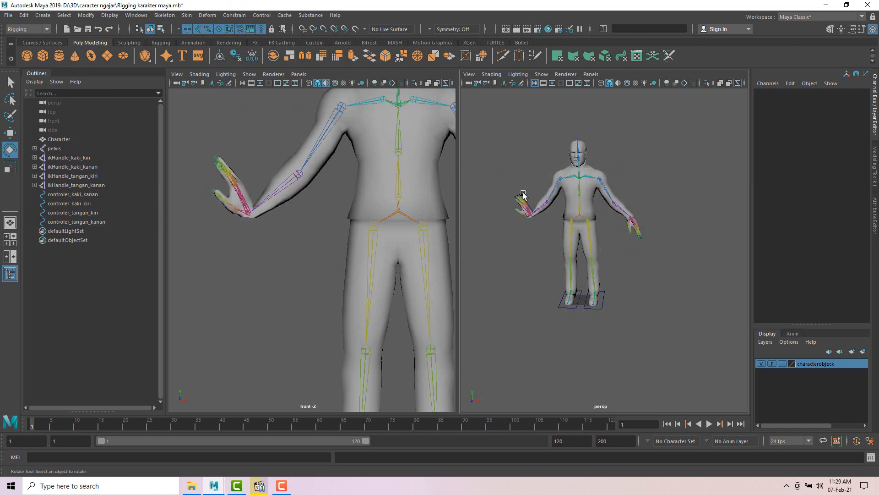
pyautogui.click(525, 197)
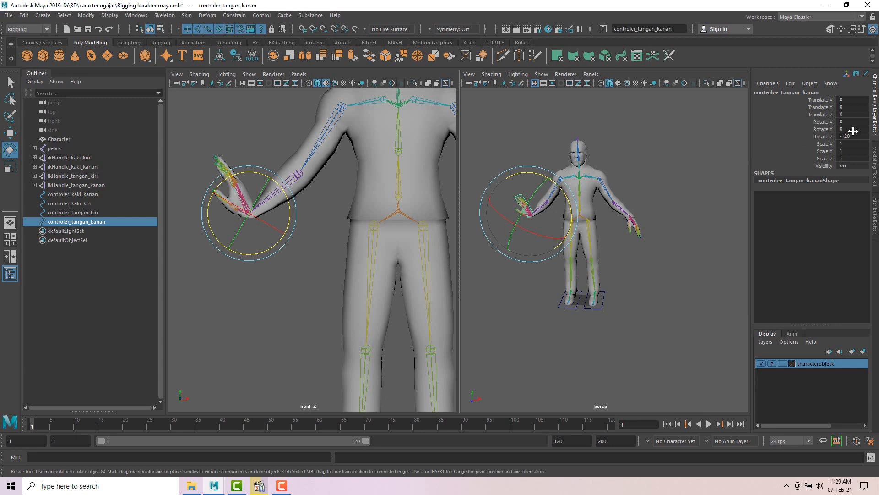
pyautogui.moveTo(853, 105); pyautogui.dragTo(857, 141)
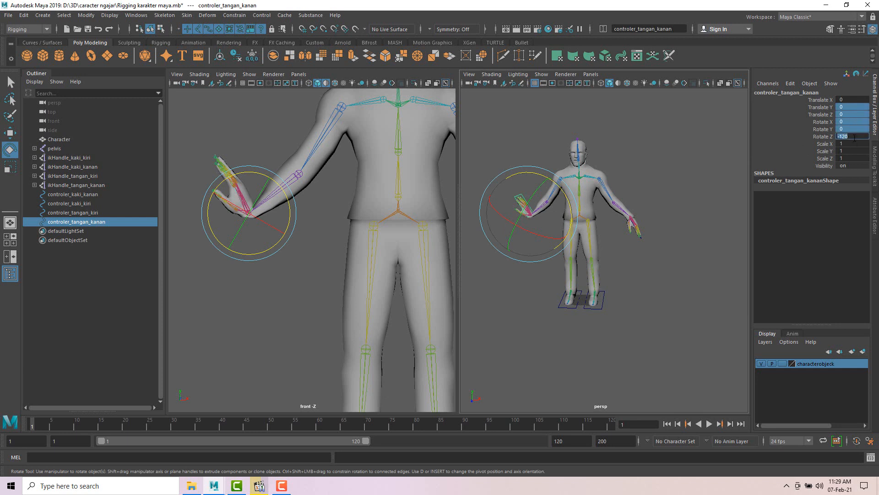
pyautogui.press('Return')
pyautogui.click(646, 141)
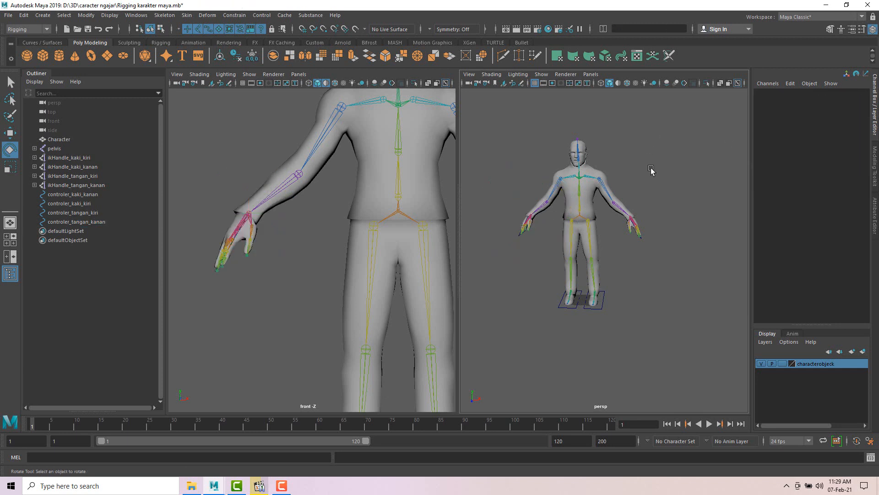
# Examine the character's skeleton together with its hand and foot control curves from several angles
pyautogui.moveTo(661, 163)
pyautogui.keyDown('alt'); pyautogui.mouseDown()
pyautogui.moveTo(634, 183)
pyautogui.moveTo(657, 166)
pyautogui.moveTo(729, 157)
pyautogui.moveTo(671, 151)
pyautogui.mouseUp(); pyautogui.keyUp('alt')
pyautogui.scroll(4, 635, 182)
pyautogui.keyDown('alt'); pyautogui.moveTo(671, 150); pyautogui.dragTo(671, 182, button='middle'); pyautogui.keyUp('alt')
pyautogui.moveTo(671, 181)
pyautogui.keyDown('alt'); pyautogui.mouseDown()
pyautogui.moveTo(687, 180)
pyautogui.moveTo(639, 159)
pyautogui.moveTo(660, 172)
pyautogui.mouseUp(); pyautogui.keyUp('alt')
pyautogui.press('w')
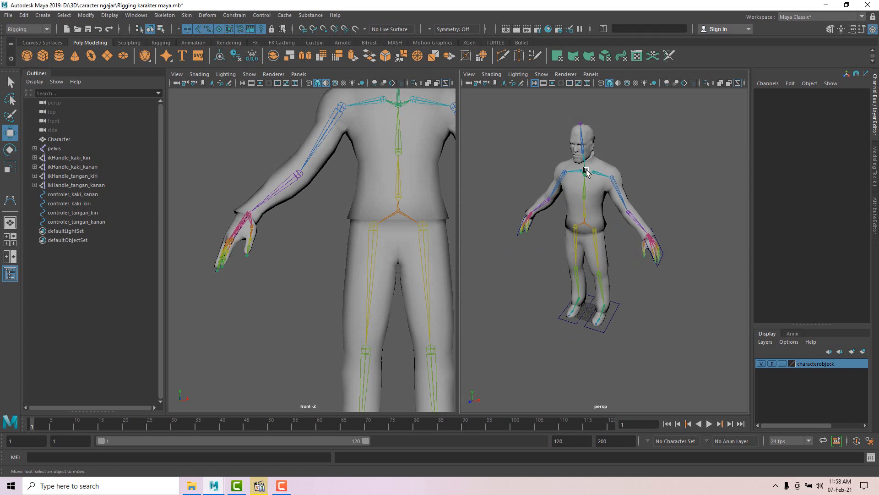
pyautogui.scroll(5, 587, 172)
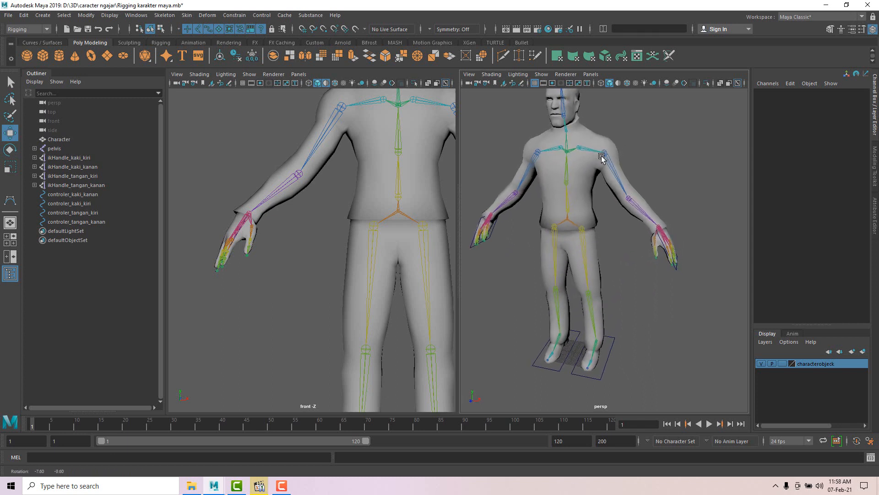
pyautogui.keyDown('alt'); pyautogui.moveTo(604, 166); pyautogui.dragTo(605, 168, button='middle'); pyautogui.keyUp('alt')
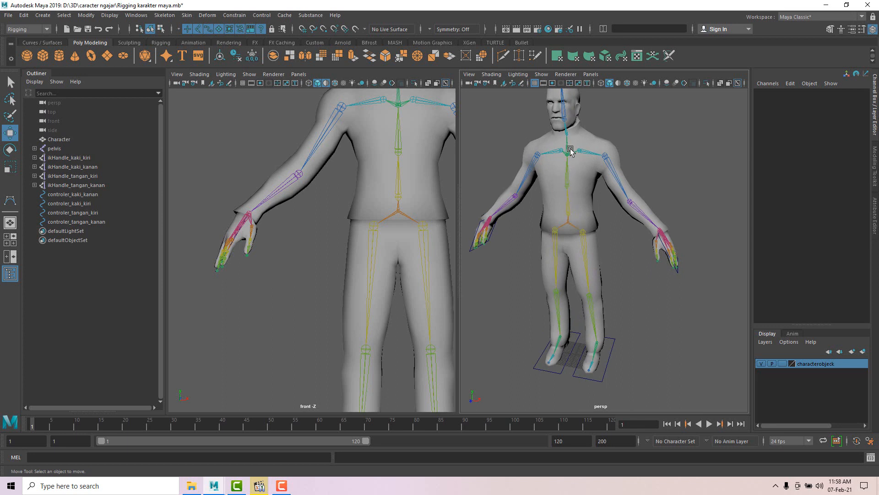
pyautogui.keyDown('alt'); pyautogui.moveTo(571, 150); pyautogui.dragTo(576, 186, button='middle'); pyautogui.keyUp('alt')
pyautogui.scroll(-3, 569, 129)
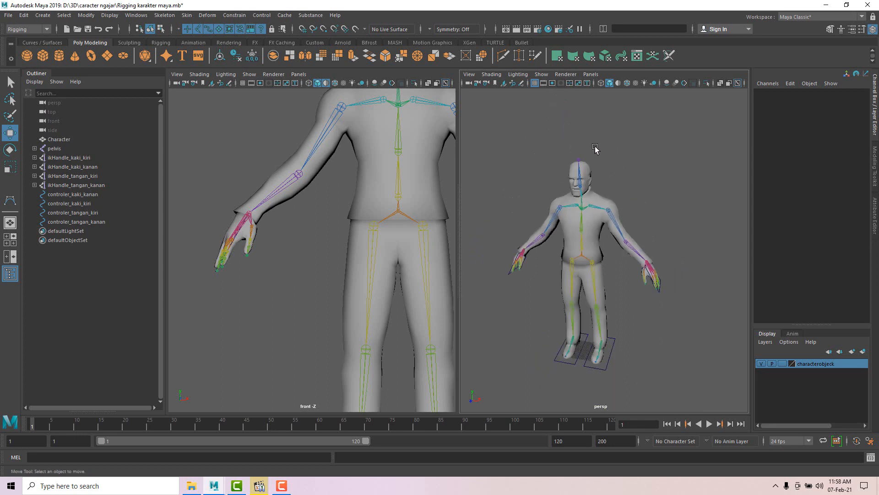
pyautogui.keyDown('alt'); pyautogui.moveTo(596, 146); pyautogui.dragTo(586, 152); pyautogui.keyUp('alt')
pyautogui.keyDown('alt'); pyautogui.moveTo(612, 182); pyautogui.dragTo(595, 149, button='middle'); pyautogui.keyUp('alt')
pyautogui.keyDown('alt'); pyautogui.moveTo(603, 149); pyautogui.dragTo(612, 146); pyautogui.keyUp('alt')
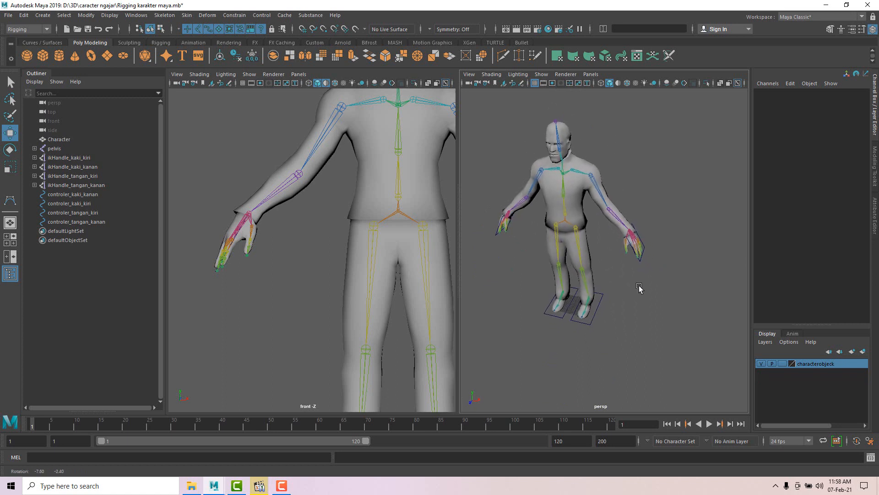
pyautogui.scroll(3, 607, 305)
pyautogui.keyDown('alt'); pyautogui.moveTo(609, 308); pyautogui.dragTo(629, 285); pyautogui.keyUp('alt')
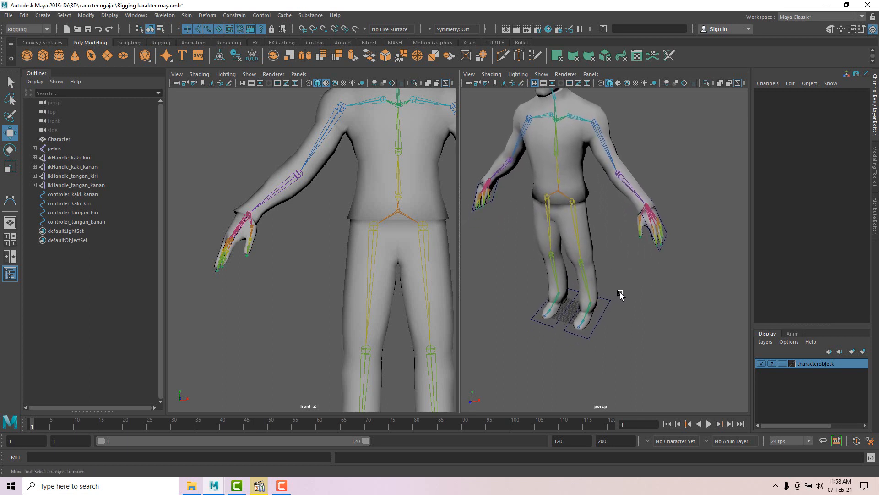
pyautogui.scroll(-5, 639, 270)
pyautogui.scroll(3, 646, 244)
pyautogui.keyDown('alt'); pyautogui.moveTo(647, 236); pyautogui.dragTo(659, 222); pyautogui.keyUp('alt')
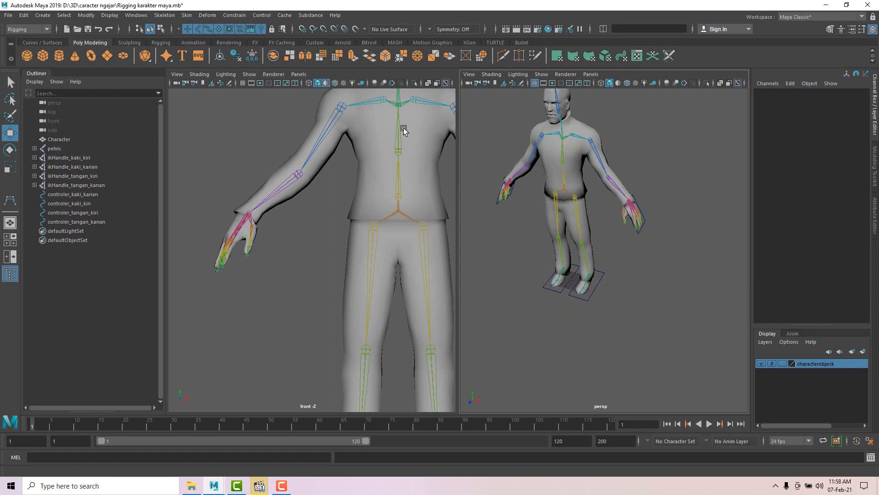
# Create a polygon cube about 23.9 wide, 17.2 high and 23 deep on the ground in front of the character's feet
pyautogui.click(43, 15)
pyautogui.moveTo(55, 41)
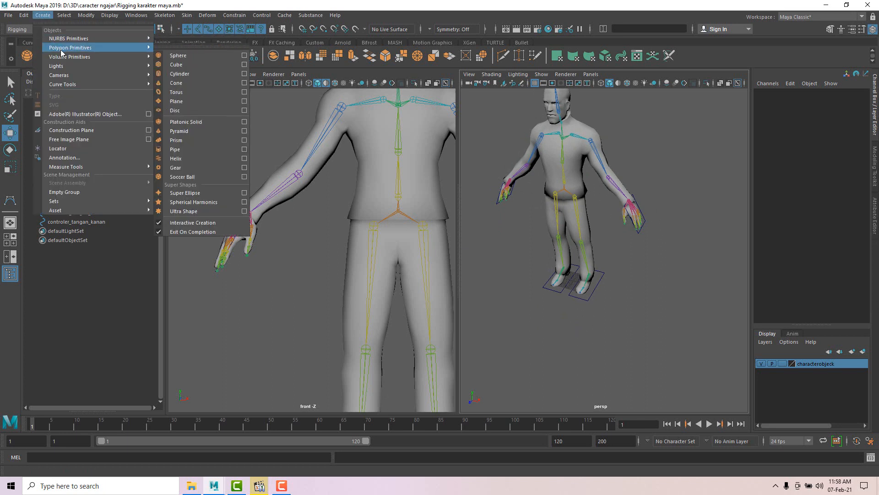
pyautogui.click(182, 65)
pyautogui.moveTo(571, 353); pyautogui.dragTo(612, 288)
pyautogui.scroll(3, 557, 293)
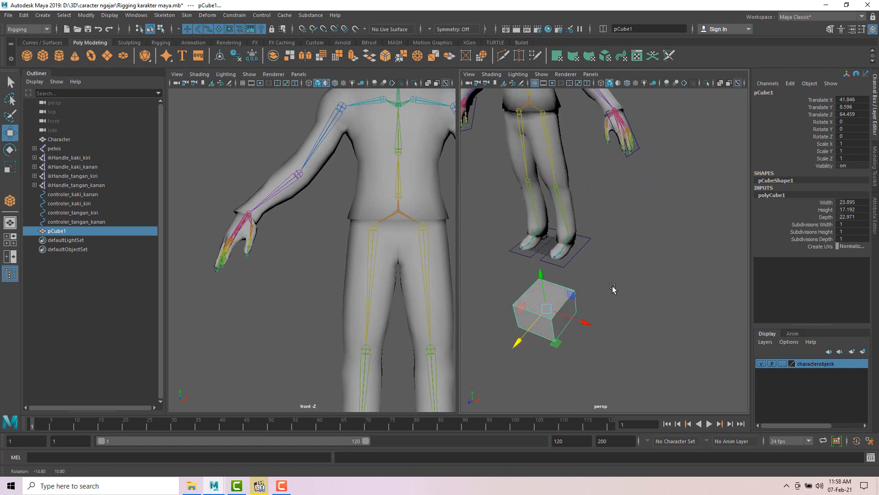
pyautogui.keyDown('alt'); pyautogui.moveTo(553, 301); pyautogui.dragTo(573, 285, button='middle'); pyautogui.keyUp('alt')
pyautogui.click(640, 281)
pyautogui.click(566, 303)
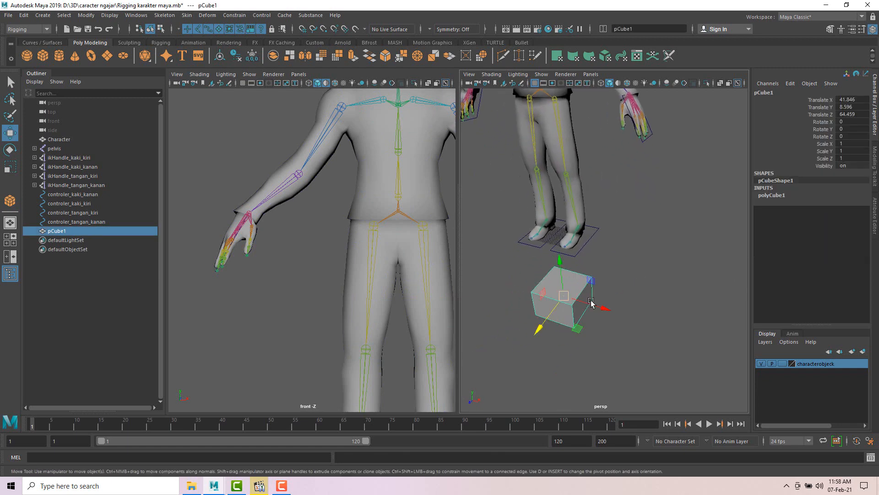
pyautogui.keyDown('alt'); pyautogui.moveTo(593, 303); pyautogui.dragTo(597, 295); pyautogui.keyUp('alt')
pyautogui.scroll(3, 580, 295)
pyautogui.keyDown('alt'); pyautogui.moveTo(580, 295); pyautogui.dragTo(589, 290, button='middle'); pyautogui.keyUp('alt')
pyautogui.click(647, 279)
pyautogui.click(563, 298)
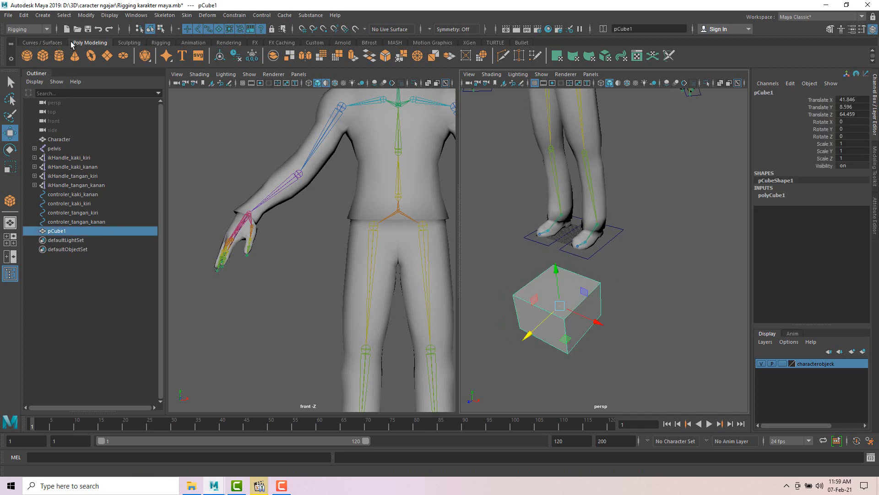
# Draw a CV curve with point snapping around the four top edges of the cube, back to its starting corner
pyautogui.click(43, 15)
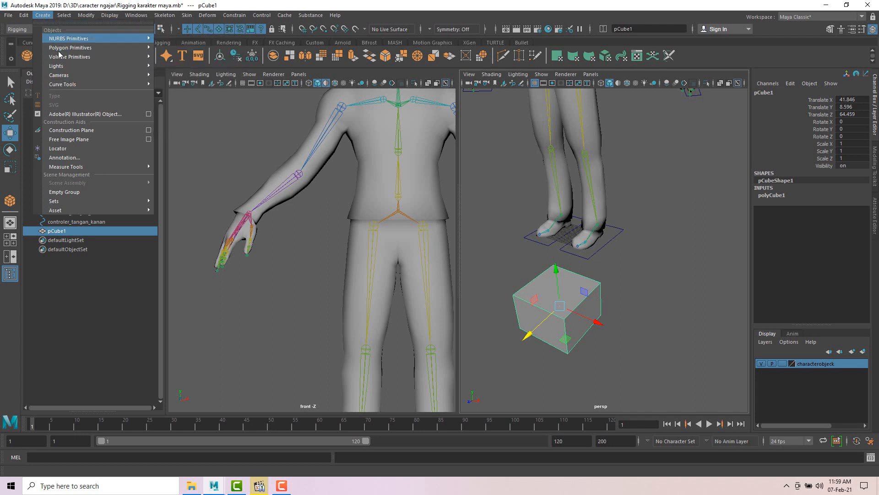
pyautogui.moveTo(65, 65)
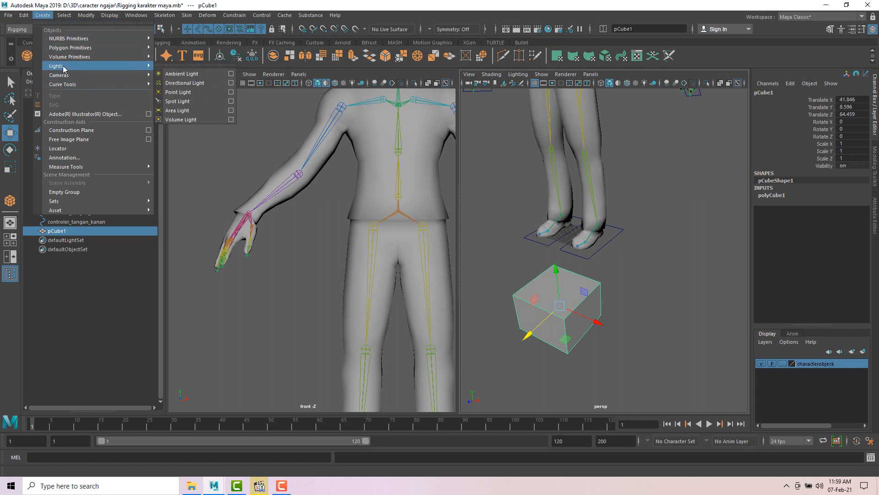
pyautogui.moveTo(64, 85)
pyautogui.moveTo(62, 84)
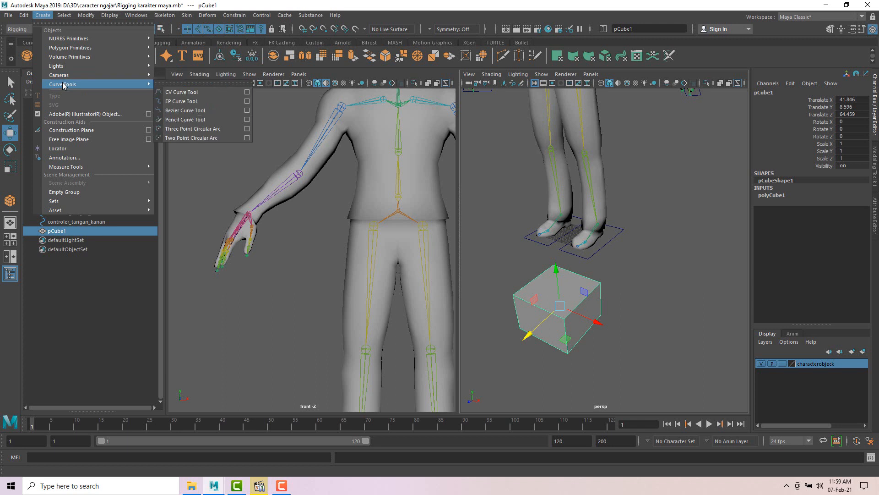
pyautogui.click(178, 93)
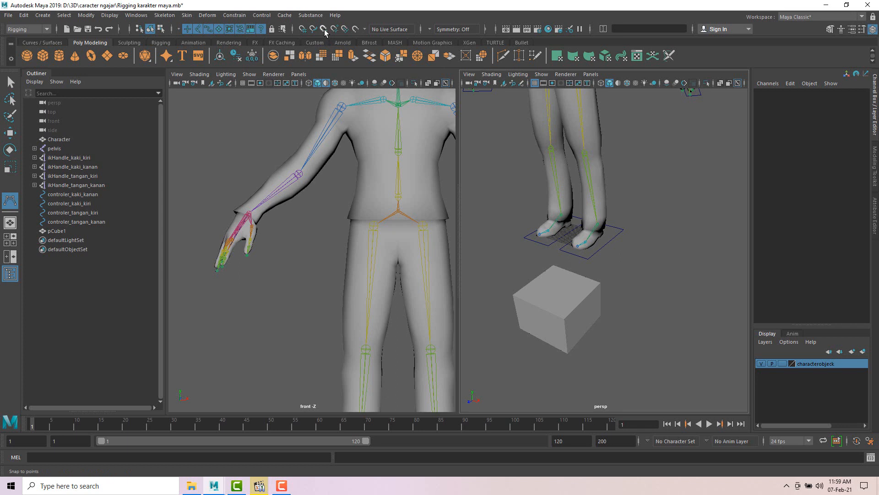
pyautogui.keyDown('alt'); pyautogui.moveTo(606, 253); pyautogui.dragTo(608, 234, button='middle'); pyautogui.keyUp('alt')
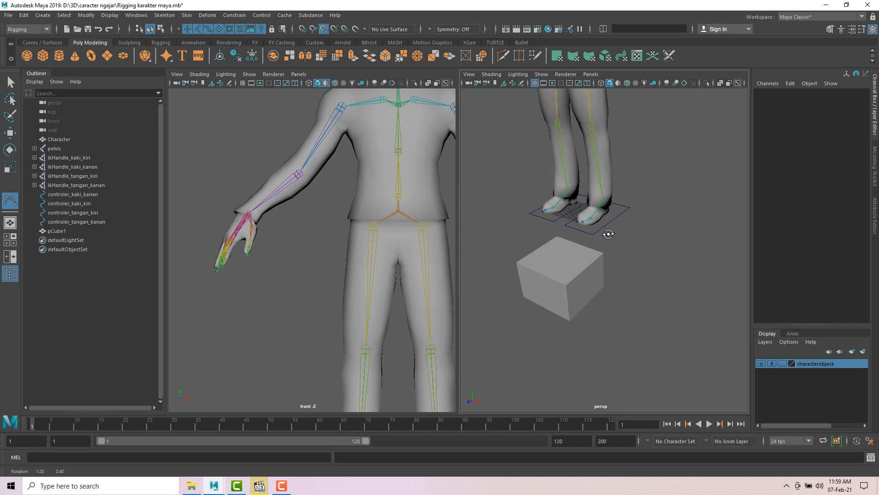
pyautogui.keyDown('alt'); pyautogui.moveTo(608, 234); pyautogui.dragTo(592, 252); pyautogui.keyUp('alt')
pyautogui.scroll(4, 592, 251)
pyautogui.keyDown('alt'); pyautogui.moveTo(600, 242); pyautogui.dragTo(626, 243, button='middle'); pyautogui.keyUp('alt')
pyautogui.scroll(3, 606, 249)
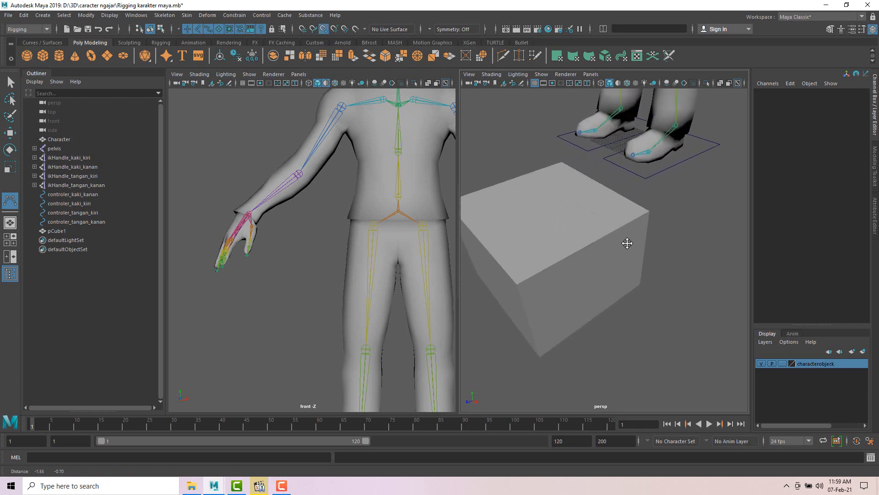
pyautogui.keyDown('alt'); pyautogui.moveTo(626, 243); pyautogui.dragTo(622, 252); pyautogui.keyUp('alt')
pyautogui.keyDown('alt'); pyautogui.moveTo(622, 252); pyautogui.dragTo(641, 253, button='middle'); pyautogui.keyUp('alt')
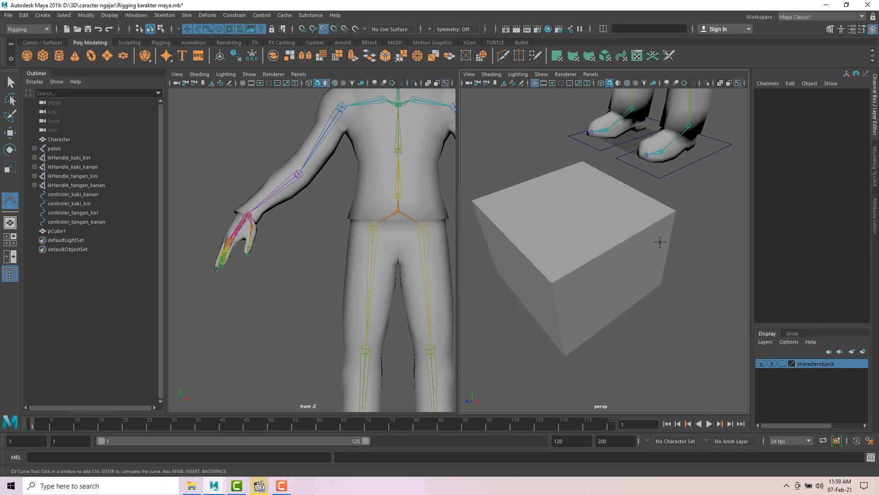
pyautogui.click(675, 210)
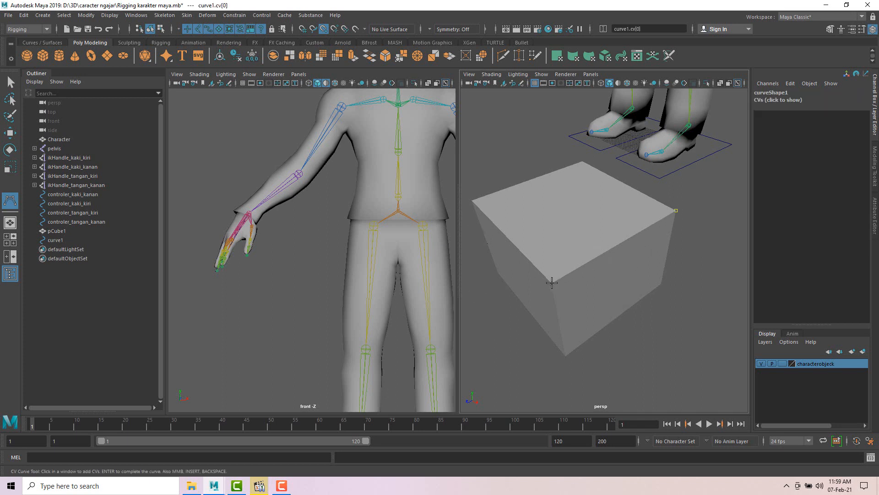
pyautogui.keyDown('alt'); pyautogui.moveTo(551, 284); pyautogui.dragTo(579, 285); pyautogui.keyUp('alt')
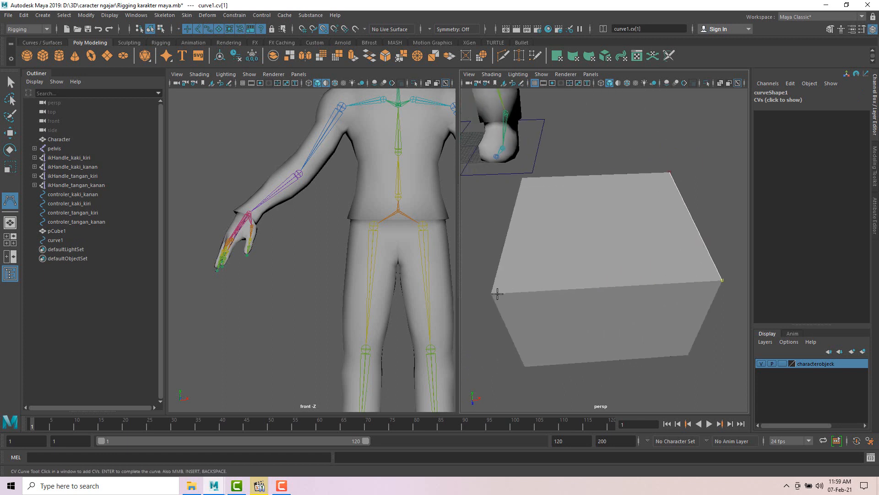
pyautogui.click(490, 293)
pyautogui.keyDown('alt'); pyautogui.moveTo(526, 295); pyautogui.dragTo(647, 308); pyautogui.keyUp('alt')
pyautogui.click(642, 323)
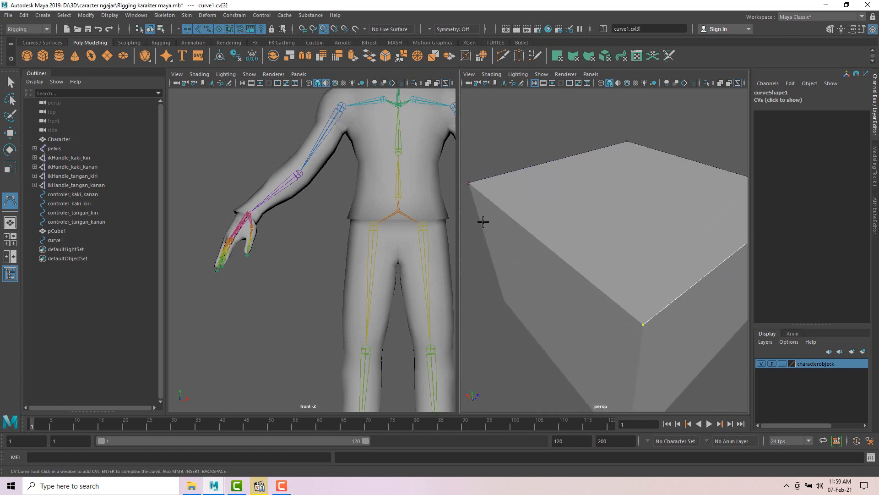
pyautogui.keyDown('alt'); pyautogui.moveTo(526, 275); pyautogui.dragTo(554, 250); pyautogui.keyUp('alt')
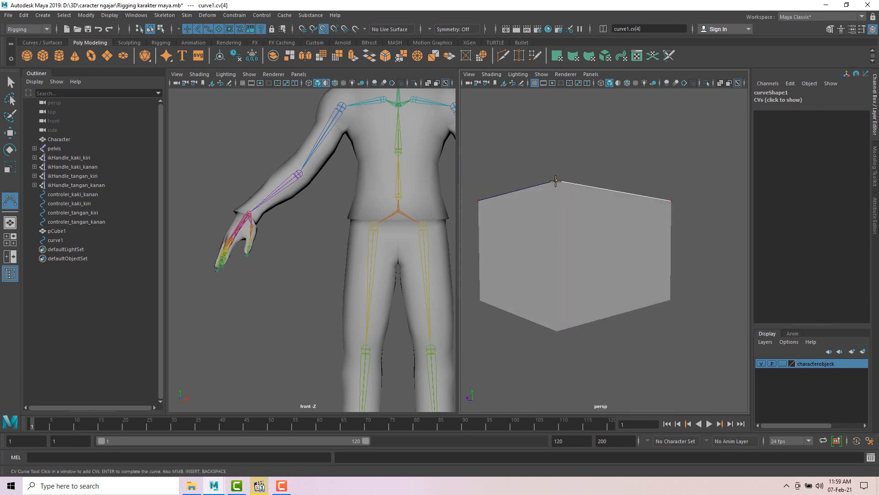
# Continue the curve down a vertical edge and along the cube's bottom and side edges, snapping each CV to a corner
pyautogui.keyDown('alt'); pyautogui.moveTo(556, 331); pyautogui.dragTo(521, 320); pyautogui.keyUp('alt')
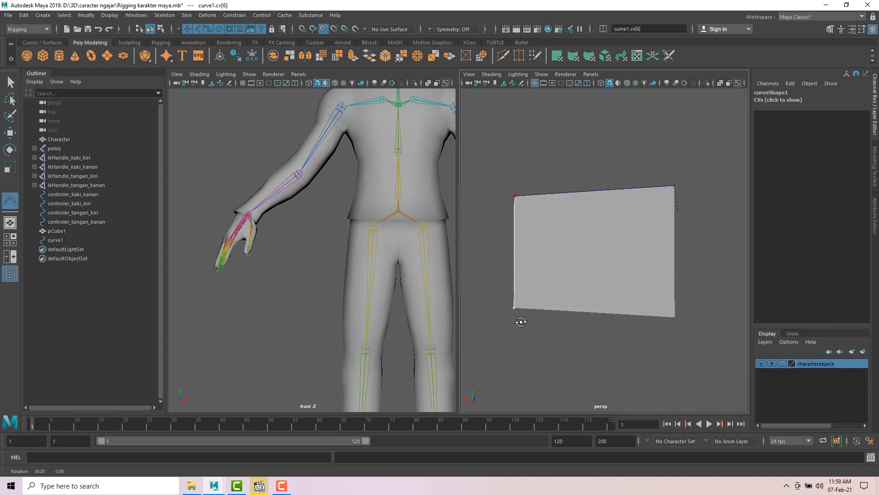
pyautogui.keyDown('alt'); pyautogui.moveTo(648, 314); pyautogui.dragTo(640, 301); pyautogui.keyUp('alt')
pyautogui.click(651, 297)
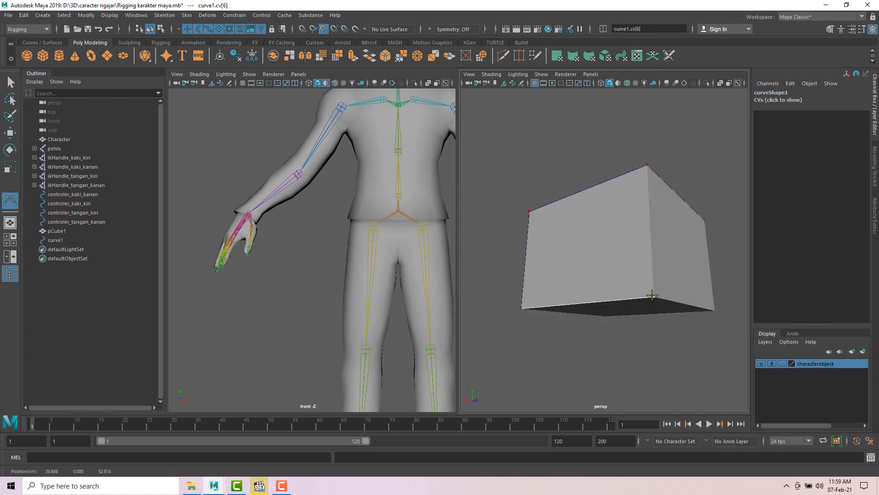
pyautogui.keyDown('alt'); pyautogui.moveTo(662, 214); pyautogui.dragTo(484, 277); pyautogui.keyUp('alt')
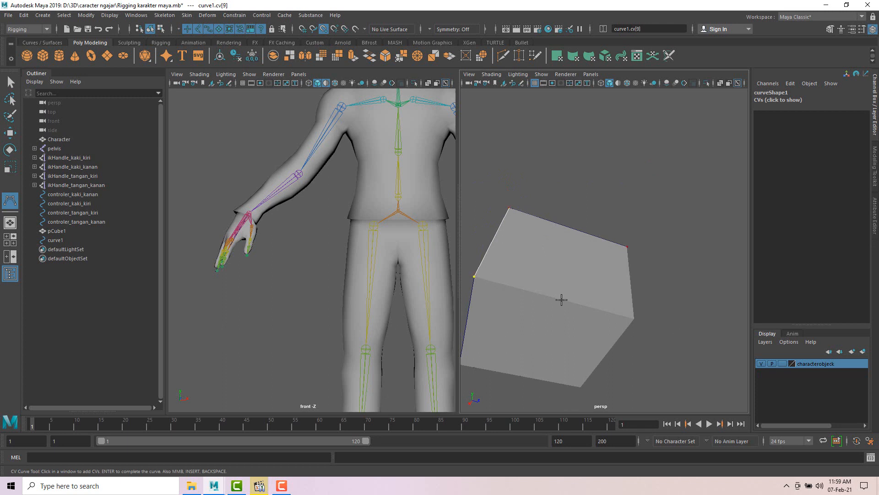
pyautogui.click(634, 318)
pyautogui.keyDown('alt'); pyautogui.moveTo(649, 308); pyautogui.dragTo(655, 224); pyautogui.keyUp('alt')
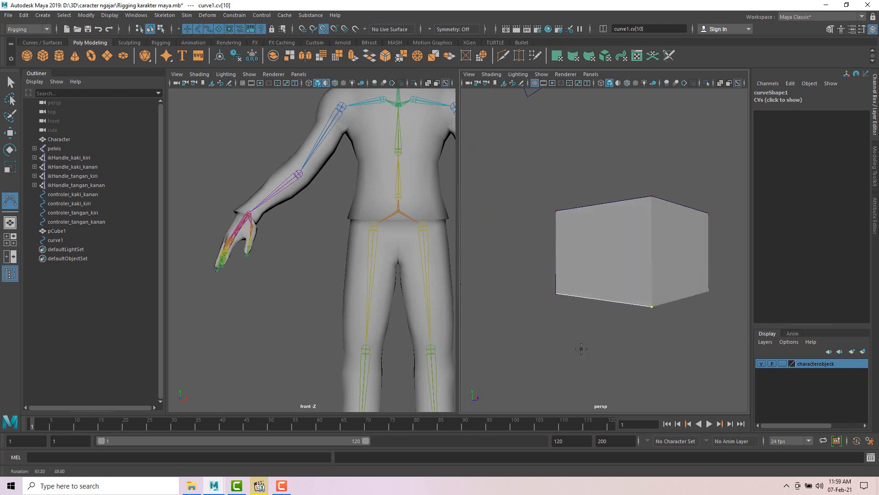
pyautogui.click(653, 196)
pyautogui.keyDown('alt'); pyautogui.moveTo(623, 251); pyautogui.dragTo(562, 281); pyautogui.keyUp('alt')
pyautogui.keyDown('alt'); pyautogui.moveTo(602, 324); pyautogui.dragTo(519, 259); pyautogui.keyUp('alt')
pyautogui.click(499, 265)
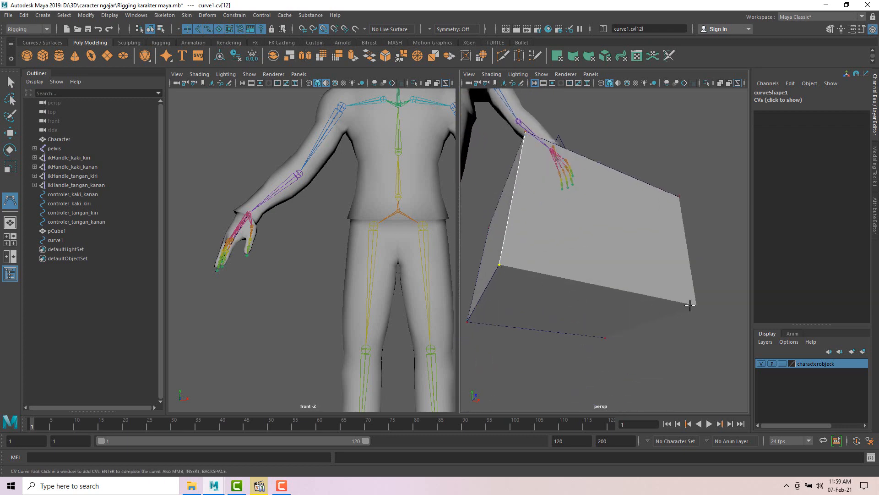
# Trace the remaining cube edges with corner-snapped CVs and complete the curve as a full cube outline
pyautogui.keyDown('alt'); pyautogui.moveTo(693, 306); pyautogui.dragTo(522, 132); pyautogui.keyUp('alt')
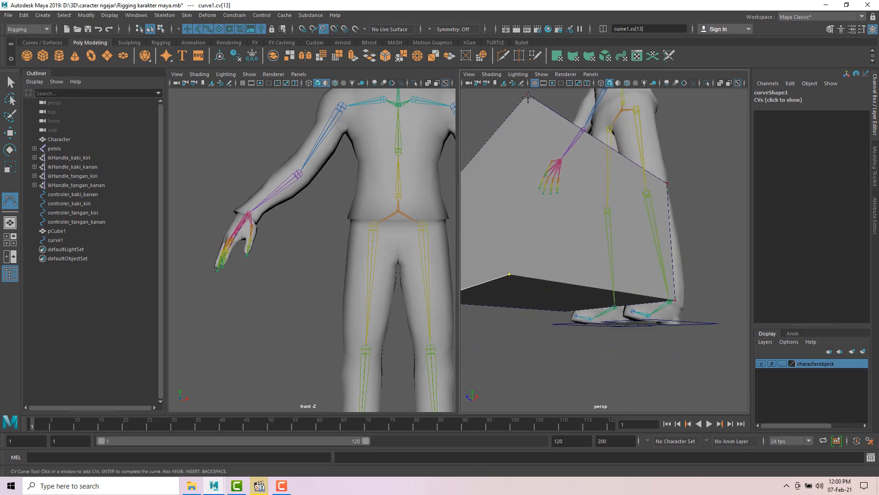
pyautogui.click(527, 94)
pyautogui.keyDown('alt'); pyautogui.moveTo(528, 259); pyautogui.dragTo(518, 247); pyautogui.keyUp('alt')
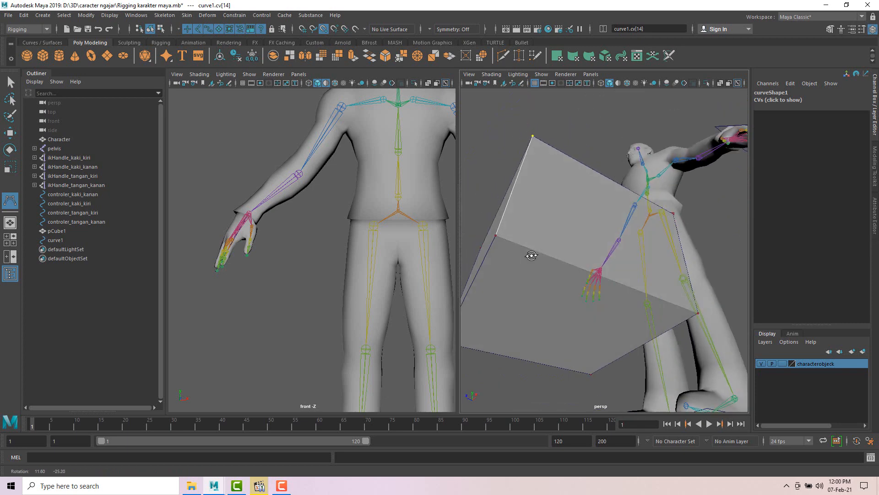
pyautogui.click(496, 235)
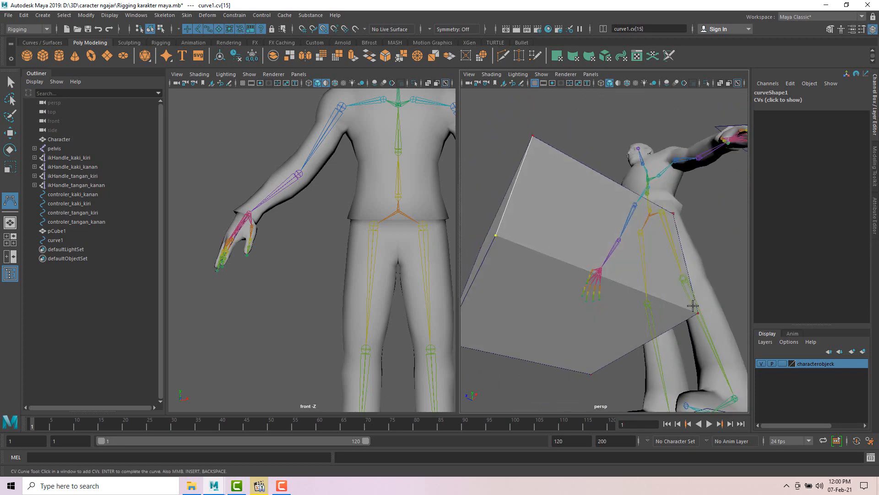
pyautogui.click(697, 314)
pyautogui.keyDown('alt'); pyautogui.moveTo(654, 318); pyautogui.dragTo(653, 300); pyautogui.keyUp('alt')
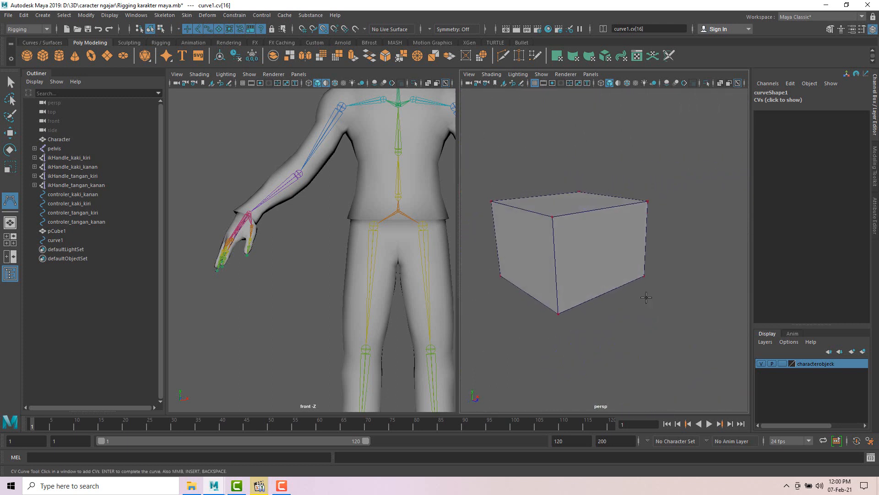
pyautogui.press('Return')
pyautogui.press('w')
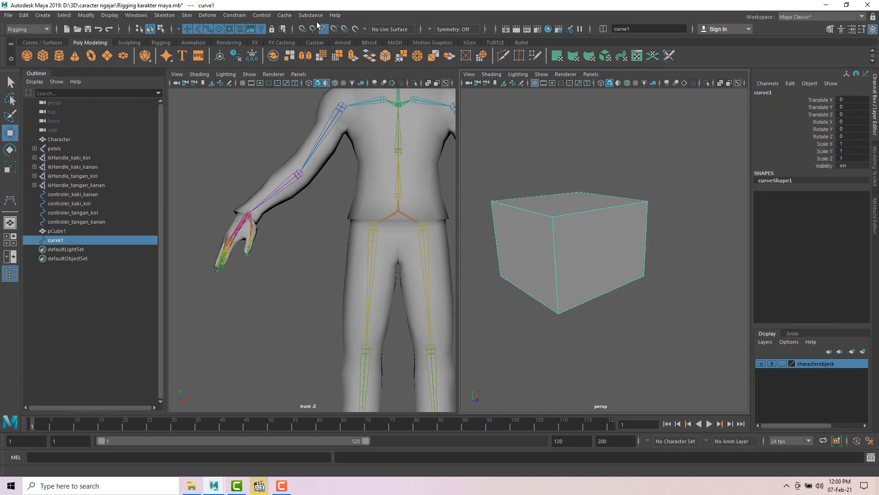
# Move the polygon cube along X out of the curve outline and delete it
pyautogui.click(599, 245)
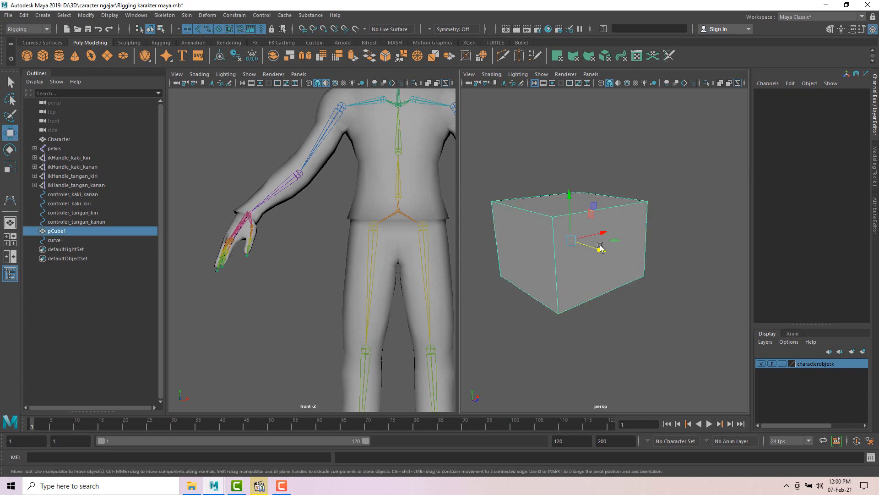
pyautogui.scroll(-5, 603, 252)
pyautogui.moveTo(618, 241); pyautogui.dragTo(565, 250)
pyautogui.click(617, 258)
pyautogui.scroll(3, 603, 239)
pyautogui.click(517, 229)
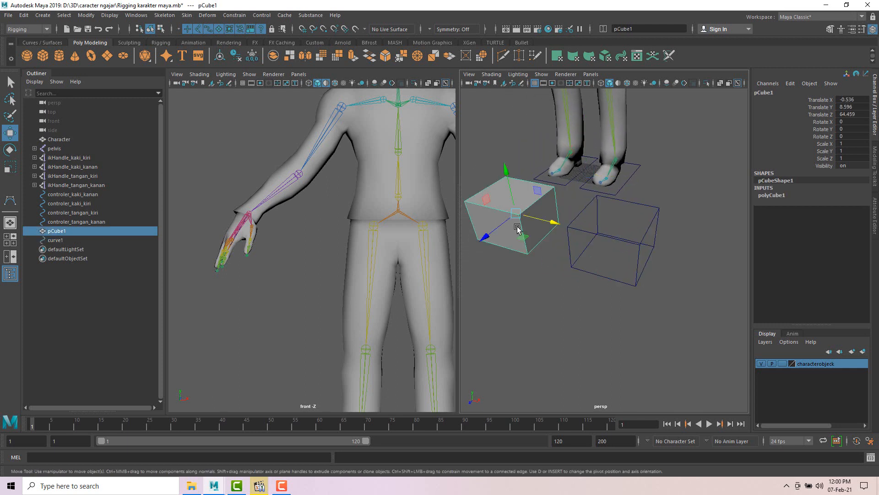
pyautogui.press('Delete')
# Move the cube-shaped curve about 20.7 along Z away from the feet and center its pivot
pyautogui.click(598, 236)
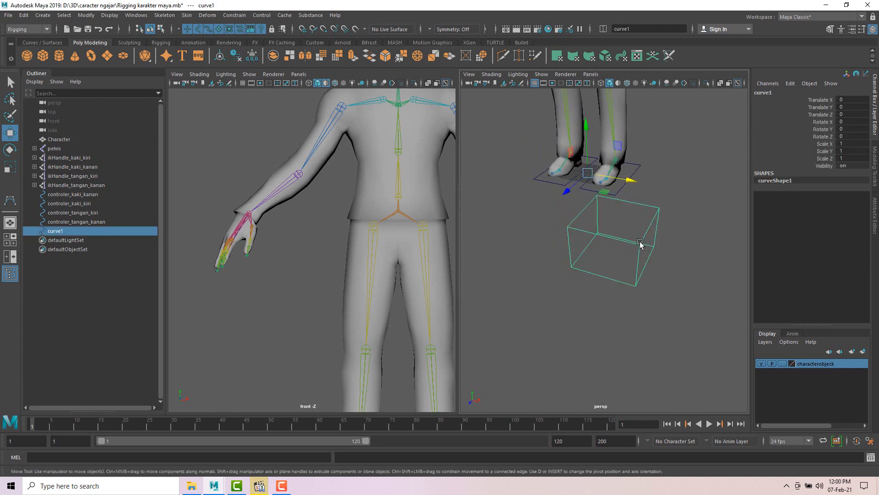
pyautogui.keyDown('alt'); pyautogui.moveTo(640, 244); pyautogui.dragTo(594, 200); pyautogui.keyUp('alt')
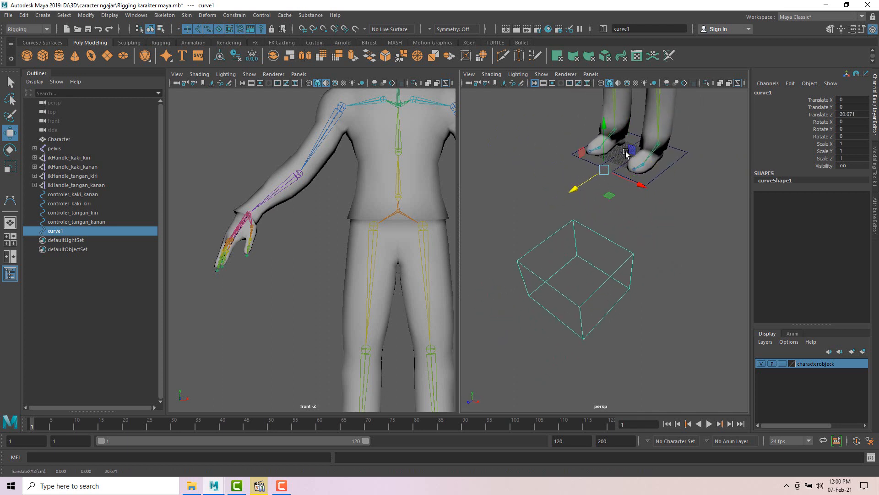
pyautogui.keyDown('alt'); pyautogui.moveTo(626, 154); pyautogui.dragTo(565, 268); pyautogui.keyUp('alt')
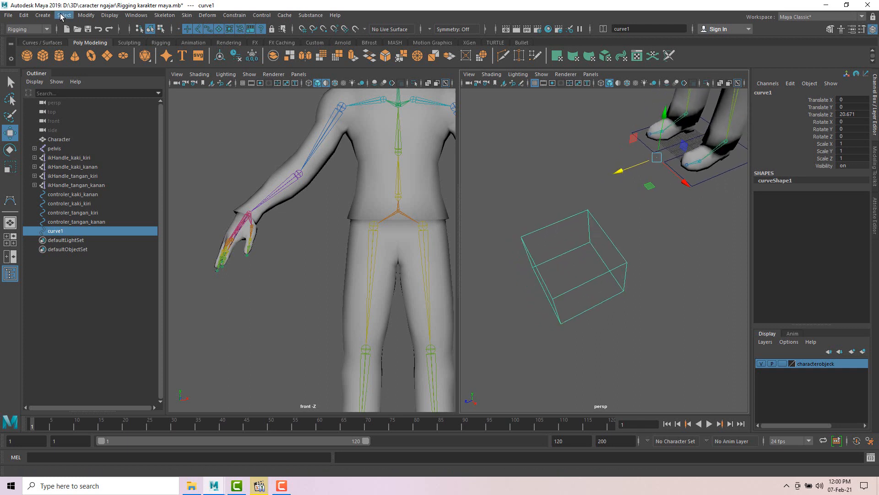
pyautogui.click(63, 16)
pyautogui.moveTo(51, 16)
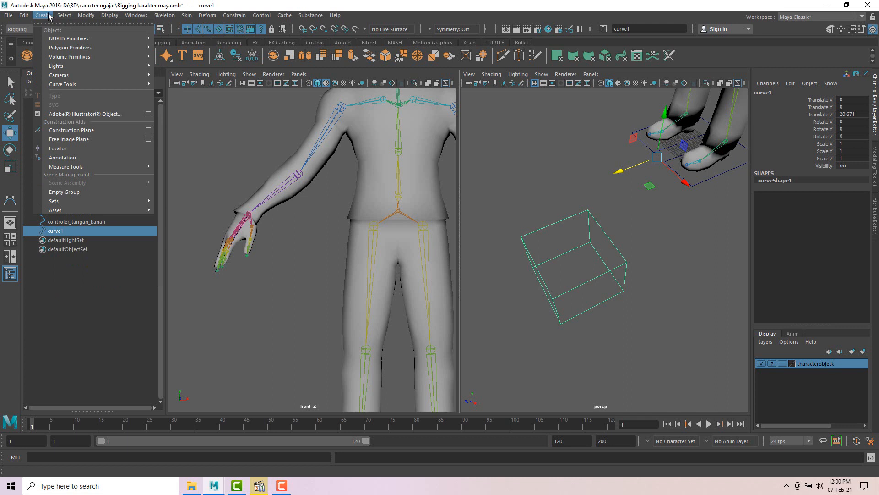
pyautogui.moveTo(86, 15)
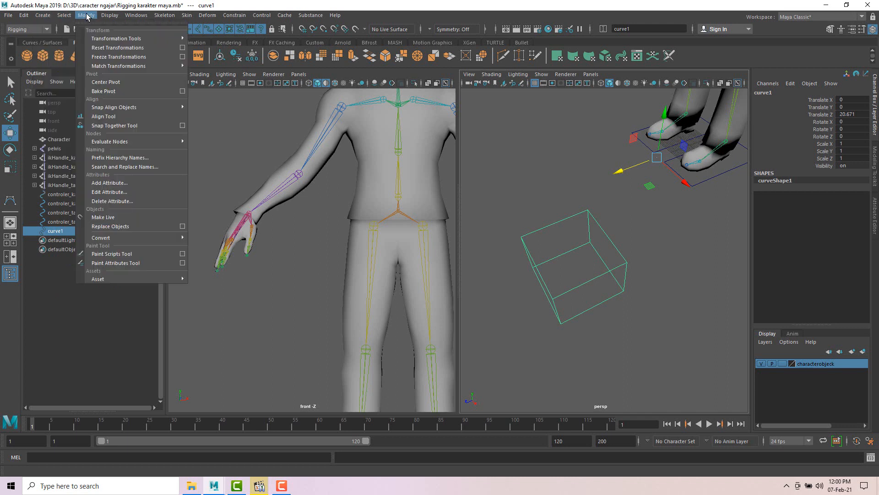
pyautogui.click(116, 82)
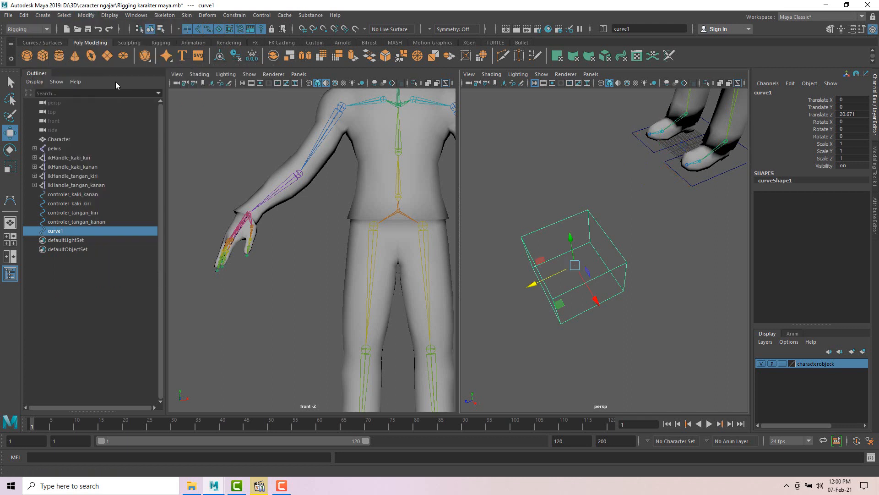
# Raise the top CVs of the cube-shaped curve to a height of about 20.5 and return to object selection
pyautogui.keyDown('alt'); pyautogui.moveTo(596, 215); pyautogui.dragTo(712, 205); pyautogui.keyUp('alt')
pyautogui.scroll(-6, 614, 221)
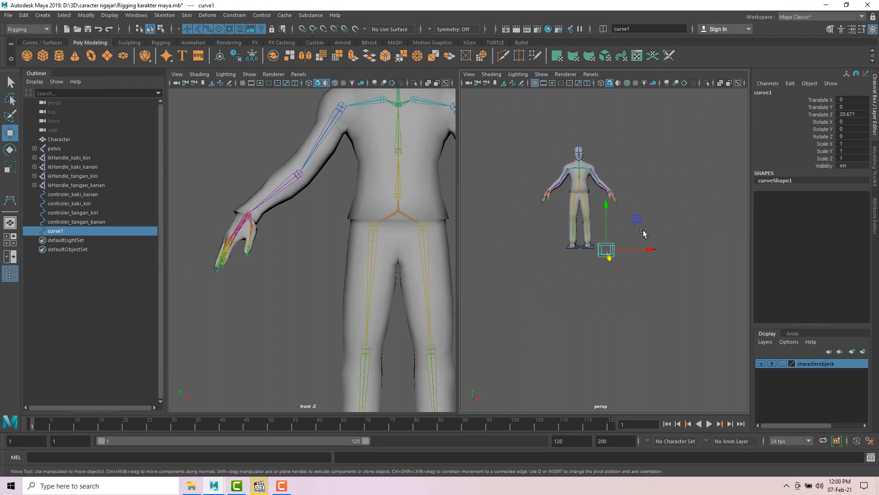
pyautogui.scroll(4, 644, 231)
pyautogui.keyDown('alt'); pyautogui.moveTo(645, 230); pyautogui.dragTo(558, 224); pyautogui.keyUp('alt')
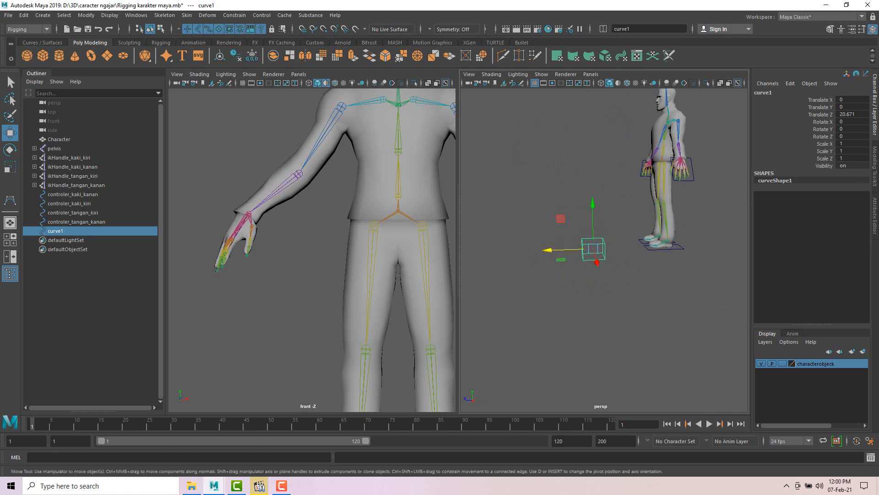
pyautogui.click(874, 206)
pyautogui.click(874, 176)
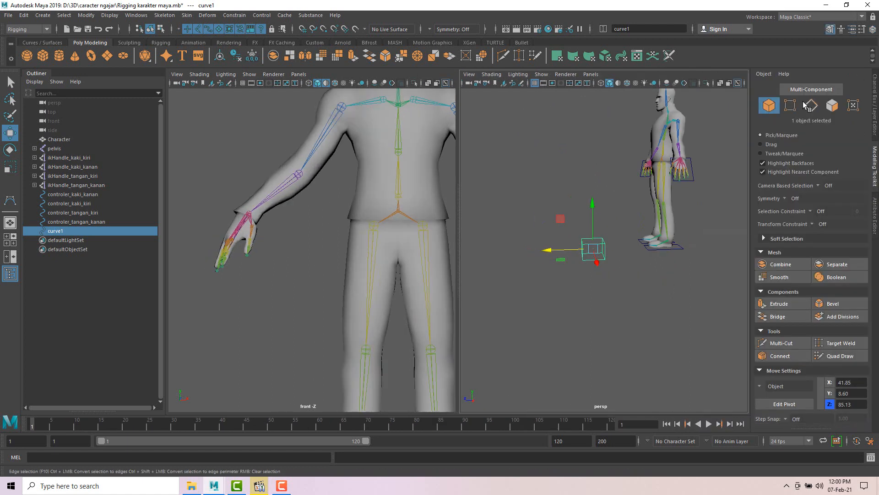
pyautogui.keyDown('alt'); pyautogui.moveTo(553, 210); pyautogui.dragTo(550, 201); pyautogui.keyUp('alt')
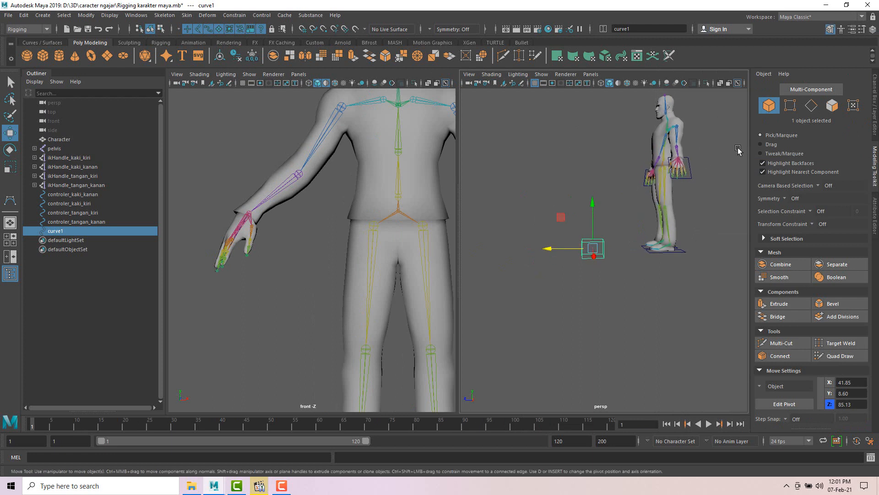
pyautogui.click(790, 105)
pyautogui.keyDown('alt'); pyautogui.moveTo(604, 228); pyautogui.dragTo(625, 245); pyautogui.keyUp('alt')
pyautogui.scroll(5, 595, 234)
pyautogui.moveTo(568, 200)
pyautogui.mouseDown()
pyautogui.moveTo(568, 170)
pyautogui.moveTo(567, 189)
pyautogui.mouseUp()
pyautogui.keyDown('alt'); pyautogui.moveTo(568, 191); pyautogui.dragTo(664, 222); pyautogui.keyUp('alt')
pyautogui.scroll(-8, 669, 233)
pyautogui.scroll(4, 649, 228)
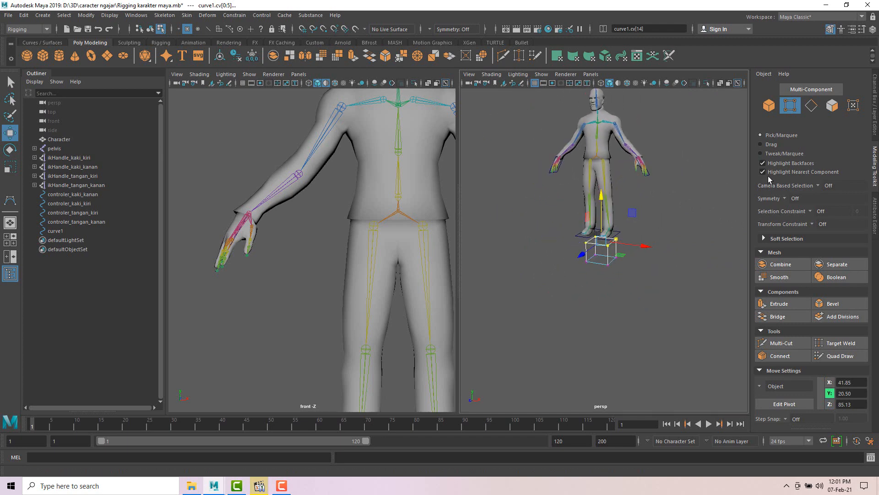
pyautogui.click(769, 106)
pyautogui.click(875, 109)
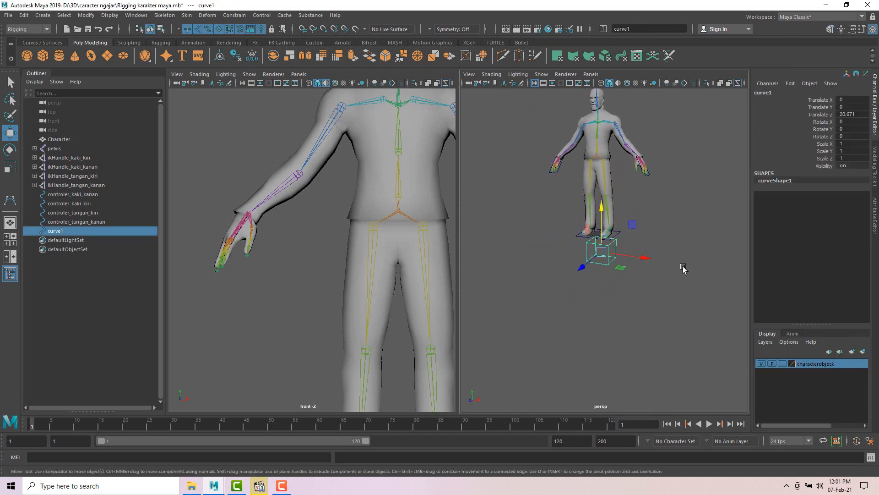
pyautogui.click(683, 269)
pyautogui.click(611, 266)
pyautogui.scroll(-3, 664, 247)
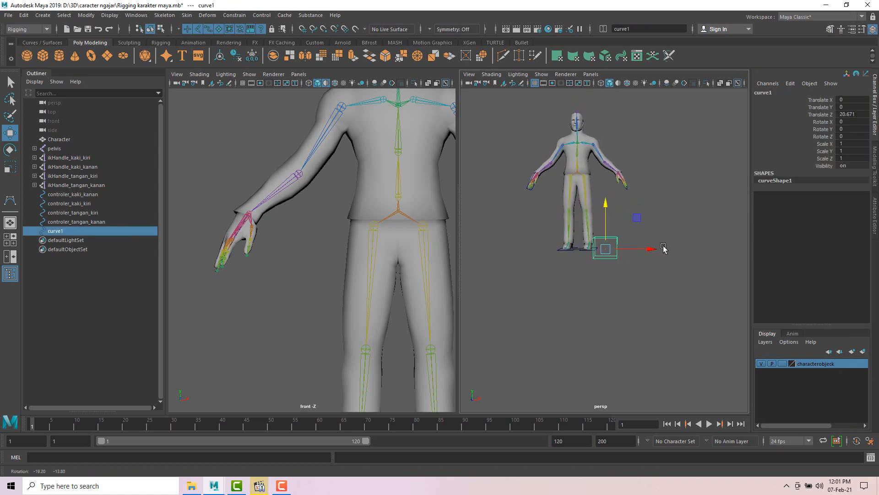
pyautogui.scroll(4, 634, 261)
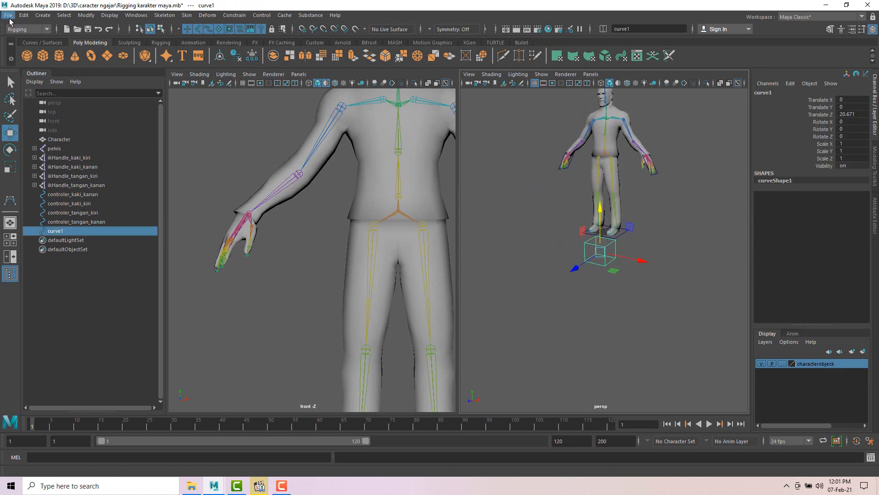
pyautogui.click(64, 15)
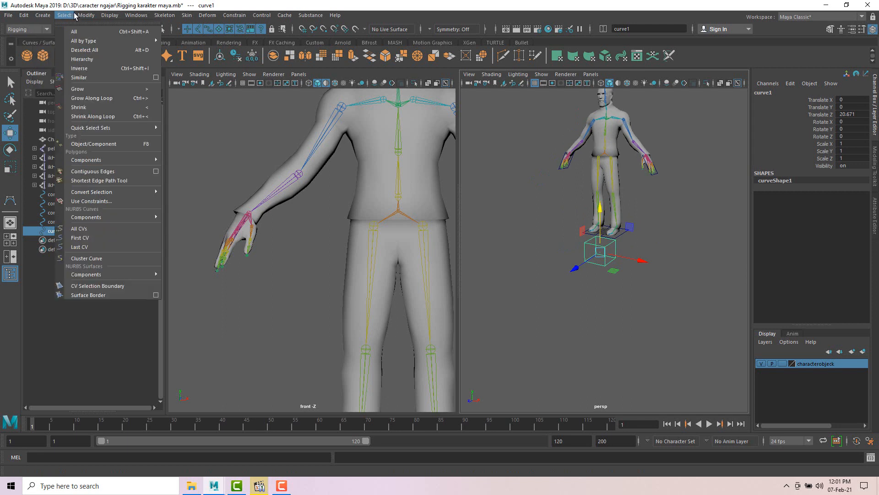
pyautogui.moveTo(91, 17)
pyautogui.click(107, 82)
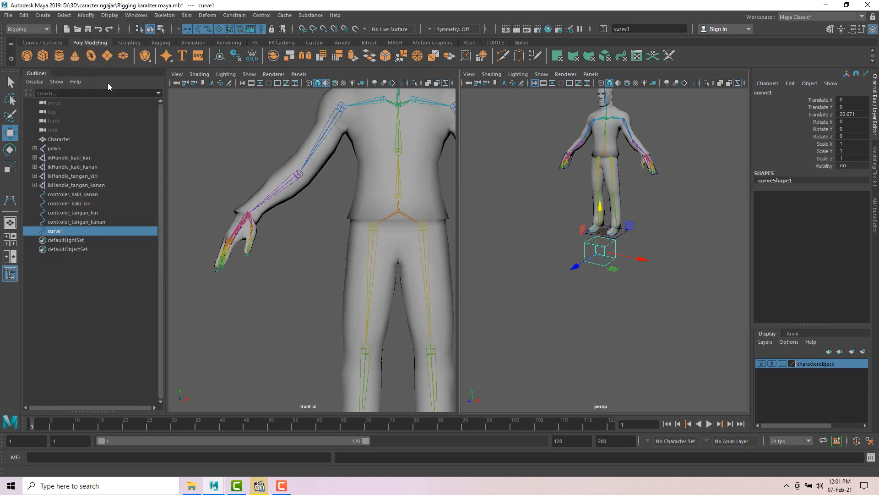
# Move the cube-shaped curve from in front of the feet and snap its center onto the pelvis joint
pyautogui.scroll(4, 607, 209)
pyautogui.keyDown('alt'); pyautogui.moveTo(629, 227); pyautogui.dragTo(624, 270, button='middle'); pyautogui.keyUp('alt')
pyautogui.keyDown('alt'); pyautogui.moveTo(655, 224); pyautogui.dragTo(659, 242); pyautogui.keyUp('alt')
pyautogui.keyDown('alt'); pyautogui.moveTo(659, 243); pyautogui.dragTo(656, 259, button='middle'); pyautogui.keyUp('alt')
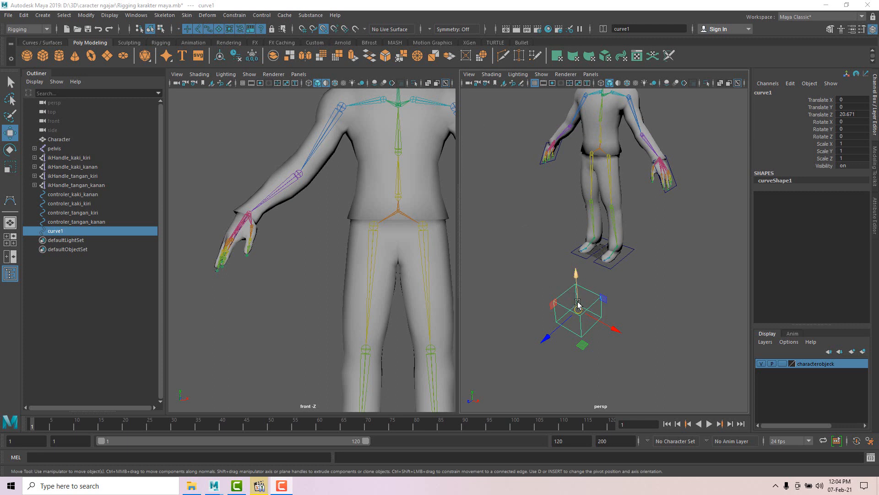
pyautogui.moveTo(579, 310); pyautogui.dragTo(600, 149)
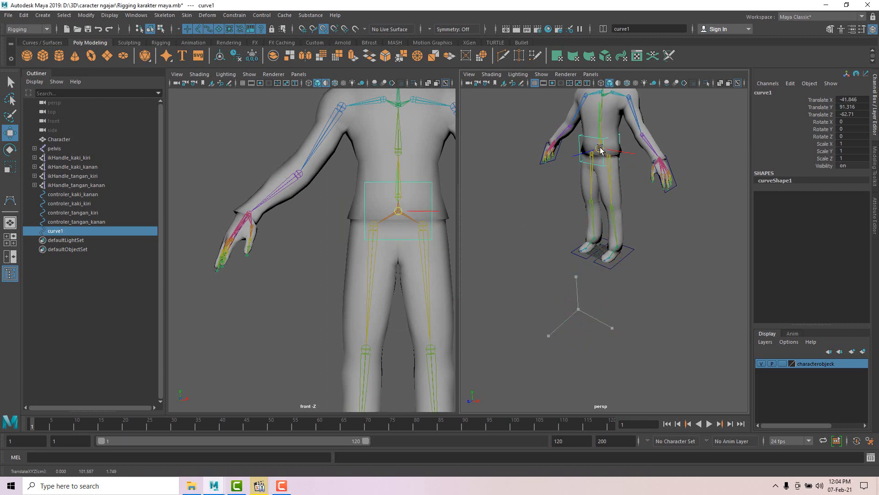
pyautogui.scroll(5, 605, 145)
pyautogui.keyDown('alt'); pyautogui.moveTo(611, 142); pyautogui.dragTo(607, 229, button='middle'); pyautogui.keyUp('alt')
pyautogui.moveTo(607, 229)
pyautogui.keyDown('alt'); pyautogui.mouseDown()
pyautogui.moveTo(562, 248)
pyautogui.moveTo(609, 221)
pyautogui.mouseUp(); pyautogui.keyUp('alt')
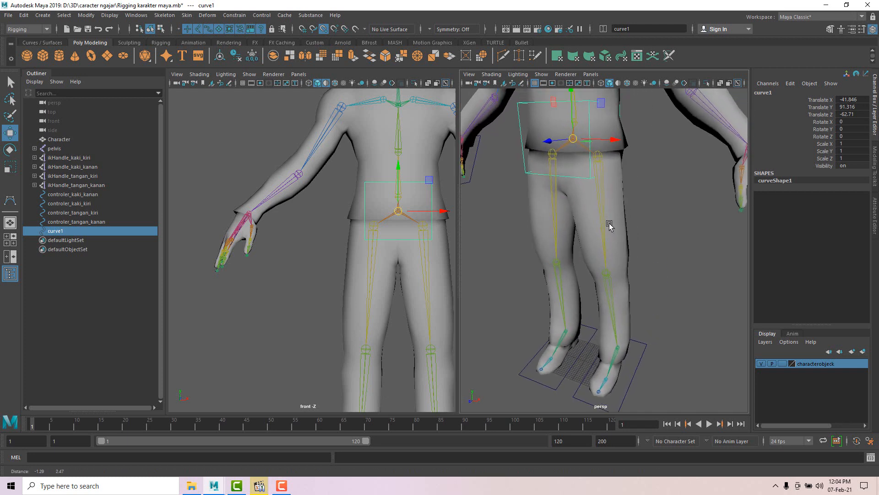
pyautogui.keyDown('alt'); pyautogui.moveTo(609, 221); pyautogui.dragTo(609, 227, button='middle'); pyautogui.keyUp('alt')
pyautogui.scroll(5, 578, 206)
pyautogui.keyDown('alt'); pyautogui.moveTo(609, 165); pyautogui.dragTo(682, 284, button='middle'); pyautogui.keyUp('alt')
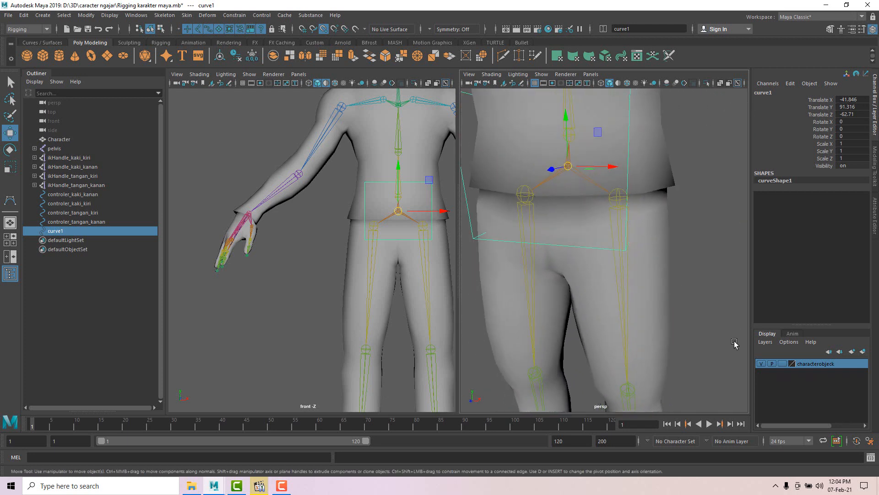
# Scale the pelvis curve to about 1.604 in X, 0.566 in Y and 1.082 in Z so it wraps the hips, hiding the character mesh while adjusting
pyautogui.scroll(-4, 583, 234)
pyautogui.keyDown('alt'); pyautogui.moveTo(644, 273); pyautogui.dragTo(686, 277); pyautogui.keyUp('alt')
pyautogui.click(762, 363)
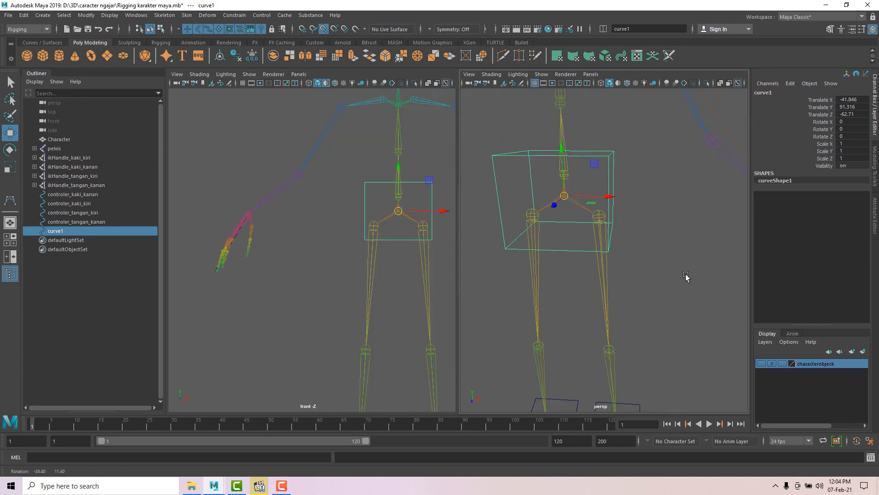
pyautogui.click(680, 245)
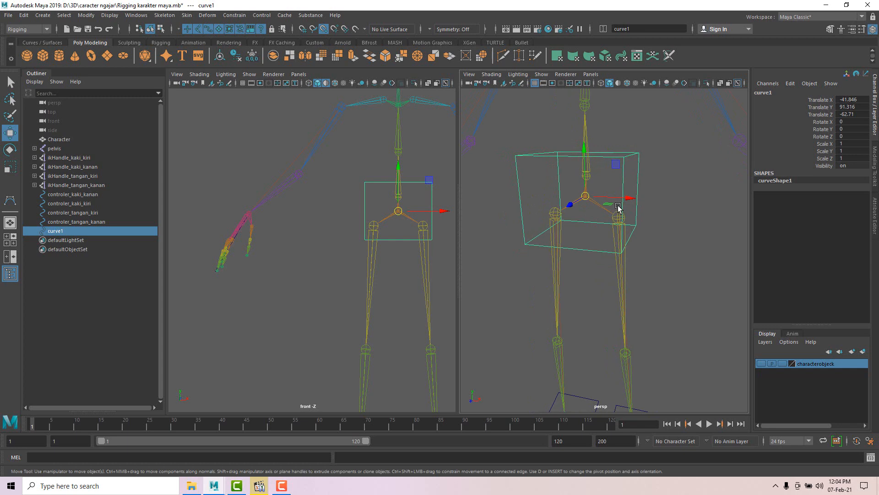
pyautogui.press('r')
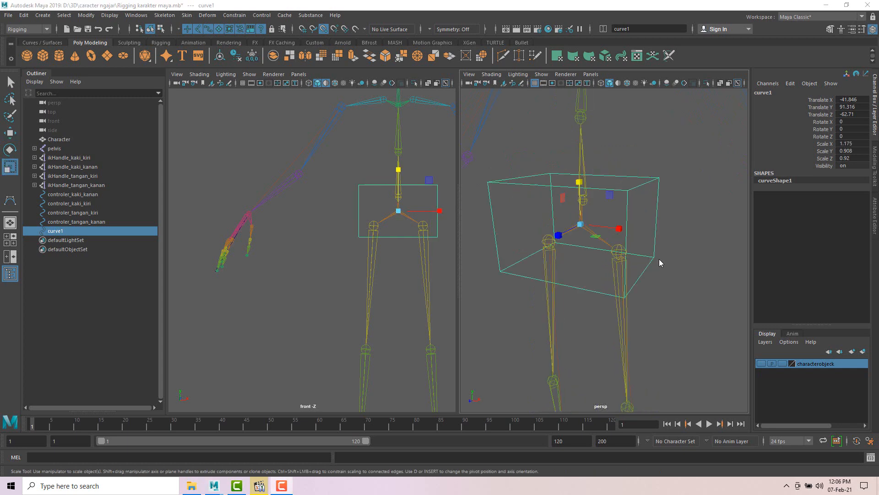
pyautogui.keyDown('alt'); pyautogui.moveTo(641, 243); pyautogui.dragTo(655, 220); pyautogui.keyUp('alt')
pyautogui.click(761, 363)
pyautogui.click(629, 220)
# Duplicate the pelvis curve upward twice, snapping one copy to the mid-spine joint and the other to the upper chest joint
pyautogui.press('w')
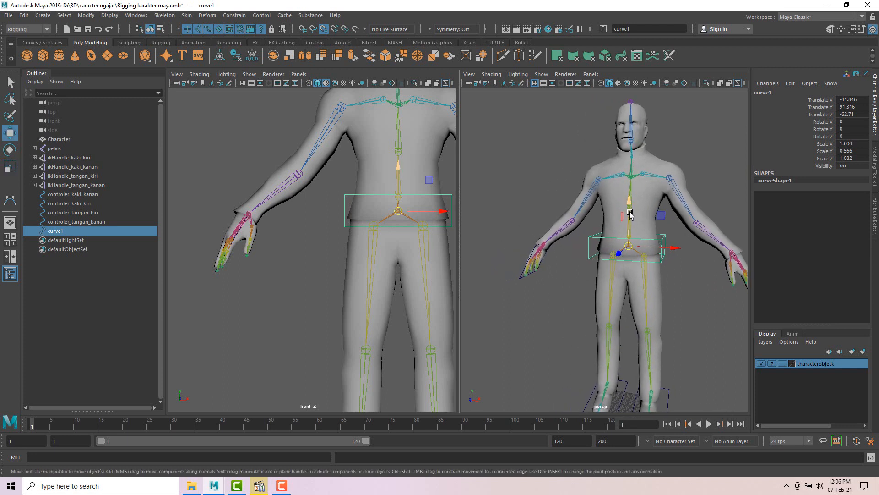
pyautogui.moveTo(632, 210)
pyautogui.keyDown('shift'); pyautogui.mouseDown()
pyautogui.moveTo(675, 167)
pyautogui.moveTo(575, 192)
pyautogui.moveTo(543, 181)
pyautogui.moveTo(603, 199)
pyautogui.moveTo(569, 202)
pyautogui.moveTo(618, 202)
pyautogui.moveTo(609, 213)
pyautogui.moveTo(620, 210)
pyautogui.moveTo(602, 205)
pyautogui.mouseUp(); pyautogui.keyUp('shift')
pyautogui.moveTo(590, 153); pyautogui.dragTo(589, 224)
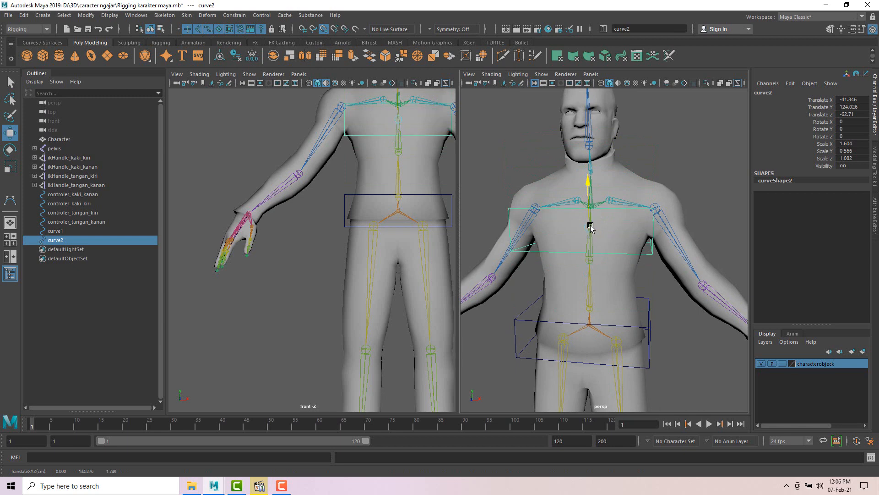
pyautogui.click(761, 363)
pyautogui.keyDown('alt'); pyautogui.moveTo(653, 281); pyautogui.dragTo(623, 273); pyautogui.keyUp('alt')
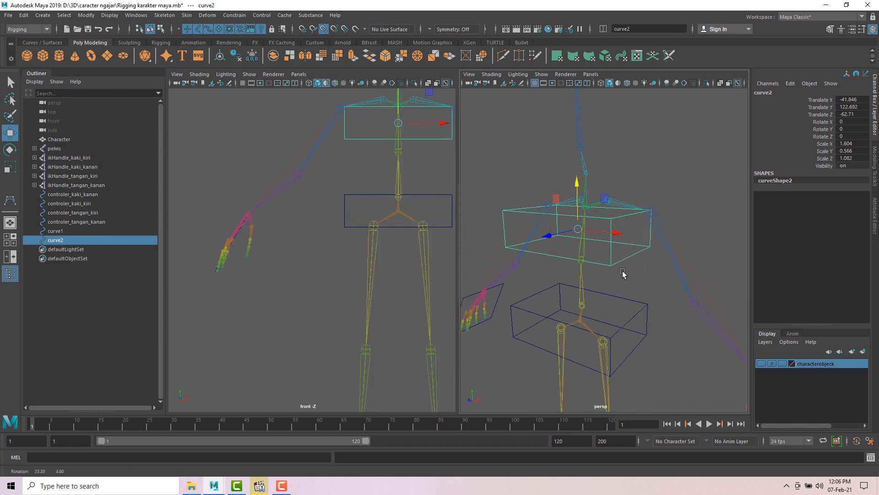
pyautogui.scroll(2, 580, 231)
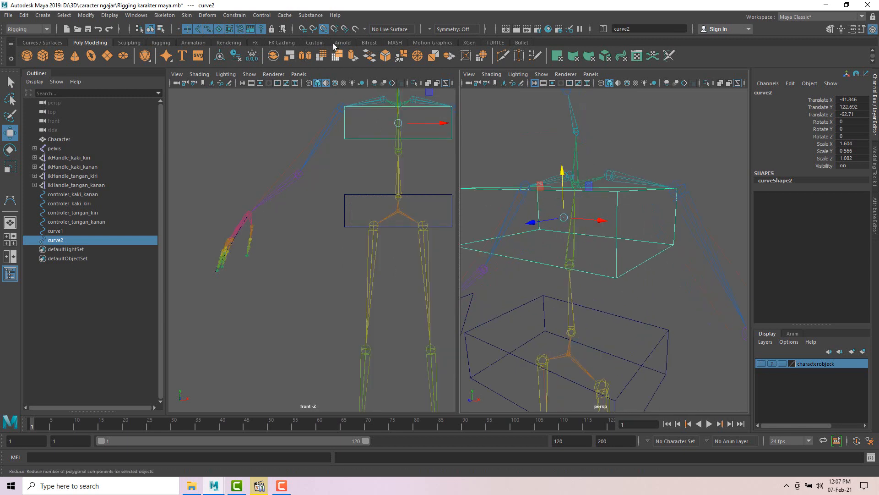
pyautogui.click(324, 30)
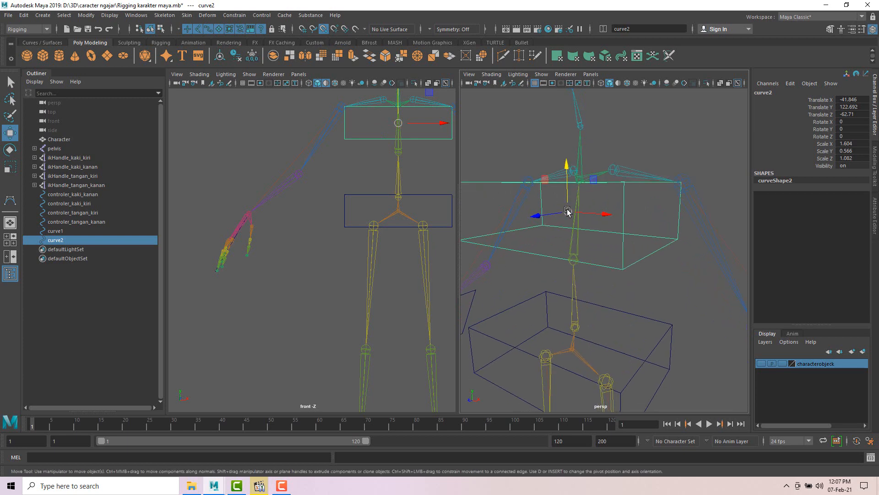
pyautogui.moveTo(567, 209); pyautogui.dragTo(572, 256)
pyautogui.moveTo(633, 288)
pyautogui.keyDown('alt'); pyautogui.mouseDown()
pyautogui.moveTo(616, 282)
pyautogui.moveTo(571, 295)
pyautogui.moveTo(656, 301)
pyautogui.moveTo(602, 304)
pyautogui.moveTo(630, 287)
pyautogui.moveTo(597, 273)
pyautogui.moveTo(589, 212)
pyautogui.moveTo(605, 214)
pyautogui.moveTo(592, 232)
pyautogui.moveTo(545, 232)
pyautogui.mouseUp(); pyautogui.keyUp('alt')
pyautogui.scroll(5, 587, 194)
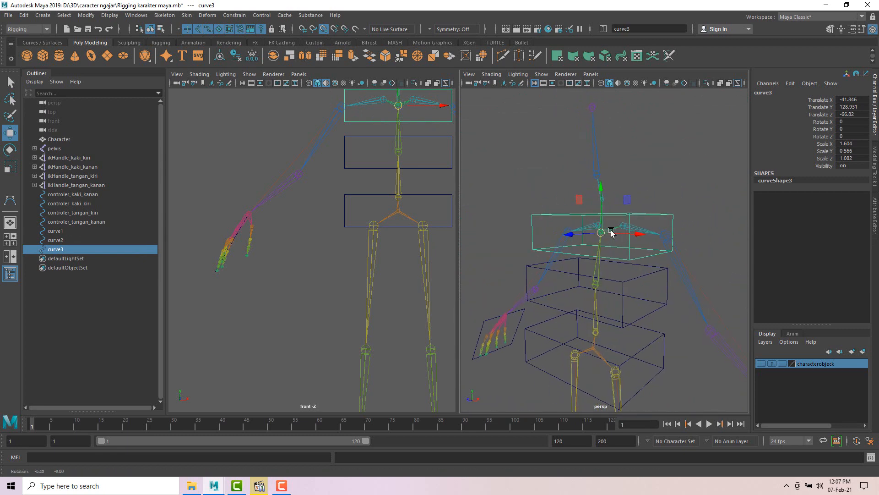
# Show the character mesh and scale the upper chest curve to about 1.486 in Z so it encloses the chest
pyautogui.keyDown('alt'); pyautogui.moveTo(611, 233); pyautogui.dragTo(614, 300); pyautogui.keyUp('alt')
pyautogui.click(761, 364)
pyautogui.click(651, 303)
pyautogui.press('r')
pyautogui.moveTo(559, 295); pyautogui.dragTo(688, 275)
pyautogui.click(652, 215)
pyautogui.keyDown('alt'); pyautogui.moveTo(709, 364); pyautogui.dragTo(672, 317, button='middle'); pyautogui.keyUp('alt')
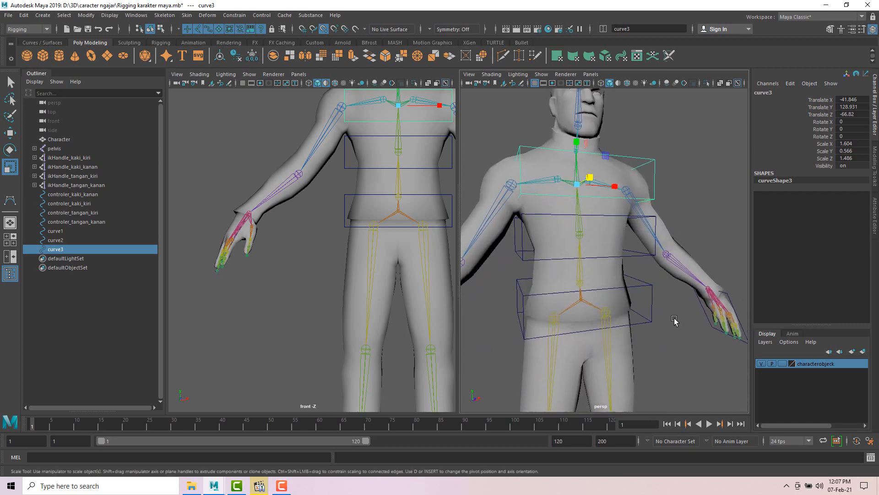
# Select the pelvis curve and examine from several angles how the three box curves fit around the torso
pyautogui.click(662, 317)
pyautogui.click(659, 316)
pyautogui.keyDown('alt'); pyautogui.moveTo(681, 301); pyautogui.dragTo(662, 171); pyautogui.keyUp('alt')
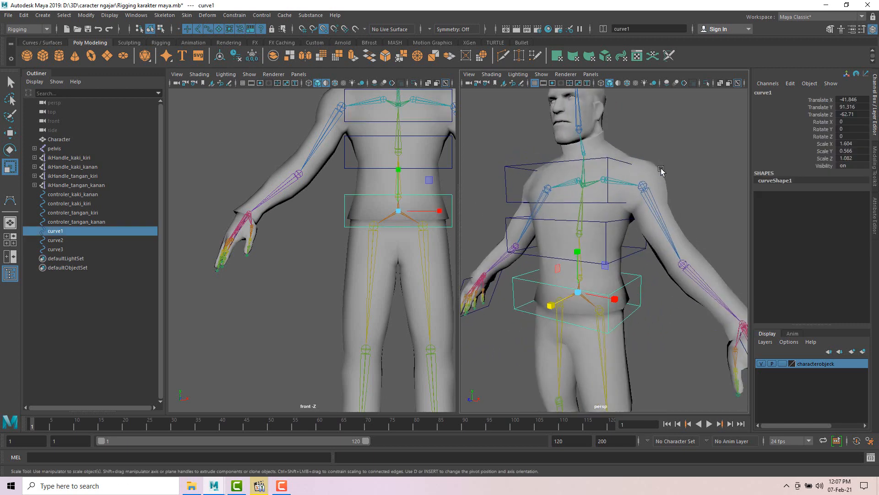
pyautogui.scroll(-5, 680, 207)
pyautogui.keyDown('alt'); pyautogui.moveTo(681, 210); pyautogui.dragTo(675, 208); pyautogui.keyUp('alt')
pyautogui.scroll(5, 675, 208)
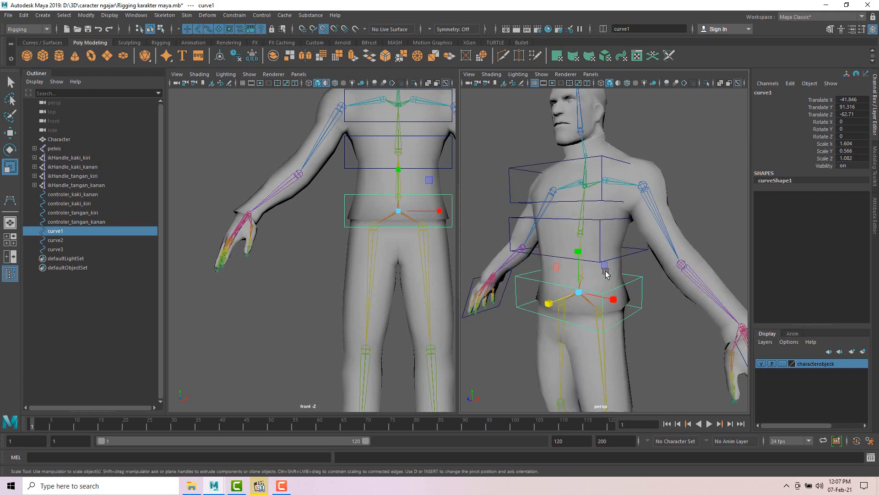
pyautogui.keyDown('alt'); pyautogui.moveTo(635, 266); pyautogui.dragTo(636, 258, button='middle'); pyautogui.keyUp('alt')
pyautogui.keyDown('alt'); pyautogui.moveTo(637, 258); pyautogui.dragTo(648, 275); pyautogui.keyUp('alt')
pyautogui.click(605, 275)
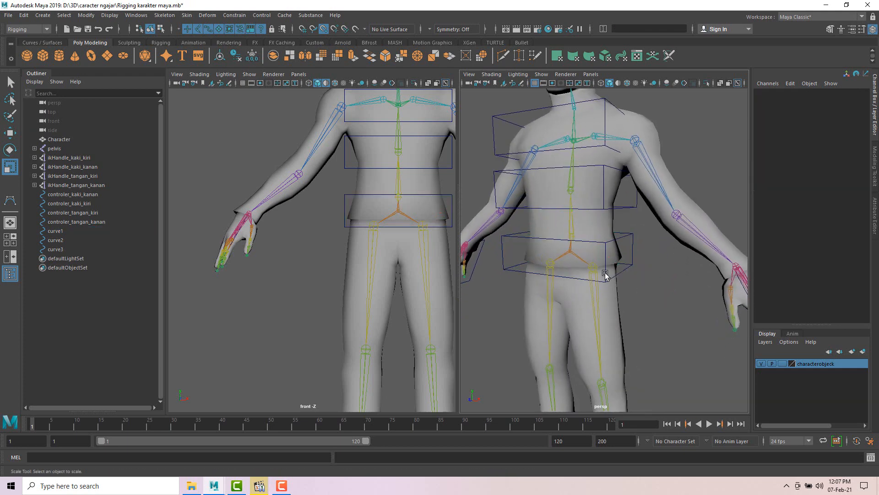
pyautogui.click(633, 266)
pyautogui.scroll(-5, 632, 266)
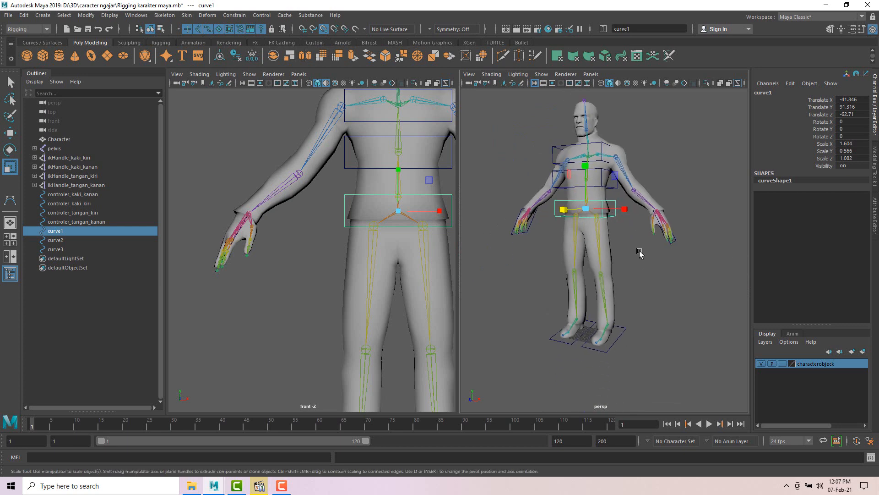
pyautogui.scroll(5, 619, 287)
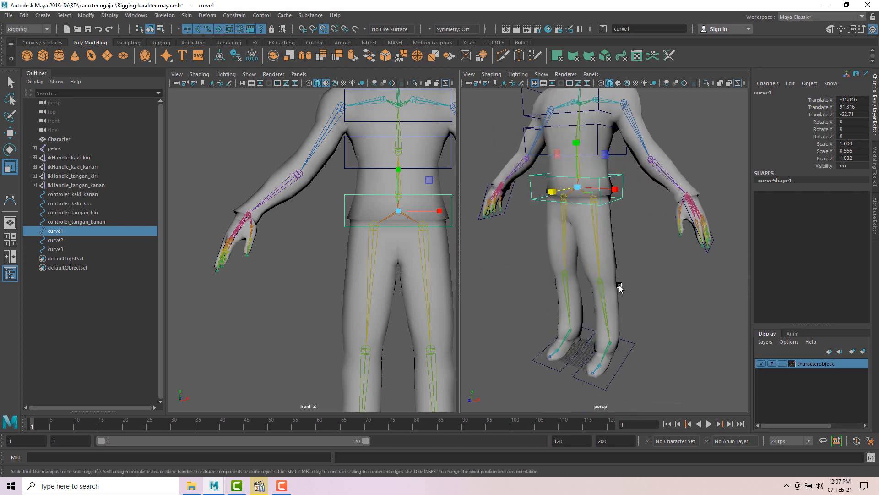
# Inspect the left foot control curve and its placement, then return to the pelvis curve for comparison
pyautogui.click(631, 351)
pyautogui.moveTo(610, 349); pyautogui.dragTo(595, 352)
pyautogui.scroll(4, 649, 278)
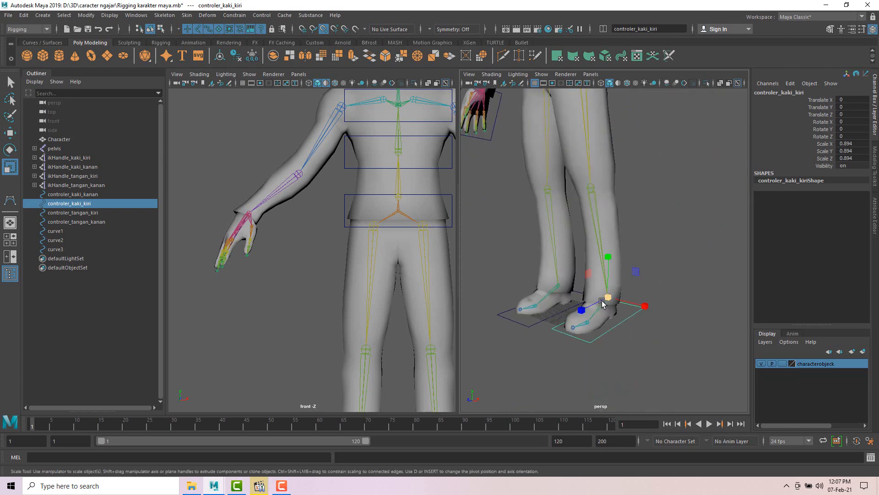
pyautogui.keyDown('alt'); pyautogui.moveTo(605, 158); pyautogui.dragTo(614, 242, button='middle'); pyautogui.keyUp('alt')
pyautogui.keyDown('alt'); pyautogui.moveTo(630, 202); pyautogui.dragTo(647, 210); pyautogui.keyUp('alt')
pyautogui.keyDown('alt'); pyautogui.moveTo(636, 179); pyautogui.dragTo(650, 249, button='middle'); pyautogui.keyUp('alt')
pyautogui.click(638, 207)
pyautogui.scroll(-3, 648, 234)
pyautogui.scroll(5, 650, 236)
pyautogui.click(699, 253)
pyautogui.click(680, 220)
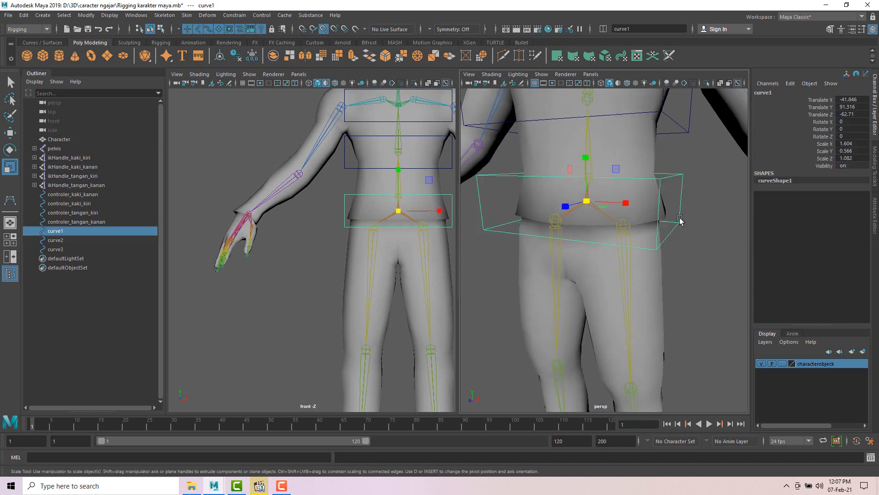
pyautogui.keyDown('alt'); pyautogui.moveTo(707, 236); pyautogui.dragTo(731, 287); pyautogui.keyUp('alt')
# Hide the character mesh layer to expose the pelvis joint inside its control curve
pyautogui.click(762, 364)
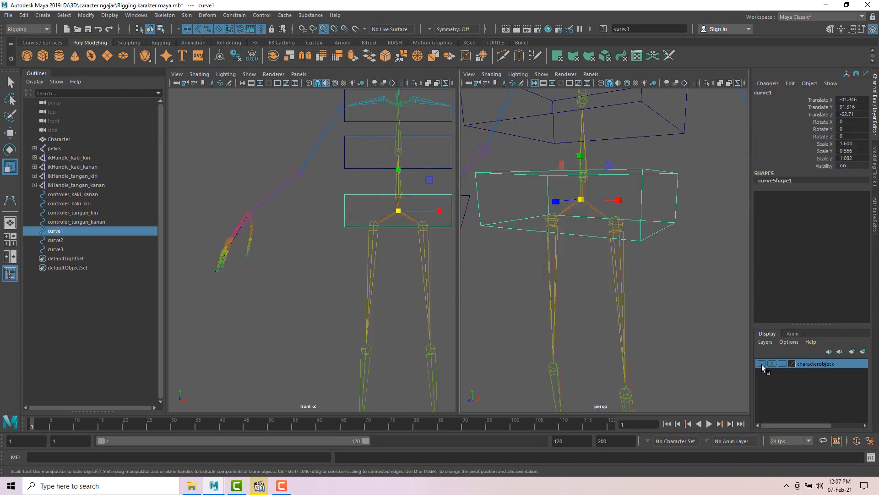
pyautogui.keyDown('alt'); pyautogui.moveTo(683, 306); pyautogui.dragTo(674, 270); pyautogui.keyUp('alt')
pyautogui.keyDown('alt'); pyautogui.moveTo(674, 269); pyautogui.dragTo(687, 291, button='middle'); pyautogui.keyUp('alt')
# Point-constrain the pelvis joint to the pelvis control curve, undoing the trial move of the two
pyautogui.click(679, 261)
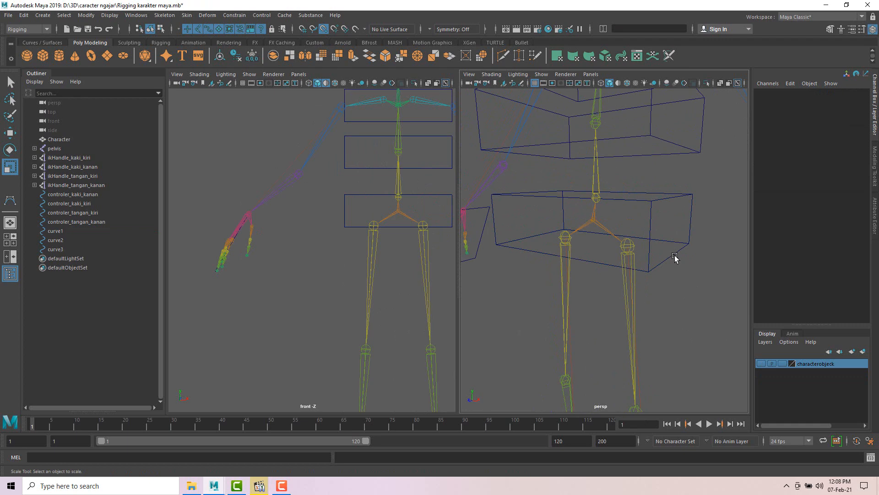
pyautogui.click(676, 258)
pyautogui.press('w')
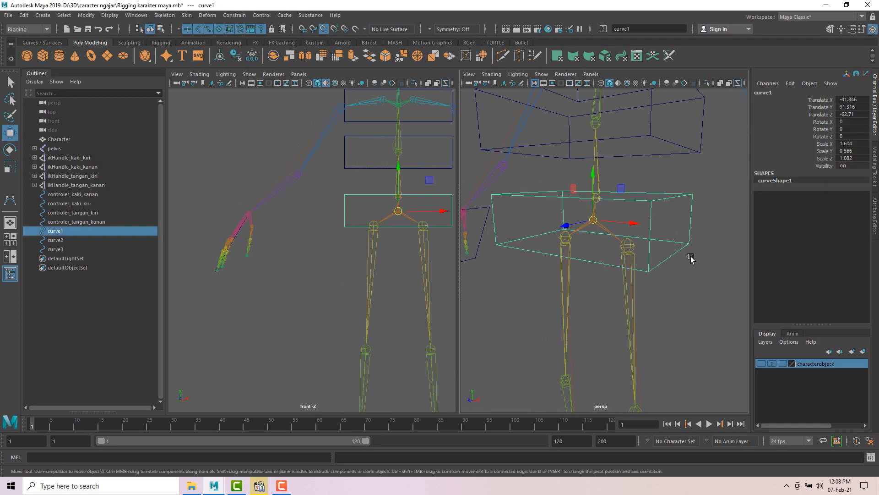
pyautogui.scroll(6, 602, 235)
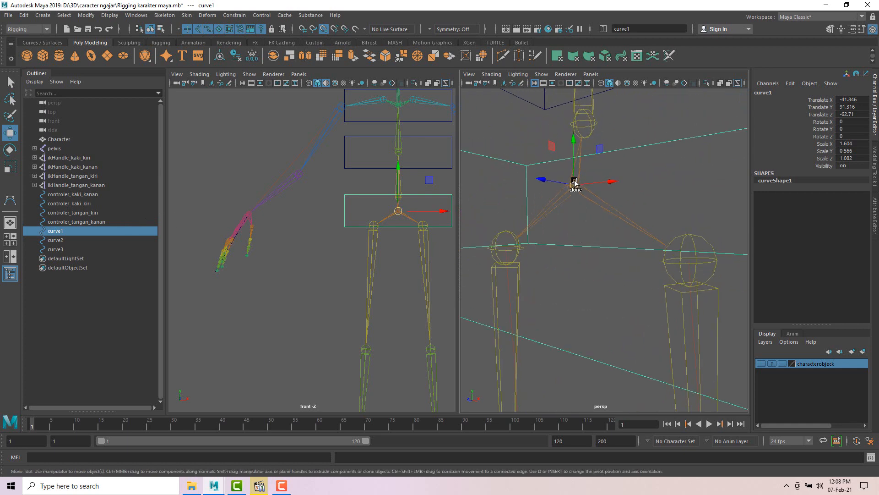
pyautogui.keyDown('shift'); pyautogui.click(569, 197); pyautogui.keyUp('shift')
pyautogui.scroll(-6, 585, 196)
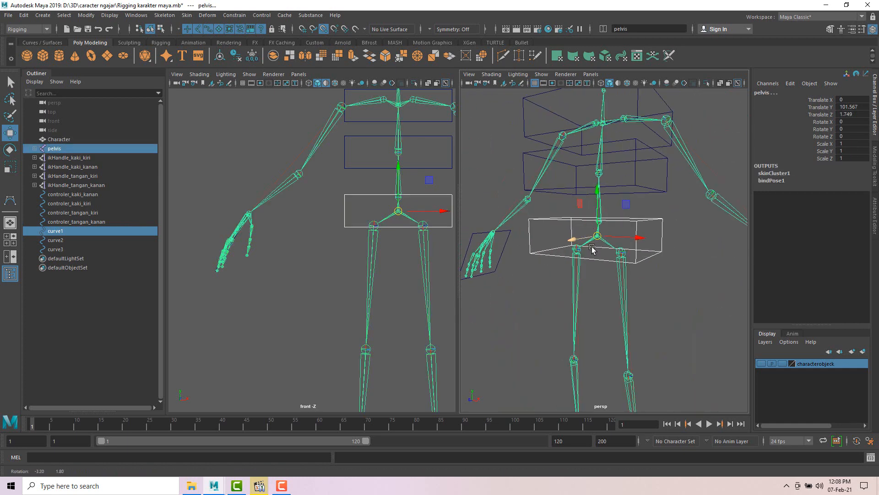
pyautogui.hotkey('ctrl', 'z')
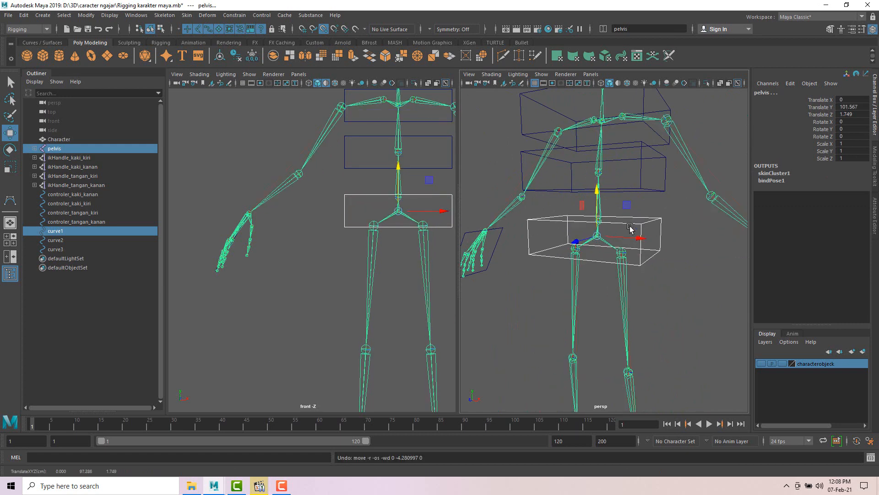
pyautogui.keyDown('alt'); pyautogui.moveTo(645, 255); pyautogui.dragTo(677, 275); pyautogui.keyUp('alt')
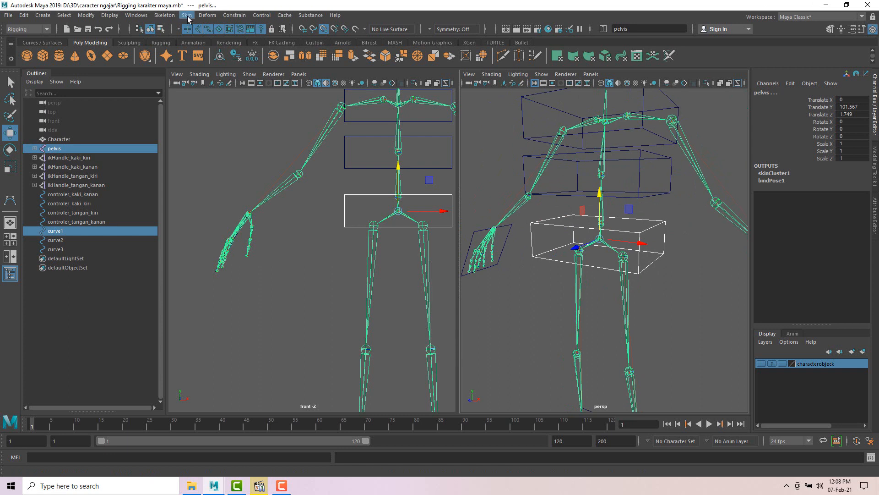
pyautogui.click(228, 15)
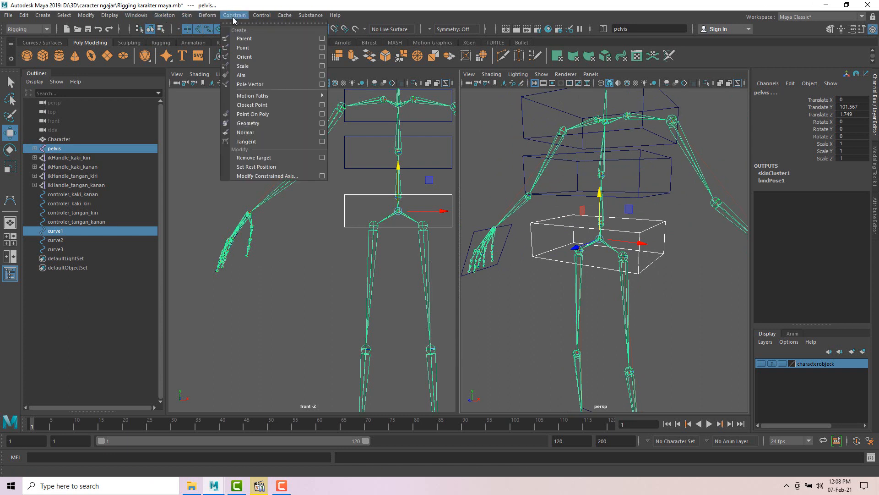
pyautogui.click(253, 48)
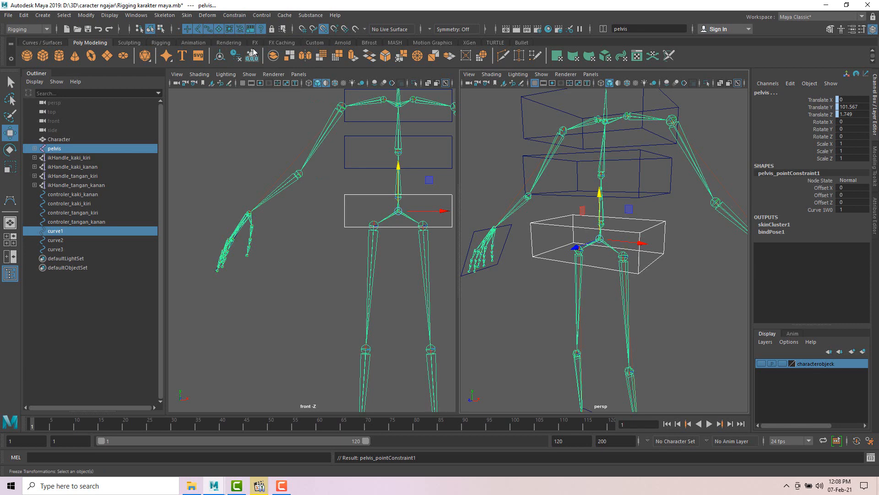
# Test-move the pelvis control curve vertically to check the point constraint, undoing each trial move
pyautogui.click(687, 280)
pyautogui.click(617, 243)
pyautogui.moveTo(601, 213); pyautogui.dragTo(602, 235)
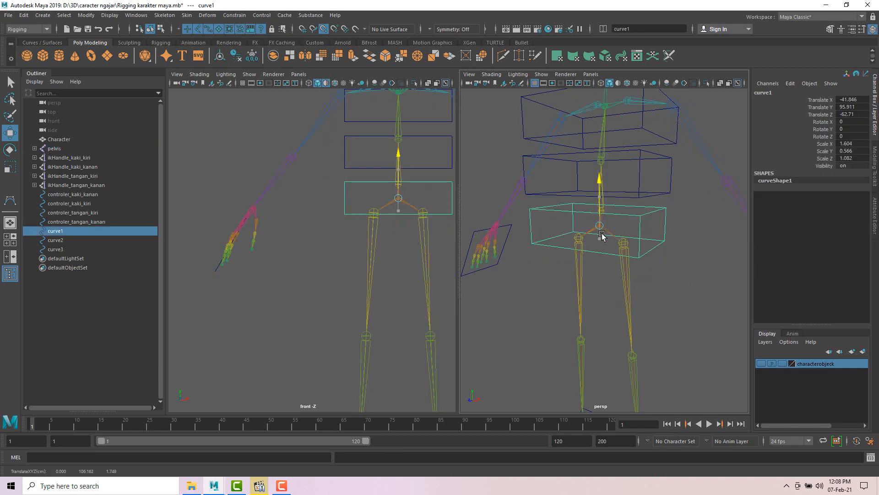
pyautogui.hotkey('ctrl', 'z')
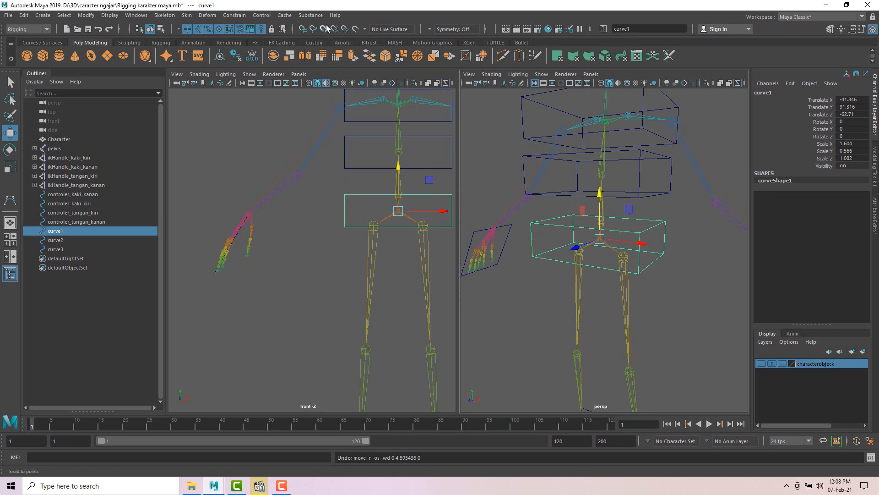
pyautogui.moveTo(600, 213); pyautogui.dragTo(611, 244)
pyautogui.scroll(-3, 613, 243)
pyautogui.hotkey('ctrl', 'z')
pyautogui.moveTo(670, 287)
pyautogui.keyDown('alt'); pyautogui.mouseDown()
pyautogui.moveTo(628, 283)
pyautogui.moveTo(656, 286)
pyautogui.moveTo(656, 293)
pyautogui.mouseUp(); pyautogui.keyUp('alt')
pyautogui.hotkey('ctrl', 'z')
# Examine the pelvis control curve's rotation pivot up close against the pelvis joint
pyautogui.press('e')
pyautogui.click(638, 308)
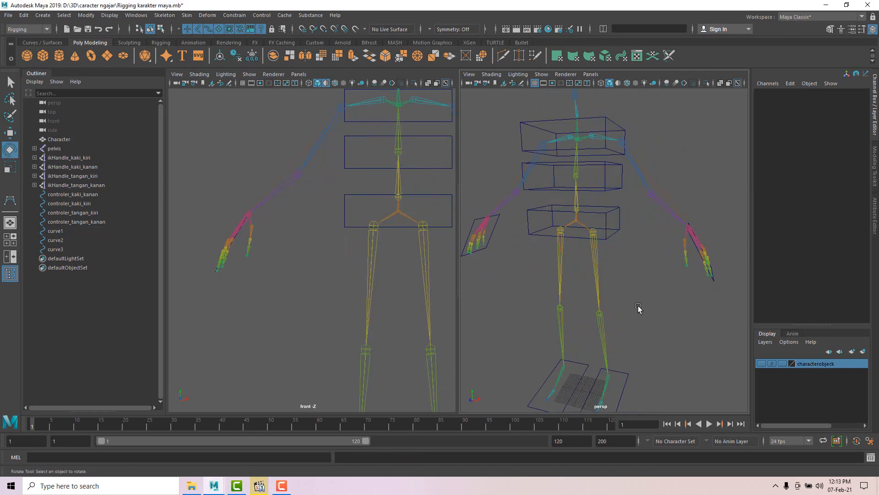
pyautogui.keyDown('alt'); pyautogui.moveTo(638, 308); pyautogui.dragTo(632, 296); pyautogui.keyUp('alt')
pyautogui.scroll(5, 617, 234)
pyautogui.keyDown('alt'); pyautogui.moveTo(618, 234); pyautogui.dragTo(605, 206); pyautogui.keyUp('alt')
pyautogui.click(651, 236)
pyautogui.click(693, 279)
pyautogui.click(662, 239)
pyautogui.click(583, 182)
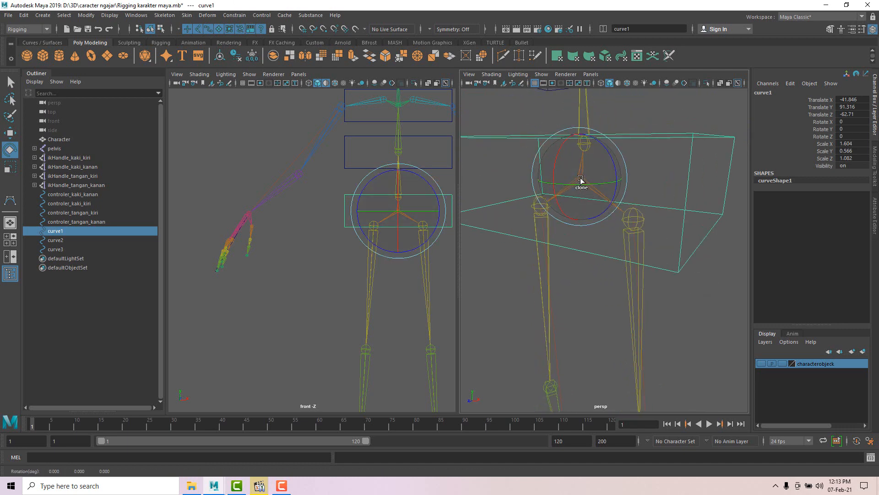
pyautogui.scroll(3, 582, 186)
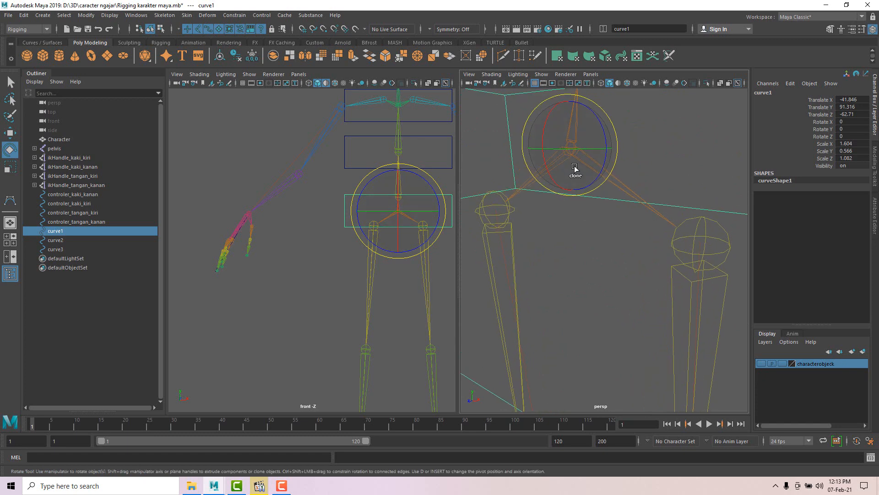
pyautogui.scroll(2, 586, 190)
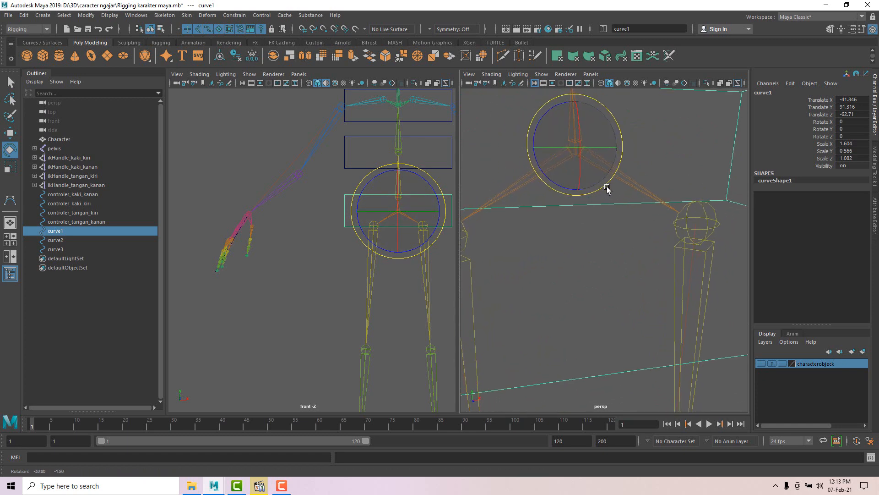
# Add the pelvis joint to the selected control curve and orient-constrain the joint to it
pyautogui.press('w')
pyautogui.click(566, 158)
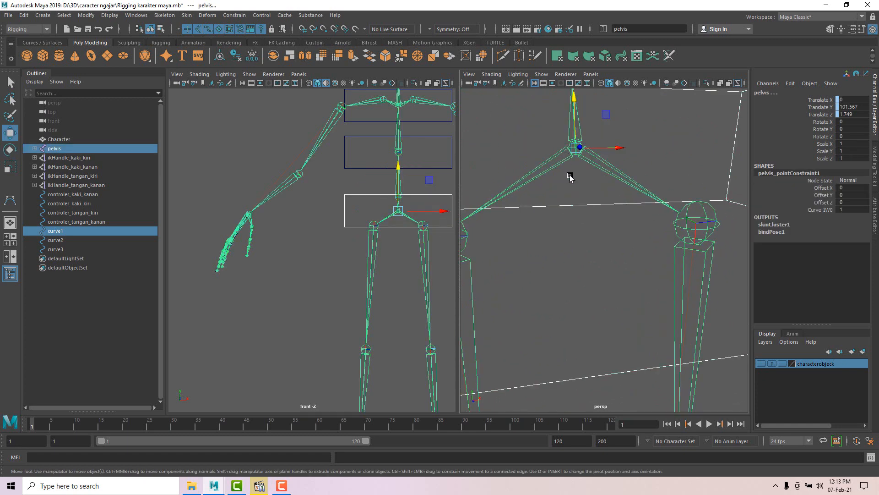
pyautogui.press('f')
pyautogui.scroll(3, 611, 217)
pyautogui.keyDown('alt'); pyautogui.moveTo(612, 216); pyautogui.dragTo(612, 208, button='middle'); pyautogui.keyUp('alt')
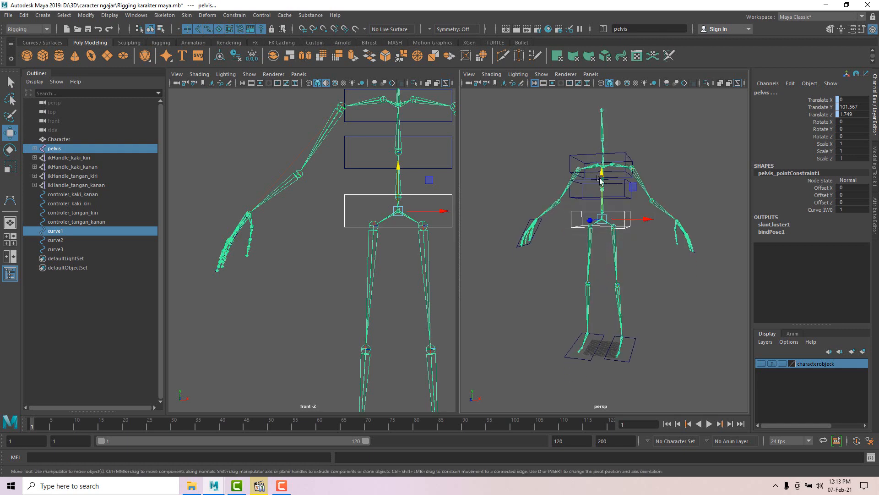
pyautogui.keyDown('alt'); pyautogui.moveTo(573, 267); pyautogui.dragTo(564, 266); pyautogui.keyUp('alt')
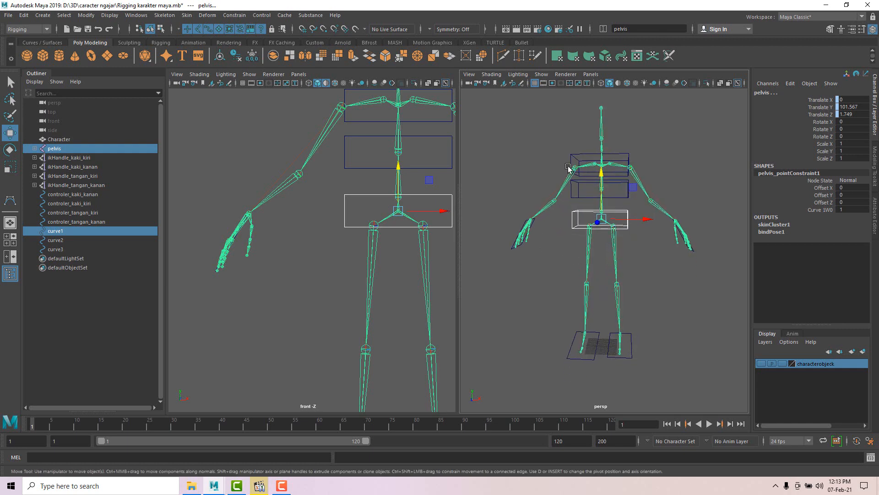
pyautogui.keyDown('alt'); pyautogui.moveTo(654, 251); pyautogui.dragTo(636, 242); pyautogui.keyUp('alt')
pyautogui.scroll(5, 635, 241)
pyautogui.keyDown('alt'); pyautogui.moveTo(657, 220); pyautogui.dragTo(608, 249, button='middle'); pyautogui.keyUp('alt')
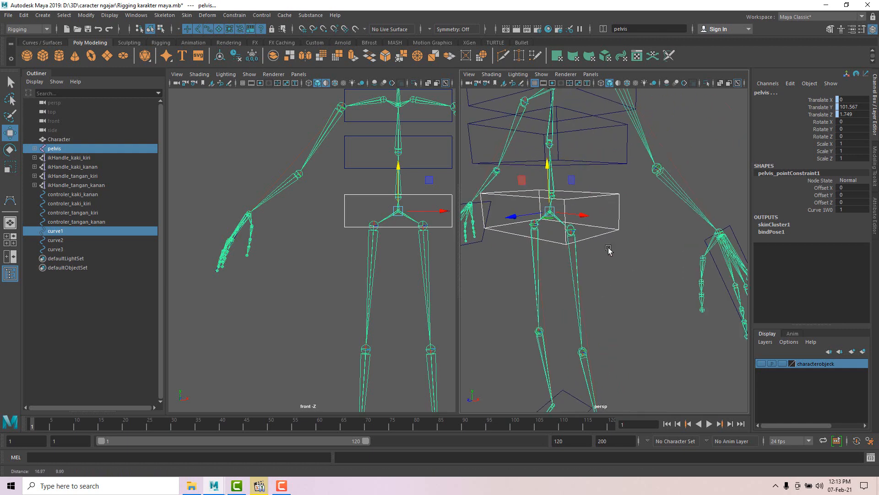
pyautogui.keyDown('alt'); pyautogui.moveTo(608, 250); pyautogui.dragTo(621, 279); pyautogui.keyUp('alt')
pyautogui.scroll(-5, 632, 250)
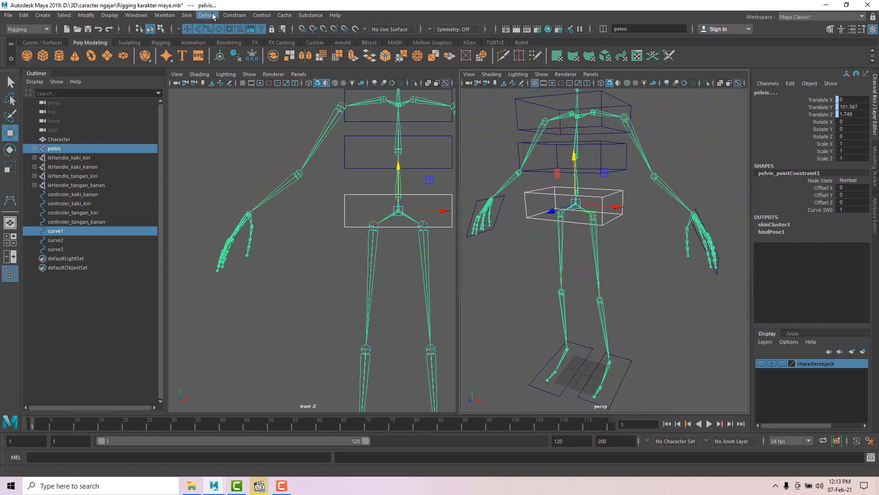
pyautogui.click(234, 16)
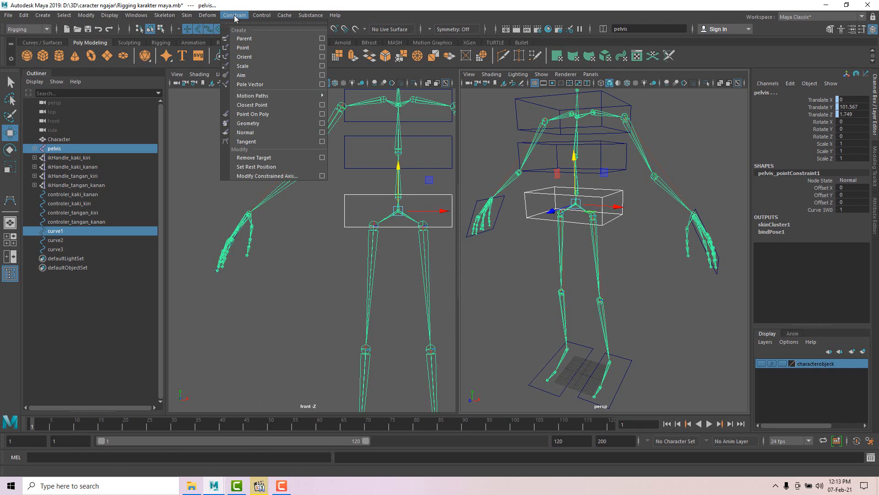
pyautogui.click(249, 56)
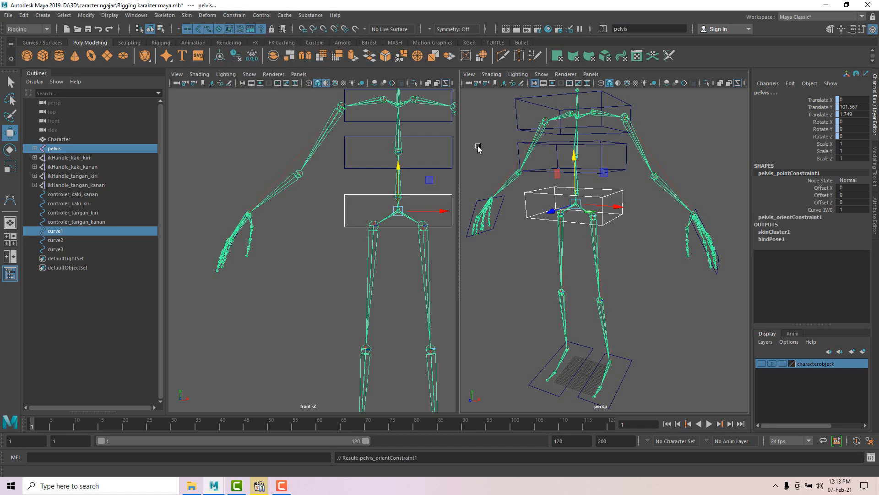
# Test-rotate and test-move the pelvis control curve to check that the skeleton follows, undoing every trial transform
pyautogui.click(625, 249)
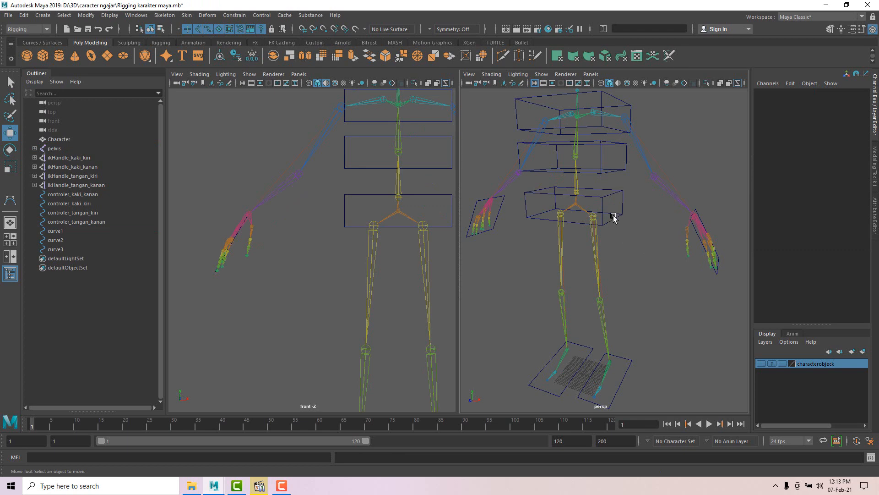
pyautogui.click(623, 200)
pyautogui.press('e')
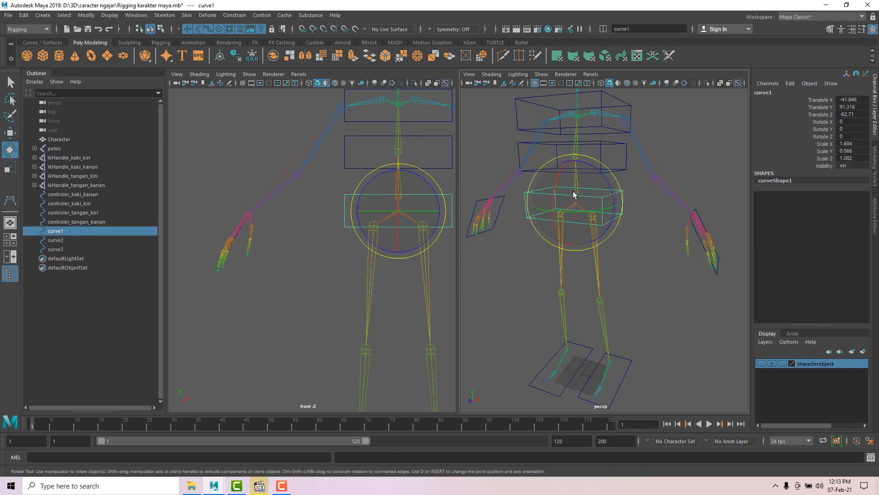
pyautogui.moveTo(572, 209); pyautogui.dragTo(575, 210)
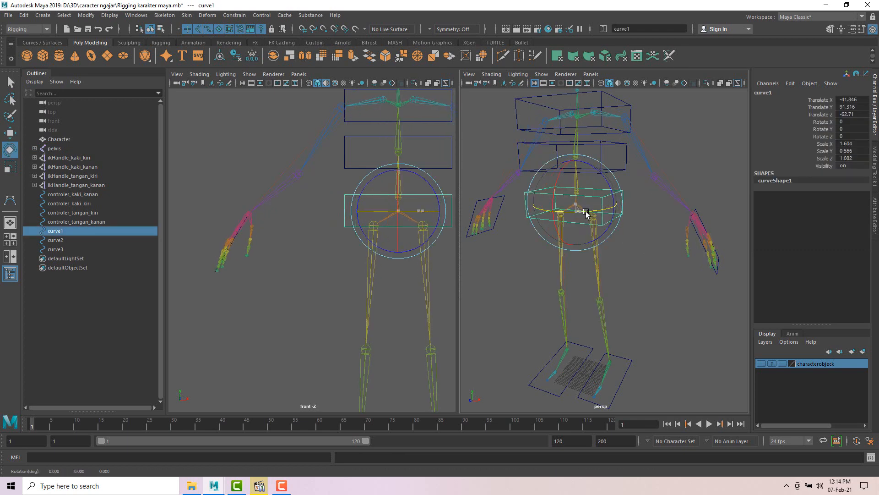
pyautogui.hotkey('ctrl', 'z')
pyautogui.press('w')
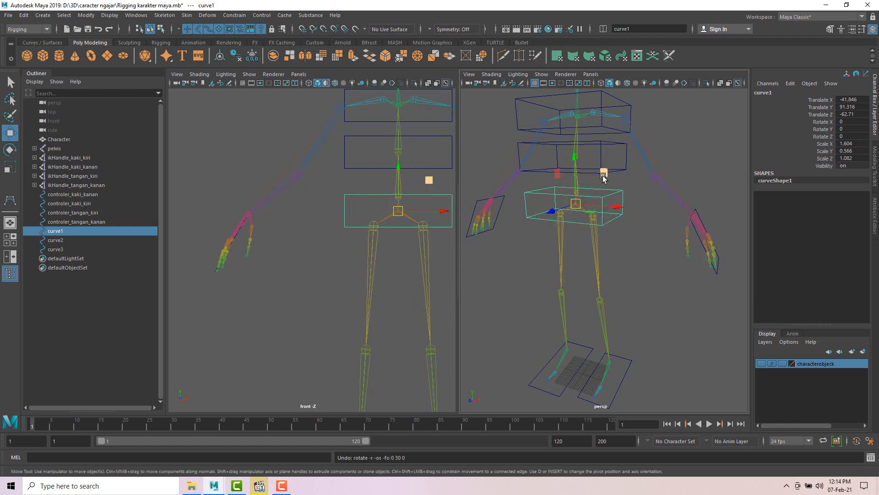
pyautogui.moveTo(604, 176); pyautogui.dragTo(600, 210)
pyautogui.hotkey('ctrl', 'z')
pyautogui.press('e')
pyautogui.hotkey('ctrl', 'z')
pyautogui.moveTo(558, 178)
pyautogui.mouseDown()
pyautogui.moveTo(551, 203)
pyautogui.moveTo(560, 181)
pyautogui.moveTo(571, 184)
pyautogui.moveTo(564, 205)
pyautogui.moveTo(561, 184)
pyautogui.mouseUp()
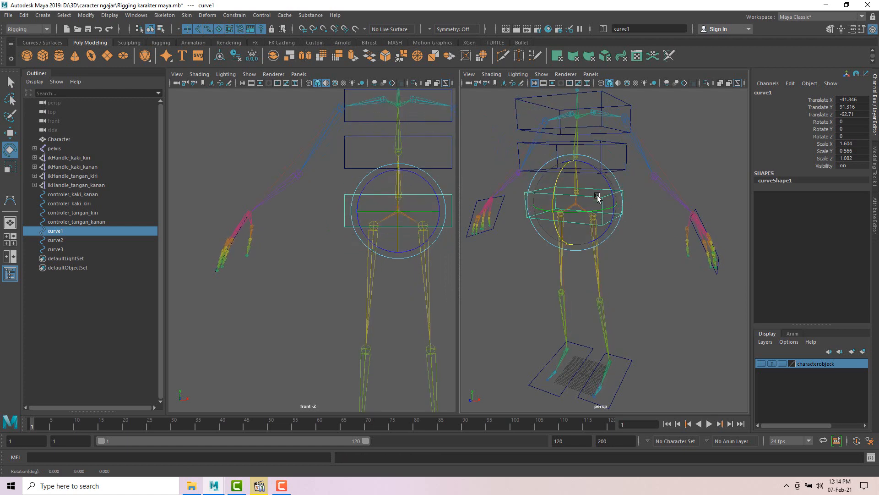
pyautogui.hotkey('ctrl', 'z')
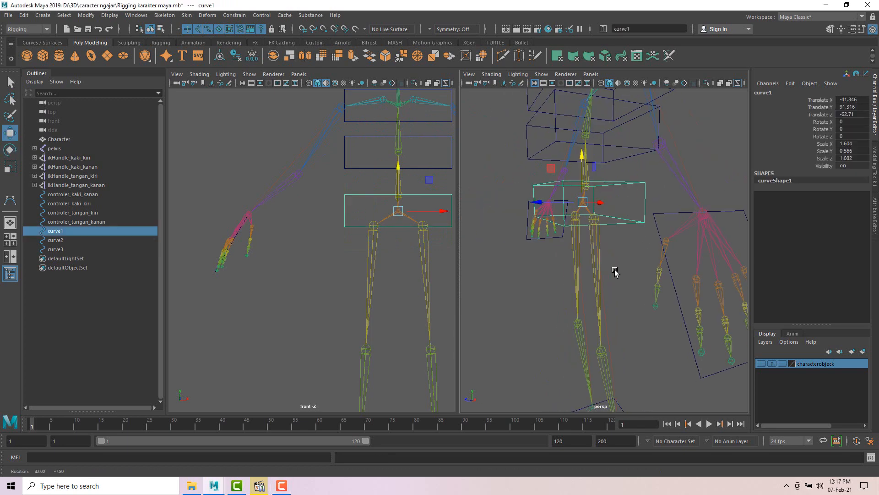
# Freeze the transformations of the pelvis control curve
pyautogui.keyDown('alt'); pyautogui.moveTo(614, 269); pyautogui.dragTo(659, 290); pyautogui.keyUp('alt')
pyautogui.click(655, 286)
pyautogui.keyDown('alt'); pyautogui.moveTo(657, 250); pyautogui.dragTo(639, 249); pyautogui.keyUp('alt')
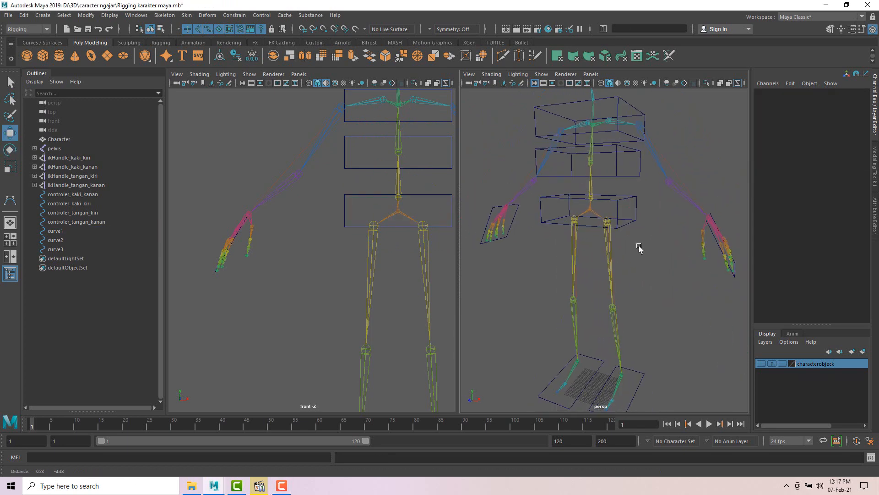
pyautogui.click(631, 220)
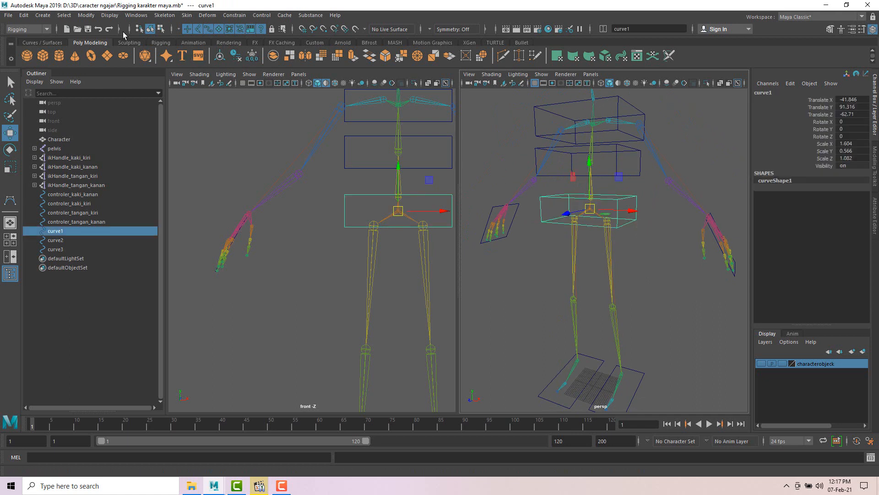
pyautogui.click(84, 16)
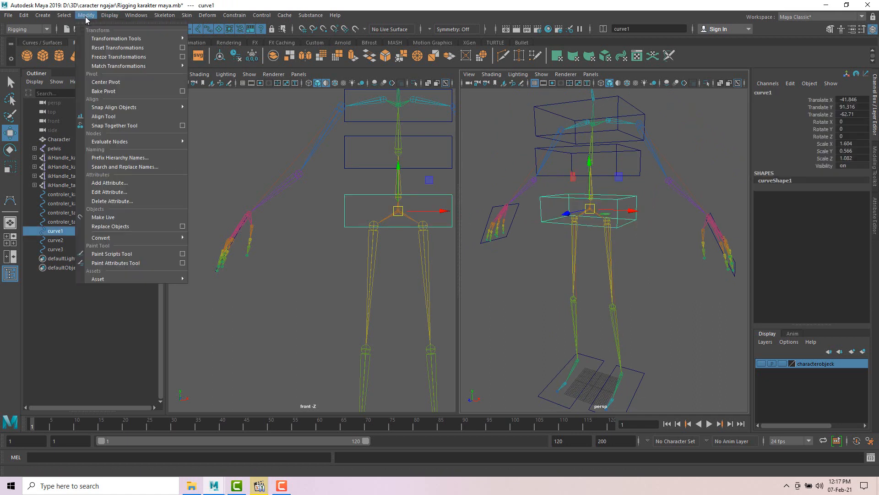
pyautogui.click(113, 57)
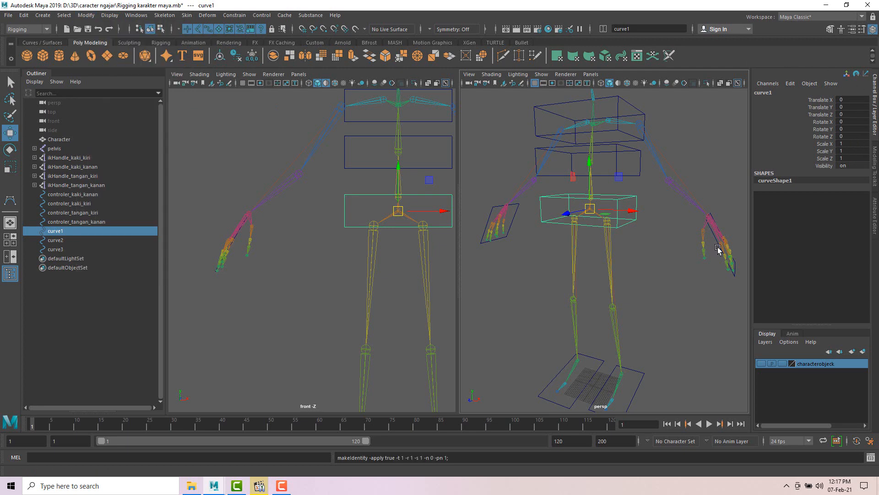
# Pose the pelvis control curve with a trial move and rotation, and show the character mesh layer
pyautogui.click(628, 231)
pyautogui.click(633, 220)
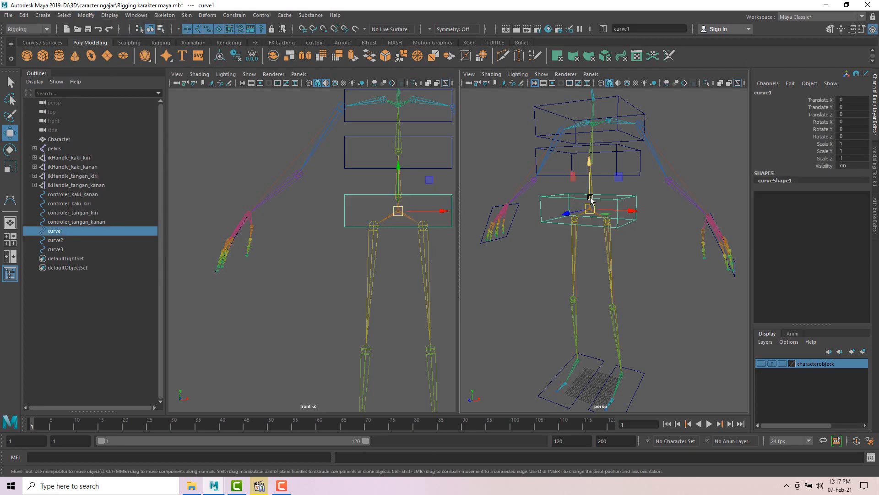
pyautogui.moveTo(621, 177); pyautogui.dragTo(625, 219)
pyautogui.press('e')
pyautogui.click(763, 363)
pyautogui.press('w')
pyautogui.scroll(-4, 635, 219)
pyautogui.keyDown('alt'); pyautogui.moveTo(681, 176); pyautogui.dragTo(668, 175); pyautogui.keyUp('alt')
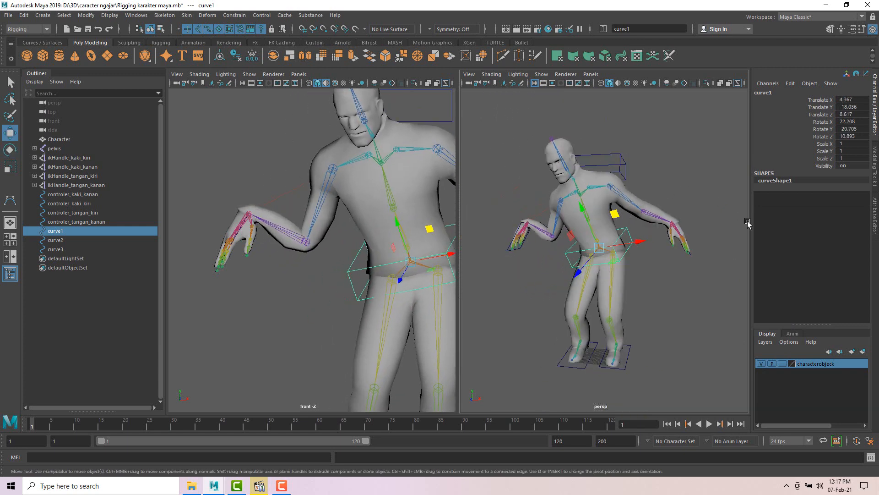
pyautogui.keyDown('alt'); pyautogui.moveTo(704, 150); pyautogui.dragTo(682, 154); pyautogui.keyUp('alt')
# Set the pelvis curve's translate and rotate channels, along with Scale X and Scale Y, to 0 and deselect it
pyautogui.moveTo(852, 106); pyautogui.dragTo(850, 132)
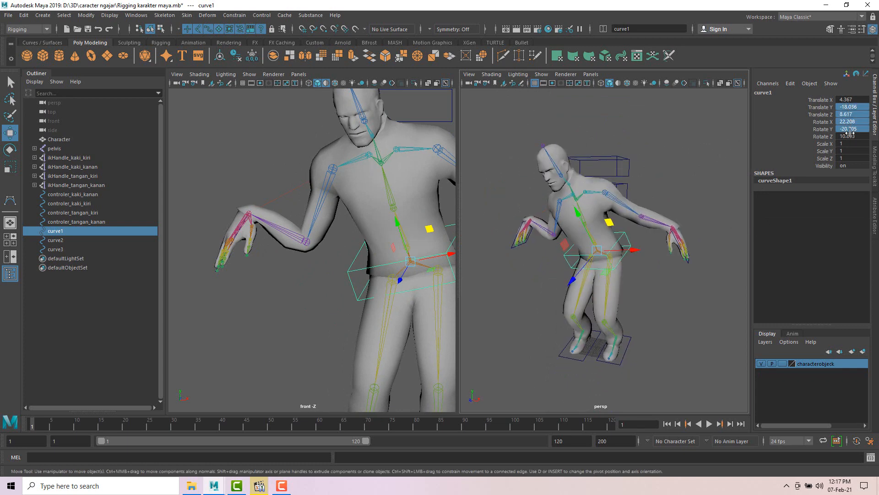
pyautogui.moveTo(852, 100); pyautogui.dragTo(852, 129)
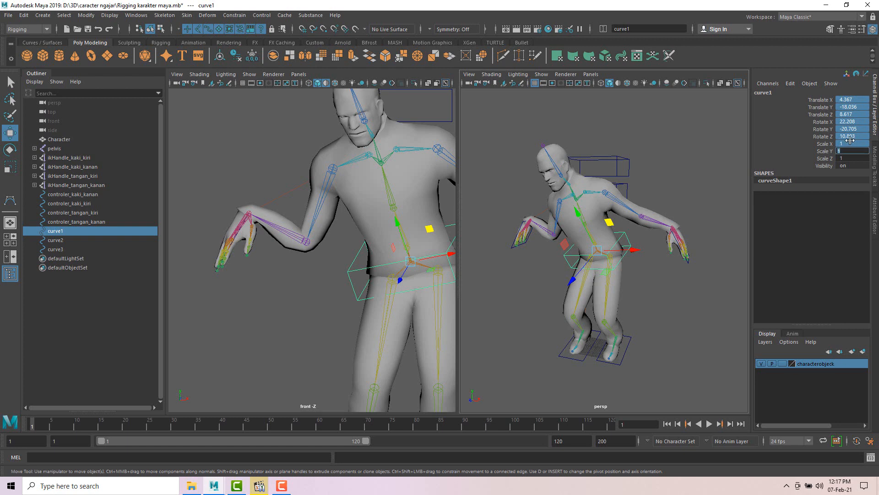
pyautogui.press('Return')
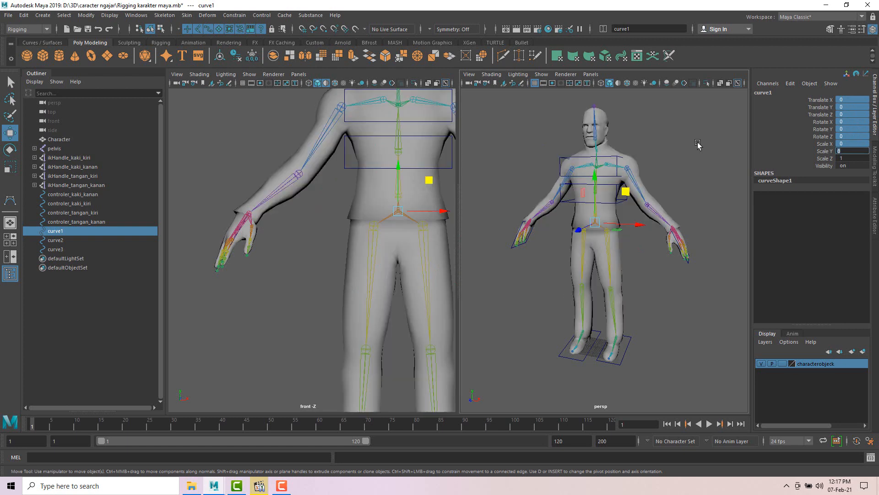
pyautogui.moveTo(682, 140)
pyautogui.keyDown('alt'); pyautogui.mouseDown()
pyautogui.moveTo(673, 151)
pyautogui.moveTo(656, 147)
pyautogui.moveTo(671, 147)
pyautogui.mouseUp(); pyautogui.keyUp('alt')
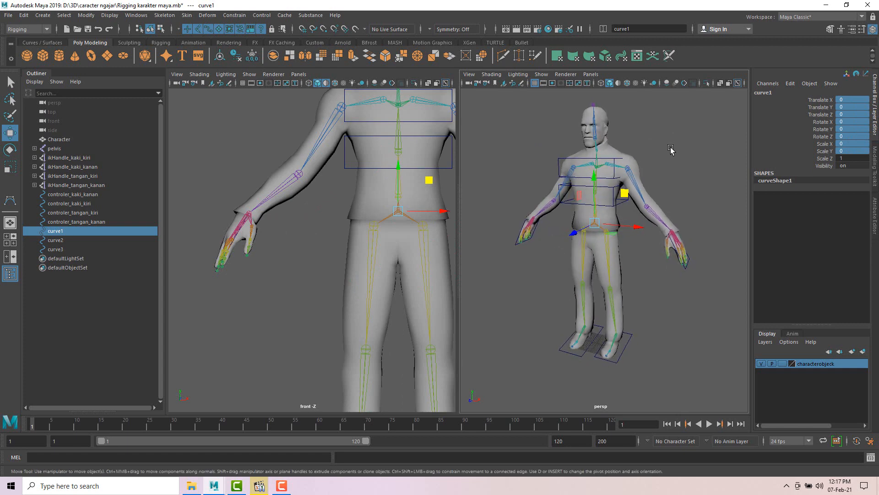
pyautogui.click(669, 151)
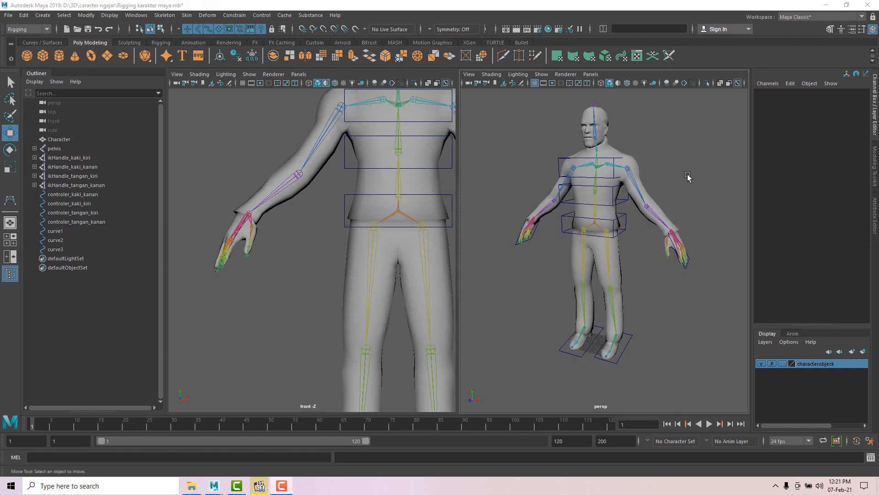
# Duplicate the chest's box control curve and raise the copy to the head, at Translate Y 152.806
pyautogui.moveTo(688, 177)
pyautogui.keyDown('alt'); pyautogui.mouseDown()
pyautogui.moveTo(671, 173)
pyautogui.moveTo(690, 178)
pyautogui.mouseUp(); pyautogui.keyUp('alt')
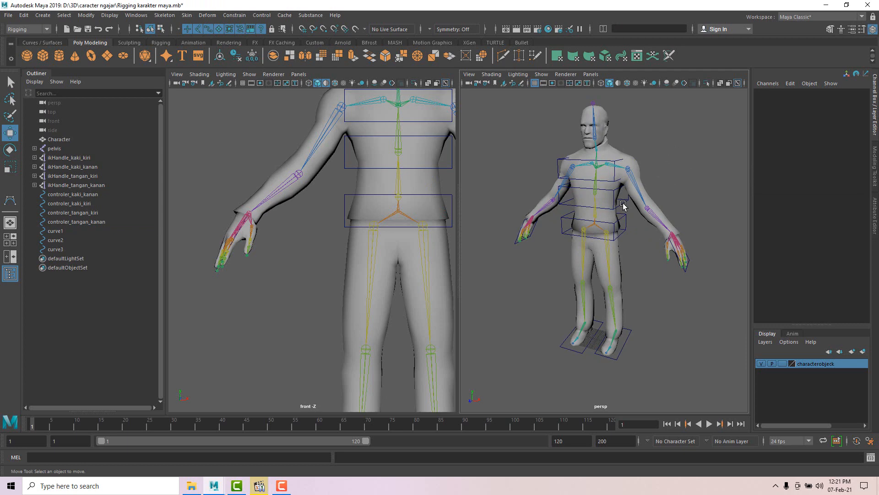
pyautogui.keyDown('alt'); pyautogui.moveTo(695, 183); pyautogui.dragTo(692, 183); pyautogui.keyUp('alt')
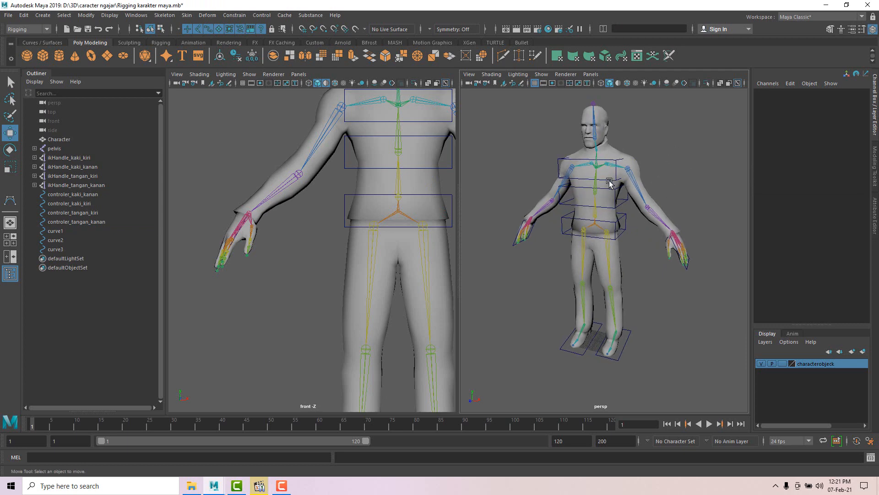
pyautogui.click(559, 157)
pyautogui.moveTo(660, 153)
pyautogui.keyDown('alt'); pyautogui.mouseDown(button='middle')
pyautogui.moveTo(650, 169)
pyautogui.moveTo(664, 168)
pyautogui.mouseUp(button='middle'); pyautogui.keyUp('alt')
pyautogui.scroll(4, 588, 170)
pyautogui.keyDown('alt'); pyautogui.moveTo(664, 167); pyautogui.dragTo(658, 166); pyautogui.keyUp('alt')
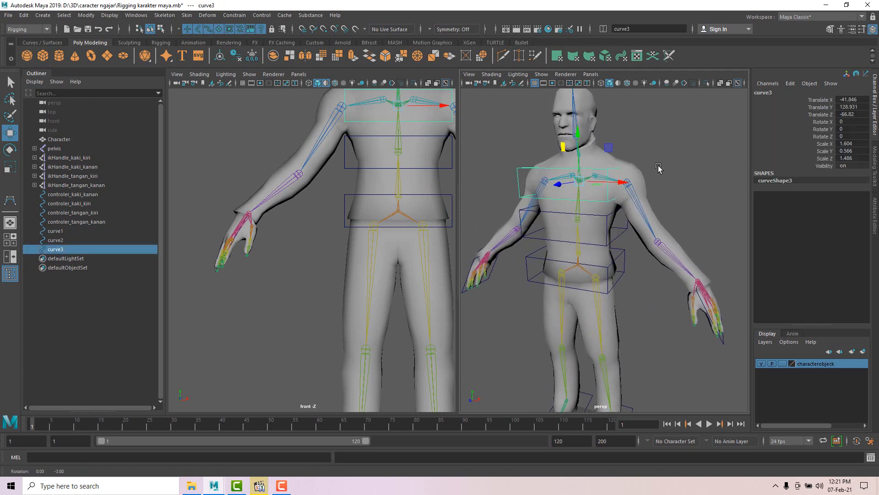
pyautogui.keyDown('alt'); pyautogui.moveTo(658, 168); pyautogui.dragTo(657, 186, button='middle'); pyautogui.keyUp('alt')
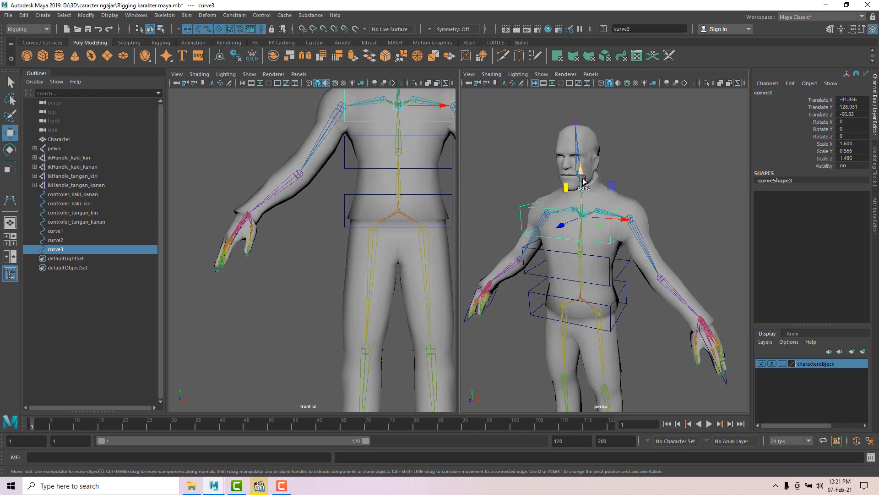
pyautogui.keyDown('shift'); pyautogui.moveTo(582, 175); pyautogui.dragTo(583, 120); pyautogui.keyUp('shift')
pyautogui.keyDown('alt'); pyautogui.moveTo(657, 152); pyautogui.dragTo(575, 168); pyautogui.keyUp('alt')
# Scale the duplicated box curve to fit the head, with Scale X 0.816, Scale Y 1.289 and Scale Z 1.078
pyautogui.press('e')
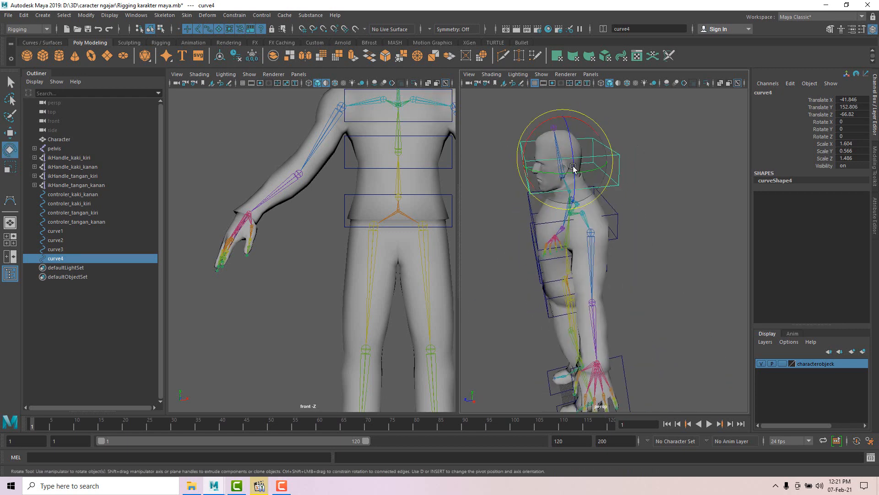
pyautogui.press('r')
pyautogui.moveTo(521, 166); pyautogui.dragTo(615, 175)
pyautogui.moveTo(571, 117); pyautogui.dragTo(571, 106)
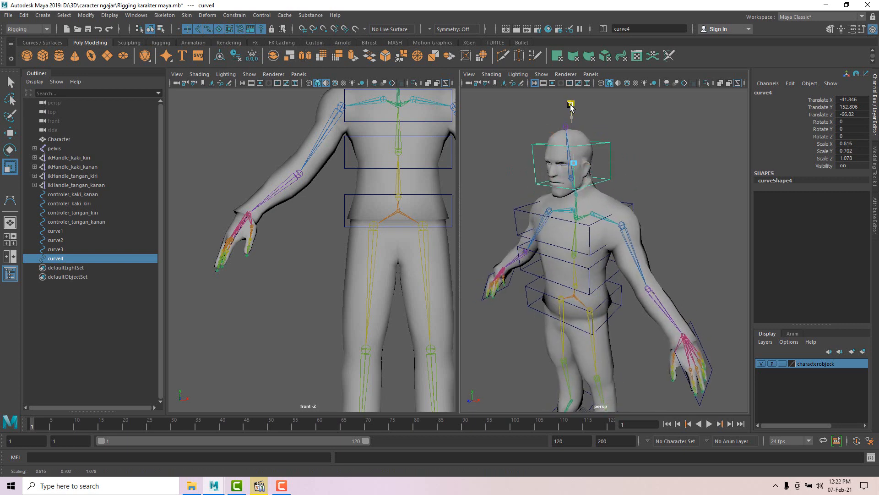
pyautogui.keyDown('alt'); pyautogui.moveTo(650, 109); pyautogui.dragTo(570, 131); pyautogui.keyUp('alt')
# Move the head box curve to Translate Y 159.68 and Translate Z -64.113
pyautogui.moveTo(569, 132); pyautogui.dragTo(569, 116)
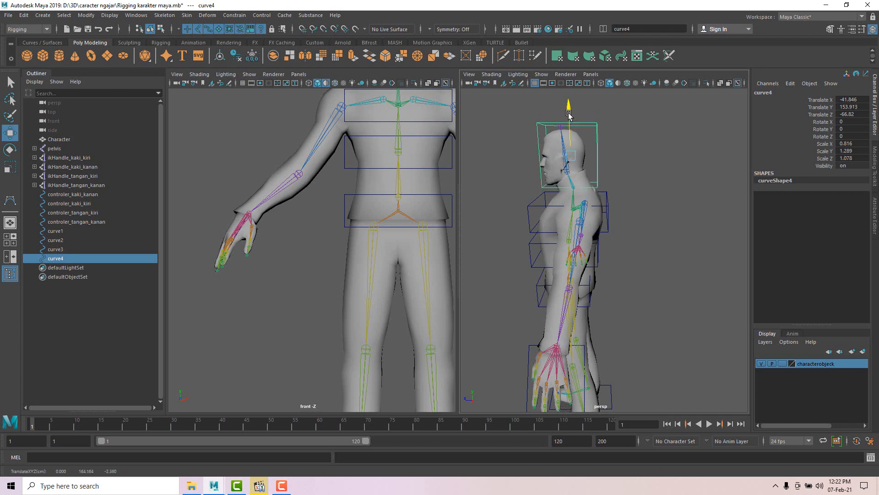
pyautogui.keyDown('alt'); pyautogui.moveTo(529, 152); pyautogui.dragTo(661, 184, button='right'); pyautogui.keyUp('alt')
pyautogui.keyDown('alt'); pyautogui.moveTo(661, 184); pyautogui.dragTo(678, 188, button='middle'); pyautogui.keyUp('alt')
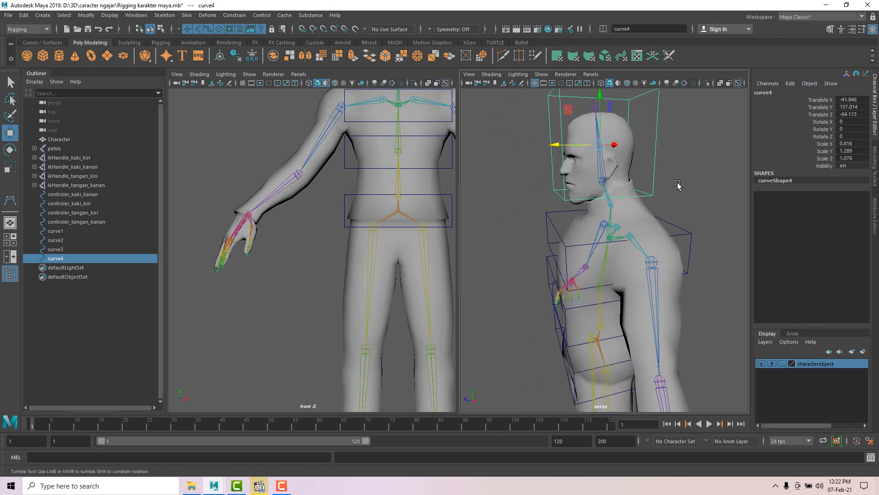
pyautogui.keyDown('alt'); pyautogui.moveTo(678, 189); pyautogui.dragTo(660, 187); pyautogui.keyUp('alt')
pyautogui.moveTo(597, 117); pyautogui.dragTo(598, 107)
pyautogui.keyDown('alt'); pyautogui.moveTo(632, 149); pyautogui.dragTo(671, 148); pyautogui.keyUp('alt')
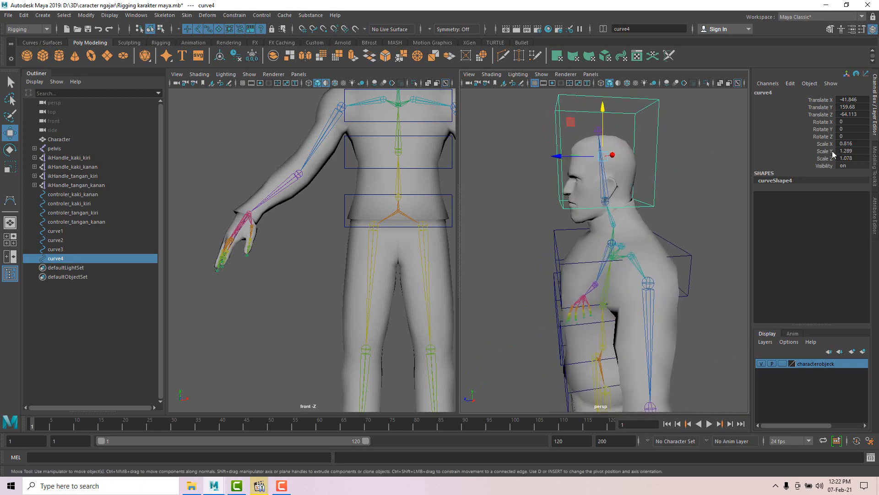
# Lower the top control vertices of the head box curve to Y 177.13, close to the crown
pyautogui.click(874, 166)
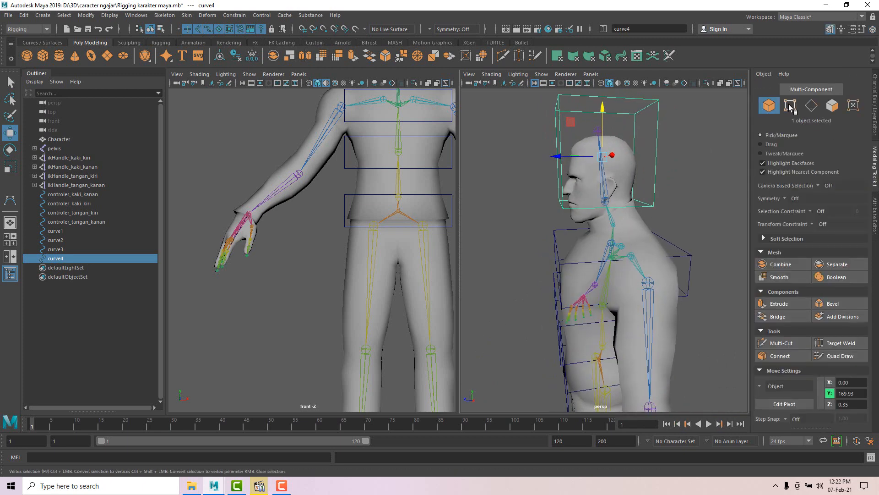
pyautogui.click(671, 154)
pyautogui.keyDown('alt'); pyautogui.moveTo(670, 155); pyautogui.dragTo(564, 129); pyautogui.keyUp('alt')
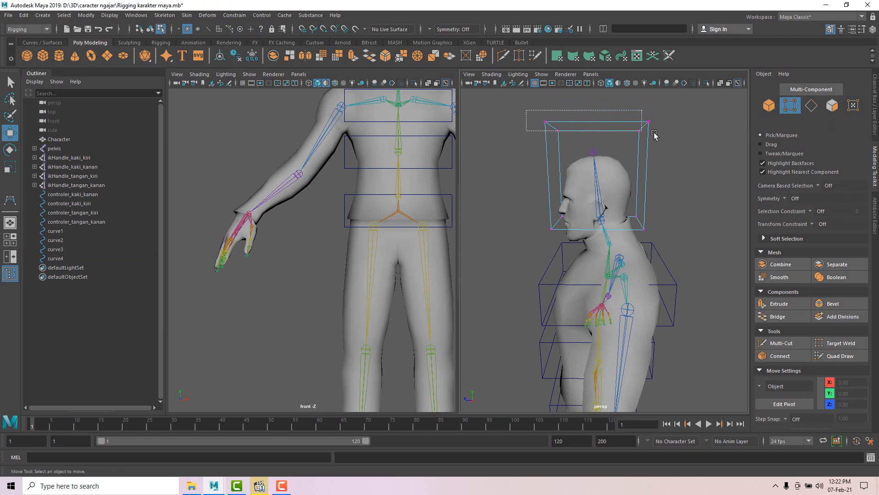
pyautogui.moveTo(654, 134); pyautogui.dragTo(655, 135)
pyautogui.keyDown('alt'); pyautogui.moveTo(608, 108); pyautogui.dragTo(621, 139, button='middle'); pyautogui.keyUp('alt')
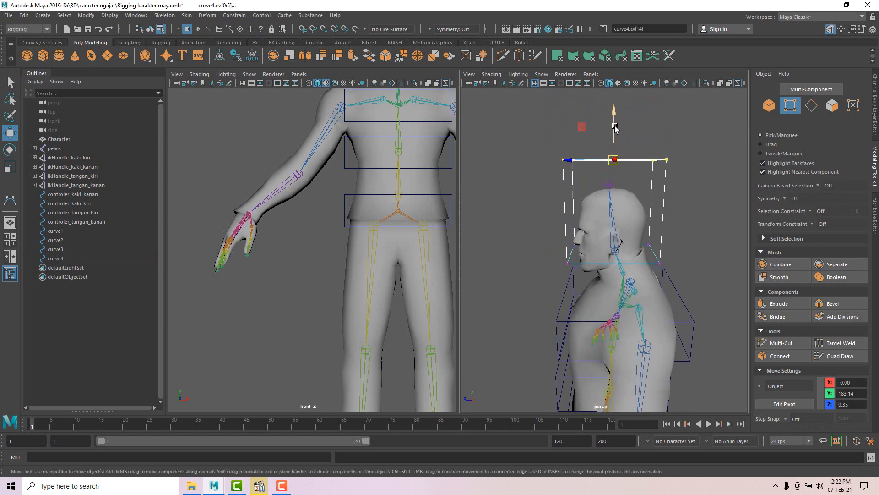
pyautogui.moveTo(615, 128); pyautogui.dragTo(615, 147)
pyautogui.keyDown('alt'); pyautogui.moveTo(603, 192); pyautogui.dragTo(595, 220); pyautogui.keyUp('alt')
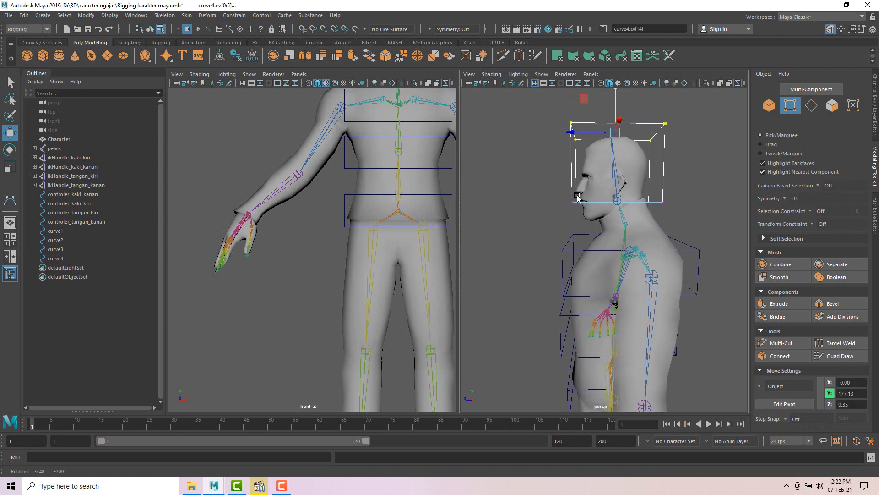
# Lower the head box curve's front bottom vertices to Y 148.72 below the chin, and select the whole curve in object mode
pyautogui.moveTo(543, 186); pyautogui.dragTo(583, 213)
pyautogui.moveTo(574, 174); pyautogui.dragTo(582, 214)
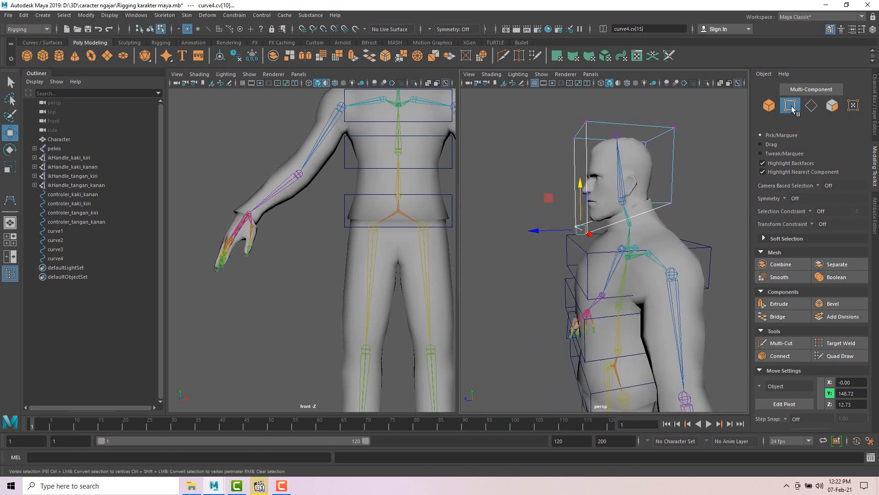
pyautogui.click(792, 107)
pyautogui.keyDown('alt'); pyautogui.moveTo(700, 102); pyautogui.dragTo(686, 102); pyautogui.keyUp('alt')
pyautogui.click(695, 134)
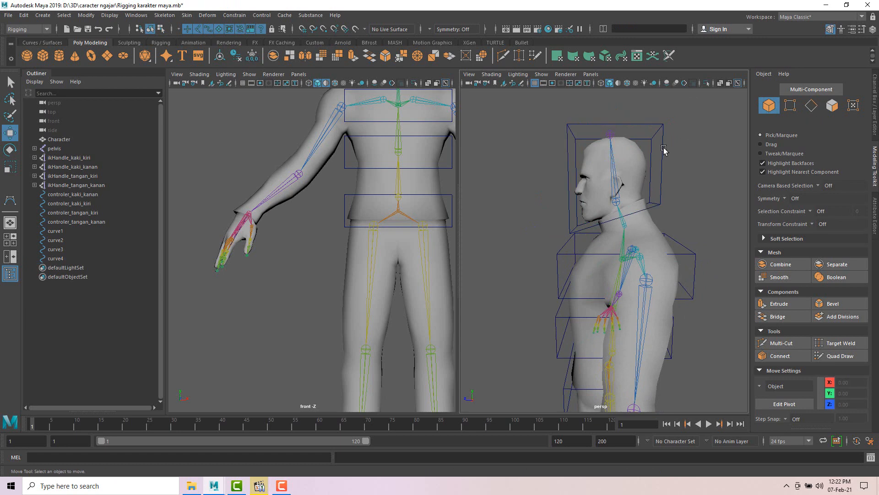
pyautogui.click(663, 149)
pyautogui.keyDown('alt'); pyautogui.moveTo(684, 174); pyautogui.dragTo(615, 160); pyautogui.keyUp('alt')
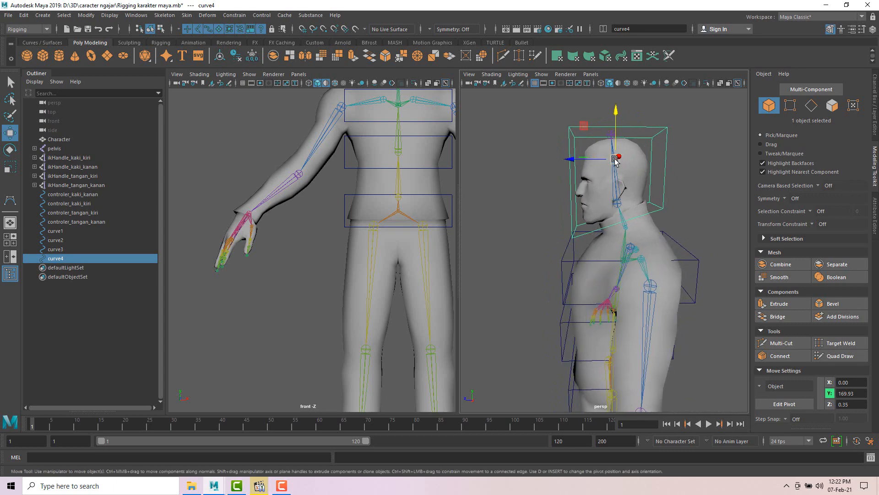
# Test-rotate the kepala joint to check the head's rotation point, and undo the rotation
pyautogui.scroll(5, 640, 184)
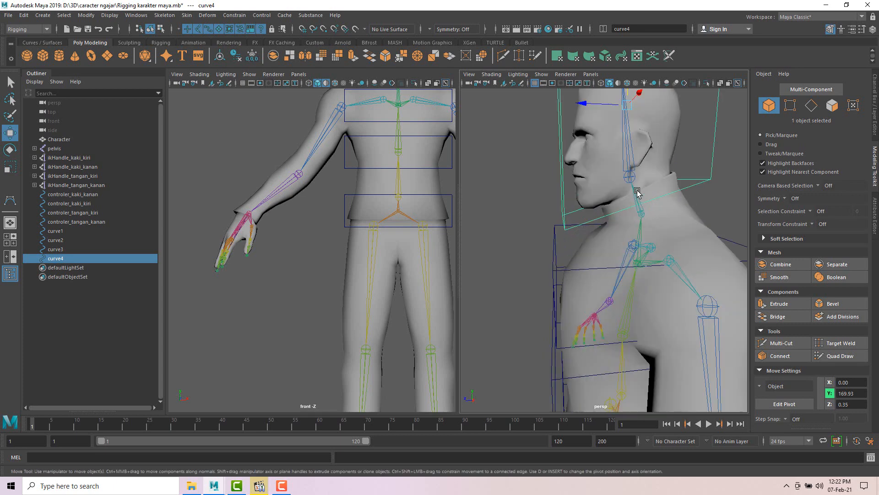
pyautogui.click(631, 177)
pyautogui.press('e')
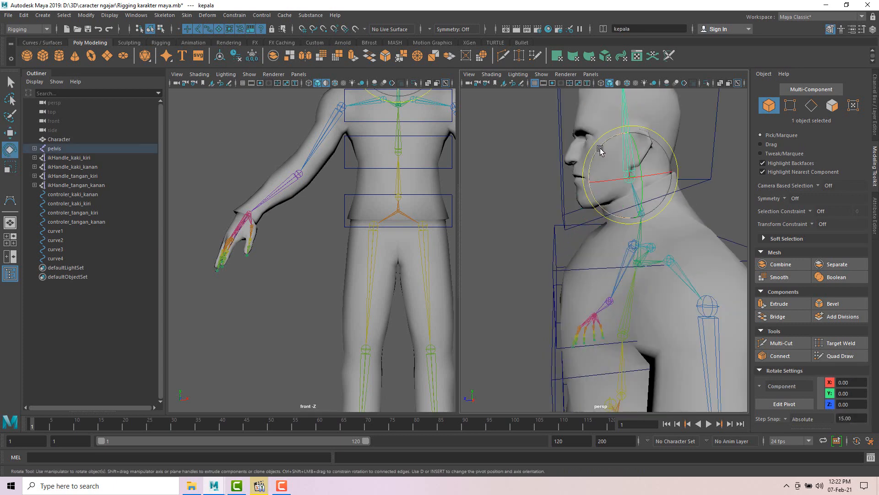
pyautogui.moveTo(600, 150); pyautogui.dragTo(622, 139)
pyautogui.hotkey('ctrl', 'z')
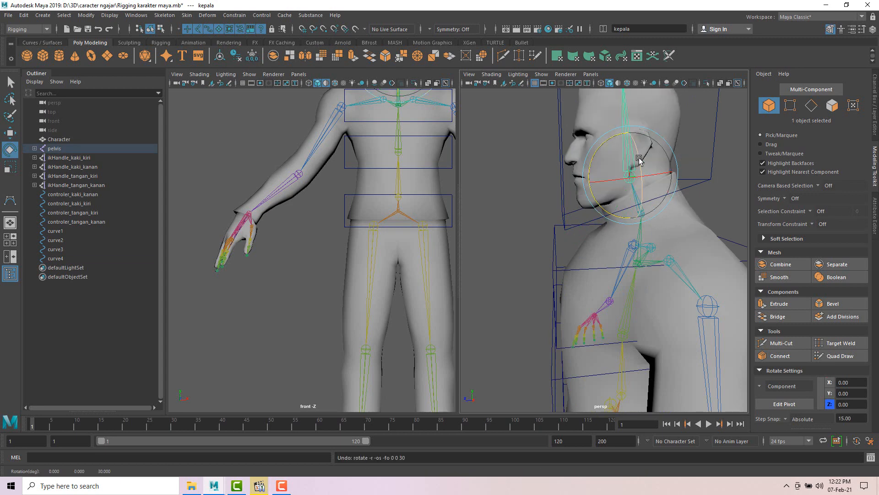
pyautogui.scroll(3, 640, 166)
pyautogui.scroll(-3, 628, 170)
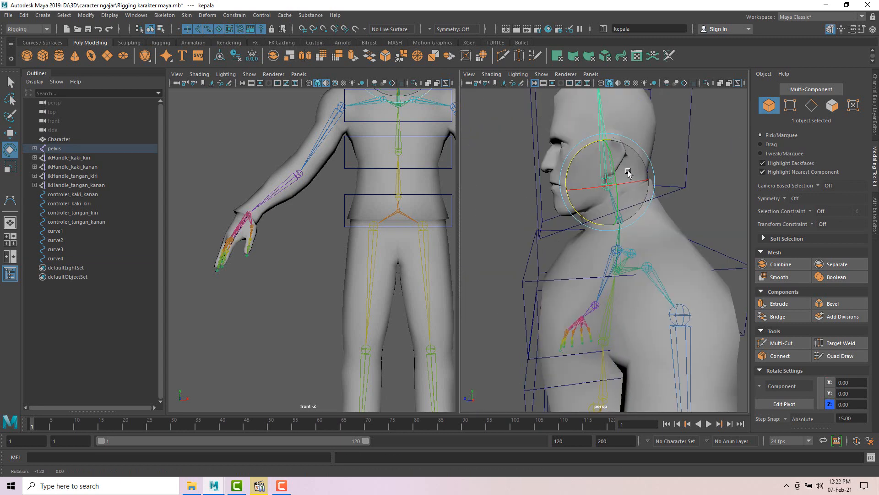
pyautogui.keyDown('alt'); pyautogui.moveTo(628, 170); pyautogui.dragTo(707, 186); pyautogui.keyUp('alt')
pyautogui.hotkey('ctrl', 'z')
# Reselect the head box curve and hide the characterobjeck layer
pyautogui.click(697, 188)
pyautogui.scroll(-3, 611, 203)
pyautogui.click(659, 174)
pyautogui.click(651, 173)
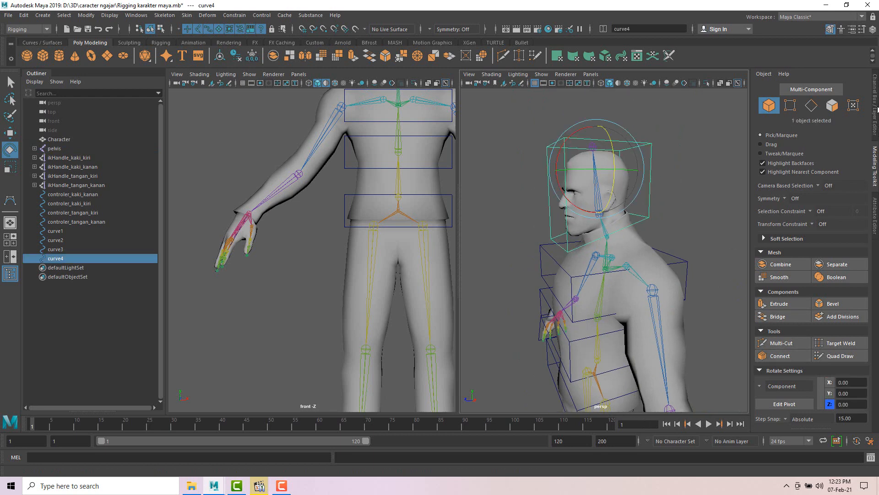
pyautogui.click(875, 108)
pyautogui.click(761, 363)
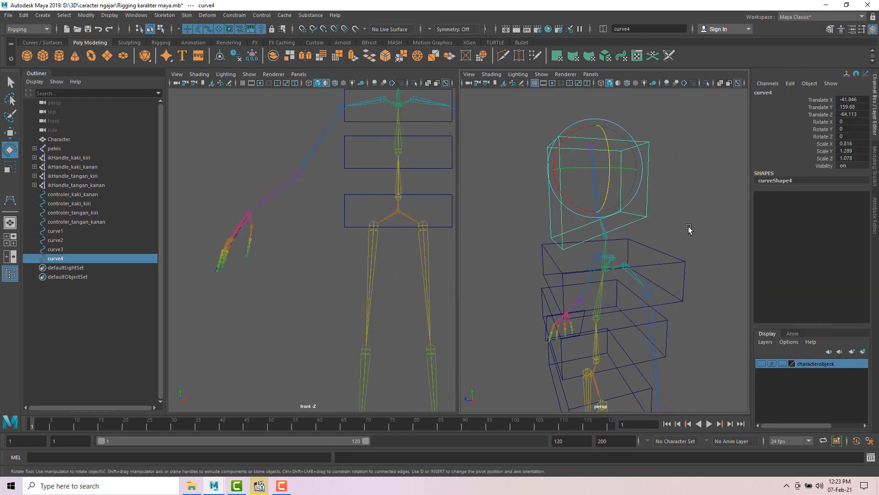
# Snap the head box curve's pivot to the base of the kepala joint, and turn point snapping off
pyautogui.click(655, 196)
pyautogui.click(648, 190)
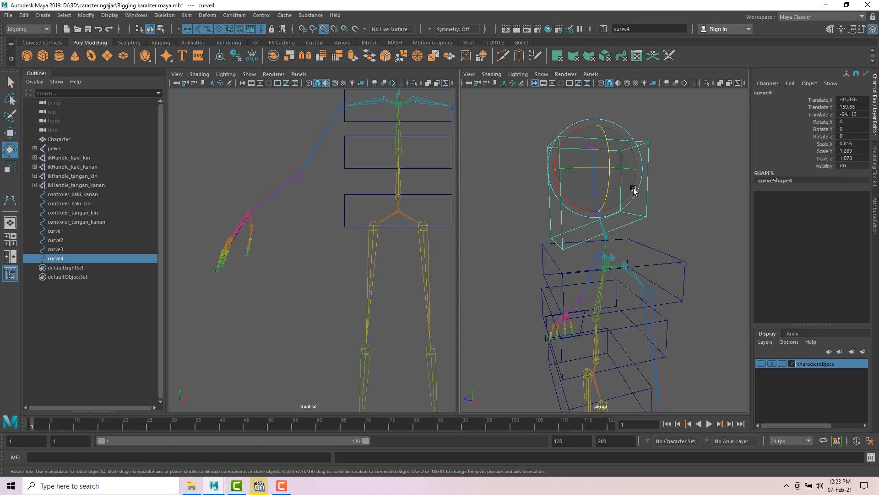
pyautogui.press('d')
pyautogui.moveTo(595, 173); pyautogui.dragTo(596, 202)
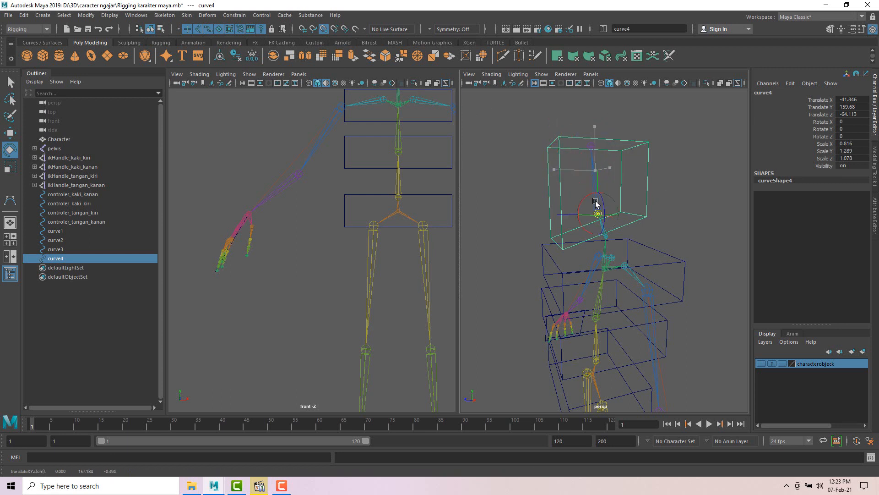
pyautogui.scroll(3, 600, 211)
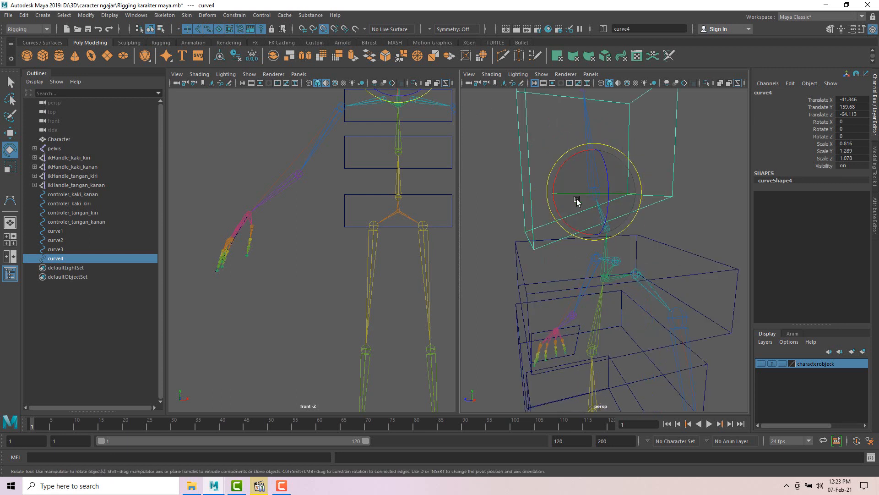
pyautogui.click(682, 183)
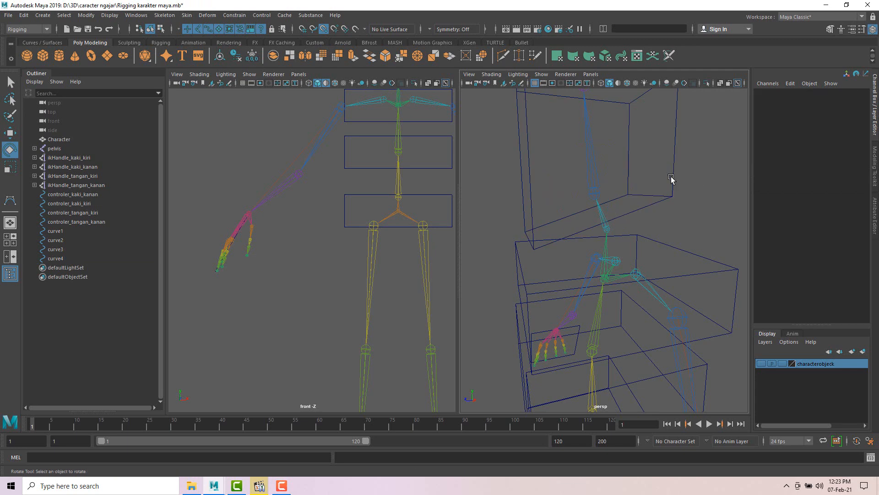
pyautogui.press('w')
pyautogui.click(673, 188)
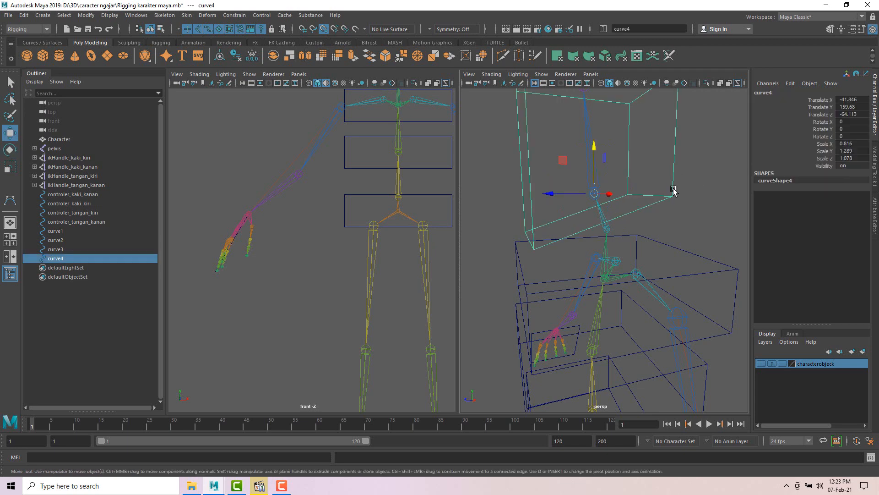
pyautogui.click(327, 31)
# Test-rotate the head box curve around its new pivot and undo the rotation
pyautogui.scroll(-3, 614, 189)
pyautogui.press('e')
pyautogui.moveTo(568, 184)
pyautogui.mouseDown()
pyautogui.moveTo(591, 159)
pyautogui.moveTo(579, 179)
pyautogui.mouseUp()
pyautogui.hotkey('ctrl', 'z')
pyautogui.press('w')
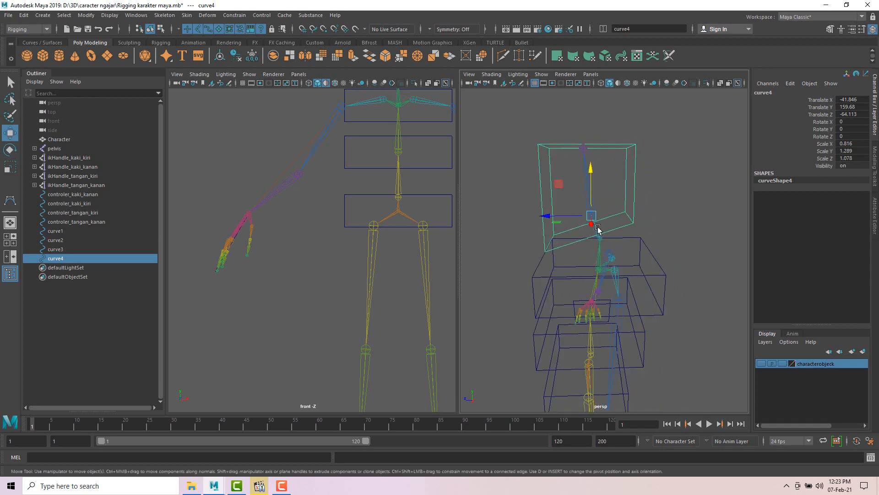
# Examine the head control curve's fit and pivot position with the characterobjeck layer shown and with it hidden
pyautogui.keyDown('alt'); pyautogui.moveTo(595, 225); pyautogui.dragTo(616, 222); pyautogui.keyUp('alt')
pyautogui.scroll(4, 593, 213)
pyautogui.keyDown('alt'); pyautogui.moveTo(581, 166); pyautogui.dragTo(584, 229); pyautogui.keyUp('alt')
pyautogui.scroll(-6, 599, 183)
pyautogui.click(762, 363)
pyautogui.keyDown('alt'); pyautogui.moveTo(706, 288); pyautogui.dragTo(621, 246); pyautogui.keyUp('alt')
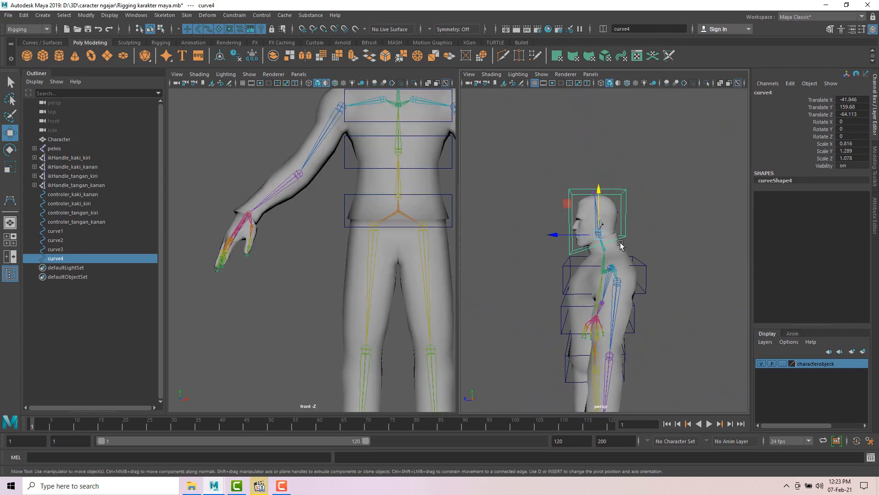
pyautogui.scroll(3, 616, 232)
pyautogui.press('e')
pyautogui.keyDown('alt'); pyautogui.moveTo(619, 193); pyautogui.dragTo(772, 315); pyautogui.keyUp('alt')
pyautogui.click(761, 363)
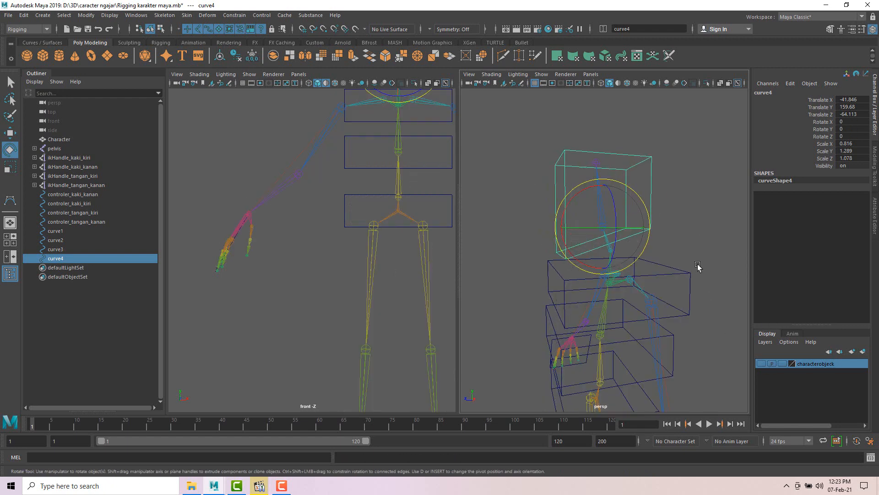
pyautogui.keyDown('alt'); pyautogui.moveTo(663, 275); pyautogui.dragTo(708, 228); pyautogui.keyUp('alt')
pyautogui.scroll(8, 667, 249)
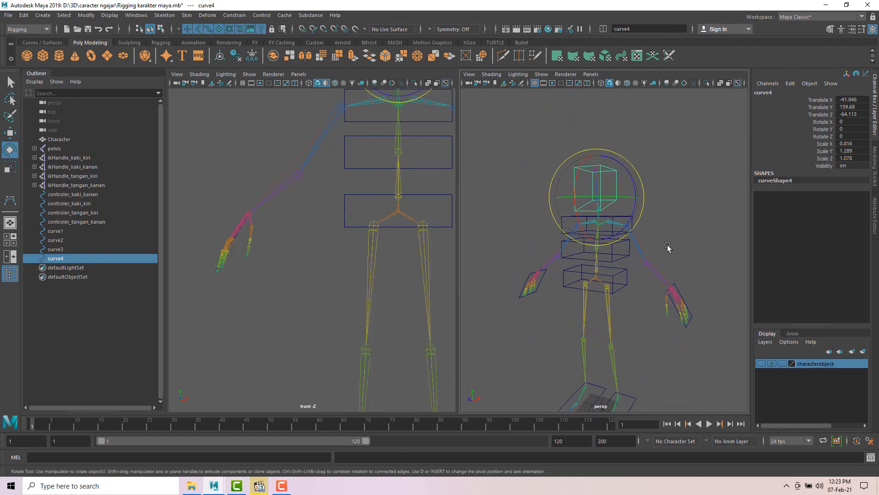
# Freeze the transformations of the middle spine box curve, curve2
pyautogui.click(643, 268)
pyautogui.click(641, 257)
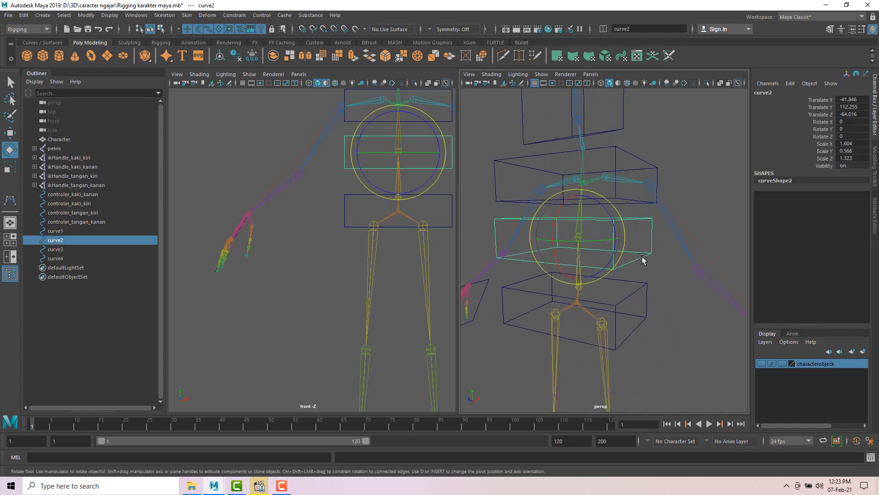
pyautogui.scroll(-4, 641, 257)
pyautogui.moveTo(692, 182)
pyautogui.keyDown('alt'); pyautogui.mouseDown()
pyautogui.moveTo(705, 180)
pyautogui.moveTo(683, 195)
pyautogui.mouseUp(); pyautogui.keyUp('alt')
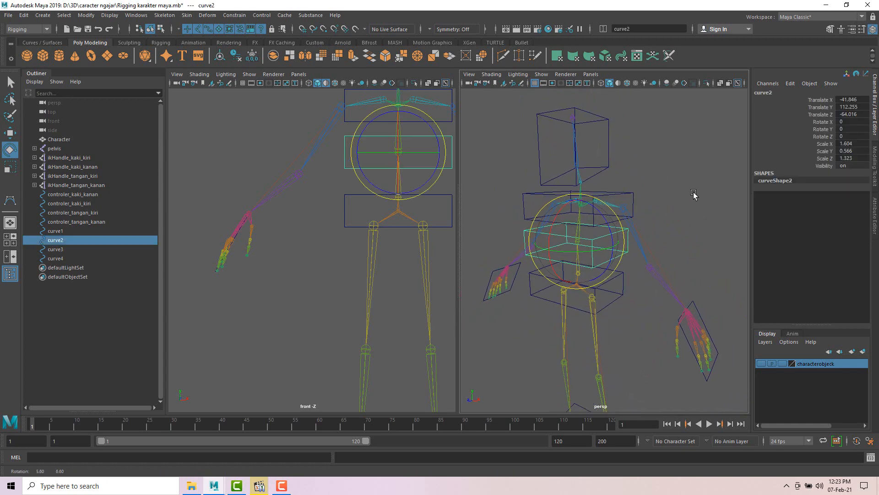
pyautogui.click(702, 232)
pyautogui.click(628, 253)
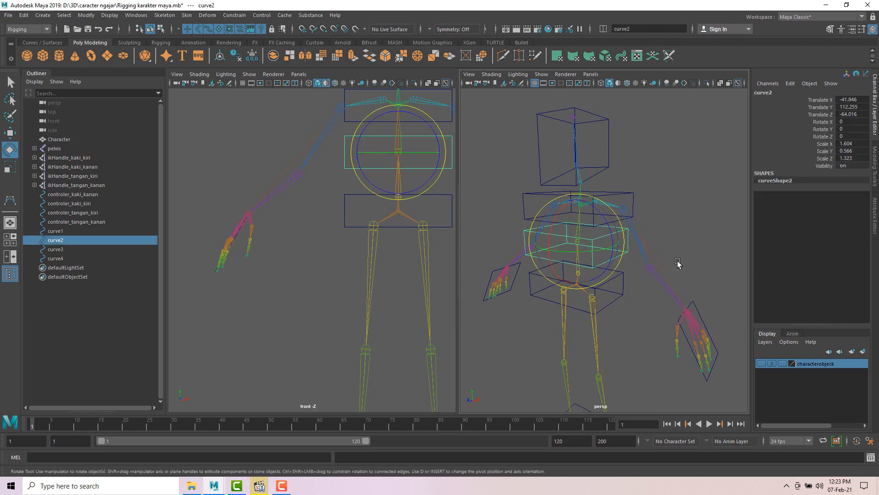
pyautogui.press('w')
pyautogui.click(631, 278)
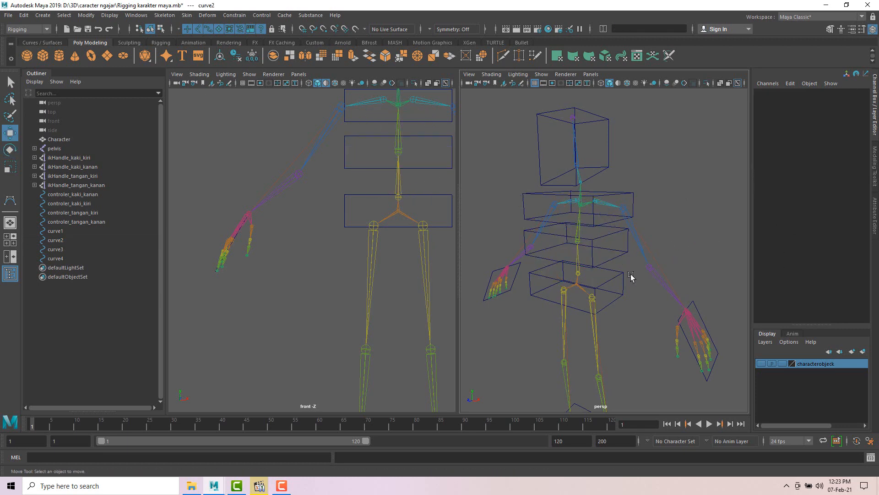
pyautogui.click(625, 255)
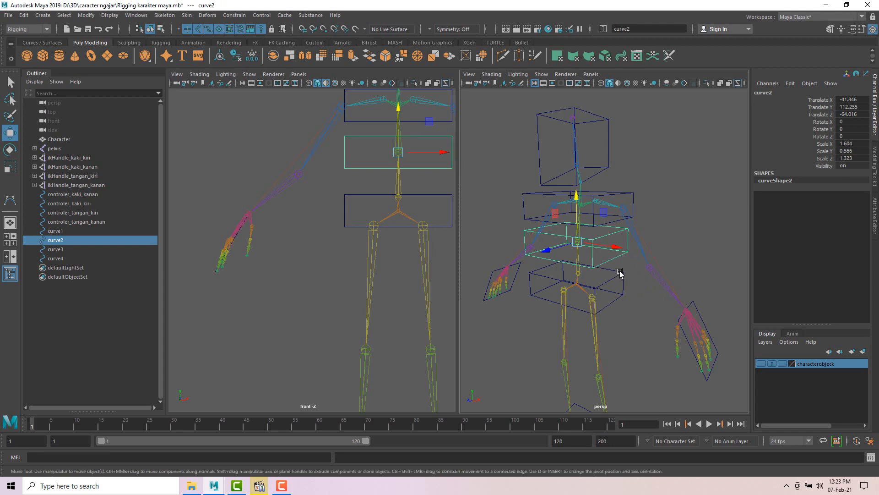
pyautogui.keyDown('alt'); pyautogui.moveTo(620, 273); pyautogui.dragTo(600, 257); pyautogui.keyUp('alt')
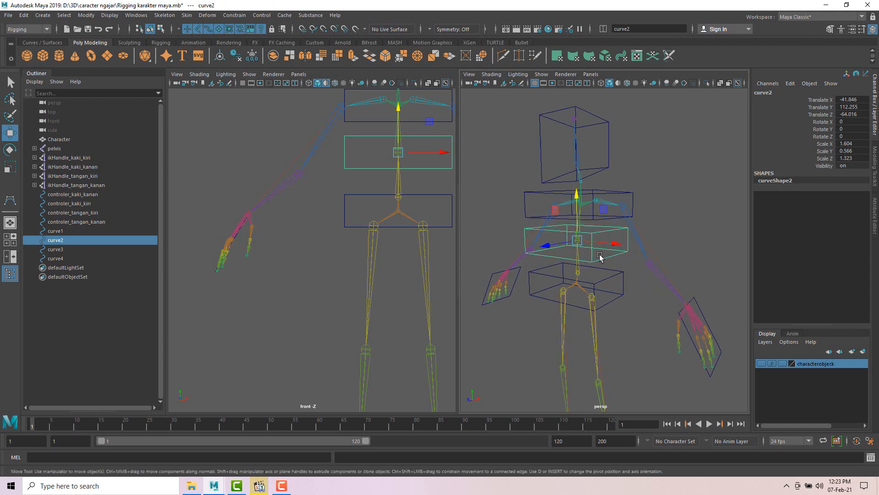
pyautogui.click(87, 15)
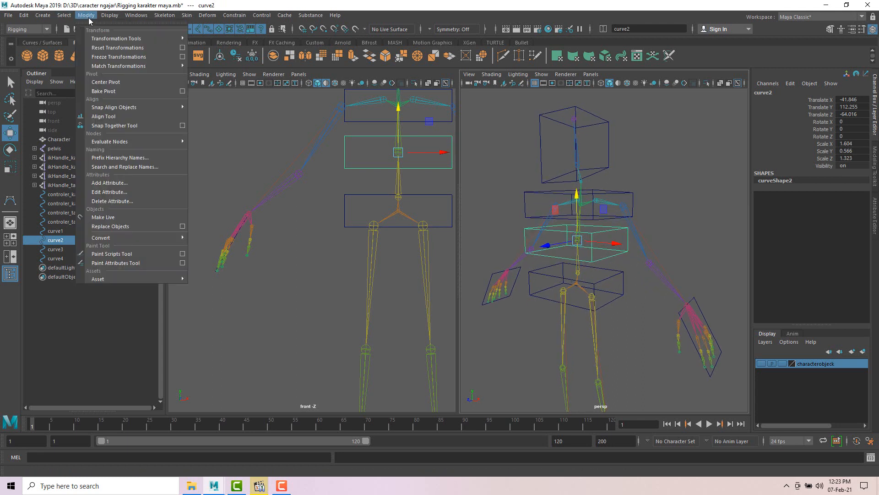
pyautogui.click(112, 57)
# Freeze the transformations of the chest box curve and of the head box curve, one after the other
pyautogui.click(627, 189)
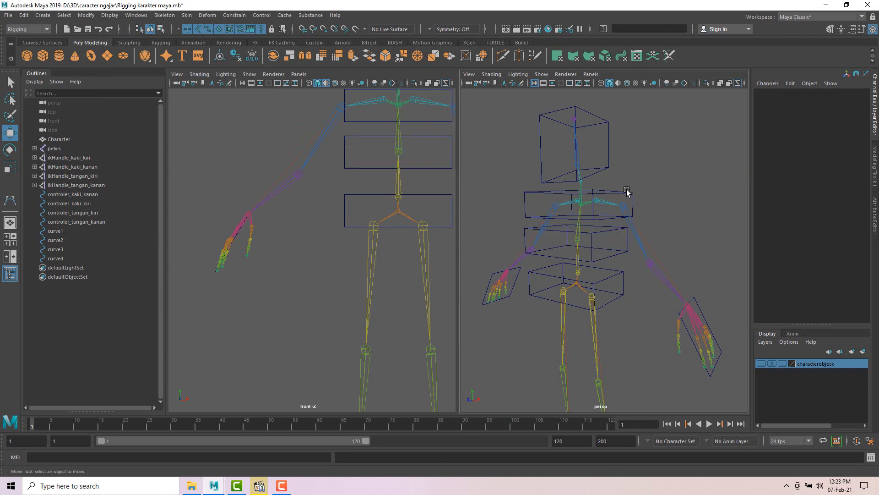
pyautogui.click(629, 193)
pyautogui.click(85, 15)
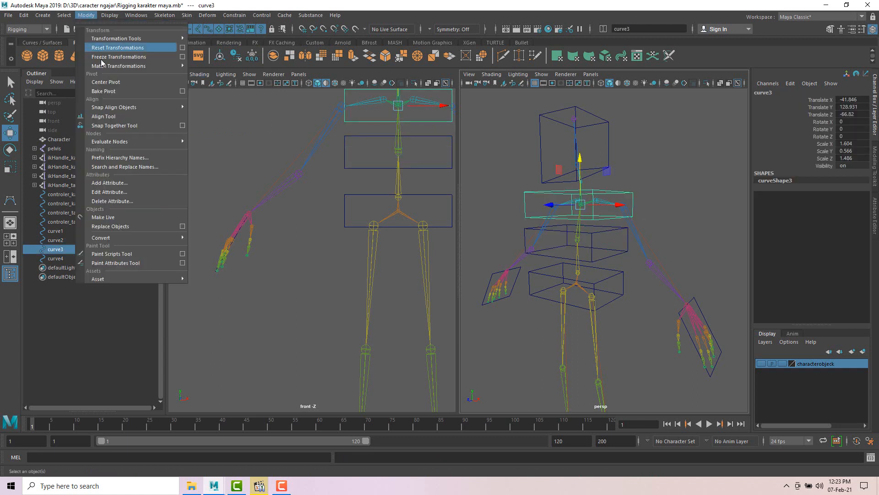
pyautogui.click(109, 57)
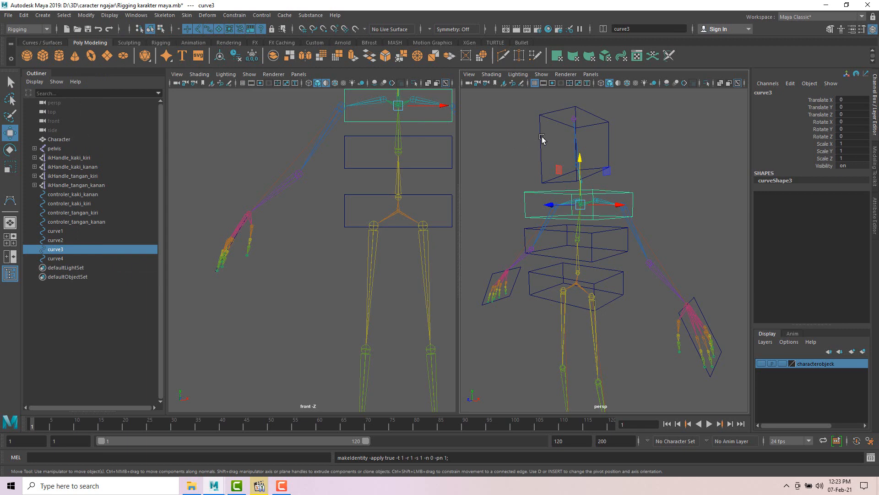
pyautogui.click(603, 126)
pyautogui.click(91, 17)
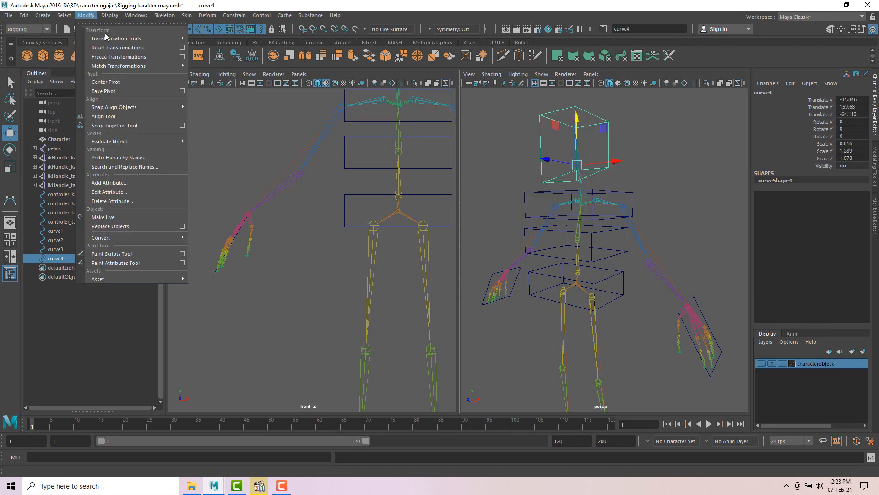
pyautogui.click(112, 58)
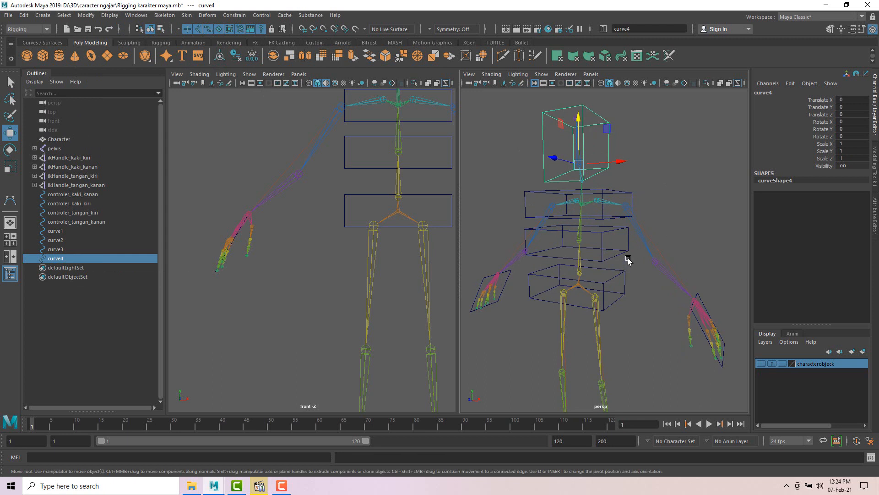
pyautogui.scroll(5, 629, 260)
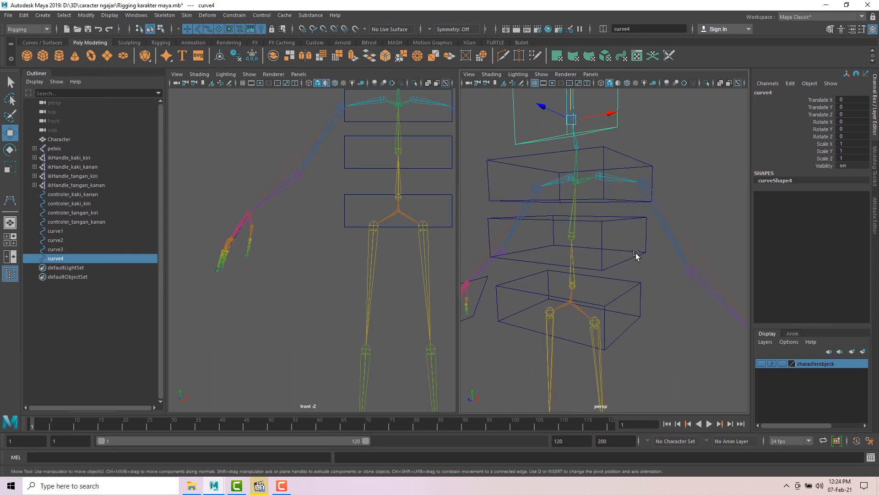
pyautogui.keyDown('alt'); pyautogui.moveTo(636, 255); pyautogui.dragTo(647, 257, button='middle'); pyautogui.keyUp('alt')
pyautogui.click(649, 257)
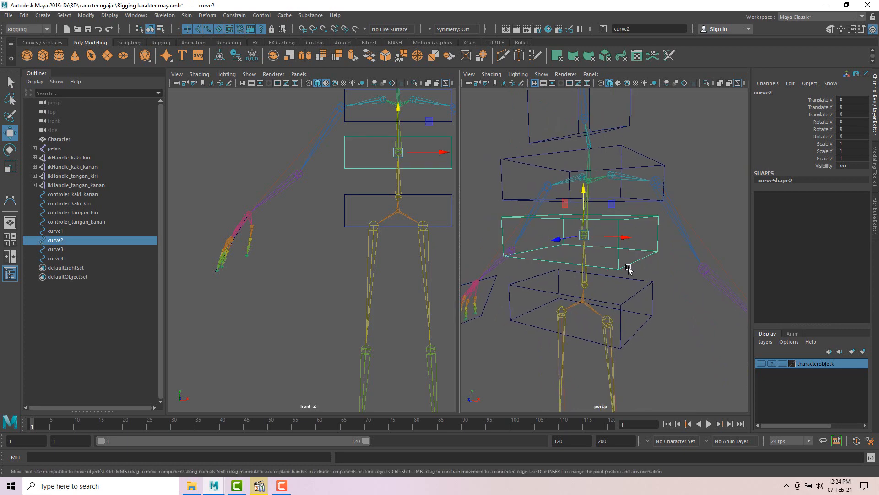
pyautogui.scroll(5, 628, 269)
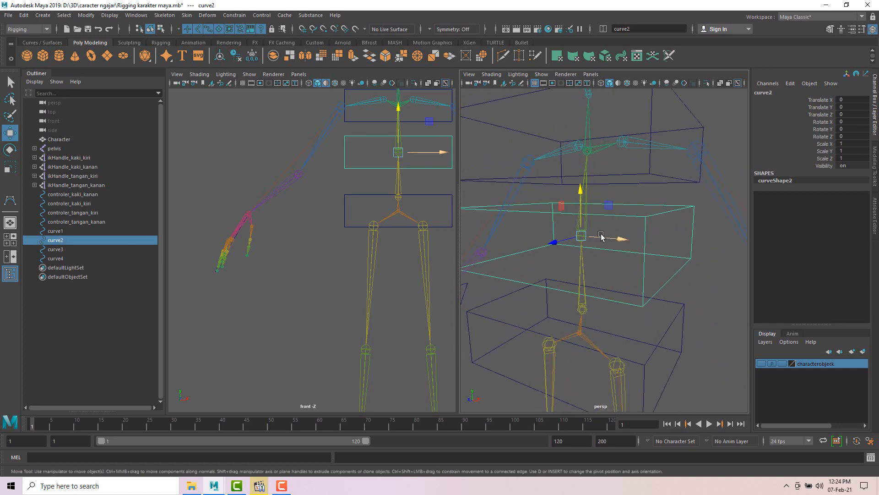
pyautogui.moveTo(623, 236)
pyautogui.keyDown('alt'); pyautogui.mouseDown()
pyautogui.moveTo(604, 237)
pyautogui.moveTo(582, 213)
pyautogui.moveTo(607, 253)
pyautogui.moveTo(605, 233)
pyautogui.mouseUp(); pyautogui.keyUp('alt')
pyautogui.keyDown('shift'); pyautogui.click(582, 193); pyautogui.keyUp('shift')
pyautogui.scroll(-5, 585, 209)
pyautogui.keyDown('alt'); pyautogui.moveTo(623, 221); pyautogui.dragTo(613, 232, button='middle'); pyautogui.keyUp('alt')
pyautogui.scroll(4, 591, 241)
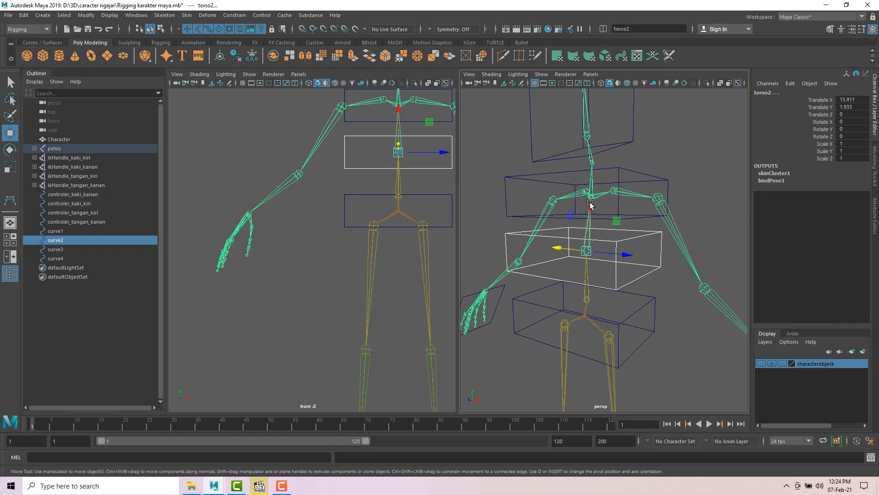
pyautogui.keyDown('alt'); pyautogui.moveTo(687, 168); pyautogui.dragTo(686, 173); pyautogui.keyUp('alt')
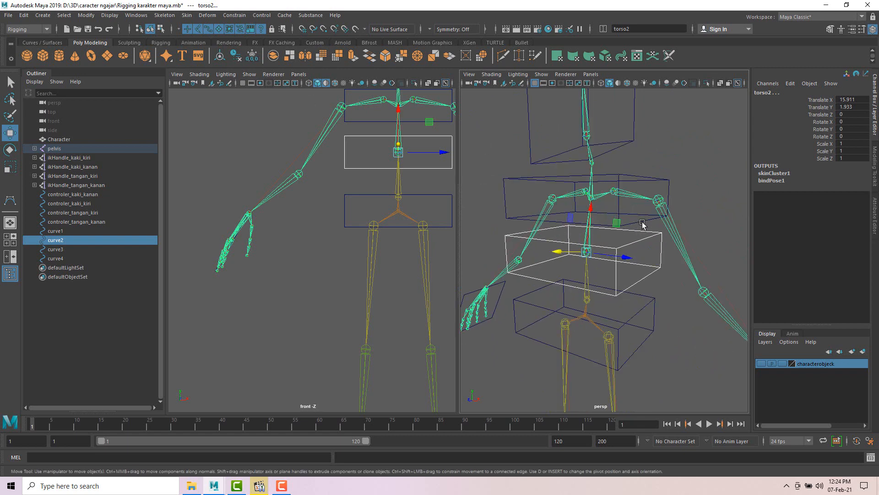
# Test-move the pelvis box curve and undo the move
pyautogui.click(668, 364)
pyautogui.click(650, 337)
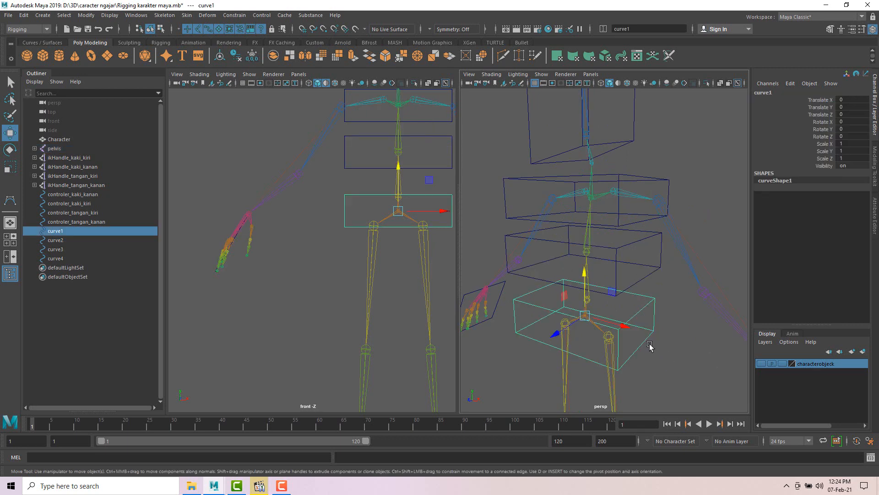
pyautogui.keyDown('alt'); pyautogui.moveTo(649, 345); pyautogui.dragTo(663, 338); pyautogui.keyUp('alt')
pyautogui.moveTo(619, 291)
pyautogui.mouseDown()
pyautogui.moveTo(618, 283)
pyautogui.moveTo(638, 322)
pyautogui.moveTo(608, 302)
pyautogui.mouseUp()
pyautogui.hotkey('ctrl', 'z')
pyautogui.keyDown('alt'); pyautogui.moveTo(661, 291); pyautogui.dragTo(659, 289); pyautogui.keyUp('alt')
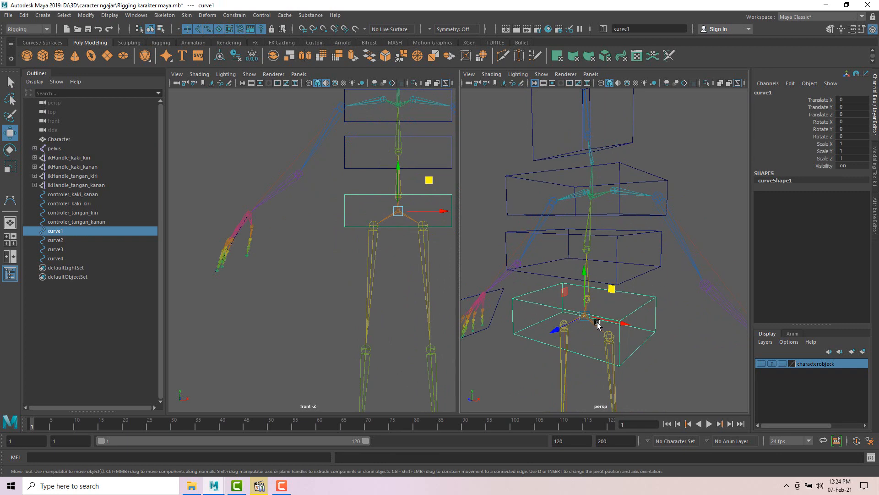
pyautogui.keyDown('alt'); pyautogui.moveTo(606, 319); pyautogui.dragTo(611, 316); pyautogui.keyUp('alt')
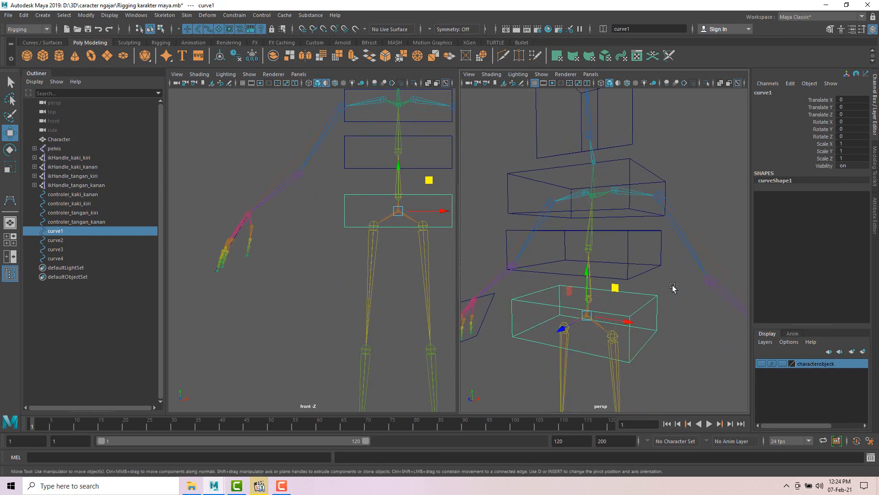
# Orient-constrain the torso2 joint to the middle spine box curve, selecting the curve before the joint
pyautogui.click(650, 274)
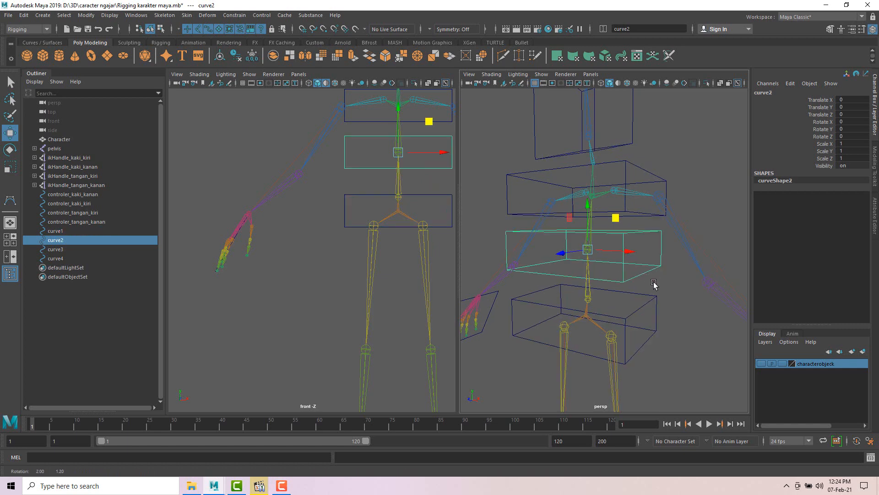
pyautogui.scroll(5, 589, 226)
pyautogui.keyDown('alt'); pyautogui.moveTo(593, 228); pyautogui.dragTo(579, 211); pyautogui.keyUp('alt')
pyautogui.scroll(3, 584, 233)
pyautogui.keyDown('shift'); pyautogui.click(577, 208); pyautogui.keyUp('shift')
pyautogui.press('f')
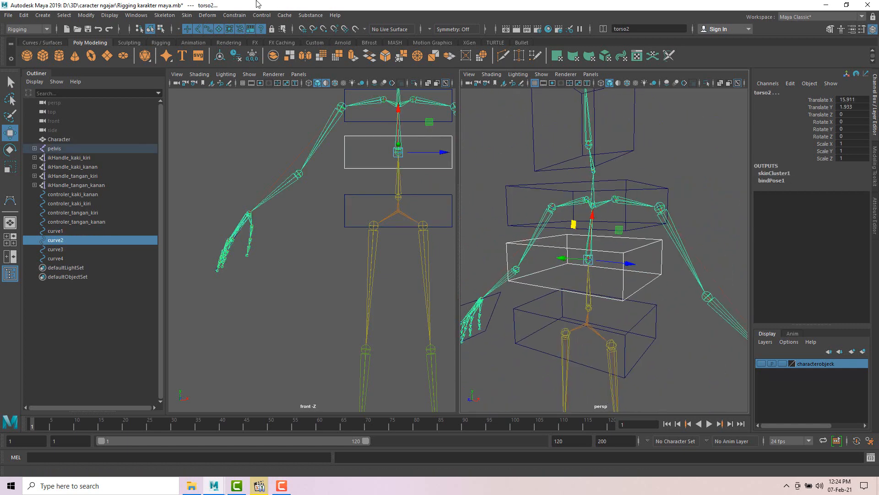
pyautogui.click(225, 15)
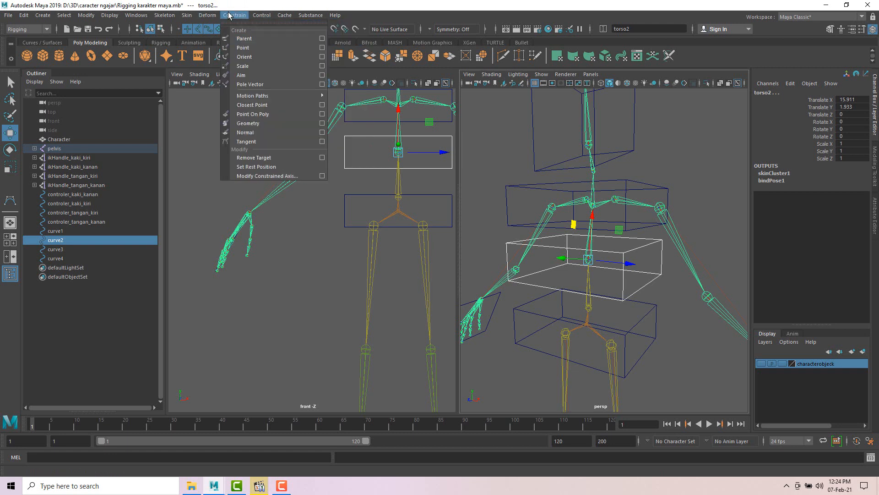
pyautogui.click(244, 57)
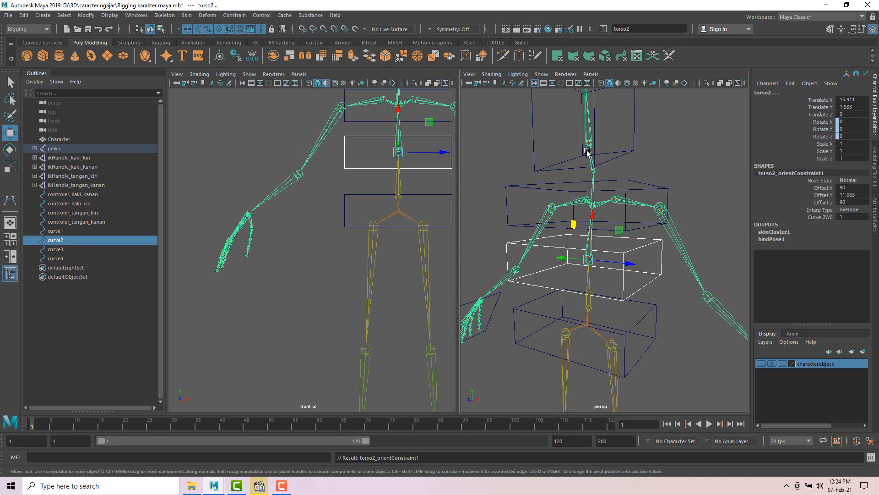
# Test-rotate the middle spine box curve 30 degrees about Z and undo the rotation
pyautogui.click(692, 151)
pyautogui.click(642, 242)
pyautogui.press('e')
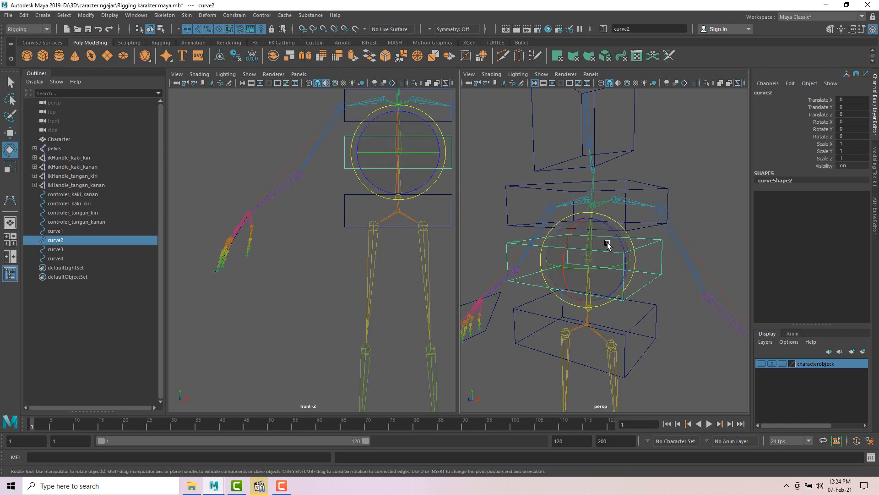
pyautogui.moveTo(613, 232); pyautogui.dragTo(666, 255)
pyautogui.hotkey('ctrl', 'z')
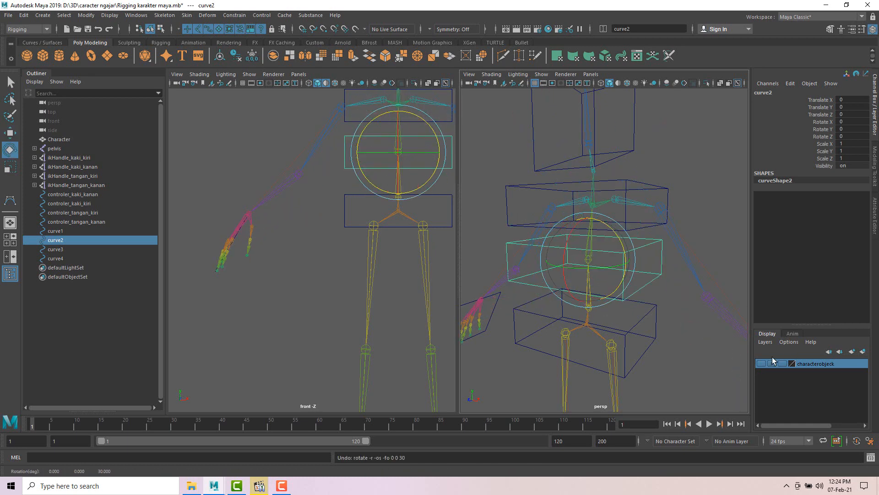
# Show the characterobjeck layer, test-rotate the spine box curve 15 degrees about Z, then undo the rotation and hide the layer
pyautogui.click(761, 363)
pyautogui.moveTo(612, 235)
pyautogui.mouseDown()
pyautogui.moveTo(620, 249)
pyautogui.moveTo(614, 226)
pyautogui.mouseUp()
pyautogui.hotkey('ctrl', 'z')
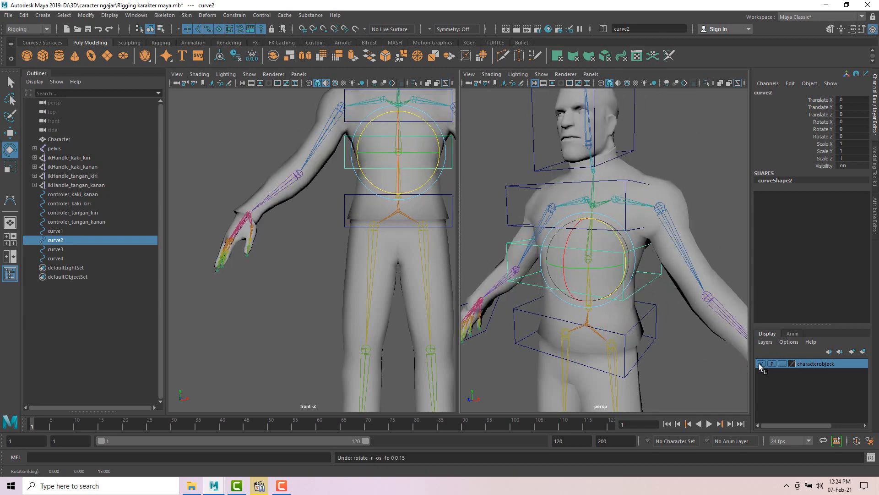
pyautogui.click(760, 363)
# Orient-constrain the torso3 joint to the chest box curve, selecting the curve before the joint
pyautogui.click(652, 197)
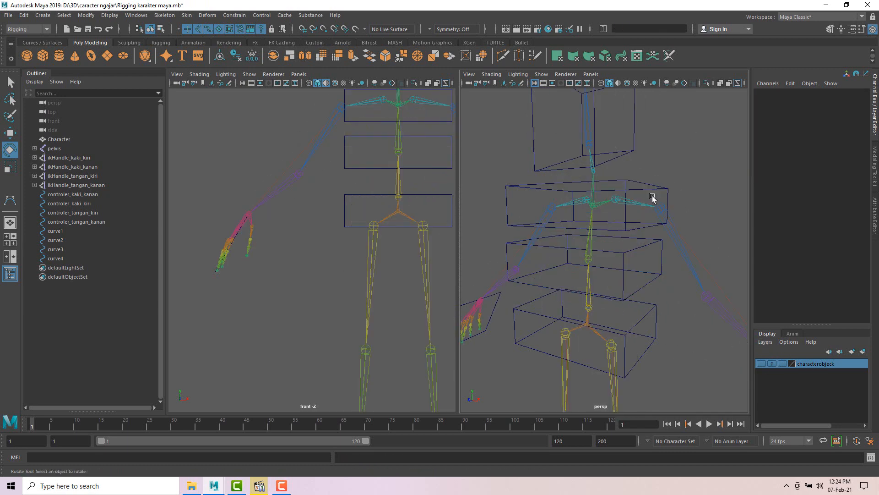
pyautogui.click(591, 207)
pyautogui.click(665, 174)
pyautogui.click(630, 228)
pyautogui.keyDown('alt'); pyautogui.moveTo(611, 215); pyautogui.dragTo(622, 240, button='middle'); pyautogui.keyUp('alt')
pyautogui.scroll(3, 614, 229)
pyautogui.moveTo(622, 239)
pyautogui.keyDown('alt'); pyautogui.mouseDown()
pyautogui.moveTo(626, 232)
pyautogui.moveTo(609, 238)
pyautogui.moveTo(614, 198)
pyautogui.moveTo(656, 221)
pyautogui.moveTo(614, 220)
pyautogui.moveTo(614, 205)
pyautogui.moveTo(647, 192)
pyautogui.mouseUp(); pyautogui.keyUp('alt')
pyautogui.press('w')
pyautogui.keyDown('shift'); pyautogui.click(625, 210); pyautogui.keyUp('shift')
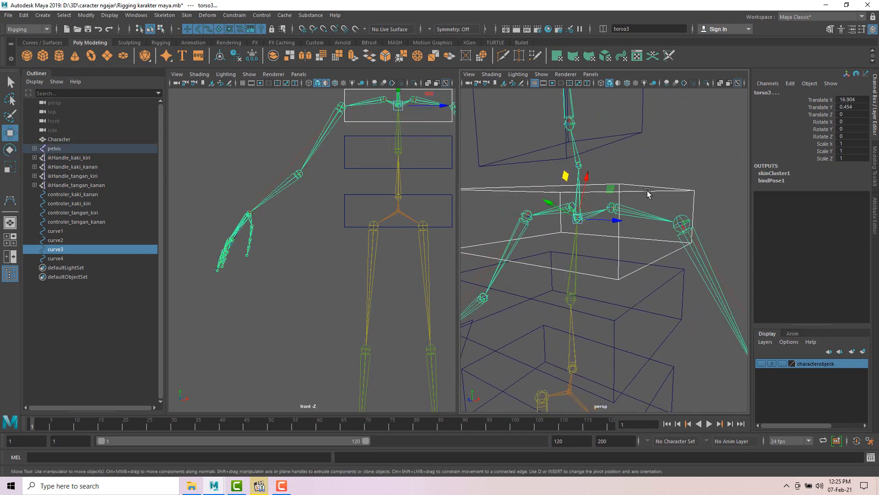
pyautogui.click(234, 15)
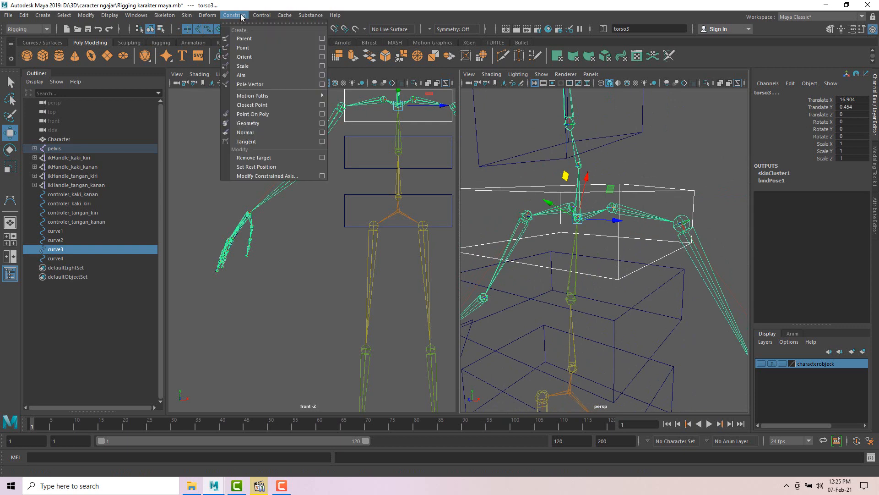
pyautogui.click(245, 57)
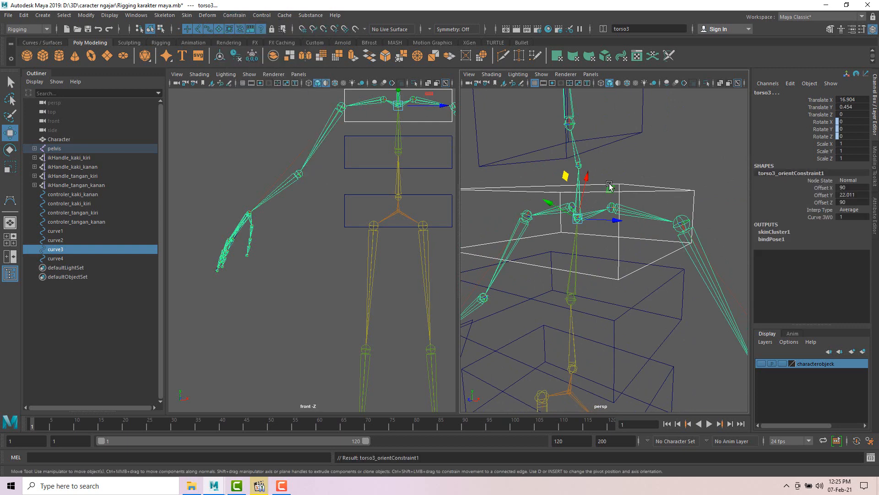
# Test-rotate the chest box curve and undo the rotation
pyautogui.keyDown('alt'); pyautogui.moveTo(632, 183); pyautogui.dragTo(643, 165); pyautogui.keyUp('alt')
pyautogui.click(646, 195)
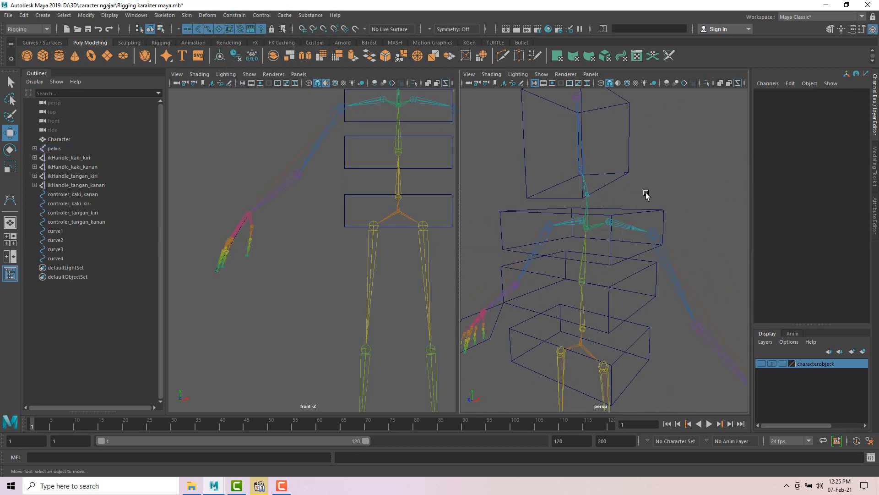
pyautogui.click(627, 211)
pyautogui.press('e')
pyautogui.moveTo(612, 212)
pyautogui.mouseDown()
pyautogui.moveTo(614, 197)
pyautogui.moveTo(621, 221)
pyautogui.mouseUp()
pyautogui.hotkey('ctrl', 'z')
# Orient-constrain the kepala joint to the head box curve, selecting the curve before the joint, and show the characterobjeck layer
pyautogui.click(651, 169)
pyautogui.click(631, 171)
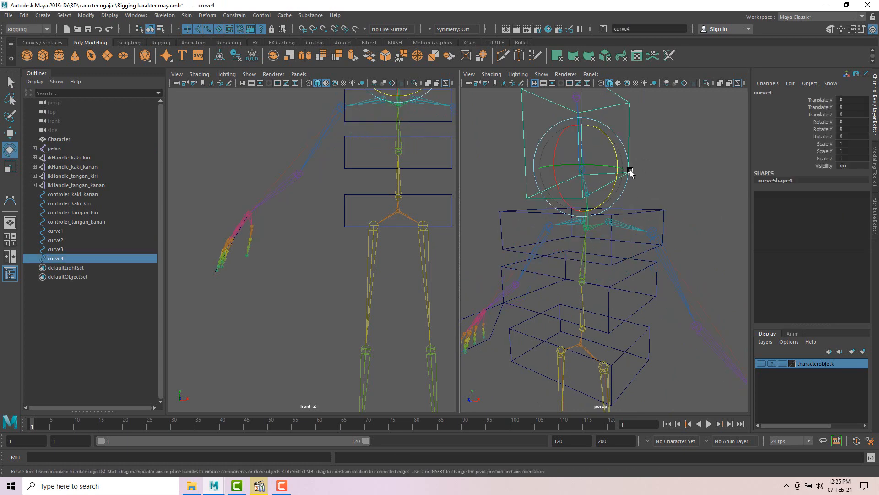
pyautogui.scroll(4, 630, 171)
pyautogui.press('w')
pyautogui.scroll(4, 559, 178)
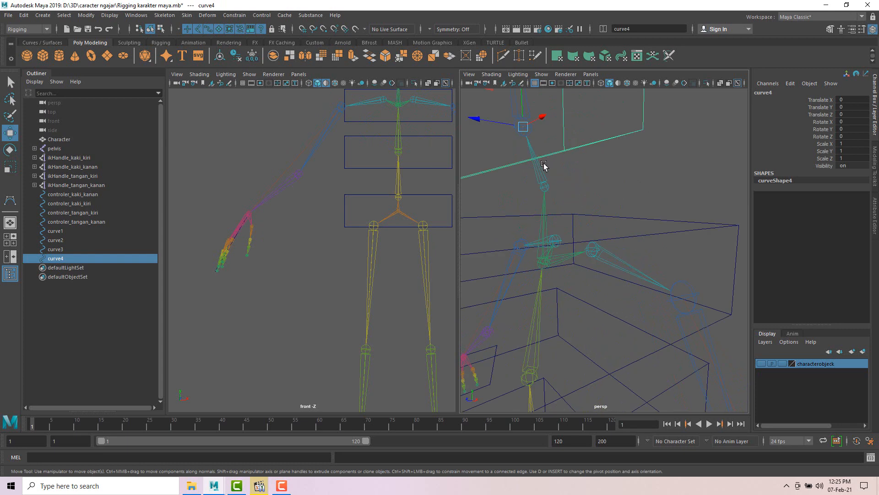
pyautogui.scroll(-3, 545, 165)
pyautogui.click(551, 138)
pyautogui.scroll(-2, 551, 158)
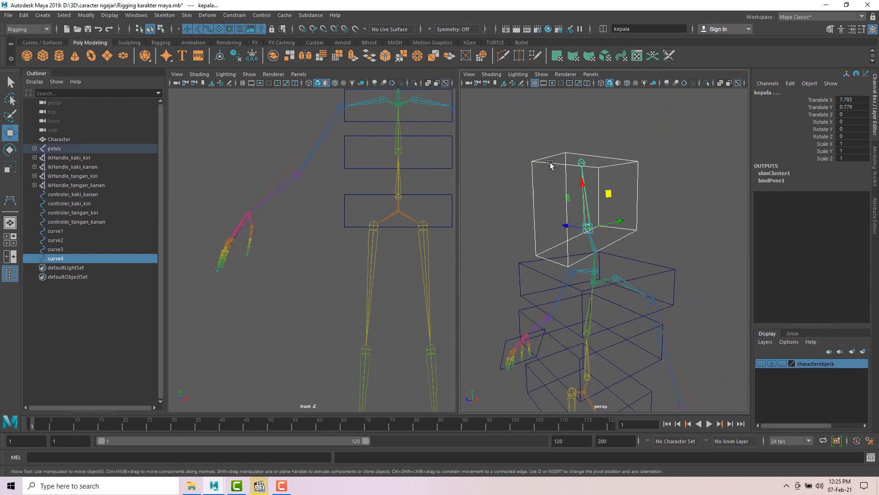
pyautogui.keyDown('alt'); pyautogui.moveTo(551, 164); pyautogui.dragTo(579, 166); pyautogui.keyUp('alt')
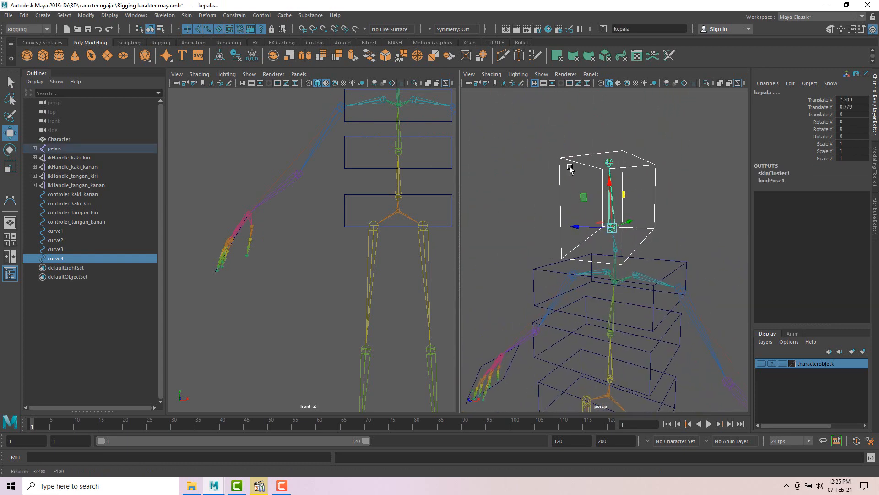
pyautogui.click(235, 15)
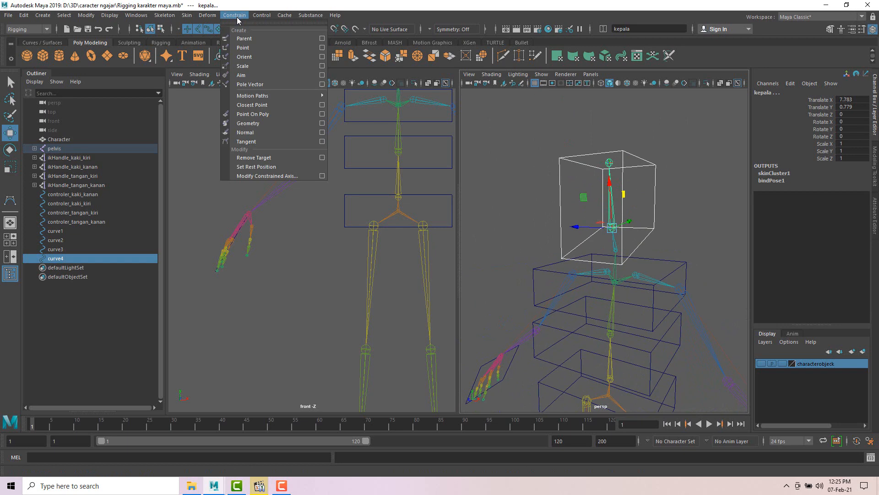
pyautogui.click(247, 57)
pyautogui.click(761, 363)
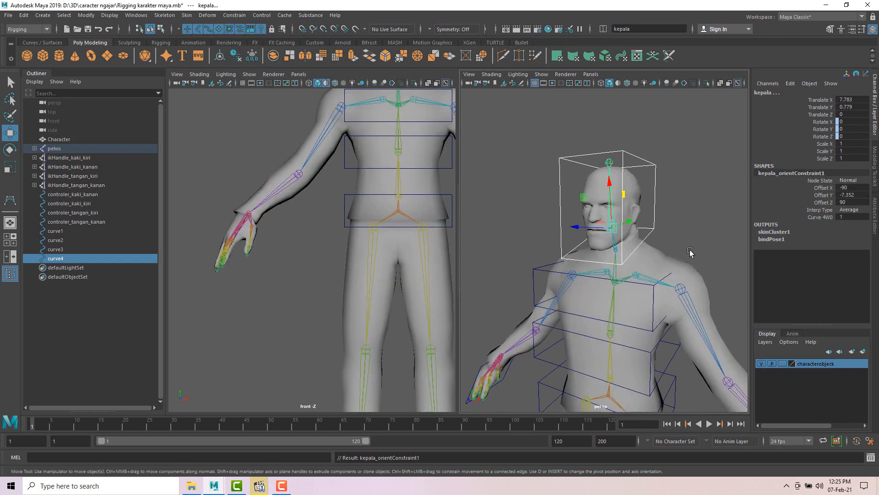
# Test-rotate the middle spine box curve freely on several axes and undo the rotation
pyautogui.click(640, 210)
pyautogui.click(654, 211)
pyautogui.keyDown('alt'); pyautogui.moveTo(668, 285); pyautogui.dragTo(557, 255); pyautogui.keyUp('alt')
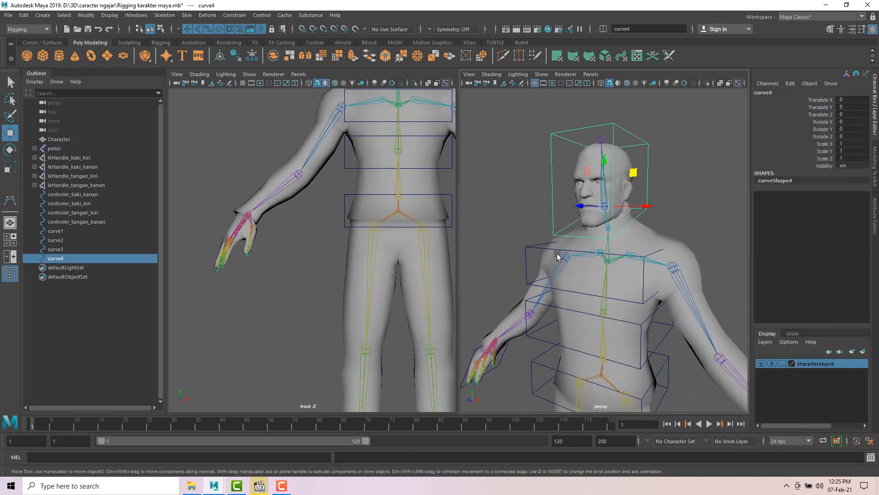
pyautogui.click(535, 346)
pyautogui.keyDown('alt'); pyautogui.moveTo(536, 348); pyautogui.dragTo(598, 280); pyautogui.keyUp('alt')
pyautogui.scroll(-3, 598, 280)
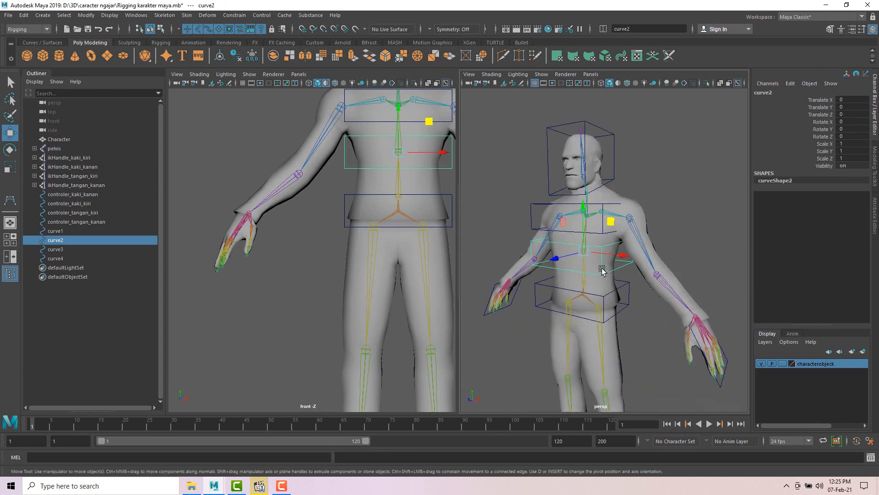
pyautogui.press('e')
pyautogui.moveTo(585, 249); pyautogui.dragTo(624, 257)
pyautogui.hotkey('ctrl', 'z')
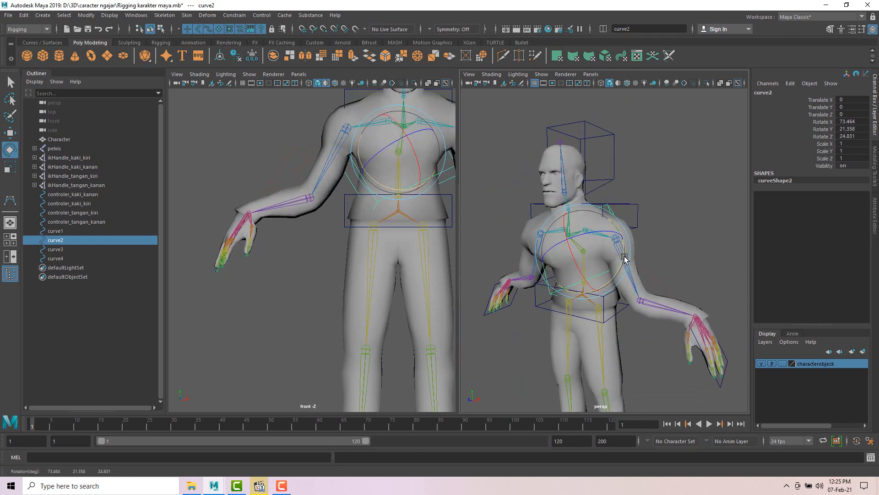
pyautogui.hotkey('ctrl', 'z')
pyautogui.hotkey('ctrl', 'z')
# Test-rotate the chest box curve on the visible character mesh and undo the rotation
pyautogui.click(532, 214)
pyautogui.moveTo(571, 220); pyautogui.dragTo(586, 196)
pyautogui.hotkey('ctrl', 'z')
# Test-rotate the head box curve to check the head mesh, then undo the rotation
pyautogui.moveTo(633, 157)
pyautogui.keyDown('alt'); pyautogui.mouseDown(button='middle')
pyautogui.moveTo(640, 176)
pyautogui.moveTo(630, 174)
pyautogui.mouseUp(button='middle'); pyautogui.keyUp('alt')
pyautogui.scroll(4, 639, 175)
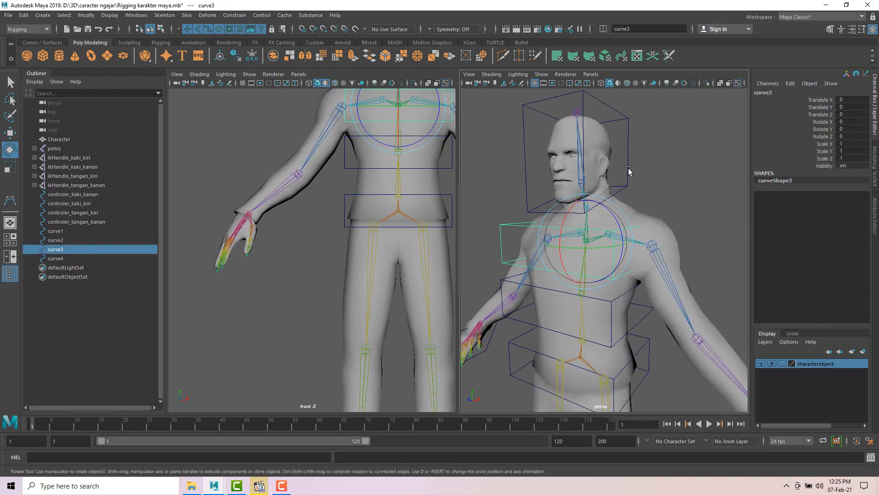
pyautogui.click(632, 174)
pyautogui.click(624, 127)
pyautogui.moveTo(616, 151); pyautogui.dragTo(568, 174)
pyautogui.hotkey('ctrl', 'z')
pyautogui.scroll(4, 580, 188)
pyautogui.keyDown('alt'); pyautogui.moveTo(580, 189); pyautogui.dragTo(607, 229, button='middle'); pyautogui.keyUp('alt')
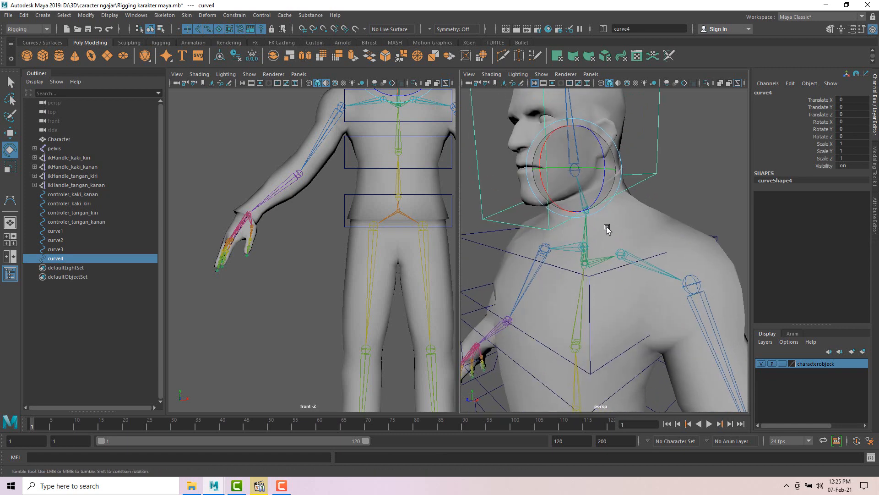
pyautogui.scroll(-4, 565, 214)
pyautogui.keyDown('alt'); pyautogui.moveTo(606, 230); pyautogui.dragTo(605, 202); pyautogui.keyUp('alt')
pyautogui.hotkey('ctrl', 'z')
# Test-rotate the head box curve 45 degrees about Z, undo the rotation and clear the selection
pyautogui.scroll(3, 572, 198)
pyautogui.moveTo(603, 171)
pyautogui.mouseDown()
pyautogui.moveTo(583, 151)
pyautogui.moveTo(615, 197)
pyautogui.moveTo(598, 165)
pyautogui.mouseUp()
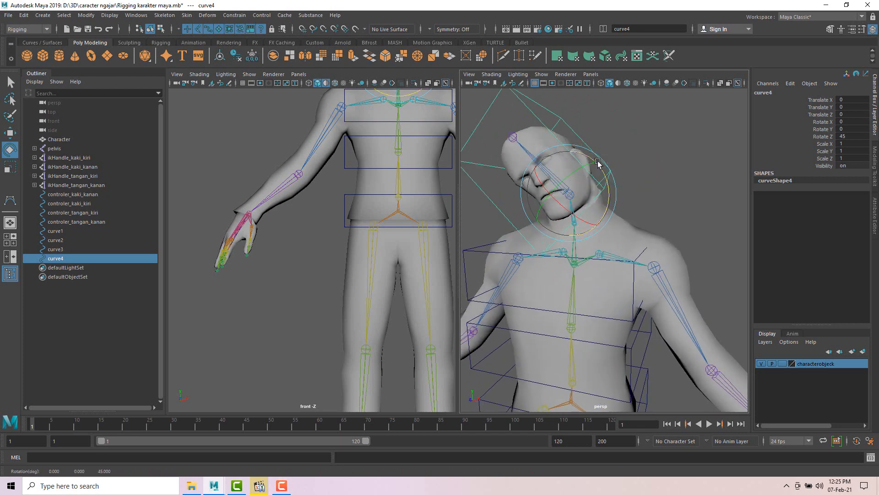
pyautogui.hotkey('ctrl', 'z')
pyautogui.keyDown('alt'); pyautogui.moveTo(663, 187); pyautogui.dragTo(550, 173); pyautogui.keyUp('alt')
pyautogui.hotkey('ctrl', 'z')
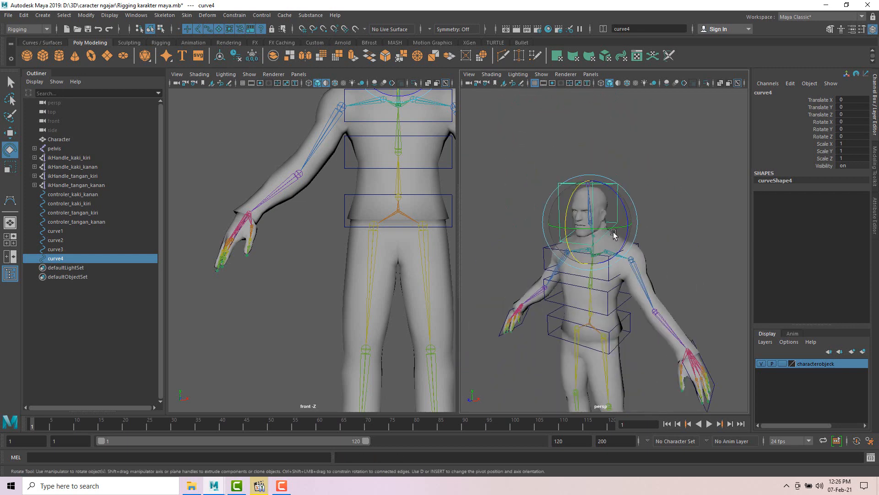
pyautogui.click(667, 151)
# Rename the head box curve, curve4, as controler_kepala
pyautogui.keyDown('alt'); pyautogui.moveTo(595, 183); pyautogui.dragTo(673, 159); pyautogui.keyUp('alt')
pyautogui.keyDown('alt'); pyautogui.moveTo(681, 179); pyautogui.dragTo(661, 160, button='middle'); pyautogui.keyUp('alt')
pyautogui.keyDown('alt'); pyautogui.moveTo(620, 235); pyautogui.dragTo(603, 233); pyautogui.keyUp('alt')
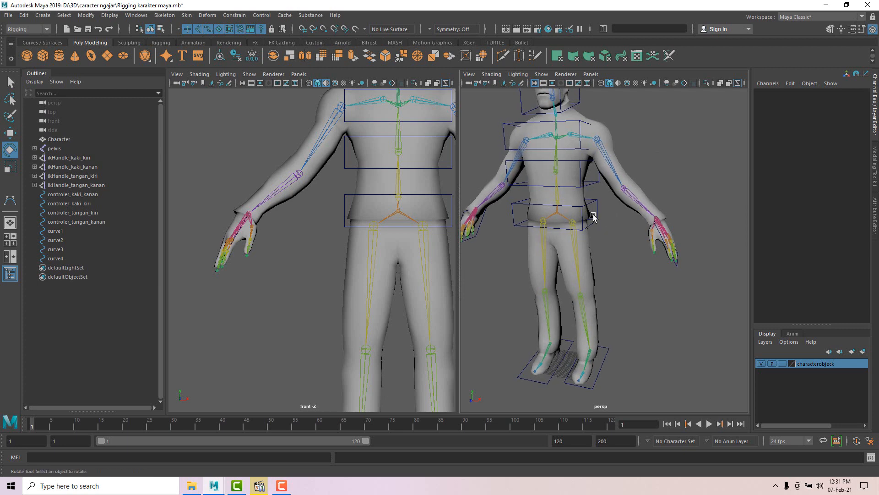
pyautogui.click(595, 216)
pyautogui.click(595, 185)
pyautogui.click(593, 201)
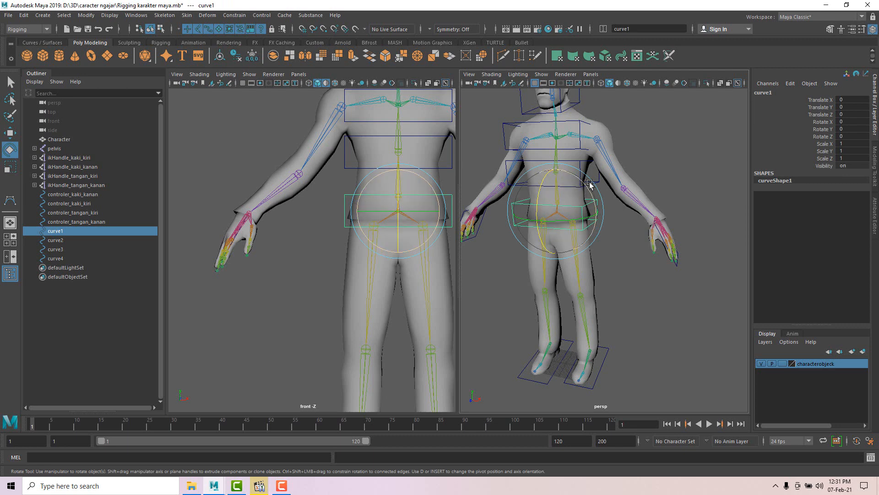
pyautogui.moveTo(594, 145)
pyautogui.keyDown('alt'); pyautogui.mouseDown(button='middle')
pyautogui.moveTo(597, 167)
pyautogui.moveTo(591, 142)
pyautogui.mouseUp(button='middle'); pyautogui.keyUp('alt')
pyautogui.click(692, 141)
pyautogui.click(588, 135)
pyautogui.press('w')
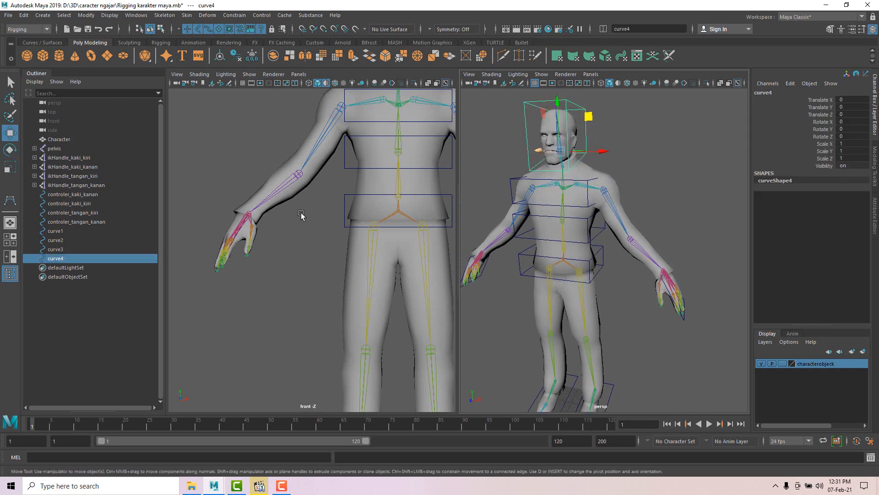
pyautogui.doubleClick(60, 259)
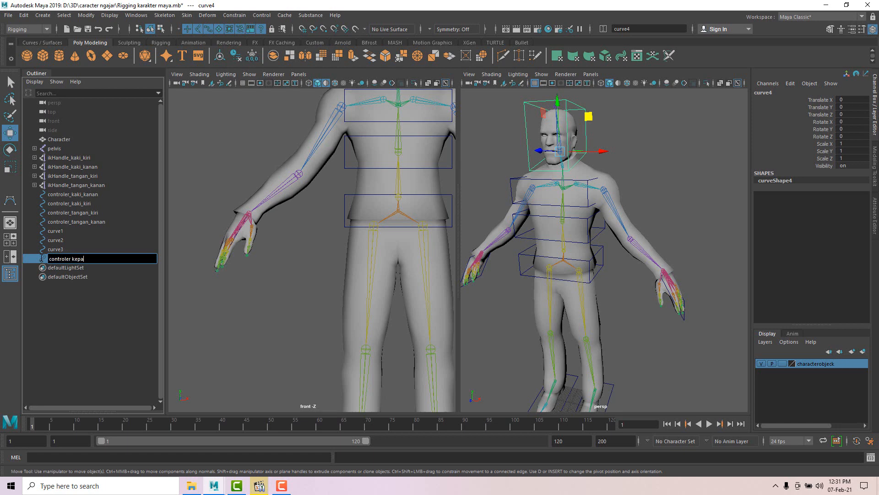
pyautogui.click(601, 232)
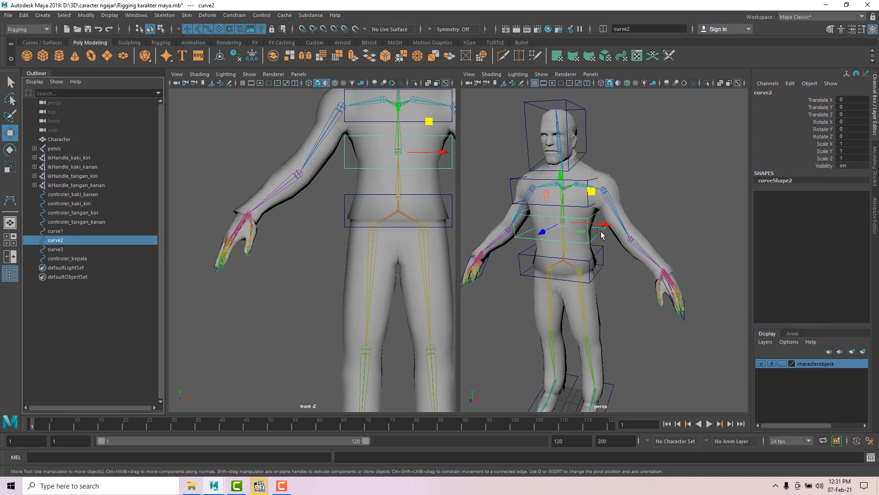
# Rename the chest box curve, curve3, as controler_torso1
pyautogui.click(602, 257)
pyautogui.click(585, 183)
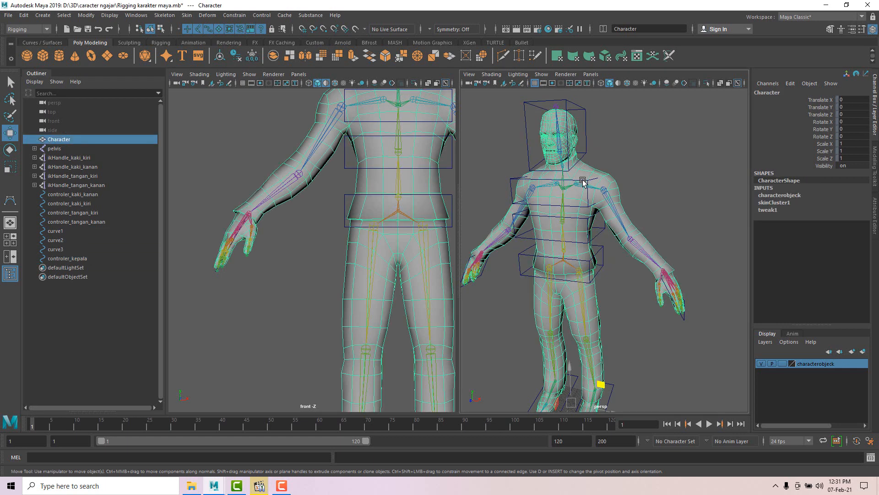
pyautogui.click(585, 181)
pyautogui.doubleClick(53, 249)
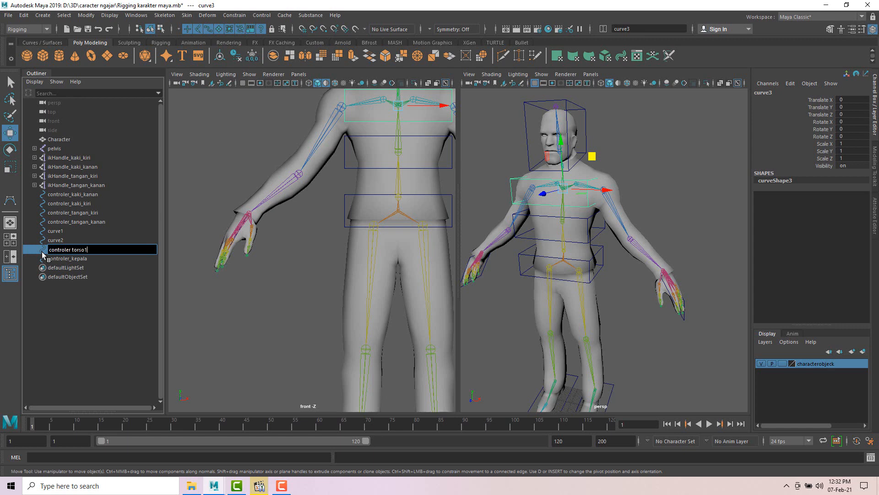
pyautogui.click(602, 236)
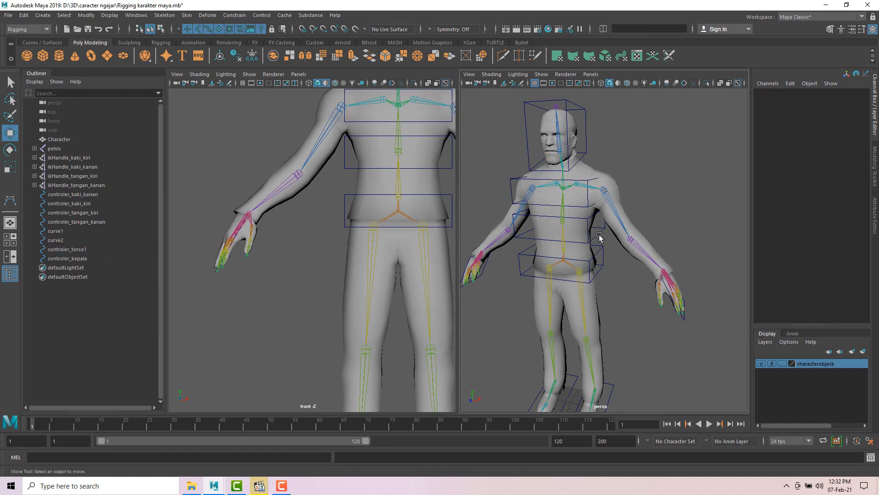
# Rename the middle spine box curve, curve2, as controler_torso2, reusing the copied name of the chest curve
pyautogui.click(88, 238)
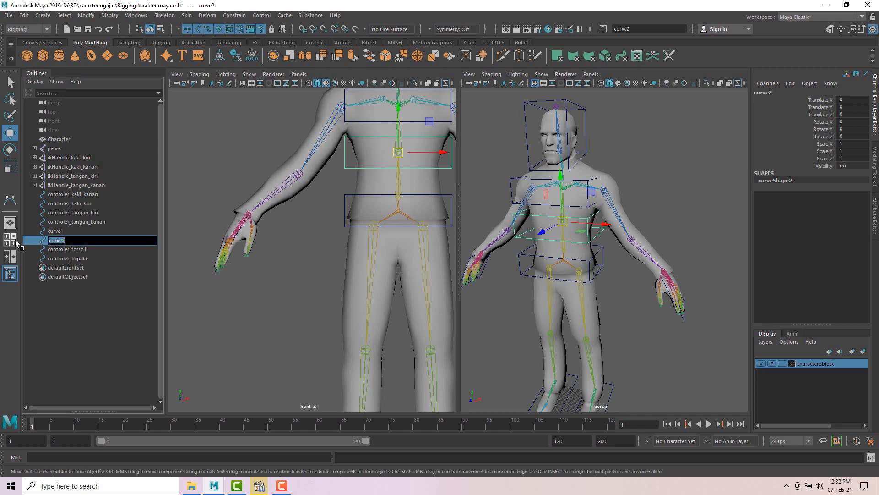
pyautogui.doubleClick(70, 249)
pyautogui.hotkey('ctrl', 'c')
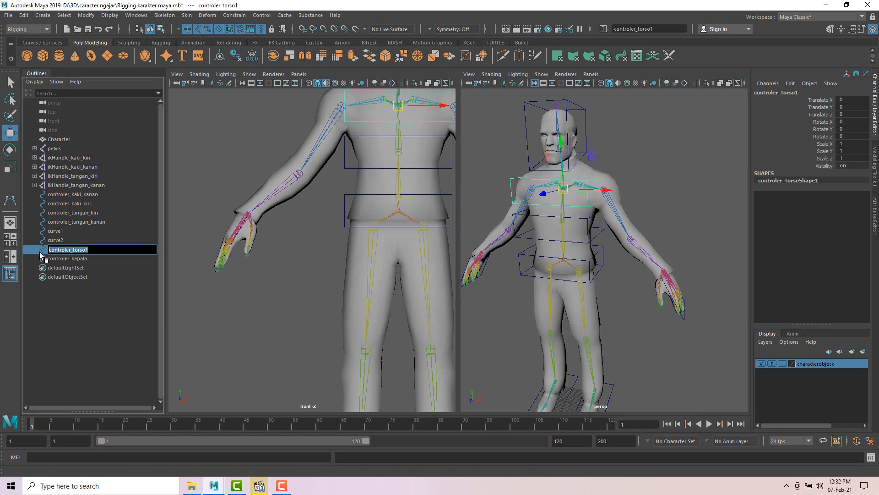
pyautogui.doubleClick(58, 241)
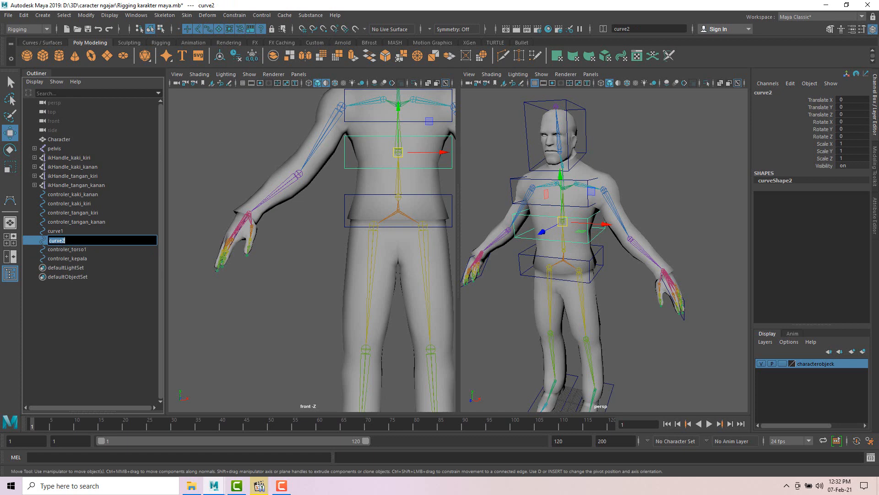
pyautogui.hotkey('ctrl', 'v')
# Rename the hip box curve, curve1, as controler_pinggul and clear the selection
pyautogui.doubleClick(54, 231)
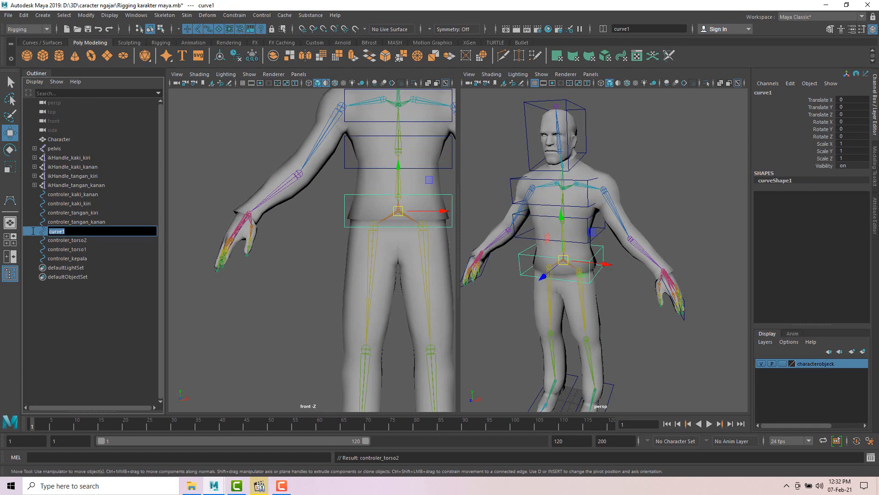
pyautogui.hotkey('ctrl', 'v')
pyautogui.press('Return')
pyautogui.click(206, 147)
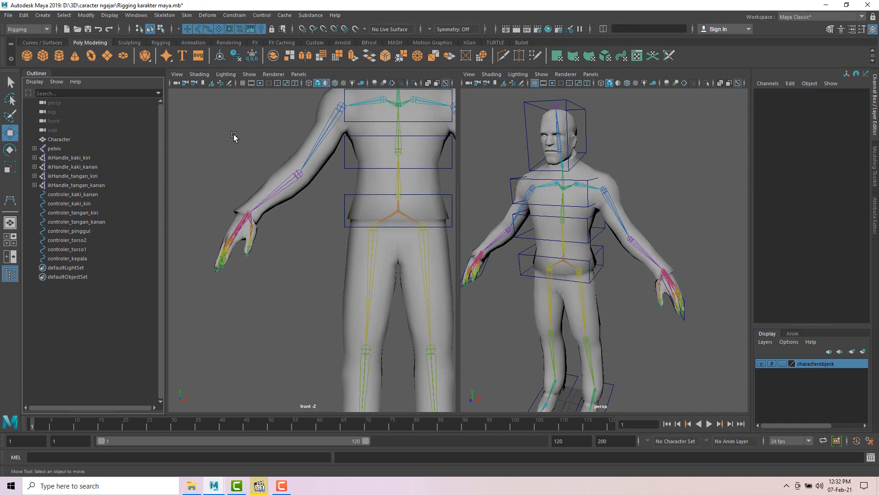
# Create a NURBS circle at the origin between the character's feet
pyautogui.click(605, 213)
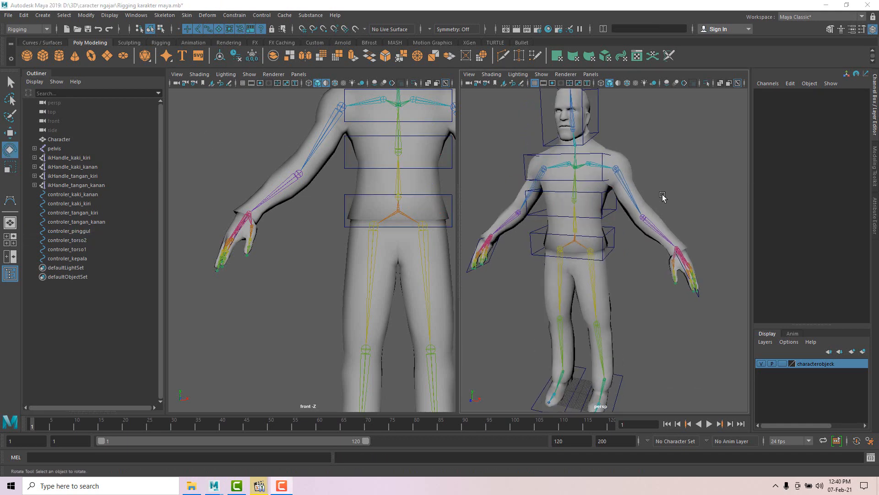
pyautogui.scroll(-5, 663, 197)
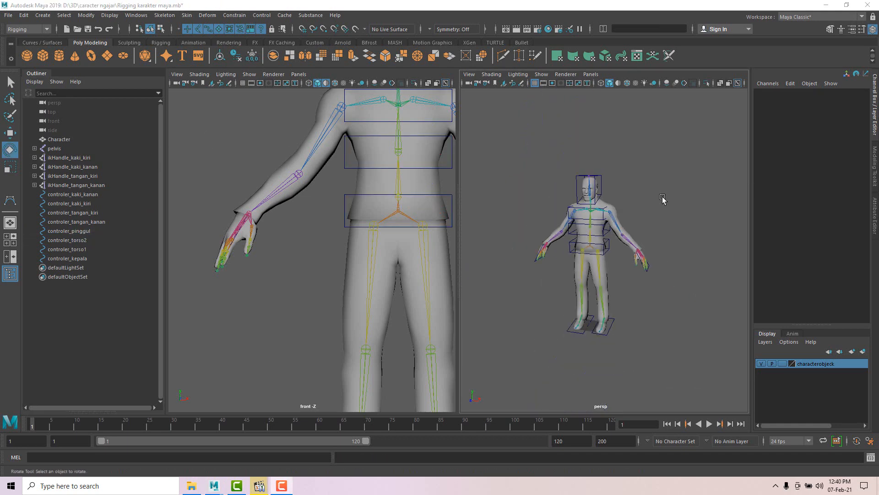
pyautogui.keyDown('alt'); pyautogui.moveTo(664, 197); pyautogui.dragTo(662, 220); pyautogui.keyUp('alt')
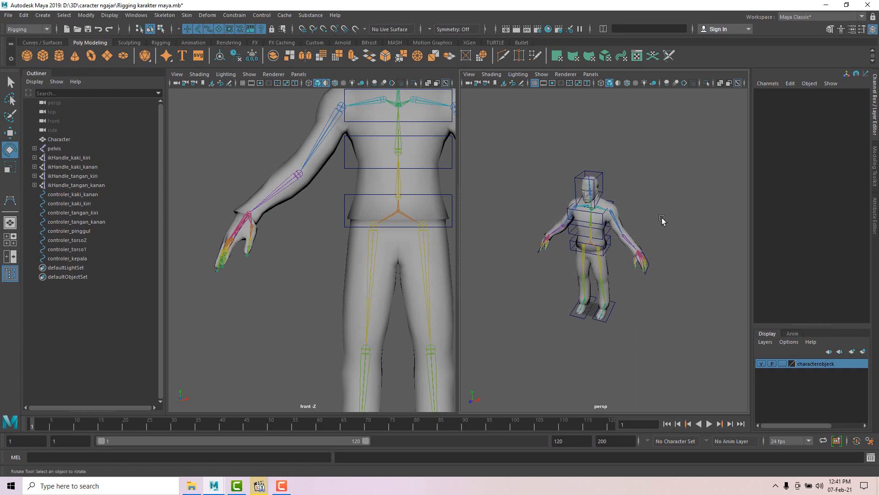
pyautogui.scroll(3, 562, 298)
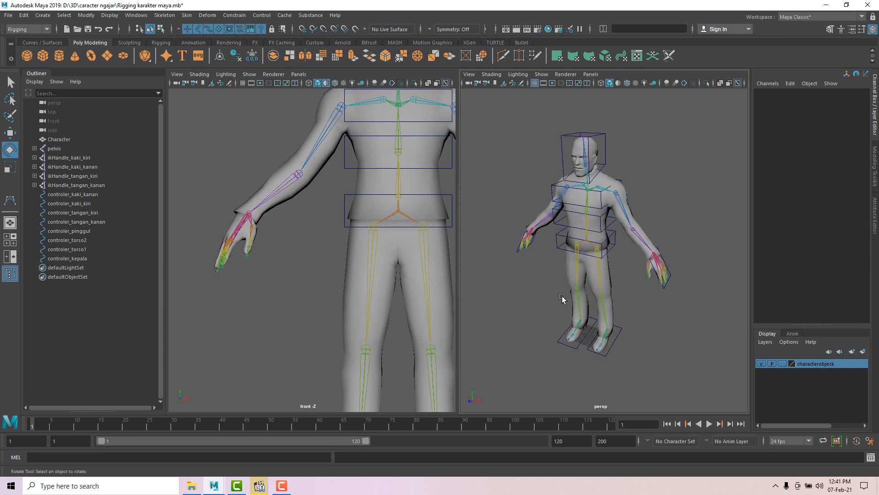
pyautogui.keyDown('alt'); pyautogui.moveTo(600, 303); pyautogui.dragTo(593, 295); pyautogui.keyUp('alt')
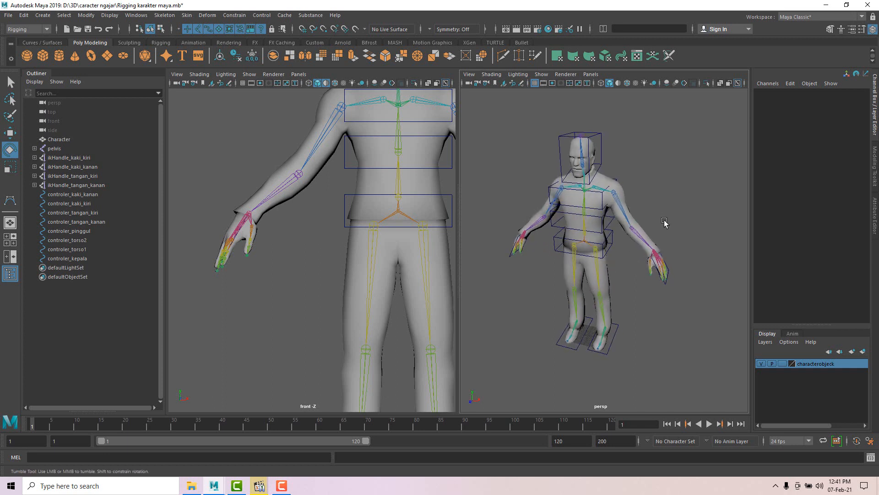
pyautogui.keyDown('alt'); pyautogui.moveTo(664, 222); pyautogui.dragTo(664, 220); pyautogui.keyUp('alt')
pyautogui.click(44, 15)
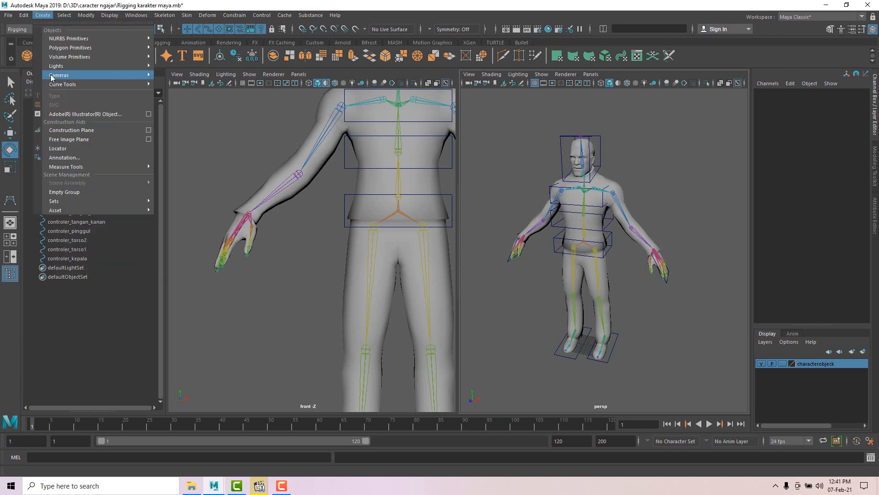
pyautogui.moveTo(65, 49)
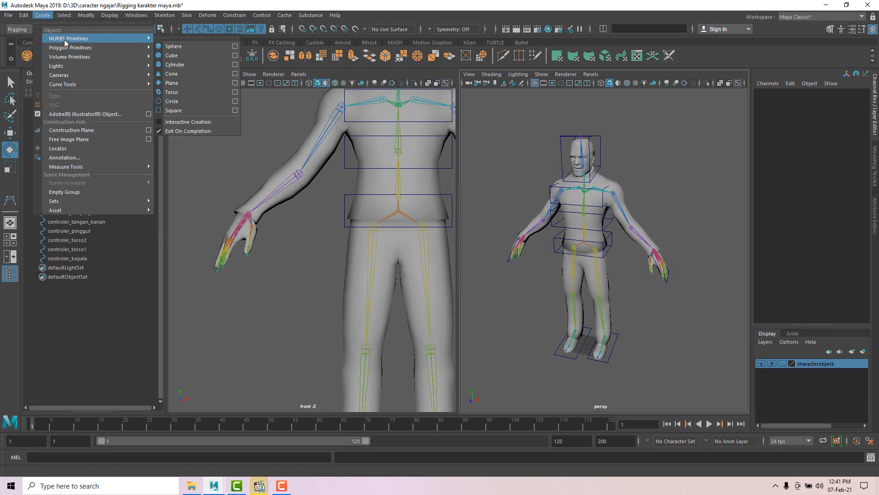
pyautogui.click(179, 101)
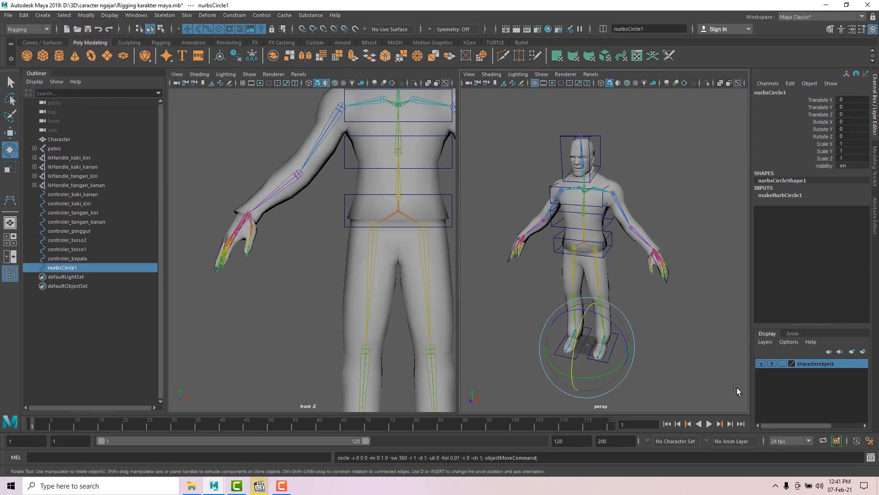
pyautogui.scroll(5, 627, 354)
pyautogui.keyDown('alt'); pyautogui.moveTo(628, 354); pyautogui.dragTo(616, 161, button='middle'); pyautogui.keyUp('alt')
pyautogui.keyDown('alt'); pyautogui.moveTo(617, 160); pyautogui.dragTo(614, 279); pyautogui.keyUp('alt')
pyautogui.scroll(3, 596, 356)
pyautogui.moveTo(597, 355)
pyautogui.keyDown('alt'); pyautogui.mouseDown(button='middle')
pyautogui.moveTo(606, 335)
pyautogui.moveTo(605, 356)
pyautogui.mouseUp(button='middle'); pyautogui.keyUp('alt')
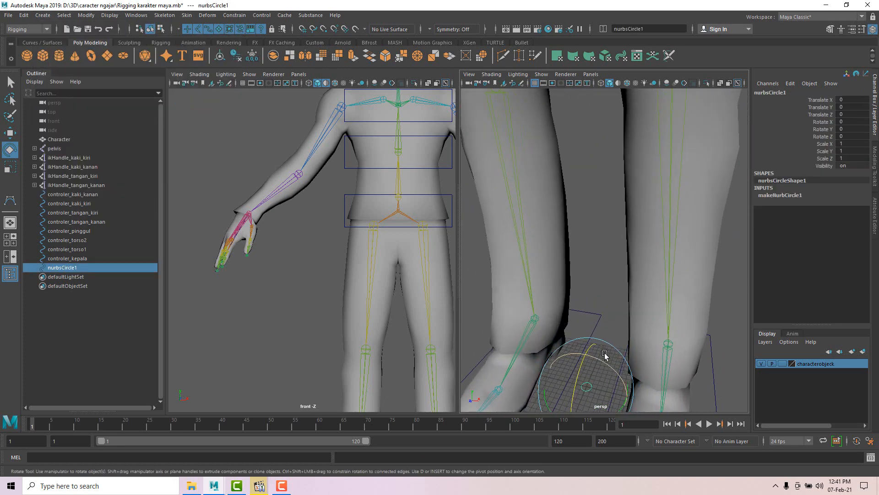
# Scale the new NURBS circle uniformly to about 12.18 so it spans the gap between the feet
pyautogui.scroll(-2, 605, 355)
pyautogui.press('f')
pyautogui.scroll(-4, 600, 308)
pyautogui.scroll(1, 605, 296)
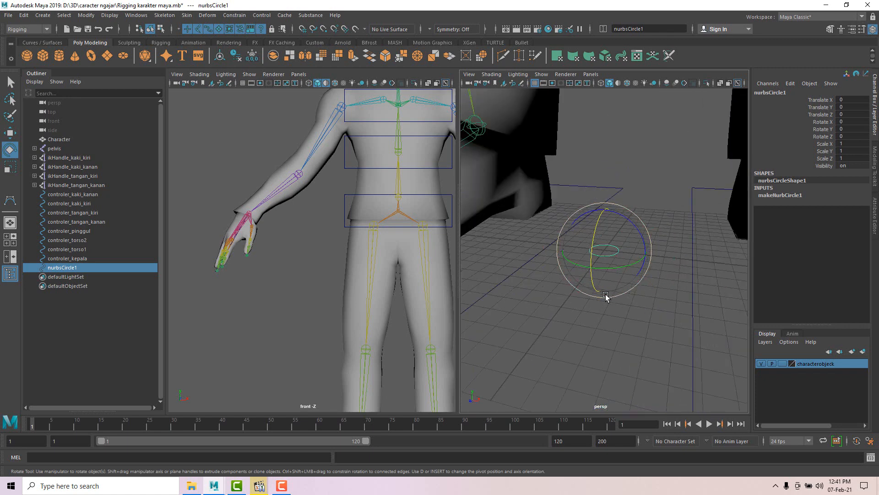
pyautogui.scroll(3, 605, 296)
pyautogui.press('r')
pyautogui.moveTo(605, 250); pyautogui.dragTo(649, 267)
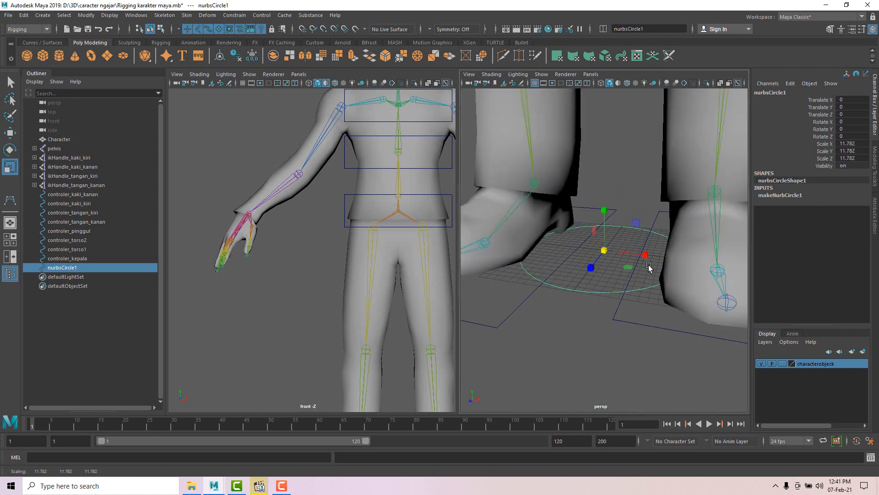
pyautogui.scroll(-4, 649, 267)
pyautogui.moveTo(604, 251)
pyautogui.mouseDown()
pyautogui.moveTo(612, 255)
pyautogui.moveTo(605, 255)
pyautogui.mouseUp()
# Hide the characterobjeck layer and raise the circle to knee height, at about 51 on Translate Y
pyautogui.click(761, 364)
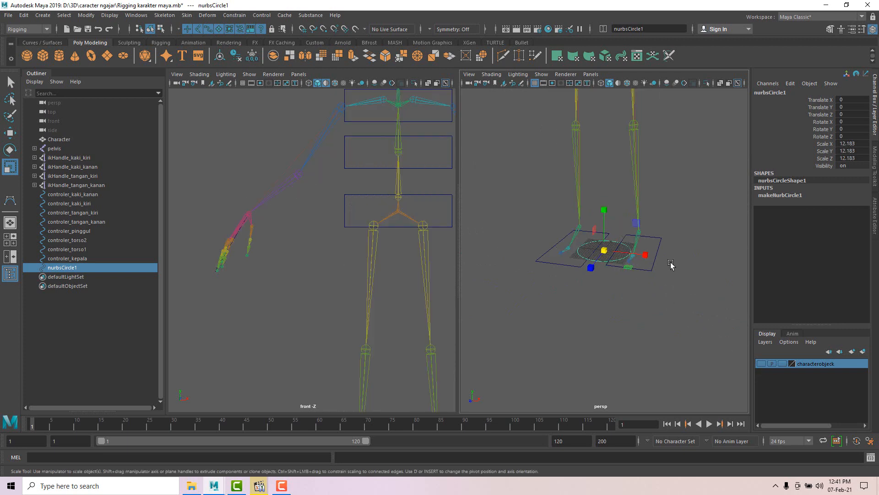
pyautogui.keyDown('alt'); pyautogui.moveTo(670, 261); pyautogui.dragTo(630, 312, button='middle'); pyautogui.keyUp('alt')
pyautogui.press('w')
pyautogui.moveTo(563, 263); pyautogui.dragTo(566, 155)
pyautogui.keyDown('alt'); pyautogui.moveTo(600, 166); pyautogui.dragTo(576, 212); pyautogui.keyUp('alt')
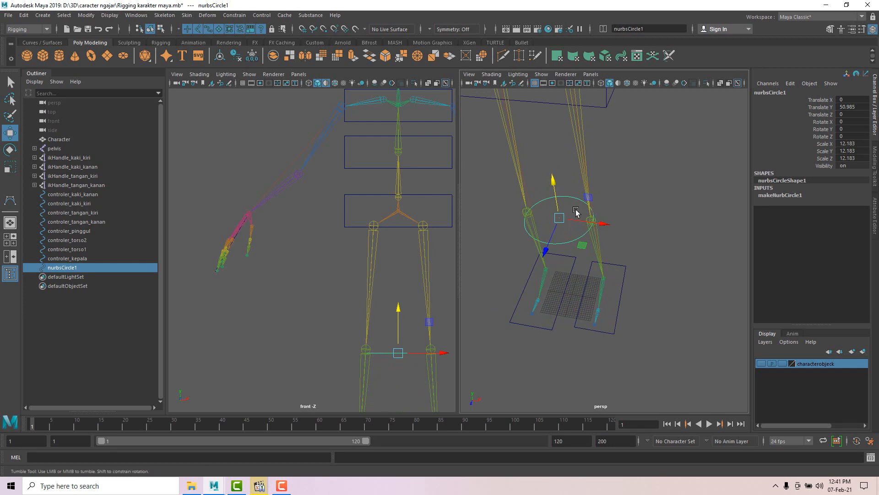
# Turn on point snapping and snap the circle onto the character's left knee joint
pyautogui.keyDown('alt'); pyautogui.moveTo(575, 211); pyautogui.dragTo(599, 225); pyautogui.keyUp('alt')
pyautogui.scroll(-5, 630, 204)
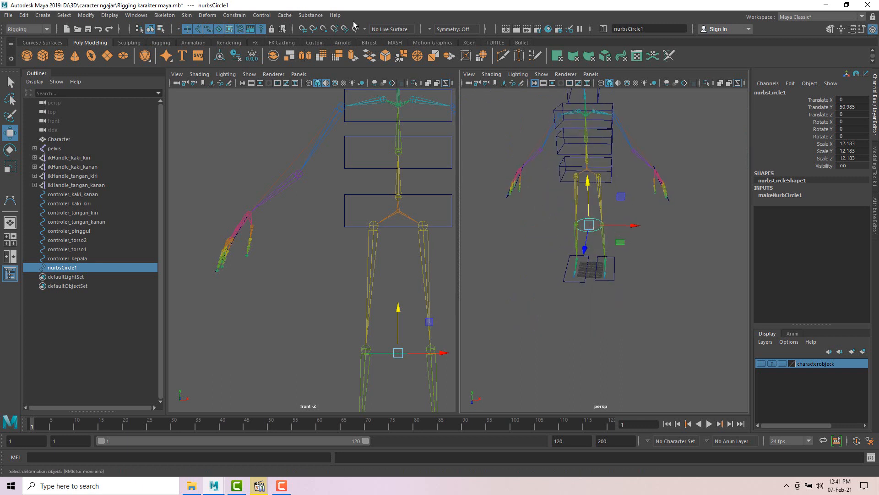
pyautogui.click(323, 29)
pyautogui.scroll(3, 593, 195)
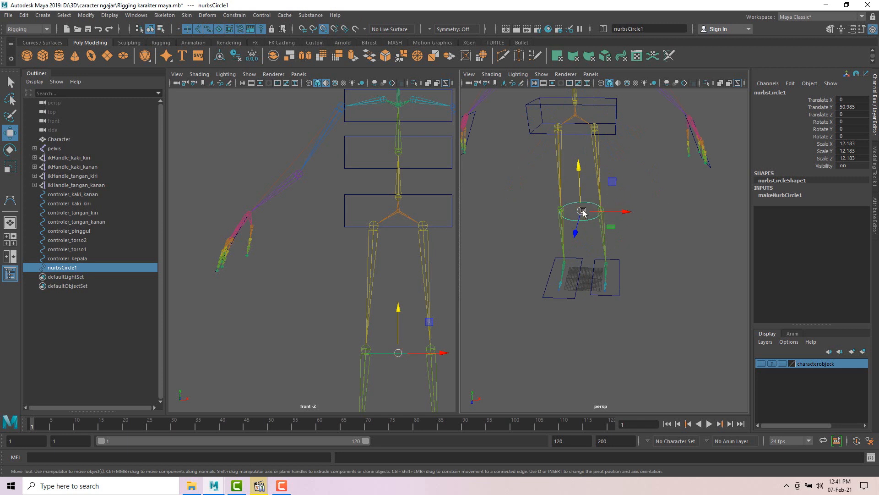
pyautogui.moveTo(580, 211); pyautogui.dragTo(600, 209)
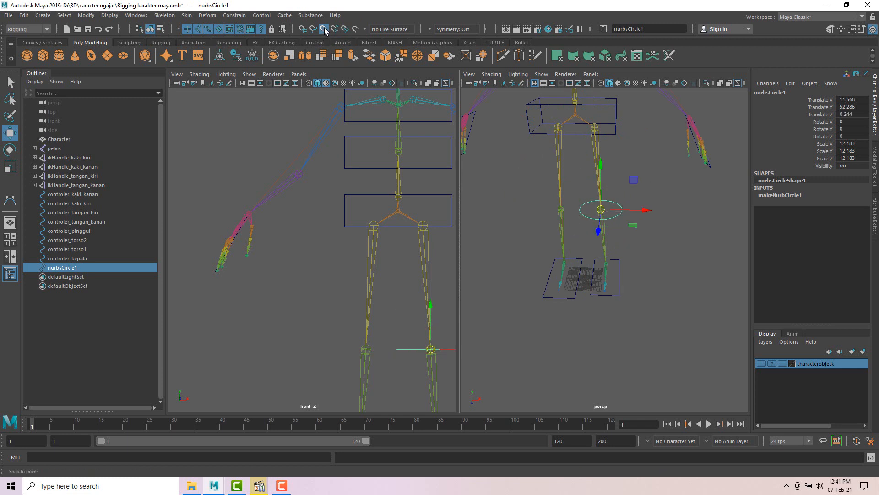
# Duplicate the knee circle and snap a copy onto the character's right knee joint
pyautogui.scroll(3, 639, 187)
pyautogui.keyDown('alt'); pyautogui.moveTo(641, 192); pyautogui.dragTo(618, 204, button='middle'); pyautogui.keyUp('alt')
pyautogui.scroll(4, 591, 202)
pyautogui.scroll(-2, 577, 183)
pyautogui.keyDown('alt'); pyautogui.moveTo(577, 183); pyautogui.dragTo(633, 186, button='middle'); pyautogui.keyUp('alt')
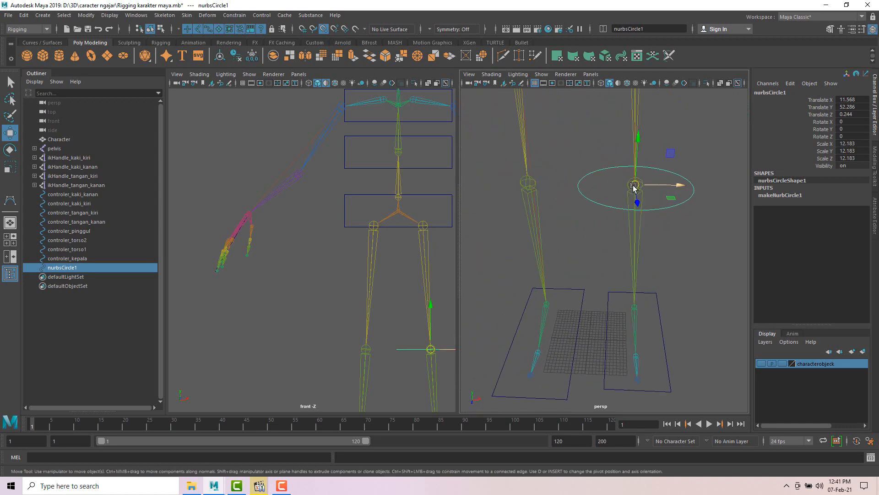
pyautogui.keyDown('alt'); pyautogui.moveTo(711, 176); pyautogui.dragTo(709, 177); pyautogui.keyUp('alt')
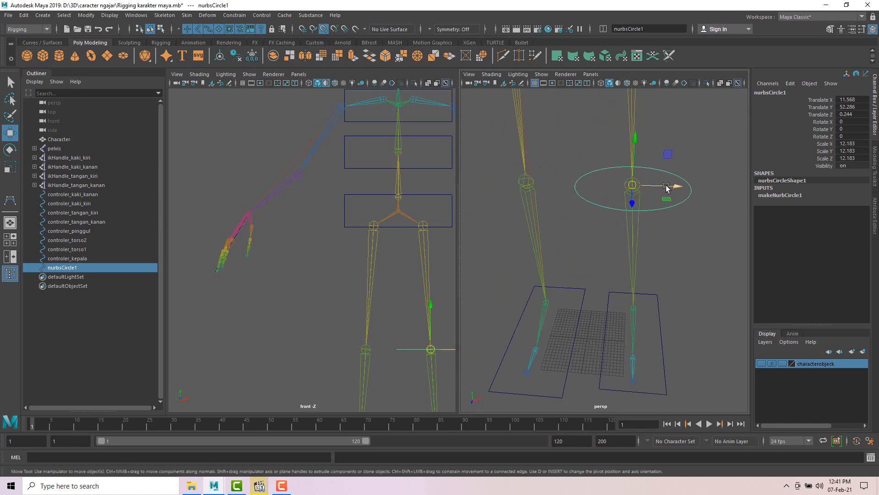
pyautogui.hotkey('ctrl', 'd')
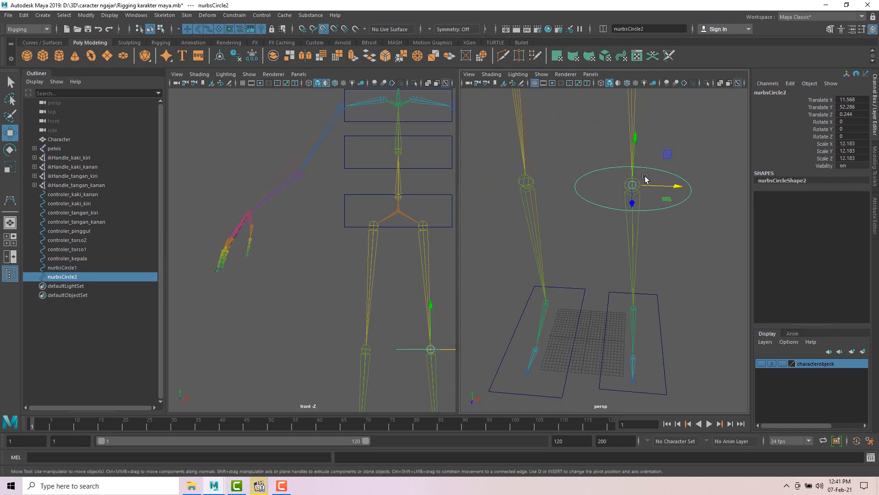
pyautogui.hotkey('ctrl', 'd')
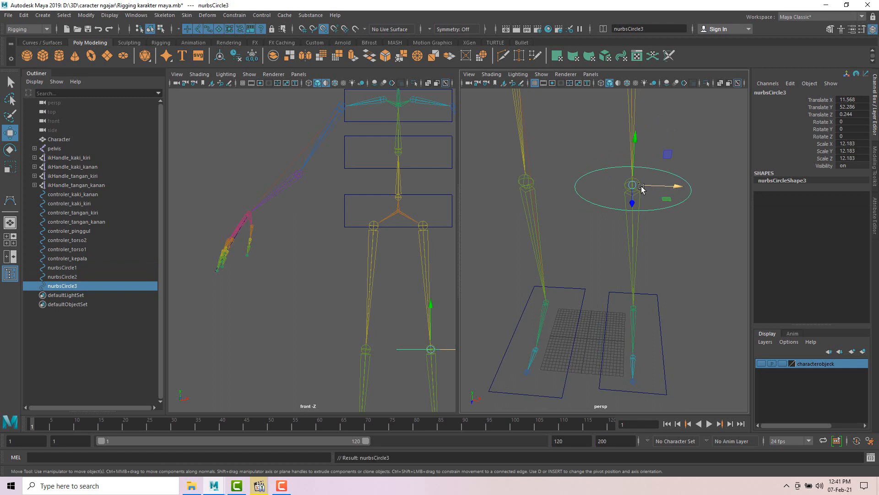
pyautogui.moveTo(633, 187); pyautogui.dragTo(540, 186)
# Turn off point snapping and delete the surplus duplicate, nurbsCircle2, at the left knee
pyautogui.click(687, 196)
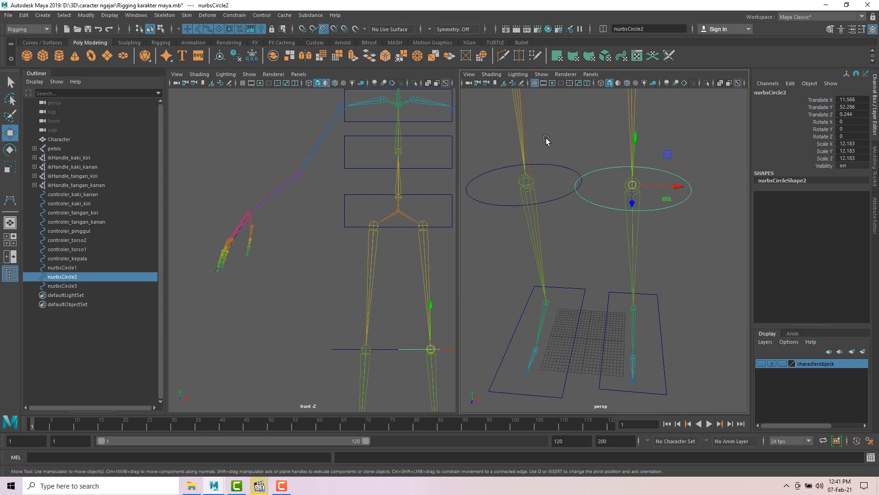
pyautogui.click(326, 30)
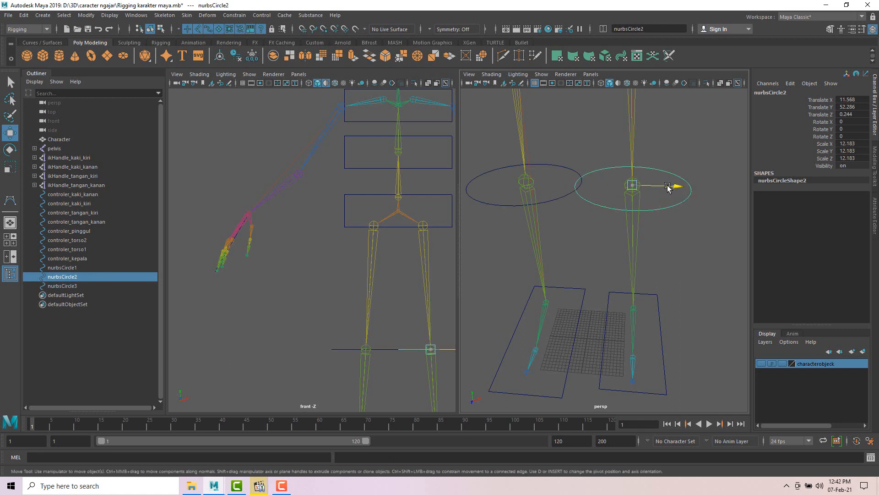
pyautogui.moveTo(668, 186); pyautogui.dragTo(690, 187)
pyautogui.hotkey('ctrl', 'z')
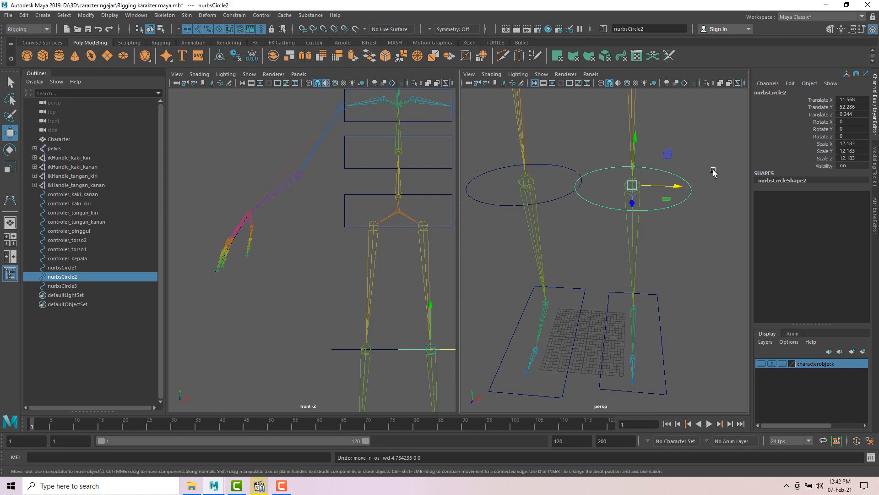
pyautogui.press('Delete')
# Duplicate the knee circles and place one copy beside each of the character's elbows
pyautogui.click(689, 185)
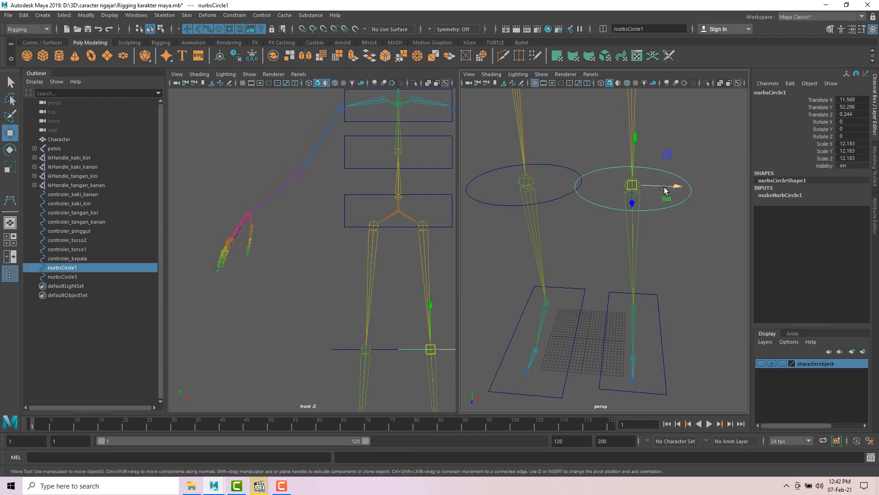
pyautogui.moveTo(666, 186); pyautogui.dragTo(632, 167)
pyautogui.hotkey('ctrl', 'z')
pyautogui.scroll(-5, 677, 189)
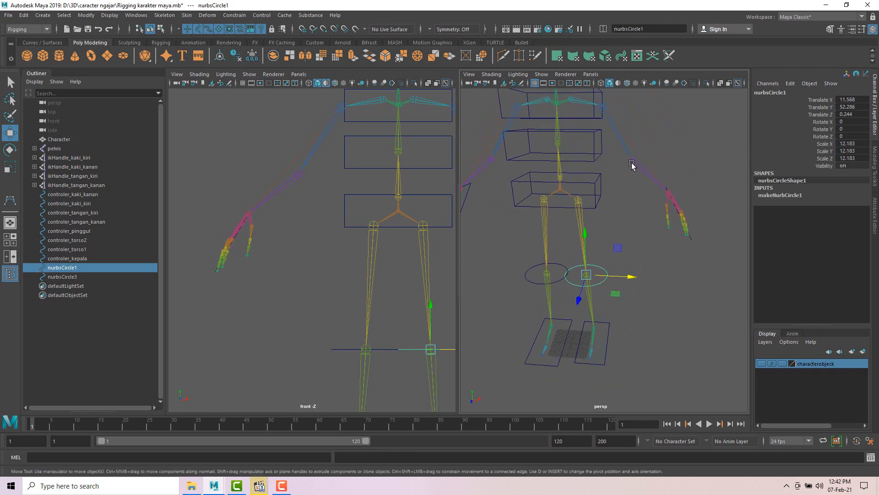
pyautogui.keyDown('alt'); pyautogui.moveTo(603, 229); pyautogui.dragTo(681, 115); pyautogui.keyUp('alt')
pyautogui.hotkey('ctrl', 'd')
pyautogui.click(534, 271)
pyautogui.keyDown('alt'); pyautogui.moveTo(534, 272); pyautogui.dragTo(523, 101); pyautogui.keyUp('alt')
pyautogui.hotkey('ctrl', 'd')
pyautogui.keyDown('alt'); pyautogui.moveTo(578, 225); pyautogui.dragTo(573, 235); pyautogui.keyUp('alt')
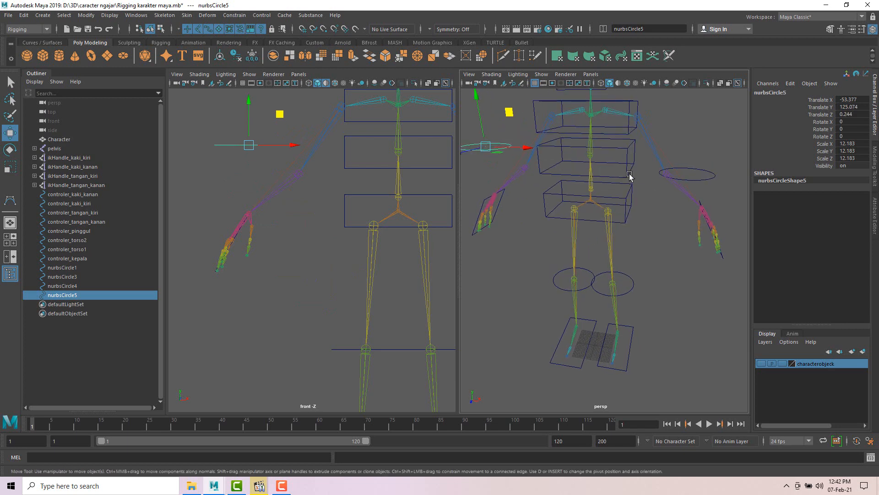
# Rotate the left knee circle, nurbsCircle1, to 90 degrees on the X axis
pyautogui.click(552, 285)
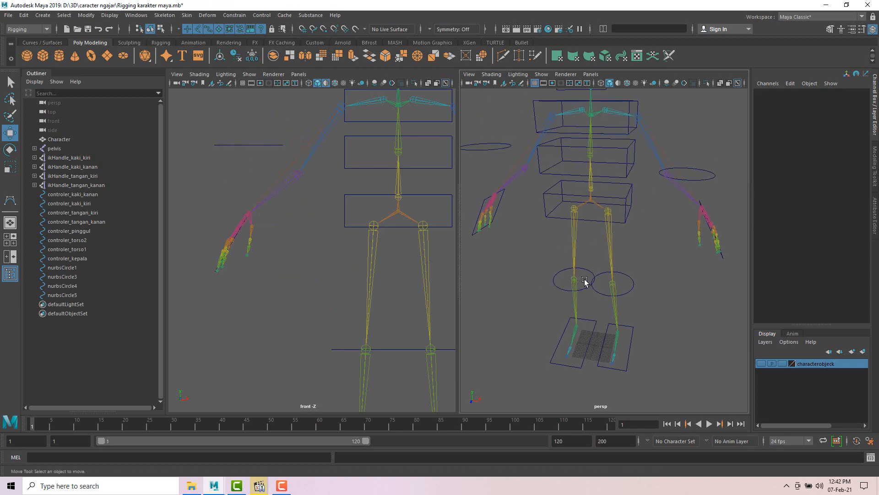
pyautogui.click(590, 280)
pyautogui.moveTo(594, 281); pyautogui.dragTo(590, 282)
pyautogui.click(636, 285)
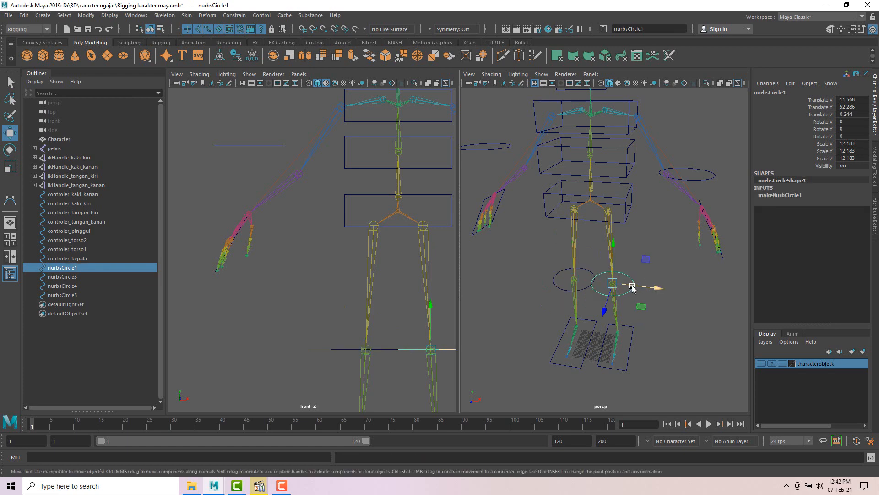
pyautogui.keyDown('alt'); pyautogui.moveTo(657, 290); pyautogui.dragTo(649, 284); pyautogui.keyUp('alt')
pyautogui.scroll(4, 600, 280)
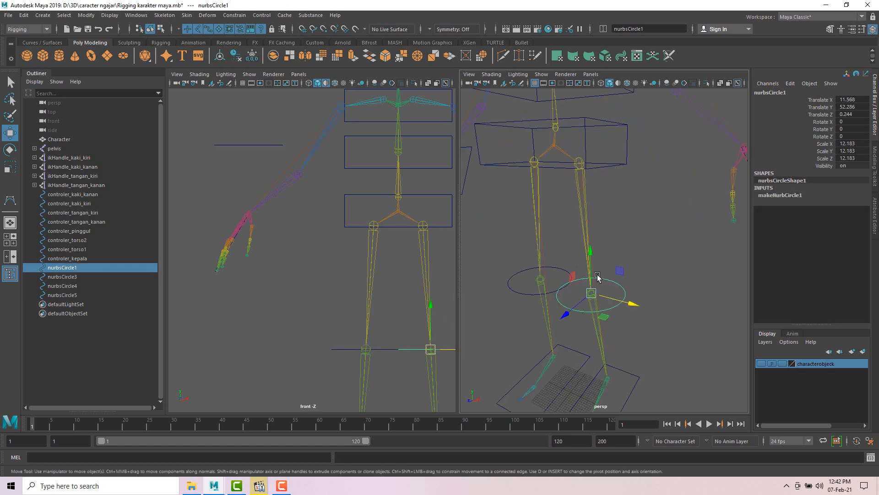
pyautogui.keyDown('alt'); pyautogui.moveTo(598, 280); pyautogui.dragTo(621, 240, button='middle'); pyautogui.keyUp('alt')
pyautogui.press('e')
pyautogui.moveTo(613, 214); pyautogui.dragTo(599, 243)
pyautogui.hotkey('ctrl', 'z')
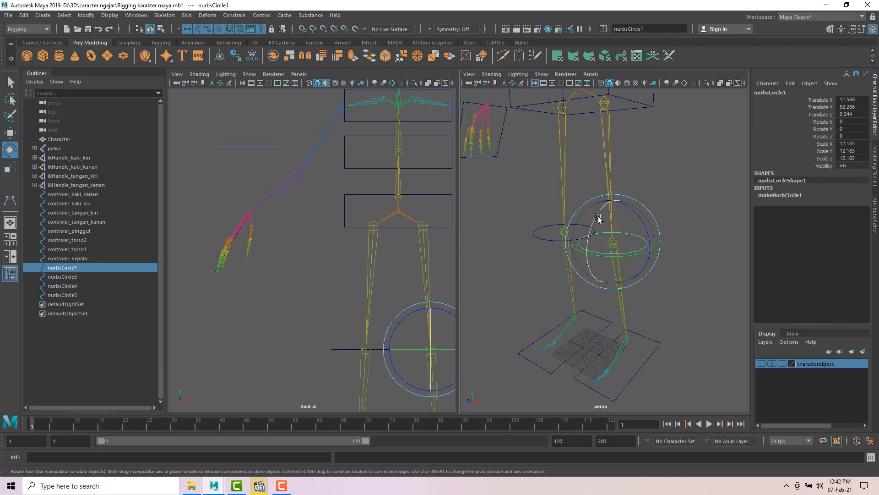
pyautogui.moveTo(598, 217); pyautogui.dragTo(564, 283)
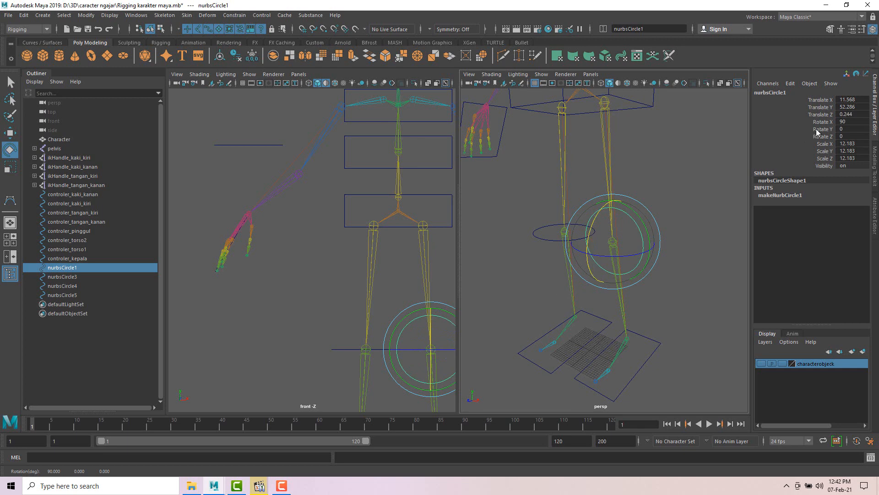
# Rotate the right knee circle, nurbsCircle3, to 90 degrees on the X axis
pyautogui.click(543, 238)
pyautogui.moveTo(543, 202); pyautogui.dragTo(516, 249)
pyautogui.keyDown('alt'); pyautogui.moveTo(643, 265); pyautogui.dragTo(647, 256); pyautogui.keyUp('alt')
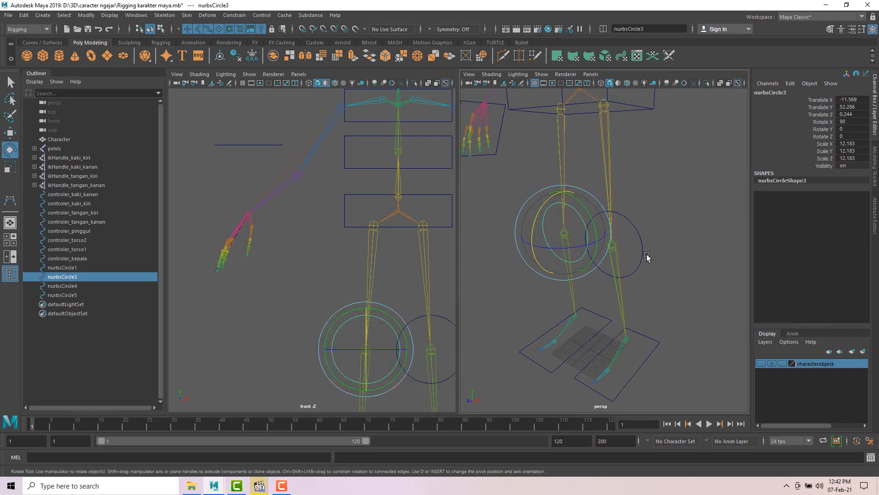
# Show the characterobjeck layer and move both knee circles together in front of the legs, to about 40.6 on Translate Z
pyautogui.keyDown('shift'); pyautogui.click(643, 244); pyautogui.keyUp('shift')
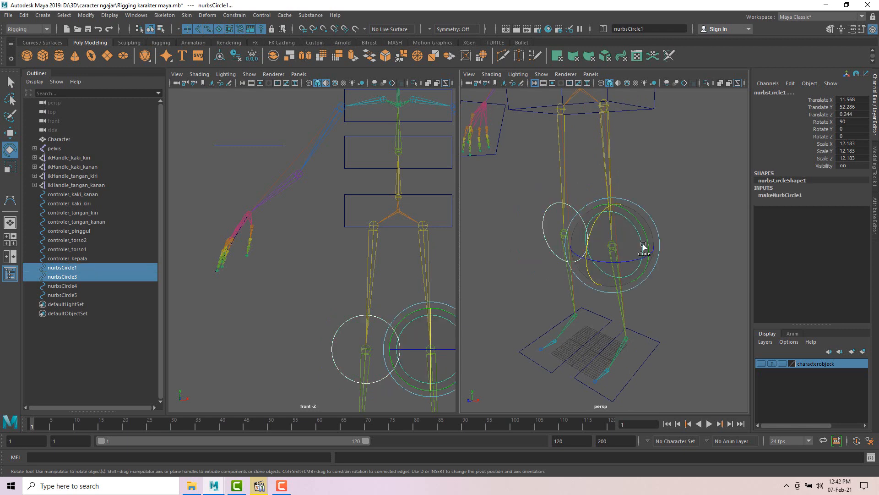
pyautogui.scroll(-5, 605, 239)
pyautogui.press('w')
pyautogui.keyDown('alt'); pyautogui.moveTo(606, 238); pyautogui.dragTo(592, 290); pyautogui.keyUp('alt')
pyautogui.click(761, 363)
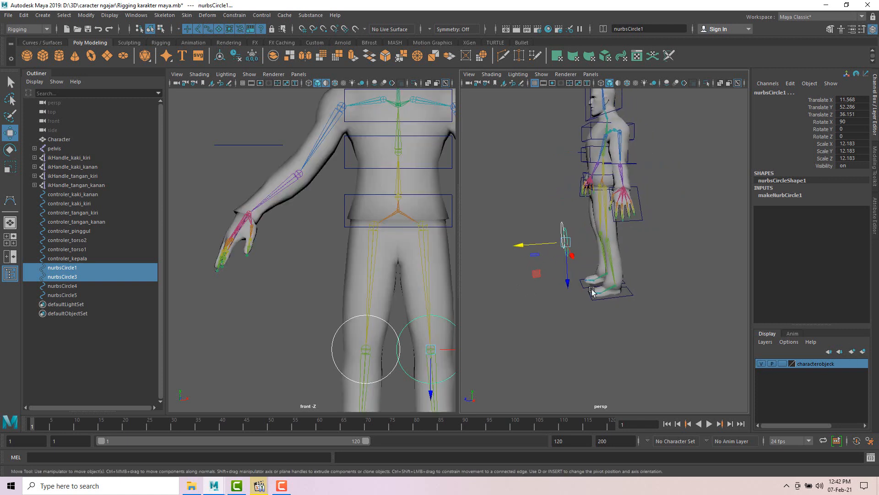
pyautogui.moveTo(534, 245); pyautogui.dragTo(588, 262)
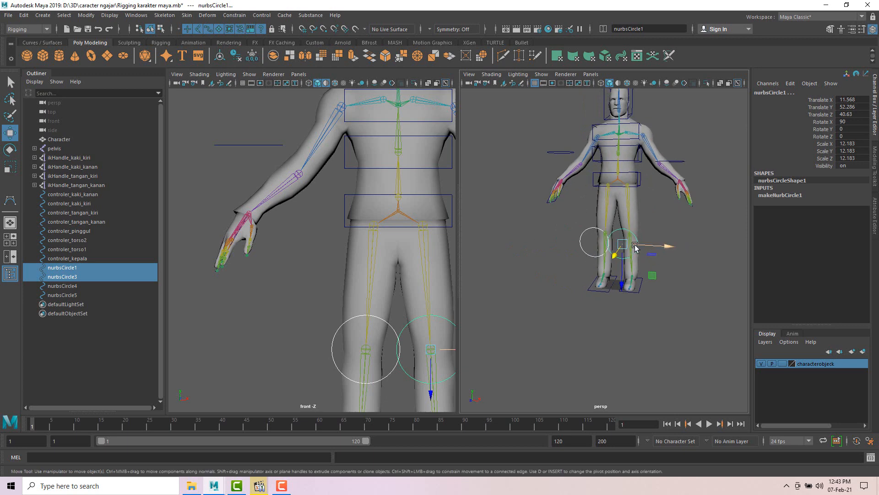
# Scale both knee circles down uniformly to about 7.55
pyautogui.scroll(5, 641, 246)
pyautogui.press('e')
pyautogui.press('r')
pyautogui.keyDown('alt'); pyautogui.moveTo(689, 251); pyautogui.dragTo(681, 258); pyautogui.keyUp('alt')
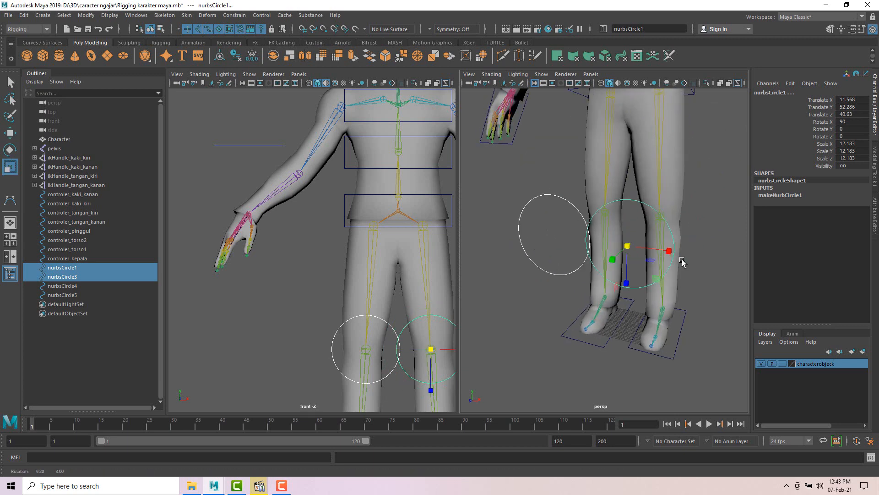
pyautogui.moveTo(627, 247); pyautogui.dragTo(572, 251)
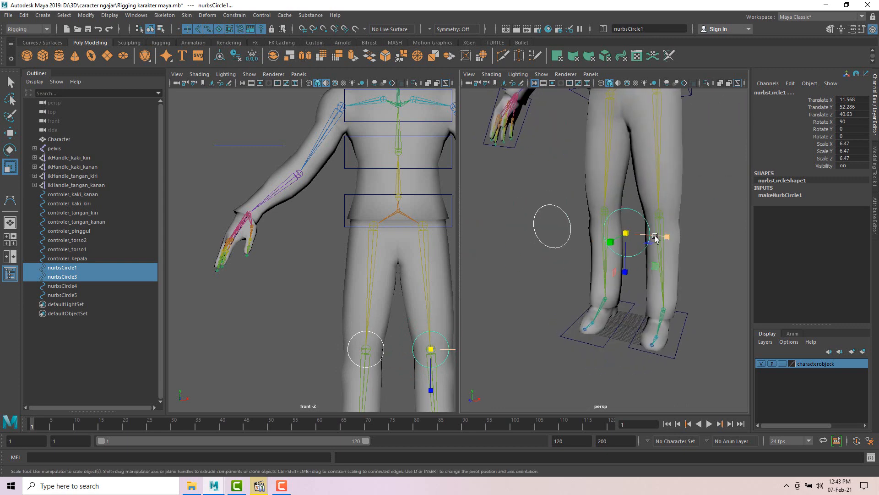
pyautogui.moveTo(626, 232); pyautogui.dragTo(636, 242)
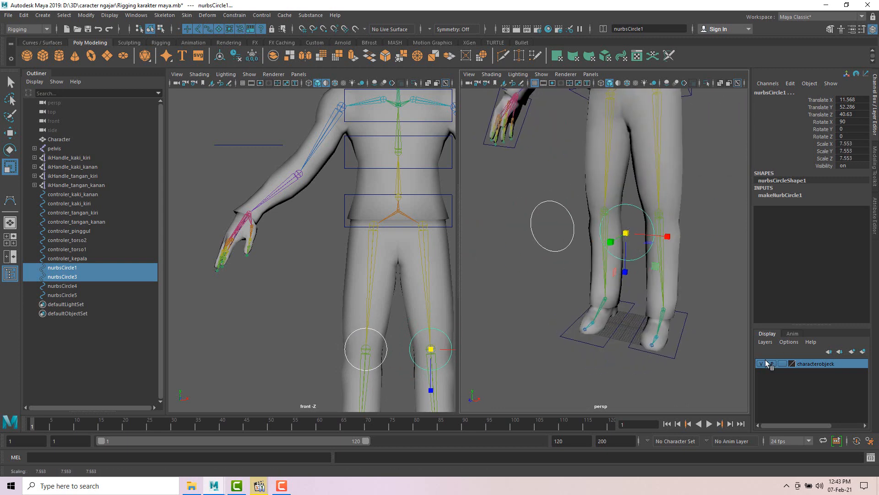
# Hide the characterobjeck layer and freeze the transformations of the left knee circle, nurbsCircle1
pyautogui.click(761, 363)
pyautogui.keyDown('alt'); pyautogui.moveTo(704, 268); pyautogui.dragTo(689, 277); pyautogui.keyUp('alt')
pyautogui.click(683, 290)
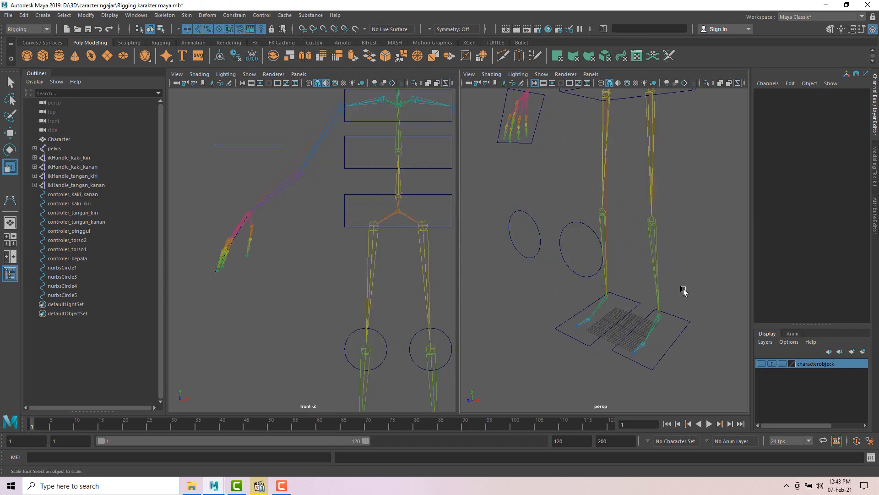
pyautogui.click(563, 225)
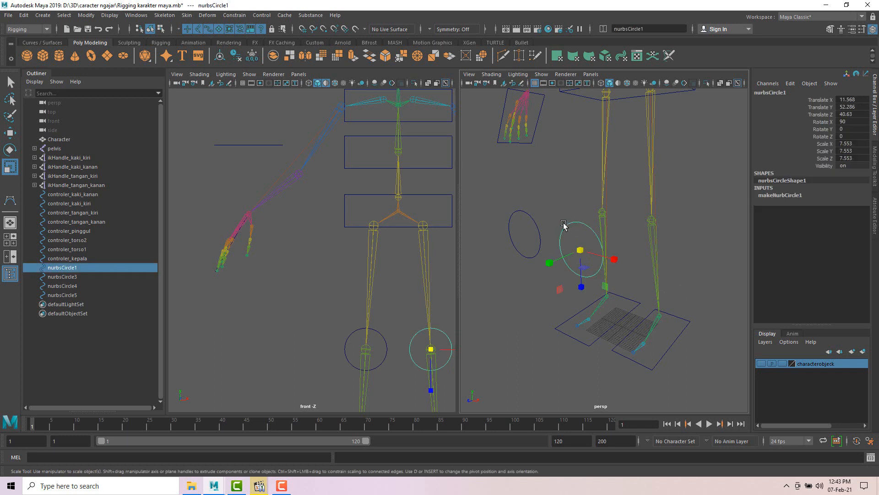
pyautogui.click(555, 181)
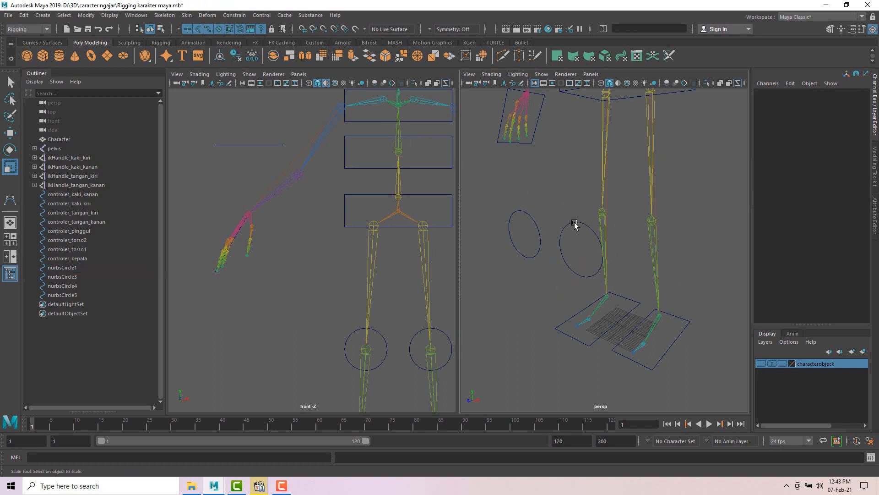
pyautogui.click(575, 223)
pyautogui.press('w')
pyautogui.click(60, 18)
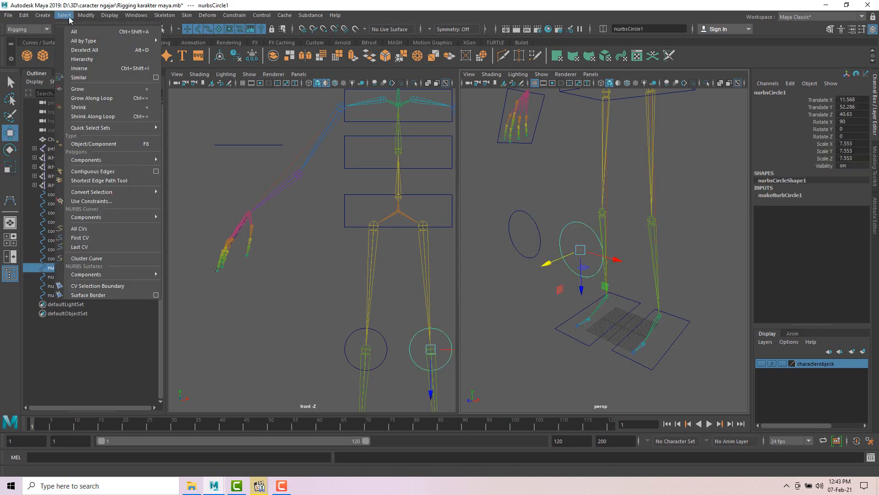
pyautogui.moveTo(43, 18)
pyautogui.moveTo(84, 17)
pyautogui.click(130, 57)
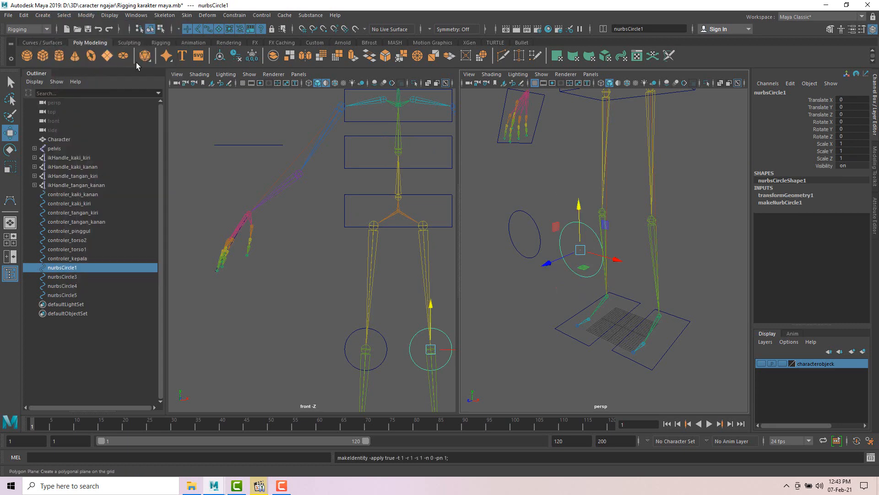
# Freeze the transformations of the right knee circle, nurbsCircle3
pyautogui.click(527, 214)
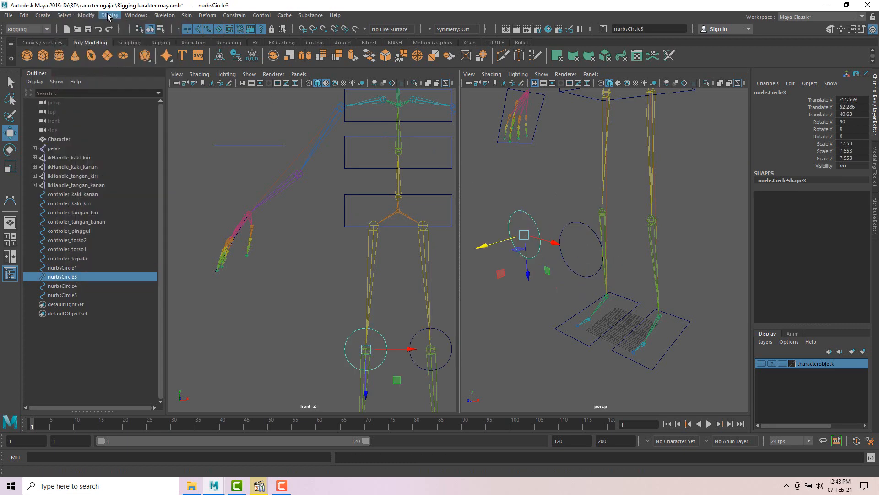
pyautogui.click(91, 17)
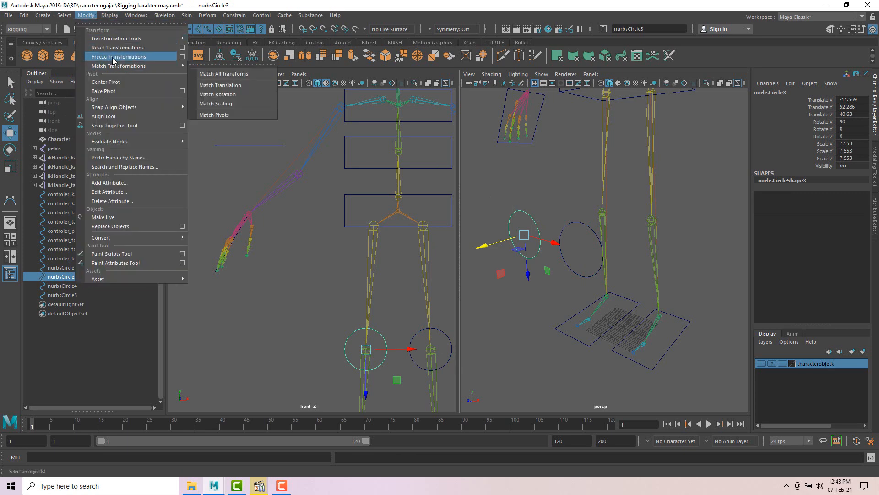
pyautogui.click(112, 57)
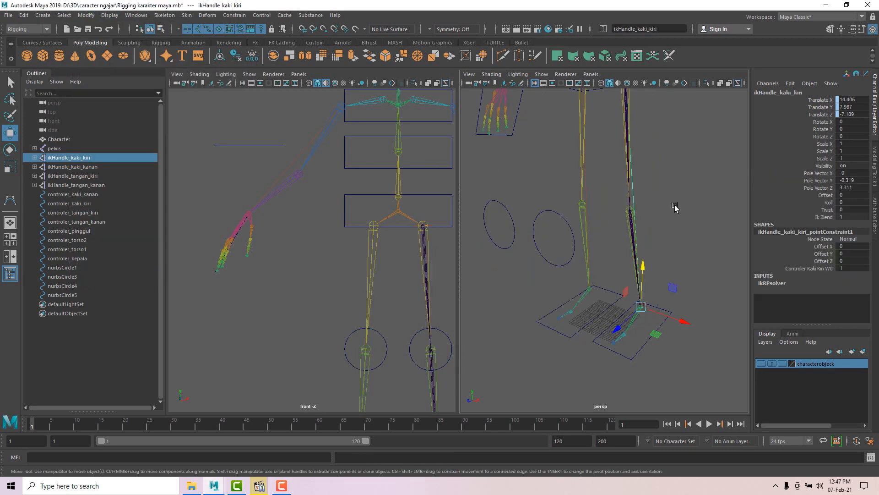
# Apply a Pole Vector constraint from the left knee circle, nurbsCircle1, to ikHandle_kaki_kiri
pyautogui.click(554, 210)
pyautogui.keyDown('alt'); pyautogui.moveTo(536, 221); pyautogui.dragTo(537, 222); pyautogui.keyUp('alt')
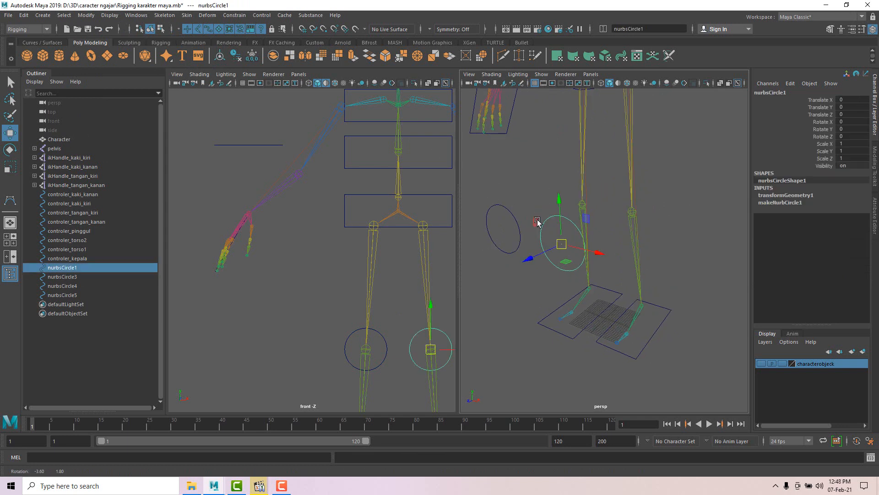
pyautogui.keyDown('alt'); pyautogui.moveTo(637, 196); pyautogui.dragTo(640, 196); pyautogui.keyUp('alt')
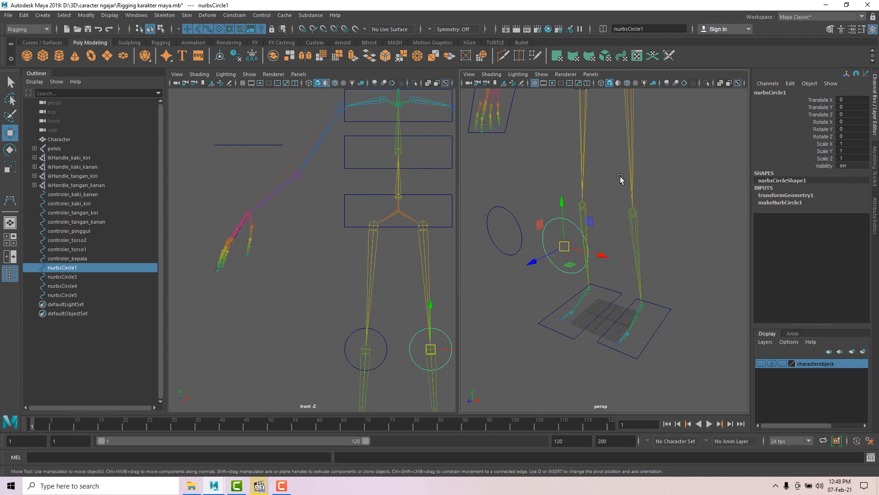
pyautogui.keyDown('ctrl'); pyautogui.click(81, 158); pyautogui.keyUp('ctrl')
pyautogui.moveTo(81, 157); pyautogui.dragTo(67, 259, button='middle')
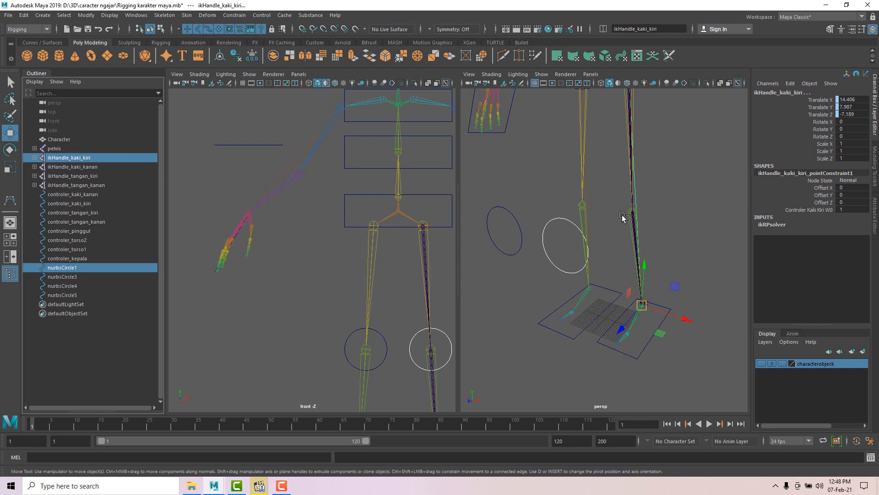
pyautogui.click(234, 16)
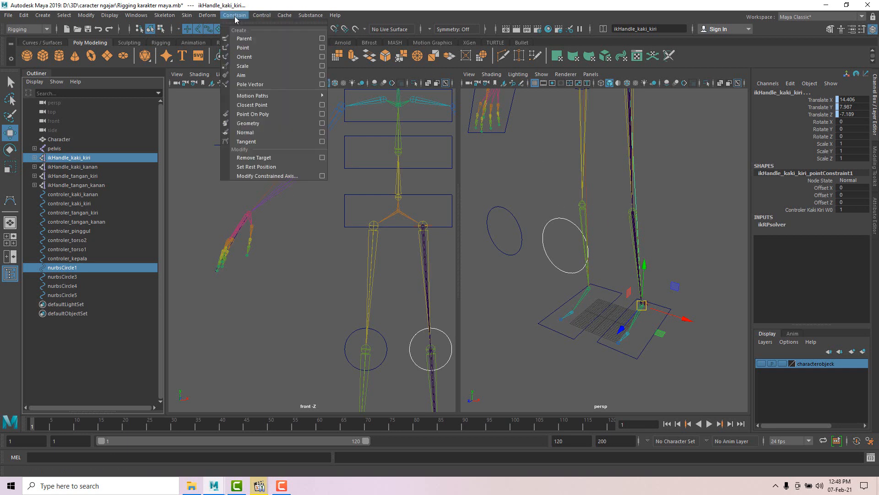
pyautogui.click(249, 84)
pyautogui.click(665, 213)
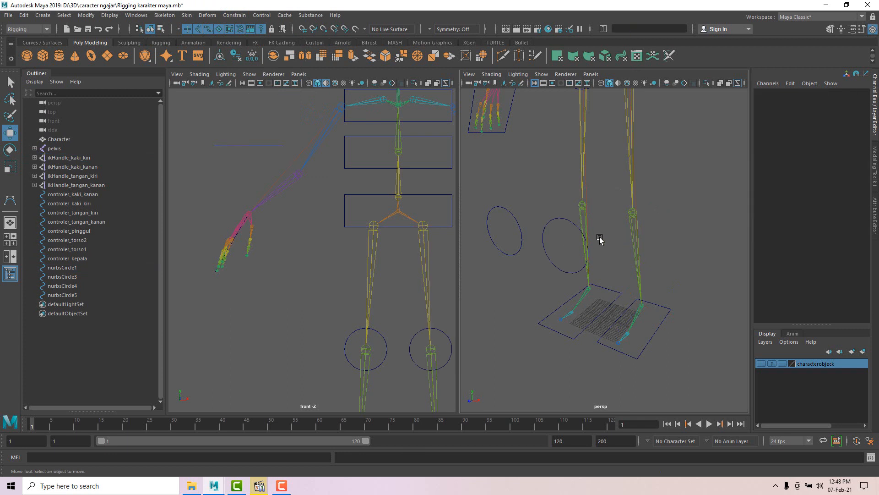
# Test the left knee's pole vector by moving nurbsCircle1 sideways, and undo the move
pyautogui.click(558, 221)
pyautogui.keyDown('alt'); pyautogui.moveTo(658, 195); pyautogui.dragTo(675, 194); pyautogui.keyUp('alt')
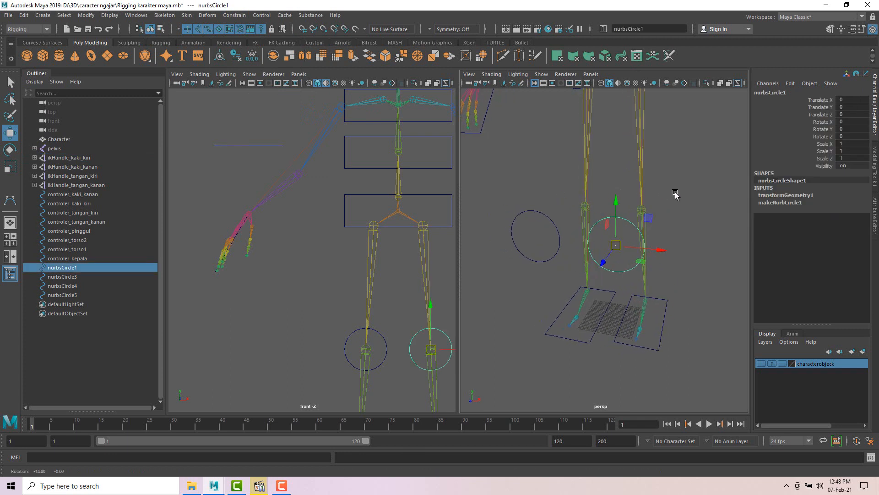
pyautogui.moveTo(648, 249); pyautogui.dragTo(608, 253)
pyautogui.hotkey('ctrl', 'z')
pyautogui.keyDown('alt'); pyautogui.moveTo(718, 242); pyautogui.dragTo(702, 244, button='middle'); pyautogui.keyUp('alt')
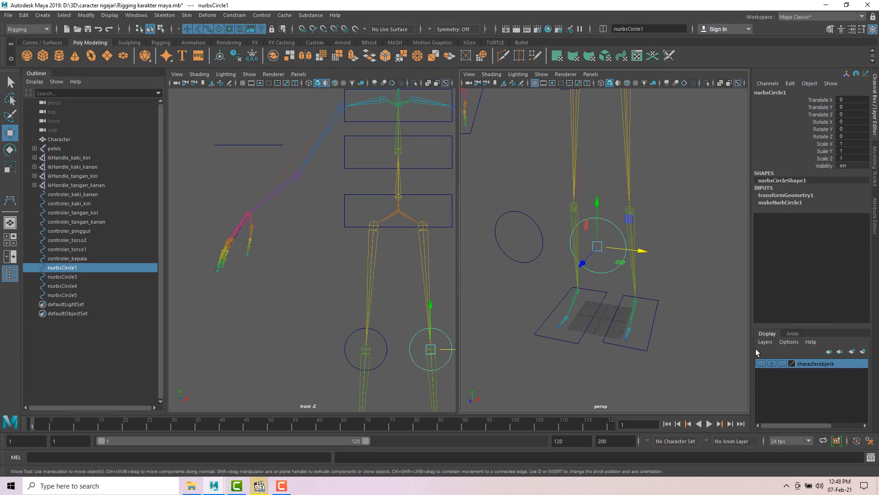
# Show the characterobjeck layer, try moving the left knee circle sideways with the mesh visible, and undo the move
pyautogui.click(761, 363)
pyautogui.keyDown('alt'); pyautogui.moveTo(687, 285); pyautogui.dragTo(496, 311); pyautogui.keyUp('alt')
pyautogui.hotkey('ctrl', 'z')
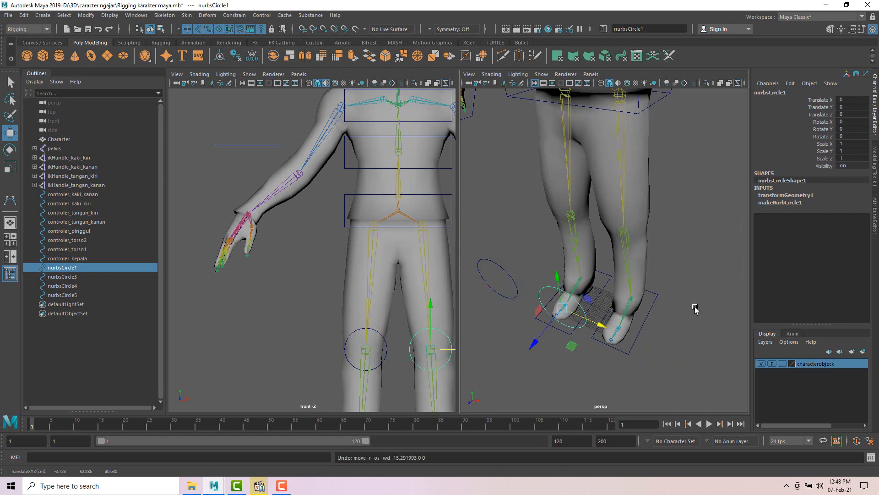
# Test the left leg by raising controler_kaki_kiri to about 26 on Translate Y and moving nurbsCircle1 sideways to about -15 on Translate X
pyautogui.keyDown('alt'); pyautogui.moveTo(713, 329); pyautogui.dragTo(627, 216); pyautogui.keyUp('alt')
pyautogui.click(659, 315)
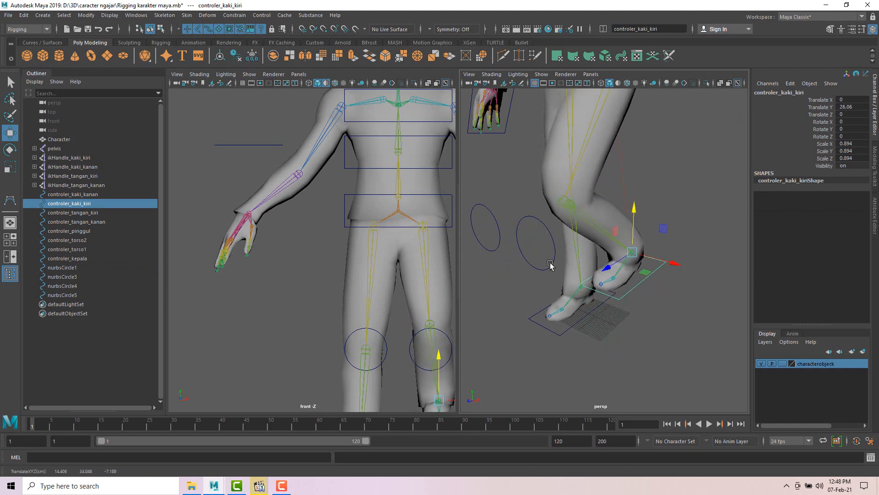
pyautogui.keyDown('alt'); pyautogui.moveTo(550, 264); pyautogui.dragTo(671, 283); pyautogui.keyUp('alt')
pyautogui.click(562, 240)
pyautogui.scroll(-4, 651, 295)
pyautogui.moveTo(693, 215); pyautogui.dragTo(622, 231)
pyautogui.click(638, 266)
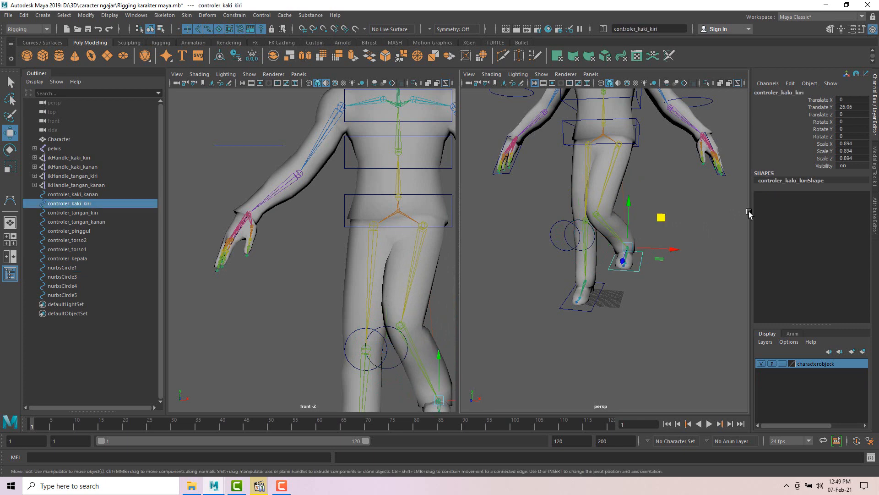
# Reset Translate X, Y and Z to 0 on controler_kaki_kiri and on the left knee circle, nurbsCircle1
pyautogui.moveTo(852, 99); pyautogui.dragTo(856, 115)
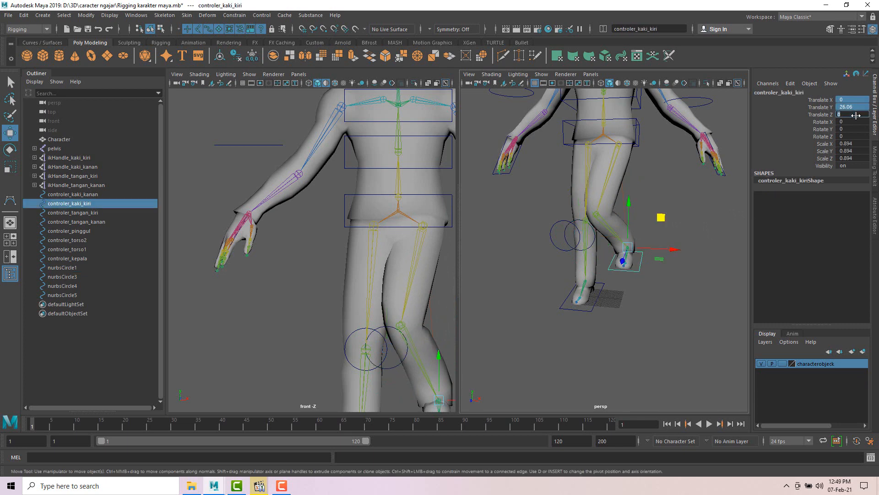
pyautogui.press('Return')
pyautogui.click(594, 232)
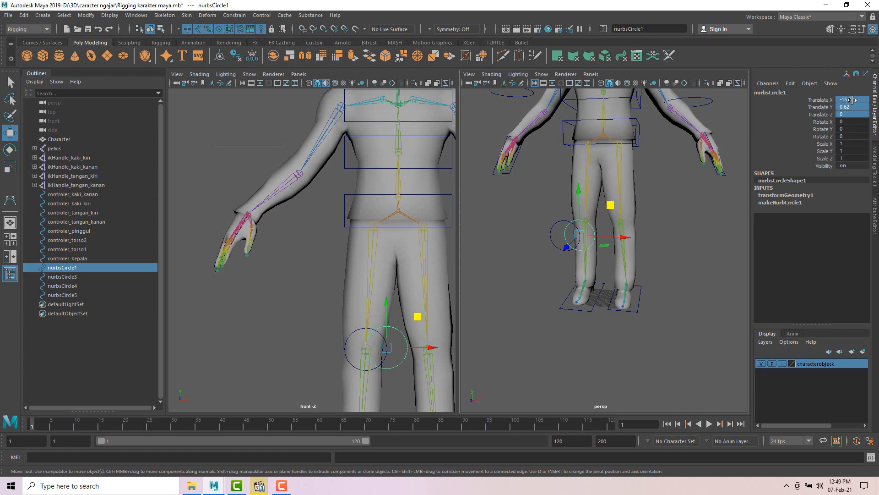
pyautogui.click(852, 115)
pyautogui.press('Return')
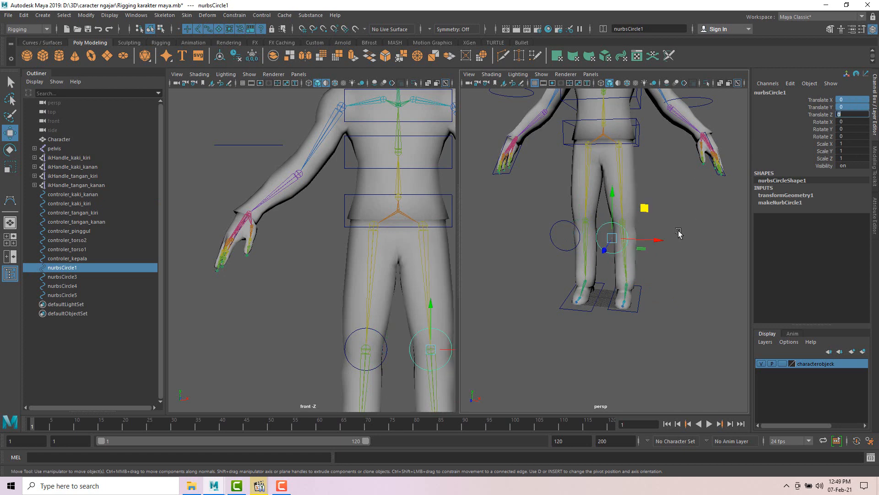
# Try moving the right knee circle, nurbsCircle3, outward and up beside the leg, and undo the move
pyautogui.keyDown('alt'); pyautogui.moveTo(680, 235); pyautogui.dragTo(675, 270); pyautogui.keyUp('alt')
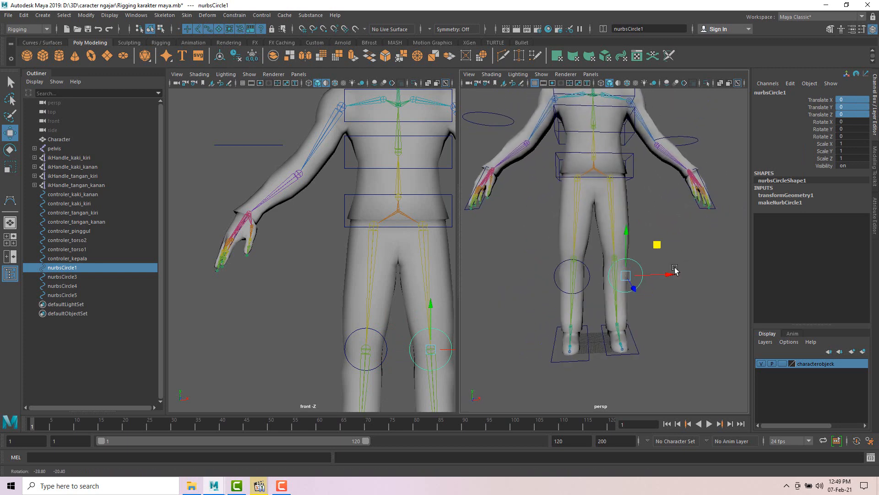
pyautogui.click(587, 274)
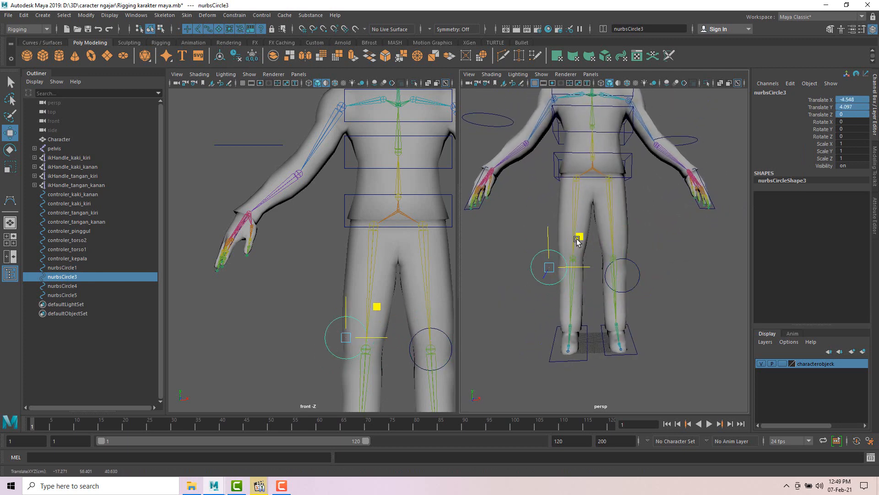
pyautogui.keyDown('alt'); pyautogui.moveTo(645, 261); pyautogui.dragTo(583, 234); pyautogui.keyUp('alt')
# Apply a Pole Vector constraint from the right knee circle, nurbsCircle3, to ikHandle_kaki_kanan
pyautogui.scroll(5, 603, 258)
pyautogui.click(554, 245)
pyautogui.click(610, 220)
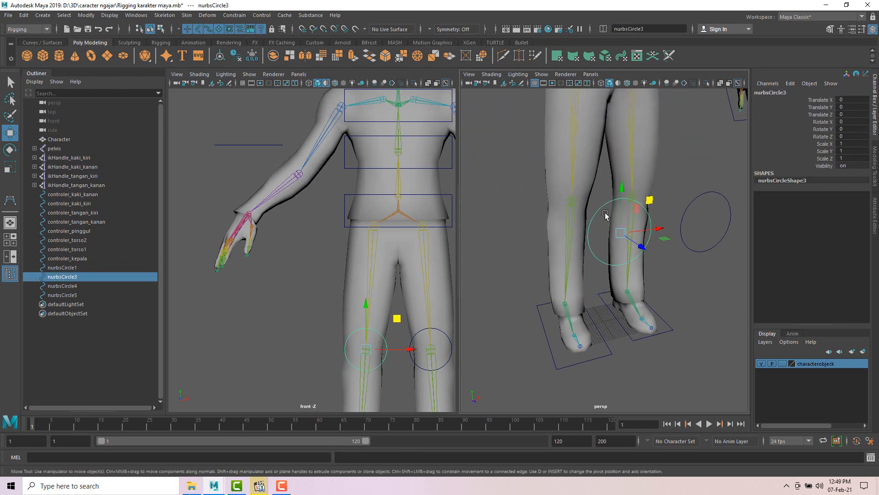
pyautogui.keyDown('ctrl'); pyautogui.click(82, 168); pyautogui.keyUp('ctrl')
pyautogui.click(261, 15)
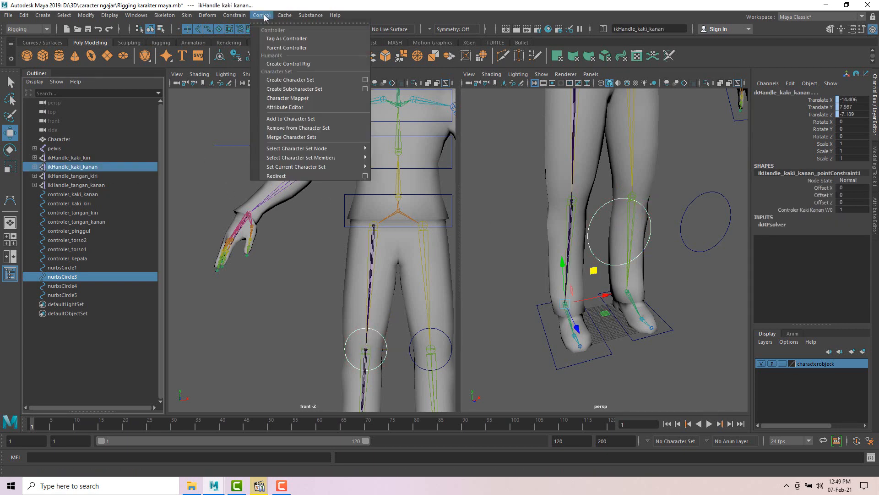
pyautogui.moveTo(226, 17)
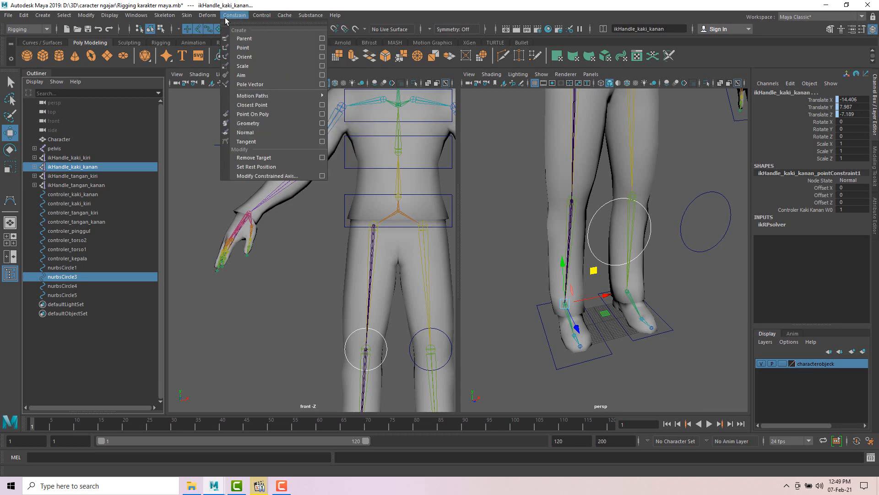
pyautogui.click(249, 84)
pyautogui.click(546, 237)
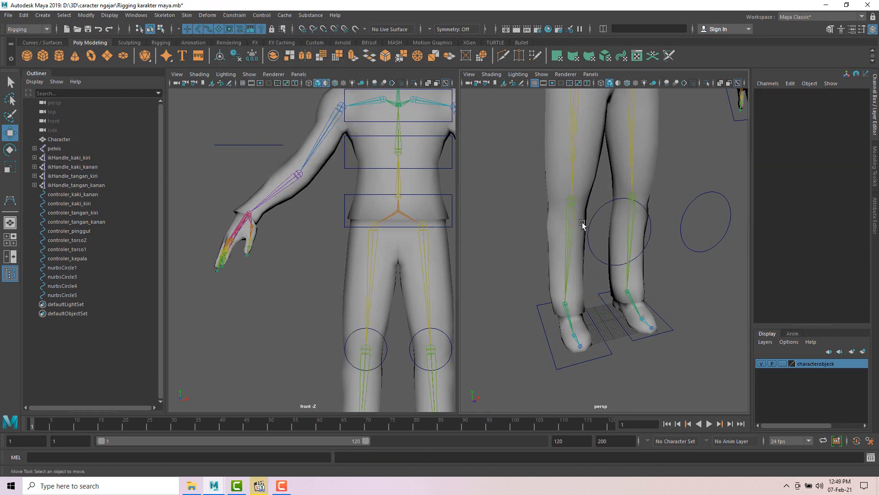
# Test the right knee's pole vector by moving nurbsCircle3 sideways, and undo the move
pyautogui.click(590, 224)
pyautogui.moveTo(651, 206); pyautogui.dragTo(507, 192)
pyautogui.hotkey('ctrl', 'z')
# Snap the left elbow circle, nurbsCircle4, onto the left elbow joint with point snapping
pyautogui.scroll(-5, 650, 202)
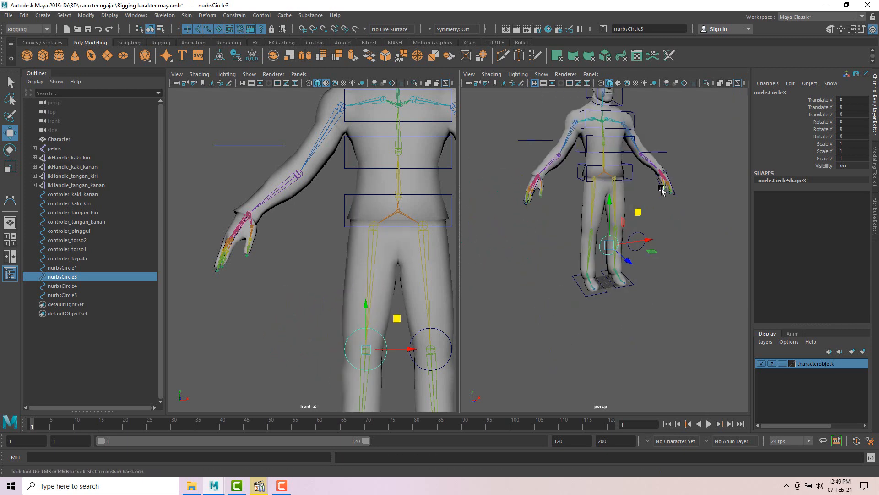
pyautogui.keyDown('alt'); pyautogui.moveTo(662, 190); pyautogui.dragTo(653, 208); pyautogui.keyUp('alt')
pyautogui.click(595, 188)
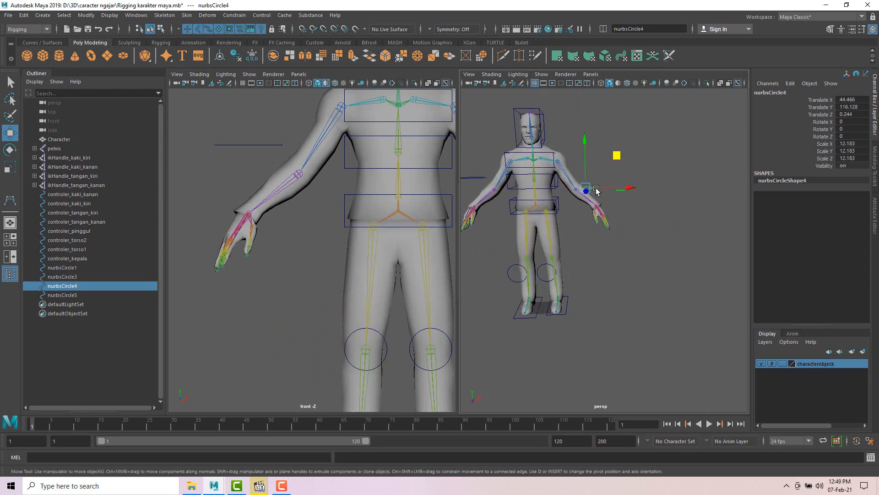
pyautogui.keyDown('alt'); pyautogui.moveTo(618, 186); pyautogui.dragTo(639, 212, button='middle'); pyautogui.keyUp('alt')
pyautogui.scroll(4, 618, 209)
pyautogui.keyDown('alt'); pyautogui.moveTo(639, 213); pyautogui.dragTo(633, 234); pyautogui.keyUp('alt')
pyautogui.scroll(4, 607, 195)
pyautogui.scroll(4, 605, 187)
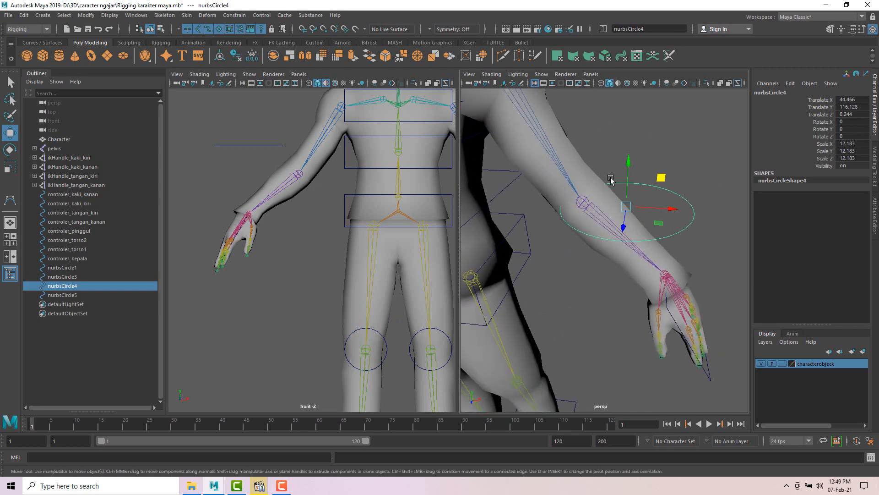
pyautogui.keyDown('alt'); pyautogui.moveTo(647, 150); pyautogui.dragTo(660, 153, button='middle'); pyautogui.keyUp('alt')
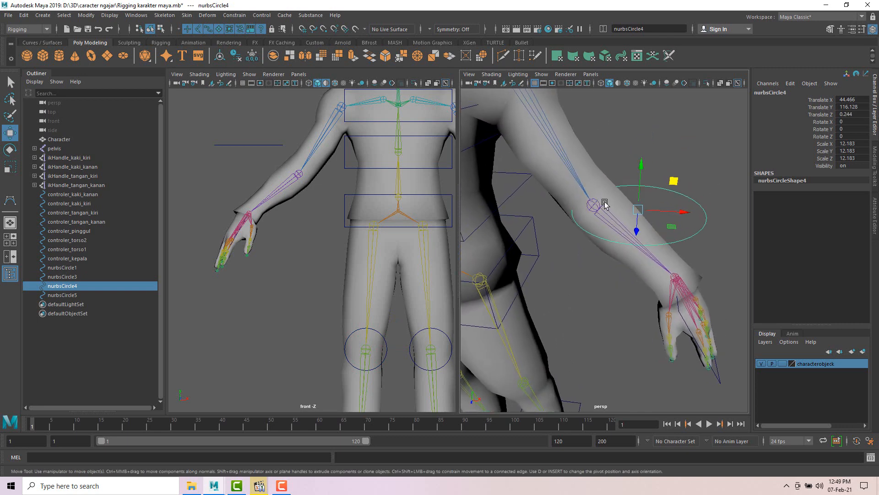
pyautogui.keyDown('alt'); pyautogui.moveTo(604, 204); pyautogui.dragTo(577, 235); pyautogui.keyUp('alt')
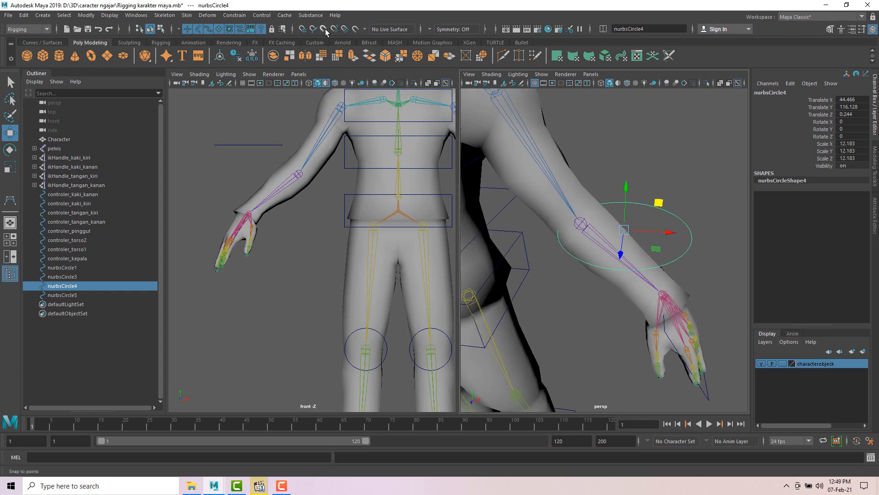
pyautogui.press('v')
pyautogui.moveTo(621, 224); pyautogui.dragTo(572, 235)
# Snap the right elbow circle, nurbsCircle5, onto the right elbow joint
pyautogui.scroll(-5, 582, 223)
pyautogui.click(561, 224)
pyautogui.scroll(10, 563, 225)
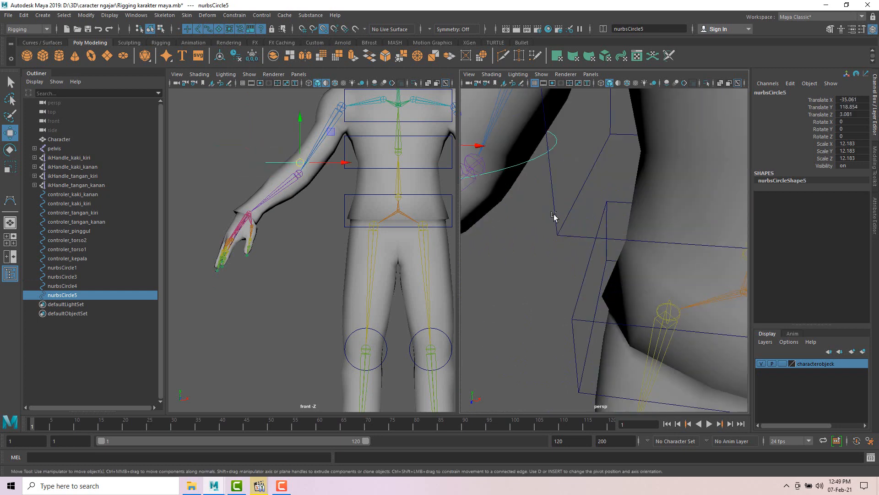
pyautogui.keyDown('alt'); pyautogui.moveTo(501, 177); pyautogui.dragTo(526, 182, button='middle'); pyautogui.keyUp('alt')
pyautogui.moveTo(526, 182); pyautogui.dragTo(528, 197)
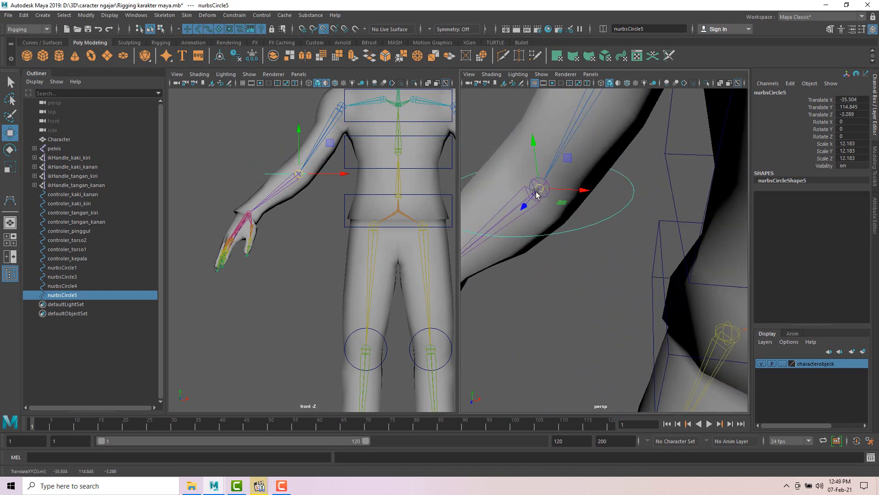
# Rotate both elbow circles, nurbsCircle4 and nurbsCircle5, to 90 degrees on the X axis
pyautogui.scroll(-10, 581, 204)
pyautogui.scroll(8, 637, 214)
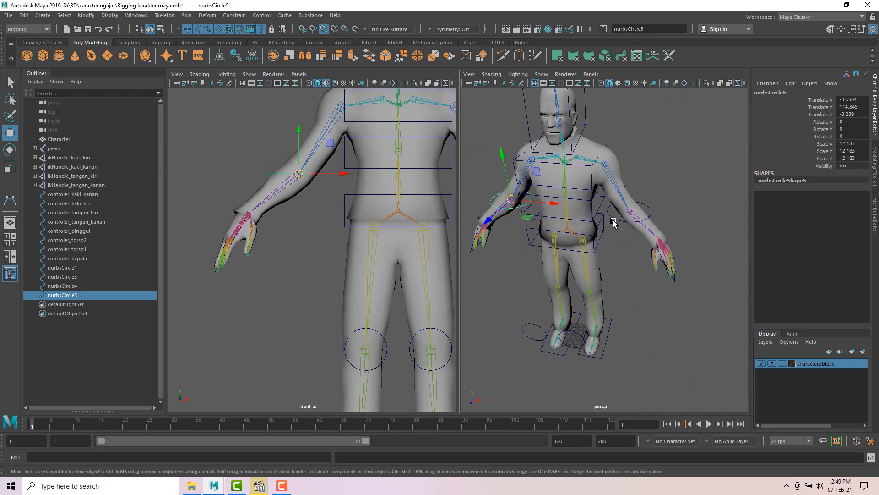
pyautogui.keyDown('shift'); pyautogui.click(615, 220); pyautogui.keyUp('shift')
pyautogui.press('e')
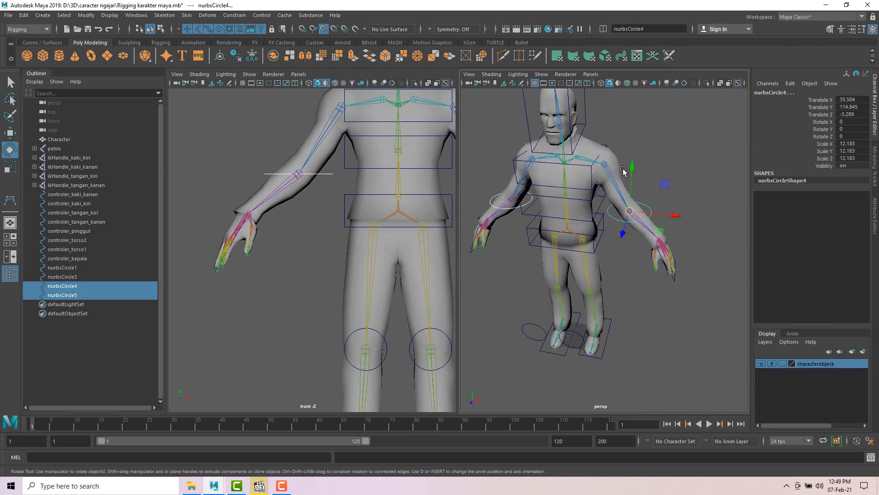
pyautogui.keyDown('alt'); pyautogui.moveTo(659, 165); pyautogui.dragTo(578, 209); pyautogui.keyUp('alt')
# Move both elbow circles together behind the arms, to about -37.4 on Translate Z
pyautogui.press('w')
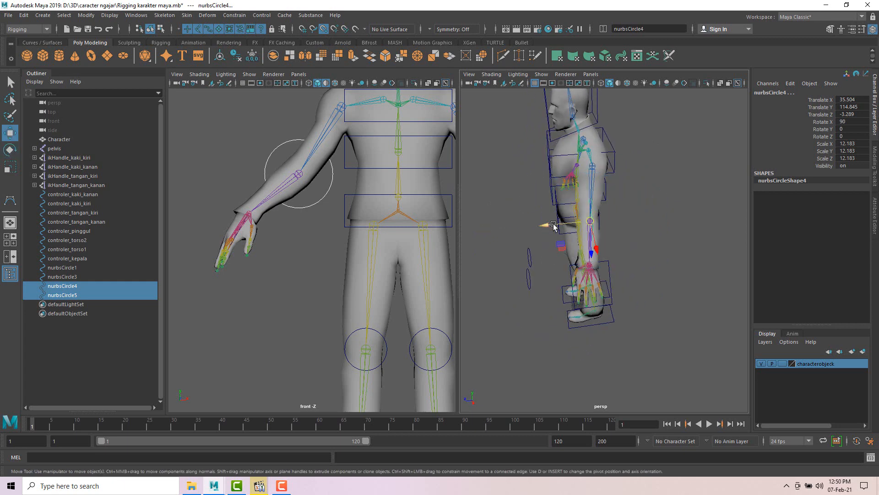
pyautogui.keyDown('alt'); pyautogui.moveTo(536, 207); pyautogui.dragTo(555, 223); pyautogui.keyUp('alt')
pyautogui.hotkey('ctrl', 'z')
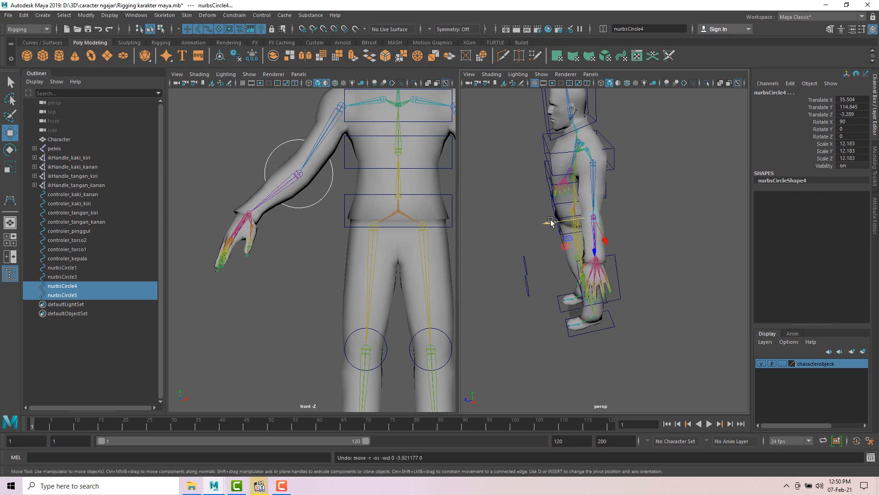
pyautogui.moveTo(551, 222); pyautogui.dragTo(594, 212)
pyautogui.moveTo(616, 195); pyautogui.dragTo(449, 252)
pyautogui.keyDown('alt'); pyautogui.moveTo(625, 216); pyautogui.dragTo(591, 231); pyautogui.keyUp('alt')
pyautogui.press('e')
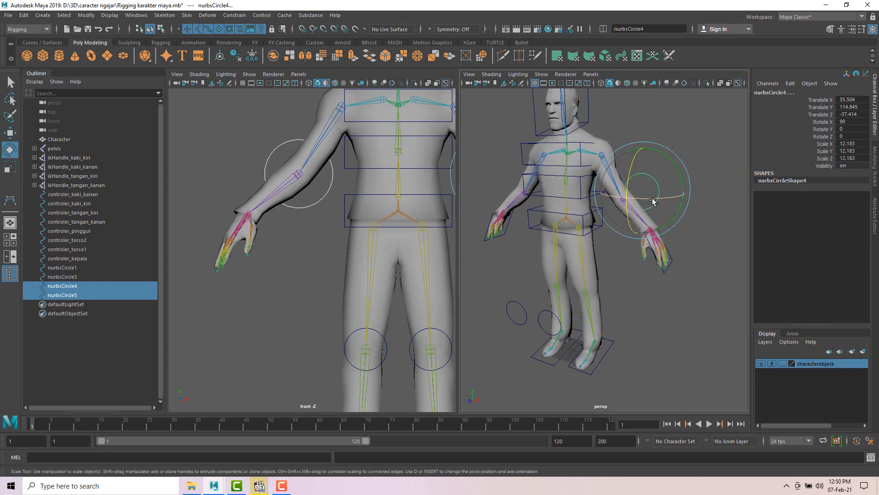
# Scale both selected elbow circles uniformly to about 7.424
pyautogui.press('r')
pyautogui.moveTo(642, 193); pyautogui.dragTo(513, 220)
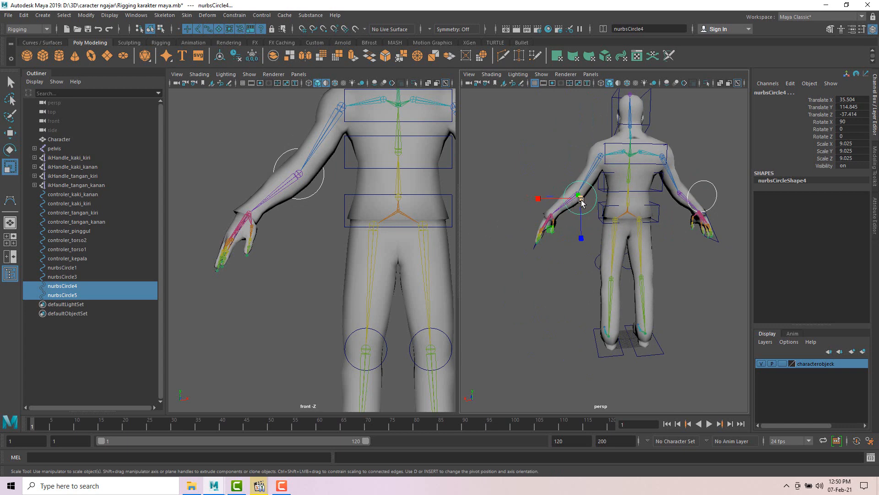
pyautogui.moveTo(581, 202); pyautogui.dragTo(724, 213)
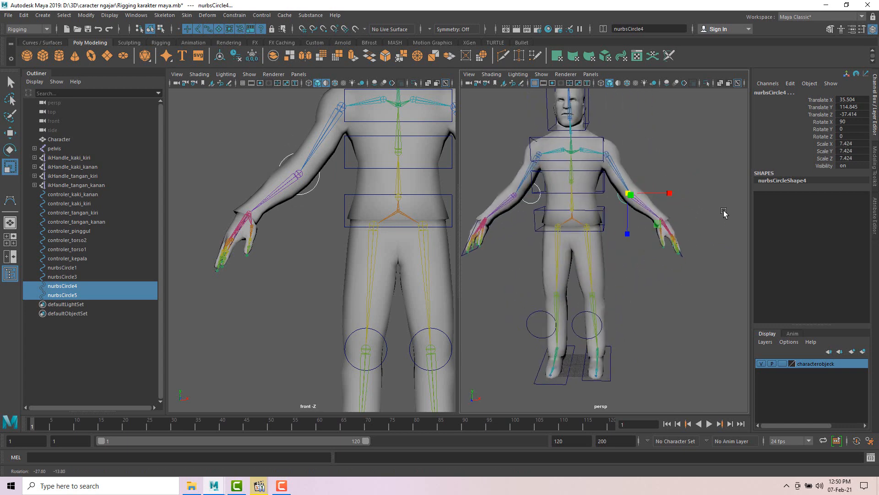
pyautogui.keyDown('alt'); pyautogui.moveTo(725, 212); pyautogui.dragTo(631, 186, button='right'); pyautogui.keyUp('alt')
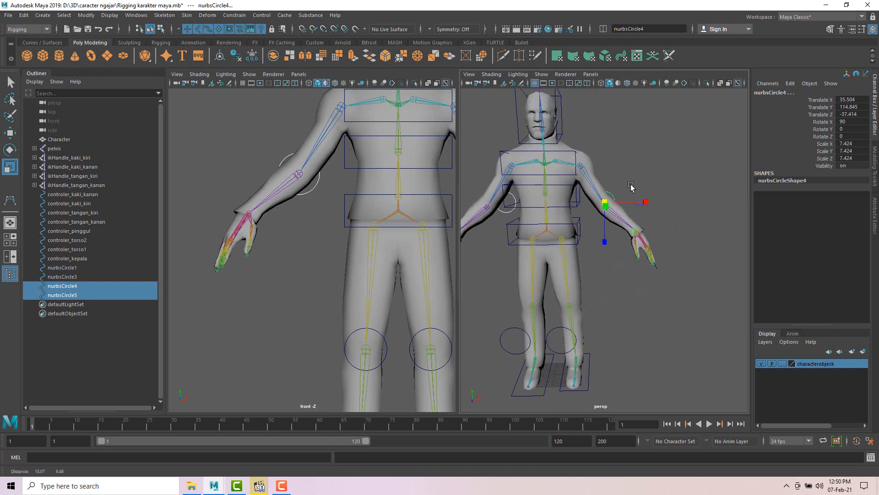
pyautogui.scroll(5, 631, 188)
pyautogui.moveTo(616, 218)
pyautogui.keyDown('alt'); pyautogui.mouseDown()
pyautogui.moveTo(579, 227)
pyautogui.moveTo(619, 218)
pyautogui.mouseUp(); pyautogui.keyUp('alt')
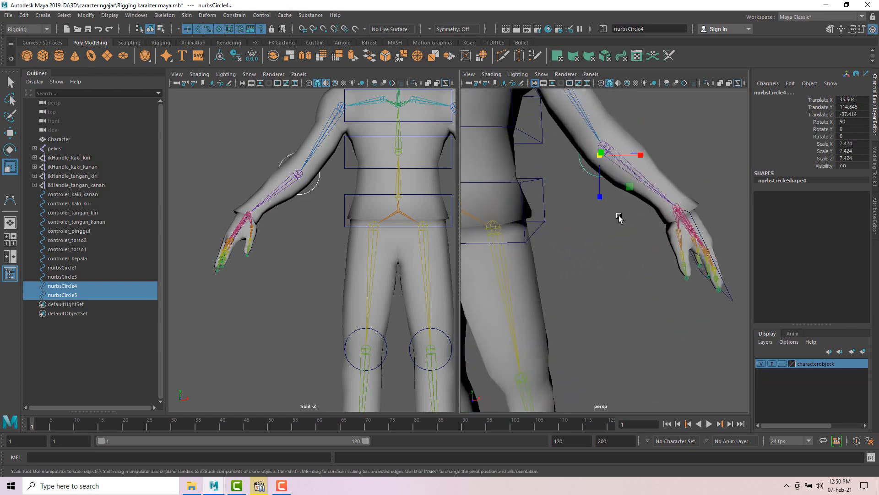
# Freeze the transformations of nurbsCircle4, the circle behind the character's left elbow
pyautogui.scroll(-6, 619, 219)
pyautogui.keyDown('alt'); pyautogui.moveTo(631, 187); pyautogui.dragTo(592, 194); pyautogui.keyUp('alt')
pyautogui.click(626, 215)
pyautogui.click(620, 216)
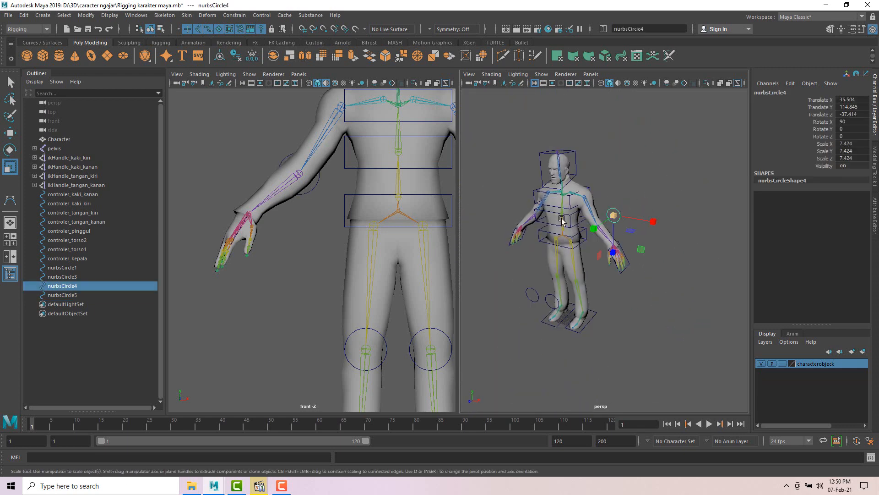
pyautogui.keyDown('alt'); pyautogui.moveTo(562, 221); pyautogui.dragTo(535, 220); pyautogui.keyUp('alt')
pyautogui.keyDown('alt'); pyautogui.moveTo(708, 192); pyautogui.dragTo(683, 192); pyautogui.keyUp('alt')
pyautogui.scroll(5, 634, 198)
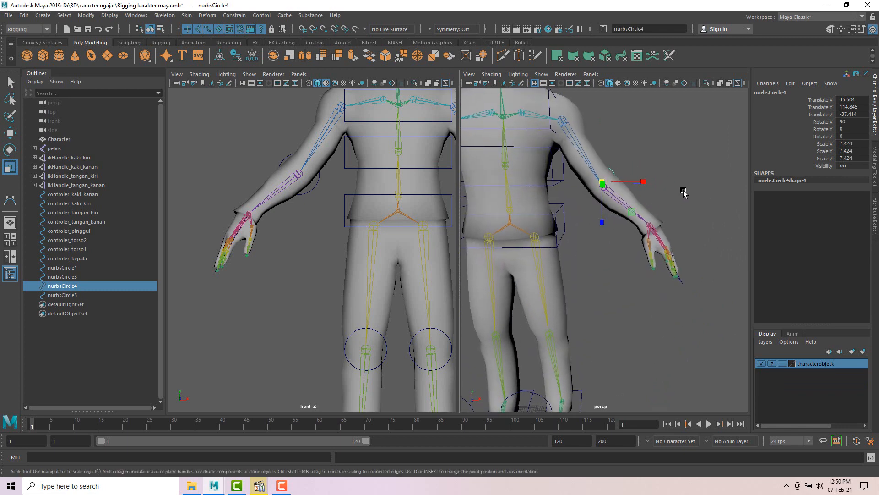
pyautogui.keyDown('alt'); pyautogui.moveTo(680, 179); pyautogui.dragTo(673, 193, button='middle'); pyautogui.keyUp('alt')
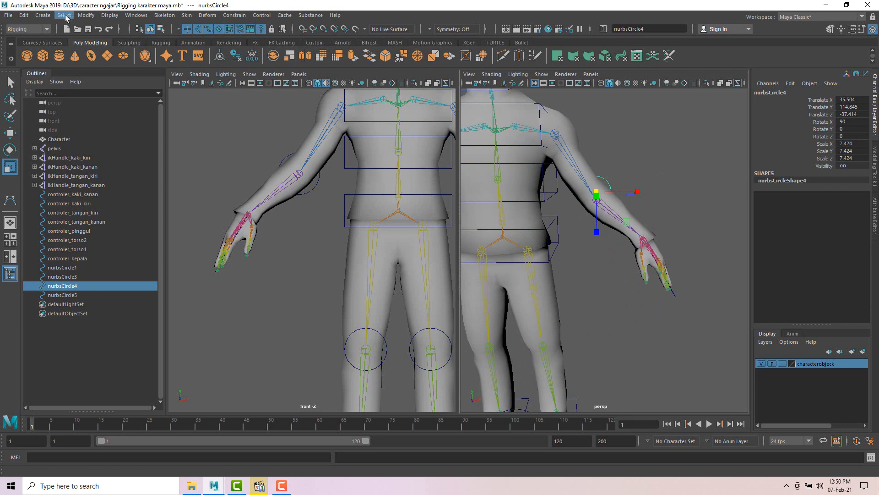
pyautogui.click(64, 16)
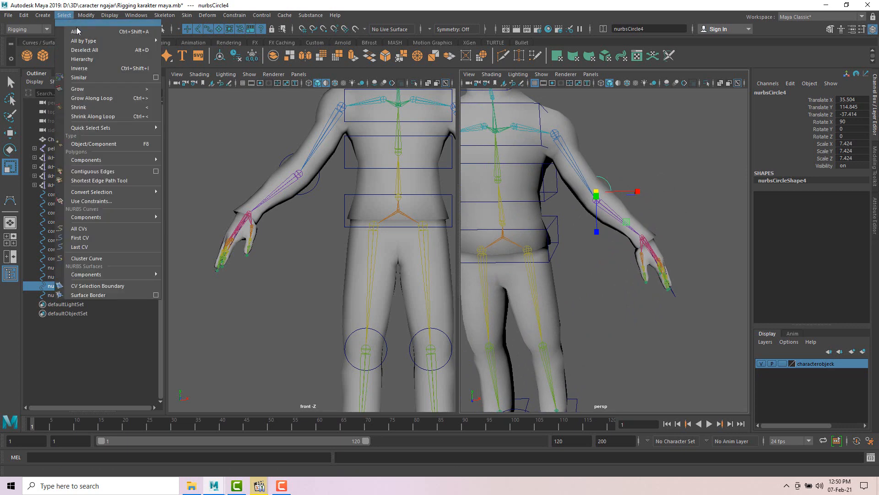
pyautogui.moveTo(83, 19)
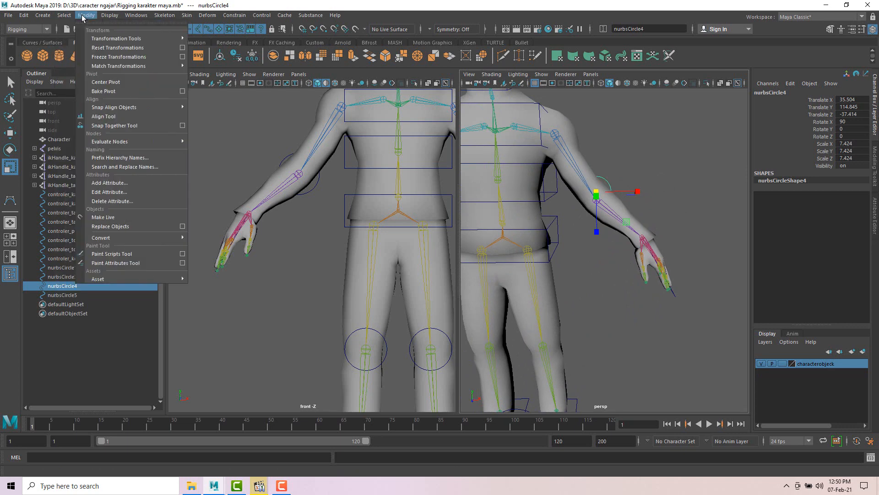
pyautogui.click(115, 60)
# Freeze the transformations of nurbsCircle5, the circle behind the character's right elbow
pyautogui.keyDown('alt'); pyautogui.moveTo(294, 157); pyautogui.dragTo(358, 161, button='middle'); pyautogui.keyUp('alt')
pyautogui.keyDown('alt'); pyautogui.moveTo(350, 159); pyautogui.dragTo(331, 157); pyautogui.keyUp('alt')
pyautogui.keyDown('alt'); pyautogui.moveTo(293, 157); pyautogui.dragTo(137, 167, button='middle'); pyautogui.keyUp('alt')
pyautogui.keyDown('alt'); pyautogui.moveTo(639, 188); pyautogui.dragTo(673, 192); pyautogui.keyUp('alt')
pyautogui.keyDown('alt'); pyautogui.moveTo(582, 178); pyautogui.dragTo(613, 187); pyautogui.keyUp('alt')
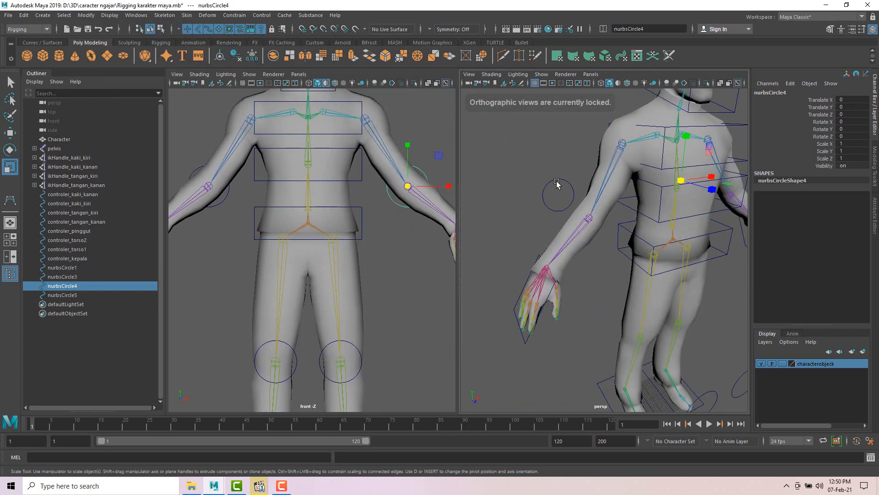
pyautogui.click(557, 183)
pyautogui.click(86, 16)
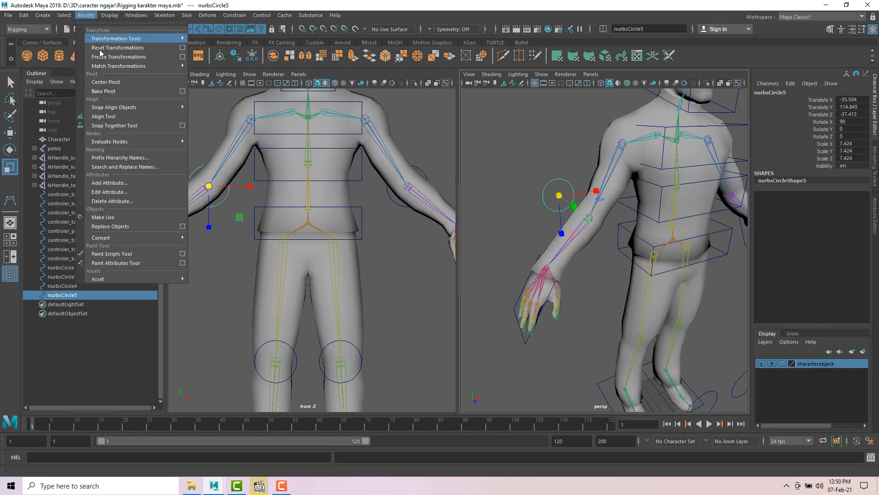
pyautogui.click(107, 57)
# Add a Pole Vector constraint from nurbsCircle4 to ikHandle_tangan_kiri so the circle steers the left elbow
pyautogui.keyDown('alt'); pyautogui.moveTo(517, 160); pyautogui.dragTo(616, 172); pyautogui.keyUp('alt')
pyautogui.click(626, 172)
pyautogui.scroll(3, 628, 179)
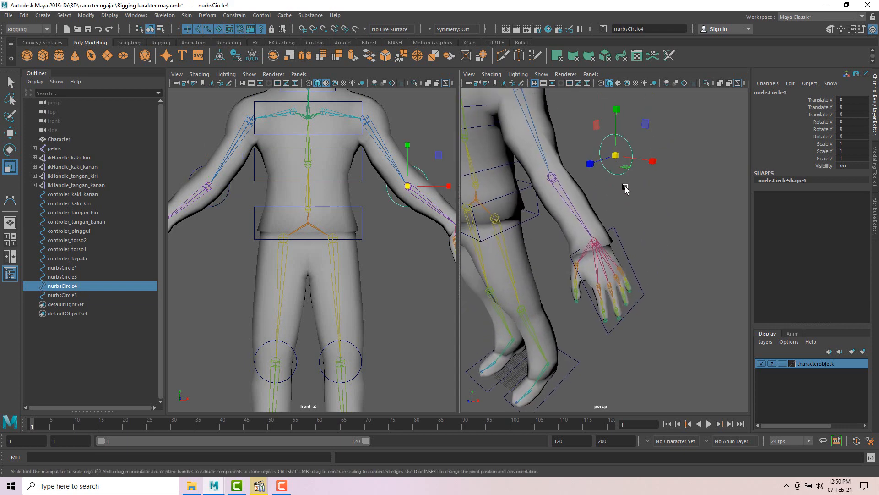
pyautogui.press('w')
pyautogui.scroll(1, 627, 190)
pyautogui.scroll(3, 626, 190)
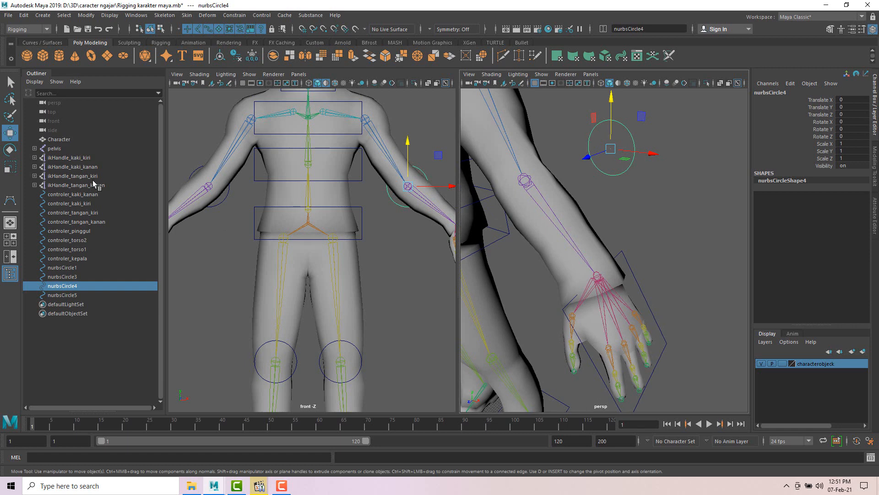
pyautogui.keyDown('ctrl'); pyautogui.click(88, 177); pyautogui.keyUp('ctrl')
pyautogui.scroll(-3, 578, 189)
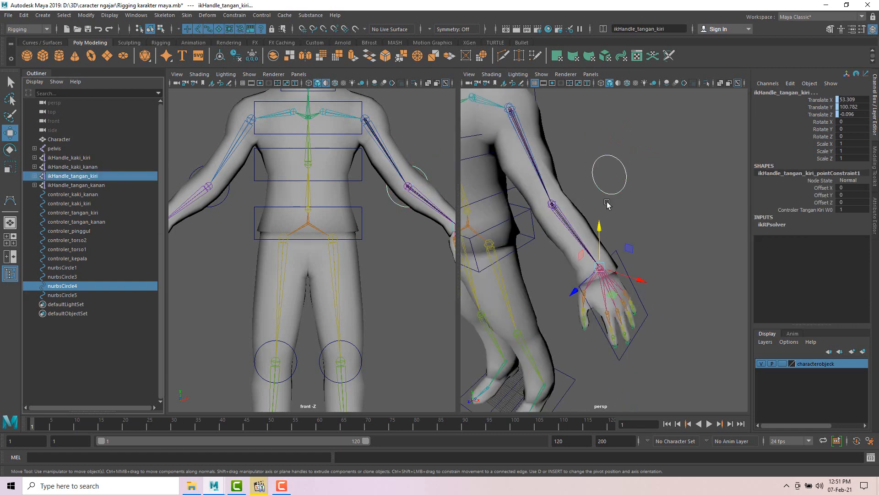
pyautogui.keyDown('alt'); pyautogui.moveTo(605, 200); pyautogui.dragTo(636, 191); pyautogui.keyUp('alt')
pyautogui.click(238, 16)
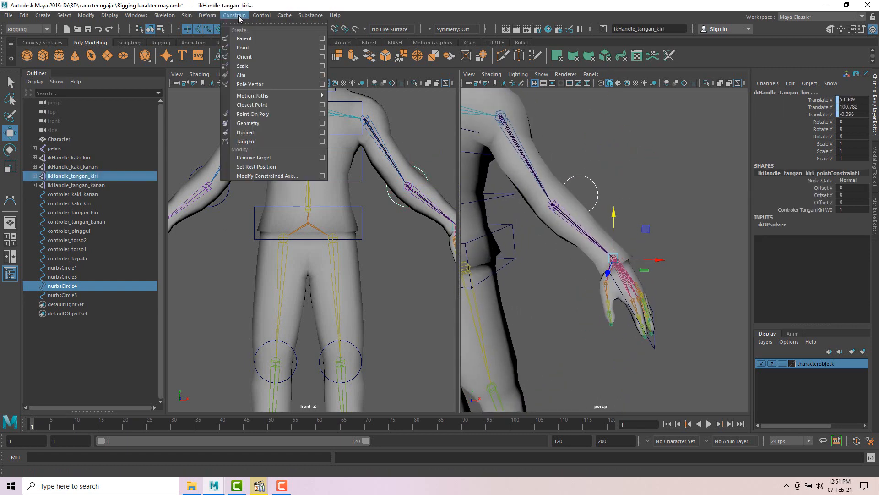
pyautogui.click(252, 84)
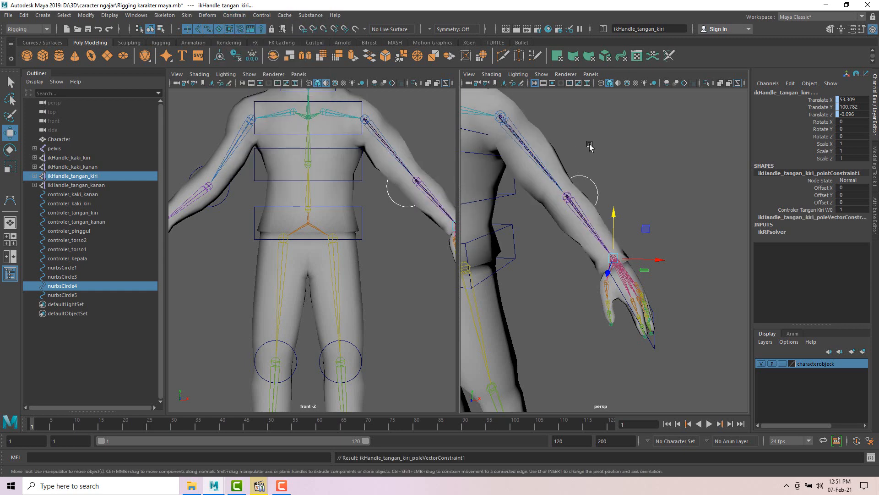
# Add a Pole Vector constraint from nurbsCircle5 to ikHandle_tangan_kanan so the circle steers the right elbow
pyautogui.scroll(-5, 590, 142)
pyautogui.moveTo(617, 137)
pyautogui.keyDown('alt'); pyautogui.mouseDown()
pyautogui.moveTo(636, 141)
pyautogui.moveTo(586, 151)
pyautogui.moveTo(631, 140)
pyautogui.mouseUp(); pyautogui.keyUp('alt')
pyautogui.keyDown('alt'); pyautogui.moveTo(571, 192); pyautogui.dragTo(596, 151, button='middle'); pyautogui.keyUp('alt')
pyautogui.scroll(4, 517, 213)
pyautogui.scroll(-4, 511, 204)
pyautogui.keyDown('alt'); pyautogui.moveTo(510, 204); pyautogui.dragTo(537, 181); pyautogui.keyUp('alt')
pyautogui.scroll(2, 534, 188)
pyautogui.click(512, 164)
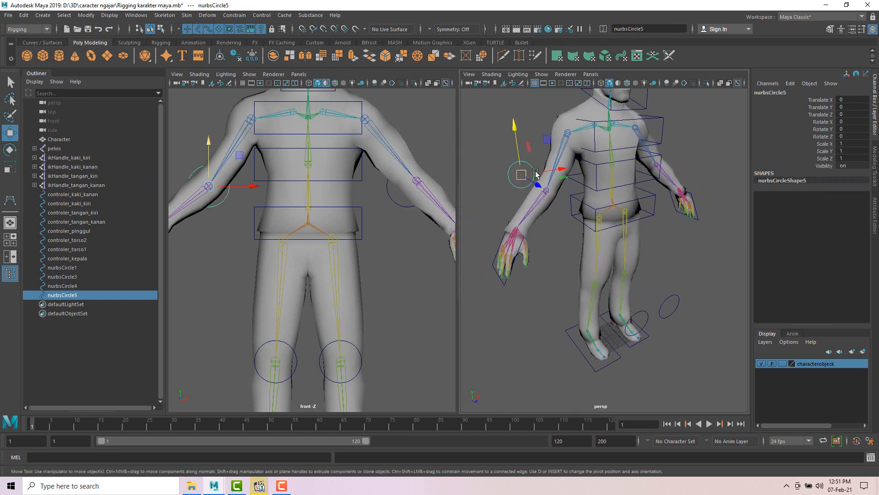
pyautogui.keyDown('ctrl'); pyautogui.click(96, 185); pyautogui.keyUp('ctrl')
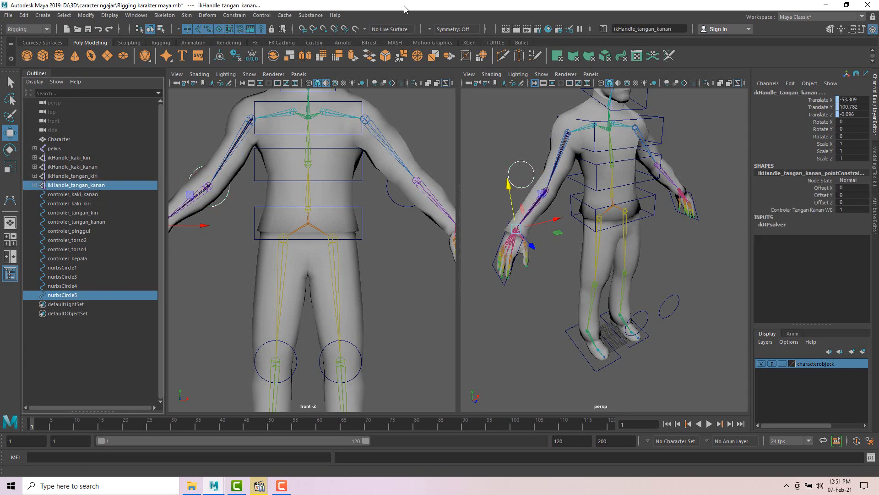
pyautogui.click(492, 167)
pyautogui.click(514, 163)
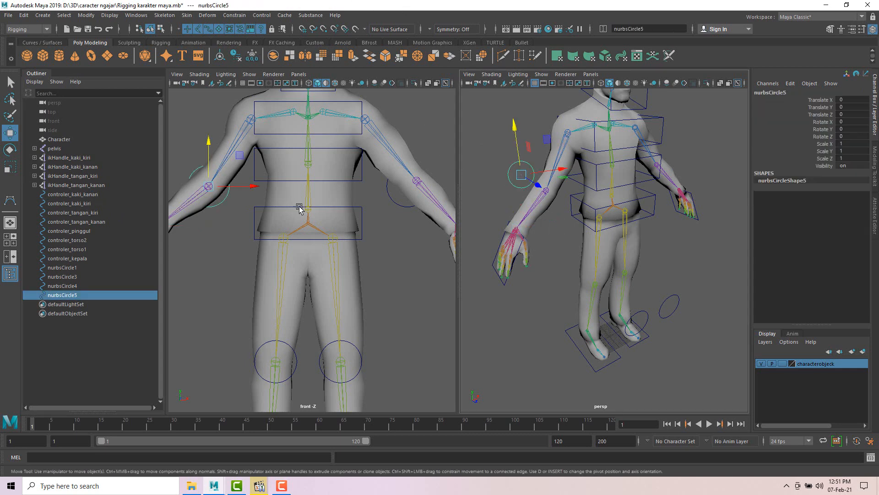
pyautogui.keyDown('ctrl'); pyautogui.click(87, 185); pyautogui.keyUp('ctrl')
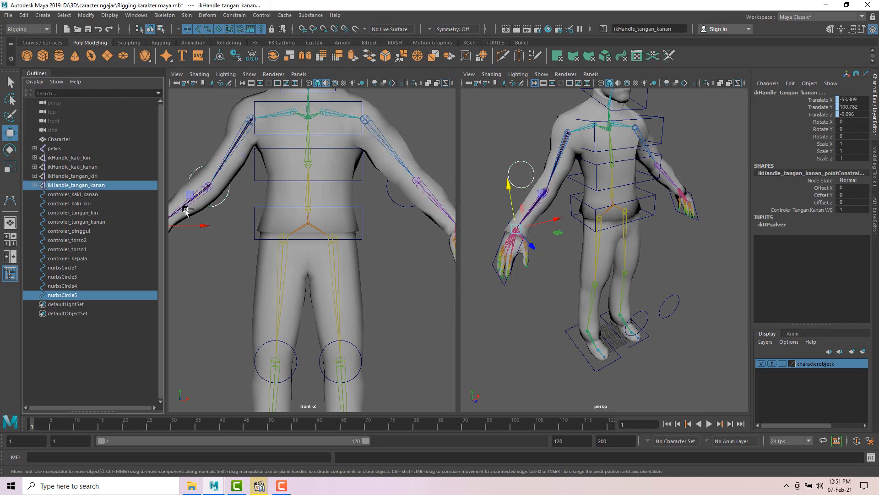
pyautogui.click(240, 16)
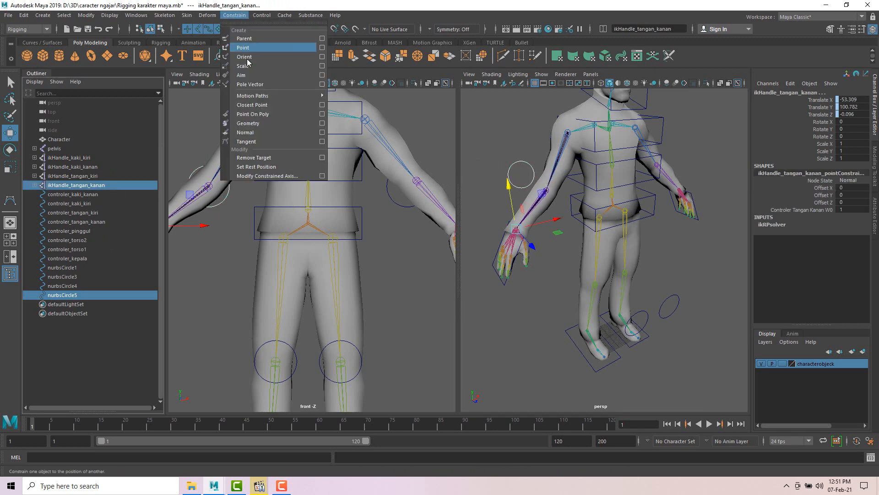
pyautogui.click(254, 83)
# Try moving the left elbow circle, nurbsCircle4, and undo the move
pyautogui.keyDown('alt'); pyautogui.moveTo(537, 166); pyautogui.dragTo(702, 182); pyautogui.keyUp('alt')
pyautogui.click(674, 164)
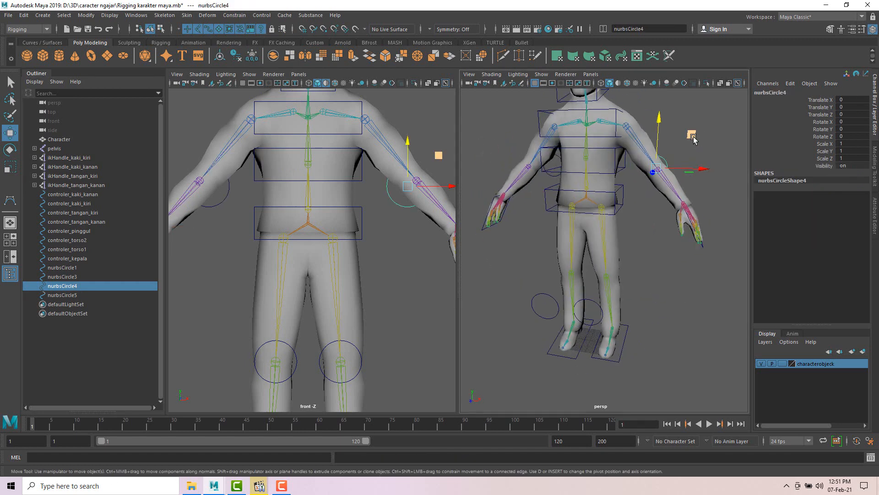
pyautogui.moveTo(692, 136)
pyautogui.mouseDown()
pyautogui.moveTo(726, 117)
pyautogui.moveTo(685, 150)
pyautogui.mouseUp()
pyautogui.hotkey('ctrl', 'z')
# Raise the left arm by moving controler_tangan_kiri to about X 9.8, Y 27.9
pyautogui.keyDown('alt'); pyautogui.moveTo(708, 217); pyautogui.dragTo(712, 172); pyautogui.keyUp('alt')
pyautogui.click(692, 250)
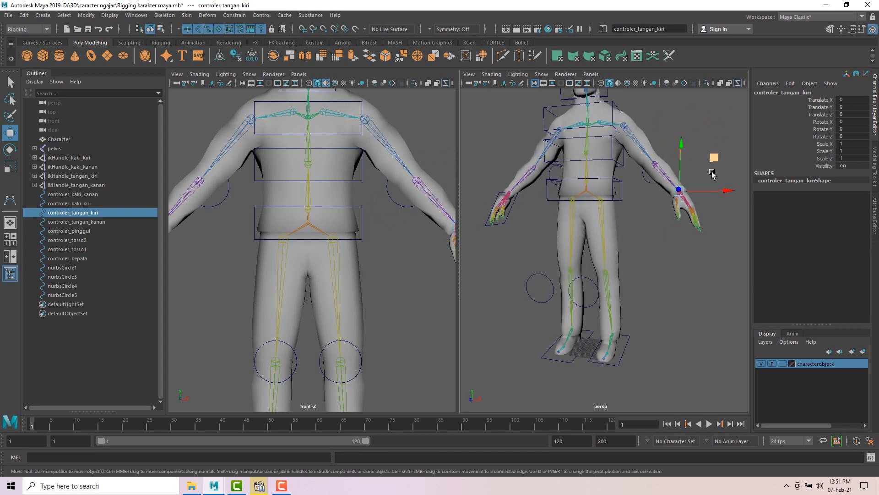
pyautogui.keyDown('alt'); pyautogui.moveTo(712, 173); pyautogui.dragTo(665, 183, button='middle'); pyautogui.keyUp('alt')
pyautogui.scroll(4, 665, 183)
pyautogui.moveTo(675, 150); pyautogui.dragTo(703, 98)
pyautogui.keyDown('alt'); pyautogui.moveTo(677, 209); pyautogui.dragTo(631, 226); pyautogui.keyUp('alt')
pyautogui.moveTo(644, 162); pyautogui.dragTo(654, 140)
# Move the left elbow circle, nurbsCircle4, outward and down to about X 10.6, Y -10
pyautogui.click(584, 222)
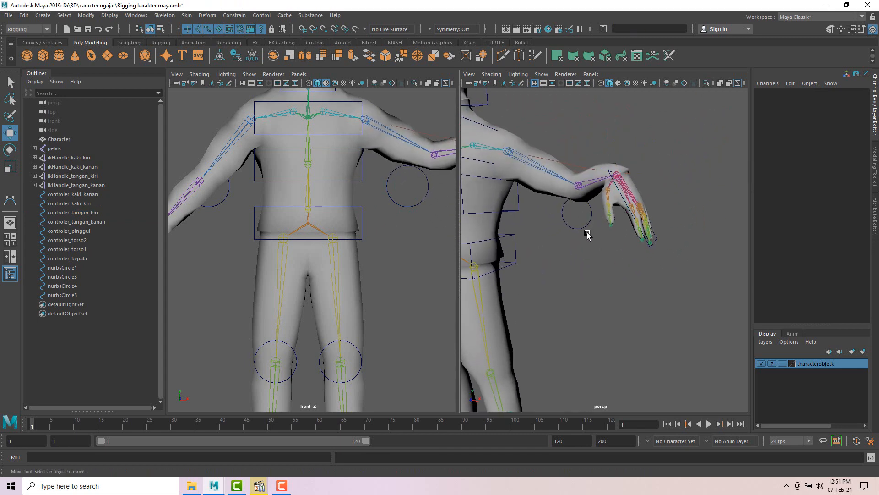
pyautogui.click(583, 228)
pyautogui.keyDown('alt'); pyautogui.moveTo(607, 245); pyautogui.dragTo(641, 241); pyautogui.keyUp('alt')
pyautogui.moveTo(602, 181); pyautogui.dragTo(628, 204)
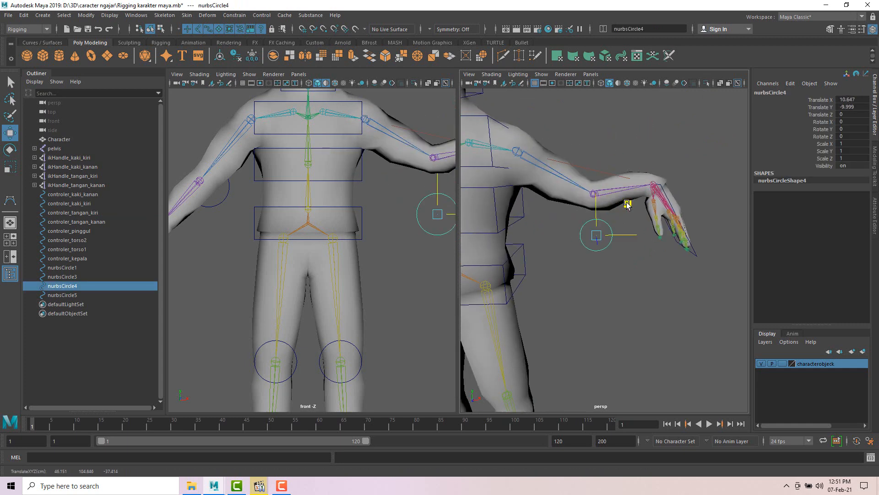
# Lower the left hand controller, controler_tangan_kiri, to about X -11.6, Y -3.3 and rotate it -30 degrees in Z
pyautogui.click(660, 193)
pyautogui.keyDown('alt'); pyautogui.moveTo(706, 219); pyautogui.dragTo(706, 236); pyautogui.keyUp('alt')
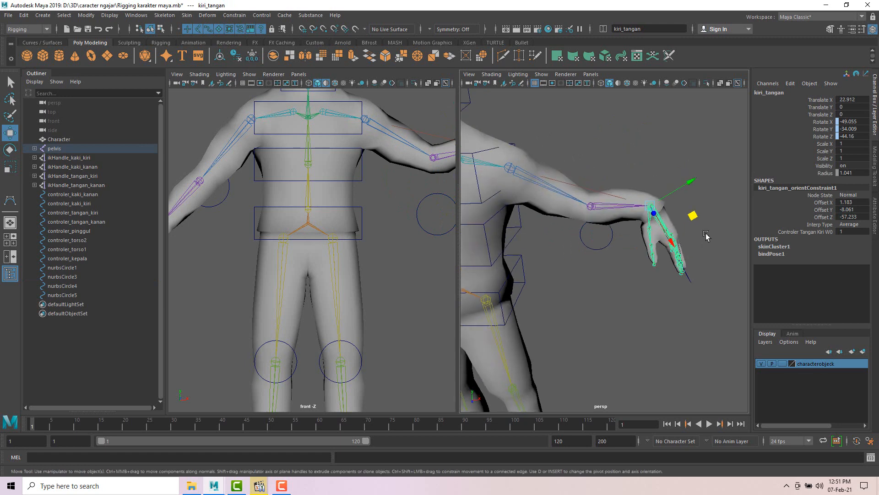
pyautogui.click(689, 280)
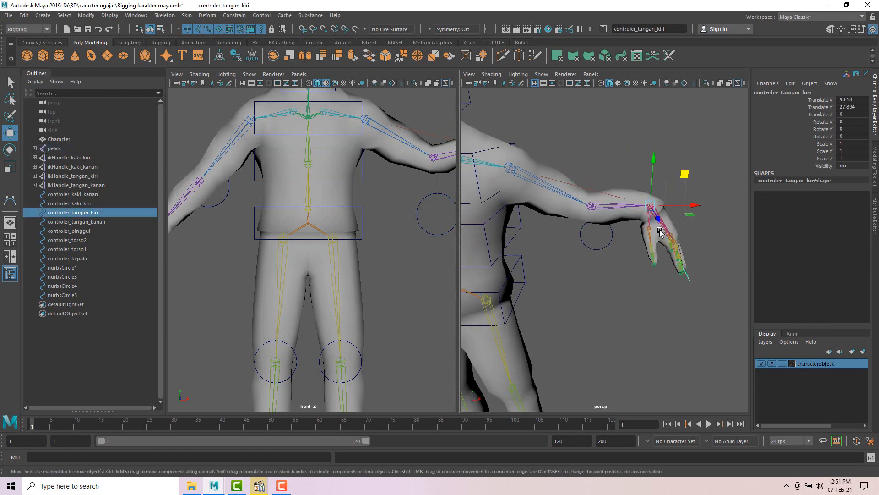
pyautogui.click(684, 254)
pyautogui.click(686, 279)
pyautogui.click(689, 283)
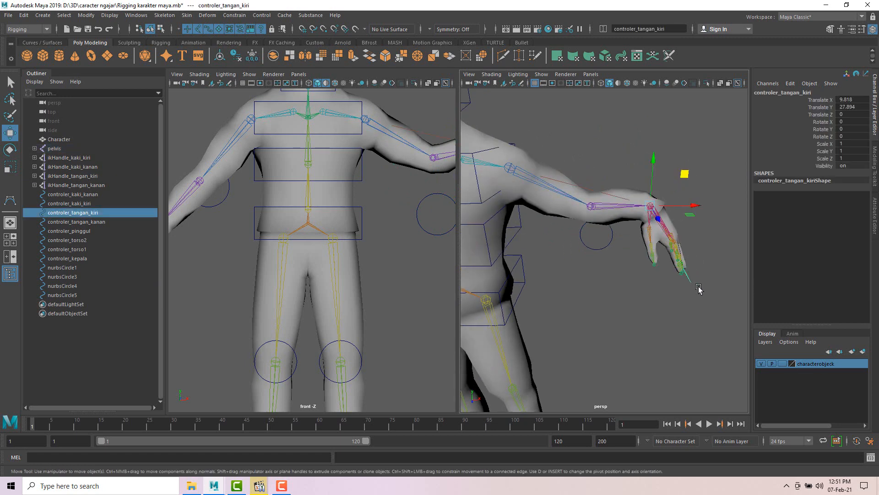
pyautogui.keyDown('alt'); pyautogui.moveTo(699, 290); pyautogui.dragTo(678, 261); pyautogui.keyUp('alt')
pyautogui.moveTo(664, 179); pyautogui.dragTo(604, 265)
pyautogui.keyDown('alt'); pyautogui.moveTo(628, 267); pyautogui.dragTo(643, 219); pyautogui.keyUp('alt')
pyautogui.scroll(-5, 656, 242)
pyautogui.press('e')
# Move the left elbow circle, nurbsCircle4, inward and down to about X -14.4, Y -17.3
pyautogui.click(620, 234)
pyautogui.click(610, 234)
pyautogui.press('w')
pyautogui.scroll(-5, 611, 224)
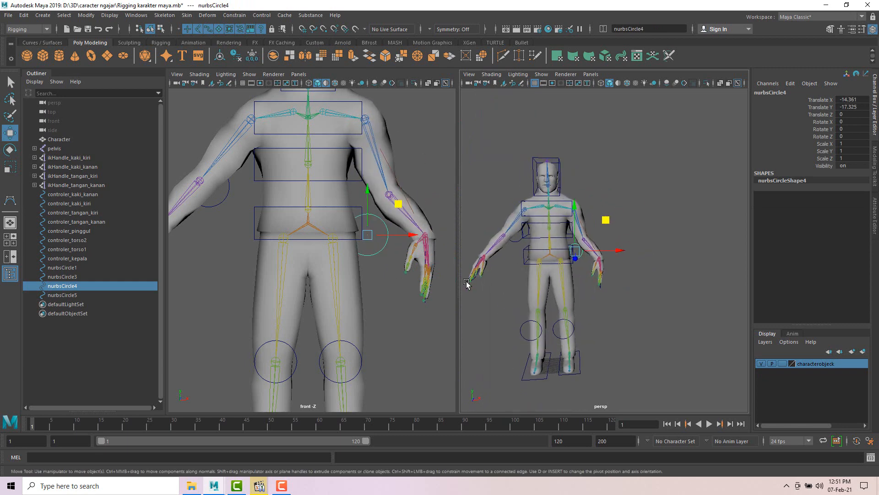
# Move the right hand controller, controler_tangan_kanan, to about X 23.1, Y -2.6 and rotate it 30 degrees in Z
pyautogui.keyDown('alt'); pyautogui.moveTo(484, 297); pyautogui.dragTo(517, 300); pyautogui.keyUp('alt')
pyautogui.click(483, 310)
pyautogui.click(487, 309)
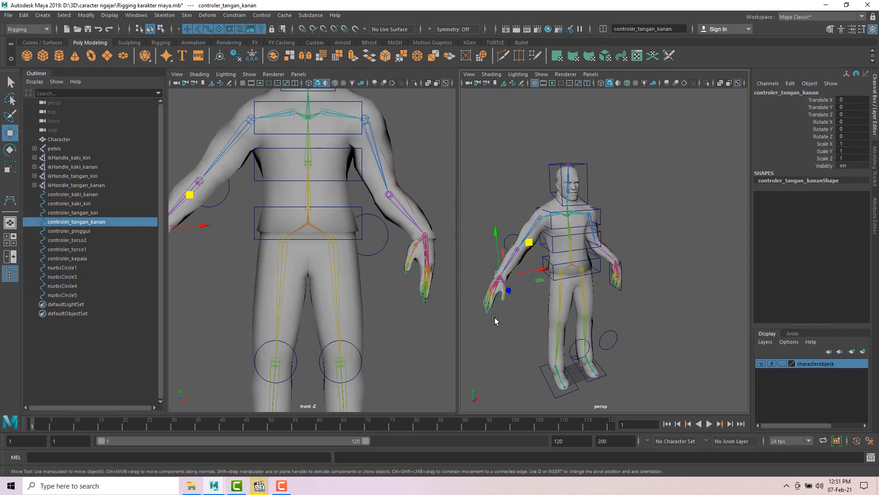
pyautogui.keyDown('alt'); pyautogui.moveTo(520, 266); pyautogui.dragTo(585, 251); pyautogui.keyUp('alt')
pyautogui.press('e')
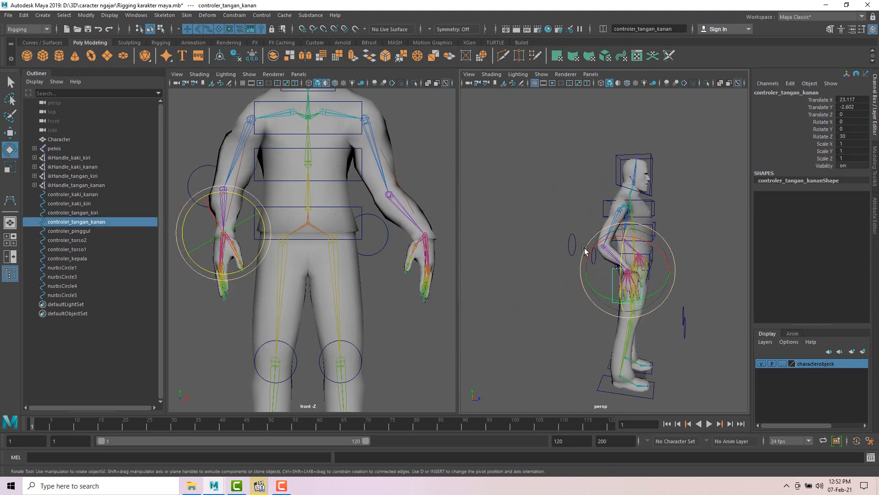
# Move the right elbow circle, nurbsCircle5, inward and down to adjust the right elbow's direction
pyautogui.click(507, 254)
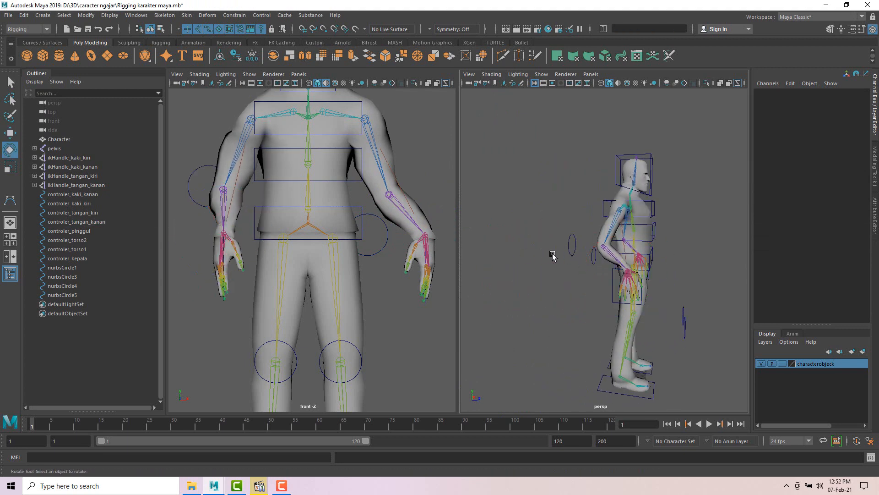
pyautogui.click(575, 250)
pyautogui.keyDown('alt'); pyautogui.moveTo(576, 258); pyautogui.dragTo(504, 273); pyautogui.keyUp('alt')
pyautogui.press('w')
pyautogui.moveTo(542, 208)
pyautogui.mouseDown()
pyautogui.moveTo(563, 216)
pyautogui.moveTo(553, 217)
pyautogui.mouseUp()
# Reset both elbow circles and both hand controllers together by setting their translate and rotate values to 0
pyautogui.keyDown('alt'); pyautogui.moveTo(648, 229); pyautogui.dragTo(582, 241); pyautogui.keyUp('alt')
pyautogui.keyDown('shift'); pyautogui.click(592, 245); pyautogui.keyUp('shift')
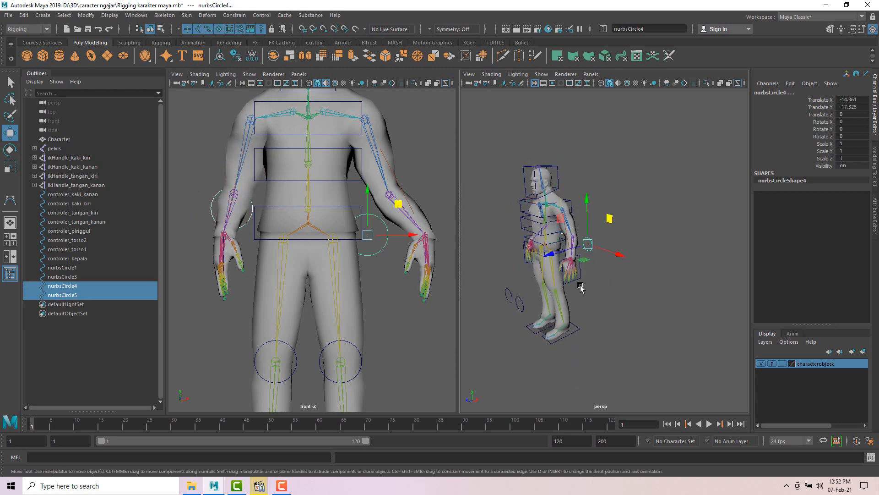
pyautogui.scroll(5, 581, 288)
pyautogui.keyDown('shift'); pyautogui.click(552, 277); pyautogui.keyUp('shift')
pyautogui.scroll(-5, 553, 278)
pyautogui.keyDown('alt'); pyautogui.moveTo(572, 283); pyautogui.dragTo(552, 318); pyautogui.keyUp('alt')
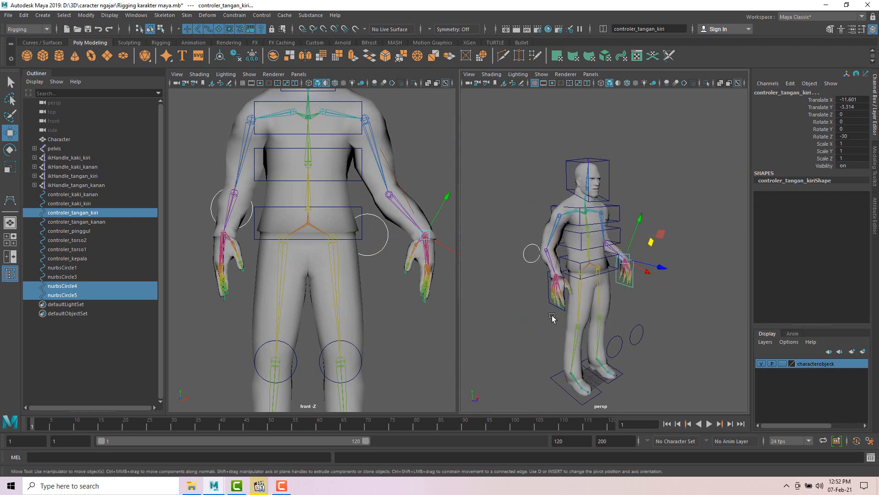
pyautogui.keyDown('shift'); pyautogui.click(547, 290); pyautogui.keyUp('shift')
pyautogui.keyDown('alt'); pyautogui.moveTo(551, 290); pyautogui.dragTo(689, 226); pyautogui.keyUp('alt')
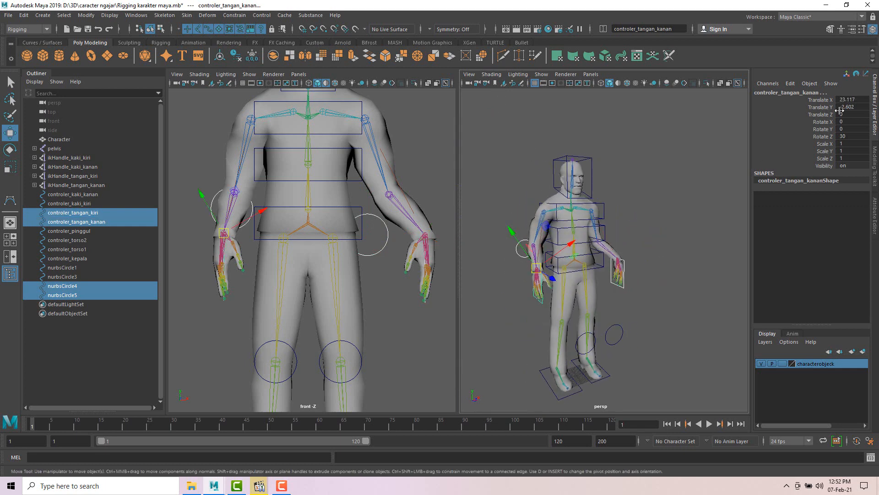
pyautogui.moveTo(848, 99); pyautogui.dragTo(851, 135)
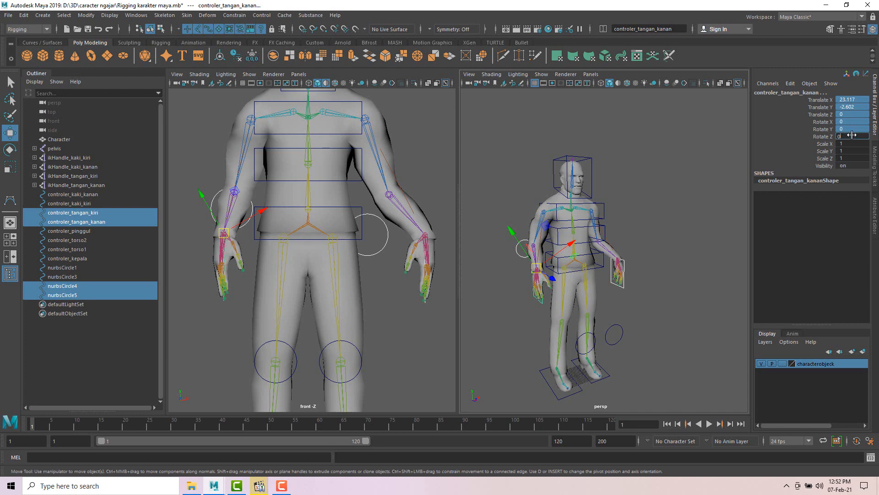
pyautogui.press('Return')
pyautogui.keyDown('alt'); pyautogui.moveTo(653, 169); pyautogui.dragTo(598, 188); pyautogui.keyUp('alt')
pyautogui.scroll(4, 603, 190)
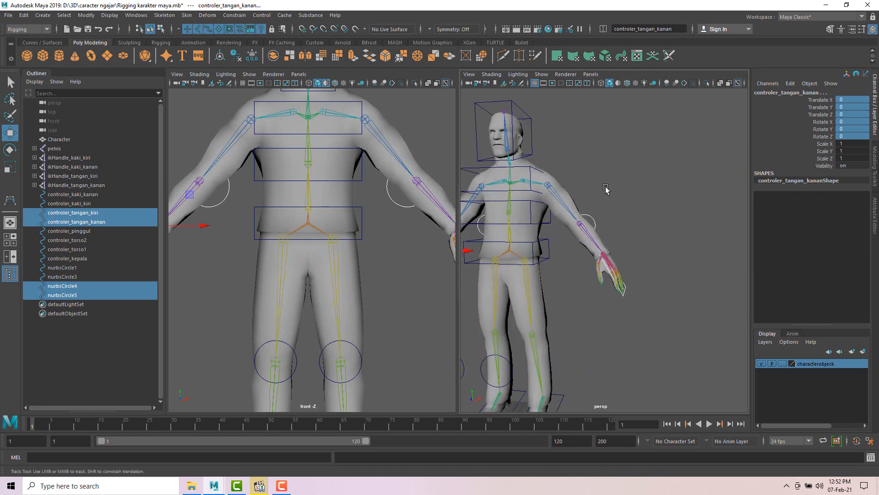
pyautogui.keyDown('alt'); pyautogui.moveTo(606, 191); pyautogui.dragTo(654, 185, button='middle'); pyautogui.keyUp('alt')
pyautogui.keyDown('alt'); pyautogui.moveTo(654, 184); pyautogui.dragTo(659, 172); pyautogui.keyUp('alt')
pyautogui.scroll(-4, 659, 172)
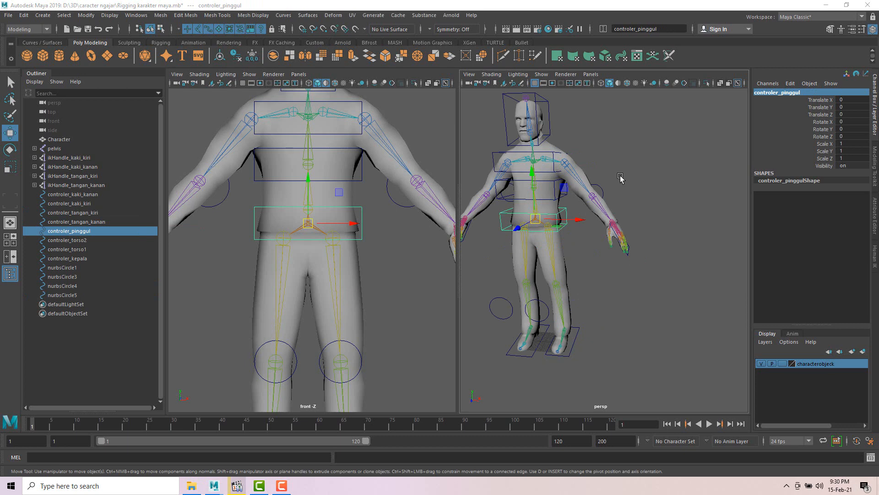
pyautogui.keyDown('alt'); pyautogui.moveTo(620, 178); pyautogui.dragTo(642, 168); pyautogui.keyUp('alt')
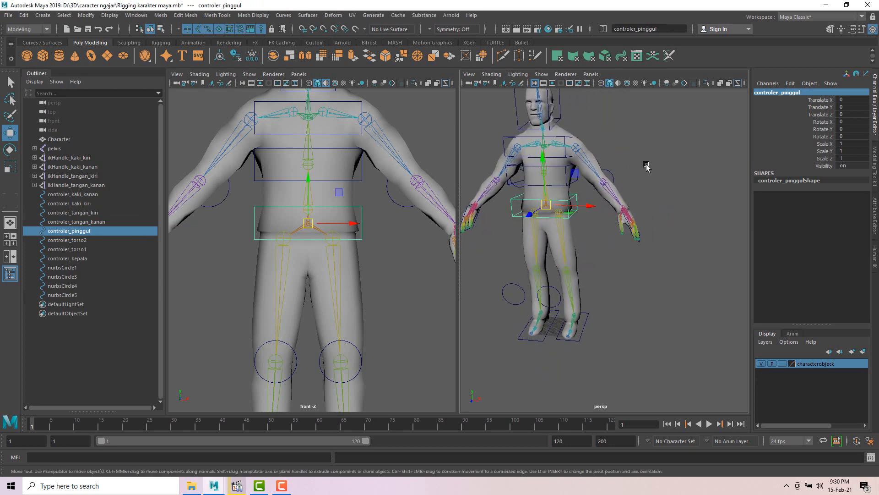
# Check which knee or elbow circle each of nurbsCircle1, nurbsCircle3, nurbsCircle4 and nurbsCircle5 refers to
pyautogui.click(69, 268)
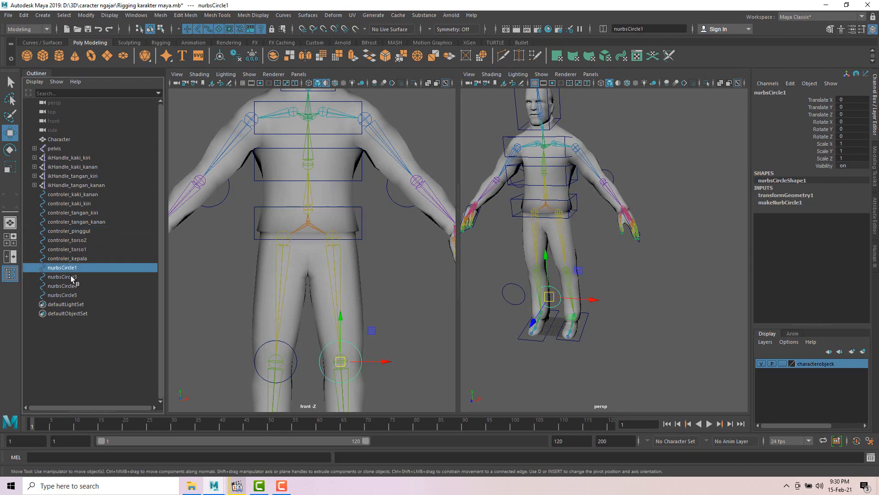
pyautogui.click(69, 277)
pyautogui.click(74, 286)
pyautogui.click(73, 295)
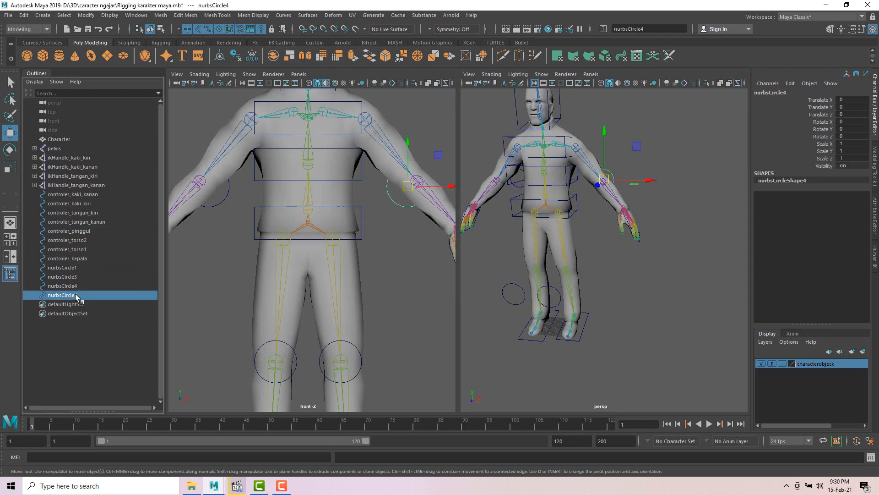
pyautogui.click(619, 290)
pyautogui.click(514, 286)
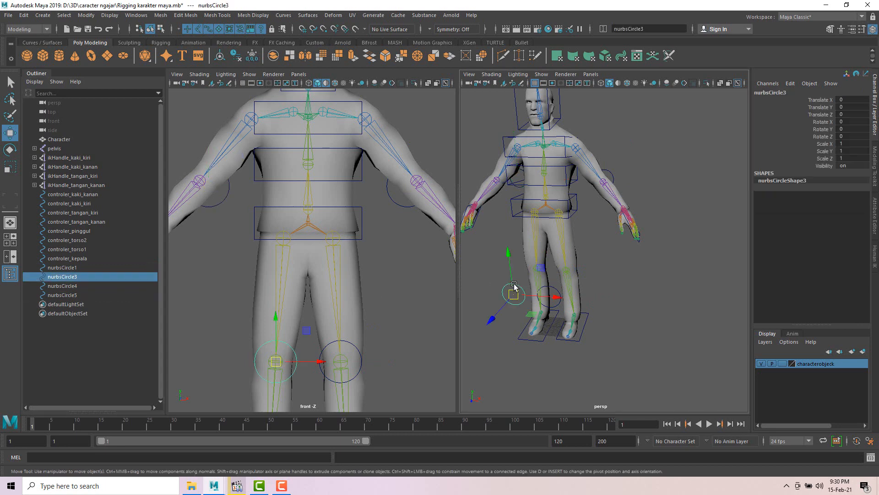
pyautogui.keyDown('alt'); pyautogui.moveTo(622, 288); pyautogui.dragTo(613, 274); pyautogui.keyUp('alt')
pyautogui.click(614, 284)
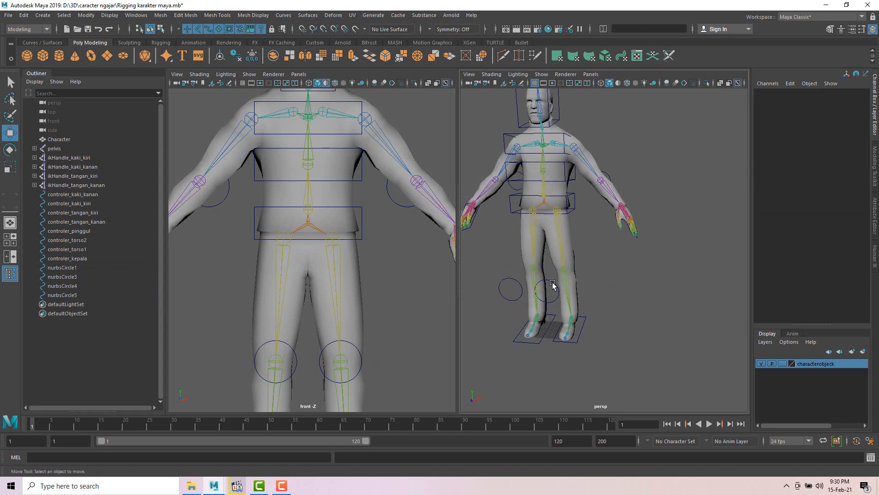
# Rename the left knee circle, nurbsCircle1, as controler
pyautogui.click(554, 285)
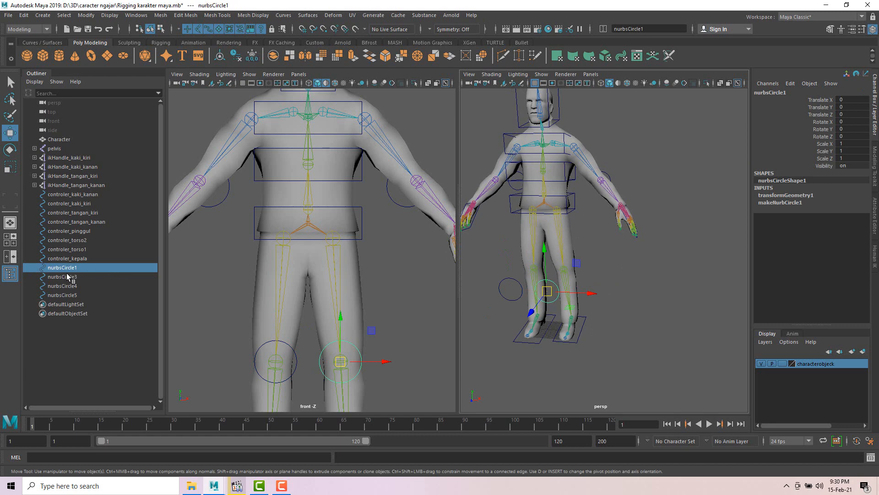
pyautogui.doubleClick(769, 93)
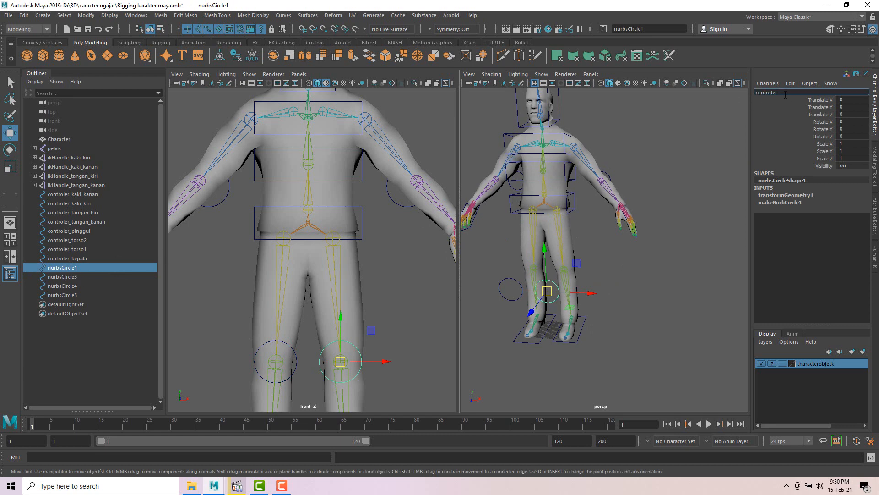
pyautogui.press('Return')
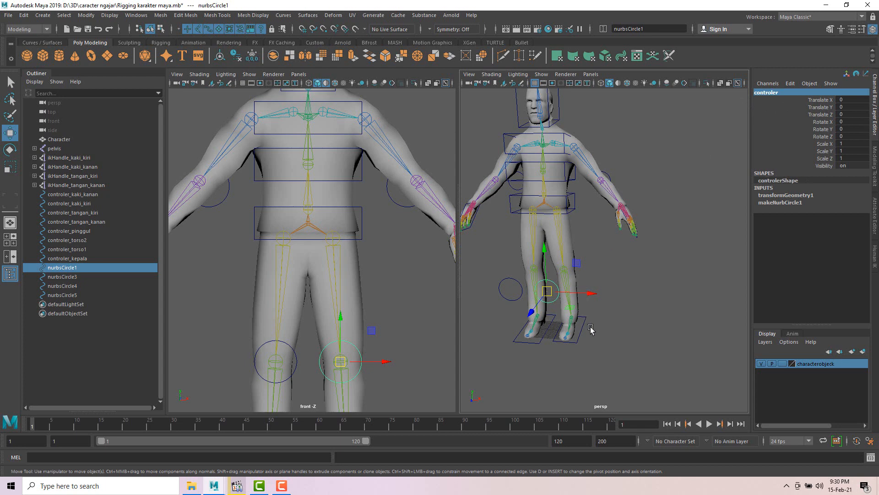
# Check the naming of the left foot controller and rename the left knee circle as controler_dengkul_kiri
pyautogui.click(583, 330)
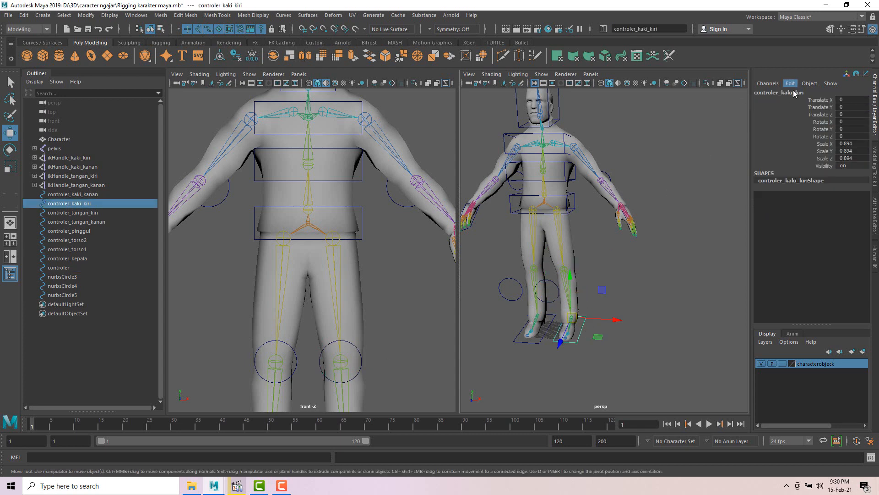
pyautogui.click(557, 283)
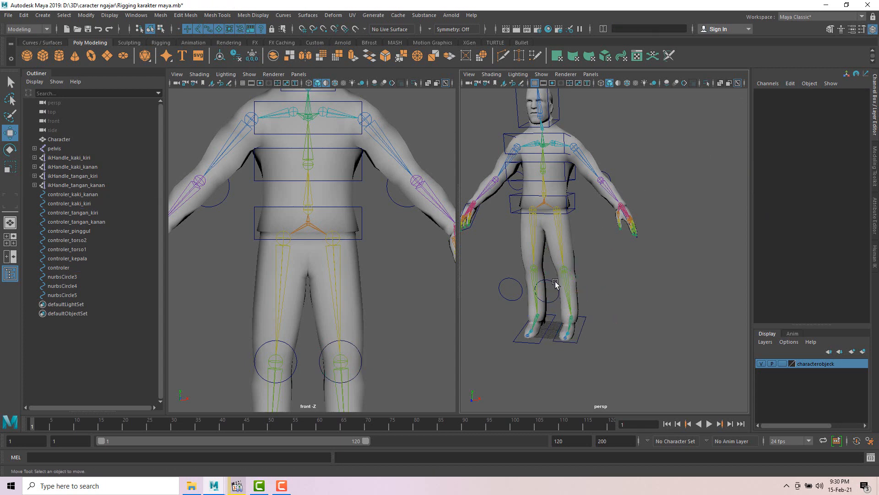
pyautogui.click(556, 284)
pyautogui.doubleClick(783, 93)
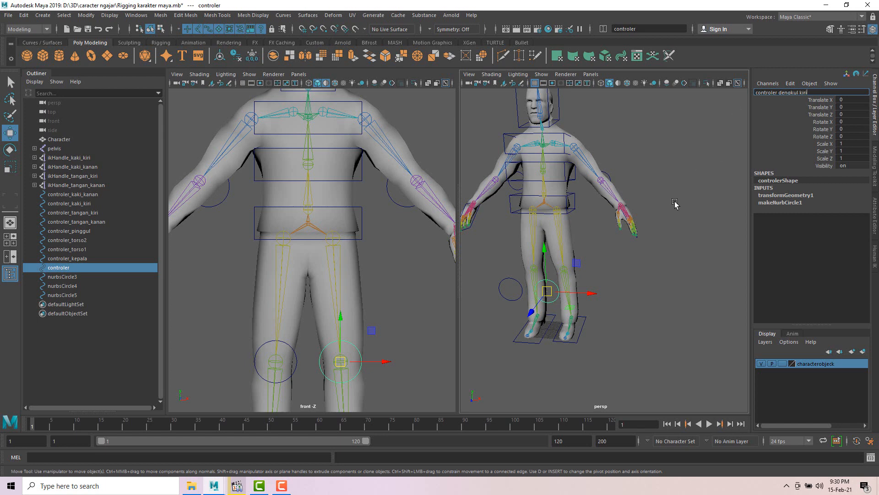
pyautogui.click(663, 246)
# Rename the right knee circle, nurbsCircle3, as controler_dengkul_kanan
pyautogui.click(514, 278)
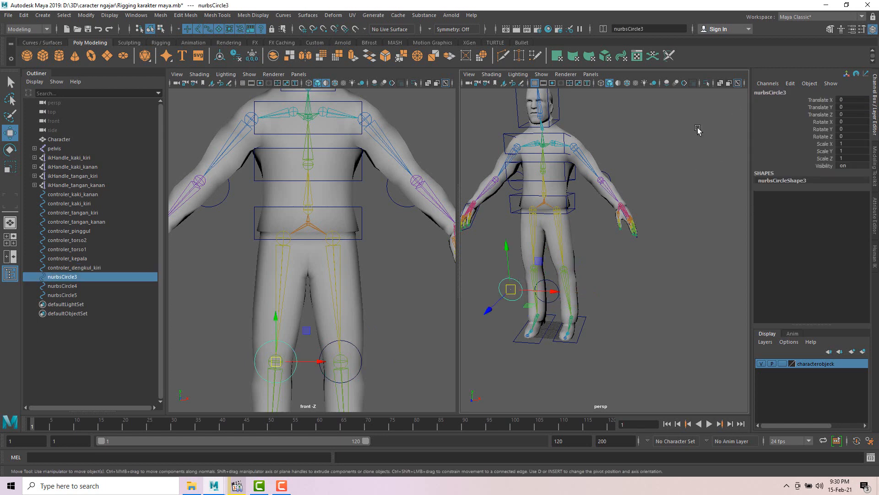
pyautogui.doubleClick(779, 92)
pyautogui.write('controler dengkul kanan')
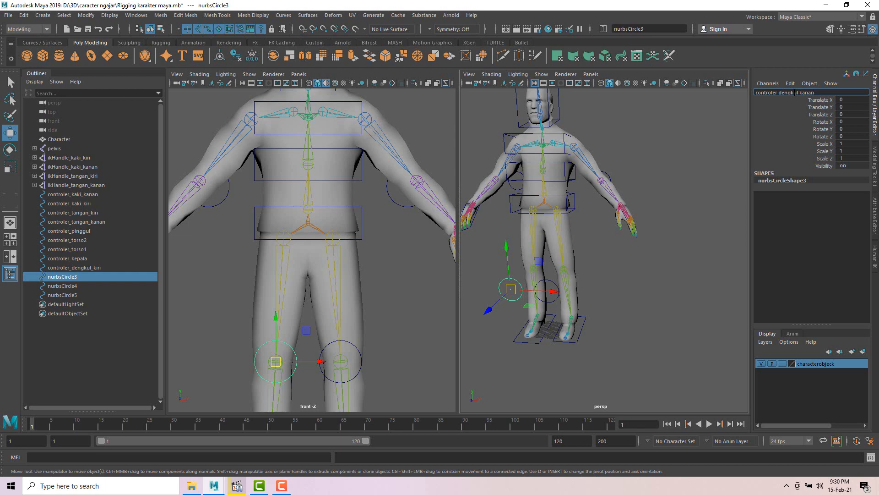
pyautogui.press('Return')
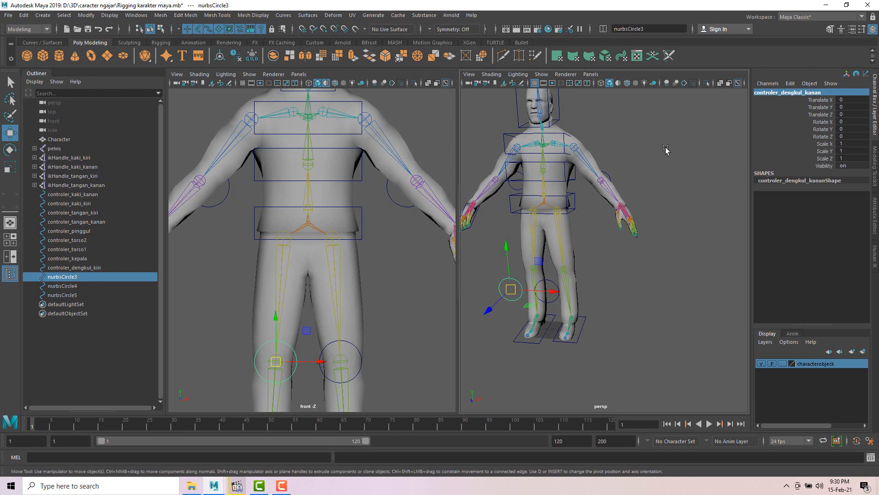
pyautogui.click(664, 168)
# Rename the left elbow circle, nurbsCircle4, as controler_siku_kiri
pyautogui.keyDown('alt'); pyautogui.moveTo(663, 170); pyautogui.dragTo(625, 175); pyautogui.keyUp('alt')
pyautogui.click(623, 164)
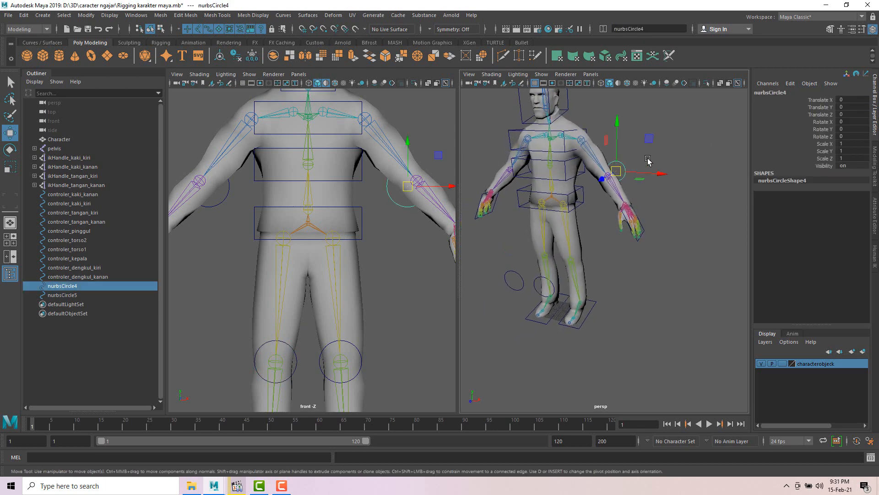
pyautogui.doubleClick(781, 93)
pyautogui.write('controler siku kiri')
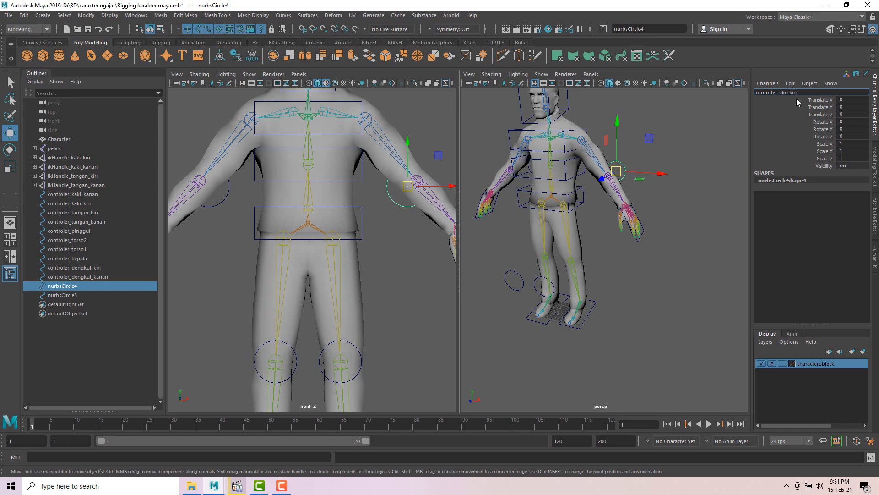
pyautogui.press('Return')
pyautogui.click(630, 142)
# Rename the right elbow circle, nurbsCircle5, as controler_siku_kanan
pyautogui.keyDown('alt'); pyautogui.moveTo(630, 142); pyautogui.dragTo(540, 166); pyautogui.keyUp('alt')
pyautogui.click(539, 167)
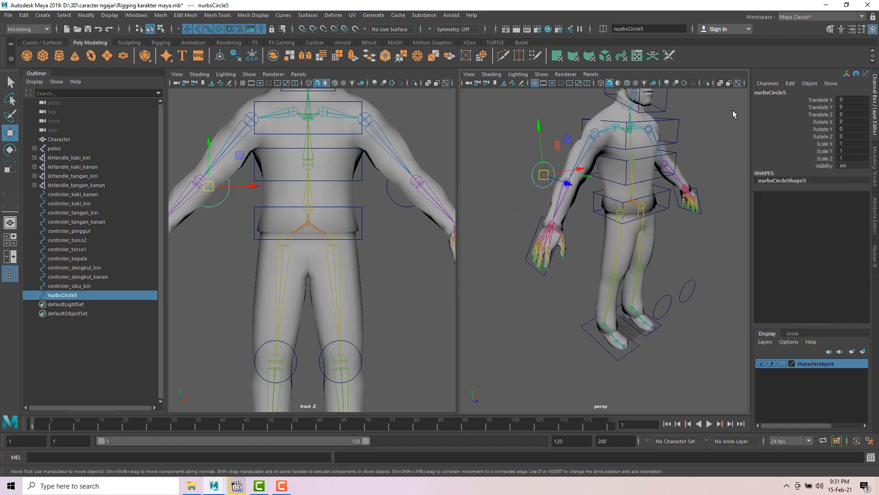
pyautogui.doubleClick(768, 94)
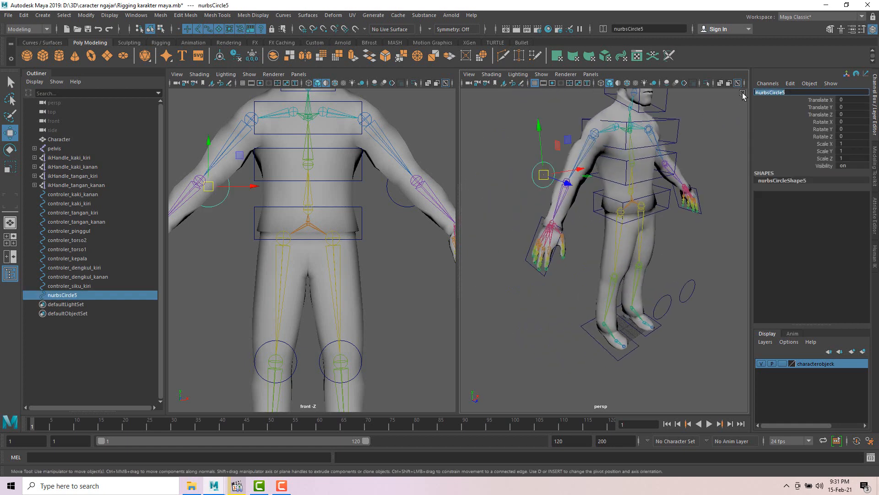
pyautogui.write('controler')
pyautogui.write('ku')
pyautogui.press('capslock')
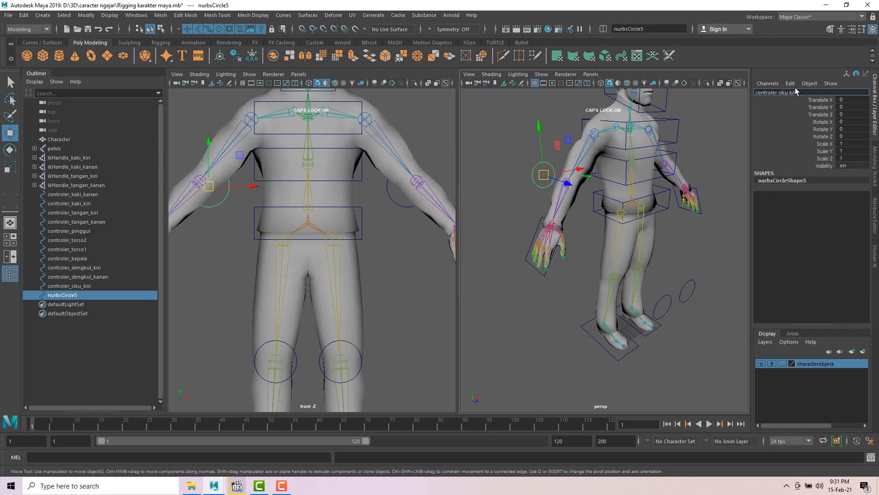
pyautogui.press('BackSpace')
pyautogui.click(521, 133)
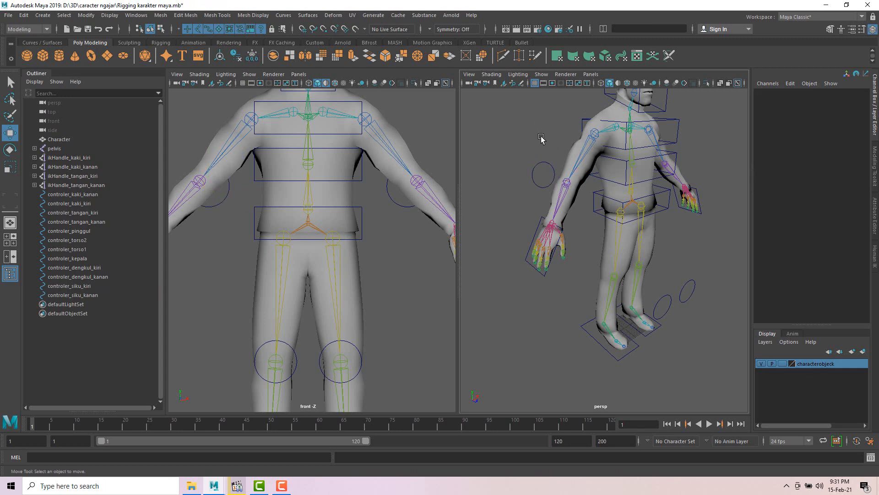
# Look over the character's named controllers and skeleton from the front, from head to feet
pyautogui.keyDown('alt'); pyautogui.moveTo(542, 137); pyautogui.dragTo(645, 180); pyautogui.keyUp('alt')
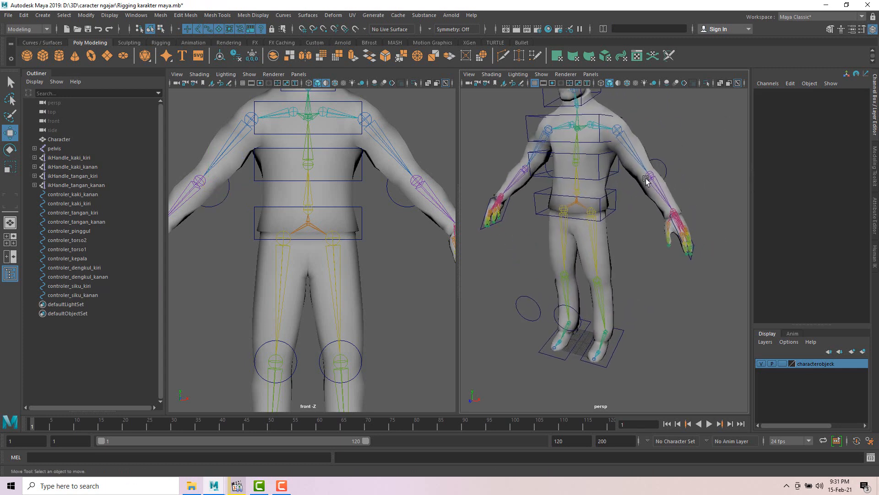
pyautogui.click(74, 258)
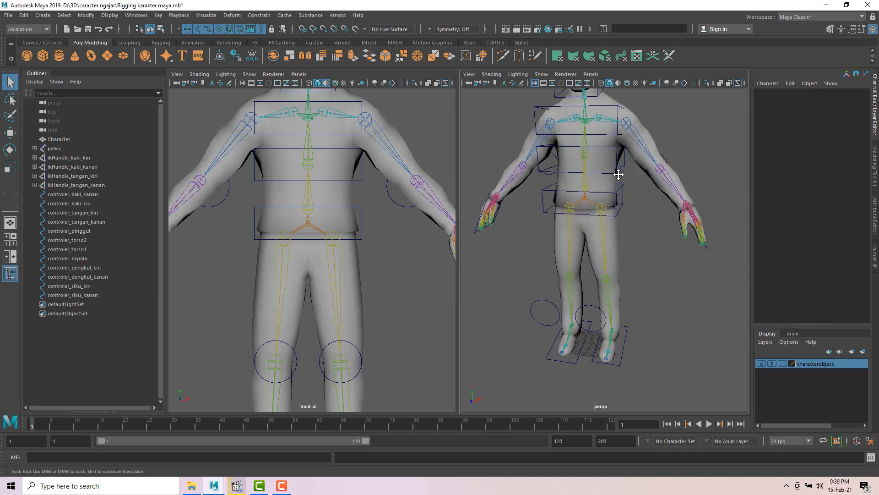
pyautogui.moveTo(619, 173)
pyautogui.keyDown('alt'); pyautogui.mouseDown()
pyautogui.moveTo(578, 204)
pyautogui.moveTo(628, 177)
pyautogui.moveTo(579, 188)
pyautogui.moveTo(590, 204)
pyautogui.moveTo(591, 171)
pyautogui.moveTo(607, 180)
pyautogui.mouseUp(); pyautogui.keyUp('alt')
pyautogui.scroll(-4, 577, 172)
pyautogui.scroll(8, 580, 189)
pyautogui.scroll(-5, 547, 183)
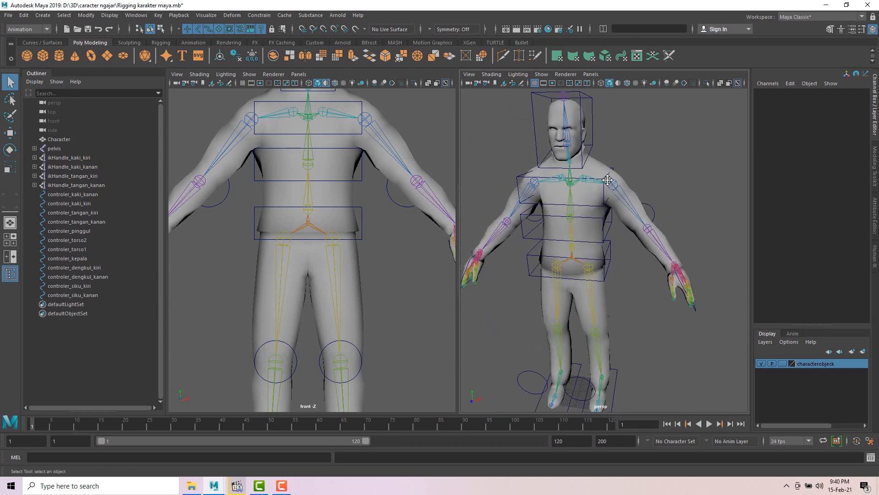
pyautogui.keyDown('alt'); pyautogui.moveTo(607, 180); pyautogui.dragTo(600, 166, button='middle'); pyautogui.keyUp('alt')
pyautogui.keyDown('alt'); pyautogui.moveTo(641, 169); pyautogui.dragTo(635, 166); pyautogui.keyUp('alt')
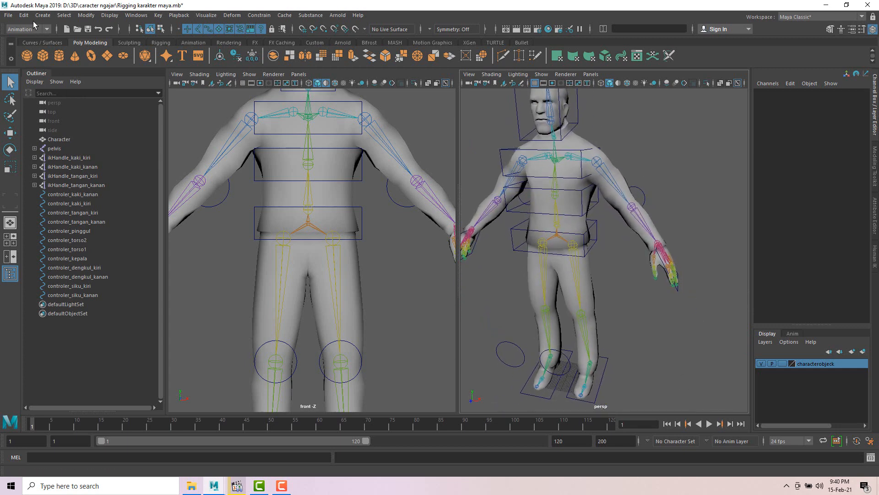
# Create a NURBS circle at the origin and scale it uniformly to about 10.1
pyautogui.click(46, 16)
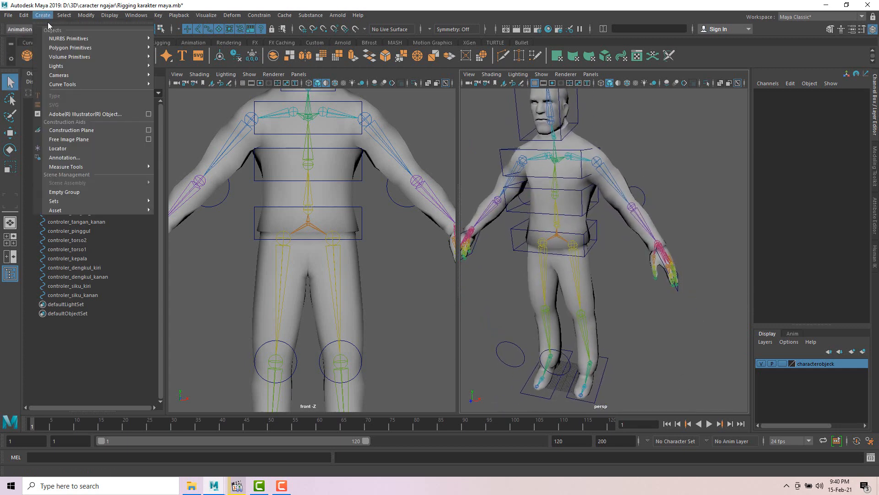
pyautogui.moveTo(55, 39)
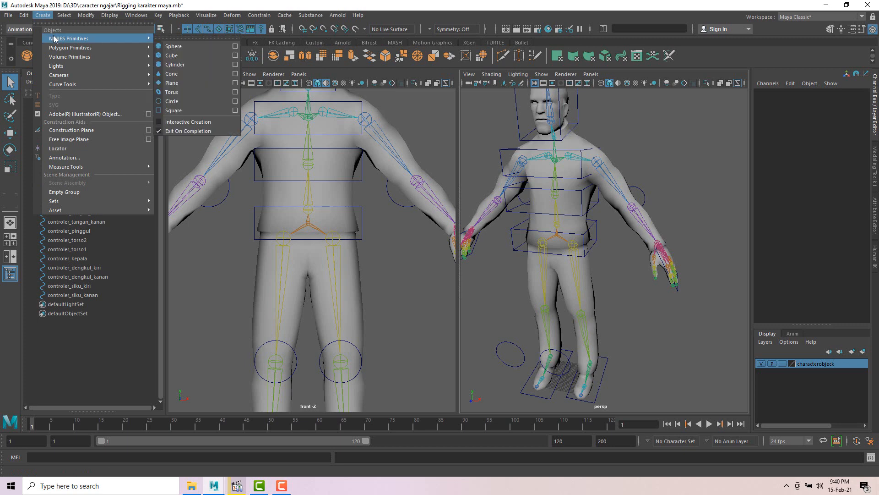
pyautogui.click(173, 104)
pyautogui.scroll(10, 560, 324)
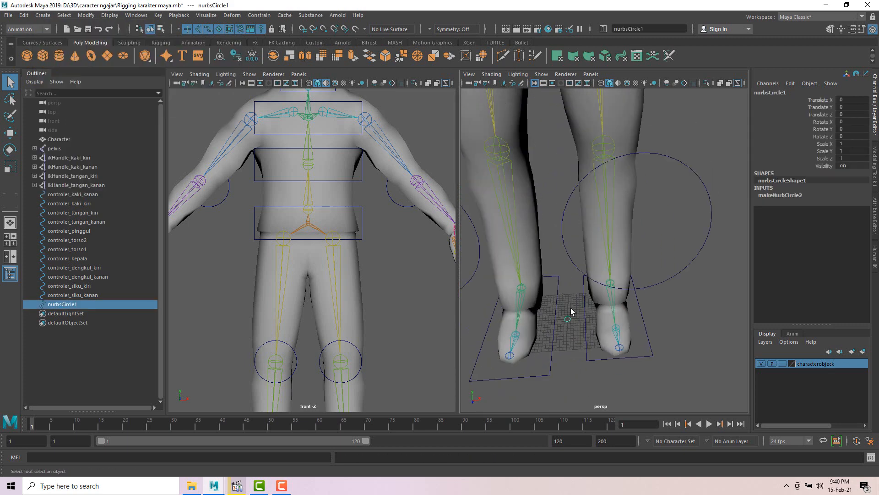
pyautogui.press('r')
pyautogui.moveTo(568, 319); pyautogui.dragTo(614, 362)
pyautogui.scroll(-10, 596, 312)
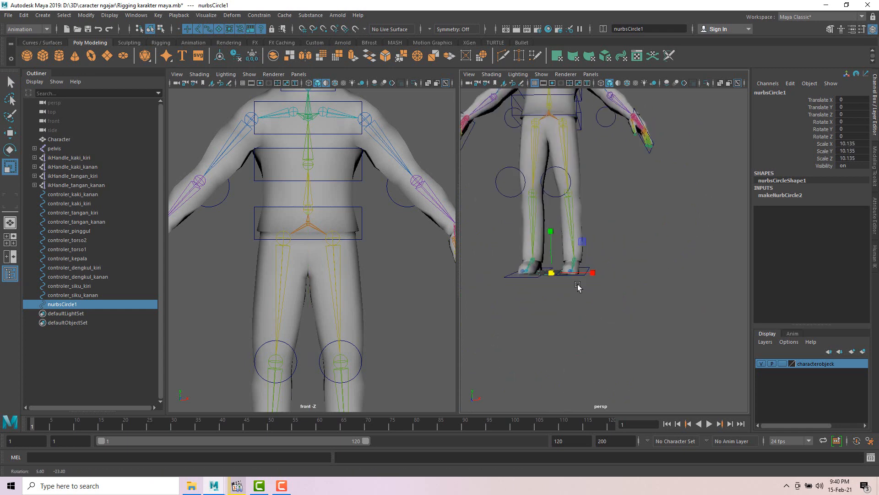
# Move the new circle up above the left shoulder, to about X 17.2, Y 153.7
pyautogui.scroll(-3, 597, 312)
pyautogui.press('w')
pyautogui.moveTo(604, 269); pyautogui.dragTo(621, 113)
pyautogui.scroll(8, 591, 177)
pyautogui.scroll(-6, 591, 153)
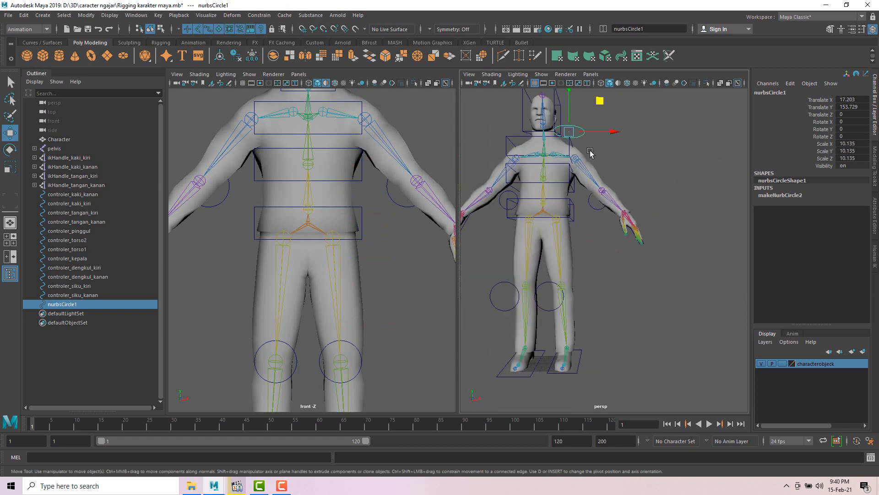
# Rotate the circle above the left shoulder 90 degrees around X so it stands upright facing front
pyautogui.keyDown('alt'); pyautogui.moveTo(590, 153); pyautogui.dragTo(590, 198, button='middle'); pyautogui.keyUp('alt')
pyautogui.keyDown('alt'); pyautogui.moveTo(589, 198); pyautogui.dragTo(545, 207); pyautogui.keyUp('alt')
pyautogui.scroll(4, 571, 168)
pyautogui.keyDown('alt'); pyautogui.moveTo(571, 168); pyautogui.dragTo(577, 188, button='middle'); pyautogui.keyUp('alt')
pyautogui.keyDown('alt'); pyautogui.moveTo(577, 188); pyautogui.dragTo(576, 182); pyautogui.keyUp('alt')
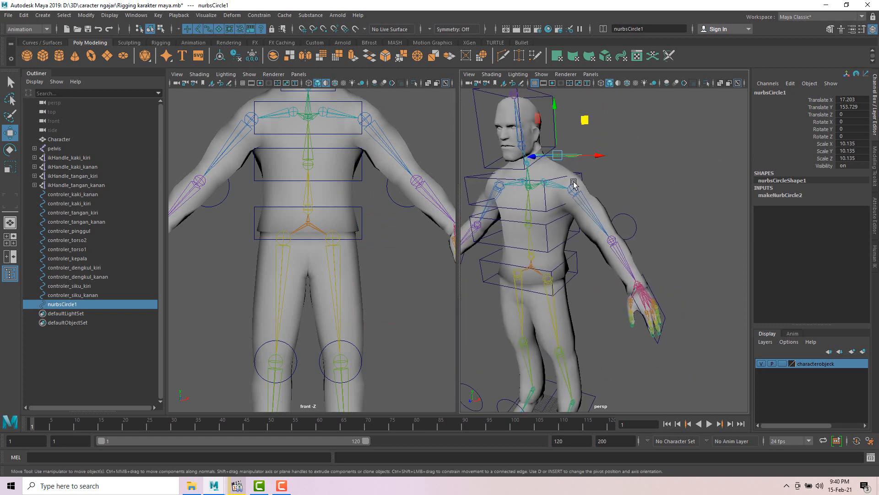
pyautogui.keyDown('alt'); pyautogui.moveTo(575, 177); pyautogui.dragTo(585, 187, button='middle'); pyautogui.keyUp('alt')
pyautogui.press('e')
pyautogui.moveTo(552, 136); pyautogui.dragTo(540, 192)
pyautogui.doubleClick(851, 120)
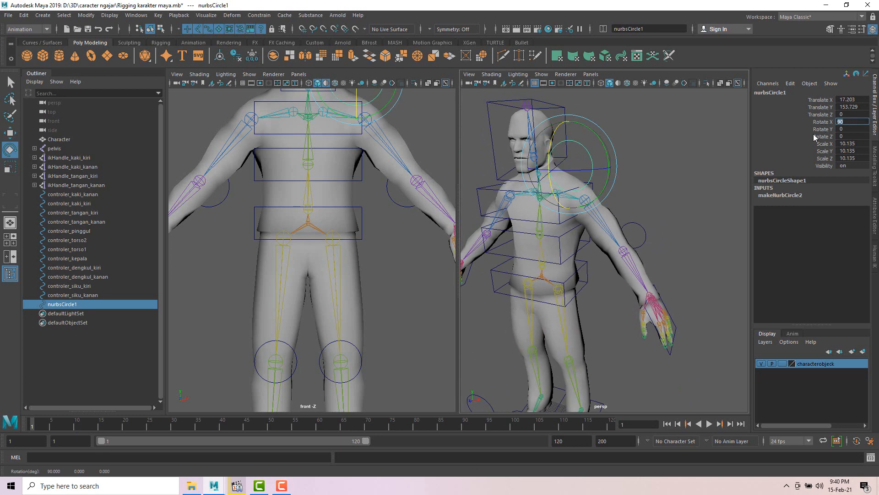
pyautogui.keyDown('alt'); pyautogui.moveTo(604, 177); pyautogui.dragTo(617, 146); pyautogui.keyUp('alt')
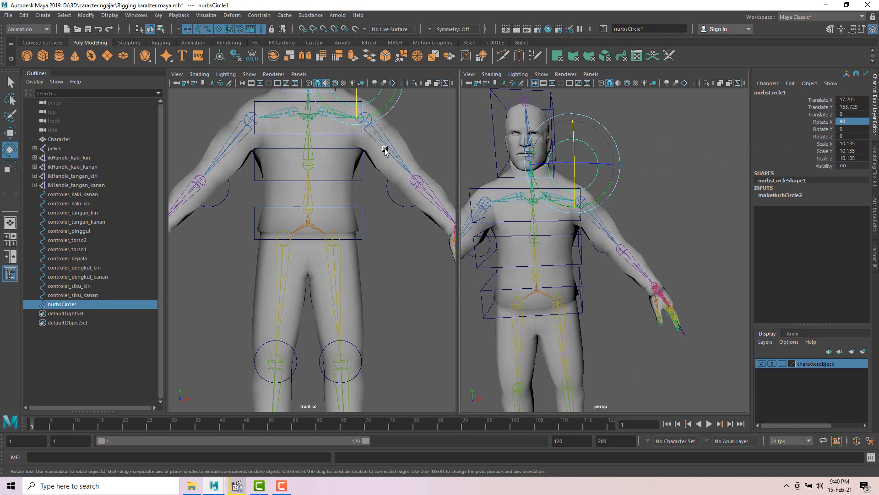
# Move the circle closer to the left shoulder, to about X 13, Y 149.9, and shrink it to a scale of about 7.3 (7.6 in Y)
pyautogui.keyDown('alt'); pyautogui.moveTo(382, 131); pyautogui.dragTo(376, 216, button='middle'); pyautogui.keyUp('alt')
pyautogui.scroll(-2, 349, 166)
pyautogui.scroll(5, 350, 166)
pyautogui.keyDown('alt'); pyautogui.moveTo(351, 167); pyautogui.dragTo(346, 217, button='middle'); pyautogui.keyUp('alt')
pyautogui.press('w')
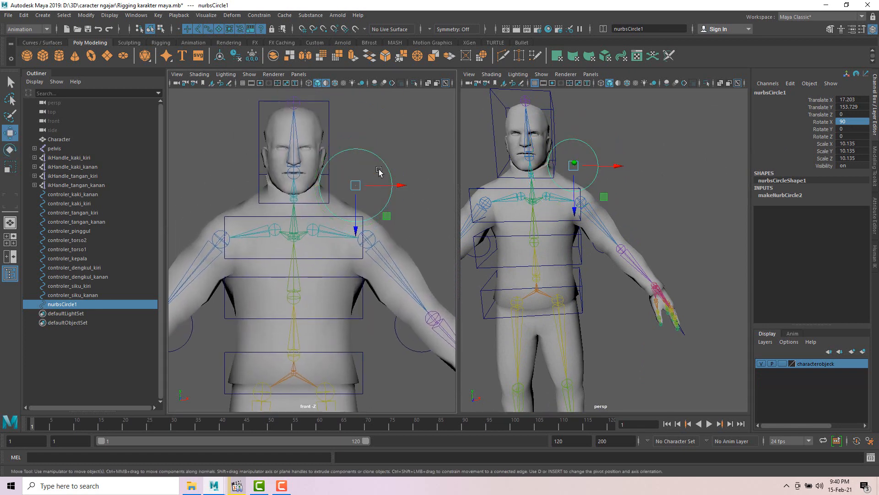
pyautogui.moveTo(386, 216); pyautogui.dragTo(335, 190)
pyautogui.press('r')
pyautogui.moveTo(373, 228); pyautogui.dragTo(373, 229)
# Move the circle backward to about Z -6.58, in line with the left shoulder joint kiri_bahu
pyautogui.press('w')
pyautogui.keyDown('alt'); pyautogui.moveTo(661, 183); pyautogui.dragTo(559, 179); pyautogui.keyUp('alt')
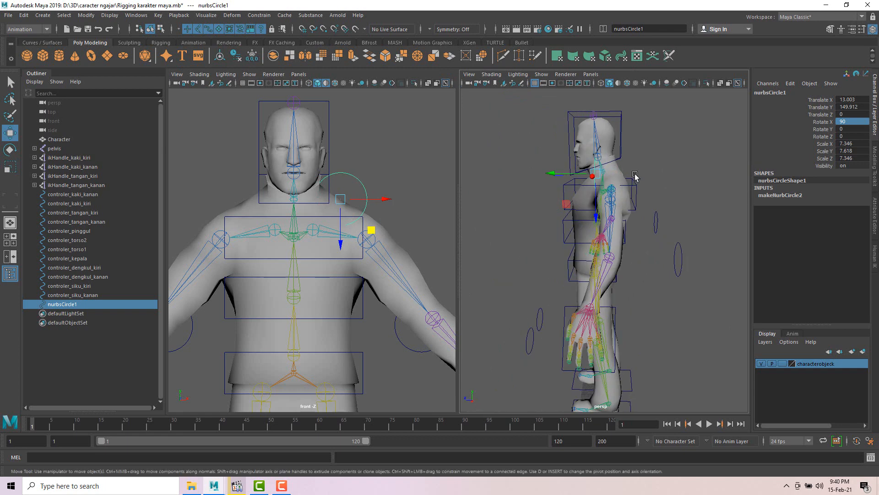
pyautogui.scroll(3, 639, 169)
pyautogui.keyDown('alt'); pyautogui.moveTo(640, 147); pyautogui.dragTo(628, 179, button='middle'); pyautogui.keyUp('alt')
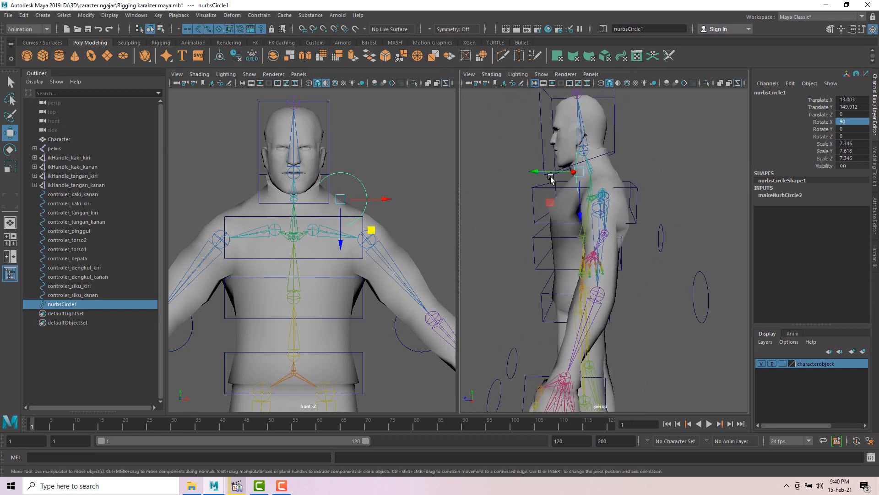
pyautogui.moveTo(555, 173); pyautogui.dragTo(574, 174)
pyautogui.moveTo(632, 193)
pyautogui.keyDown('alt'); pyautogui.mouseDown()
pyautogui.moveTo(642, 196)
pyautogui.moveTo(650, 249)
pyautogui.moveTo(641, 194)
pyautogui.mouseUp(); pyautogui.keyUp('alt')
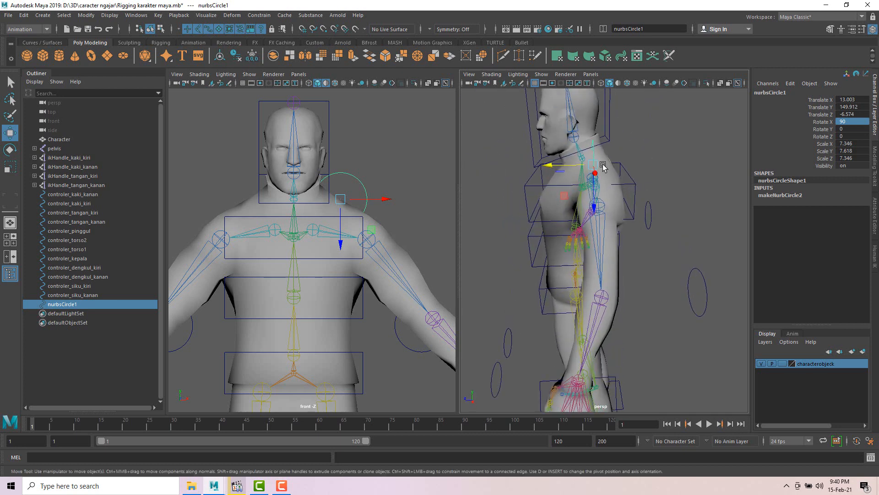
pyautogui.scroll(4, 626, 174)
pyautogui.keyDown('alt'); pyautogui.moveTo(627, 175); pyautogui.dragTo(626, 186, button='middle'); pyautogui.keyUp('alt')
pyautogui.keyDown('alt'); pyautogui.moveTo(626, 187); pyautogui.dragTo(560, 204); pyautogui.keyUp('alt')
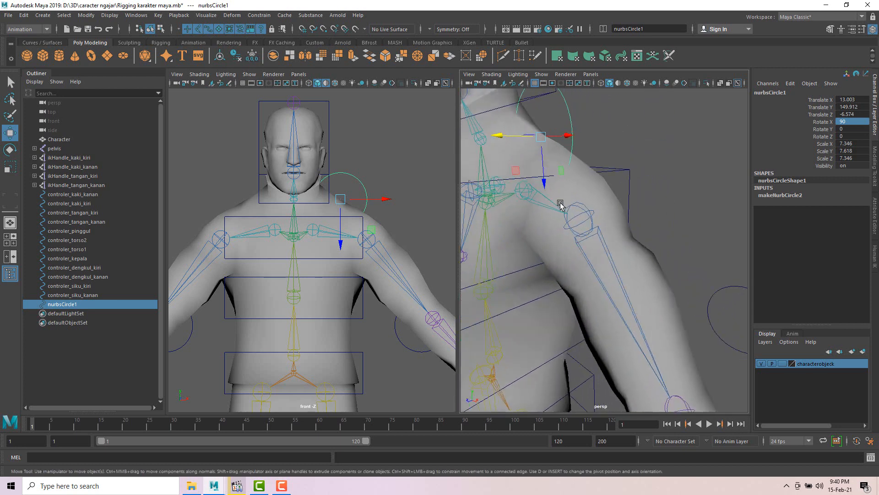
pyautogui.click(542, 197)
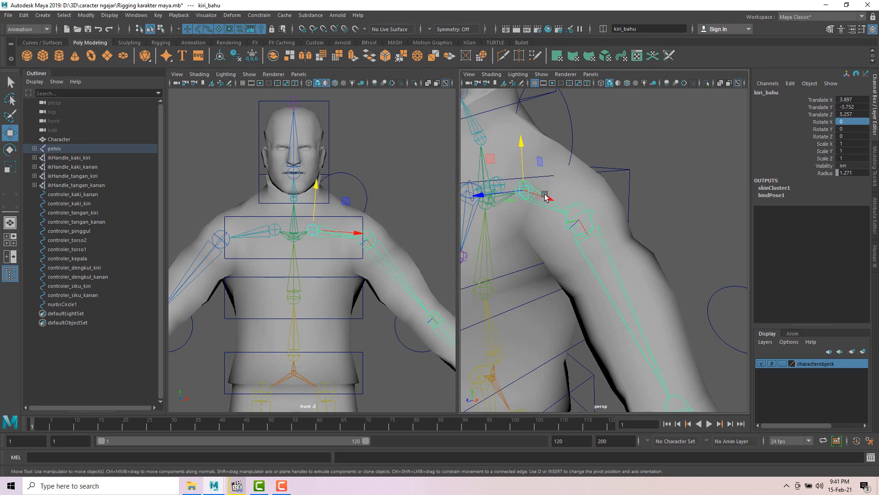
pyautogui.click(569, 138)
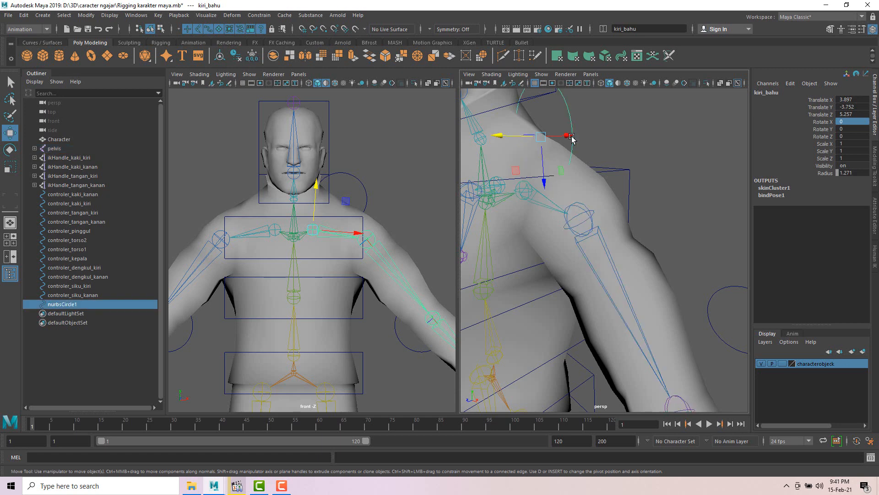
pyautogui.keyDown('alt'); pyautogui.moveTo(569, 138); pyautogui.dragTo(547, 139); pyautogui.keyUp('alt')
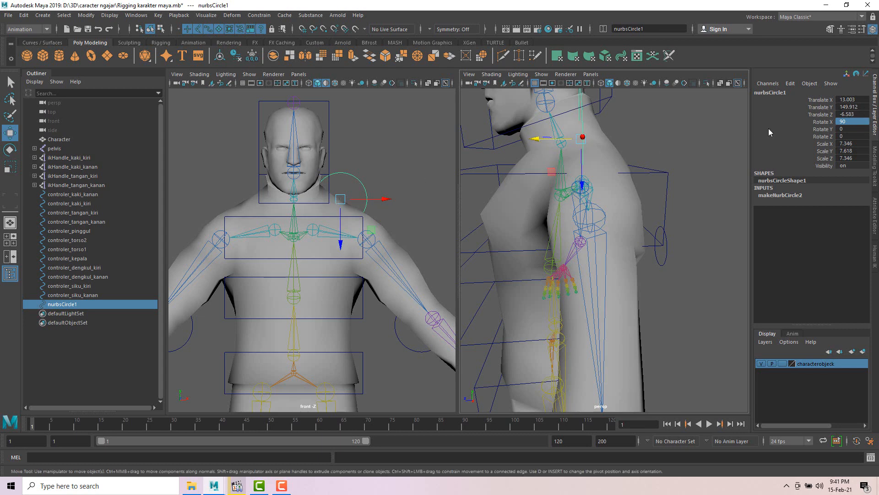
pyautogui.click(847, 99)
pyautogui.write('13')
pyautogui.press('Return')
pyautogui.moveTo(642, 206); pyautogui.dragTo(669, 206, button='middle')
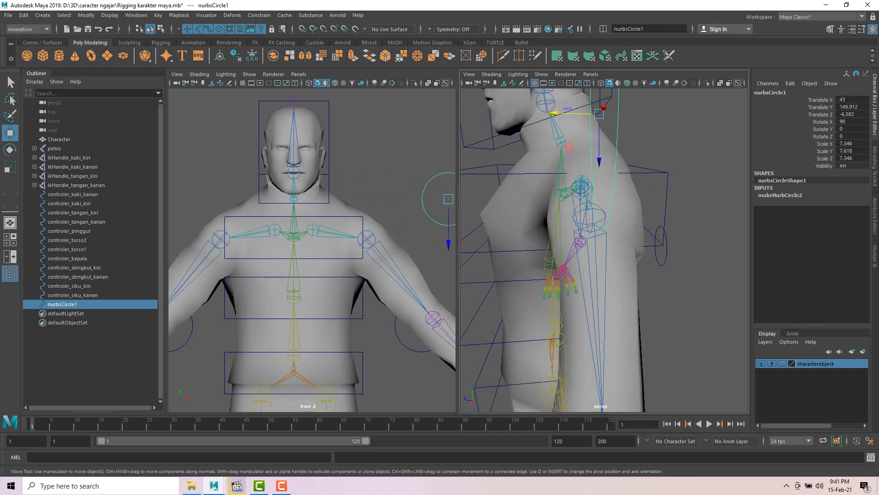
pyautogui.click(848, 100)
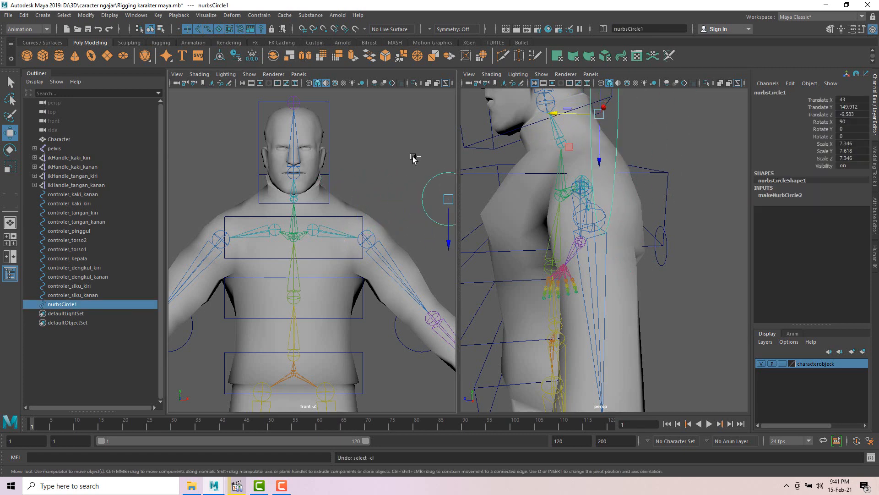
pyautogui.hotkey('ctrl', 'z')
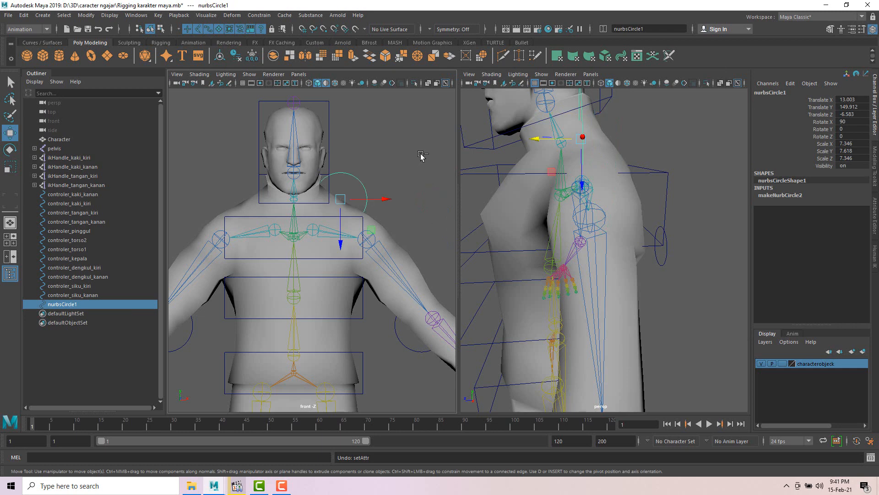
# Set the left shoulder circle's Translate X to 13 and deselect it
pyautogui.click(851, 100)
pyautogui.press('Return')
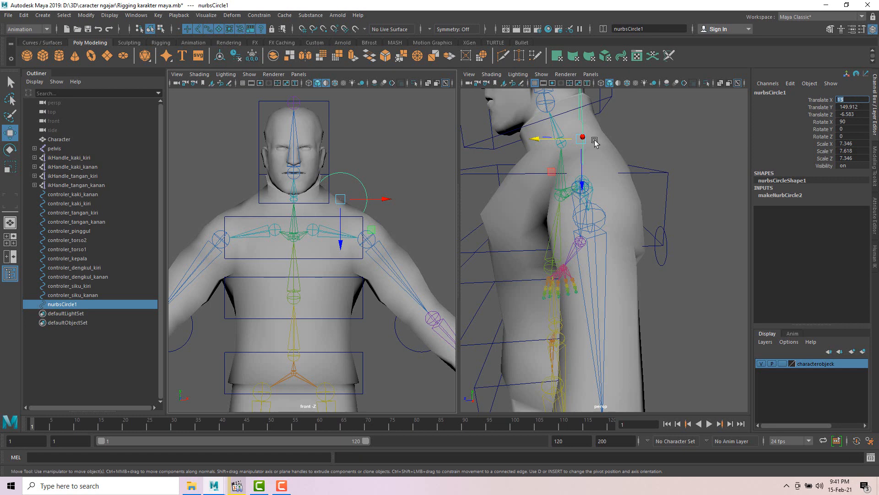
pyautogui.click(384, 187)
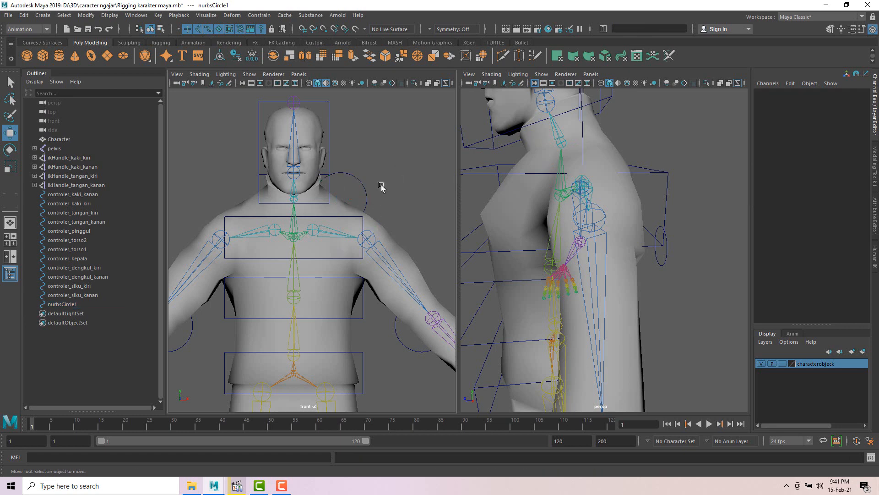
# Clone the left shoulder circle across to the right shoulder and set the copy's Translate X to -13
pyautogui.click(364, 185)
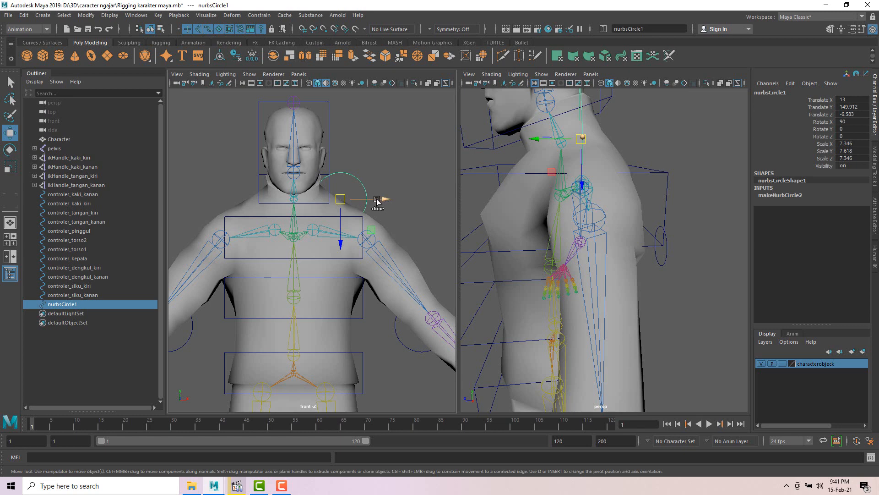
pyautogui.moveTo(379, 199)
pyautogui.keyDown('shift'); pyautogui.mouseDown()
pyautogui.moveTo(265, 204)
pyautogui.moveTo(275, 205)
pyautogui.mouseUp(); pyautogui.keyUp('shift')
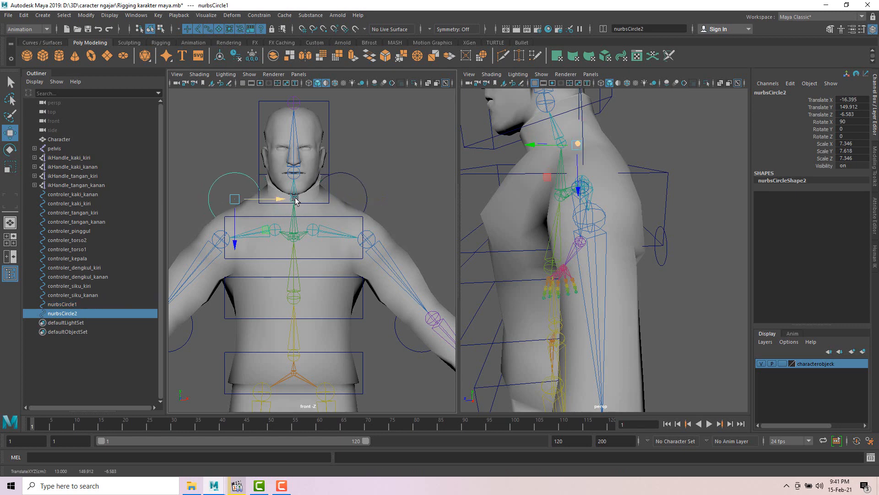
pyautogui.click(360, 181)
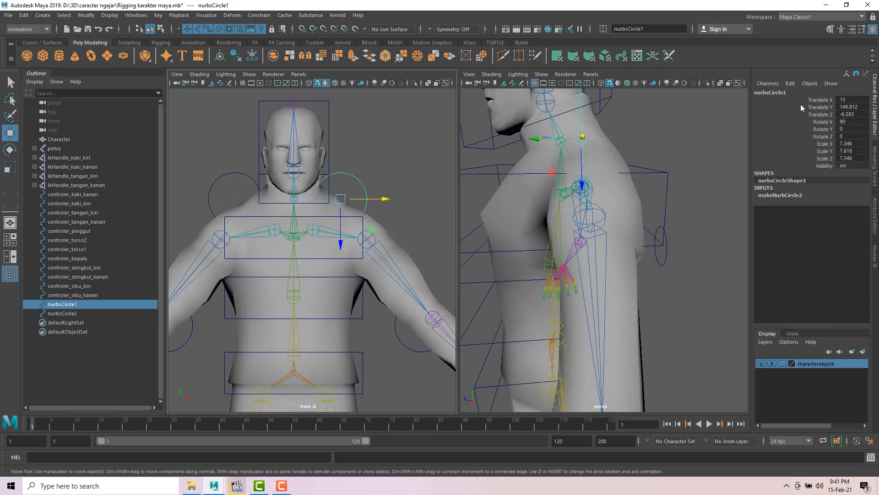
pyautogui.click(229, 177)
pyautogui.click(228, 177)
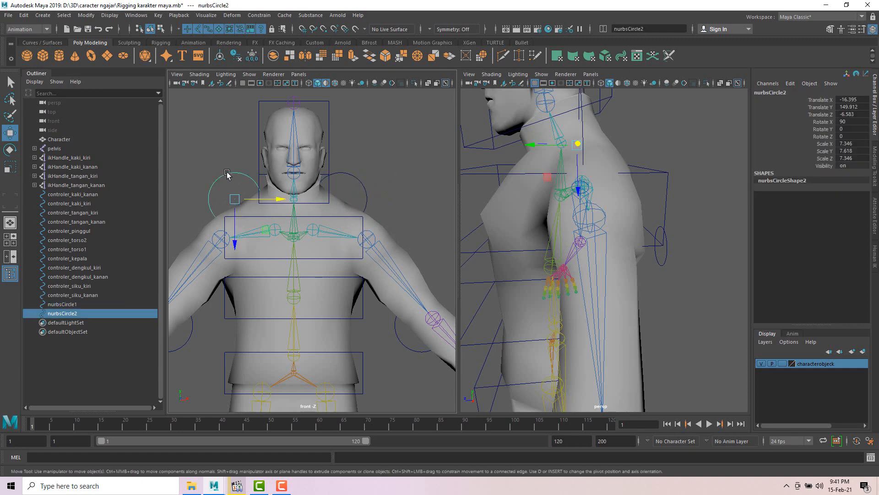
pyautogui.doubleClick(845, 98)
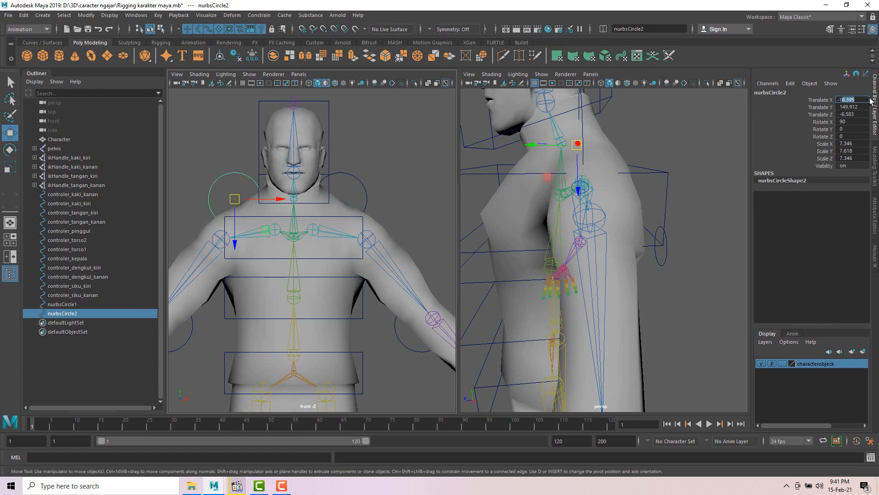
pyautogui.press('Return')
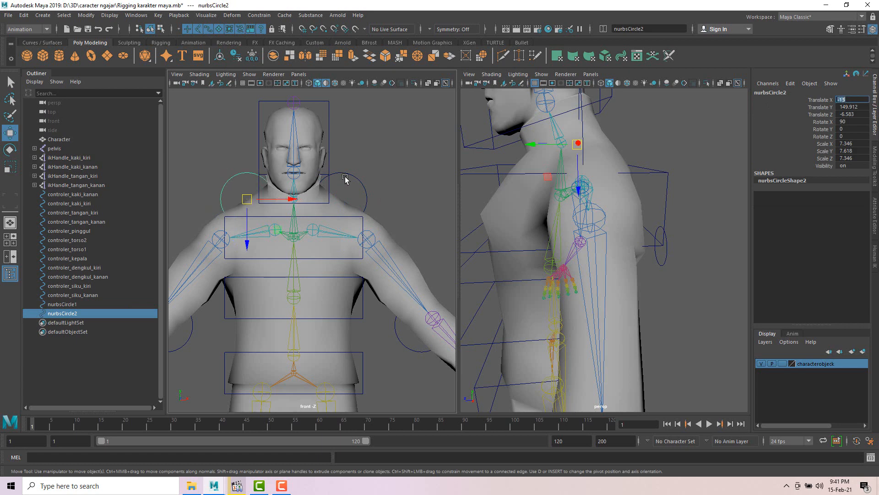
# Compare the transform values of the left and right shoulder circles
pyautogui.click(369, 164)
pyautogui.click(360, 181)
pyautogui.keyDown('alt'); pyautogui.moveTo(373, 169); pyautogui.dragTo(383, 165, button='middle'); pyautogui.keyUp('alt')
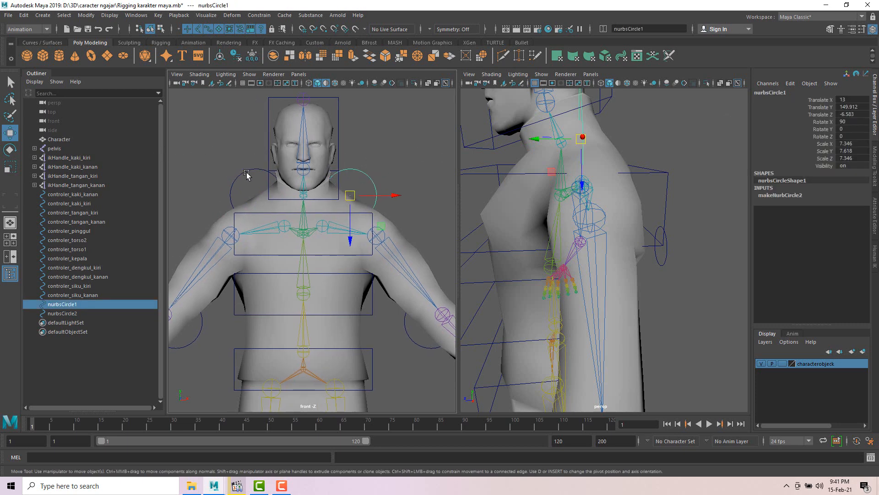
pyautogui.click(247, 174)
pyautogui.click(364, 174)
pyautogui.click(353, 164)
pyautogui.click(242, 178)
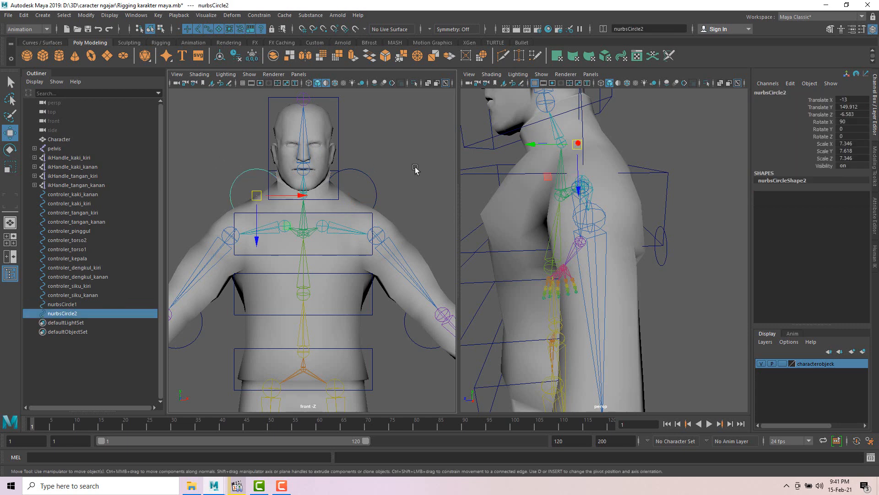
# Hide the characterobjeck display layer and select the left shoulder circle
pyautogui.click(760, 363)
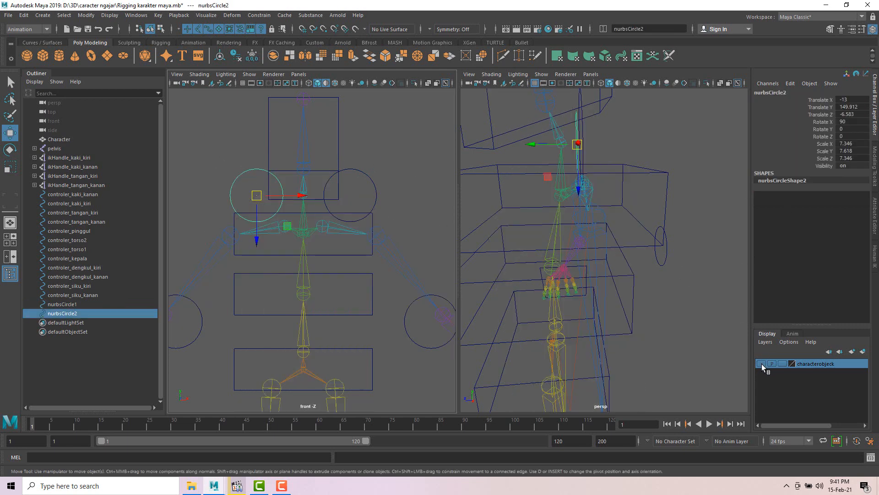
pyautogui.click(372, 183)
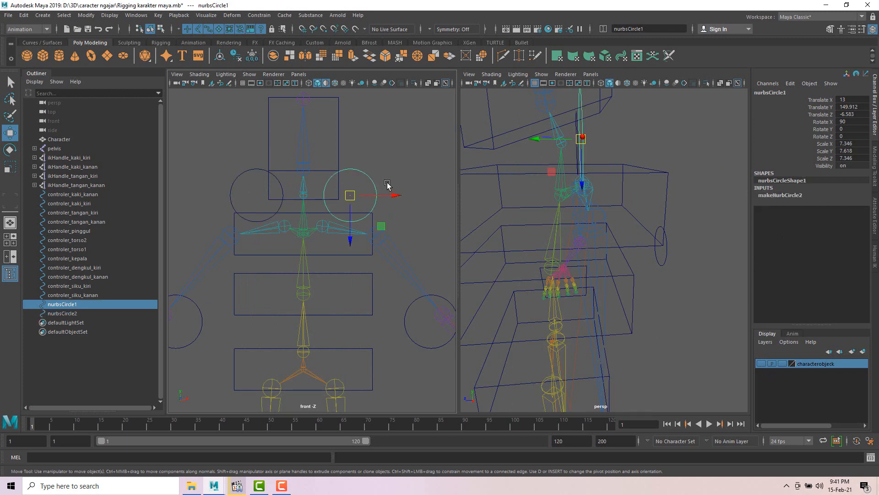
pyautogui.keyDown('alt'); pyautogui.moveTo(386, 186); pyautogui.dragTo(388, 169, button='middle'); pyautogui.keyUp('alt')
pyautogui.click(378, 162)
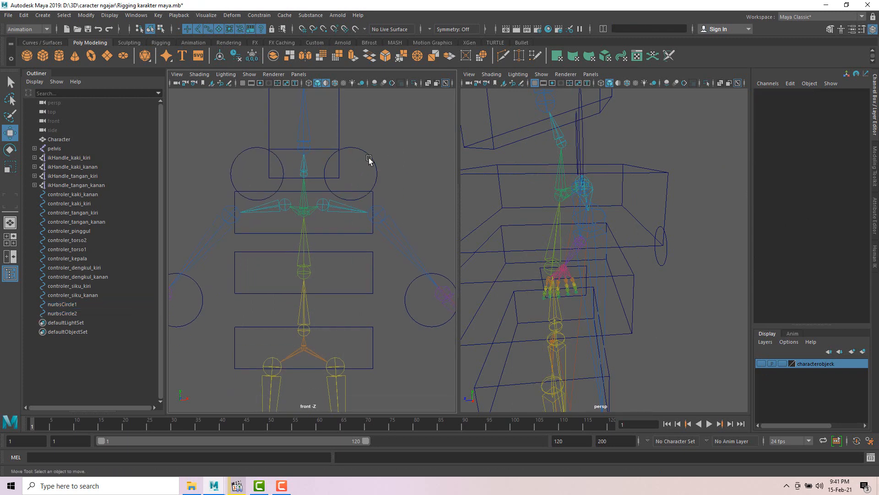
pyautogui.click(371, 156)
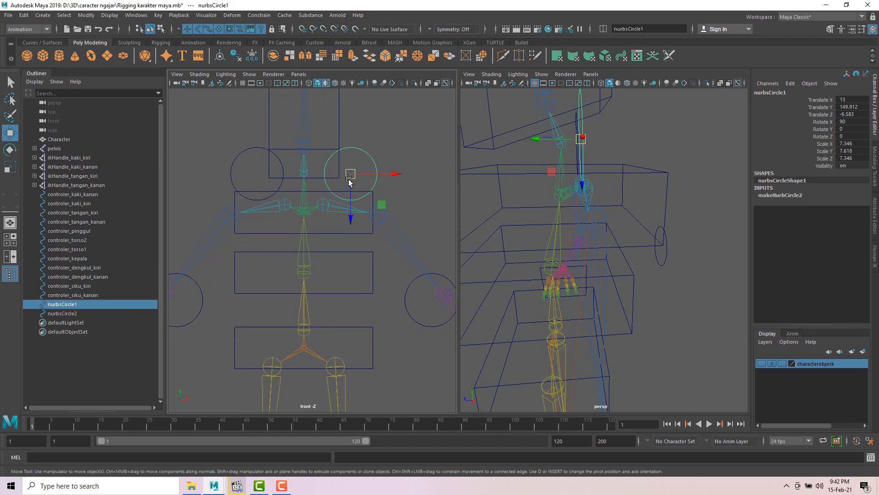
pyautogui.click(370, 155)
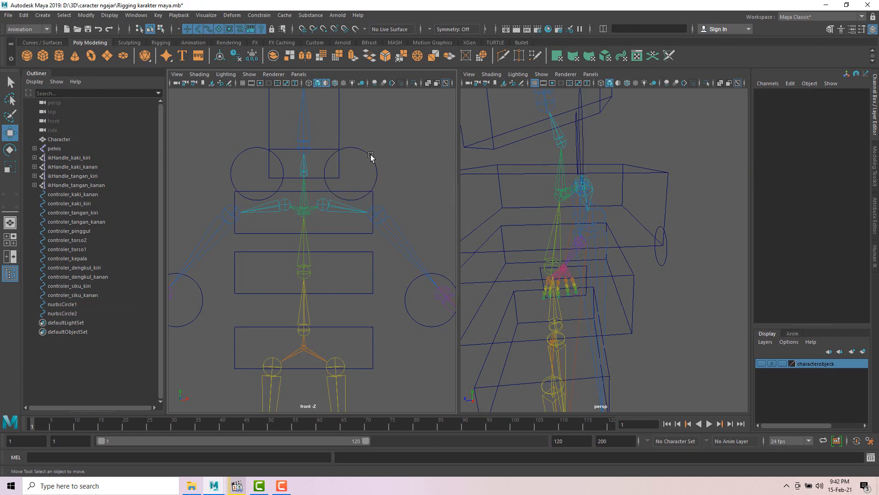
pyautogui.click(370, 156)
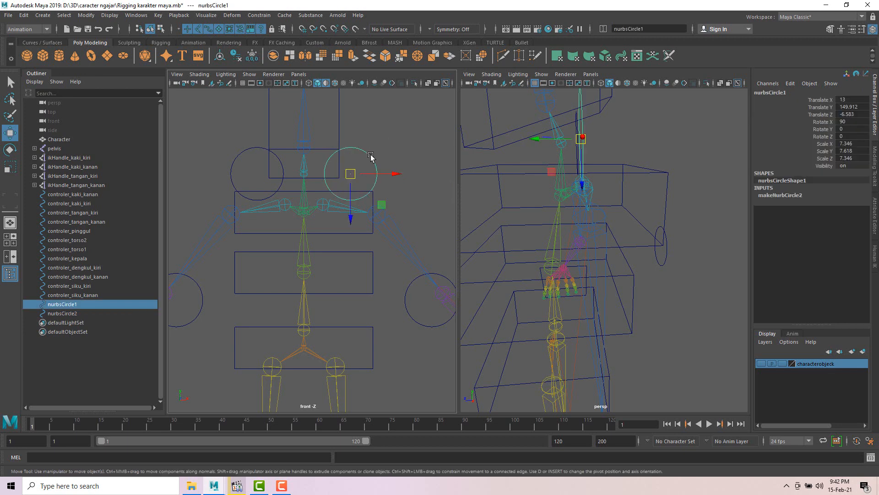
# Move the left shoulder circle's pivot onto the kiri_bahu joint with point snapping, leaving the circle itself in place
pyautogui.click(321, 205)
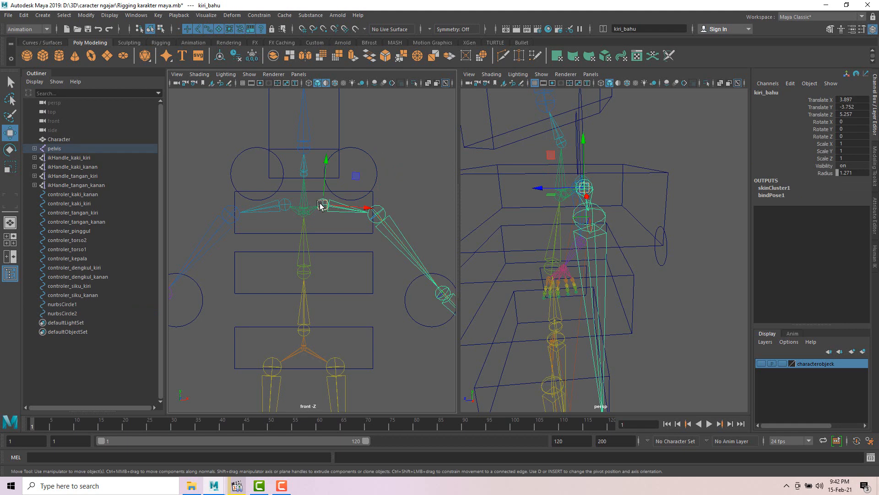
pyautogui.click(353, 190)
pyautogui.click(322, 205)
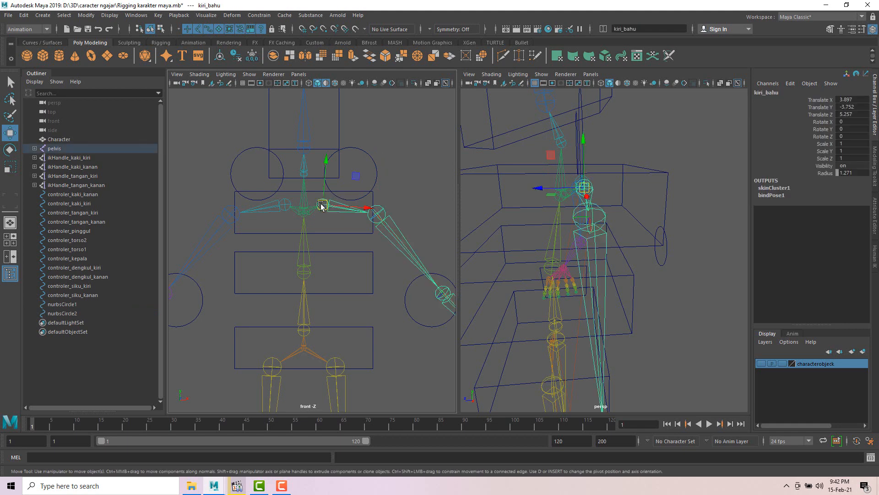
pyautogui.click(370, 156)
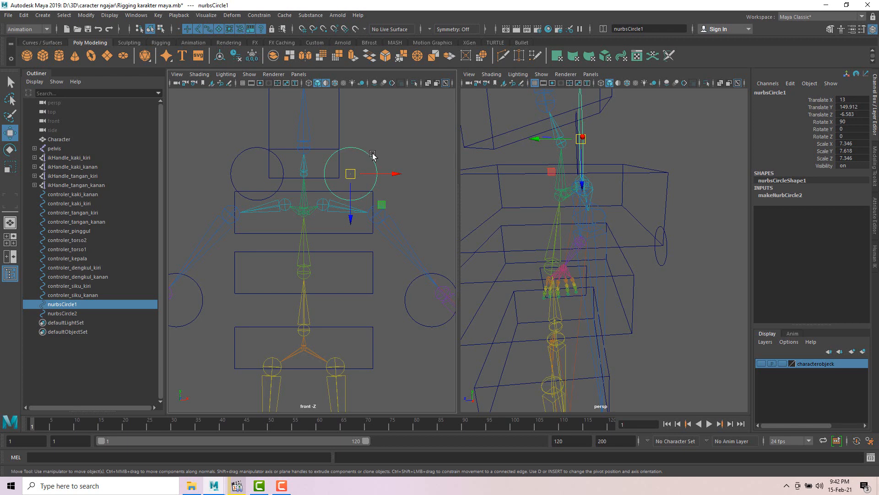
pyautogui.press('d')
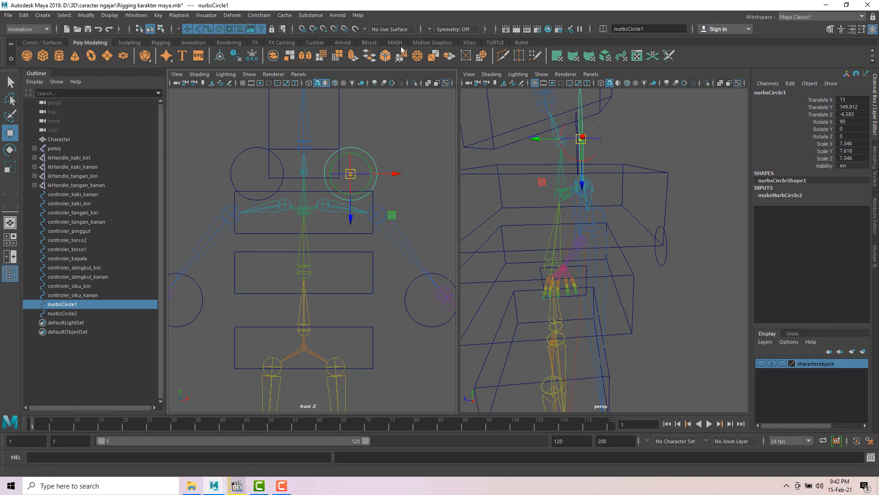
pyautogui.click(324, 29)
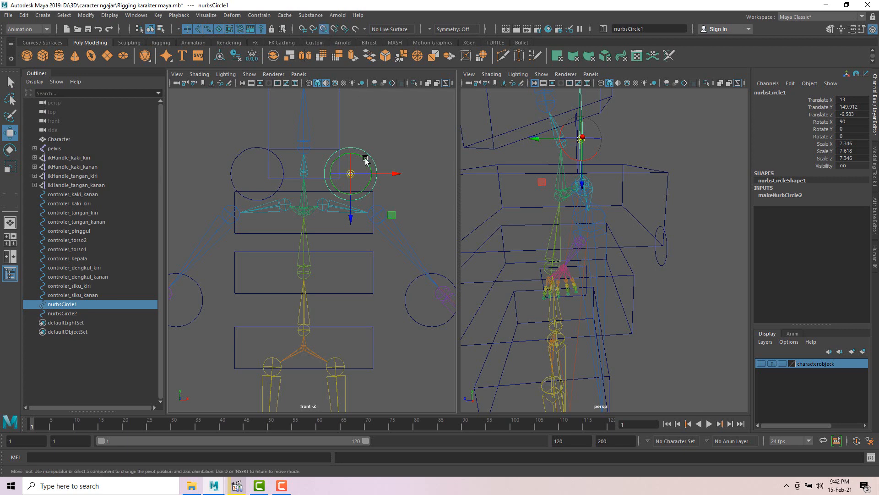
pyautogui.moveTo(351, 176); pyautogui.dragTo(323, 209)
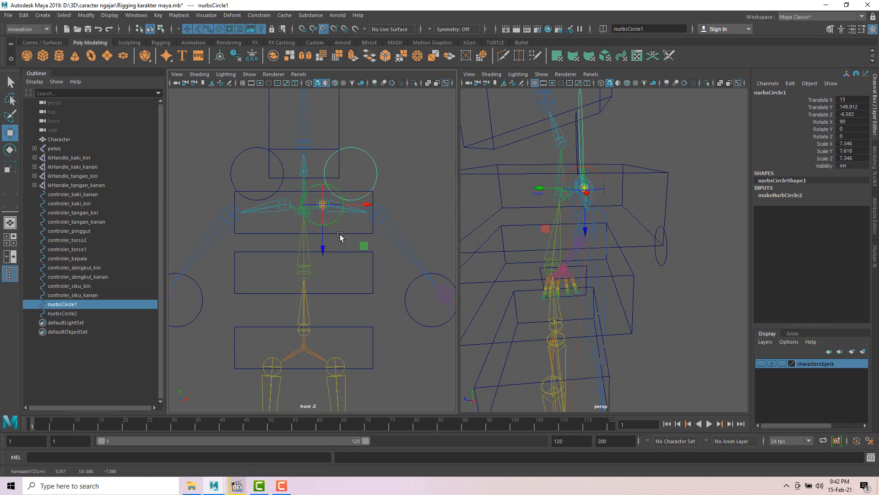
pyautogui.click(389, 163)
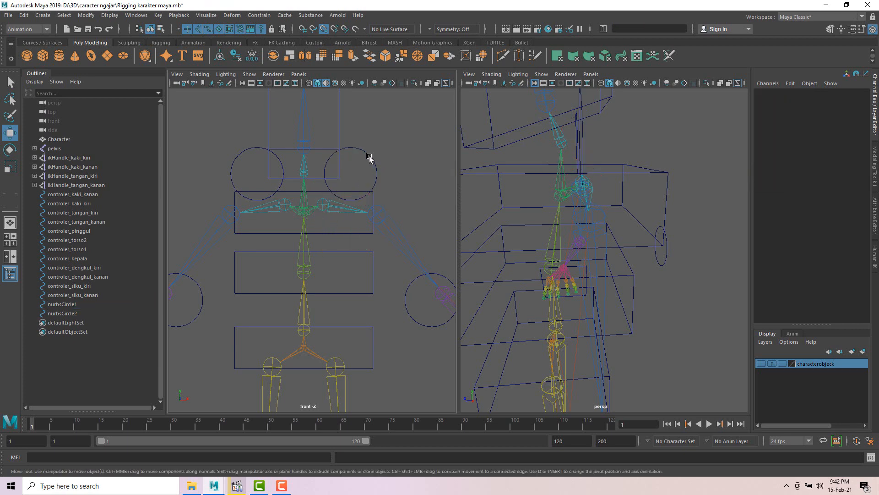
pyautogui.click(372, 160)
pyautogui.click(377, 164)
pyautogui.click(368, 154)
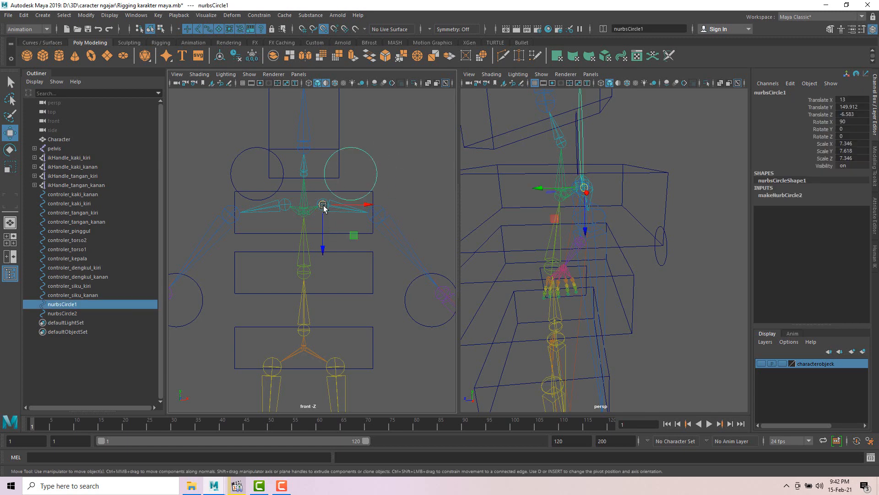
# Snap the right shoulder circle's pivot onto the right shoulder joint and turn point snapping off
pyautogui.click(239, 158)
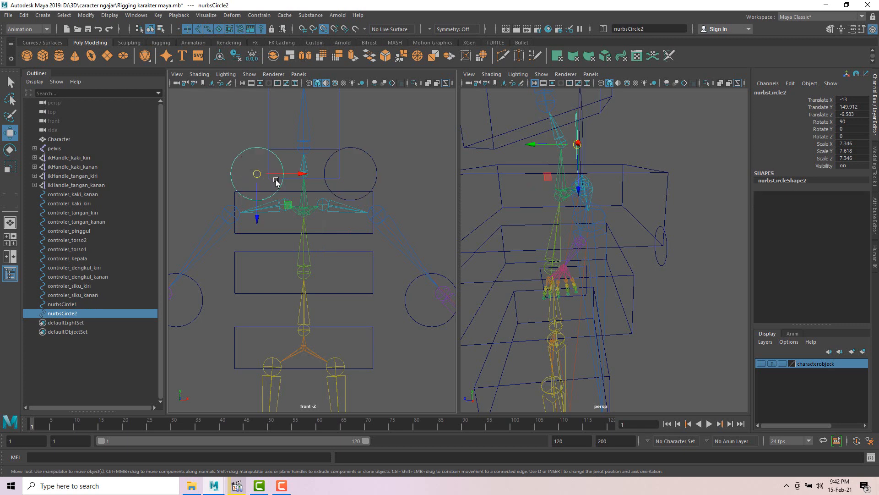
pyautogui.press('d')
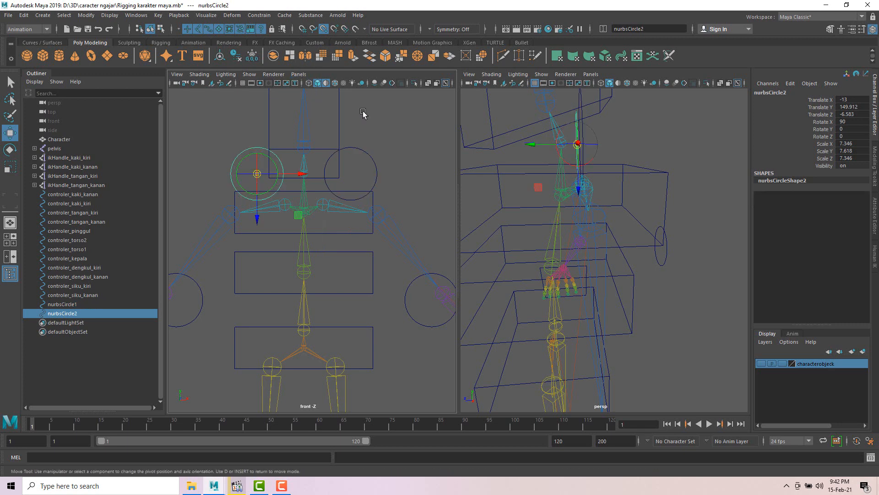
pyautogui.click(324, 29)
pyautogui.moveTo(256, 174); pyautogui.dragTo(285, 207)
pyautogui.press('d')
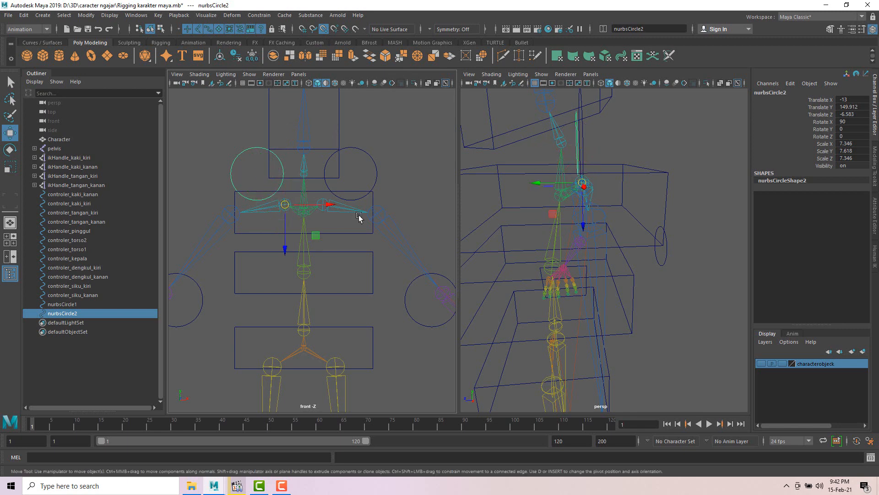
pyautogui.click(323, 29)
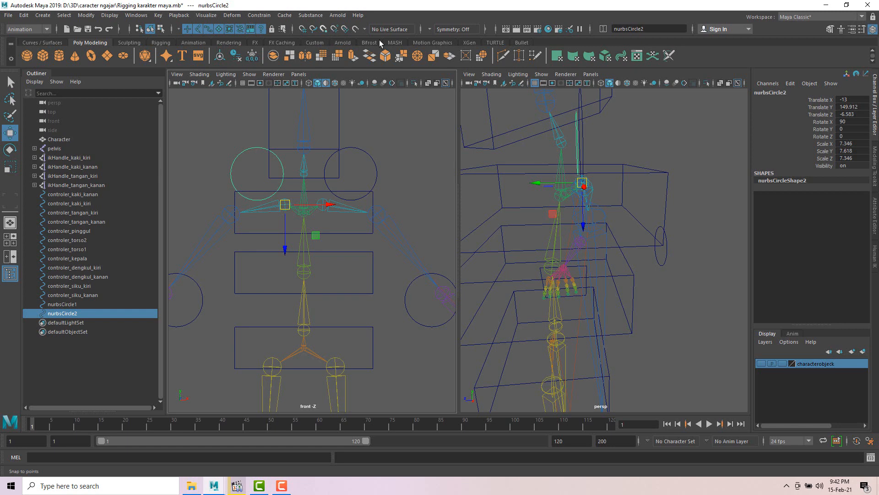
# Examine the pivot placement of both shoulder circles from several angles in the perspective view
pyautogui.click(367, 152)
pyautogui.click(366, 152)
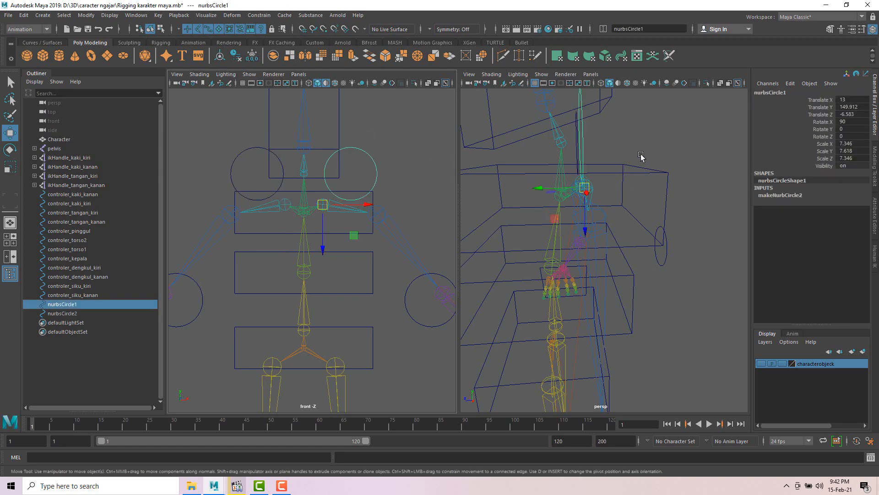
pyautogui.keyDown('alt'); pyautogui.moveTo(640, 157); pyautogui.dragTo(724, 137); pyautogui.keyUp('alt')
pyautogui.click(544, 198)
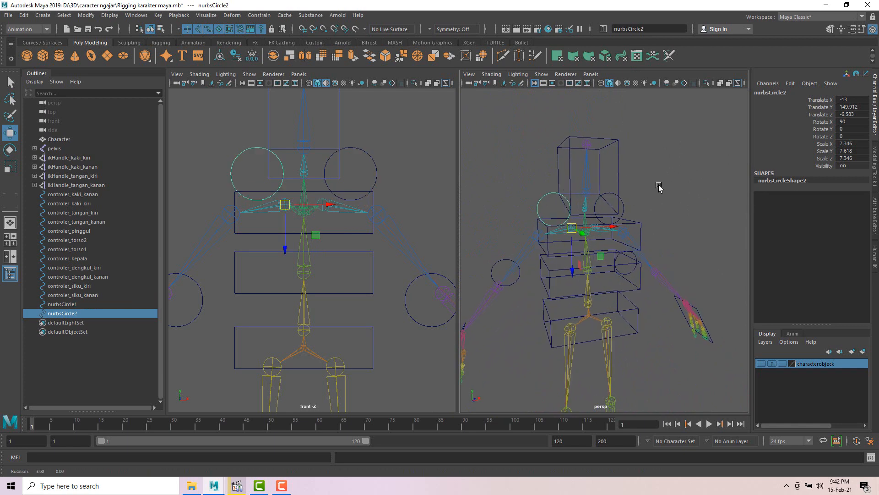
pyautogui.keyDown('alt'); pyautogui.moveTo(658, 187); pyautogui.dragTo(628, 201); pyautogui.keyUp('alt')
pyautogui.click(624, 205)
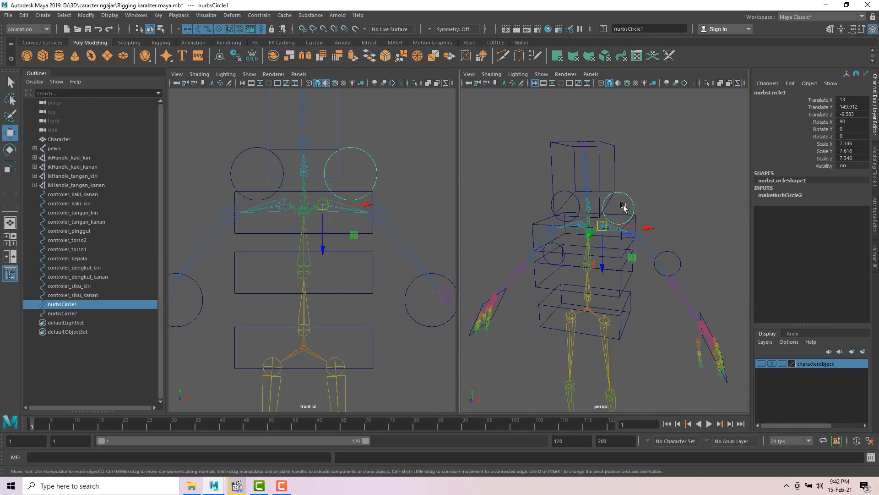
pyautogui.scroll(3, 618, 211)
pyautogui.click(500, 168)
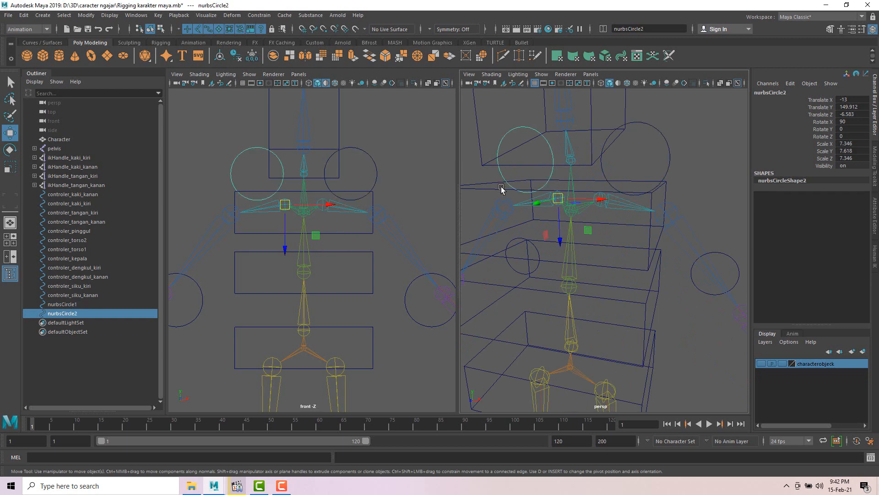
pyautogui.moveTo(504, 190)
pyautogui.keyDown('alt'); pyautogui.mouseDown()
pyautogui.moveTo(558, 196)
pyautogui.moveTo(485, 198)
pyautogui.moveTo(495, 197)
pyautogui.mouseUp(); pyautogui.keyUp('alt')
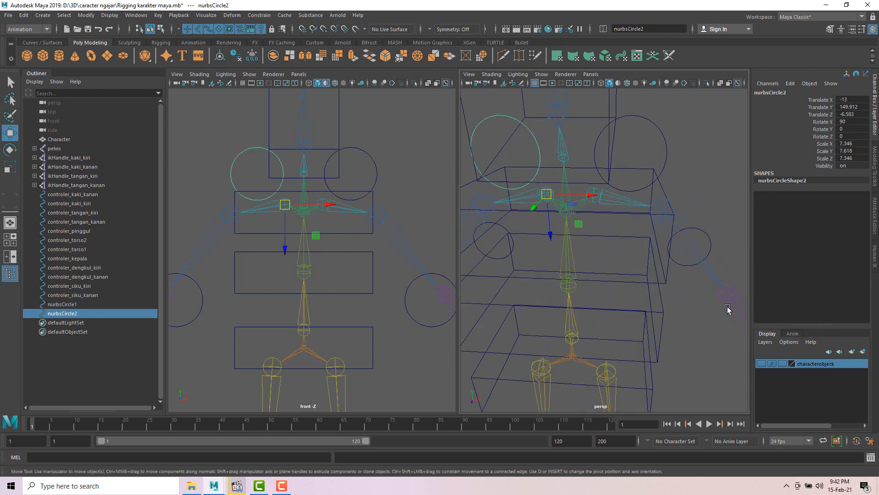
pyautogui.keyDown('alt'); pyautogui.moveTo(727, 309); pyautogui.dragTo(680, 145); pyautogui.keyUp('alt')
pyautogui.click(693, 136)
pyautogui.click(658, 136)
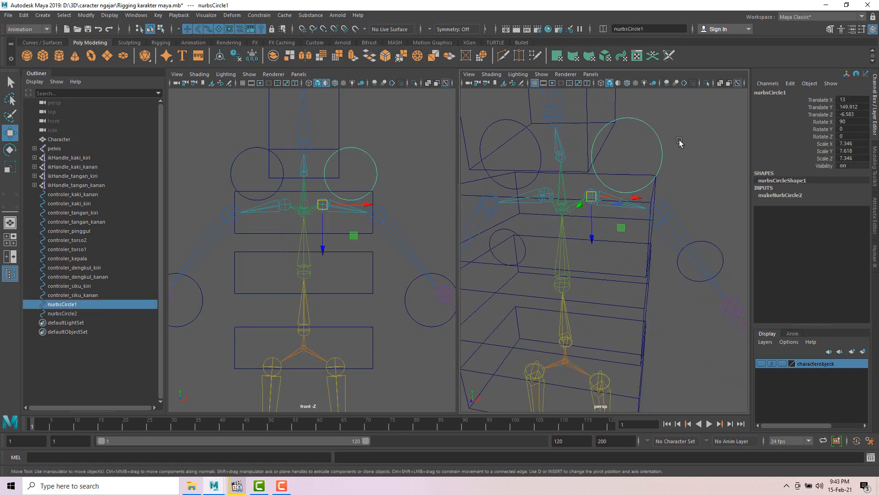
pyautogui.keyDown('alt'); pyautogui.moveTo(679, 140); pyautogui.dragTo(733, 162); pyautogui.keyUp('alt')
pyautogui.click(653, 134)
pyautogui.click(654, 128)
pyautogui.click(658, 128)
pyautogui.click(648, 127)
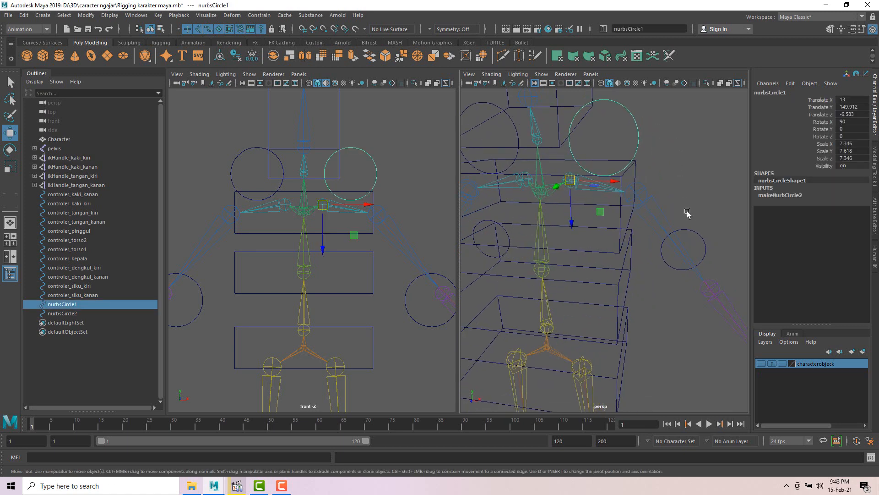
pyautogui.click(644, 130)
pyautogui.click(634, 118)
# Rename the left shoulder circle to controler_bahu_kiri, following the naming of the left elbow controller
pyautogui.click(699, 239)
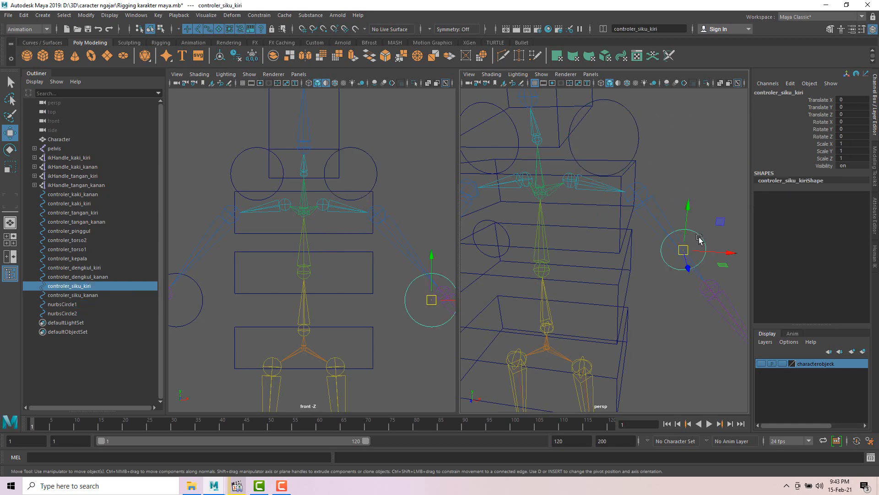
pyautogui.click(634, 120)
pyautogui.doubleClick(777, 93)
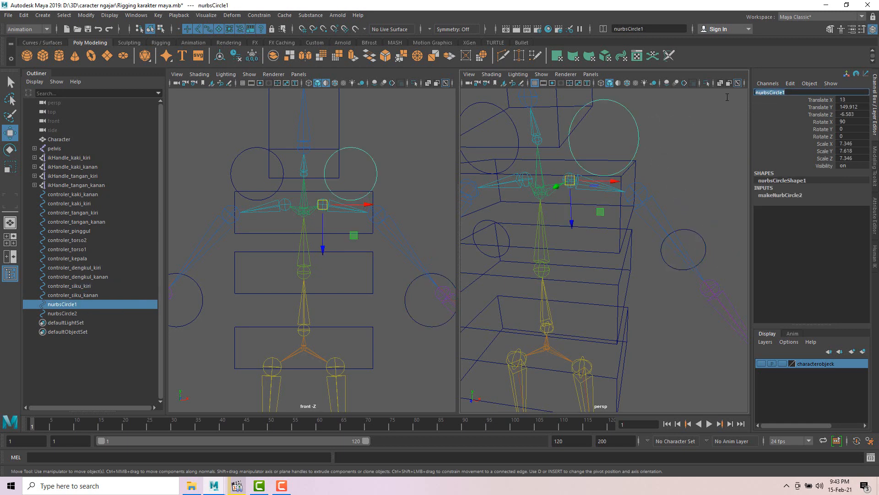
pyautogui.write('controler')
pyautogui.click(686, 231)
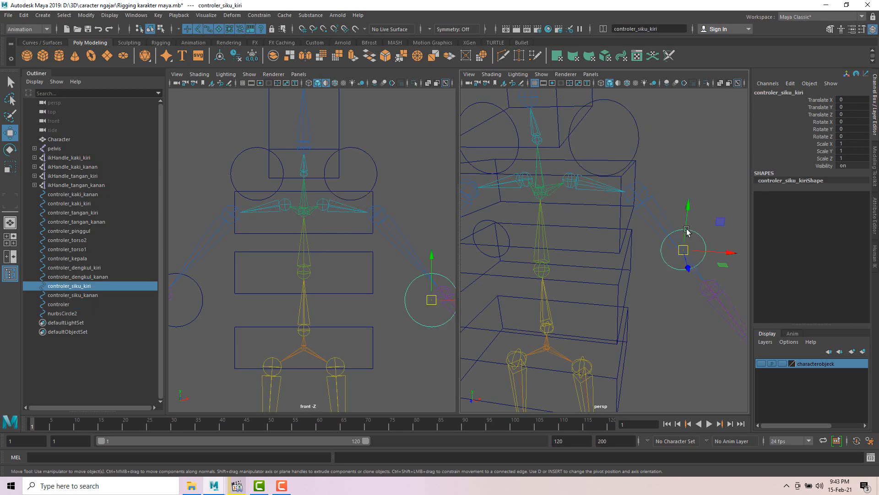
pyautogui.click(637, 129)
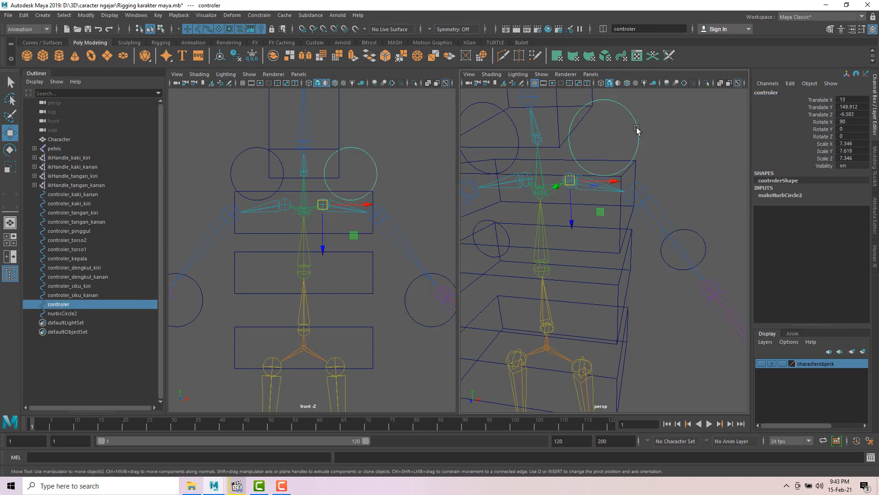
pyautogui.doubleClick(773, 92)
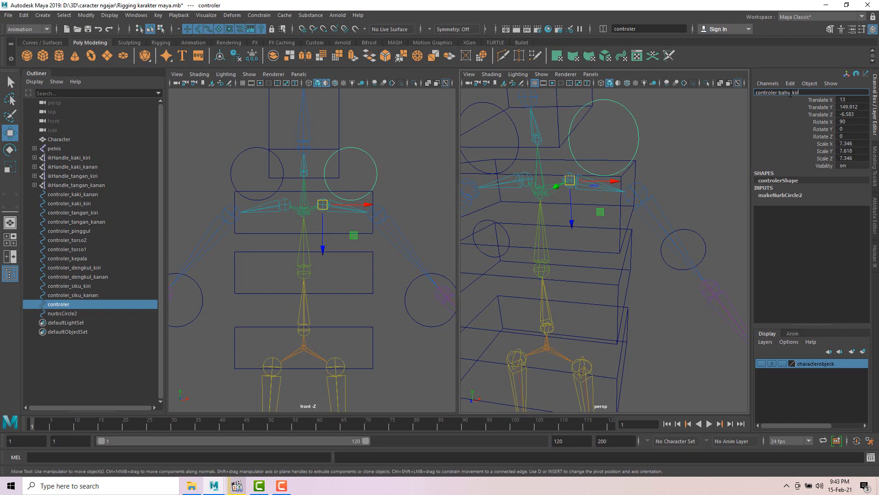
pyautogui.press('Return')
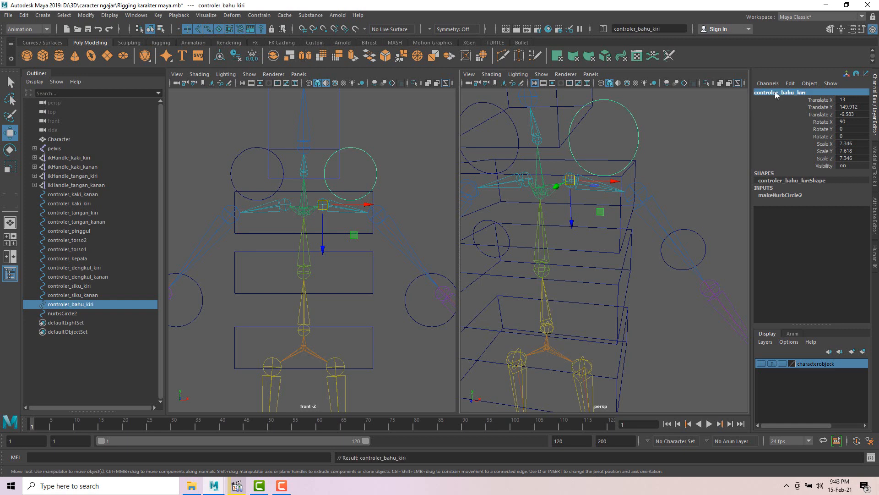
# Rename the right shoulder circle to controler_bahu_kanan
pyautogui.click(242, 147)
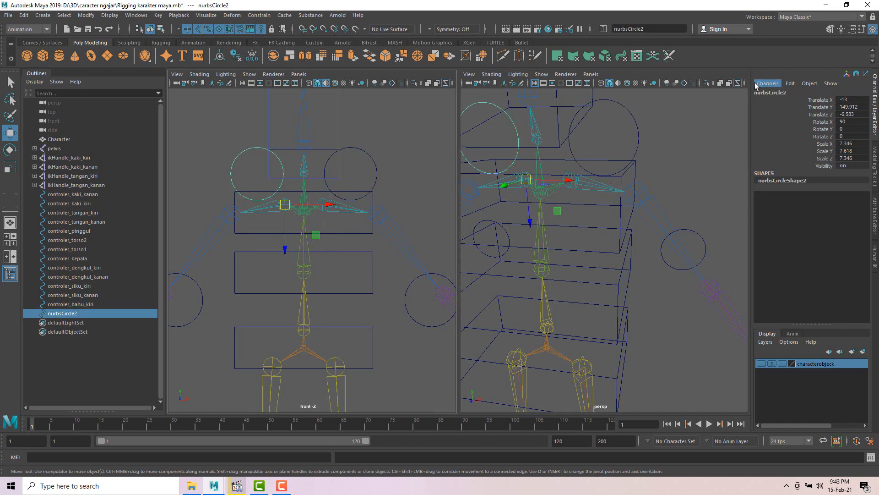
pyautogui.doubleClick(781, 92)
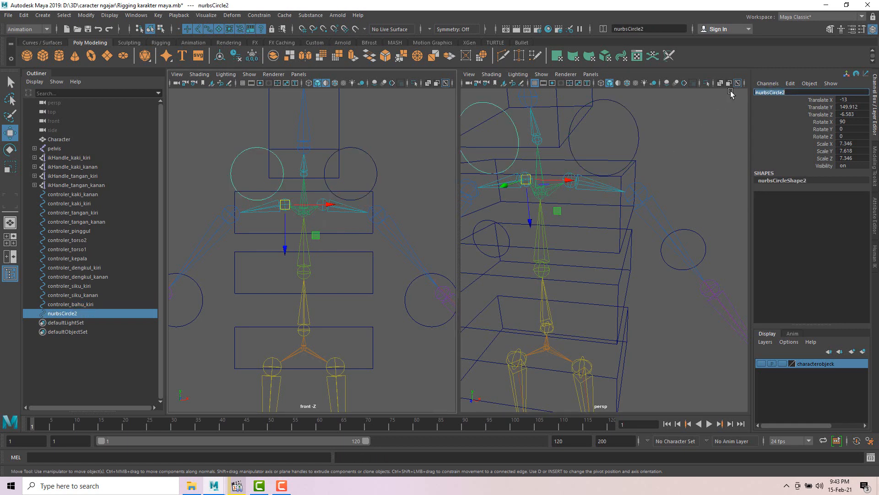
pyautogui.write('controler_bahu_kanan')
pyautogui.press('Return')
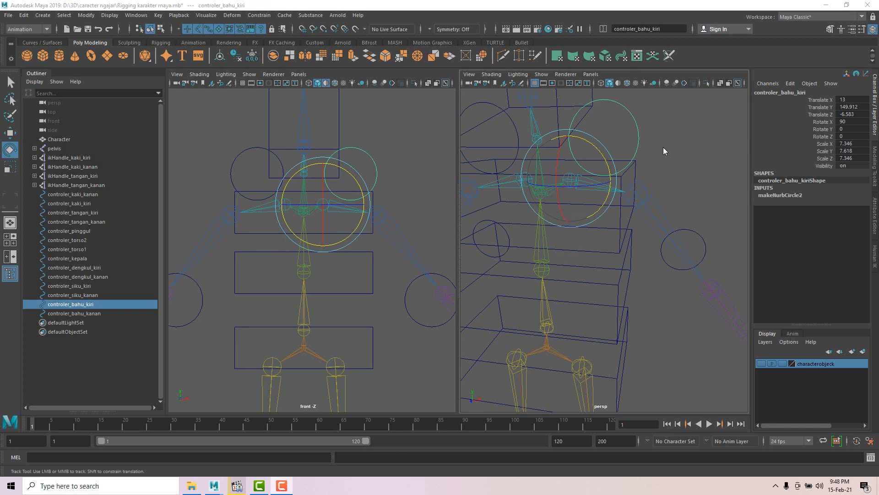
# Freeze the transformations of controler_bahu_kiri
pyautogui.keyDown('alt'); pyautogui.moveTo(663, 150); pyautogui.dragTo(653, 132); pyautogui.keyUp('alt')
pyautogui.click(673, 145)
pyautogui.click(641, 131)
pyautogui.click(652, 132)
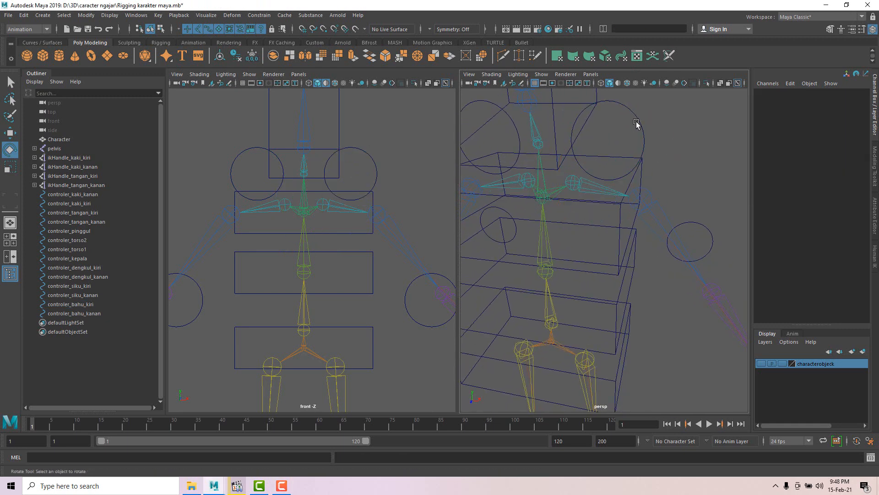
pyautogui.click(639, 122)
pyautogui.press('w')
pyautogui.click(669, 133)
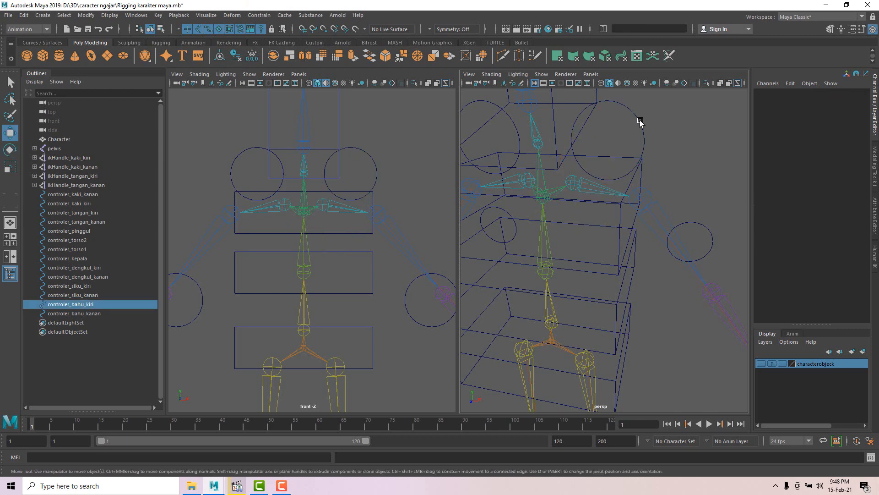
pyautogui.click(640, 124)
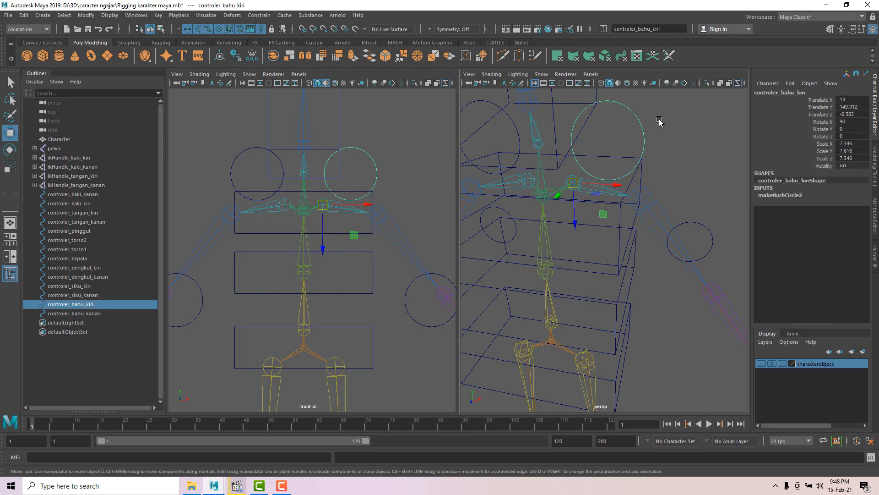
pyautogui.keyDown('alt'); pyautogui.moveTo(687, 120); pyautogui.dragTo(685, 124); pyautogui.keyUp('alt')
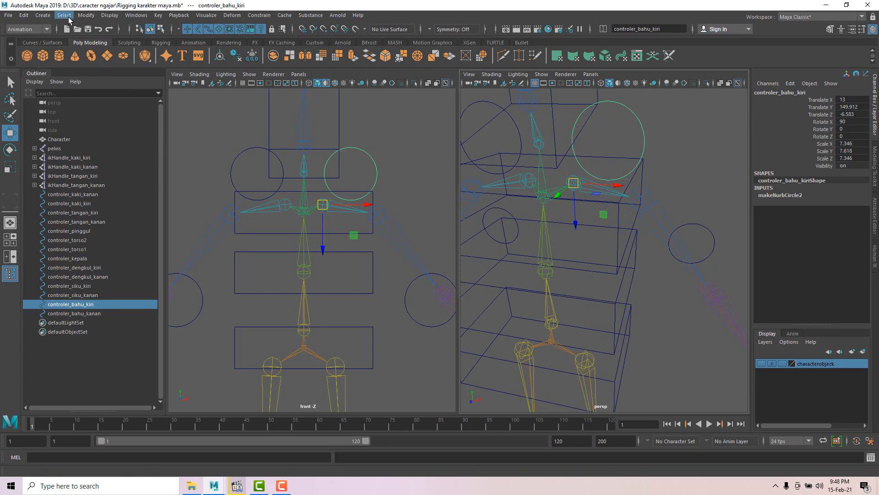
pyautogui.click(87, 15)
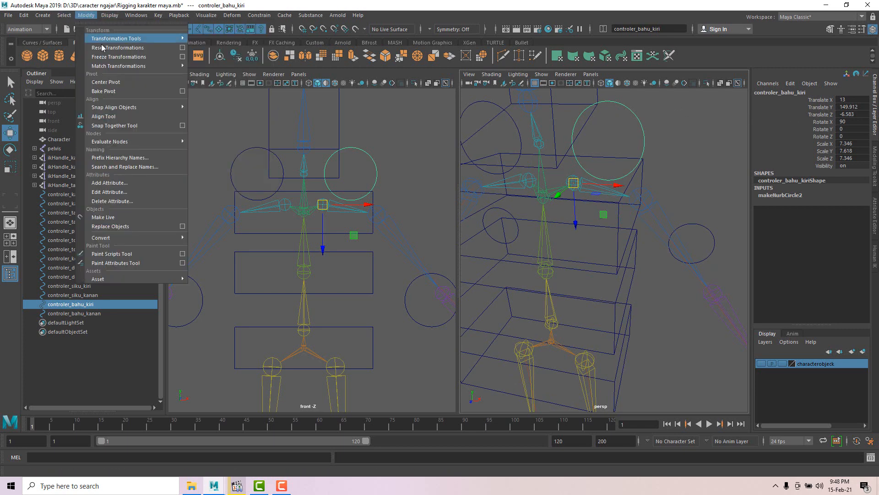
pyautogui.click(107, 56)
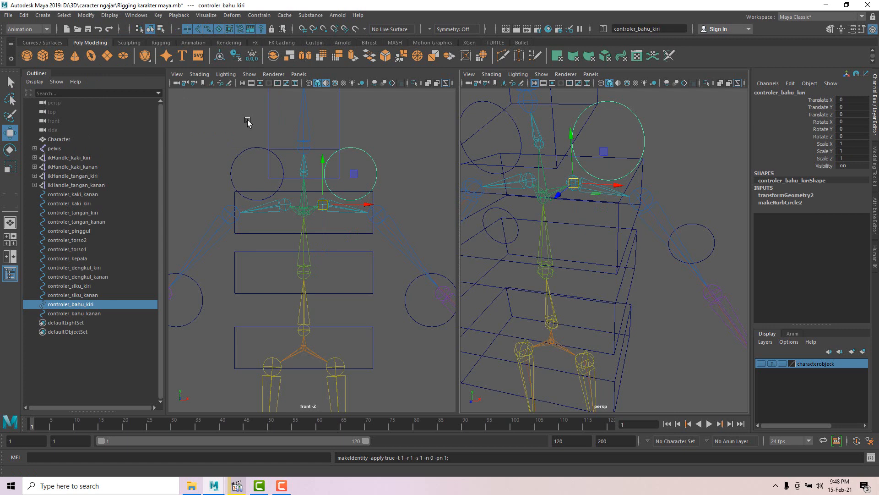
# Freeze the transformations of controler_bahu_kanan
pyautogui.click(238, 156)
pyautogui.click(86, 15)
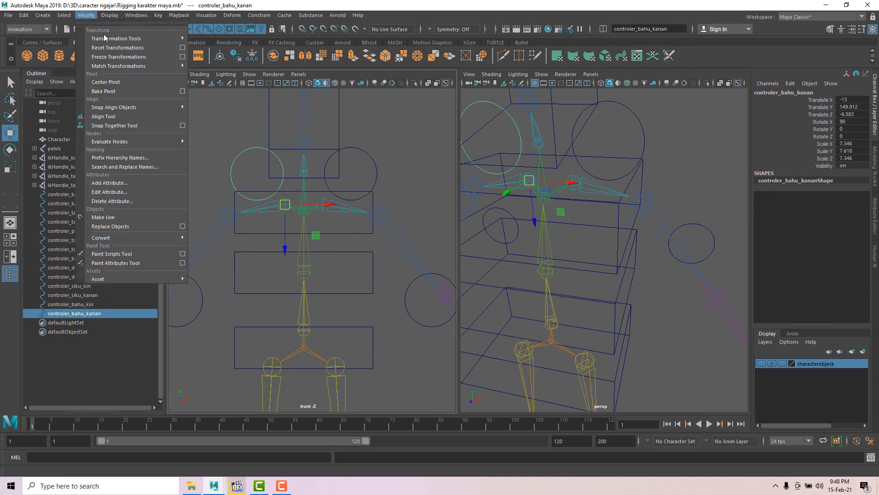
pyautogui.click(108, 56)
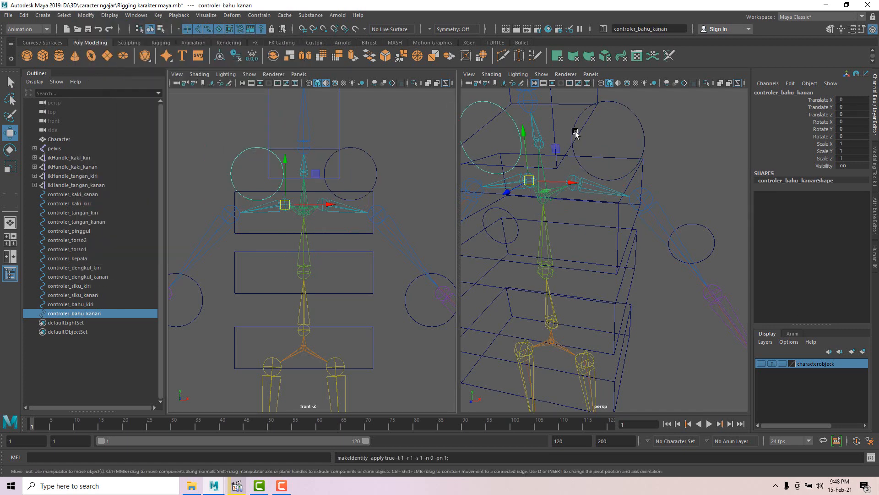
# Orient-constrain the left shoulder joint kiri_bahu to controler_bahu_kiri
pyautogui.click(640, 121)
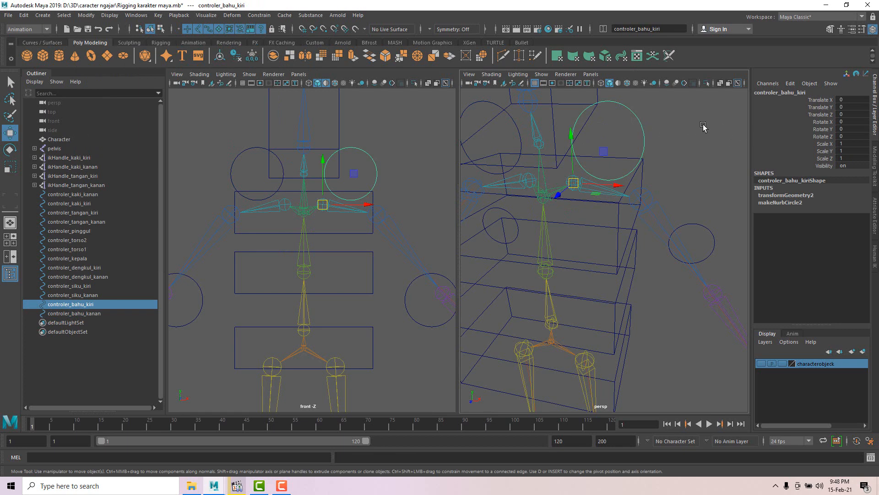
pyautogui.click(488, 105)
pyautogui.keyDown('alt'); pyautogui.moveTo(641, 153); pyautogui.dragTo(668, 136); pyautogui.keyUp('alt')
pyautogui.click(639, 129)
pyautogui.click(632, 127)
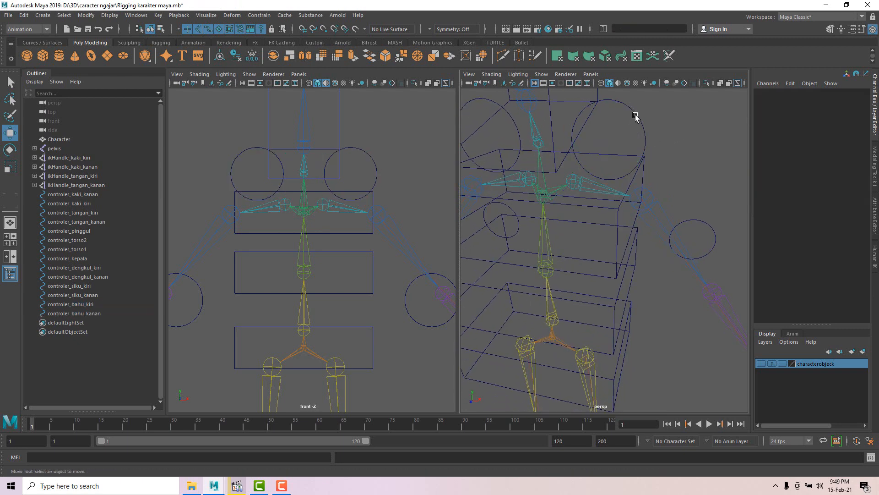
pyautogui.click(635, 117)
pyautogui.keyDown('alt'); pyautogui.moveTo(649, 130); pyautogui.dragTo(660, 137); pyautogui.keyUp('alt')
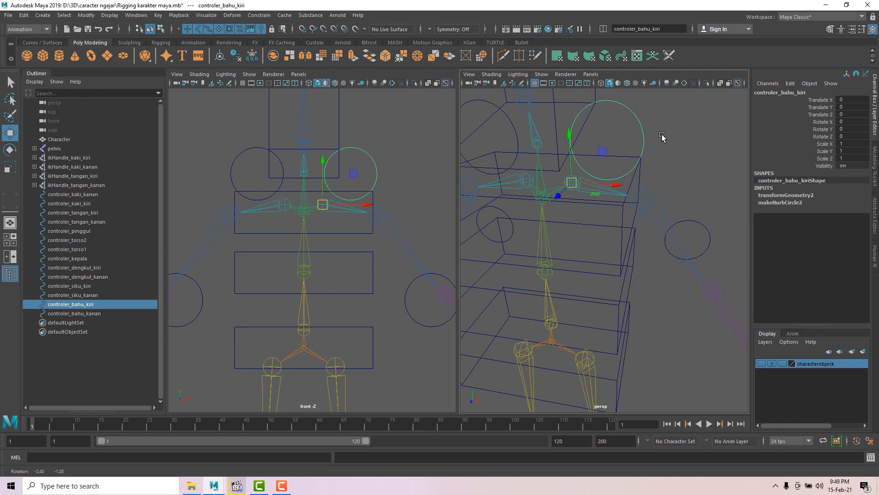
pyautogui.keyDown('shift'); pyautogui.click(583, 193); pyautogui.keyUp('shift')
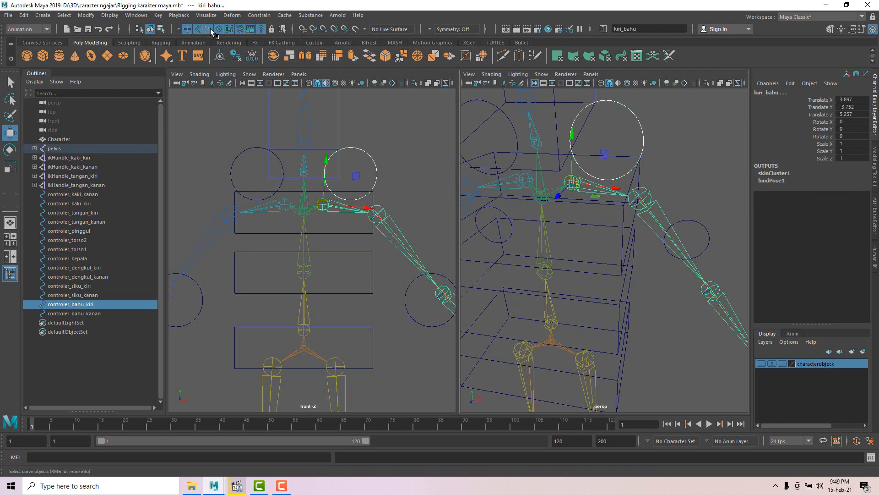
pyautogui.click(258, 16)
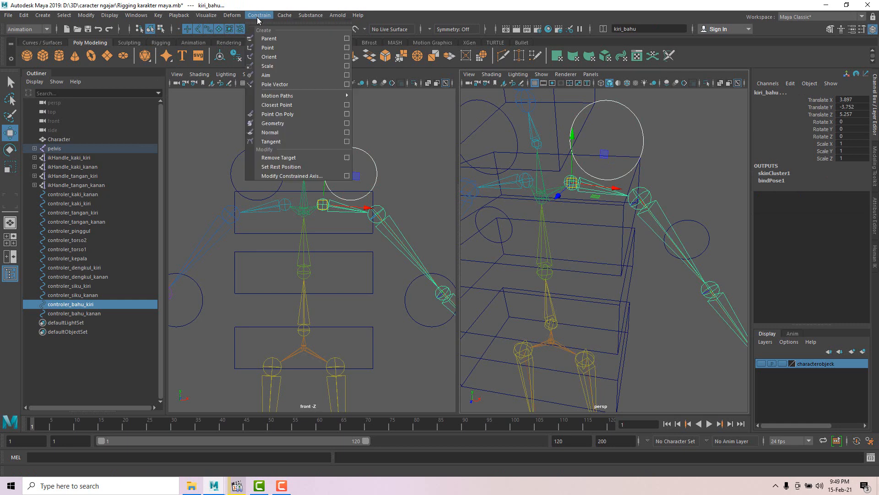
pyautogui.click(276, 61)
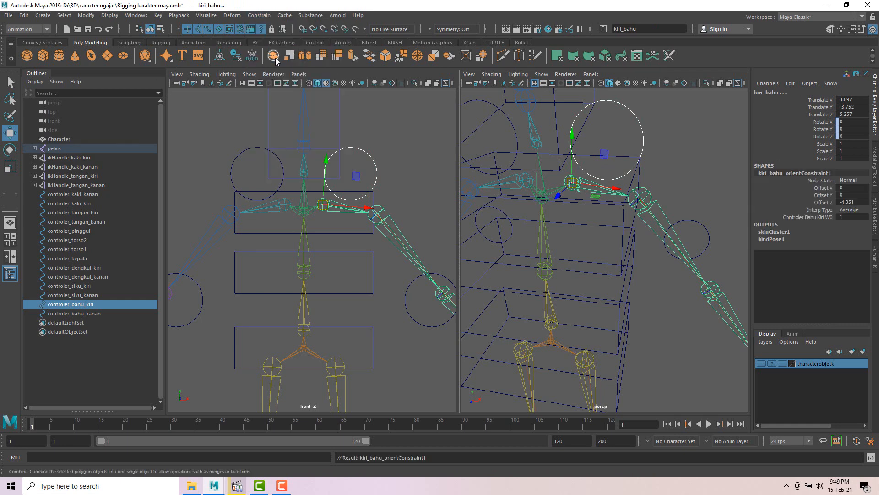
# Orient-constrain the right shoulder joint kanan_bahu to controler_bahu_kanan
pyautogui.click(241, 154)
pyautogui.keyDown('shift'); pyautogui.click(268, 214); pyautogui.keyUp('shift')
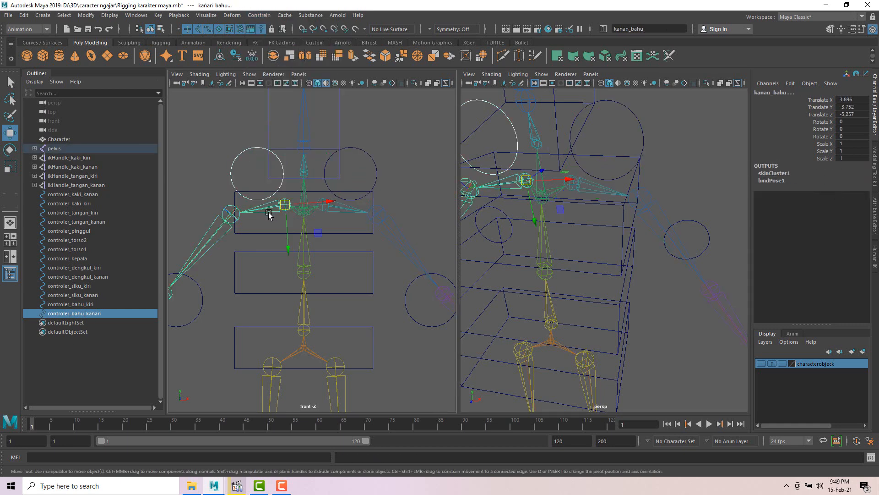
pyautogui.click(259, 15)
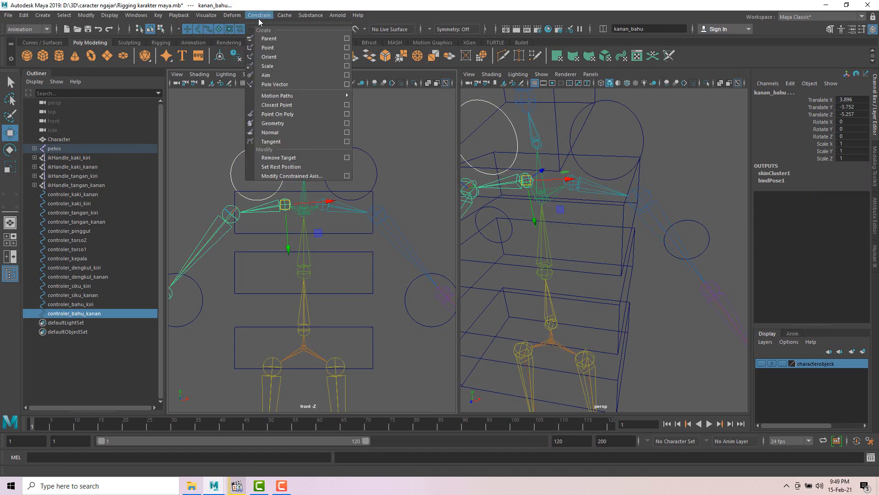
pyautogui.click(272, 59)
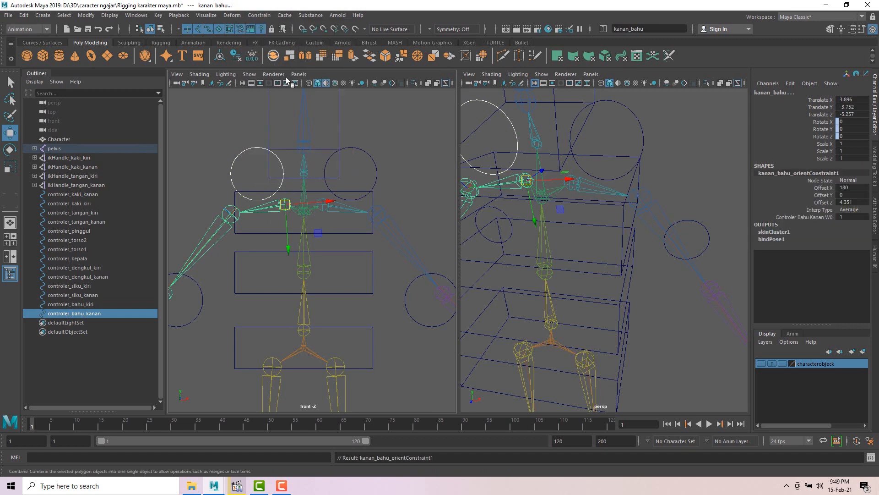
# Test the left shoulder constraint by rotating controler_bahu_kiri about Z, and undo the rotations
pyautogui.click(657, 136)
pyautogui.click(640, 117)
pyautogui.press('e')
pyautogui.moveTo(600, 149); pyautogui.dragTo(586, 137)
pyautogui.scroll(-3, 595, 143)
pyautogui.scroll(-3, 596, 142)
pyautogui.moveTo(603, 180)
pyautogui.mouseDown()
pyautogui.moveTo(611, 188)
pyautogui.moveTo(606, 179)
pyautogui.moveTo(599, 186)
pyautogui.mouseUp()
pyautogui.hotkey('ctrl', 'z')
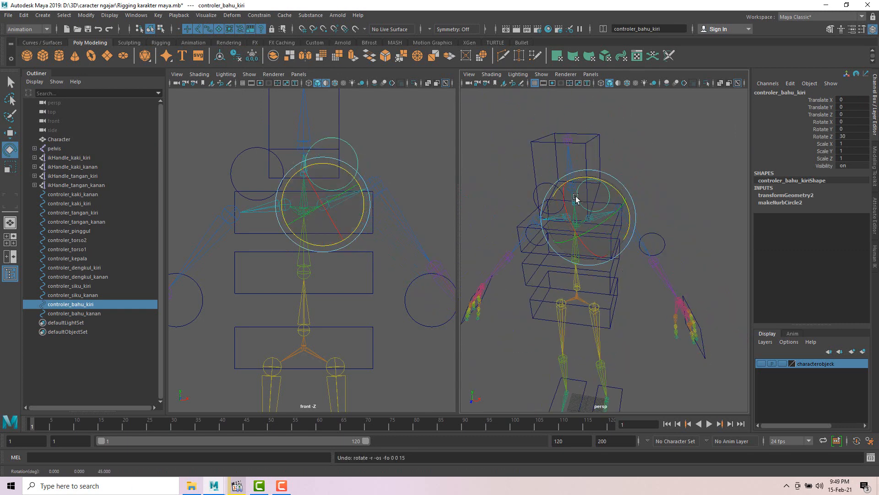
pyautogui.hotkey('ctrl', 'z')
pyautogui.hotkey('ctrl', 'z')
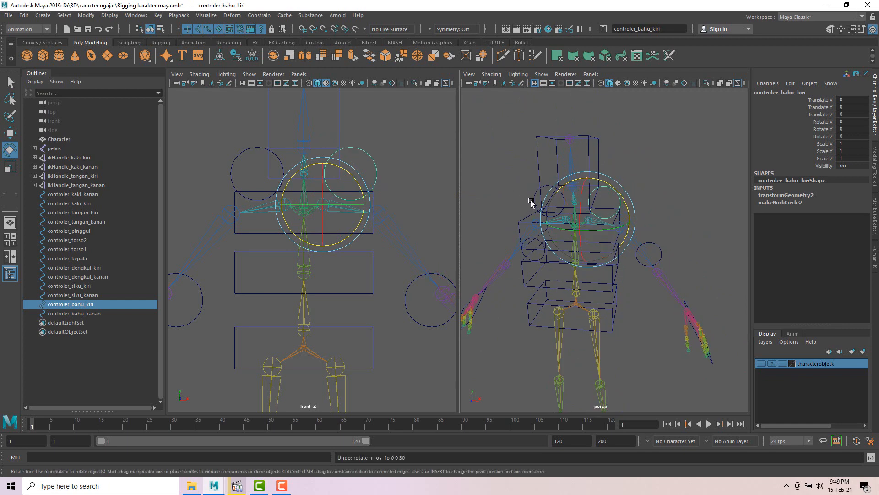
# Show the characterobject layer while test-rotating the shoulder controllers, and undo the test rotations
pyautogui.click(532, 203)
pyautogui.click(533, 202)
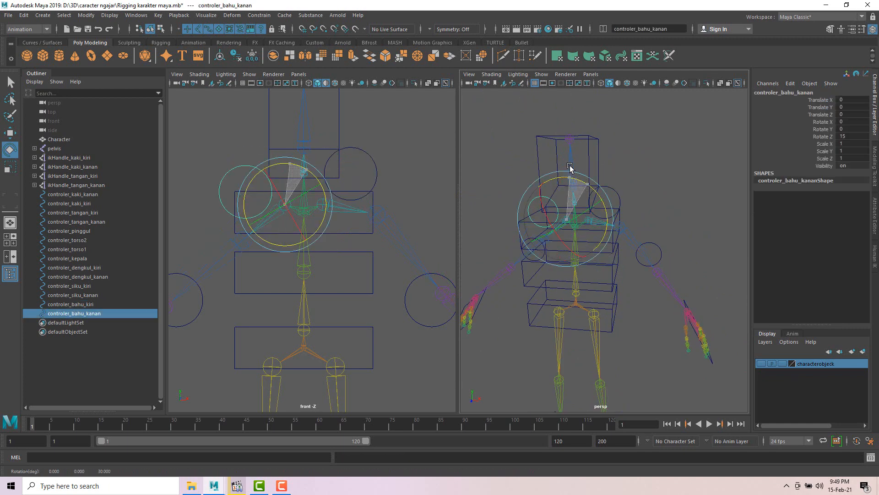
pyautogui.moveTo(584, 178); pyautogui.dragTo(605, 184)
pyautogui.click(761, 364)
pyautogui.hotkey('ctrl', 'z')
pyautogui.click(616, 201)
pyautogui.hotkey('ctrl', 'z')
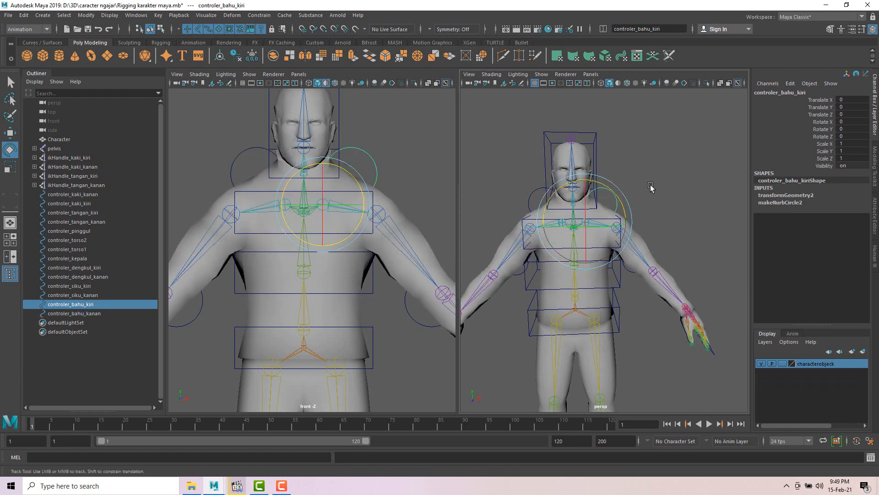
# Create a NURBS circle at the origin between the character's feet
pyautogui.keyDown('alt'); pyautogui.moveTo(591, 289); pyautogui.dragTo(542, 243); pyautogui.keyUp('alt')
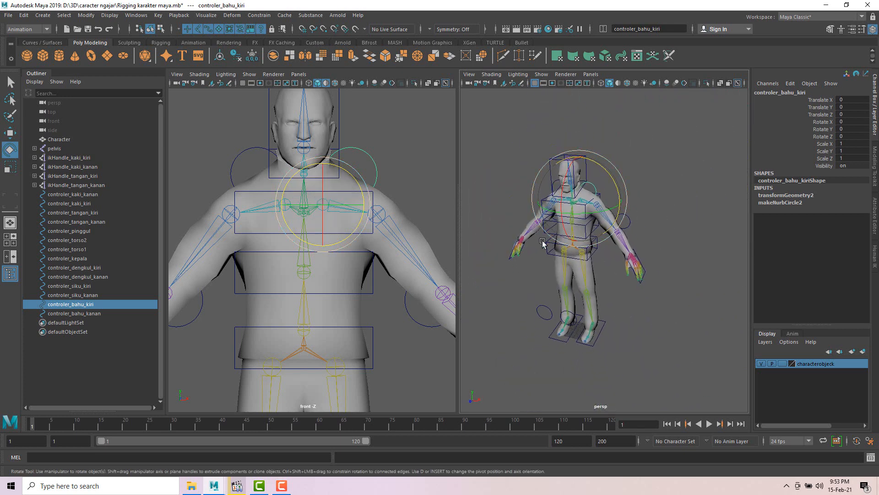
pyautogui.click(42, 15)
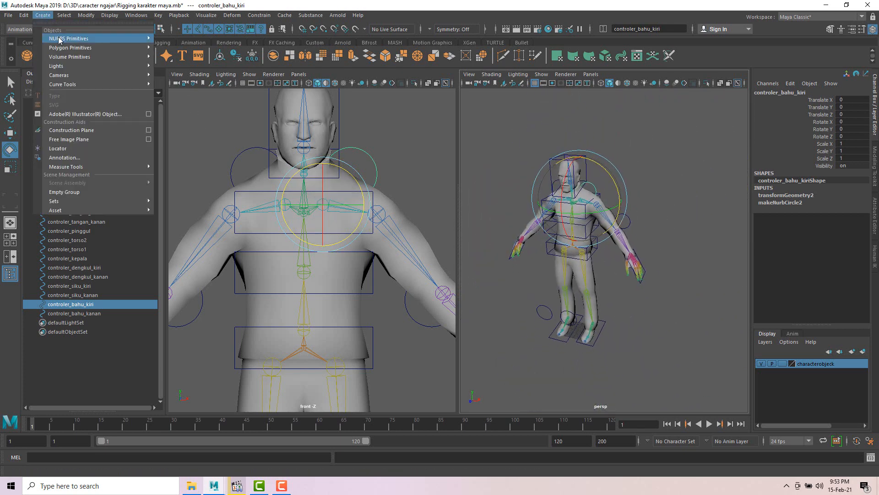
pyautogui.moveTo(115, 39)
pyautogui.click(172, 101)
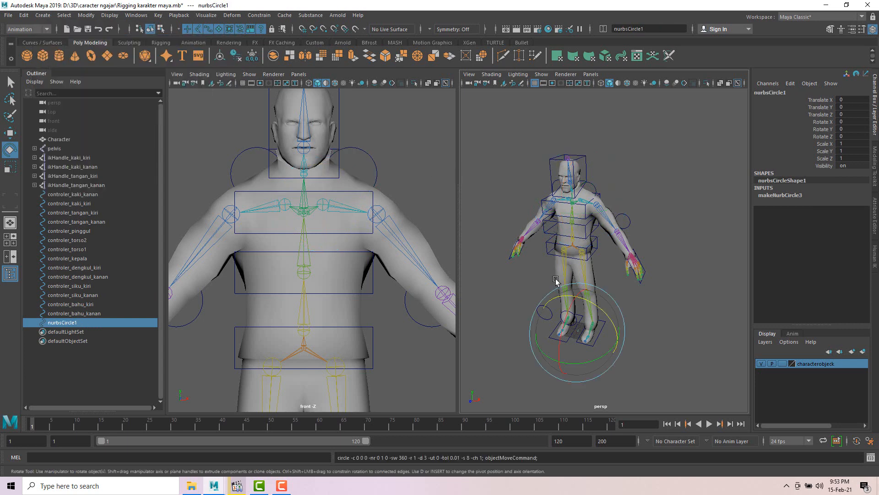
pyautogui.scroll(5, 574, 339)
pyautogui.moveTo(573, 339); pyautogui.dragTo(618, 234, button='middle')
pyautogui.scroll(-5, 615, 238)
pyautogui.keyDown('alt'); pyautogui.moveTo(587, 295); pyautogui.dragTo(594, 263, button='middle'); pyautogui.keyUp('alt')
pyautogui.press('r')
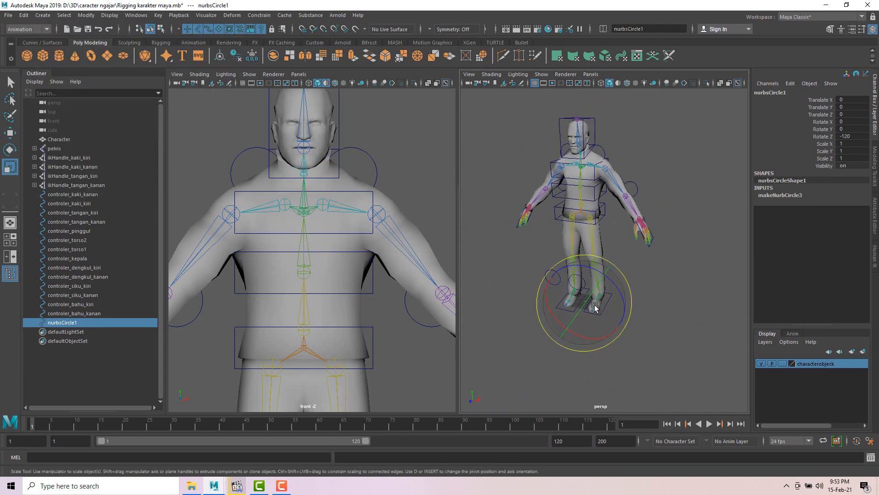
pyautogui.click(634, 303)
pyautogui.scroll(5, 577, 305)
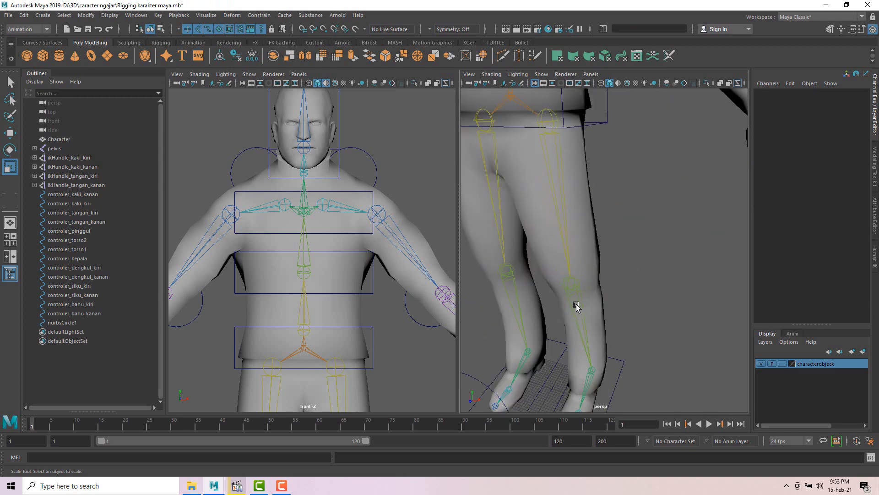
pyautogui.keyDown('alt'); pyautogui.moveTo(557, 338); pyautogui.dragTo(596, 252, button='middle'); pyautogui.keyUp('alt')
pyautogui.keyDown('alt'); pyautogui.moveTo(584, 307); pyautogui.dragTo(598, 312); pyautogui.keyUp('alt')
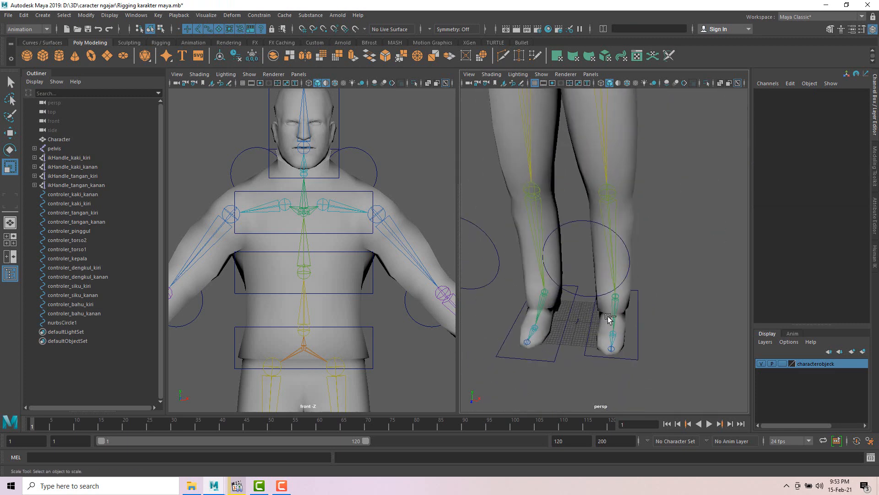
pyautogui.click(609, 319)
pyautogui.hotkey('ctrl', 'z')
# Scale the new NURBS circle uniformly to about 68 so it surrounds the character's feet
pyautogui.press('e')
pyautogui.press('r')
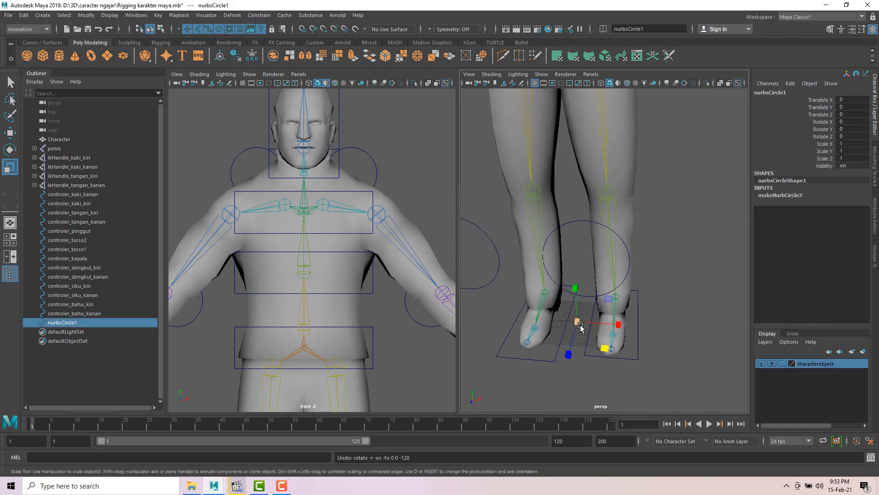
pyautogui.moveTo(580, 327); pyautogui.dragTo(612, 355)
pyautogui.scroll(-3, 663, 347)
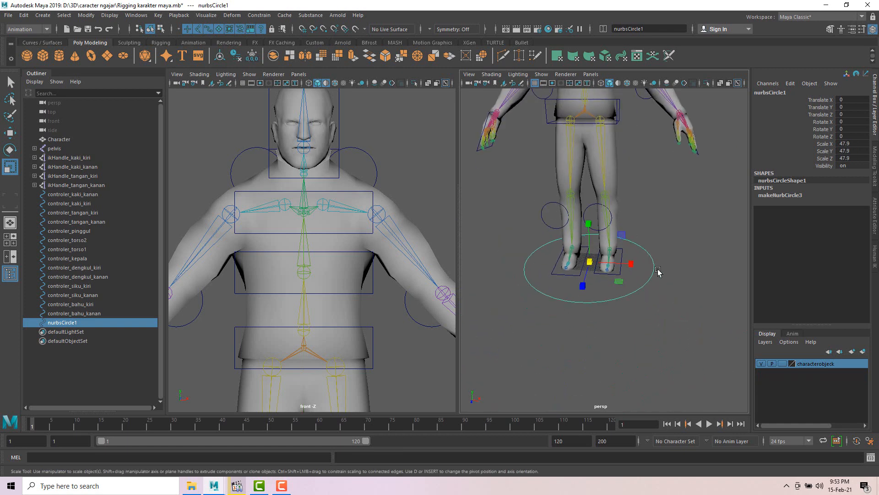
pyautogui.keyDown('alt'); pyautogui.moveTo(658, 269); pyautogui.dragTo(644, 291); pyautogui.keyUp('alt')
pyautogui.moveTo(596, 276)
pyautogui.keyDown('alt'); pyautogui.mouseDown()
pyautogui.moveTo(593, 251)
pyautogui.moveTo(600, 278)
pyautogui.moveTo(590, 282)
pyautogui.mouseUp(); pyautogui.keyUp('alt')
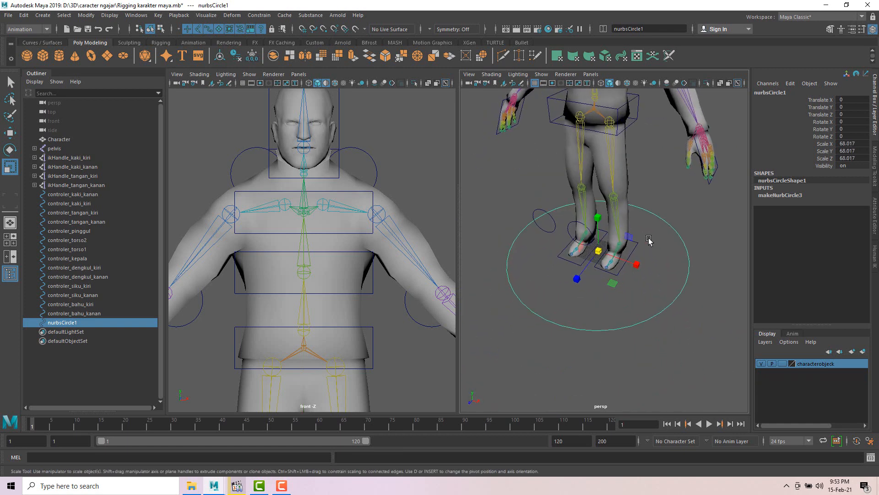
pyautogui.click(678, 226)
pyautogui.click(669, 229)
# Reduce the ground circle's uniform scale to about 63.9
pyautogui.scroll(-5, 669, 227)
pyautogui.keyDown('alt'); pyautogui.moveTo(669, 226); pyautogui.dragTo(591, 212); pyautogui.keyUp('alt')
pyautogui.scroll(4, 586, 121)
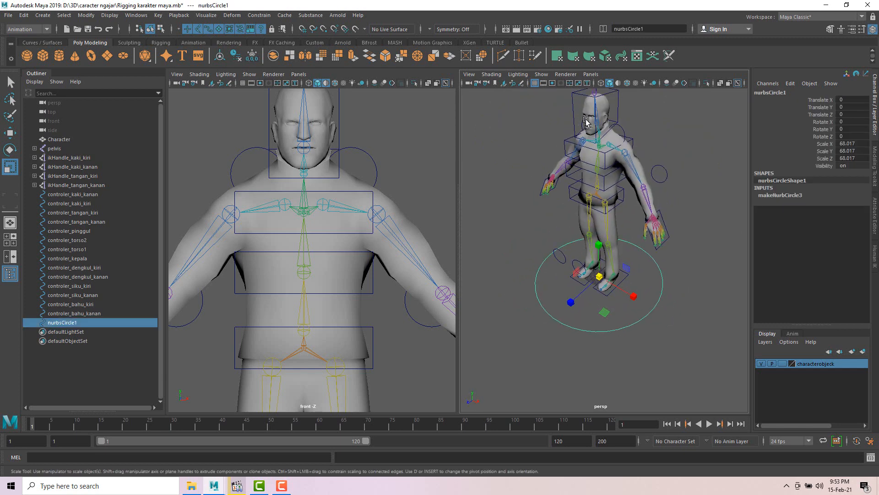
pyautogui.keyDown('alt'); pyautogui.moveTo(663, 246); pyautogui.dragTo(650, 260); pyautogui.keyUp('alt')
pyautogui.click(654, 259)
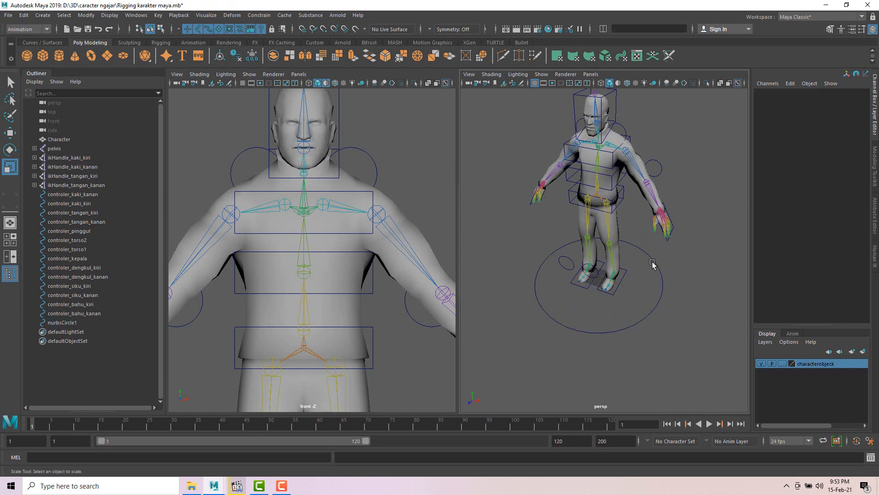
pyautogui.click(652, 261)
pyautogui.moveTo(605, 284); pyautogui.dragTo(657, 189)
pyautogui.press('w')
pyautogui.click(652, 283)
pyautogui.click(658, 281)
pyautogui.keyDown('alt'); pyautogui.moveTo(683, 267); pyautogui.dragTo(638, 272); pyautogui.keyUp('alt')
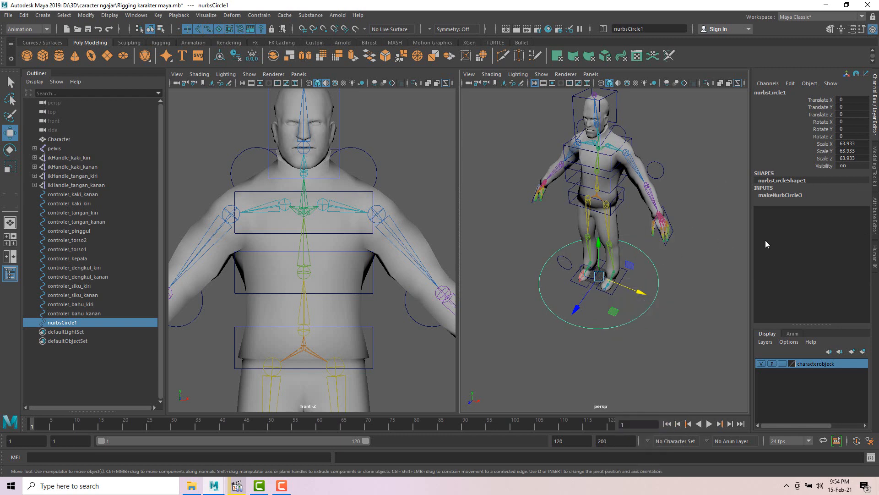
# Scale every other control vertex of the ground circle inward to form a four-pointed star, and return to object selection
pyautogui.click(875, 176)
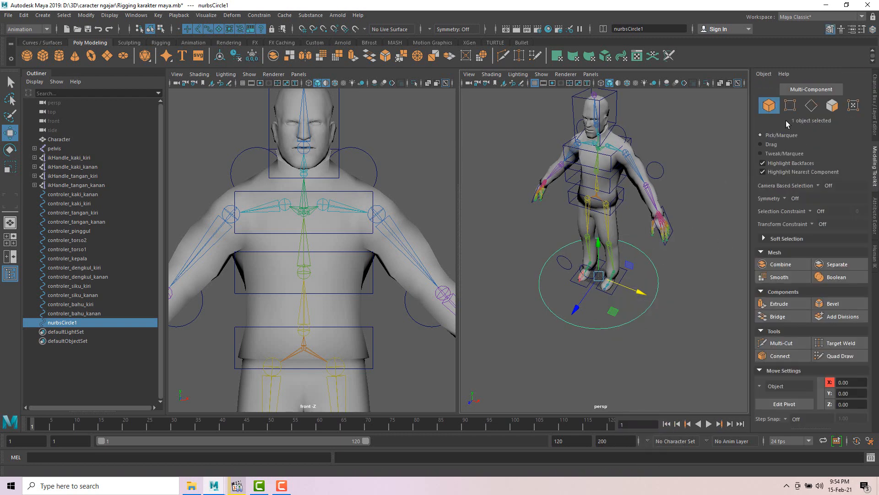
pyautogui.click(790, 105)
pyautogui.click(577, 313)
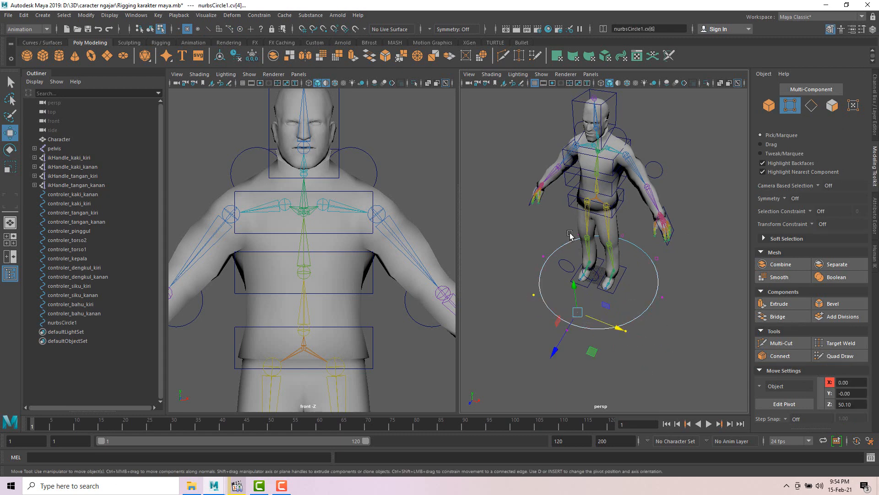
pyautogui.keyDown('alt'); pyautogui.moveTo(570, 234); pyautogui.dragTo(552, 239); pyautogui.keyUp('alt')
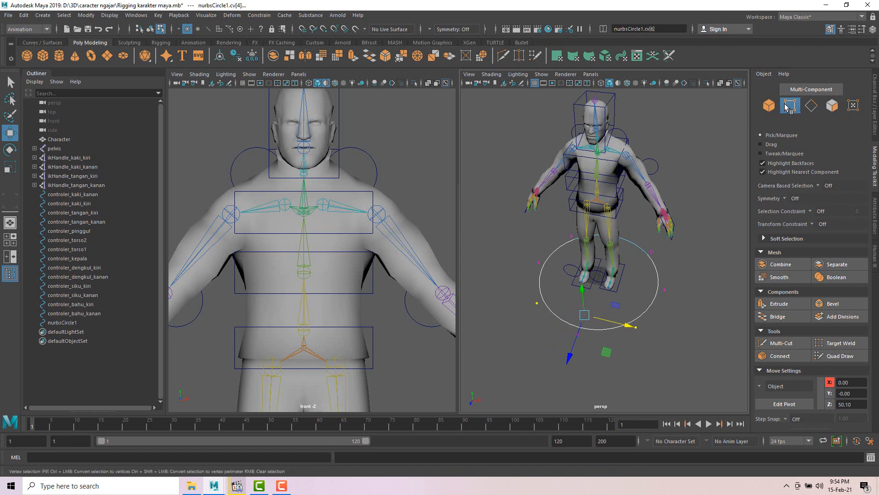
pyautogui.keyDown('alt'); pyautogui.moveTo(564, 212); pyautogui.dragTo(668, 263); pyautogui.keyUp('alt')
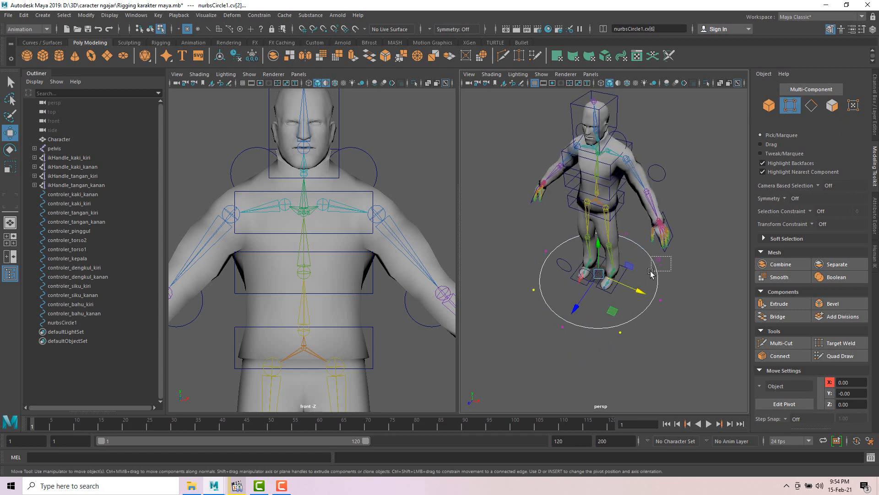
pyautogui.keyDown('alt'); pyautogui.moveTo(570, 292); pyautogui.dragTo(549, 258); pyautogui.keyUp('alt')
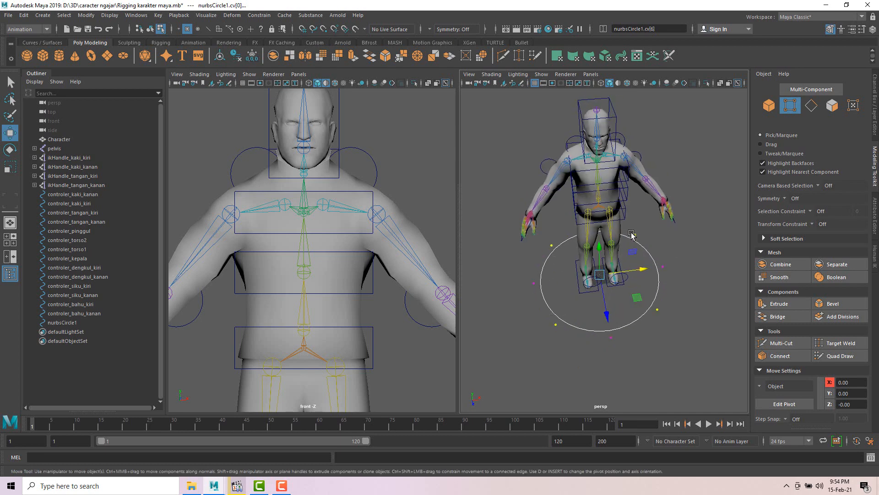
pyautogui.keyDown('alt'); pyautogui.moveTo(693, 320); pyautogui.dragTo(669, 300); pyautogui.keyUp('alt')
pyautogui.press('e')
pyautogui.press('r')
pyautogui.moveTo(600, 276); pyautogui.dragTo(551, 255)
pyautogui.click(770, 108)
# Scale the star-shaped ground curve uniformly to about 97.35
pyautogui.keyDown('alt'); pyautogui.moveTo(699, 259); pyautogui.dragTo(673, 259); pyautogui.keyUp('alt')
pyautogui.click(650, 294)
pyautogui.click(641, 290)
pyautogui.scroll(5, 601, 293)
pyautogui.press('e')
pyautogui.press('r')
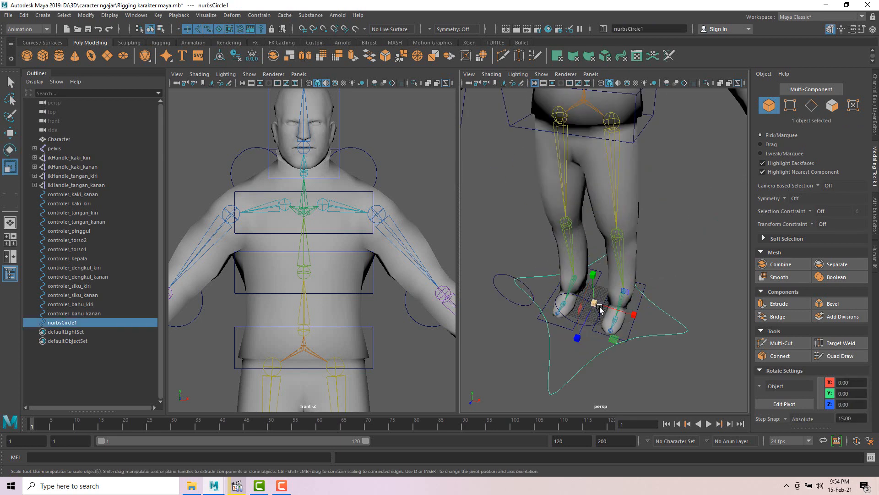
pyautogui.moveTo(600, 309); pyautogui.dragTo(691, 345)
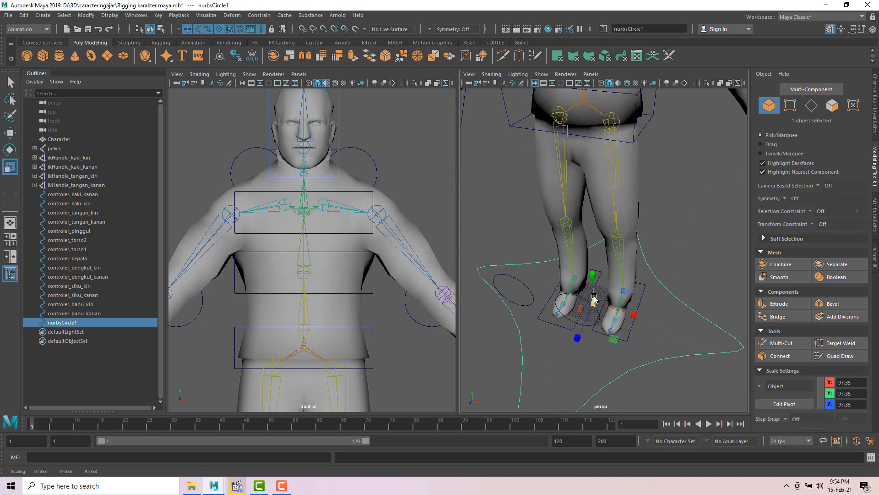
pyautogui.scroll(-4, 595, 297)
pyautogui.keyDown('alt'); pyautogui.moveTo(650, 291); pyautogui.dragTo(564, 287); pyautogui.keyUp('alt')
pyautogui.scroll(-5, 609, 286)
pyautogui.press('w')
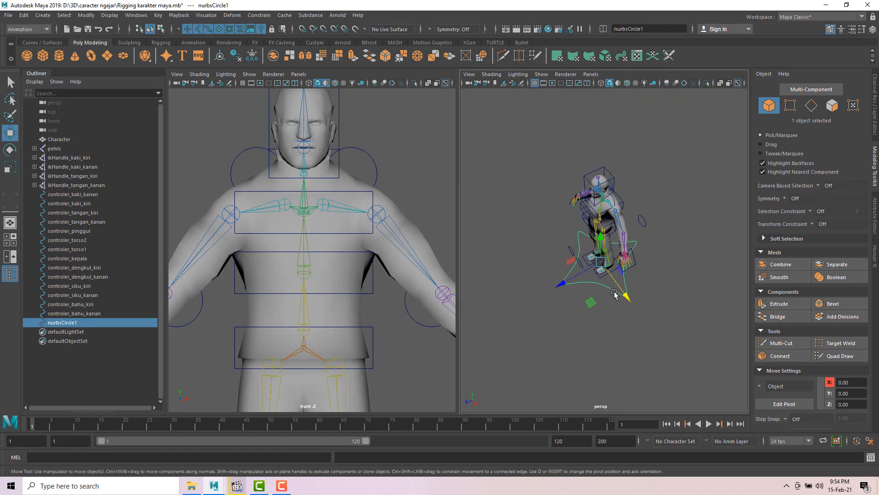
# Rename the star-shaped ground curve as controler_pusat
pyautogui.keyDown('alt'); pyautogui.moveTo(689, 256); pyautogui.dragTo(573, 259); pyautogui.keyUp('alt')
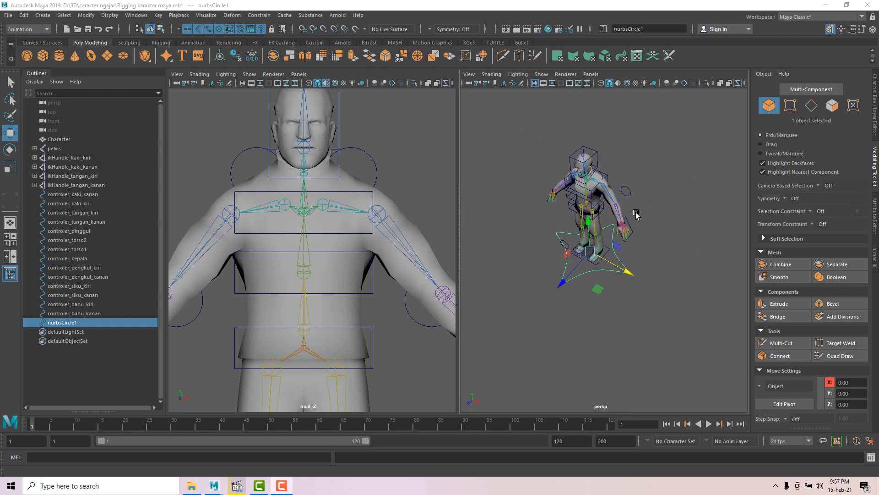
pyautogui.moveTo(625, 251)
pyautogui.keyDown('alt'); pyautogui.mouseDown()
pyautogui.moveTo(640, 229)
pyautogui.moveTo(622, 261)
pyautogui.mouseUp(); pyautogui.keyUp('alt')
pyautogui.scroll(4, 623, 261)
pyautogui.keyDown('alt'); pyautogui.moveTo(676, 259); pyautogui.dragTo(670, 263); pyautogui.keyUp('alt')
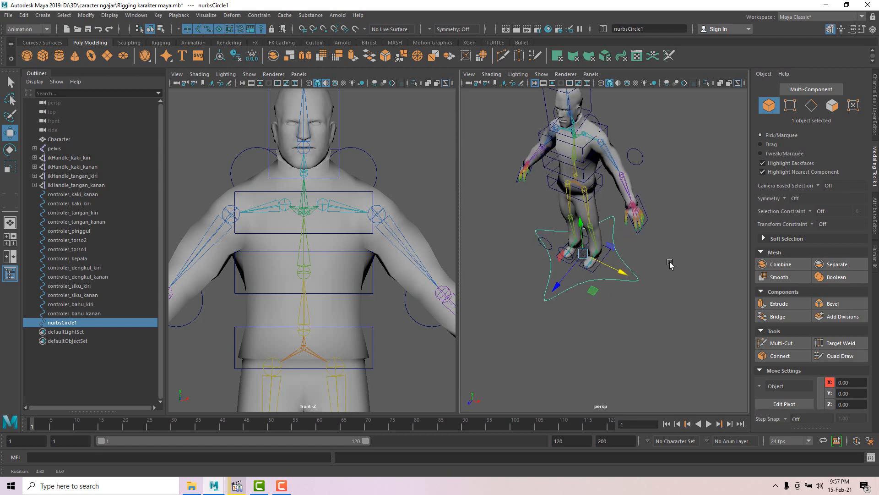
pyautogui.click(647, 281)
pyautogui.click(633, 280)
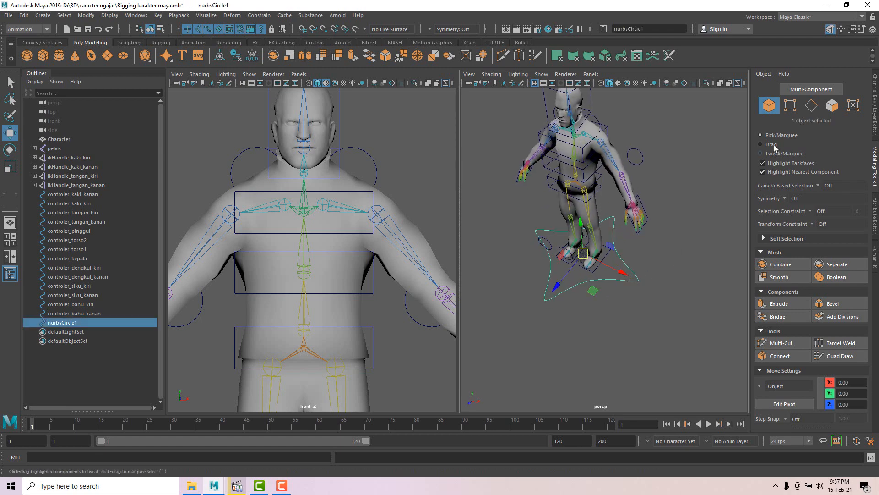
pyautogui.click(875, 103)
pyautogui.doubleClick(791, 94)
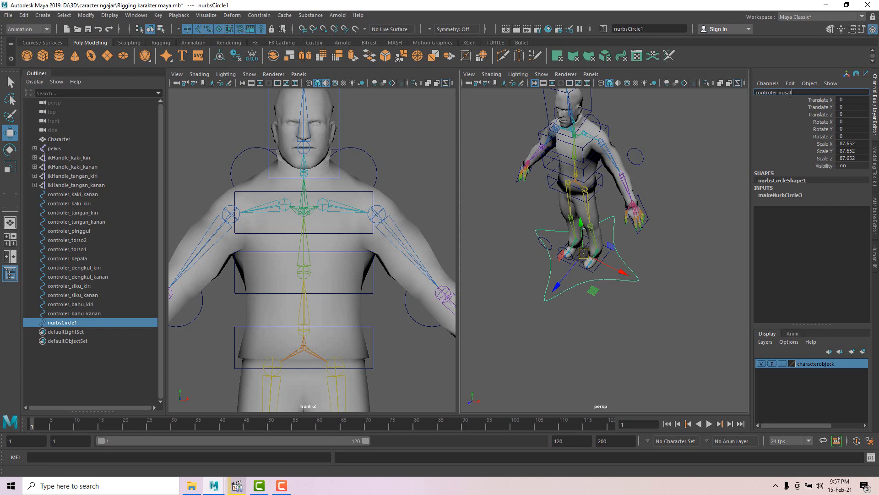
pyautogui.write('controler_pusat')
pyautogui.press('Return')
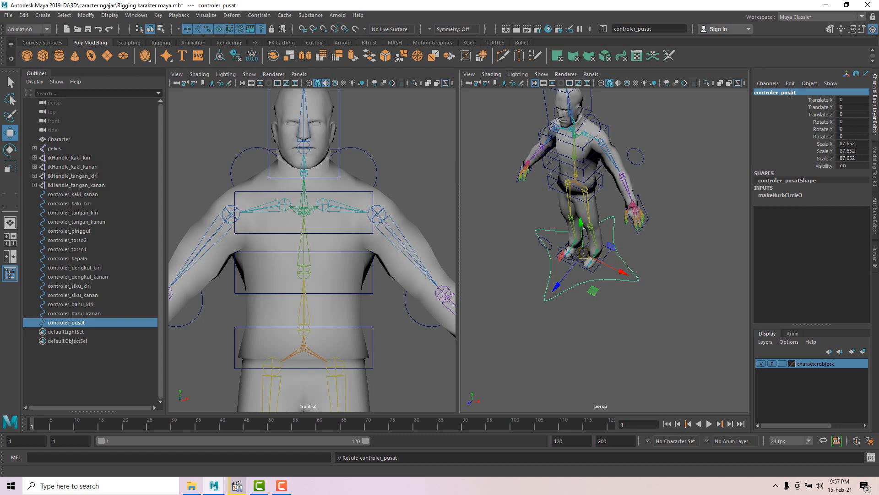
# Examine the head, torso and hip controllers around the character's upper body
pyautogui.click(677, 255)
pyautogui.keyDown('alt'); pyautogui.moveTo(676, 255); pyautogui.dragTo(645, 293); pyautogui.keyUp('alt')
pyautogui.click(645, 293)
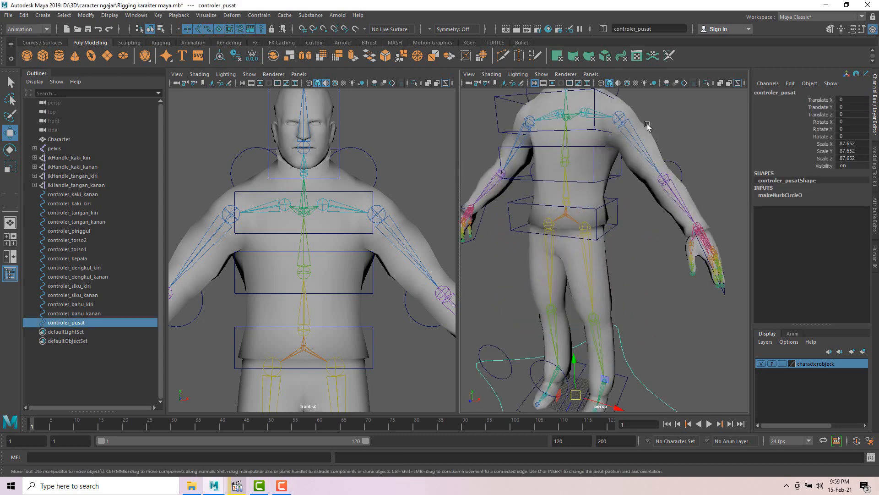
pyautogui.keyDown('alt'); pyautogui.moveTo(647, 127); pyautogui.dragTo(651, 159, button='middle'); pyautogui.keyUp('alt')
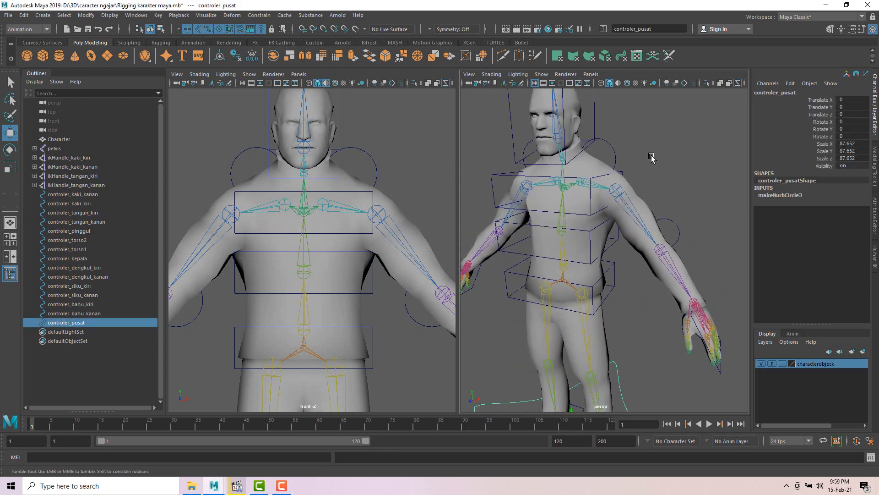
pyautogui.keyDown('alt'); pyautogui.moveTo(652, 159); pyautogui.dragTo(655, 157); pyautogui.keyUp('alt')
pyautogui.scroll(-3, 656, 157)
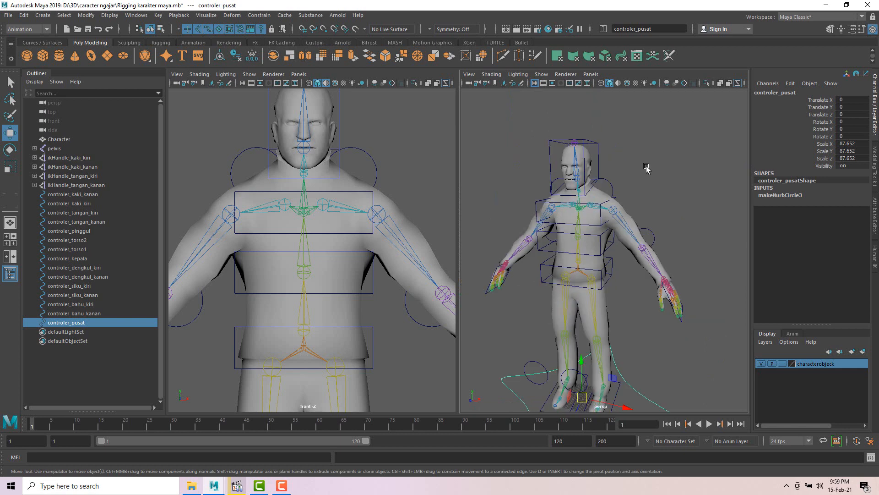
pyautogui.scroll(5, 648, 144)
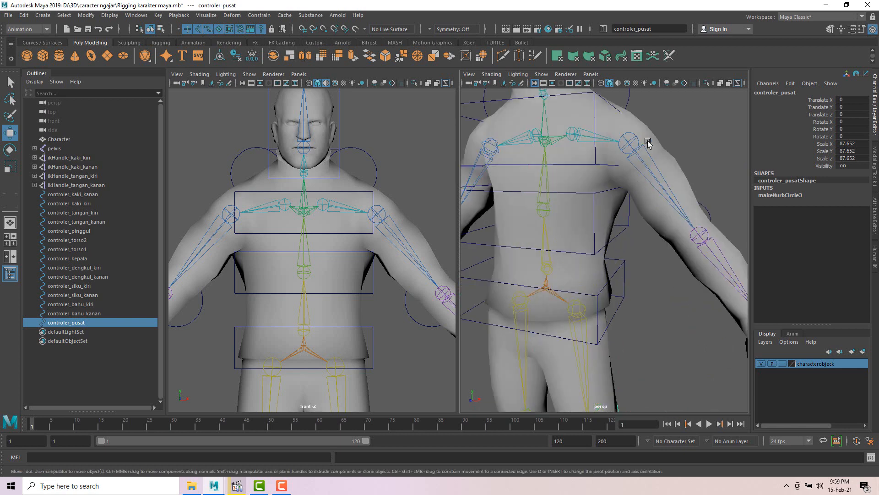
pyautogui.scroll(-5, 648, 144)
pyautogui.click(657, 151)
# Test controler_torso1 by rotating it 15 degrees about Z, and undo the rotation
pyautogui.click(525, 189)
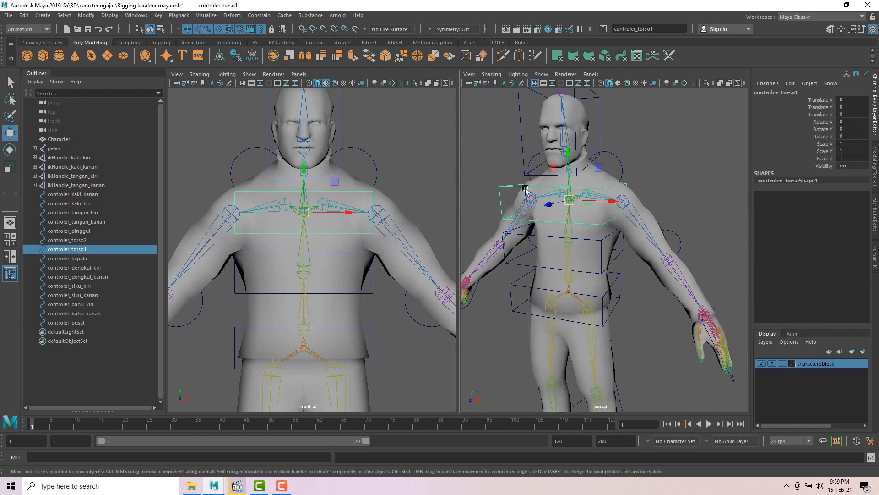
pyautogui.keyDown('alt'); pyautogui.moveTo(526, 189); pyautogui.dragTo(540, 185); pyautogui.keyUp('alt')
pyautogui.press('e')
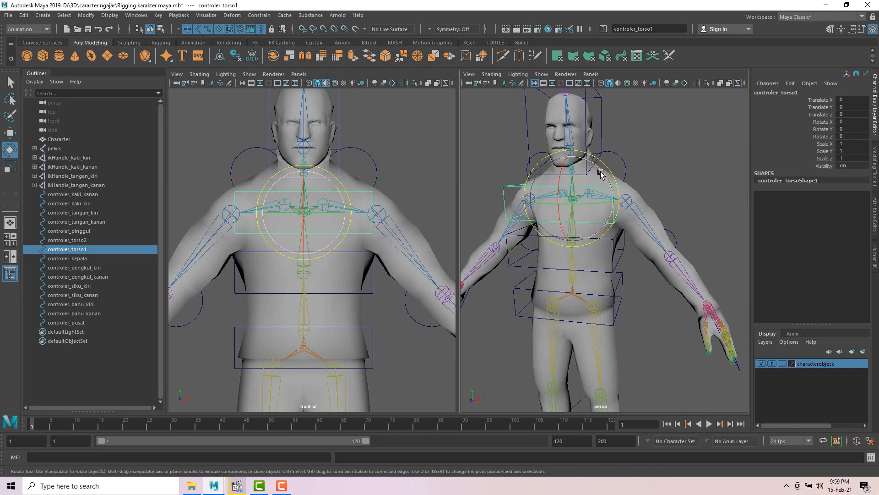
pyautogui.moveTo(601, 173)
pyautogui.mouseDown()
pyautogui.moveTo(589, 163)
pyautogui.moveTo(611, 172)
pyautogui.moveTo(605, 178)
pyautogui.mouseUp()
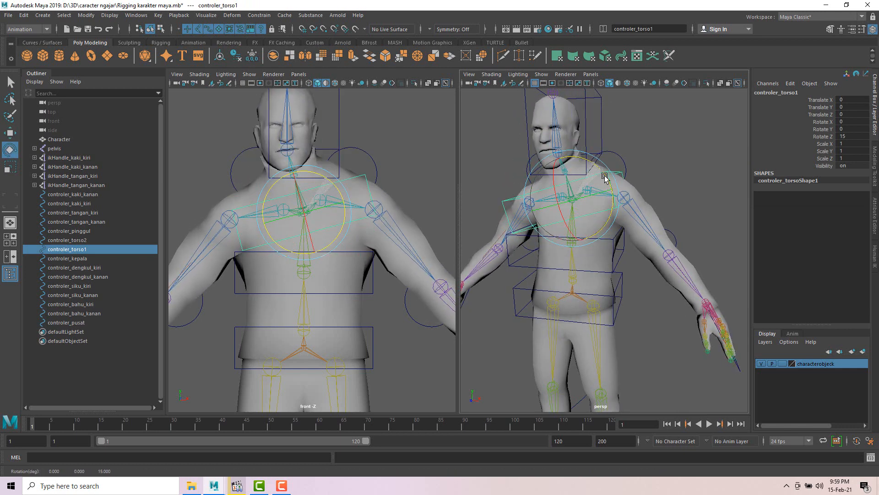
pyautogui.hotkey('ctrl', 'z')
pyautogui.scroll(-5, 614, 197)
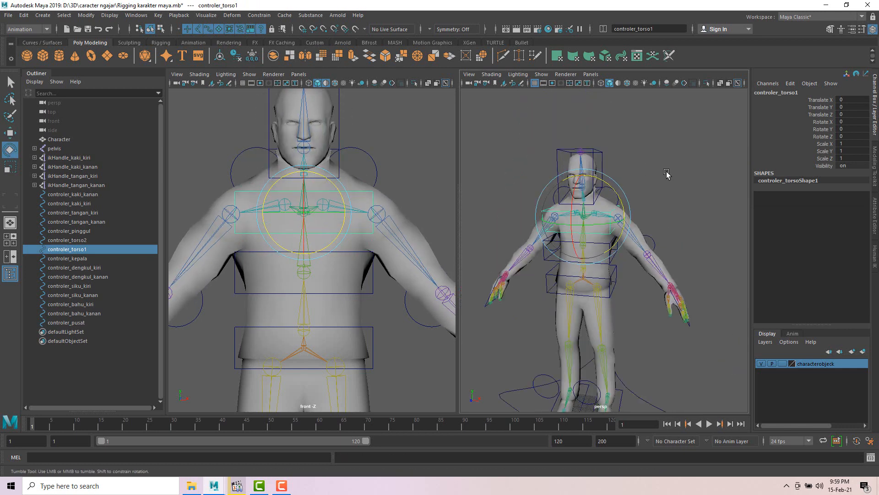
# Test controler_torso2 by rotating it 30 degrees about Z, check controler_torso1 against it, and undo the rotation
pyautogui.click(622, 278)
pyautogui.click(615, 254)
pyautogui.moveTo(605, 220); pyautogui.dragTo(642, 206)
pyautogui.scroll(3, 615, 207)
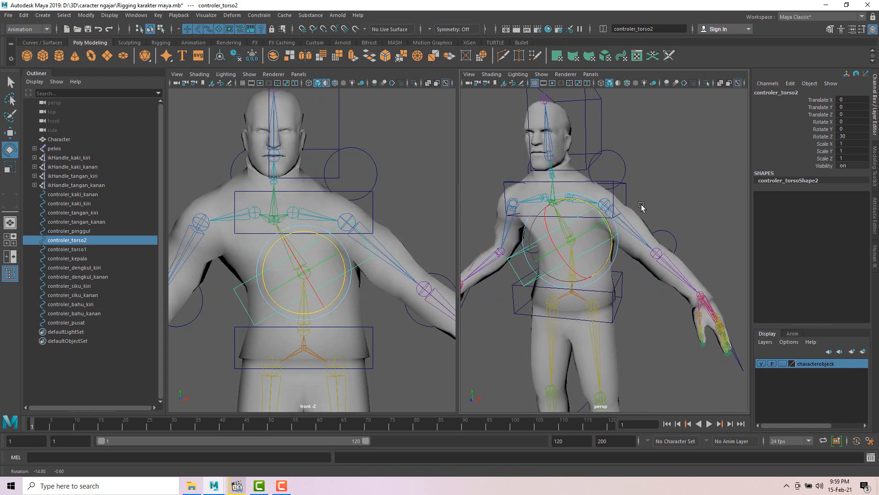
pyautogui.click(508, 182)
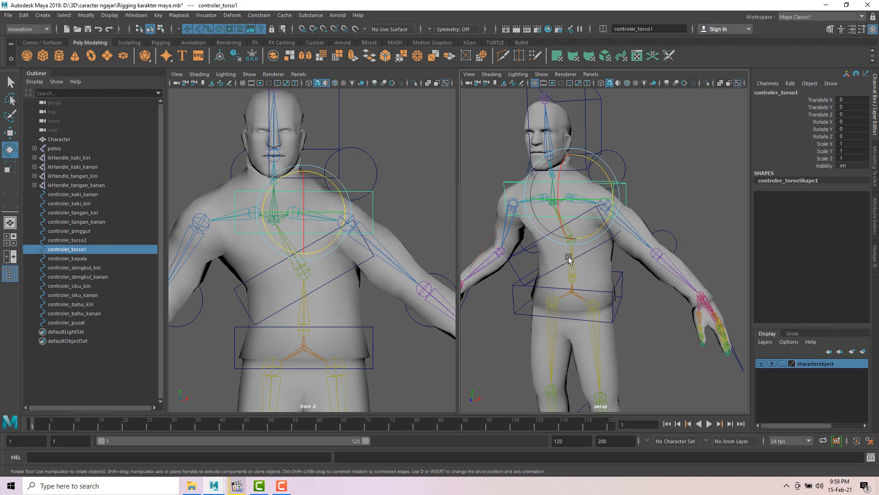
pyautogui.hotkey('ctrl', 'z')
pyautogui.hotkey('ctrl', 'z')
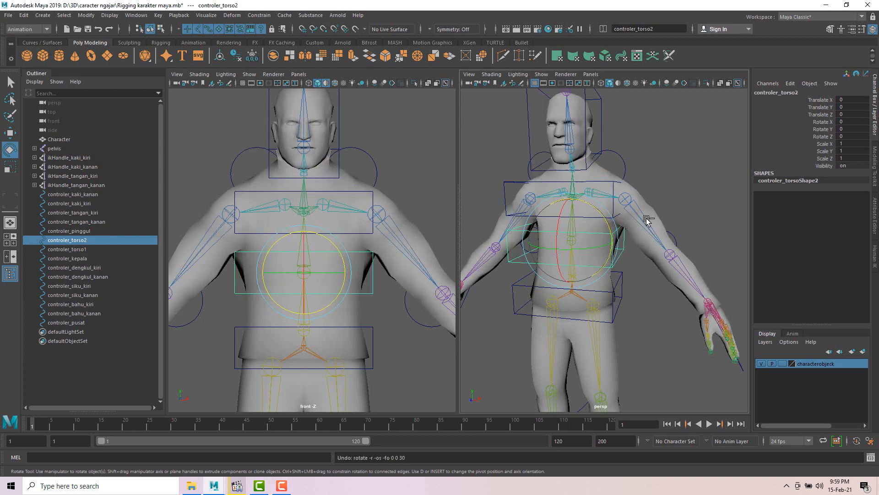
# Test controler_torso1 with a 45-degree rotation about Z, and undo it
pyautogui.click(613, 184)
pyautogui.moveTo(591, 165); pyautogui.dragTo(573, 151)
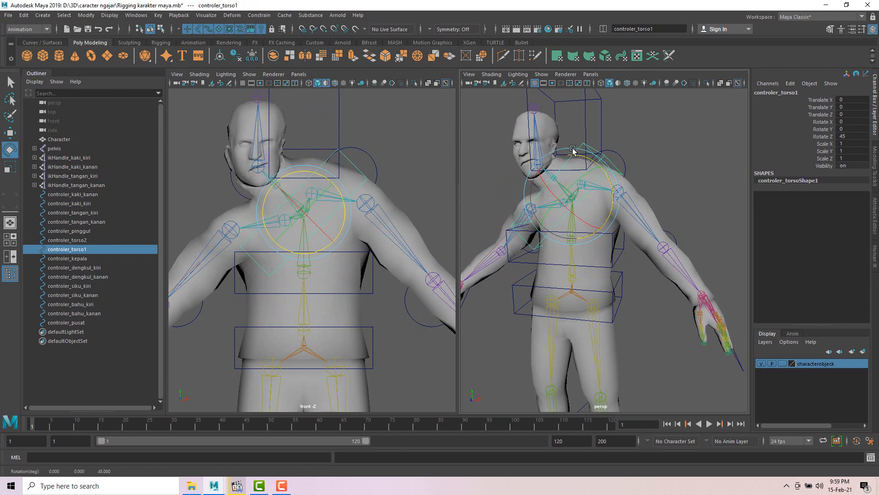
pyautogui.hotkey('ctrl', 'z')
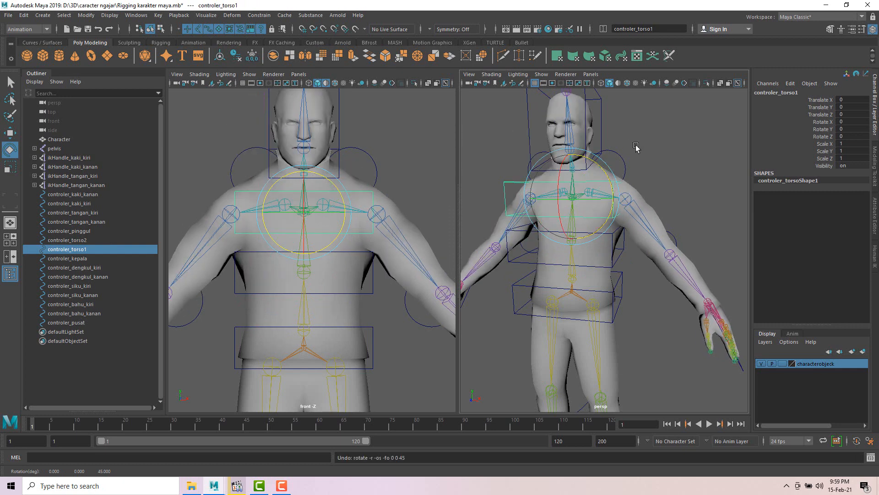
# Test the hip controller controler_pinggul by rotating it -45 degrees about Z, and undo the rotation
pyautogui.click(623, 284)
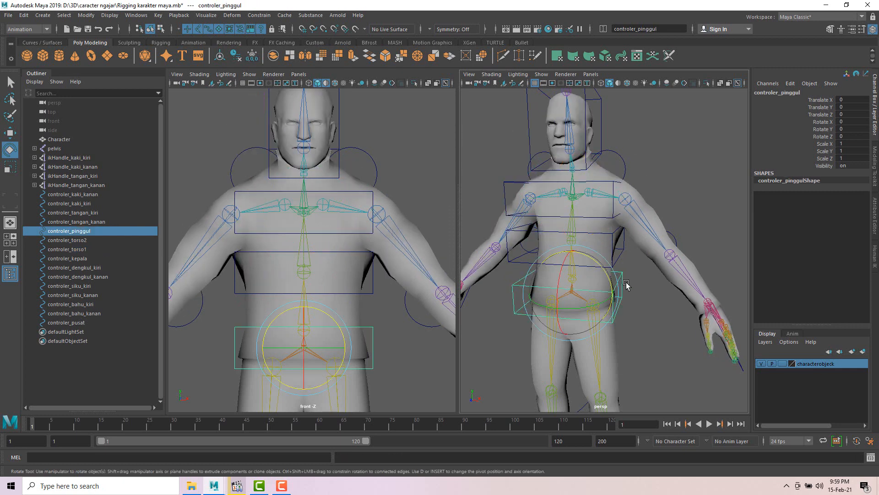
pyautogui.moveTo(622, 283)
pyautogui.mouseDown()
pyautogui.moveTo(583, 225)
pyautogui.moveTo(609, 253)
pyautogui.moveTo(616, 277)
pyautogui.moveTo(614, 261)
pyautogui.moveTo(627, 275)
pyautogui.moveTo(622, 268)
pyautogui.mouseUp()
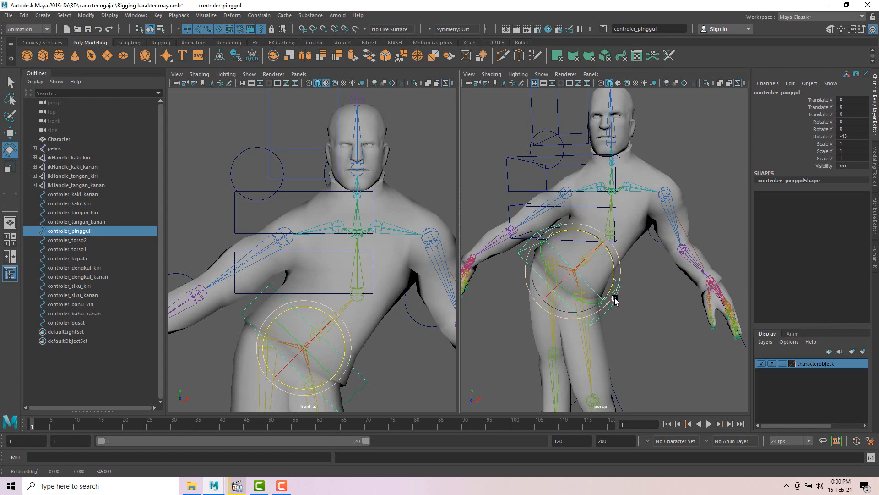
pyautogui.hotkey('ctrl', 'z')
# Select the head controller controler_kepala to inspect it, and clear the selection
pyautogui.moveTo(652, 185)
pyautogui.keyDown('alt'); pyautogui.mouseDown()
pyautogui.moveTo(666, 177)
pyautogui.moveTo(651, 176)
pyautogui.mouseUp(); pyautogui.keyUp('alt')
pyautogui.click(600, 139)
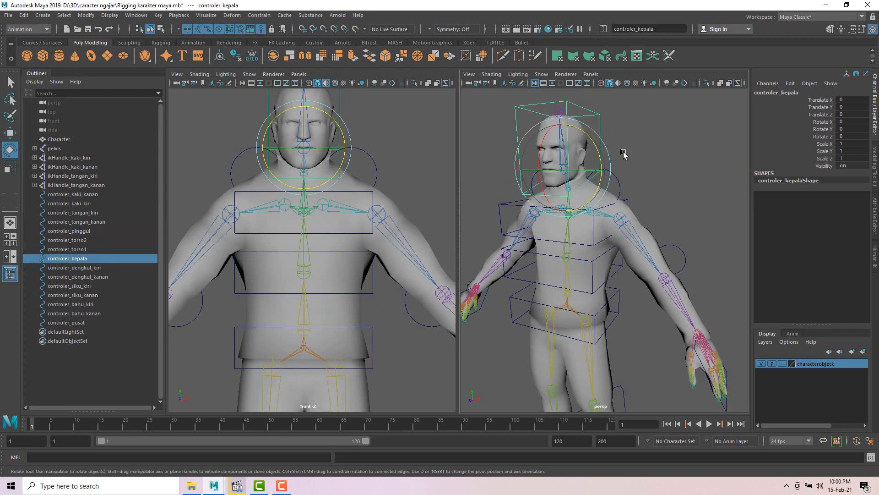
pyautogui.keyDown('alt'); pyautogui.moveTo(601, 139); pyautogui.dragTo(641, 166); pyautogui.keyUp('alt')
pyautogui.click(650, 162)
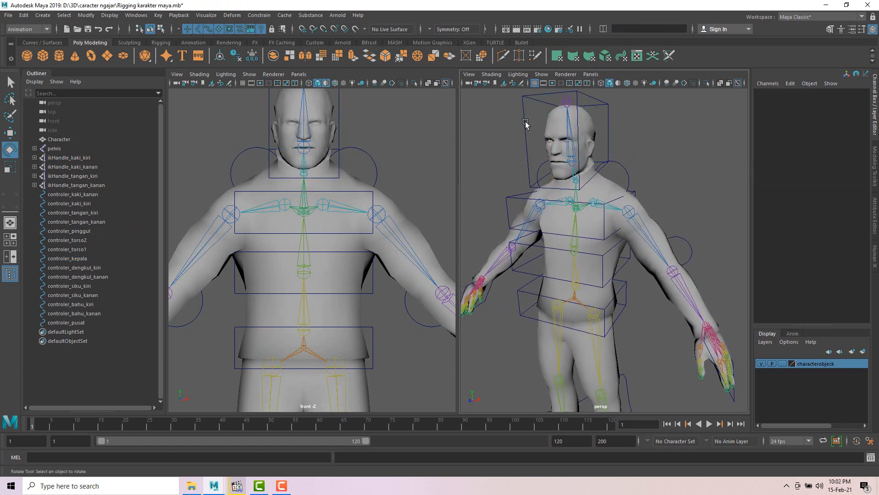
# Try rotating controler_torso1, undo the rotation, and inspect controler_kepala above it before clearing the selection
pyautogui.keyDown('alt'); pyautogui.moveTo(509, 196); pyautogui.dragTo(514, 174); pyautogui.keyUp('alt')
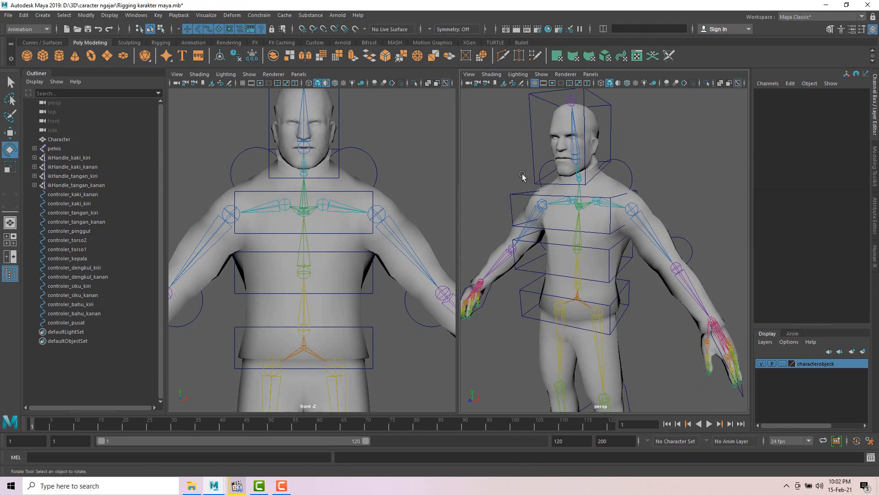
pyautogui.click(517, 196)
pyautogui.keyDown('alt'); pyautogui.moveTo(515, 197); pyautogui.dragTo(511, 192); pyautogui.keyUp('alt')
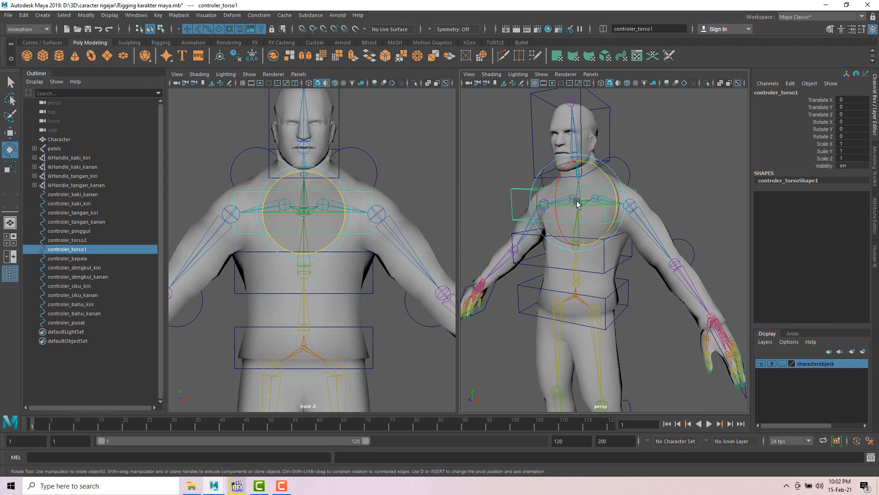
pyautogui.moveTo(604, 175); pyautogui.dragTo(624, 144)
pyautogui.hotkey('ctrl', 'z')
pyautogui.click(610, 124)
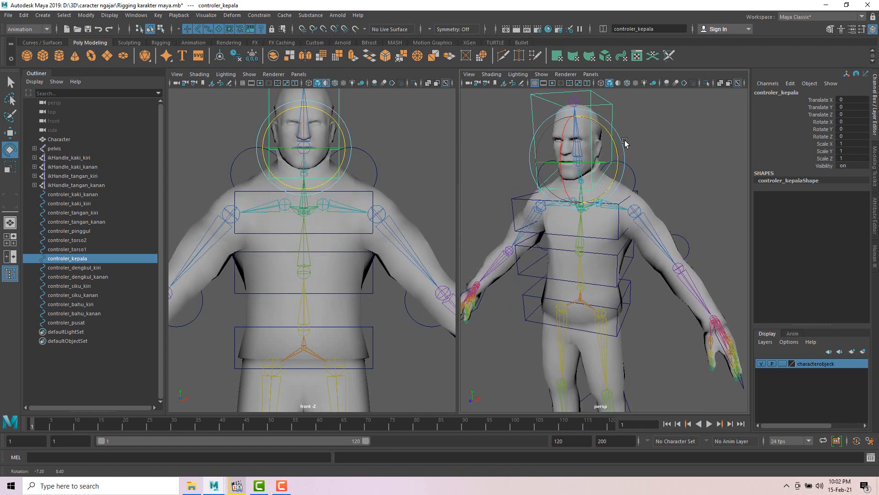
pyautogui.keyDown('alt'); pyautogui.moveTo(617, 173); pyautogui.dragTo(621, 164); pyautogui.keyUp('alt')
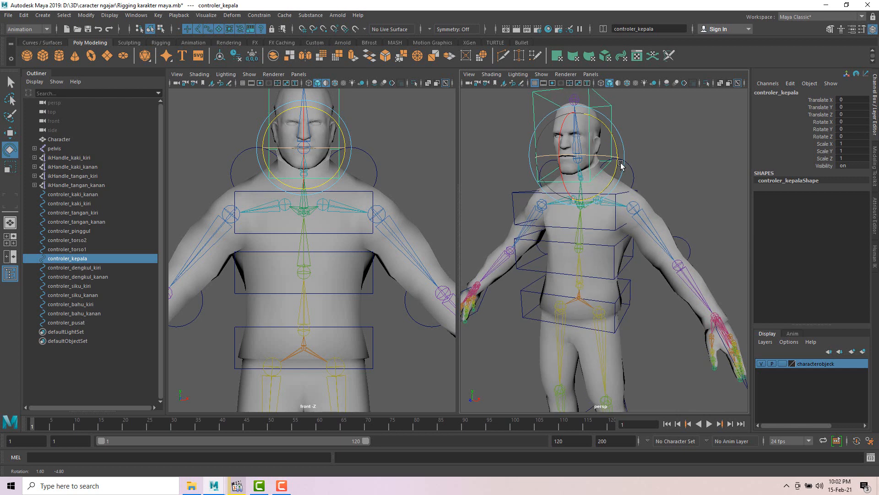
pyautogui.click(657, 145)
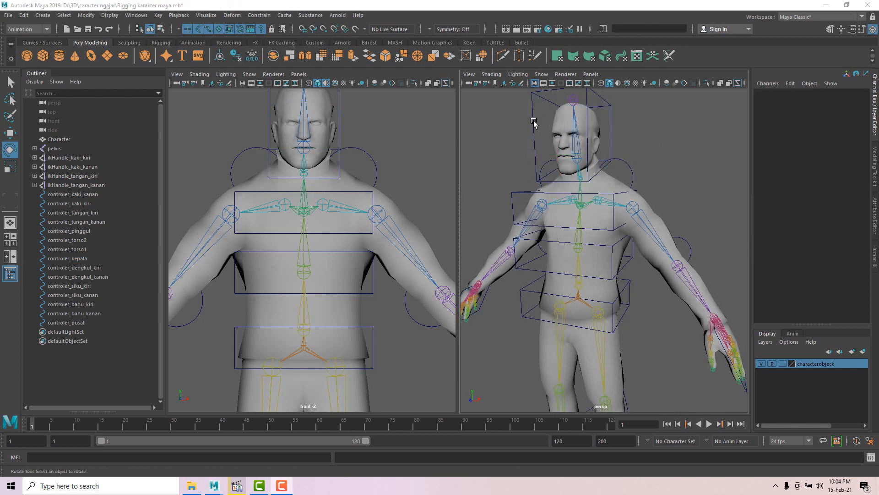
# Select controler_kepala and controler_torso1 in turn to review the relation between the head and upper torso controllers
pyautogui.click(534, 125)
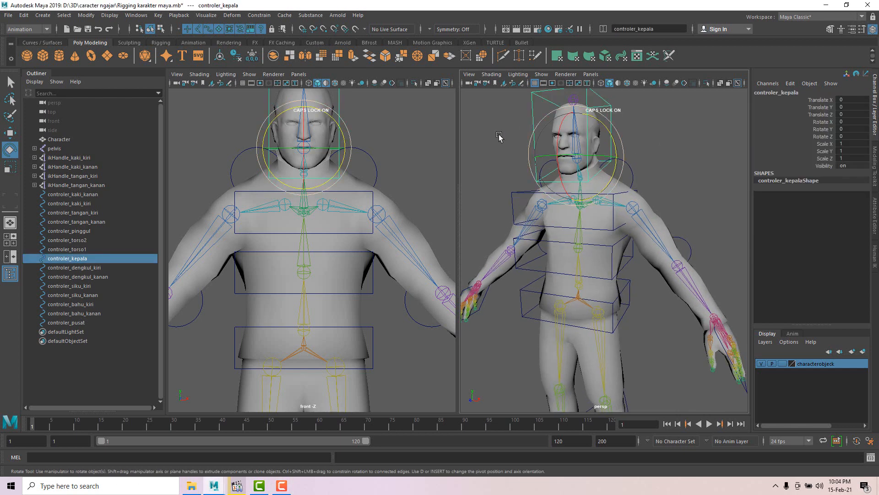
pyautogui.moveTo(481, 143)
pyautogui.keyDown('alt'); pyautogui.mouseDown()
pyautogui.moveTo(473, 141)
pyautogui.moveTo(481, 144)
pyautogui.mouseUp(); pyautogui.keyUp('alt')
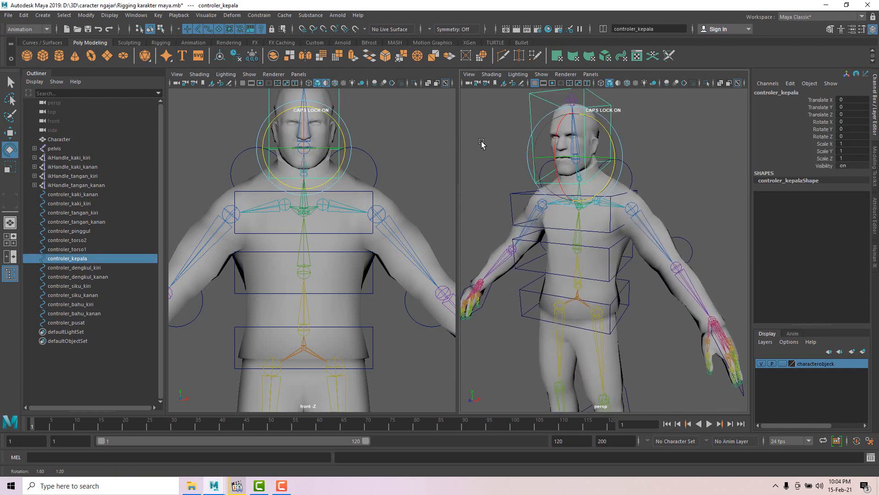
pyautogui.click(472, 164)
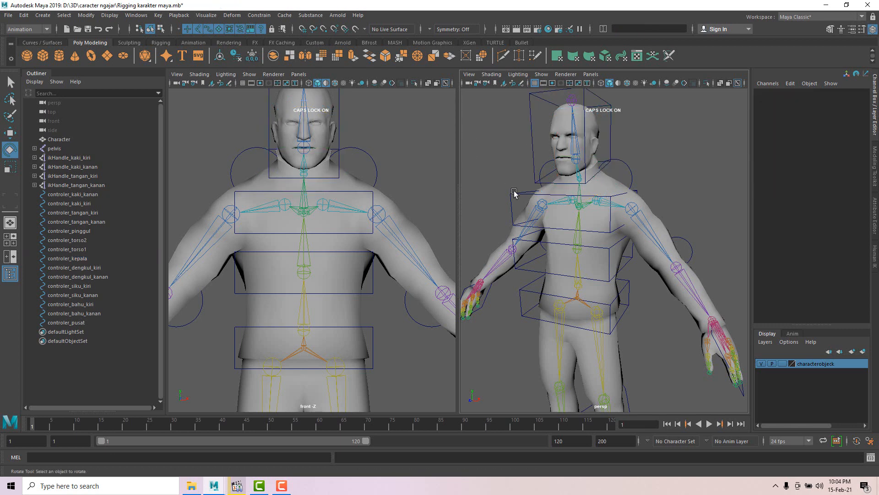
pyautogui.click(530, 134)
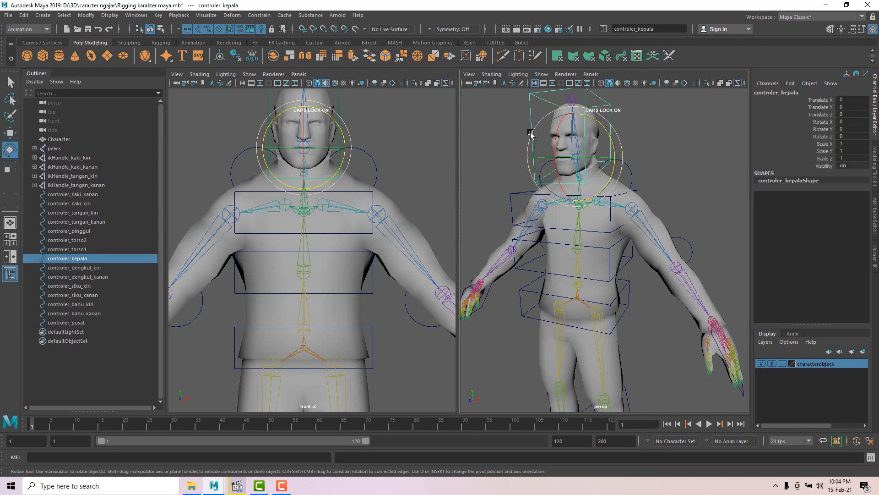
pyautogui.click(511, 198)
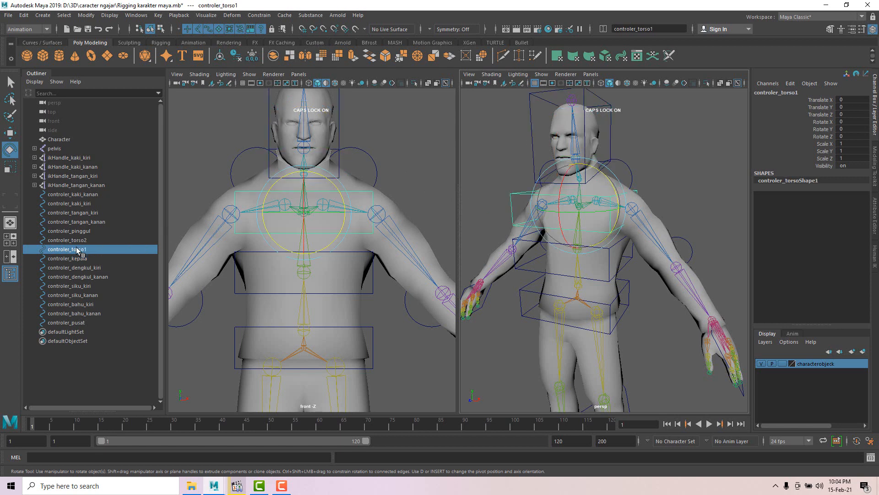
pyautogui.click(531, 137)
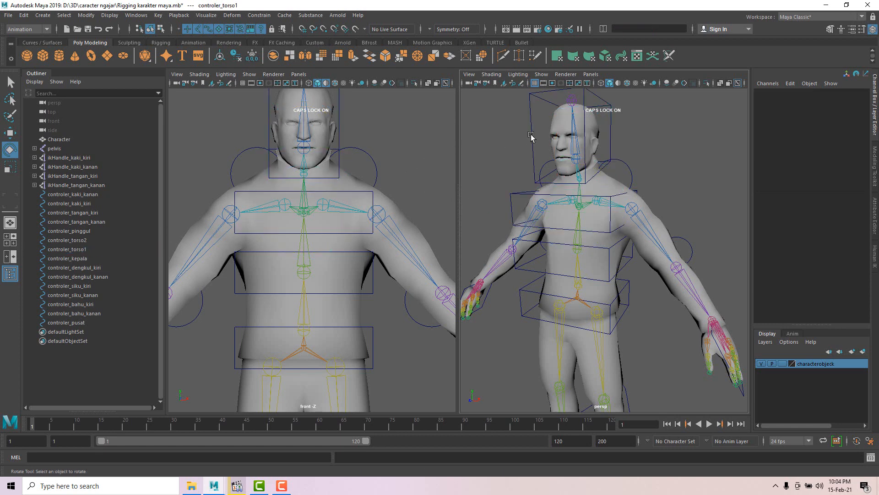
pyautogui.click(532, 133)
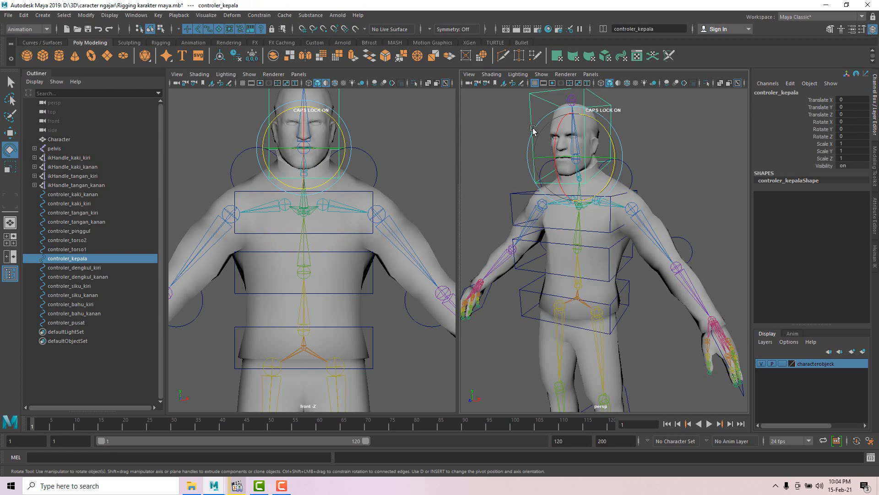
pyautogui.click(513, 206)
pyautogui.click(510, 197)
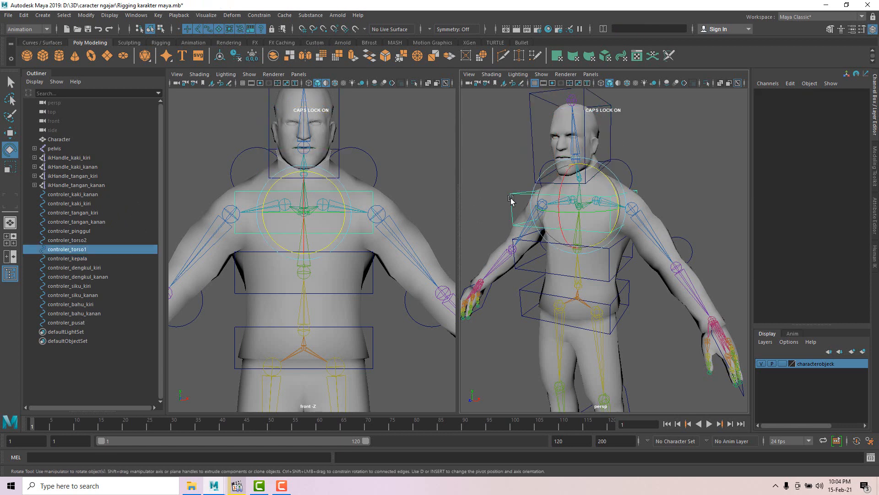
# Parent controler_kepala under controler_torso1 in the Outliner, expand the hierarchy to check the nesting, and collapse it again
pyautogui.click(73, 260)
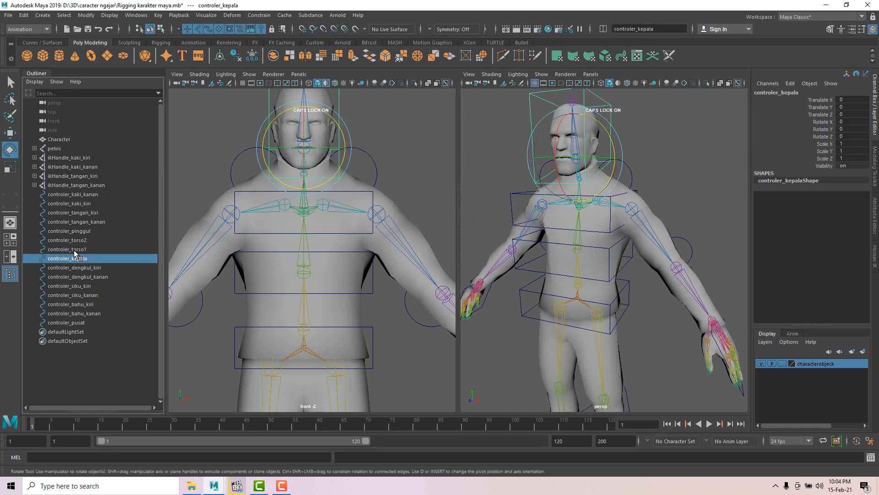
pyautogui.click(74, 251)
pyautogui.click(75, 260)
pyautogui.click(75, 251)
pyautogui.click(69, 259)
pyautogui.moveTo(63, 261); pyautogui.dragTo(64, 250, button='middle')
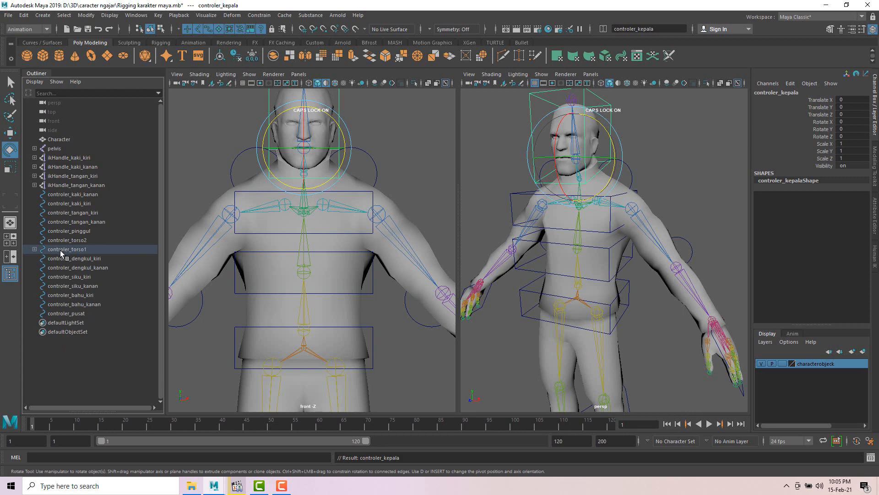
pyautogui.click(34, 249)
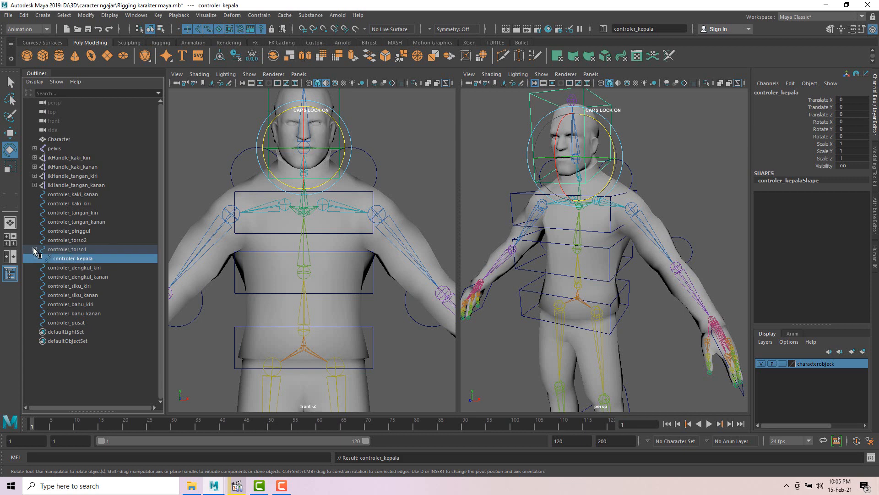
pyautogui.click(34, 249)
pyautogui.click(34, 250)
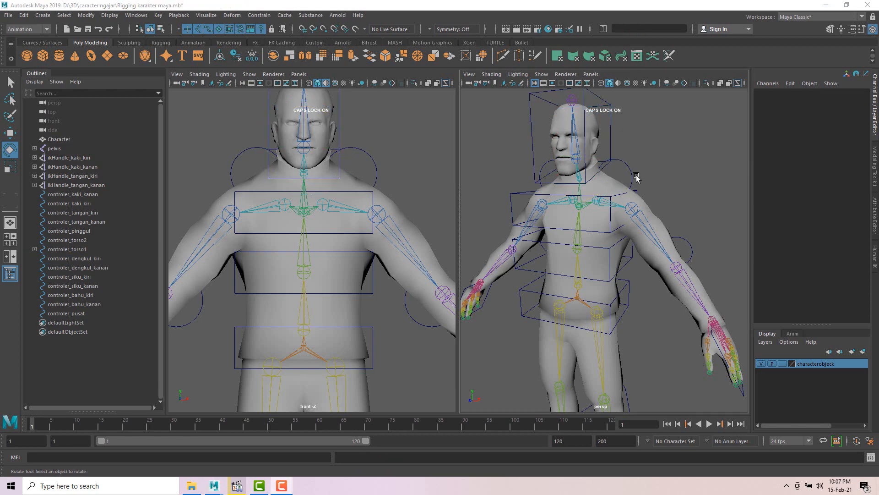
# Test controler_torso1 with its head child by rotating it -30 degrees about Z, and undo the rotation
pyautogui.moveTo(649, 174)
pyautogui.keyDown('alt'); pyautogui.mouseDown()
pyautogui.moveTo(632, 175)
pyautogui.moveTo(648, 173)
pyautogui.mouseUp(); pyautogui.keyUp('alt')
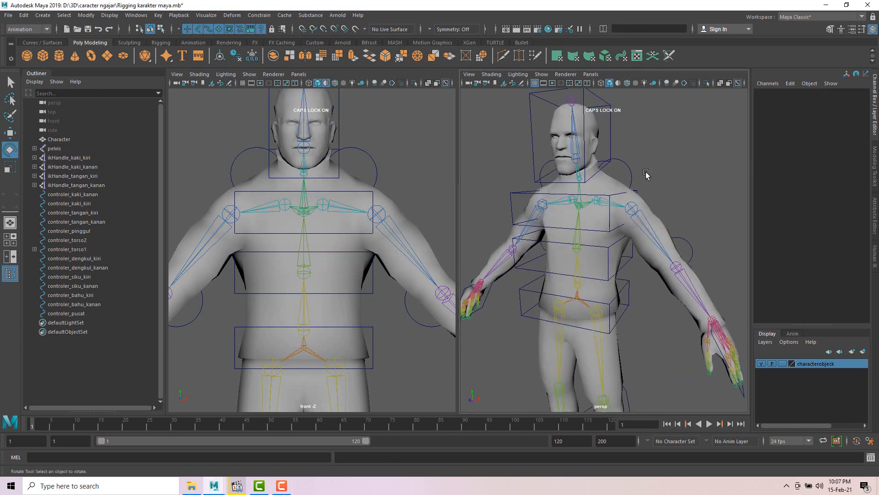
pyautogui.click(514, 194)
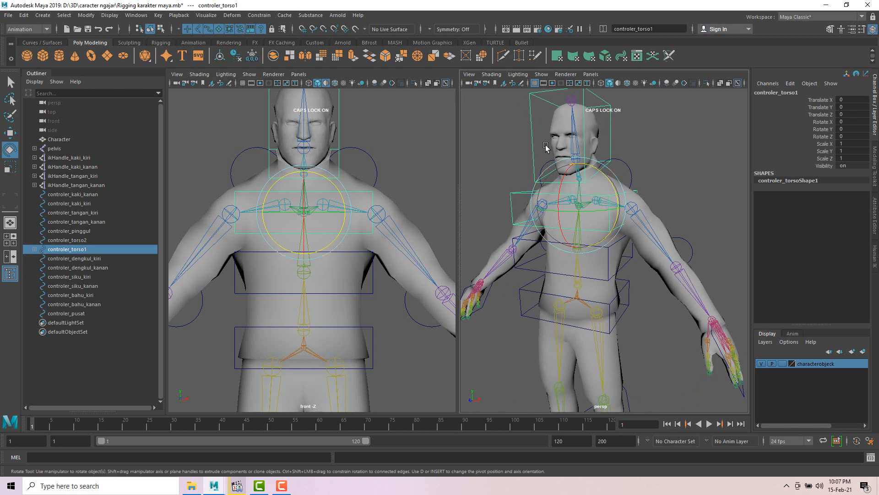
pyautogui.click(524, 196)
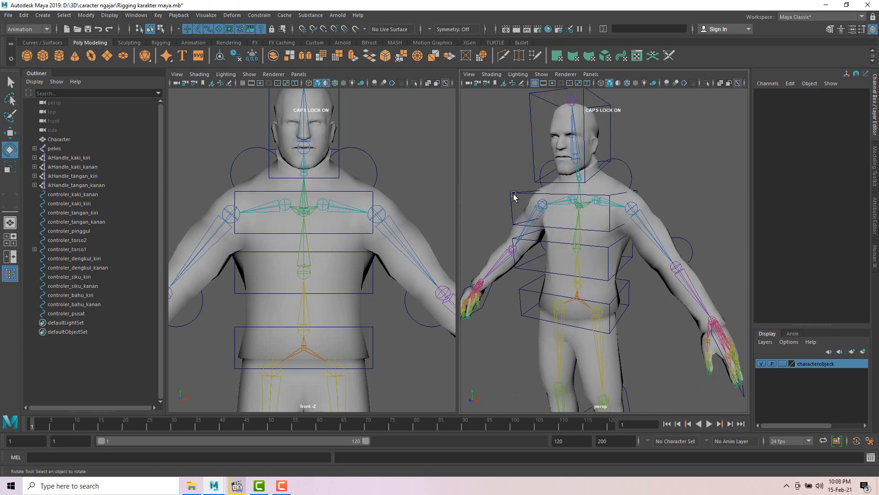
pyautogui.click(513, 194)
pyautogui.keyDown('alt'); pyautogui.moveTo(579, 216); pyautogui.dragTo(529, 189); pyautogui.keyUp('alt')
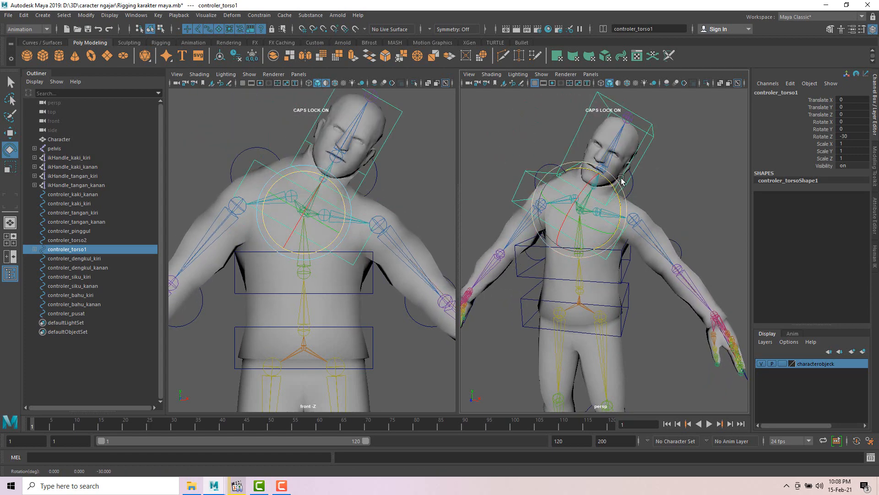
pyautogui.hotkey('ctrl', 'z')
# Examine the selected upper torso controller and the whole rig, from the head down to the ground controller
pyautogui.moveTo(658, 167)
pyautogui.keyDown('alt'); pyautogui.mouseDown()
pyautogui.moveTo(637, 171)
pyautogui.moveTo(658, 173)
pyautogui.mouseUp(); pyautogui.keyUp('alt')
pyautogui.scroll(-4, 647, 171)
pyautogui.scroll(4, 644, 179)
pyautogui.keyDown('alt'); pyautogui.moveTo(644, 182); pyautogui.dragTo(643, 161, button='middle'); pyautogui.keyUp('alt')
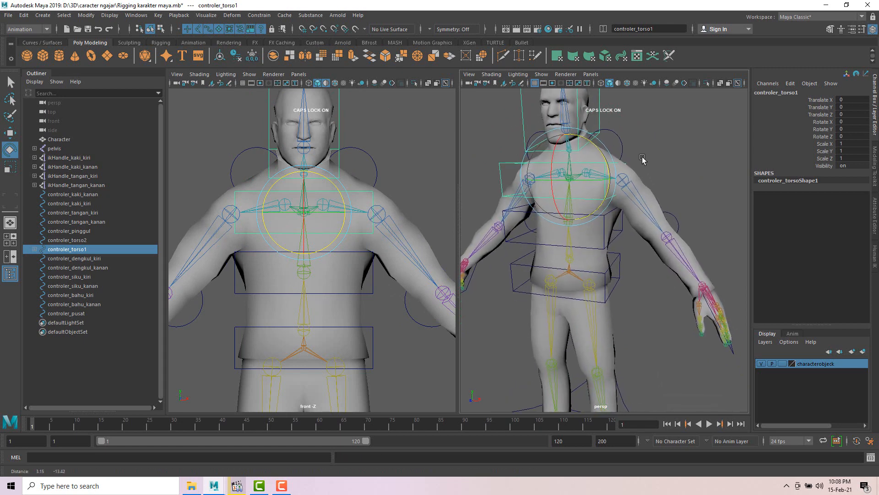
pyautogui.scroll(-4, 646, 160)
pyautogui.keyDown('alt'); pyautogui.moveTo(643, 178); pyautogui.dragTo(644, 180); pyautogui.keyUp('alt')
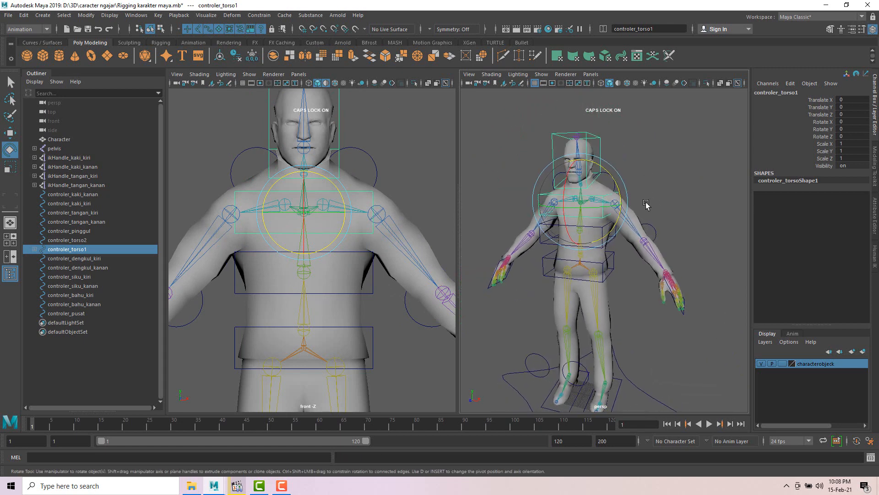
pyautogui.keyDown('alt'); pyautogui.moveTo(647, 205); pyautogui.dragTo(642, 180, button='middle'); pyautogui.keyUp('alt')
pyautogui.keyDown('alt'); pyautogui.moveTo(660, 172); pyautogui.dragTo(638, 143); pyautogui.keyUp('alt')
pyautogui.scroll(3, 614, 152)
pyautogui.scroll(-3, 615, 151)
pyautogui.scroll(3, 629, 149)
pyautogui.scroll(-4, 622, 156)
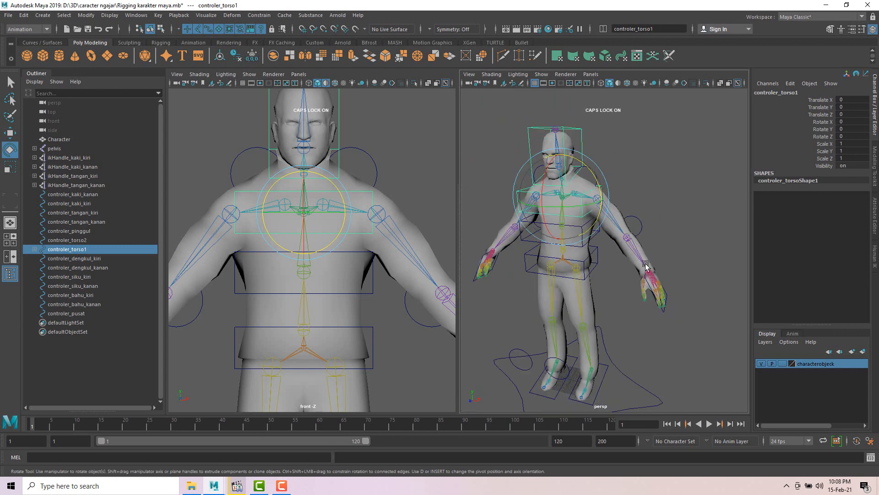
pyautogui.scroll(3, 620, 202)
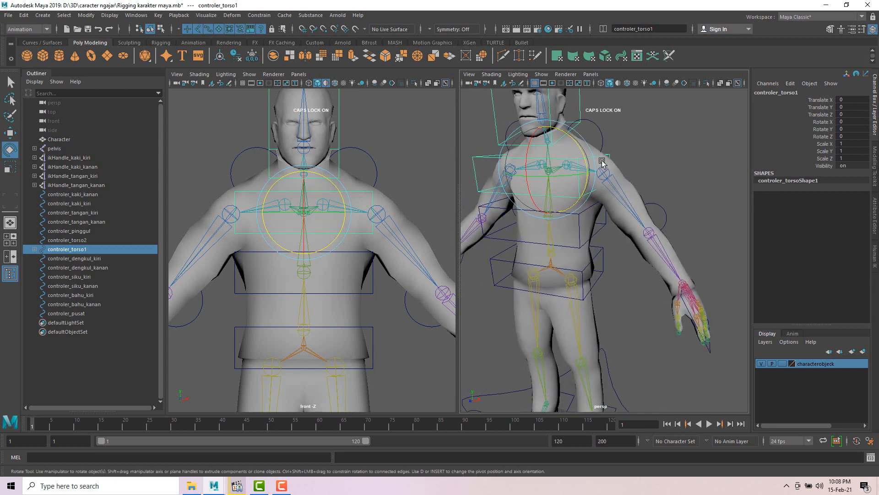
pyautogui.scroll(-3, 600, 194)
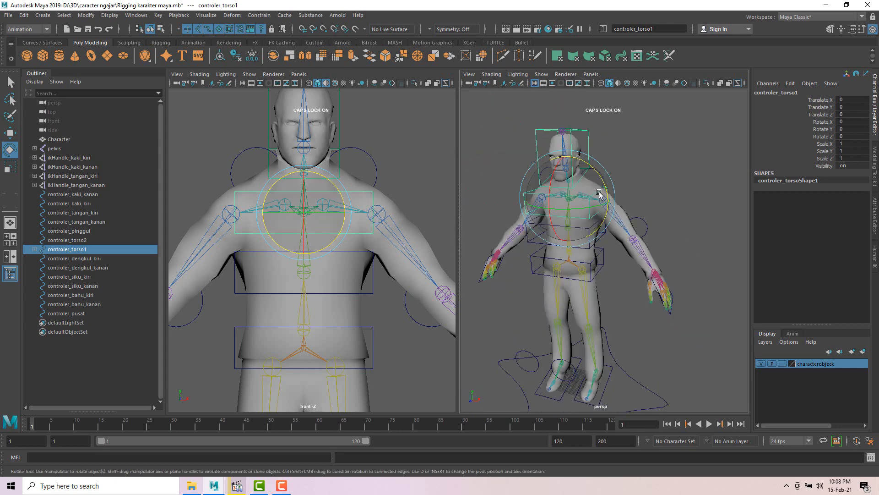
# Test controler_torso1 by rotating it 30 degrees about Y, and undo the rotation
pyautogui.click(543, 188)
pyautogui.click(528, 189)
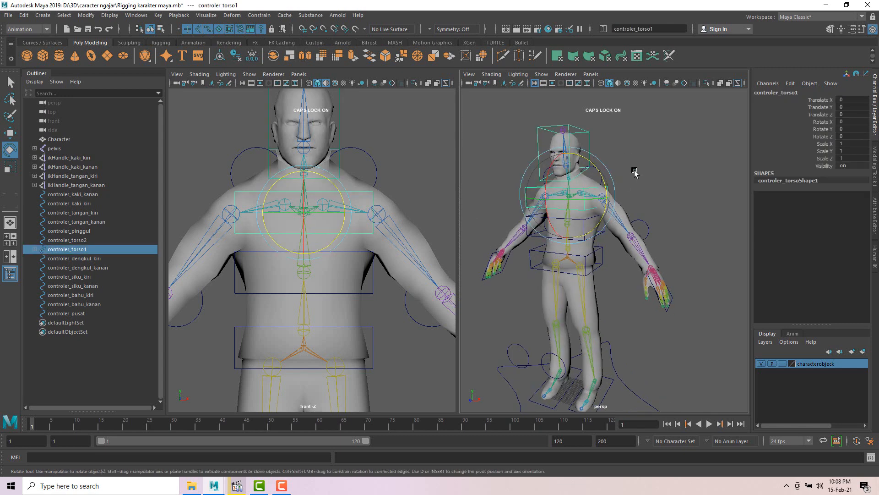
pyautogui.keyDown('alt'); pyautogui.moveTo(596, 190); pyautogui.dragTo(596, 189, button='middle'); pyautogui.keyUp('alt')
pyautogui.moveTo(580, 209); pyautogui.dragTo(601, 192)
pyautogui.hotkey('ctrl', 'z')
pyautogui.scroll(5, 618, 185)
pyautogui.scroll(-5, 618, 185)
pyautogui.hotkey('ctrl', 'z')
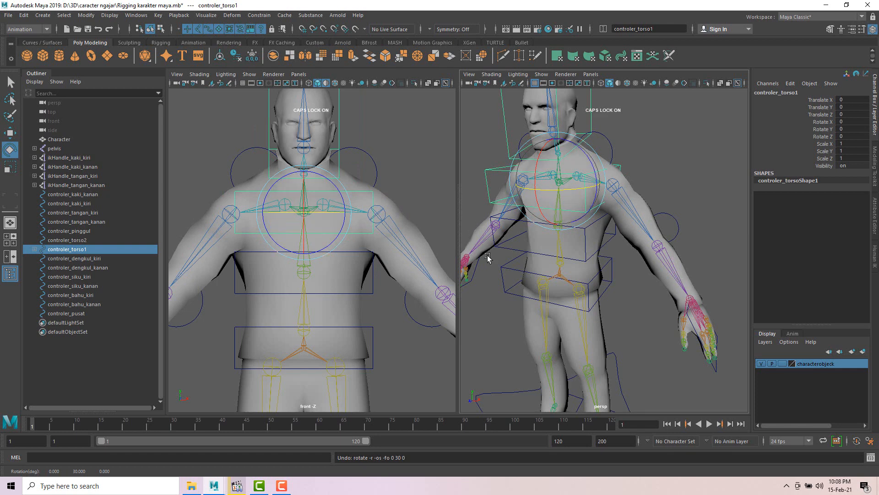
pyautogui.scroll(-3, 573, 197)
# Inspect the left arm, selecting the hand controller controler_tangan_kiri and the elbow controller controler_siku_kiri in turn
pyautogui.keyDown('alt'); pyautogui.moveTo(657, 181); pyautogui.dragTo(630, 171); pyautogui.keyUp('alt')
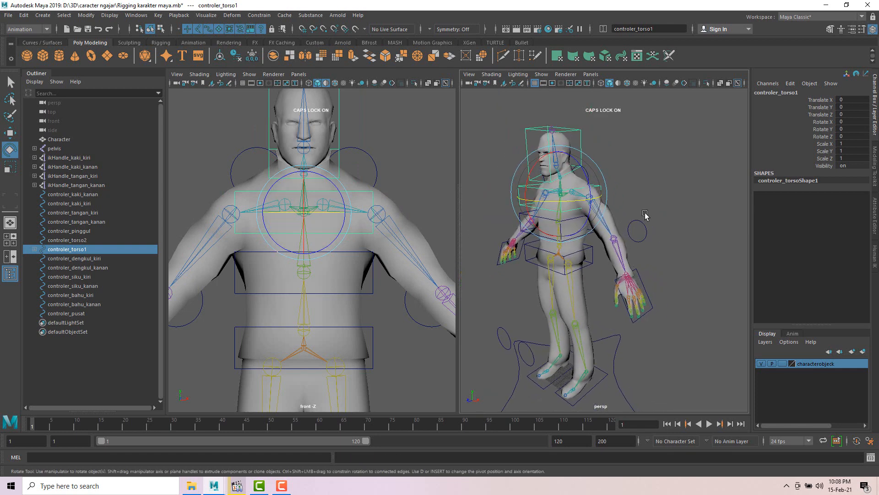
pyautogui.keyDown('alt'); pyautogui.moveTo(651, 223); pyautogui.dragTo(650, 210); pyautogui.keyUp('alt')
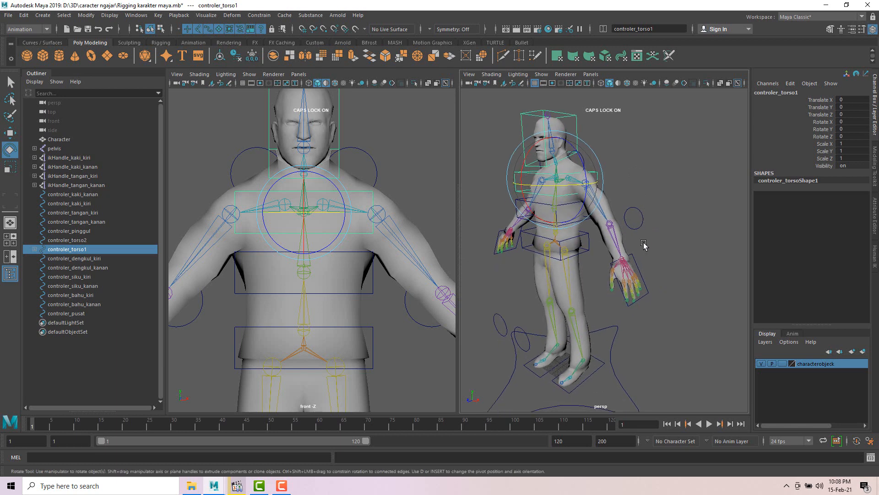
pyautogui.scroll(3, 643, 247)
pyautogui.keyDown('alt'); pyautogui.moveTo(670, 262); pyautogui.dragTo(662, 271); pyautogui.keyUp('alt')
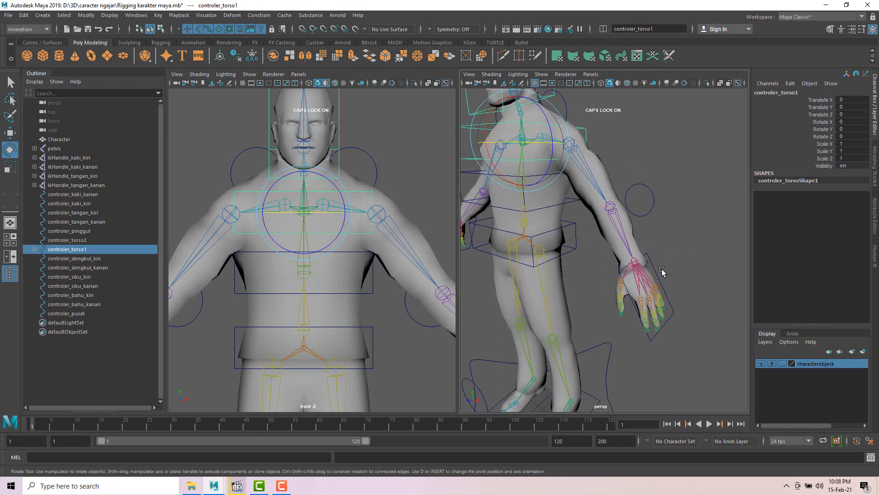
pyautogui.click(654, 270)
pyautogui.scroll(-5, 664, 254)
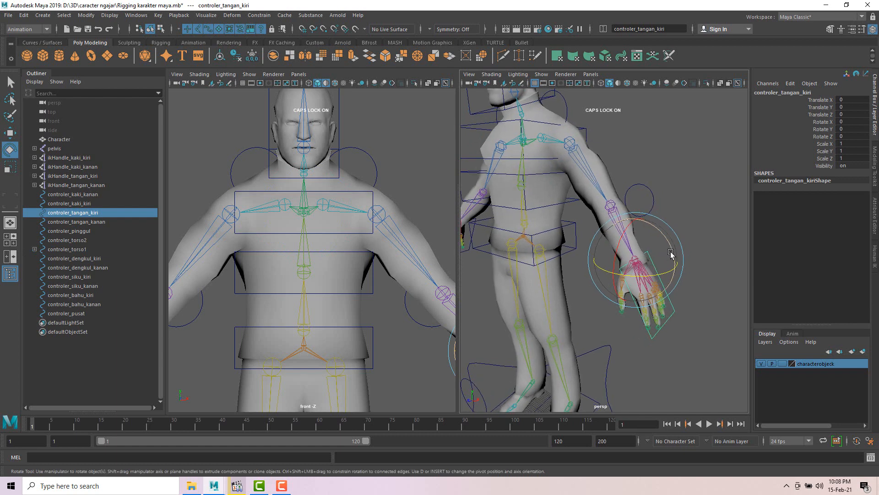
pyautogui.press('w')
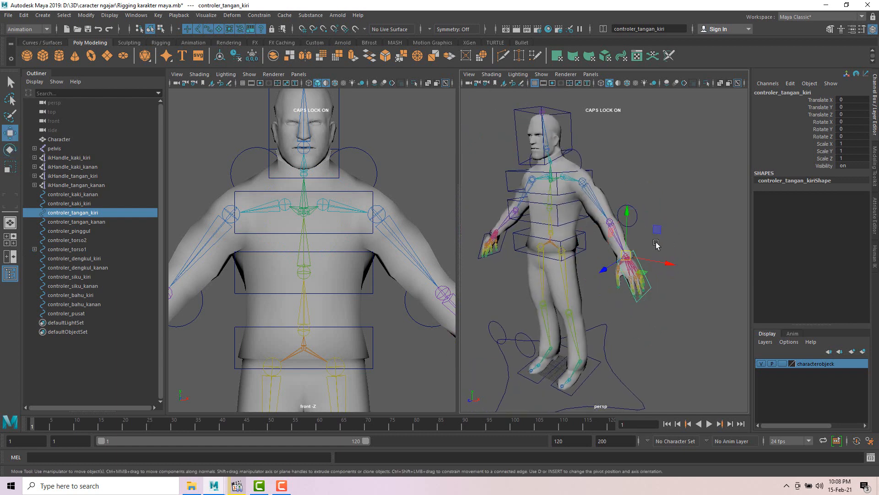
pyautogui.moveTo(657, 245)
pyautogui.keyDown('alt'); pyautogui.mouseDown()
pyautogui.moveTo(671, 248)
pyautogui.moveTo(661, 238)
pyautogui.mouseUp(); pyautogui.keyUp('alt')
pyautogui.click(637, 216)
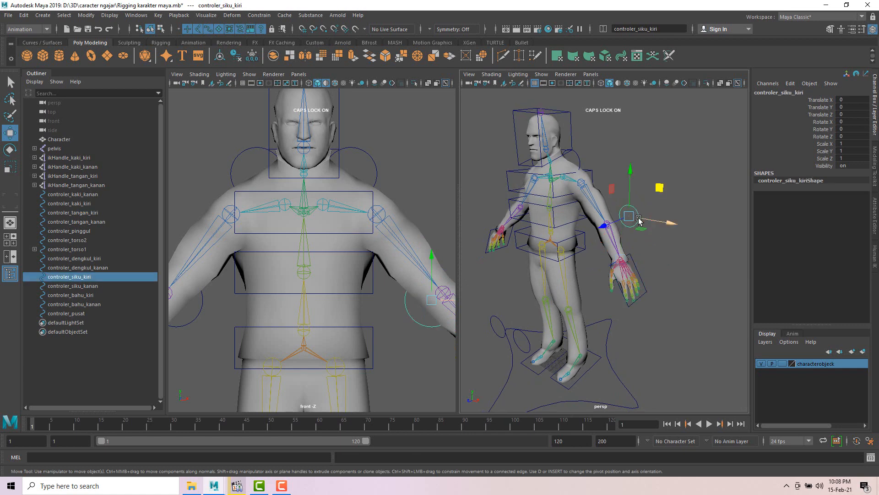
# Compare the left hand and elbow controllers, and parent controler_siku_kiri under controler_tangan_kiri in the Outliner
pyautogui.scroll(3, 632, 212)
pyautogui.moveTo(630, 209)
pyautogui.keyDown('alt'); pyautogui.mouseDown()
pyautogui.moveTo(642, 205)
pyautogui.moveTo(643, 214)
pyautogui.mouseUp(); pyautogui.keyUp('alt')
pyautogui.keyDown('alt'); pyautogui.moveTo(659, 225); pyautogui.dragTo(645, 259, button='middle'); pyautogui.keyUp('alt')
pyautogui.click(639, 268)
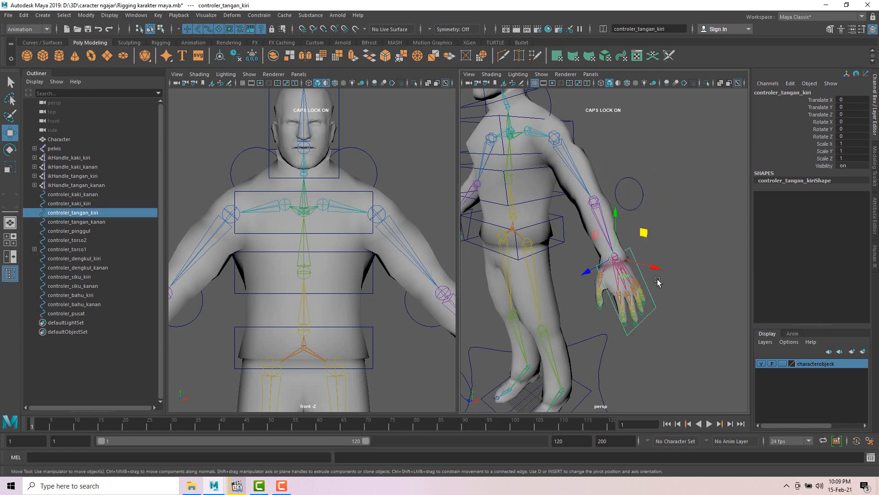
pyautogui.click(640, 201)
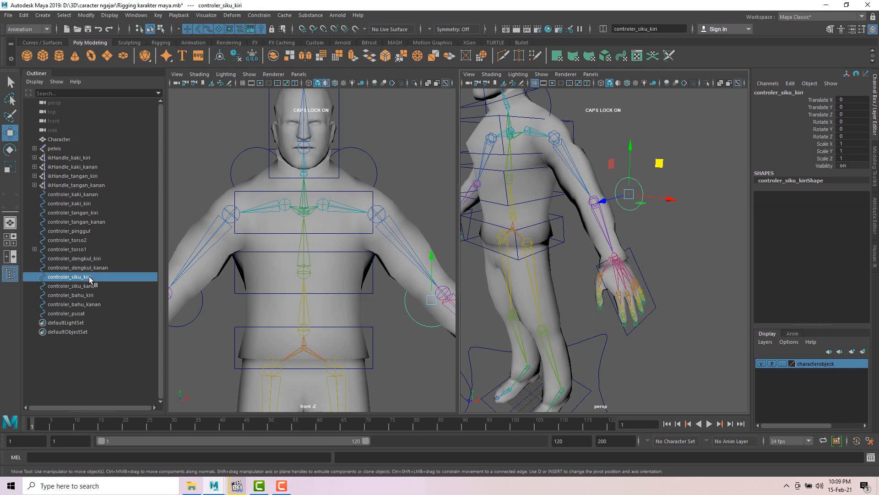
pyautogui.click(642, 274)
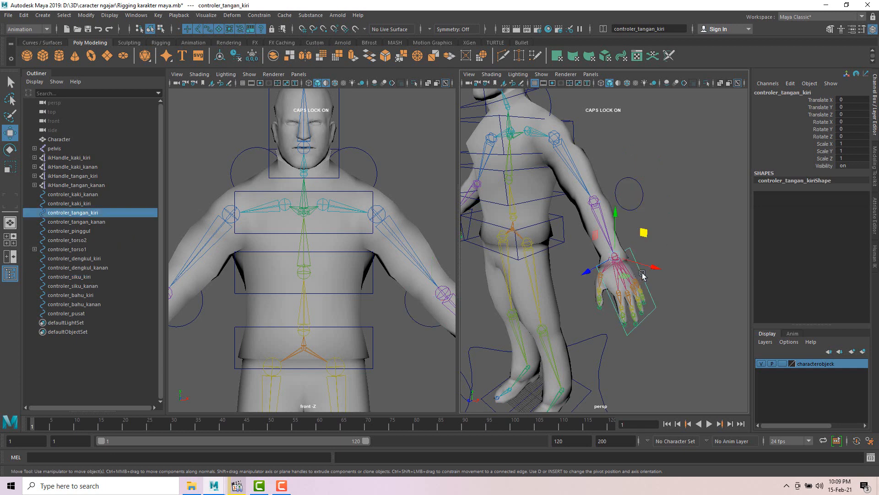
pyautogui.click(86, 278)
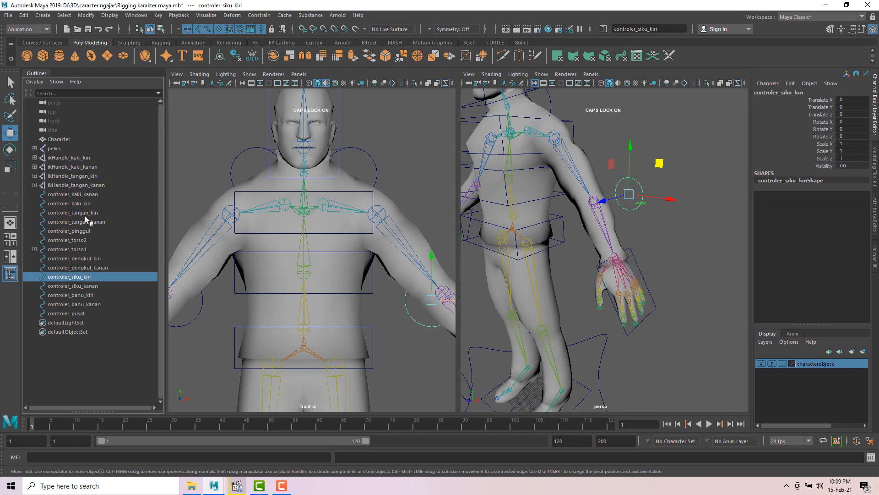
pyautogui.click(85, 213)
pyautogui.click(82, 278)
pyautogui.moveTo(77, 280); pyautogui.dragTo(88, 236, button='middle')
pyautogui.click(87, 213)
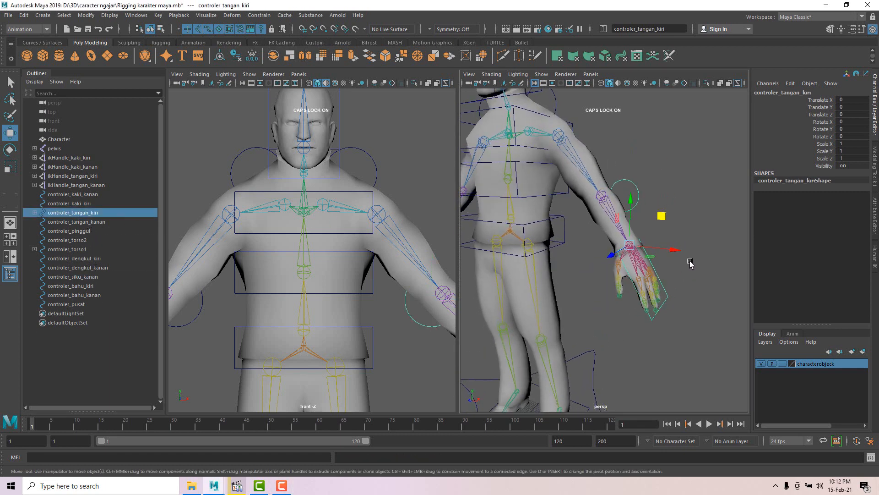
# Test controler_tangan_kiri by moving it to Translate X 0.469 and Translate Y 21.116, bending the left arm
pyautogui.keyDown('alt'); pyautogui.moveTo(690, 262); pyautogui.dragTo(657, 271, button='middle'); pyautogui.keyUp('alt')
pyautogui.click(656, 270)
pyautogui.click(633, 302)
pyautogui.keyDown('alt'); pyautogui.moveTo(649, 273); pyautogui.dragTo(637, 170); pyautogui.keyUp('alt')
pyautogui.keyDown('alt'); pyautogui.moveTo(717, 221); pyautogui.dragTo(671, 239); pyautogui.keyUp('alt')
# Test rotating controler_tangan_kiri to Rotate X -26.565, Rotate Y 14.478 and Rotate Z 26.565
pyautogui.press('e')
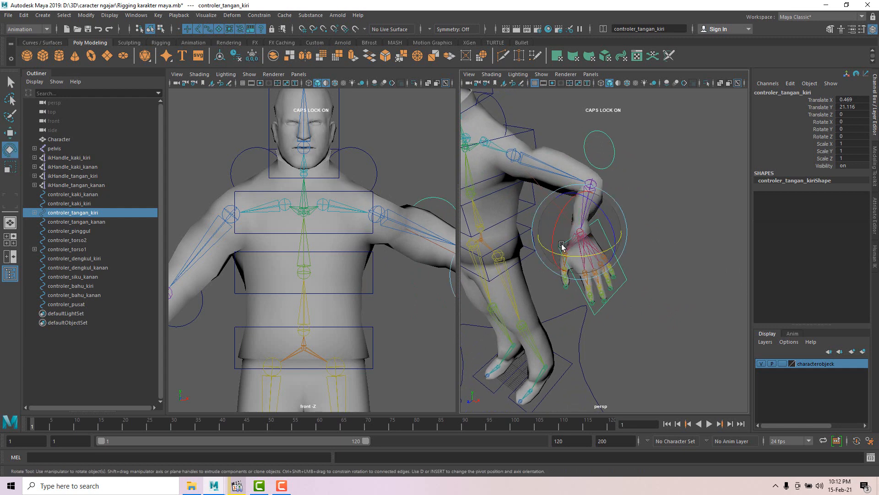
pyautogui.moveTo(554, 231); pyautogui.dragTo(638, 211)
pyautogui.click(651, 196)
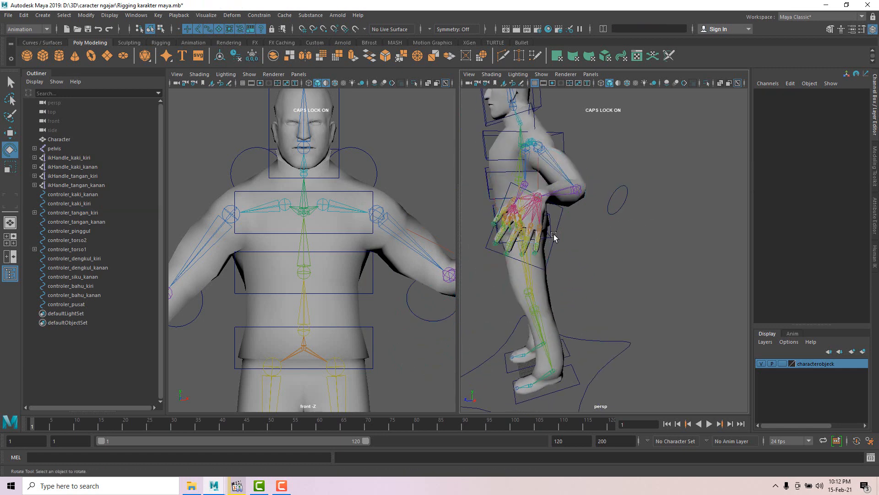
pyautogui.click(553, 235)
pyautogui.moveTo(551, 192); pyautogui.dragTo(559, 176)
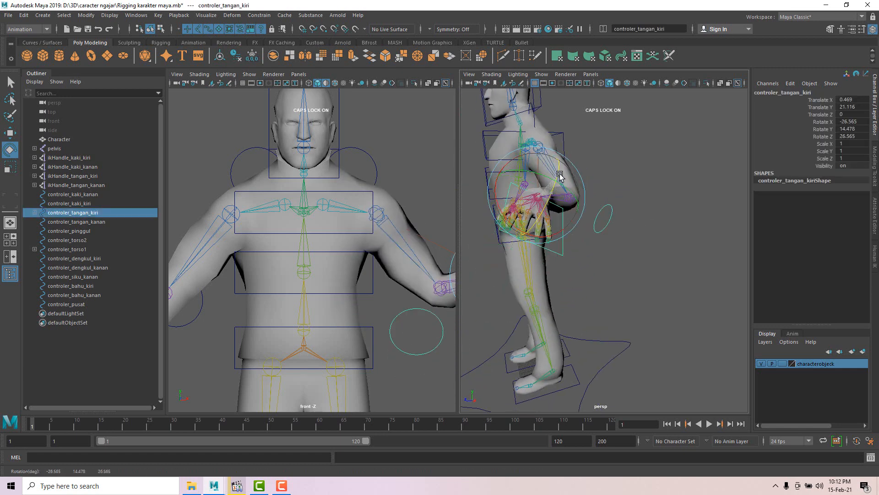
# Test the elbow controller controler_siku_kiri by moving it to Translate X 21.49, Y 50.614 and Z -54.337
pyautogui.click(611, 213)
pyautogui.press('w')
pyautogui.click(611, 212)
pyautogui.moveTo(629, 179); pyautogui.dragTo(659, 89)
pyautogui.keyDown('alt'); pyautogui.moveTo(586, 213); pyautogui.dragTo(647, 204); pyautogui.keyUp('alt')
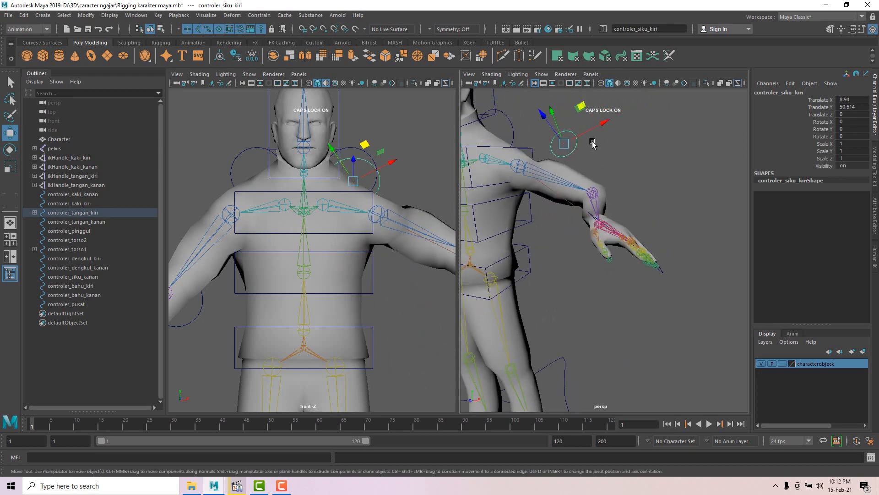
pyautogui.moveTo(579, 110); pyautogui.dragTo(625, 149)
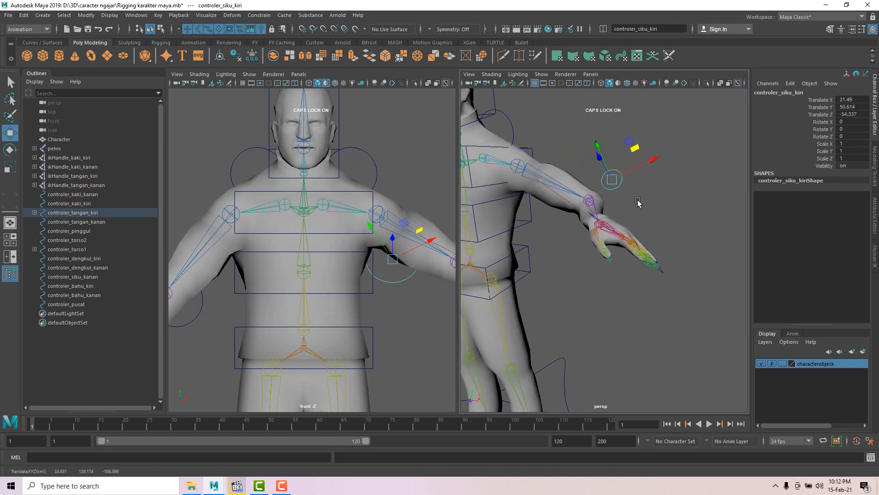
pyautogui.click(657, 207)
pyautogui.keyDown('alt'); pyautogui.moveTo(659, 206); pyautogui.dragTo(648, 220); pyautogui.keyUp('alt')
# Select controler_tangan_kiri and controler_siku_kiri together and reset their Translate X, Y, Z and Rotate X, Y to 0
pyautogui.click(621, 304)
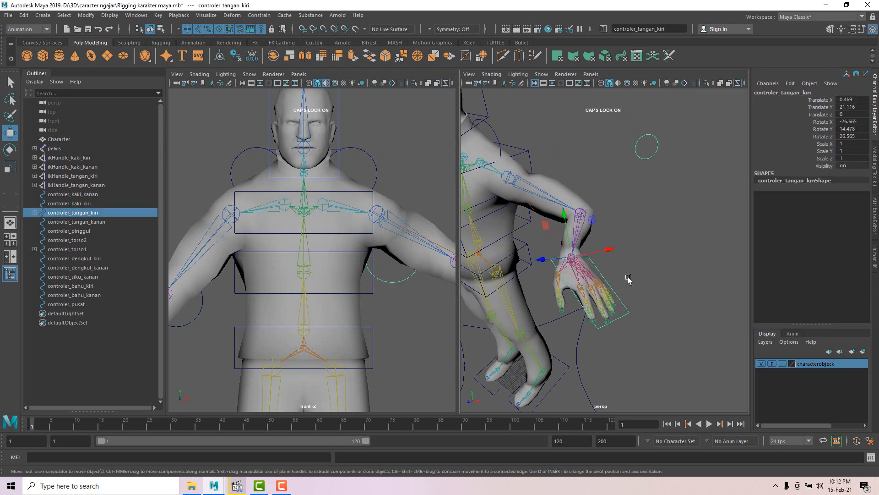
pyautogui.click(652, 157)
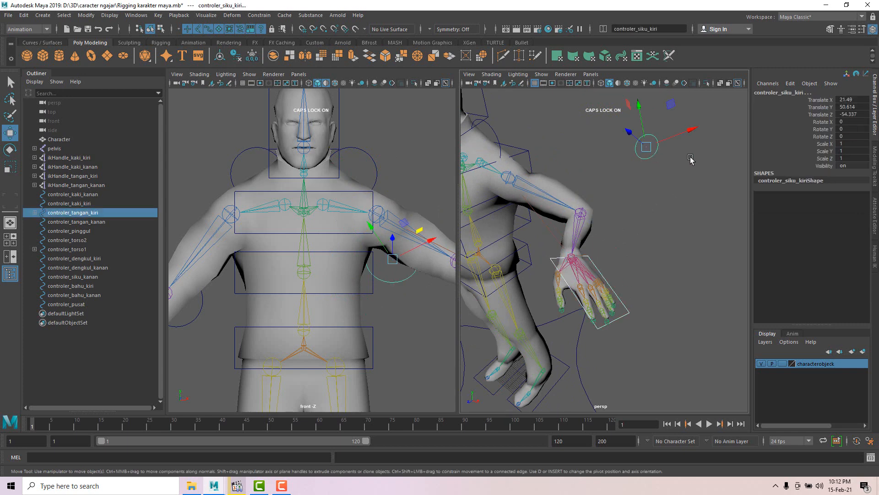
pyautogui.doubleClick(851, 99)
pyautogui.press('Tab')
pyautogui.moveTo(849, 99); pyautogui.dragTo(857, 127)
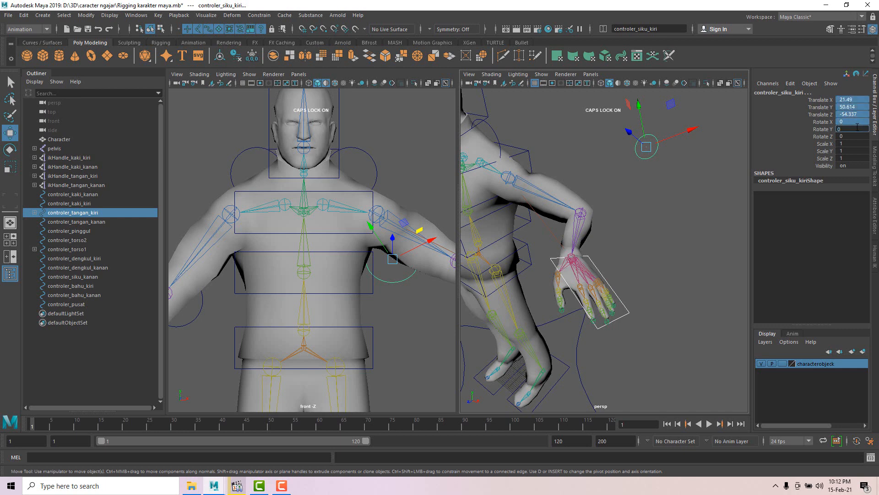
pyautogui.press('Return')
pyautogui.scroll(-4, 661, 196)
pyautogui.keyDown('alt'); pyautogui.moveTo(643, 220); pyautogui.dragTo(676, 198); pyautogui.keyUp('alt')
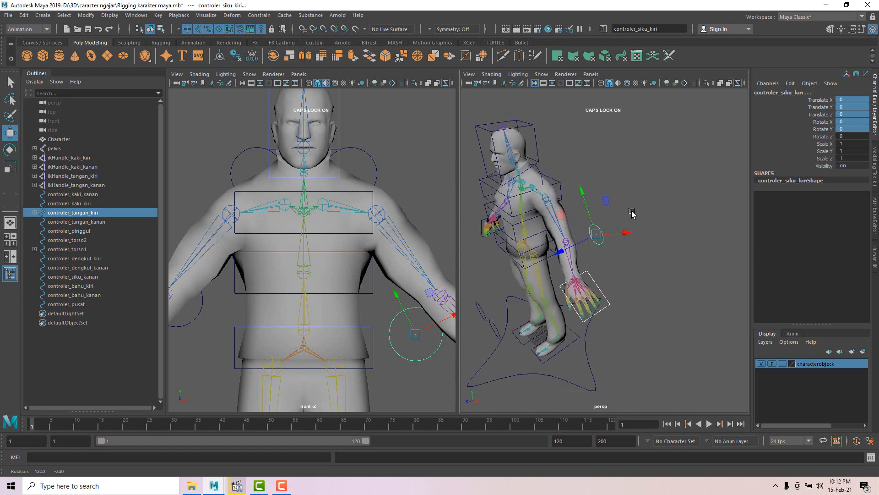
# Test rotating controler_bahu_kiri to Rotate X -20.449, Rotate Y 25.957 and Rotate Z 29.575, and undo the rotation
pyautogui.keyDown('alt'); pyautogui.moveTo(631, 212); pyautogui.dragTo(632, 252); pyautogui.keyUp('alt')
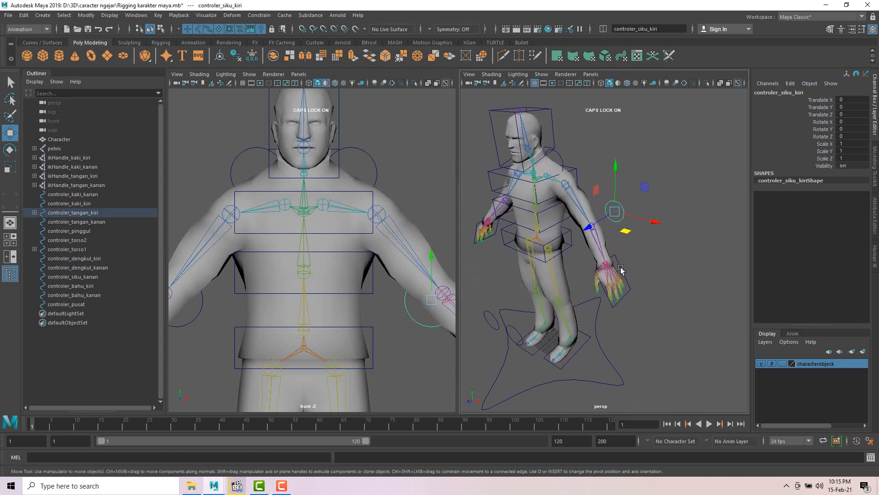
pyautogui.click(621, 270)
pyautogui.keyDown('alt'); pyautogui.moveTo(601, 281); pyautogui.dragTo(647, 242); pyautogui.keyUp('alt')
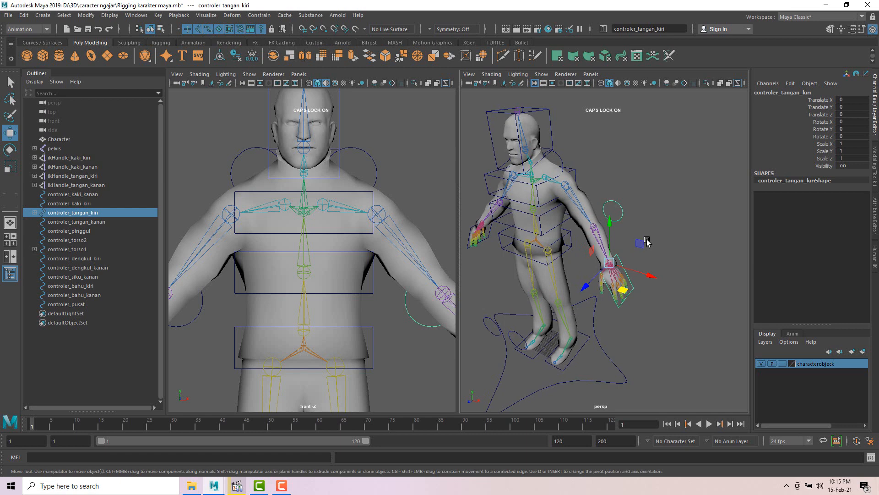
pyautogui.click(560, 157)
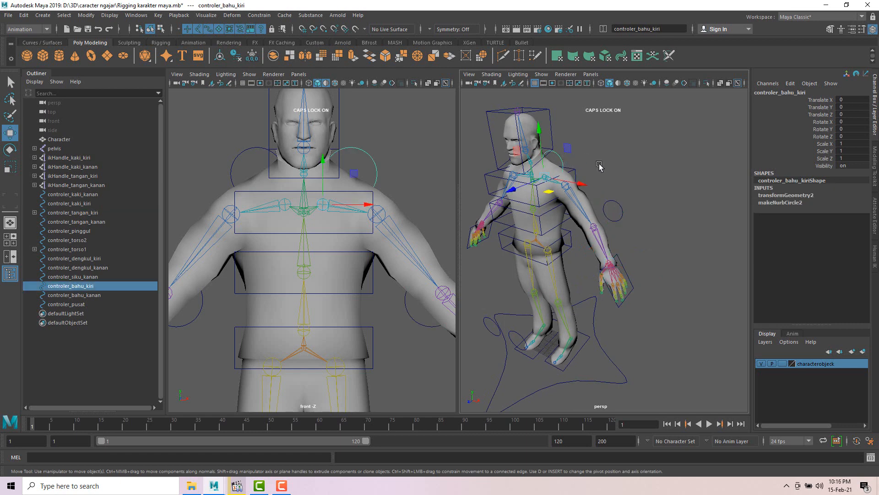
pyautogui.keyDown('alt'); pyautogui.moveTo(601, 205); pyautogui.dragTo(598, 209); pyautogui.keyUp('alt')
pyautogui.press('e')
pyautogui.moveTo(562, 157); pyautogui.dragTo(561, 144)
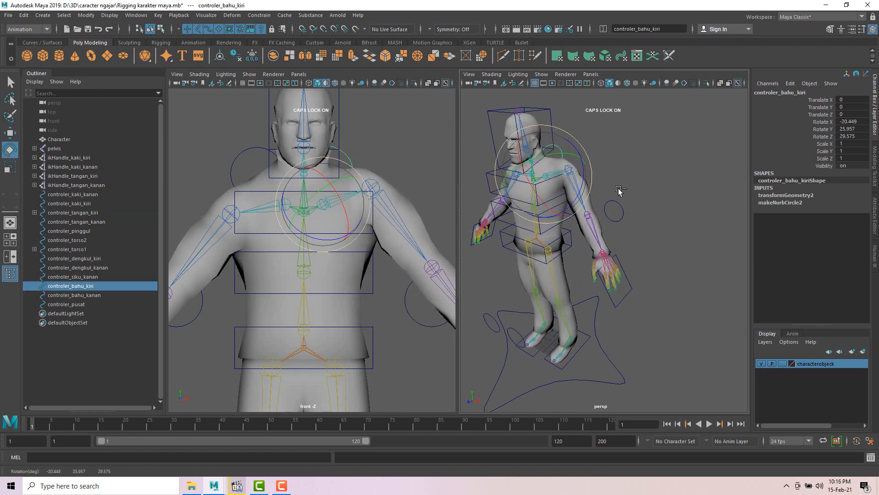
pyautogui.hotkey('ctrl', 'z')
# Parent the left hand controller controler_tangan_kiri under the left shoulder controller controler_bahu_kiri
pyautogui.click(623, 266)
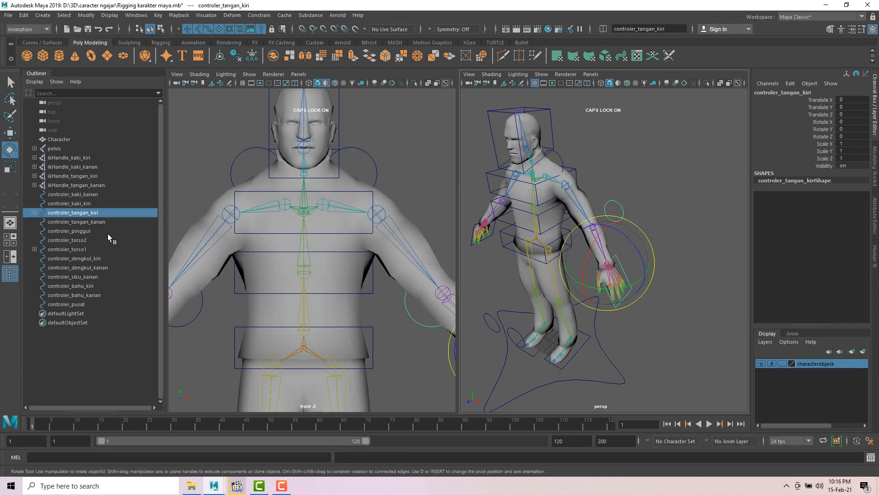
pyautogui.click(559, 158)
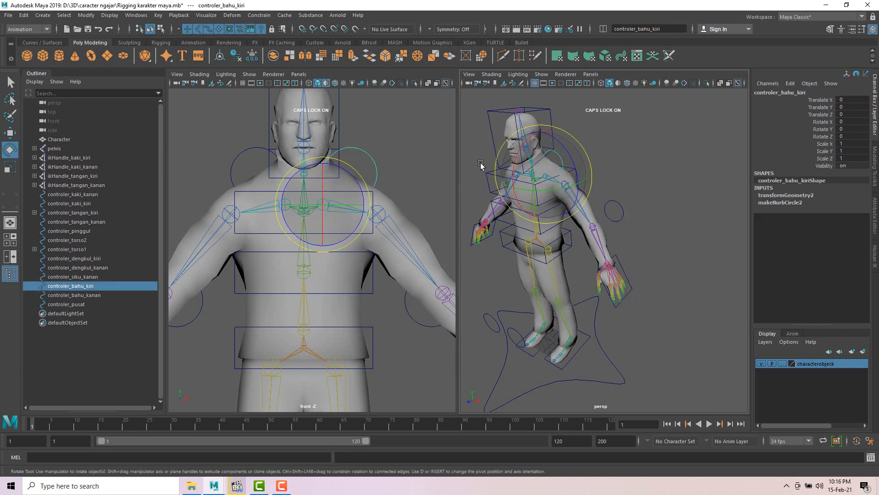
pyautogui.click(91, 212)
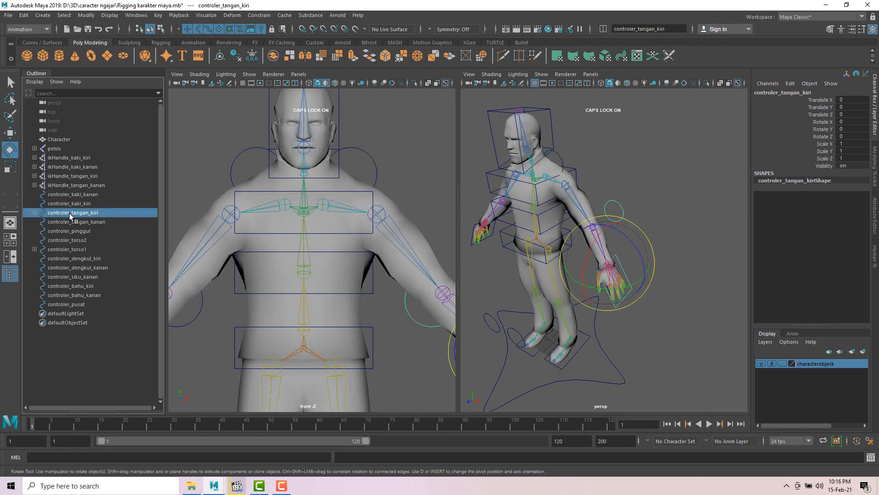
pyautogui.moveTo(69, 213); pyautogui.dragTo(79, 288, button='middle')
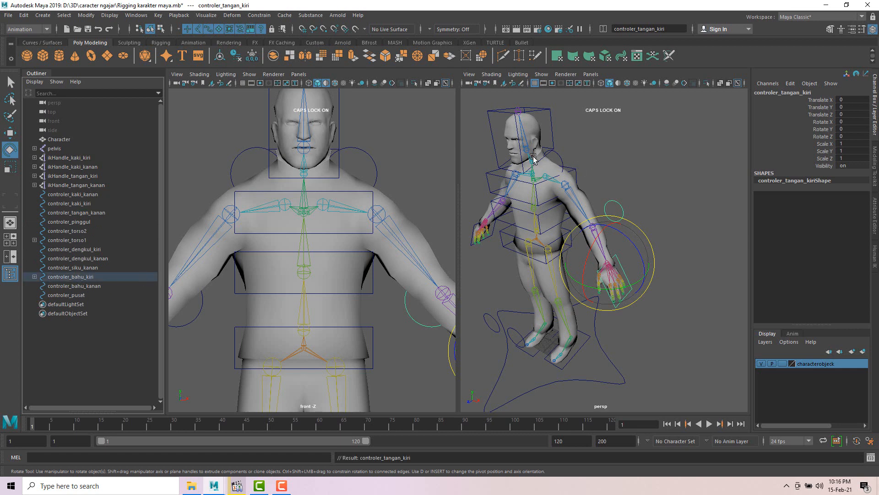
# Test the new link by rotating controler_bahu_kiri twice while checking the left arm, and undo both rotations
pyautogui.click(570, 155)
pyautogui.click(560, 156)
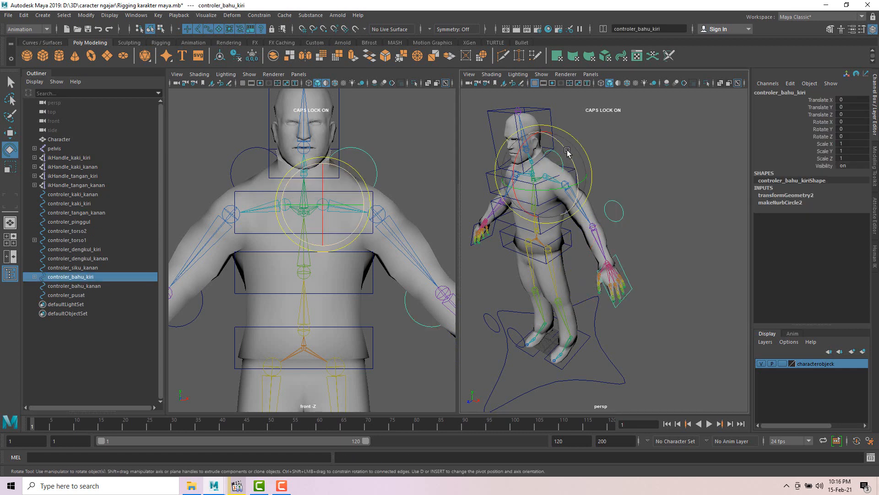
pyautogui.moveTo(568, 153); pyautogui.dragTo(563, 139)
pyautogui.keyDown('alt'); pyautogui.moveTo(614, 127); pyautogui.dragTo(645, 117); pyautogui.keyUp('alt')
pyautogui.moveTo(571, 149); pyautogui.dragTo(576, 133)
pyautogui.keyDown('alt'); pyautogui.moveTo(667, 133); pyautogui.dragTo(588, 159); pyautogui.keyUp('alt')
pyautogui.hotkey('ctrl', 'z')
pyautogui.hotkey('ctrl', 'z')
# Parent the left shoulder controller controler_bahu_kiri under the upper torso controller controler_torso1
pyautogui.keyDown('alt'); pyautogui.moveTo(589, 159); pyautogui.dragTo(606, 151, button='right'); pyautogui.keyUp('alt')
pyautogui.keyDown('alt'); pyautogui.moveTo(607, 151); pyautogui.dragTo(628, 134); pyautogui.keyUp('alt')
pyautogui.click(627, 134)
pyautogui.click(571, 129)
pyautogui.moveTo(576, 132)
pyautogui.keyDown('alt'); pyautogui.mouseDown()
pyautogui.moveTo(611, 140)
pyautogui.moveTo(598, 157)
pyautogui.moveTo(591, 132)
pyautogui.mouseUp(); pyautogui.keyUp('alt')
pyautogui.press('w')
pyautogui.click(590, 161)
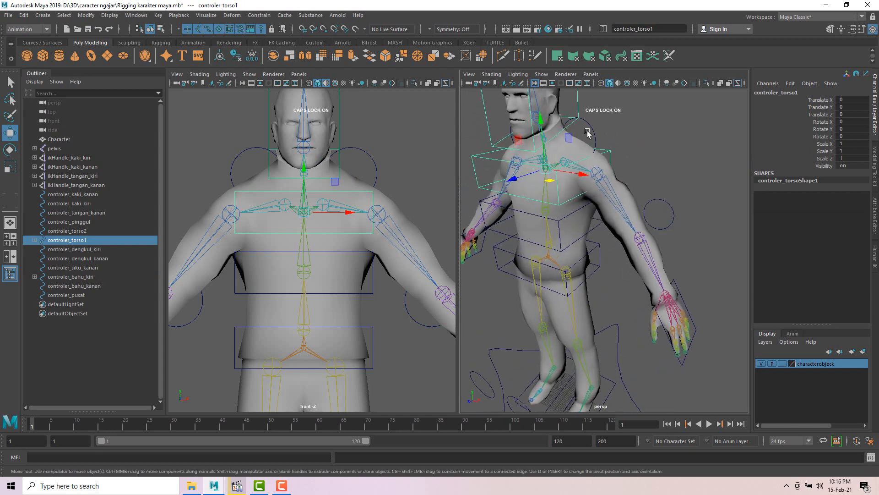
pyautogui.click(591, 132)
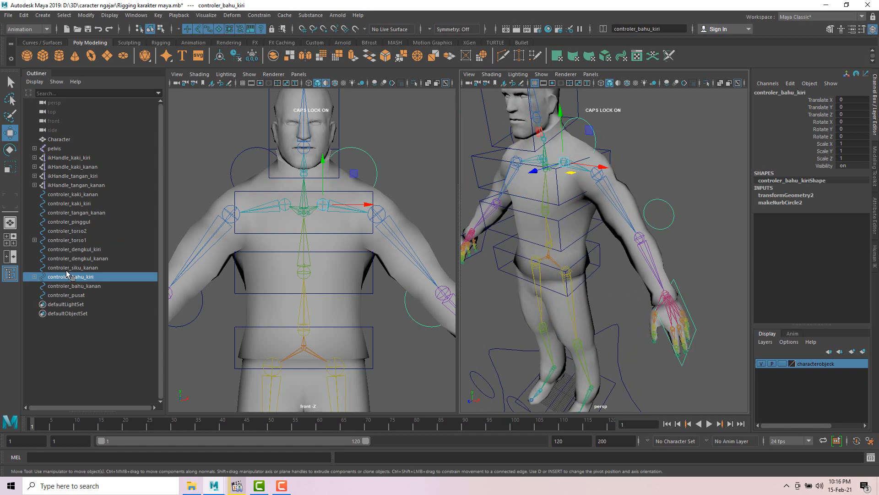
pyautogui.moveTo(64, 276); pyautogui.dragTo(65, 243, button='middle')
# Test rotating controler_torso1 to Rotate Y 15 to check the left arm link, and undo the rotation
pyautogui.click(633, 141)
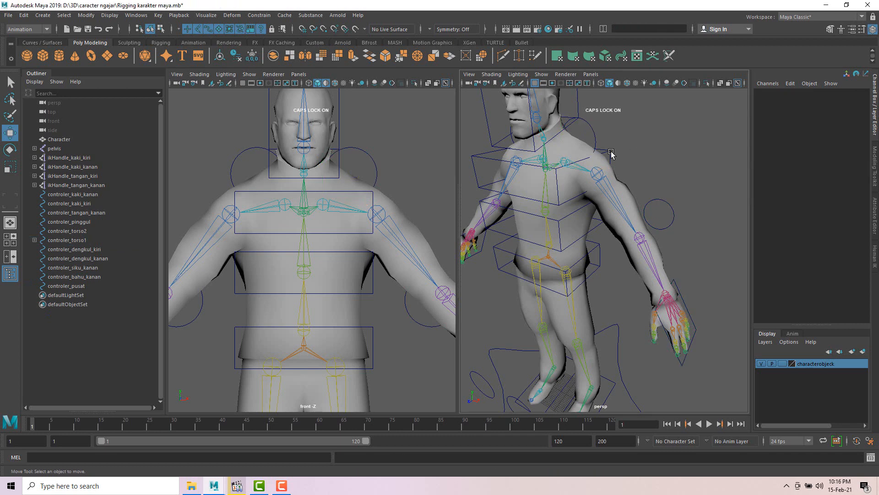
pyautogui.click(610, 150)
pyautogui.keyDown('alt'); pyautogui.moveTo(620, 158); pyautogui.dragTo(634, 162); pyautogui.keyUp('alt')
pyautogui.press('e')
pyautogui.moveTo(544, 183)
pyautogui.mouseDown()
pyautogui.moveTo(523, 184)
pyautogui.moveTo(547, 184)
pyautogui.mouseUp()
pyautogui.scroll(-6, 612, 177)
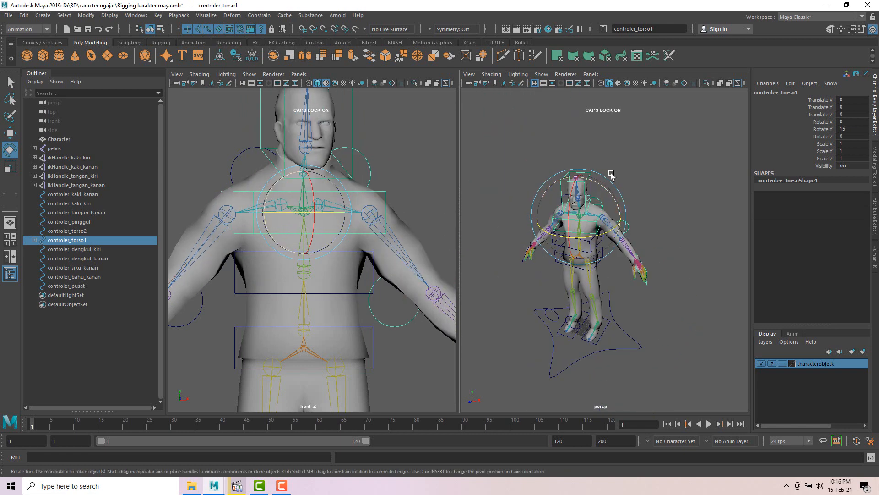
pyautogui.keyDown('alt'); pyautogui.moveTo(637, 182); pyautogui.dragTo(678, 186); pyautogui.keyUp('alt')
pyautogui.hotkey('ctrl', 'z')
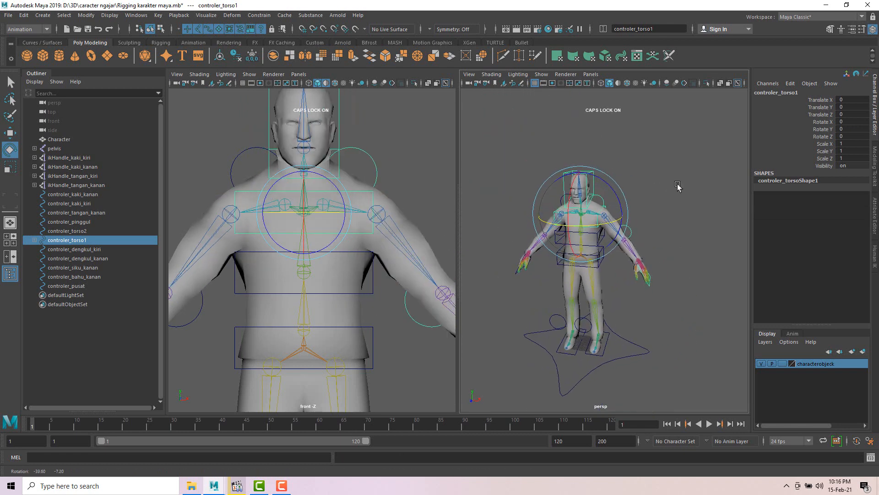
# Parent the right elbow controller controler_siku_kanan under the right hand controller controler_tangan_kanan
pyautogui.scroll(4, 629, 201)
pyautogui.keyDown('alt'); pyautogui.moveTo(628, 200); pyautogui.dragTo(544, 200); pyautogui.keyUp('alt')
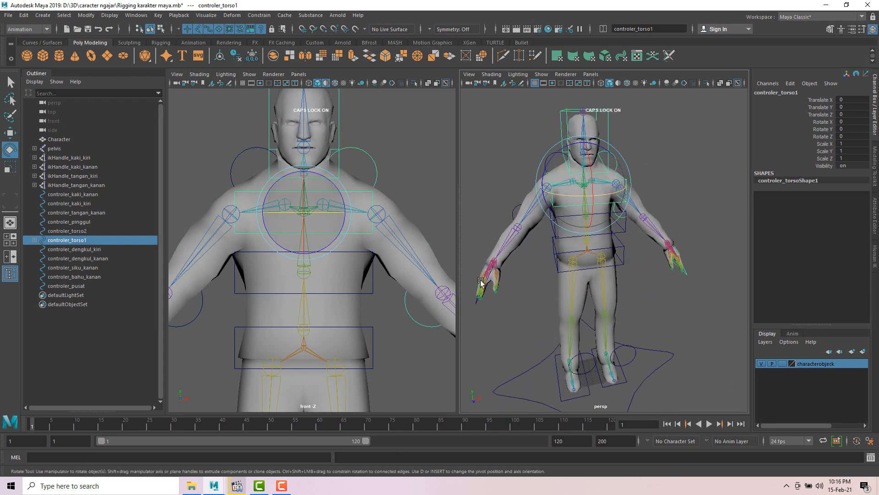
pyautogui.keyDown('alt'); pyautogui.moveTo(481, 283); pyautogui.dragTo(648, 171); pyautogui.keyUp('alt')
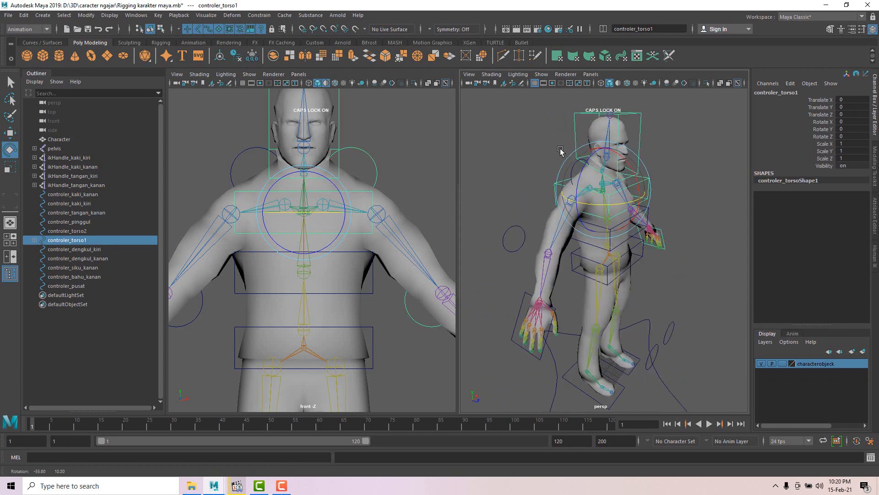
pyautogui.keyDown('alt'); pyautogui.moveTo(596, 192); pyautogui.dragTo(543, 261); pyautogui.keyUp('alt')
pyautogui.click(544, 262)
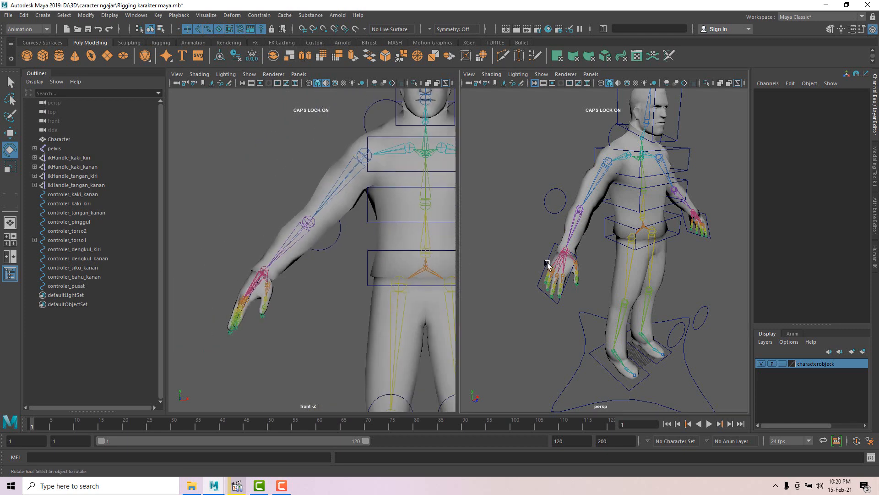
pyautogui.click(545, 262)
pyautogui.keyDown('alt'); pyautogui.moveTo(545, 261); pyautogui.dragTo(544, 288); pyautogui.keyUp('alt')
pyautogui.click(517, 200)
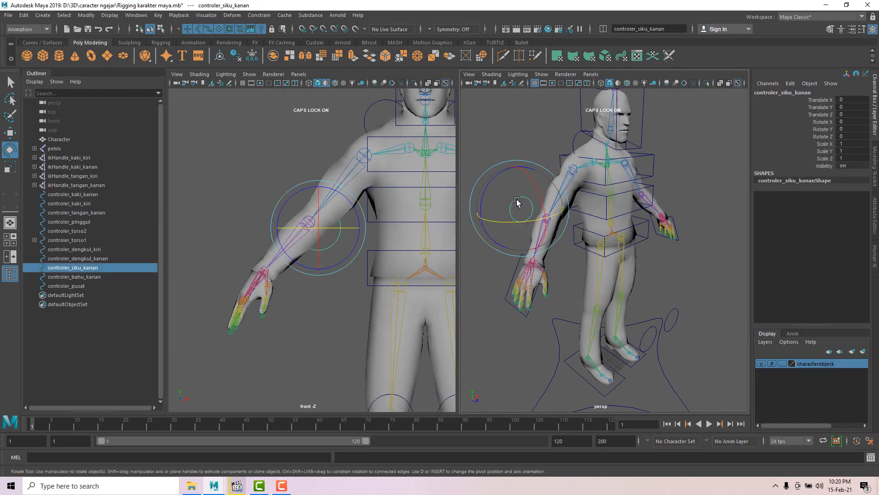
pyautogui.keyDown('alt'); pyautogui.moveTo(516, 201); pyautogui.dragTo(521, 198); pyautogui.keyUp('alt')
pyautogui.press('w')
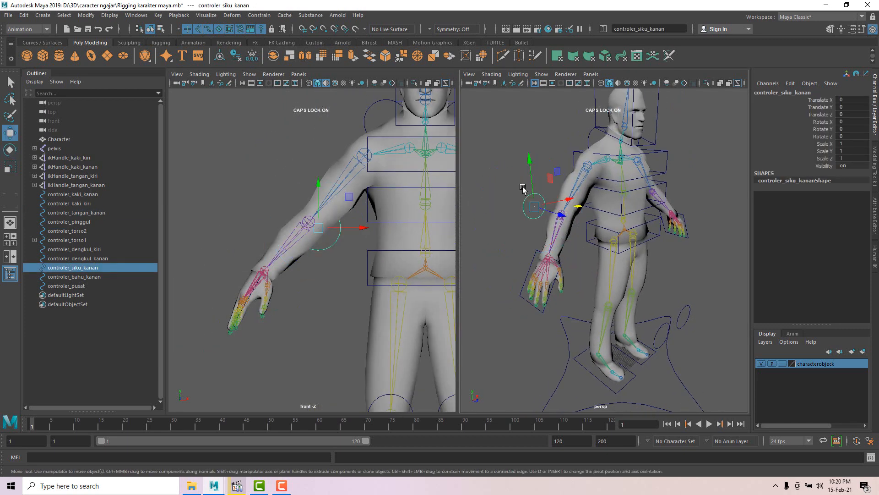
pyautogui.click(523, 282)
pyautogui.click(529, 198)
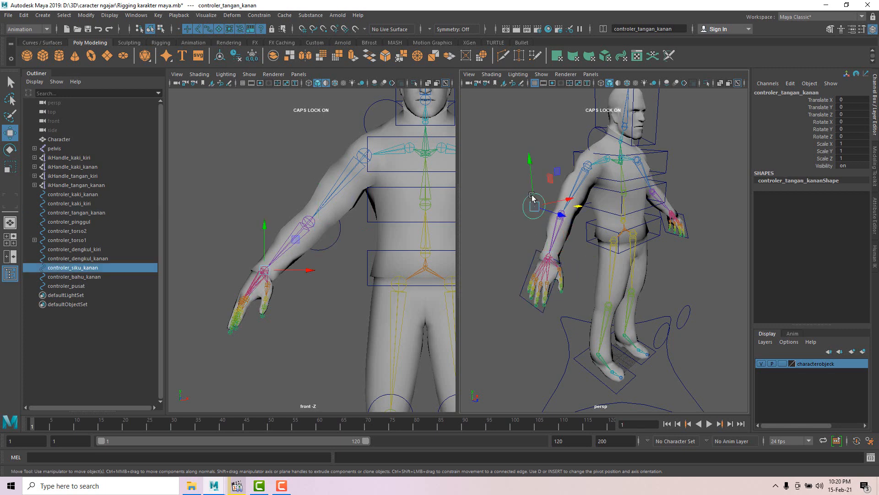
pyautogui.click(530, 270)
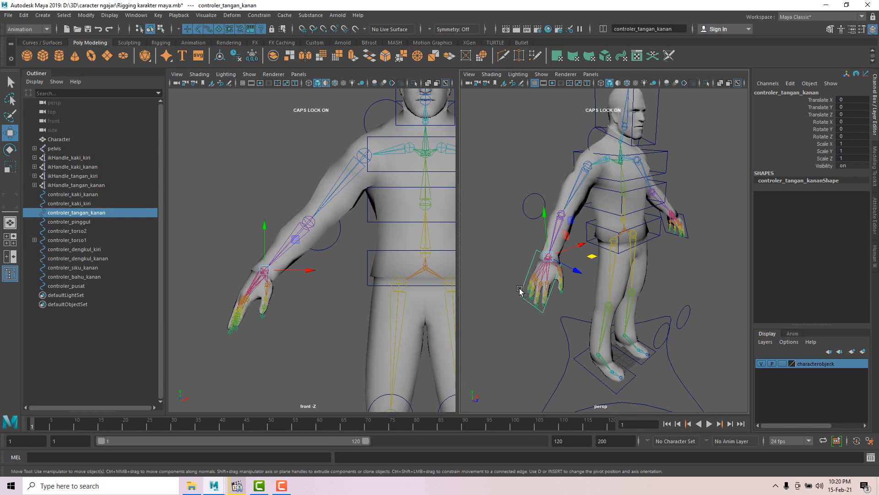
pyautogui.click(91, 268)
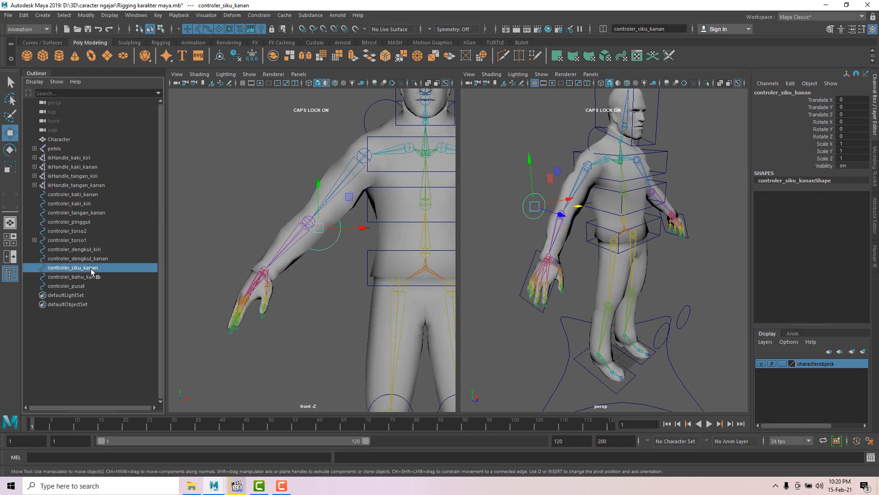
pyautogui.moveTo(97, 211); pyautogui.dragTo(97, 211, button='middle')
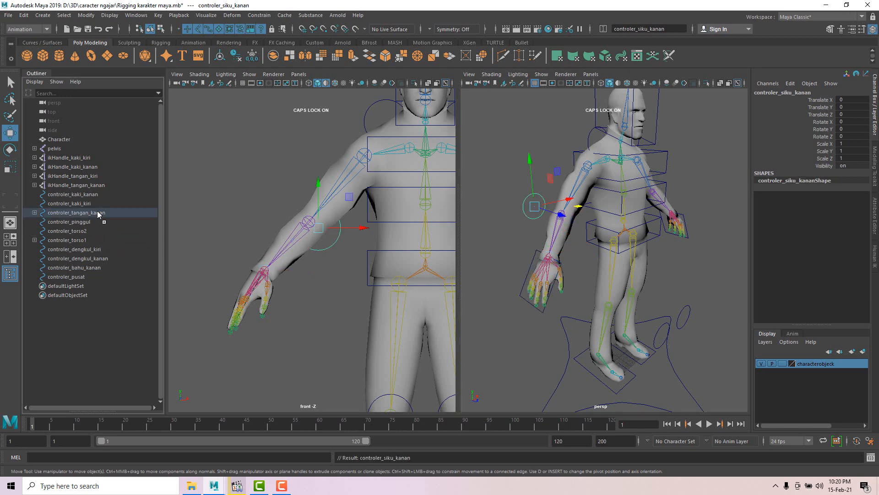
# Test moving controler_tangan_kanan to check the right elbow link, and undo the move
pyautogui.click(97, 210)
pyautogui.click(523, 281)
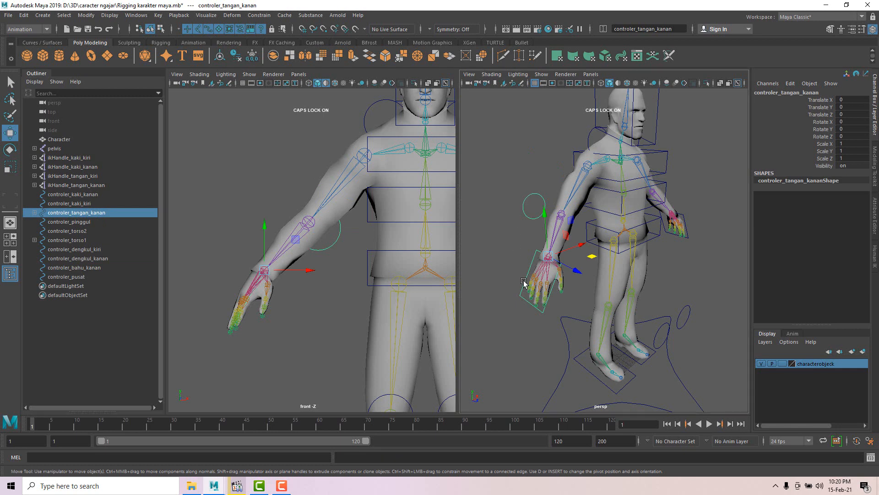
pyautogui.click(525, 297)
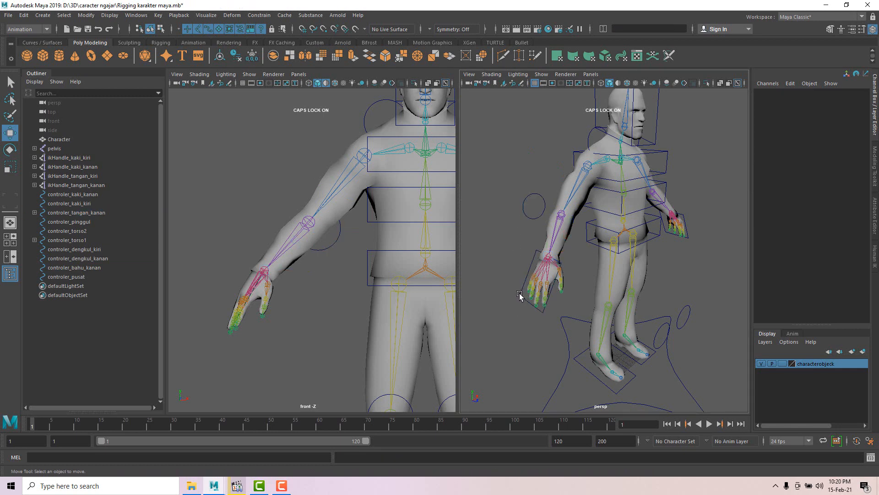
pyautogui.click(519, 294)
pyautogui.moveTo(570, 219); pyautogui.dragTo(568, 193)
pyautogui.hotkey('ctrl', 'z')
# Parent the right hand controller controler_tangan_kanan under the right shoulder controller controler_bahu_kanan
pyautogui.click(528, 175)
pyautogui.click(530, 270)
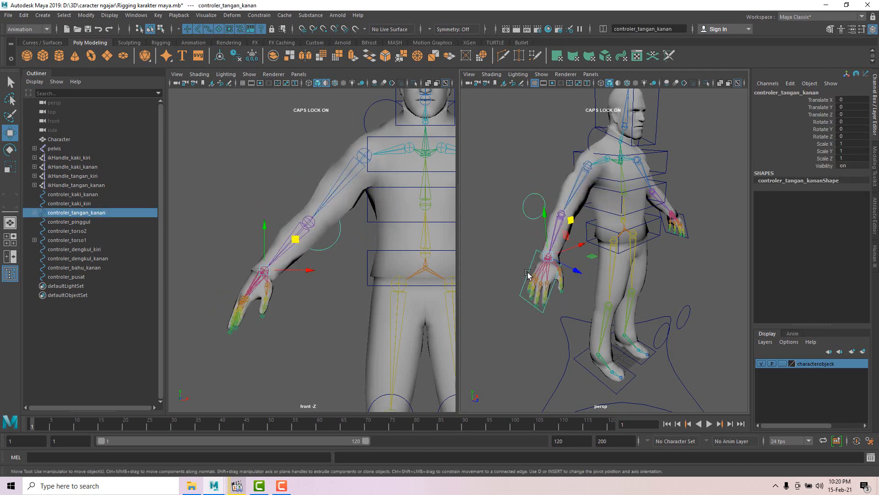
pyautogui.keyDown('alt'); pyautogui.moveTo(565, 170); pyautogui.dragTo(573, 148); pyautogui.keyUp('alt')
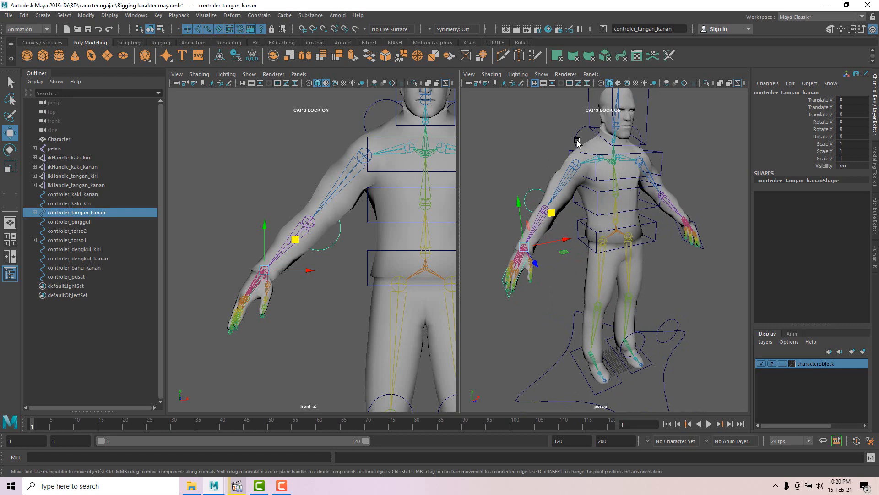
pyautogui.click(577, 142)
pyautogui.click(578, 138)
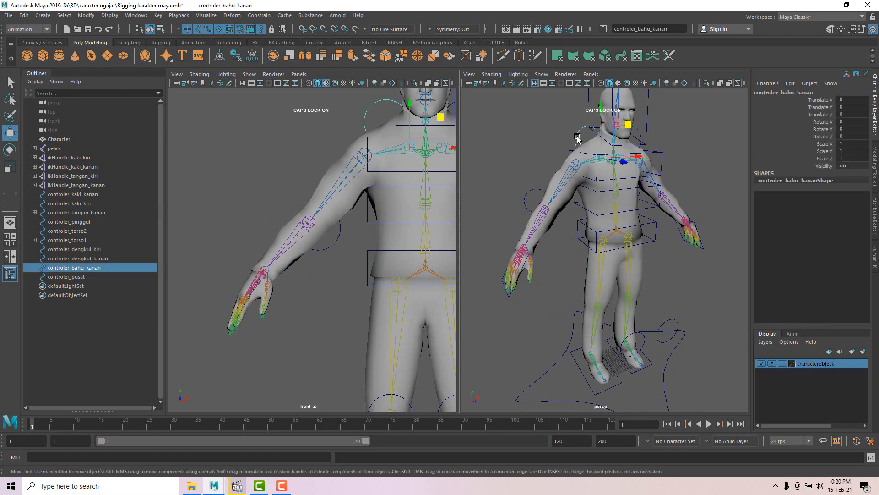
pyautogui.click(86, 213)
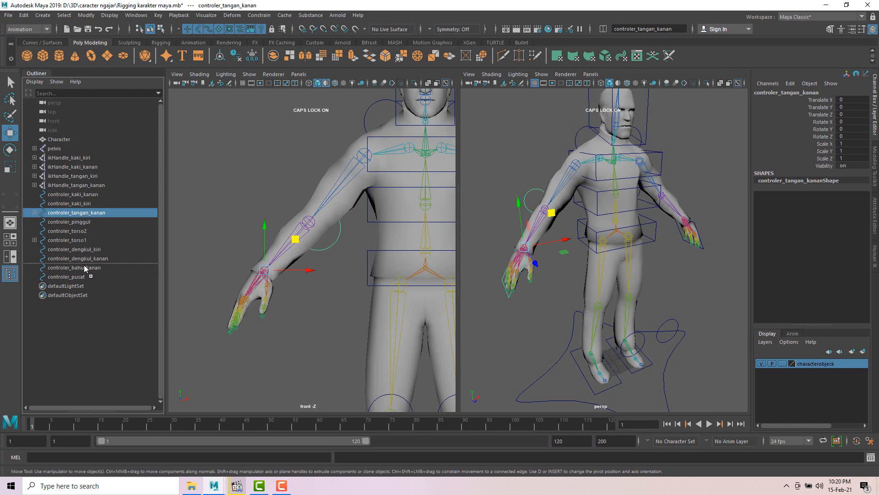
pyautogui.moveTo(86, 270); pyautogui.dragTo(85, 270, button='middle')
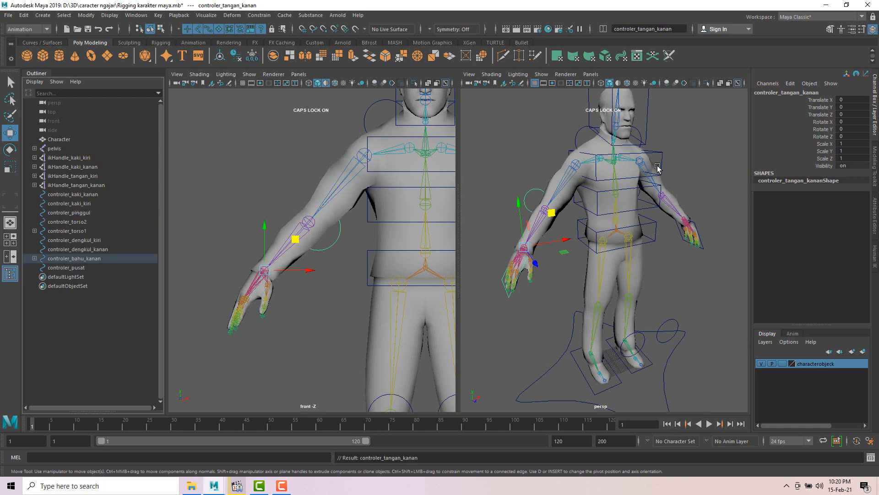
# Test rotating controler_bahu_kanan to Rotate Z -30 to check the right arm link, and undo the rotation
pyautogui.click(573, 139)
pyautogui.click(576, 142)
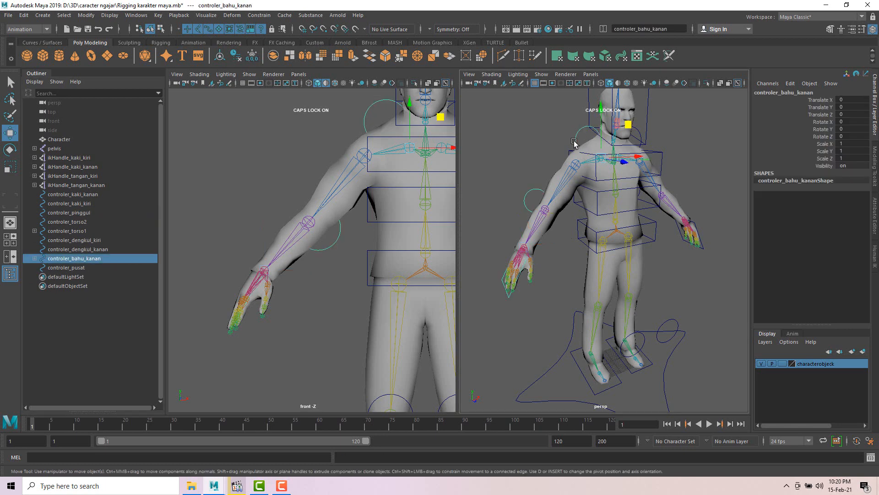
pyautogui.press('e')
pyautogui.moveTo(571, 129); pyautogui.dragTo(582, 116)
pyautogui.hotkey('ctrl', 'z')
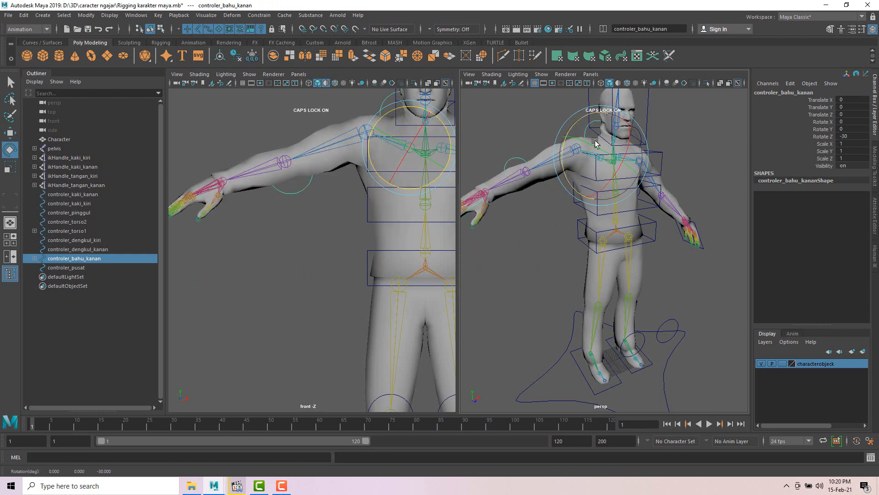
pyautogui.hotkey('ctrl', 'z')
# Parent the right shoulder controller controler_bahu_kanan under the upper torso controller controler_torso1
pyautogui.keyDown('alt'); pyautogui.moveTo(576, 121); pyautogui.dragTo(570, 165, button='middle'); pyautogui.keyUp('alt')
pyautogui.click(571, 165)
pyautogui.scroll(4, 570, 167)
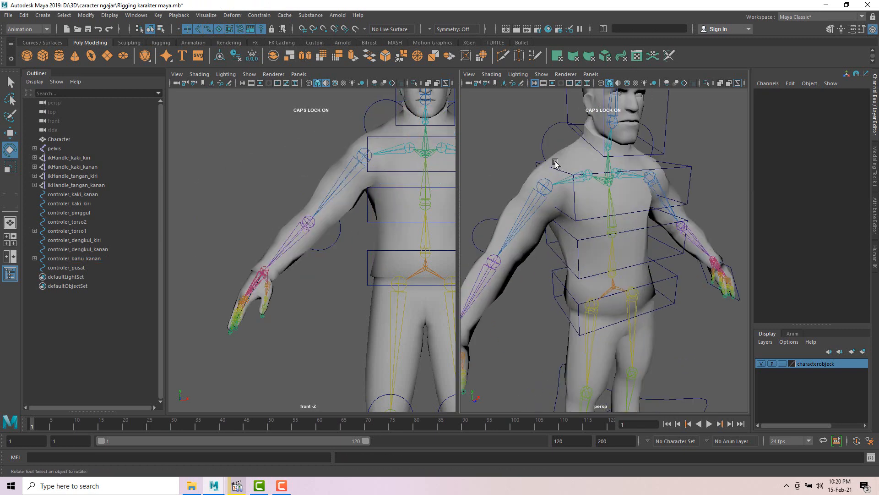
pyautogui.click(544, 140)
pyautogui.keyDown('alt'); pyautogui.moveTo(624, 177); pyautogui.dragTo(702, 187); pyautogui.keyUp('alt')
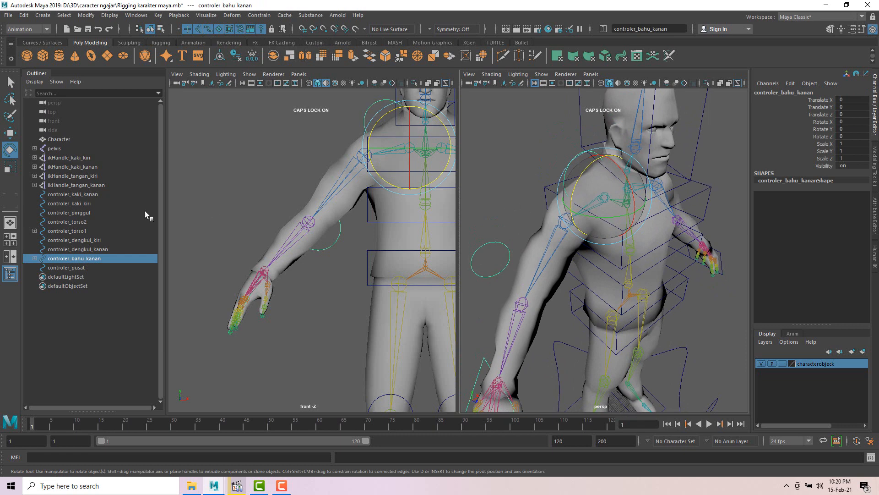
pyautogui.click(90, 306)
pyautogui.click(75, 260)
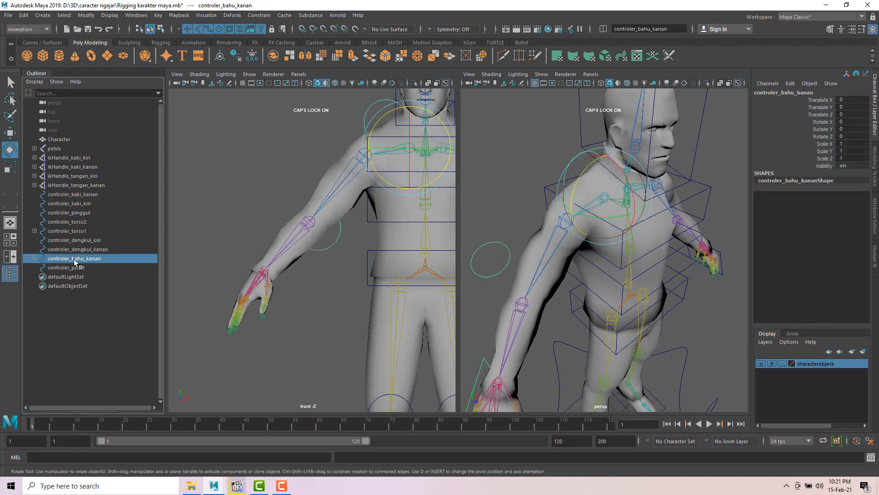
pyautogui.moveTo(75, 259); pyautogui.dragTo(74, 233, button='middle')
# Test rotating controler_torso1 to Rotate Y -30 and then Rotate Z 15 to check the shoulder link, undoing each rotation
pyautogui.keyDown('alt'); pyautogui.moveTo(526, 240); pyautogui.dragTo(507, 218); pyautogui.keyUp('alt')
pyautogui.click(686, 167)
pyautogui.scroll(-5, 679, 175)
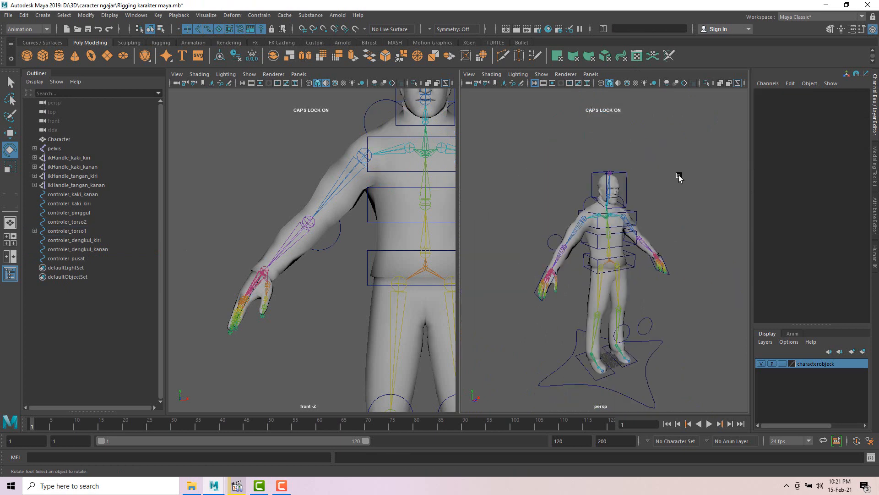
pyautogui.click(638, 213)
pyautogui.moveTo(601, 225)
pyautogui.mouseDown()
pyautogui.moveTo(579, 227)
pyautogui.moveTo(594, 228)
pyautogui.mouseUp()
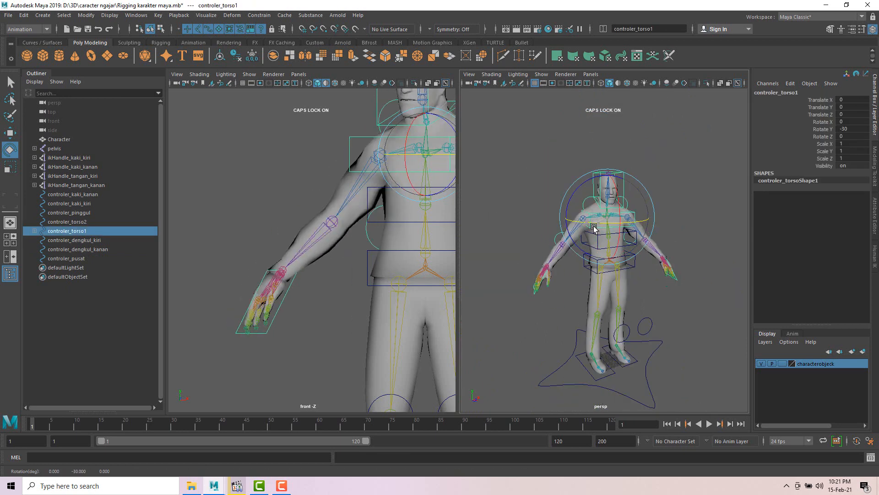
pyautogui.hotkey('ctrl', 'z')
pyautogui.moveTo(573, 199); pyautogui.dragTo(557, 210)
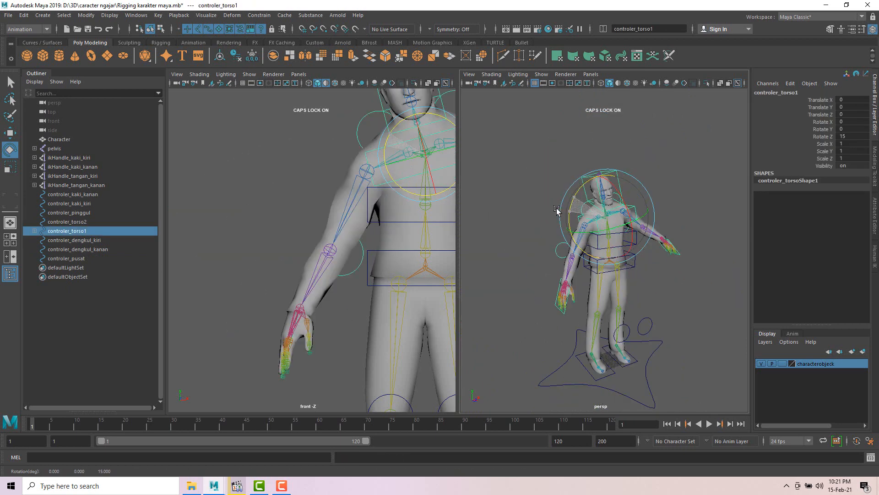
pyautogui.hotkey('ctrl', 'z')
# Parent the upper torso controller controler_torso1 under the lower torso controller controler_torso2
pyautogui.click(673, 200)
pyautogui.scroll(5, 635, 221)
pyautogui.keyDown('alt'); pyautogui.moveTo(681, 178); pyautogui.dragTo(673, 178); pyautogui.keyUp('alt')
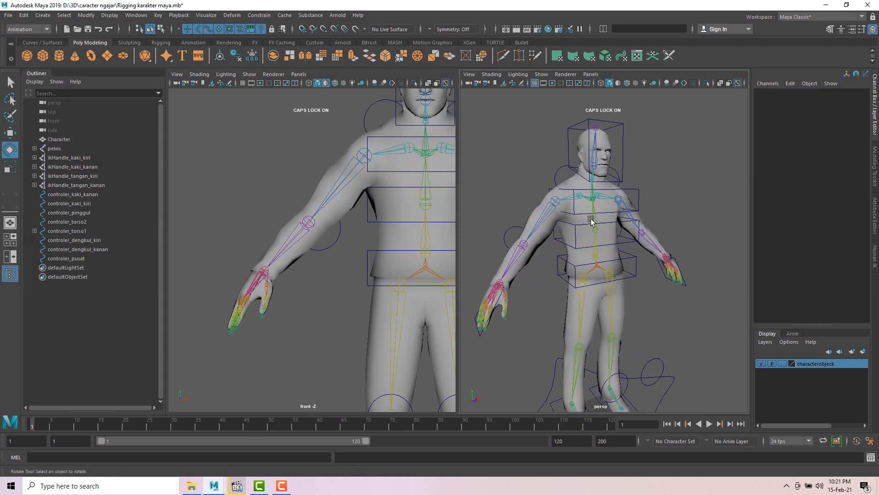
pyautogui.click(639, 196)
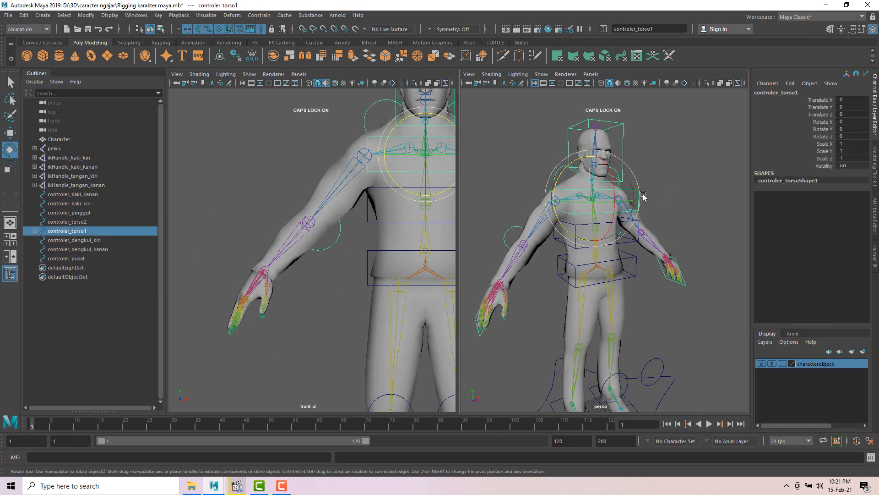
pyautogui.scroll(6, 643, 196)
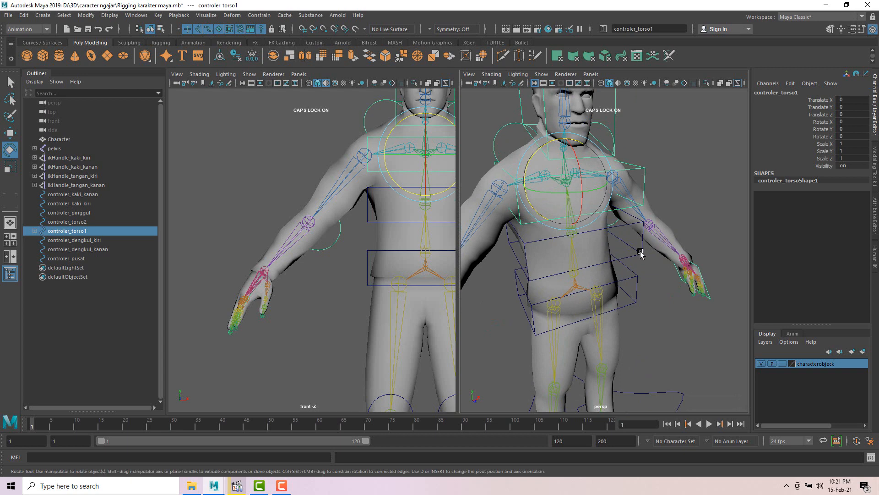
pyautogui.click(634, 255)
pyautogui.click(668, 189)
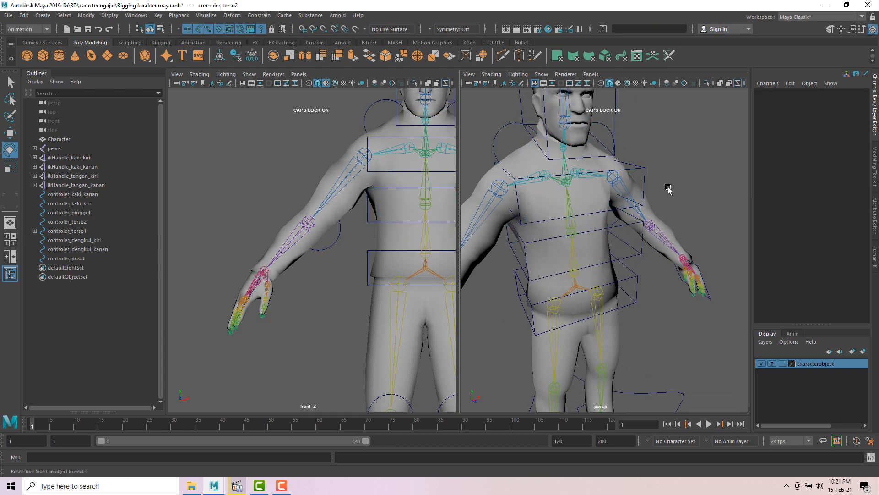
pyautogui.click(646, 170)
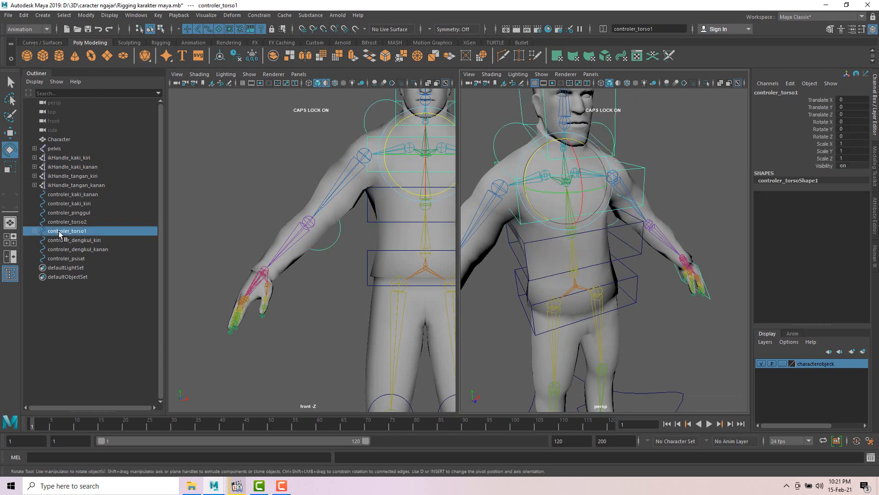
pyautogui.moveTo(59, 234); pyautogui.dragTo(61, 223, button='middle')
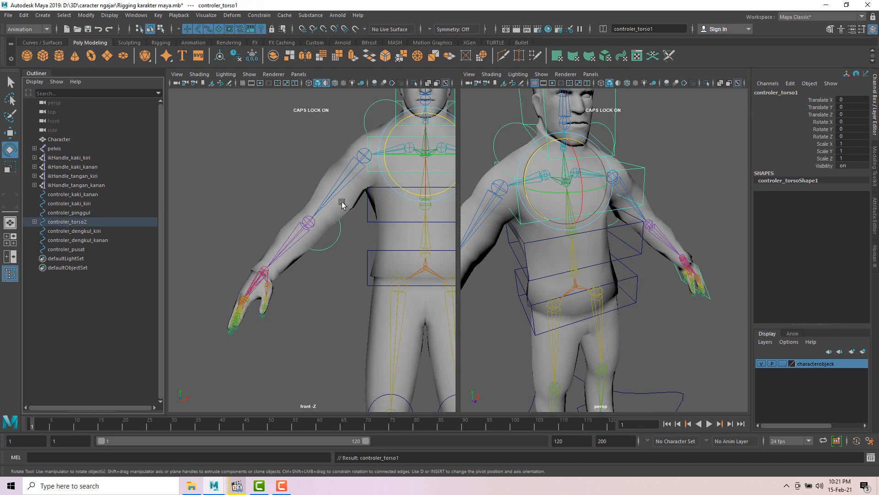
# Test rotating controler_torso2 to check the upper torso link, and undo the rotation
pyautogui.click(623, 254)
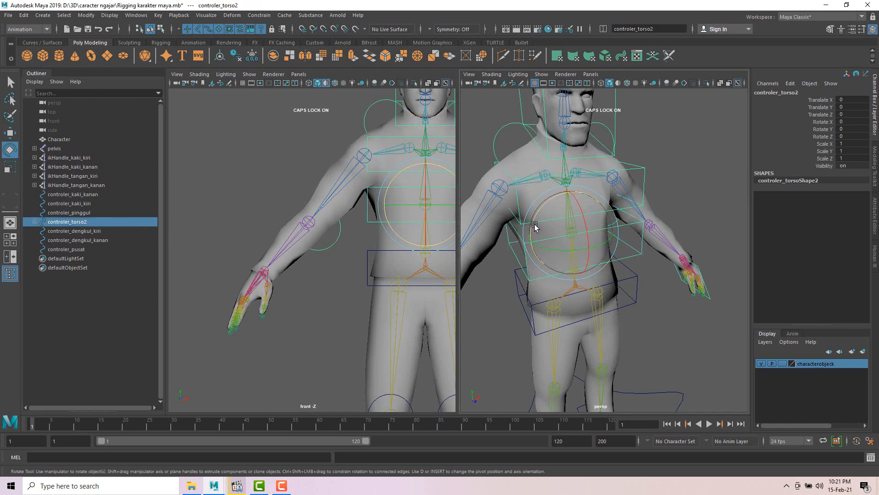
pyautogui.moveTo(533, 225); pyautogui.dragTo(513, 225)
pyautogui.hotkey('ctrl', 'z')
pyautogui.keyDown('alt'); pyautogui.moveTo(658, 306); pyautogui.dragTo(653, 269, button='middle'); pyautogui.keyUp('alt')
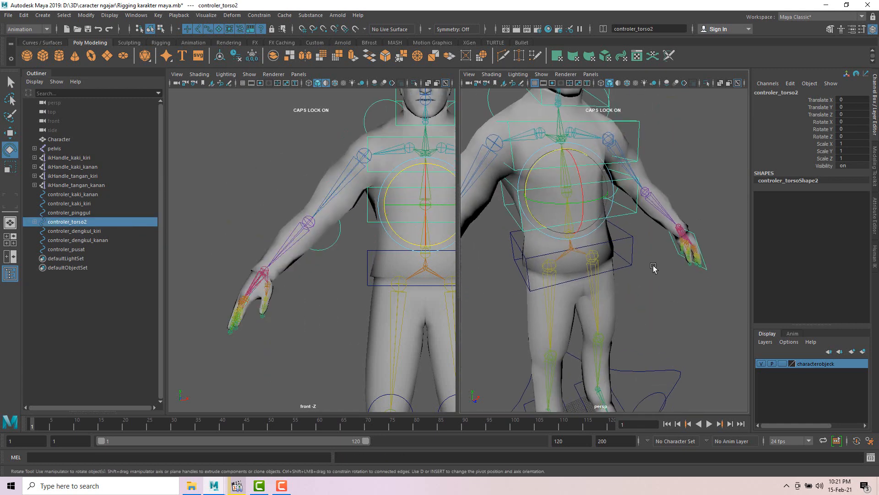
# Parent the lower torso controller controler_torso2 under the hip controller controler_pinggul
pyautogui.click(653, 268)
pyautogui.click(622, 217)
pyautogui.click(628, 241)
pyautogui.click(625, 241)
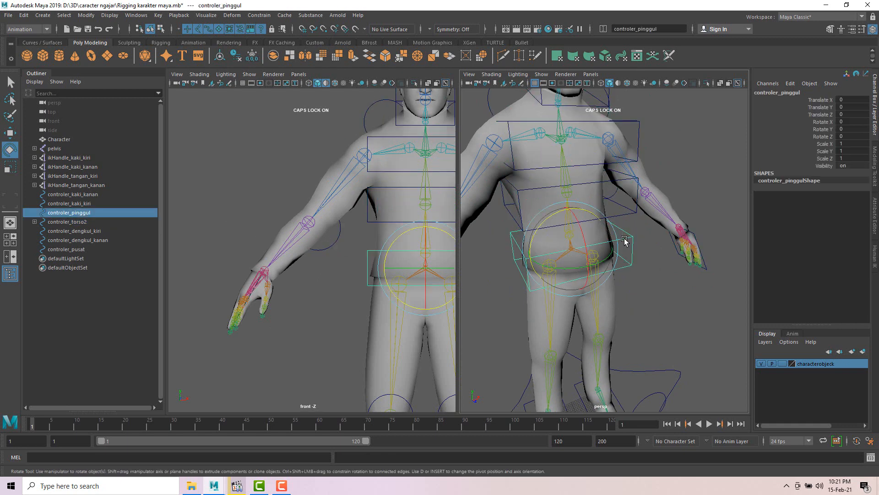
pyautogui.click(625, 219)
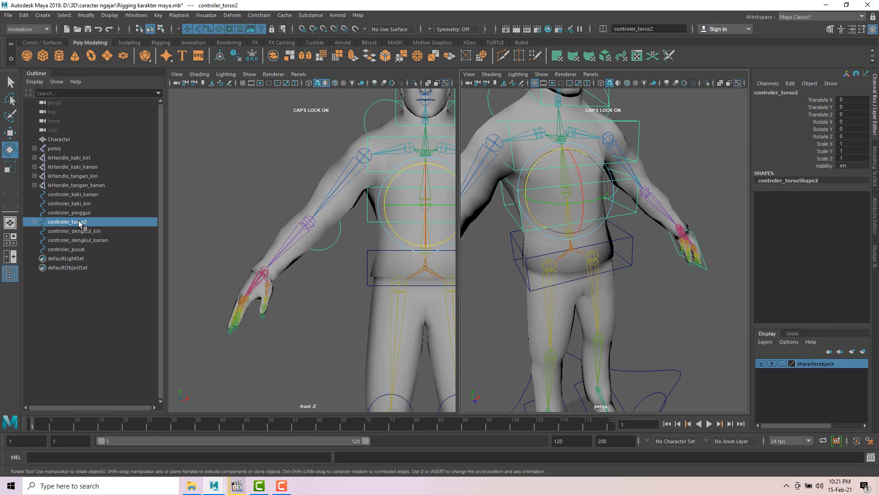
pyautogui.moveTo(80, 223); pyautogui.dragTo(80, 215)
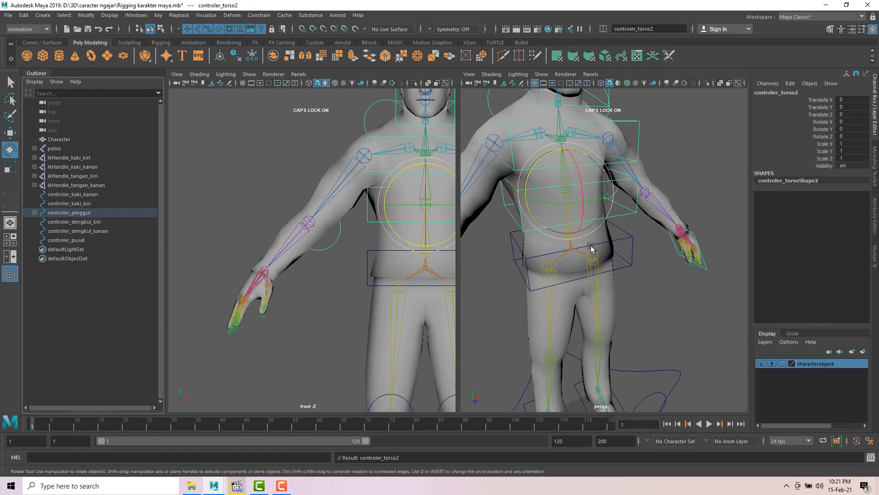
# Test rotating the hip controller controler_pinggul to check the torso link, and undo the change
pyautogui.click(634, 246)
pyautogui.scroll(-3, 624, 244)
pyautogui.click(622, 246)
pyautogui.keyDown('alt'); pyautogui.moveTo(623, 249); pyautogui.dragTo(548, 207); pyautogui.keyUp('alt')
pyautogui.hotkey('ctrl', 'z')
pyautogui.scroll(-4, 654, 192)
pyautogui.keyDown('alt'); pyautogui.moveTo(655, 191); pyautogui.dragTo(627, 186); pyautogui.keyUp('alt')
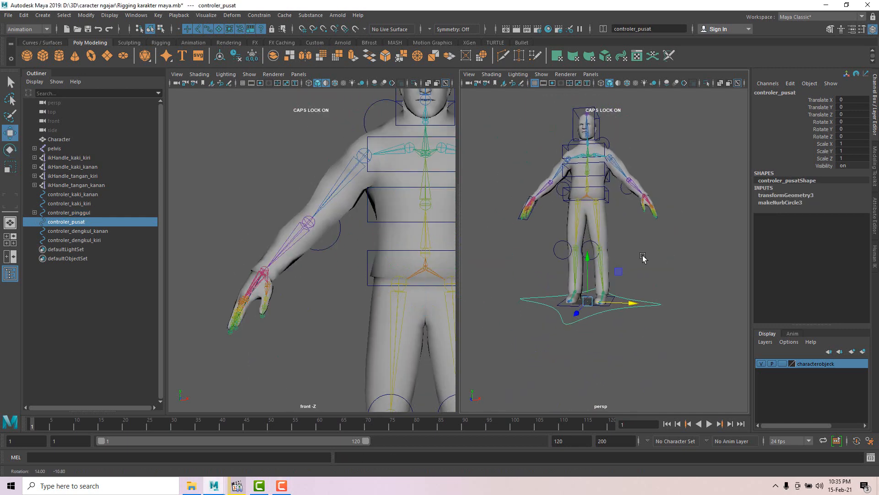
# Freeze the transformations of the central ground controller controler_pusat
pyautogui.moveTo(659, 256)
pyautogui.keyDown('alt'); pyautogui.mouseDown()
pyautogui.moveTo(674, 271)
pyautogui.moveTo(661, 264)
pyautogui.mouseUp(); pyautogui.keyUp('alt')
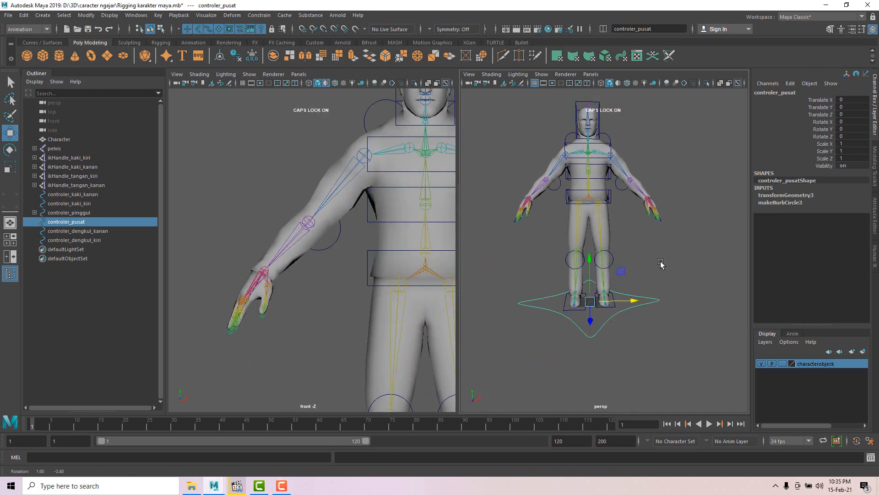
pyautogui.scroll(5, 659, 263)
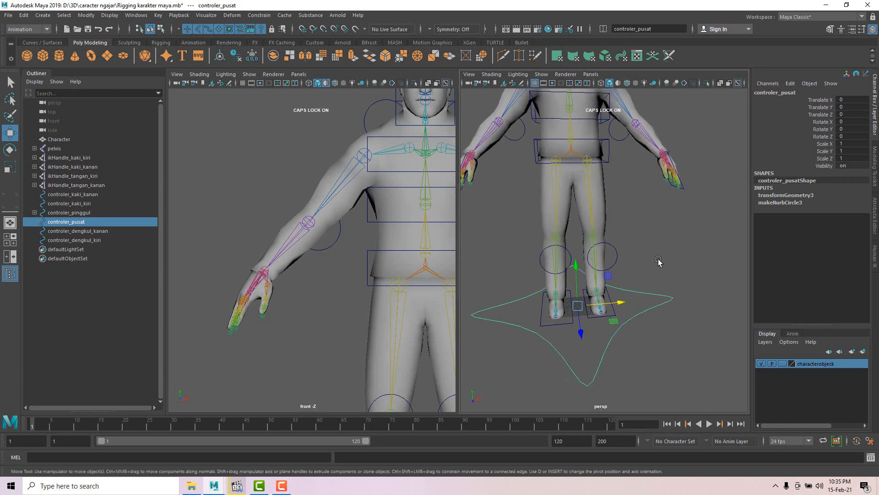
pyautogui.scroll(-4, 658, 261)
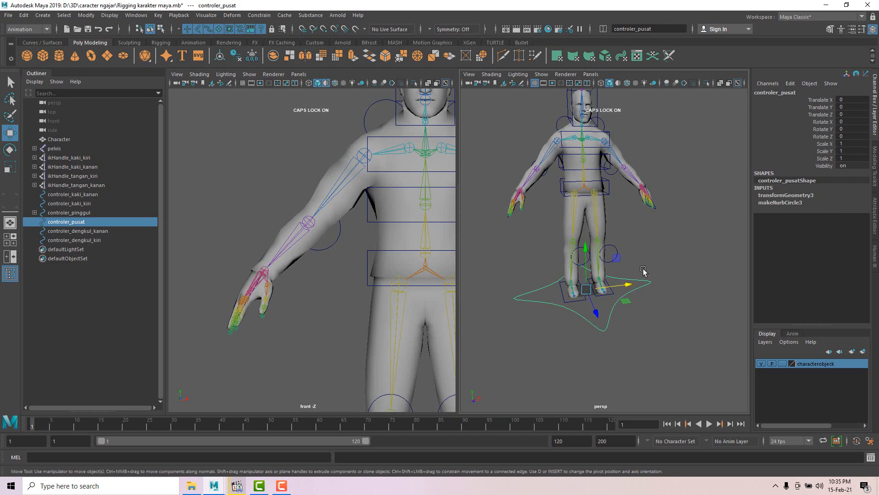
pyautogui.click(86, 15)
pyautogui.click(111, 59)
# Test moving controler_pusat about 40 units along X, and undo the move
pyautogui.click(654, 320)
pyautogui.click(641, 288)
pyautogui.moveTo(620, 286); pyautogui.dragTo(660, 287)
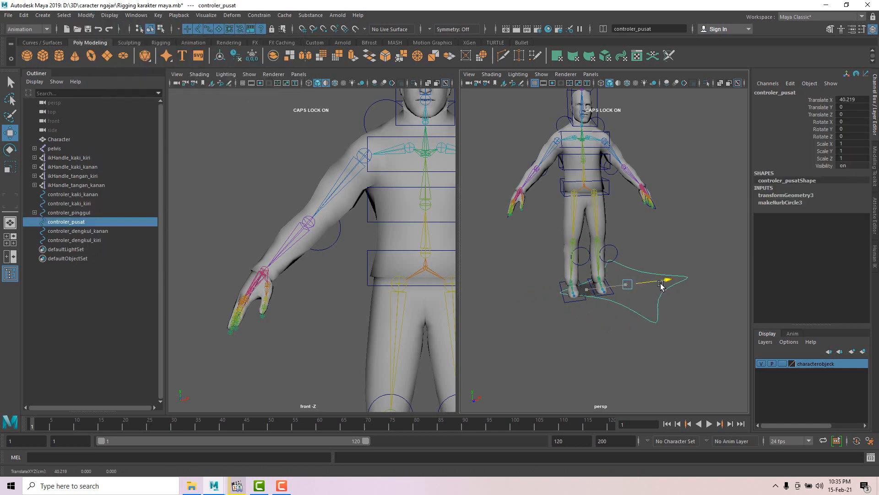
pyautogui.hotkey('ctrl', 'z')
# Test moving the left knee controller controler_dengkul_kiri slightly, and undo the move
pyautogui.moveTo(648, 250)
pyautogui.keyDown('alt'); pyautogui.mouseDown()
pyautogui.moveTo(634, 257)
pyautogui.moveTo(662, 262)
pyautogui.moveTo(633, 273)
pyautogui.moveTo(654, 270)
pyautogui.moveTo(639, 244)
pyautogui.mouseUp(); pyautogui.keyUp('alt')
pyautogui.scroll(3, 634, 257)
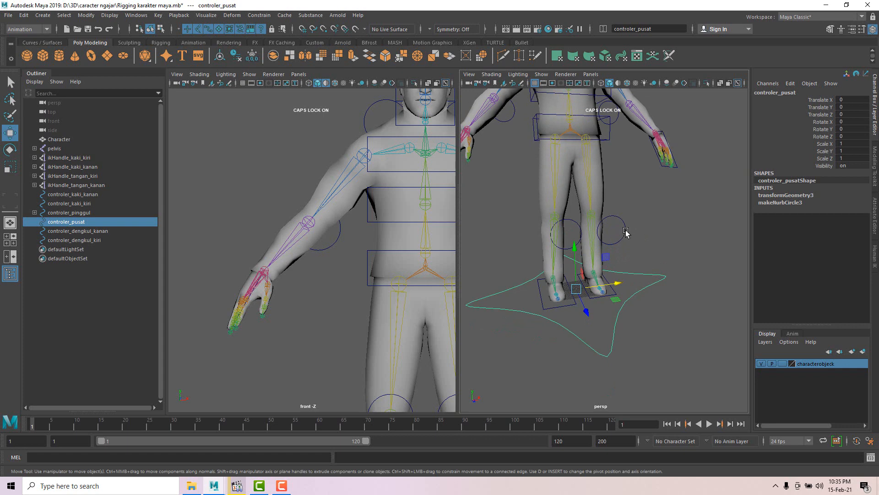
pyautogui.click(626, 233)
pyautogui.moveTo(640, 200); pyautogui.dragTo(641, 214)
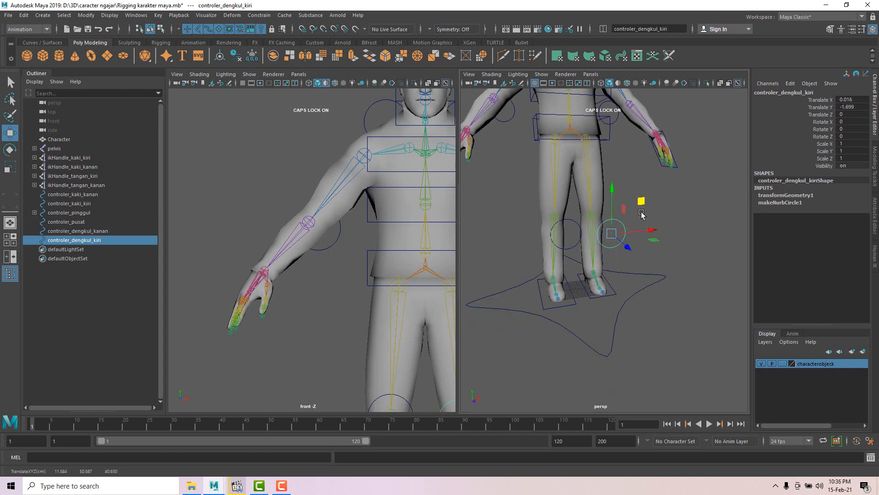
pyautogui.click(615, 294)
pyautogui.click(635, 225)
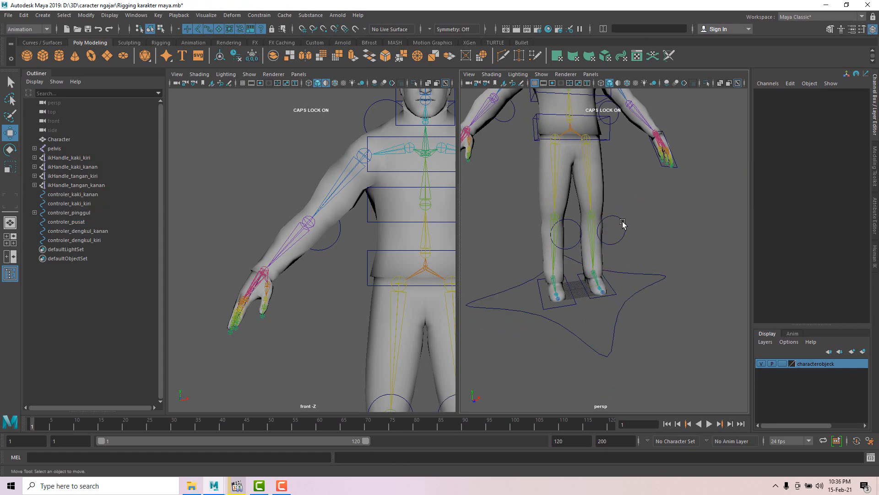
# Parent the left knee controller controler_dengkul_kiri under the left foot controller controler_kaki_kiri
pyautogui.click(625, 225)
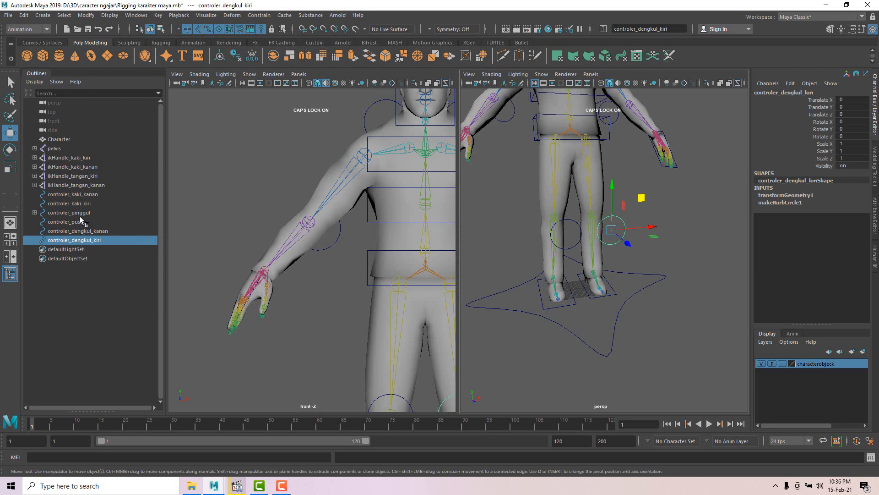
pyautogui.moveTo(83, 242); pyautogui.dragTo(76, 204, button='middle')
pyautogui.click(35, 204)
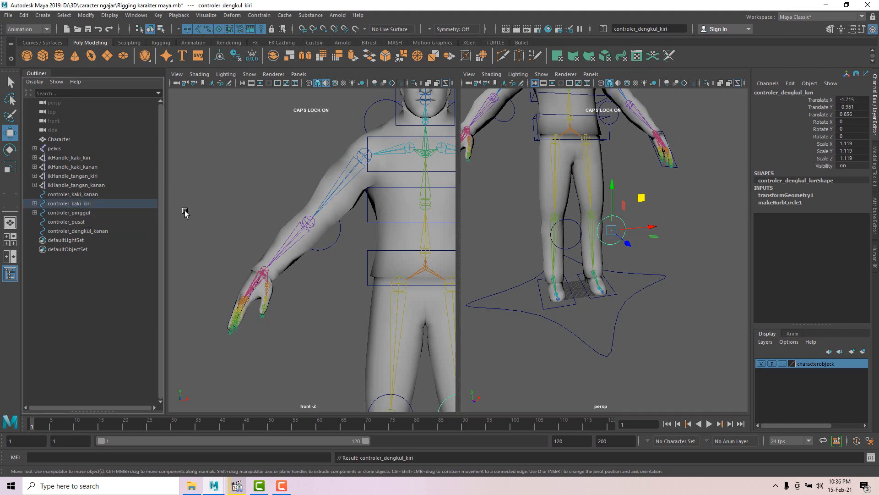
# Test rotating controler_kaki_kiri to Rotate Y 15 to check the left knee link, and undo the rotation
pyautogui.click(608, 298)
pyautogui.press('e')
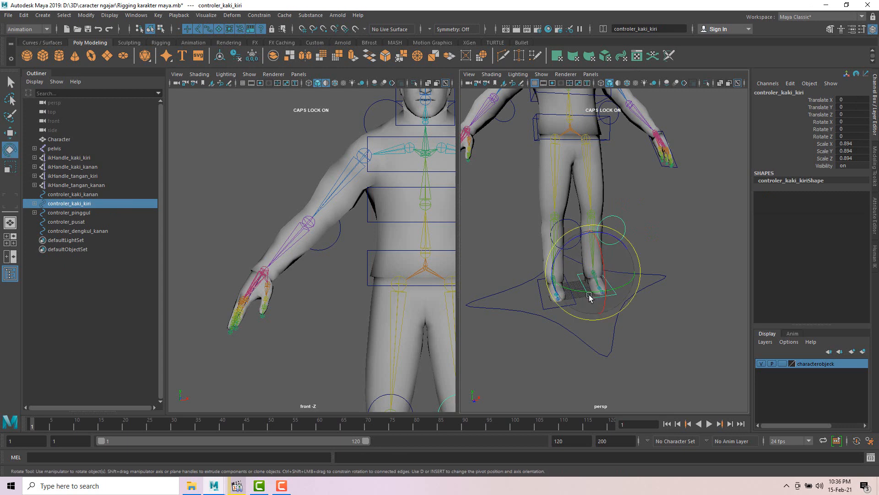
pyautogui.moveTo(605, 296); pyautogui.dragTo(599, 291)
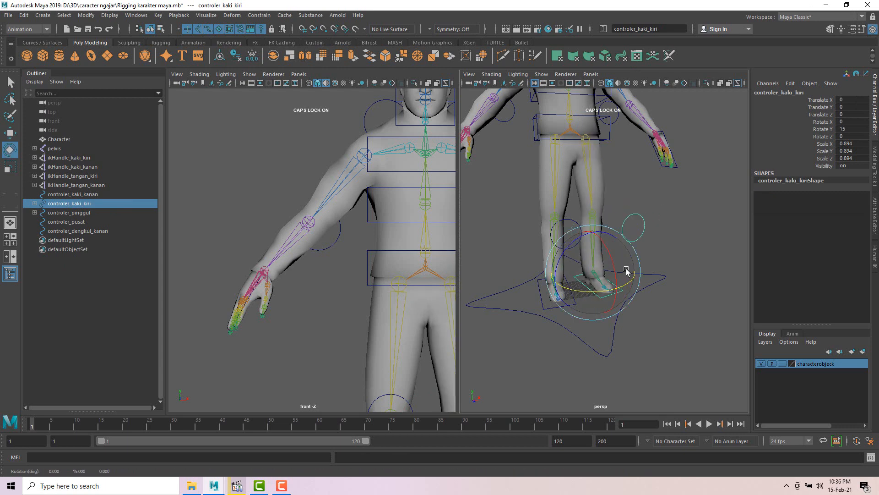
# Parent the right knee controller controler_dengkul_kanan under the right foot controller controler_kaki_kanan
pyautogui.click(567, 256)
pyautogui.click(572, 247)
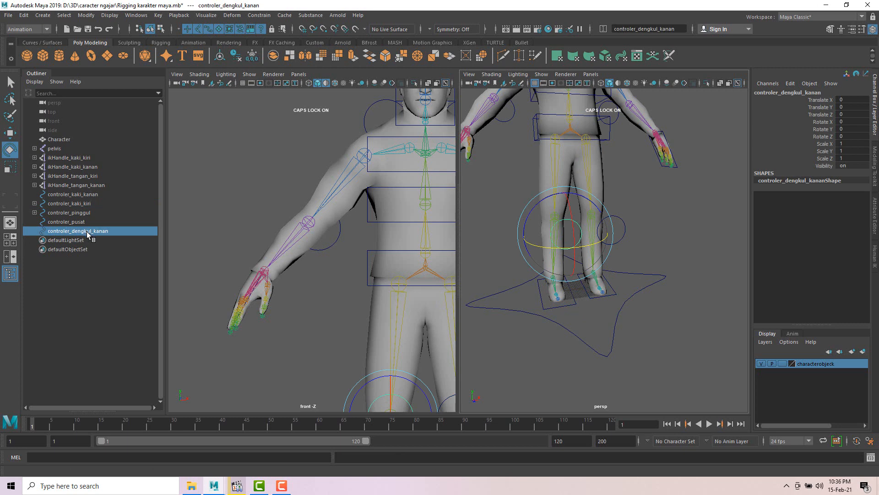
pyautogui.moveTo(86, 231); pyautogui.dragTo(83, 195, button='middle')
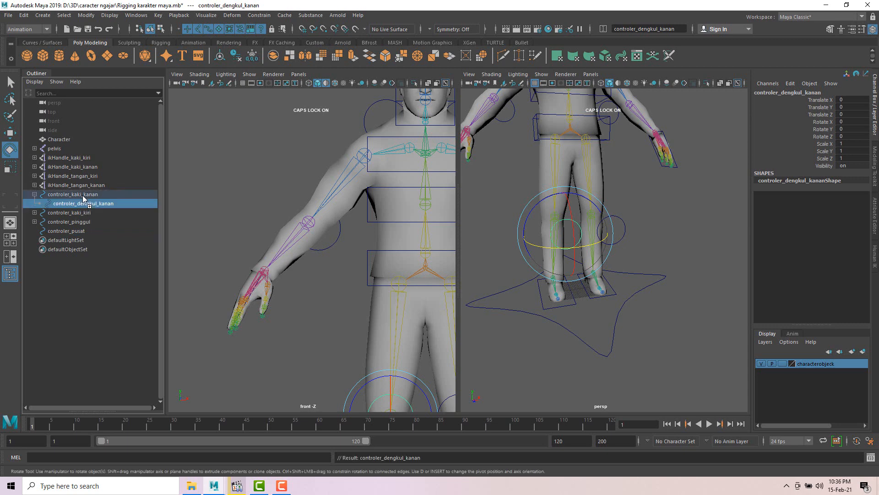
# Test rotating controler_kaki_kanan to Rotate Y -30 to check the right knee link, and undo the rotation
pyautogui.click(542, 295)
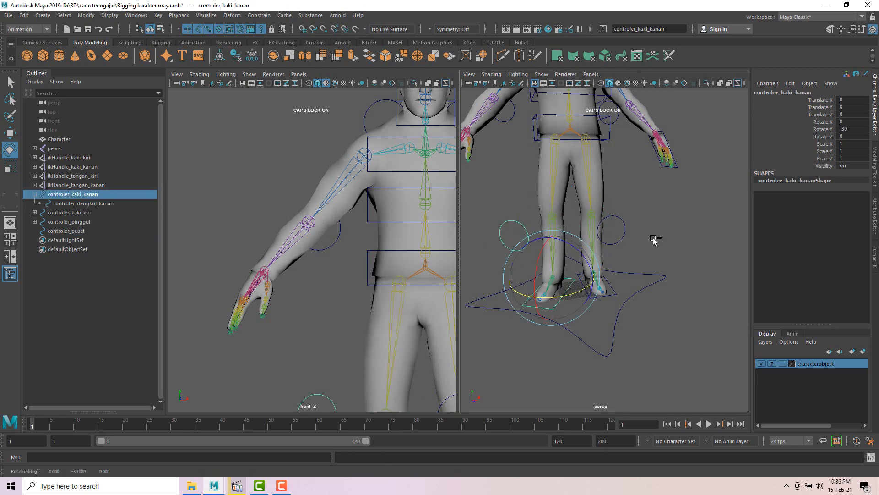
pyautogui.click(642, 266)
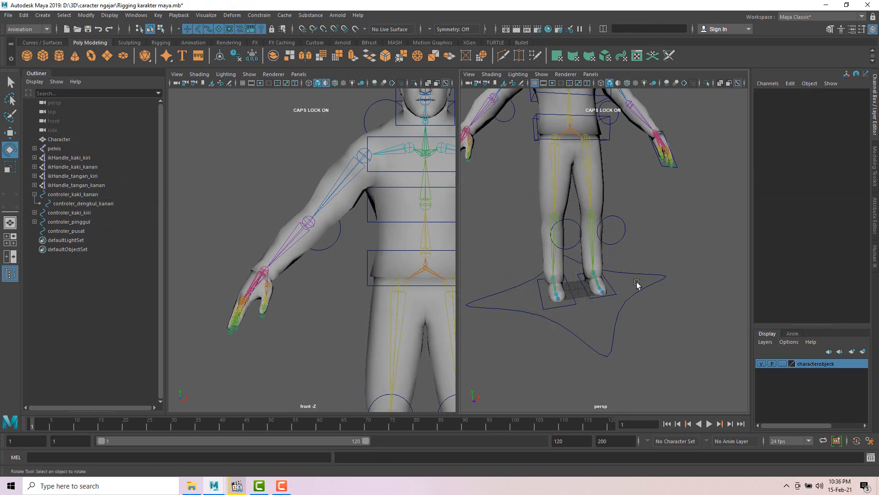
# Parent the left foot controller controler_kaki_kiri under the main controller controler_pusat
pyautogui.click(614, 296)
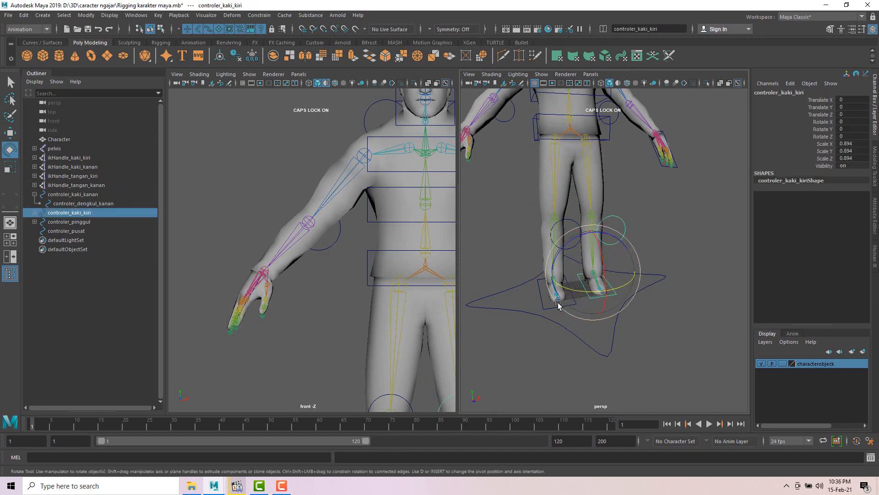
pyautogui.click(545, 305)
pyautogui.click(650, 286)
pyautogui.click(650, 286)
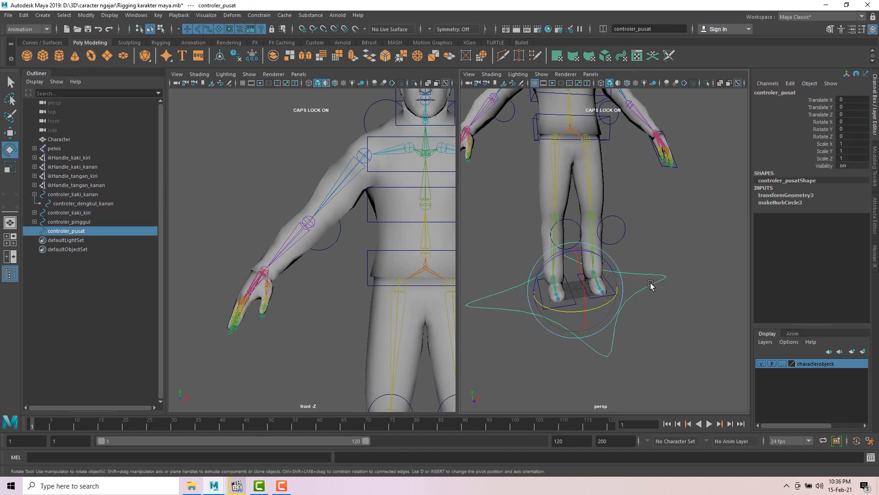
pyautogui.click(659, 239)
pyautogui.click(614, 294)
pyautogui.click(108, 270)
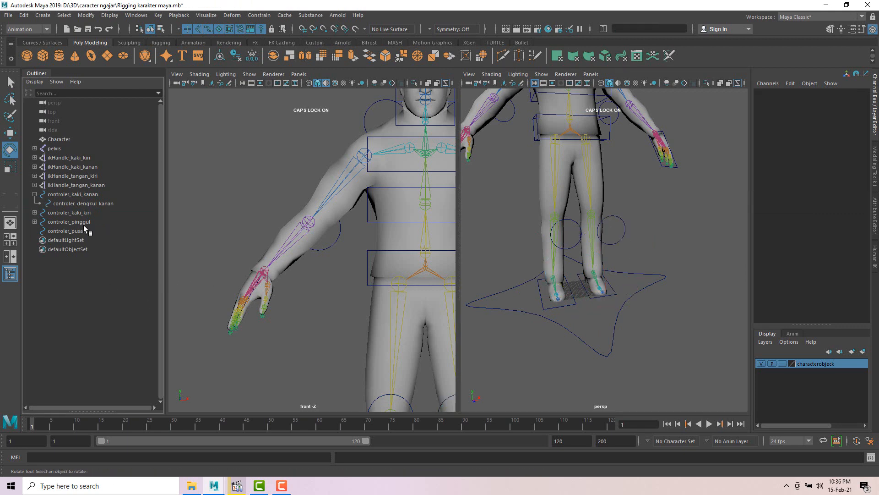
pyautogui.click(81, 211)
pyautogui.moveTo(83, 215)
pyautogui.mouseDown()
pyautogui.moveTo(92, 220)
pyautogui.moveTo(80, 230)
pyautogui.mouseUp()
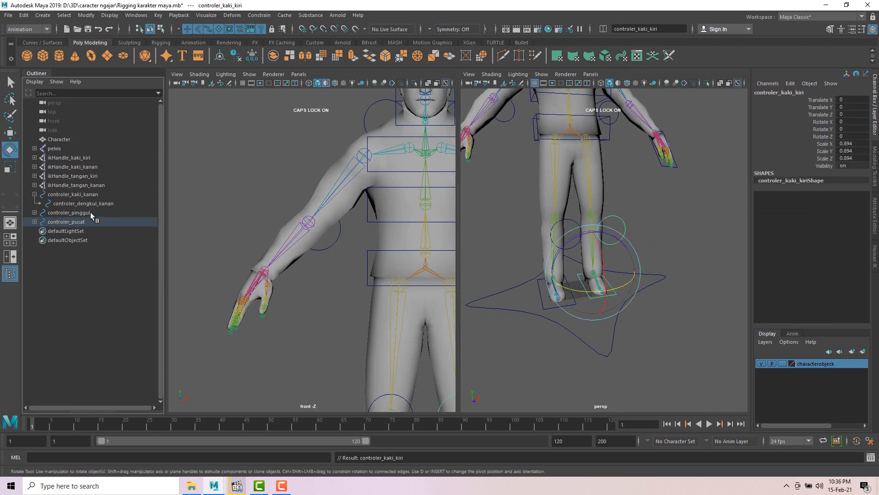
# Collapse the right foot controller controler_kaki_kanan and parent it under the main controller controler_pusat
pyautogui.click(35, 194)
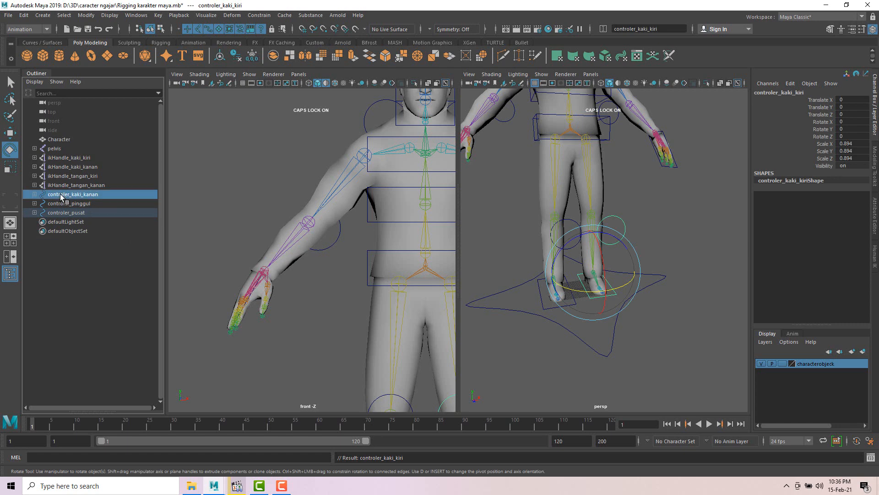
pyautogui.click(76, 195)
pyautogui.moveTo(74, 198)
pyautogui.mouseDown()
pyautogui.moveTo(101, 212)
pyautogui.moveTo(97, 223)
pyautogui.moveTo(75, 213)
pyautogui.mouseUp()
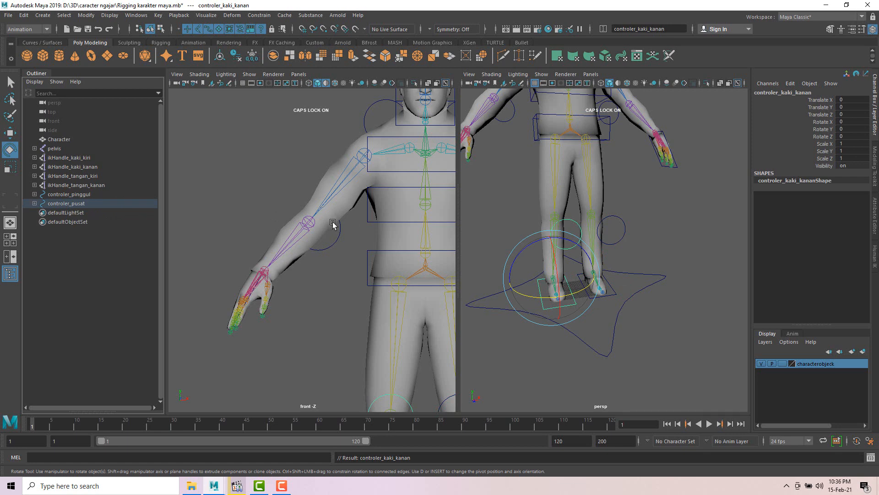
# Parent the hip controller controler_pinggul, with the upper-body controllers beneath it, under controler_pusat
pyautogui.click(620, 168)
pyautogui.click(609, 141)
pyautogui.keyDown('alt'); pyautogui.moveTo(624, 158); pyautogui.dragTo(641, 216, button='middle'); pyautogui.keyUp('alt')
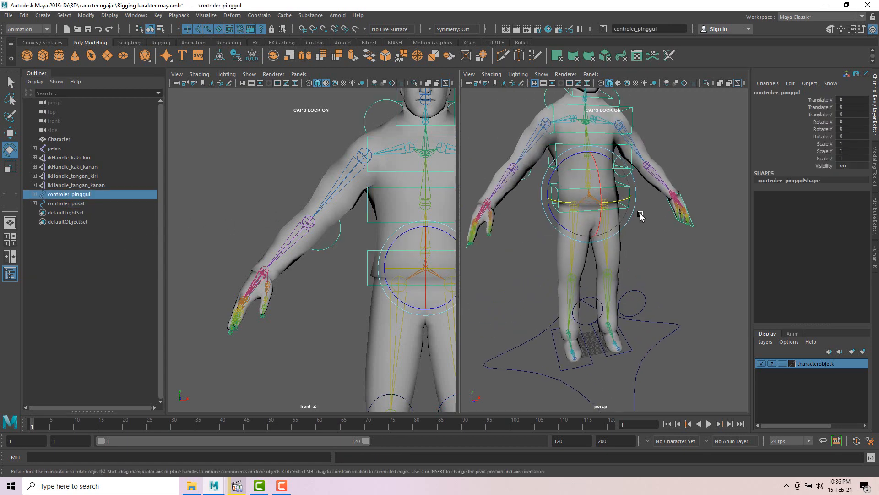
pyautogui.scroll(-3, 640, 216)
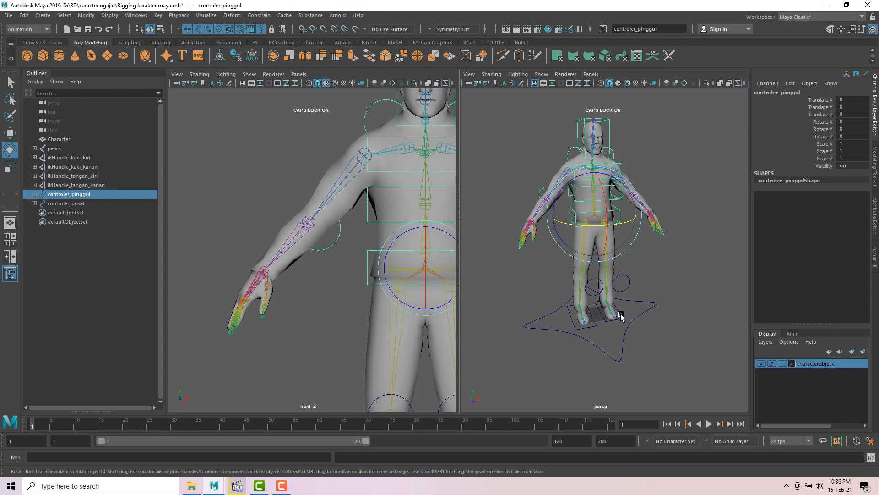
pyautogui.click(83, 284)
pyautogui.click(82, 195)
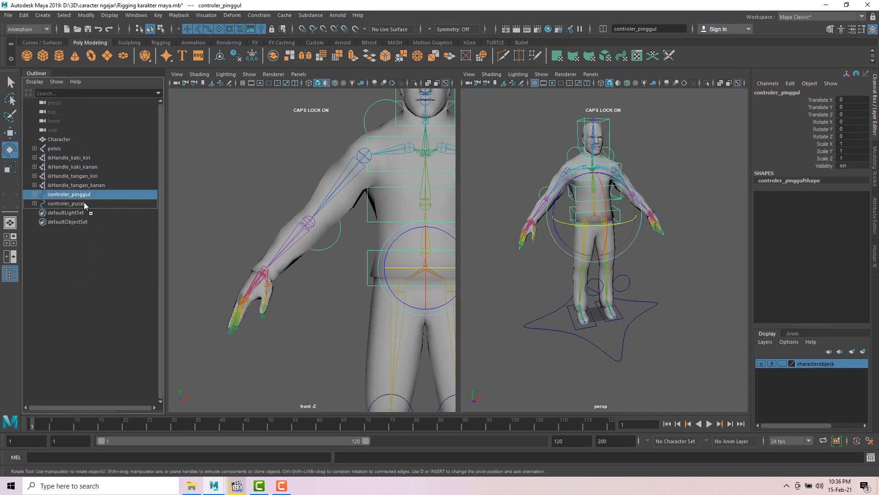
pyautogui.moveTo(84, 205); pyautogui.dragTo(84, 204)
# Test moving the main controller controler_pusat to check that the whole rig follows, and undo the moves
pyautogui.click(657, 317)
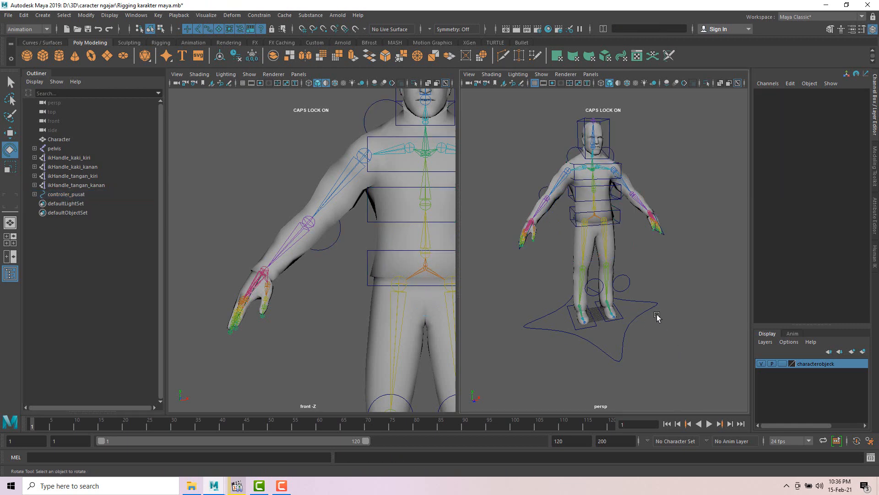
pyautogui.click(645, 311)
pyautogui.click(662, 312)
pyautogui.click(645, 300)
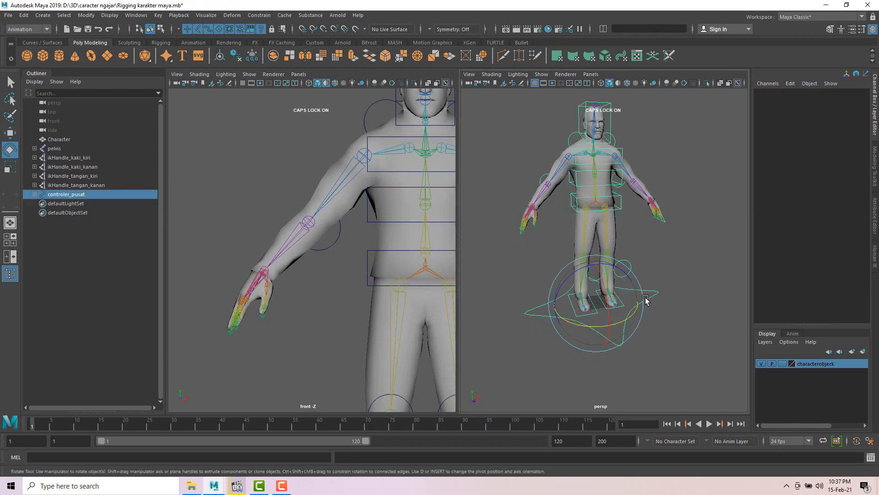
pyautogui.press('w')
pyautogui.click(657, 336)
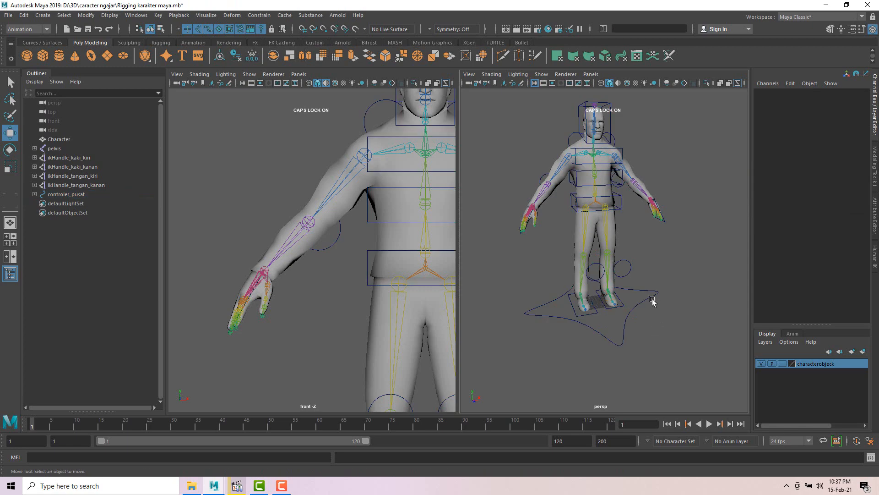
pyautogui.click(639, 300)
pyautogui.moveTo(637, 315)
pyautogui.keyDown('alt'); pyautogui.mouseDown()
pyautogui.moveTo(638, 334)
pyautogui.moveTo(616, 312)
pyautogui.moveTo(701, 316)
pyautogui.moveTo(536, 327)
pyautogui.moveTo(640, 292)
pyautogui.moveTo(628, 279)
pyautogui.moveTo(678, 348)
pyautogui.moveTo(641, 283)
pyautogui.moveTo(640, 321)
pyautogui.mouseUp(); pyautogui.keyUp('alt')
pyautogui.hotkey('ctrl', 'z')
pyautogui.hotkey('ctrl', 'z')
pyautogui.hotkey('ctrl', 'z')
pyautogui.hotkey('ctrl', 'z')
pyautogui.hotkey('ctrl', 'z')
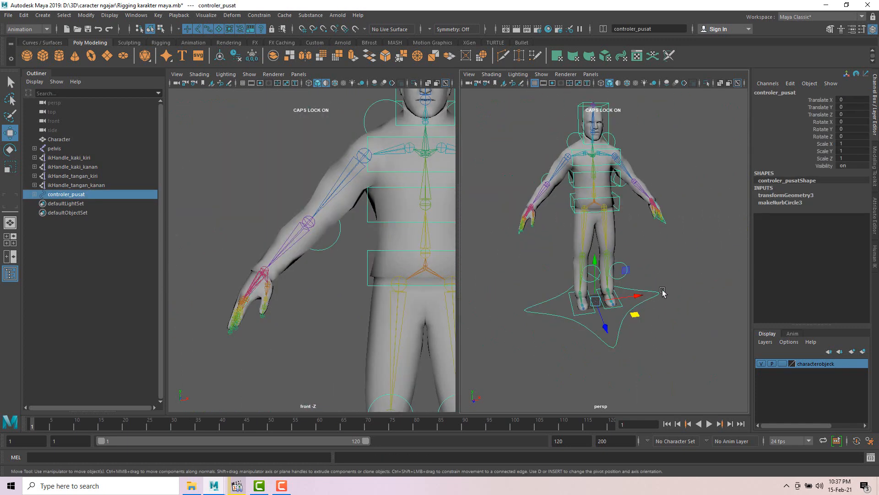
# Test moving controler_pusat to about Translate X -80, and reset its translate and rotate values to 0
pyautogui.scroll(-3, 644, 277)
pyautogui.moveTo(636, 282); pyautogui.dragTo(588, 286)
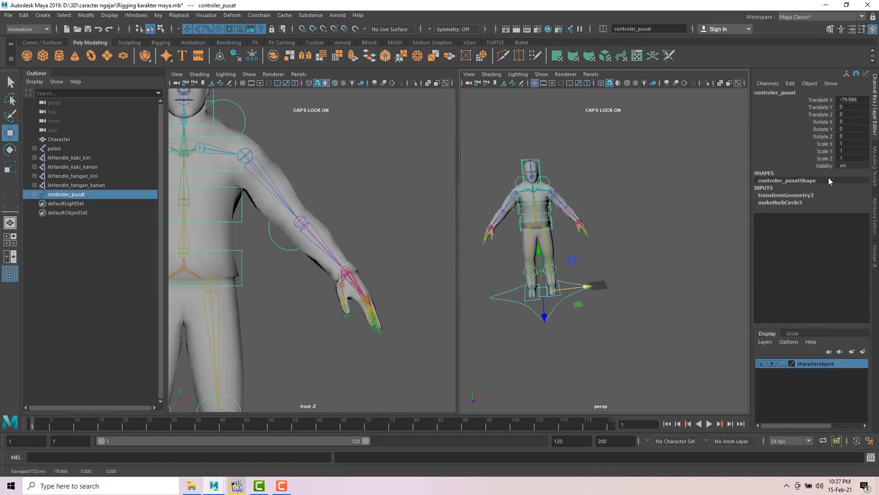
pyautogui.moveTo(854, 99); pyautogui.dragTo(855, 137)
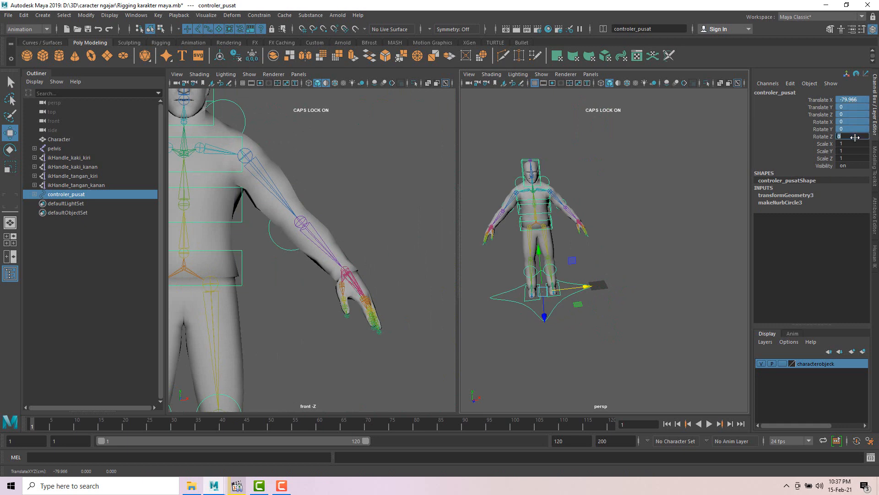
pyautogui.press('Return')
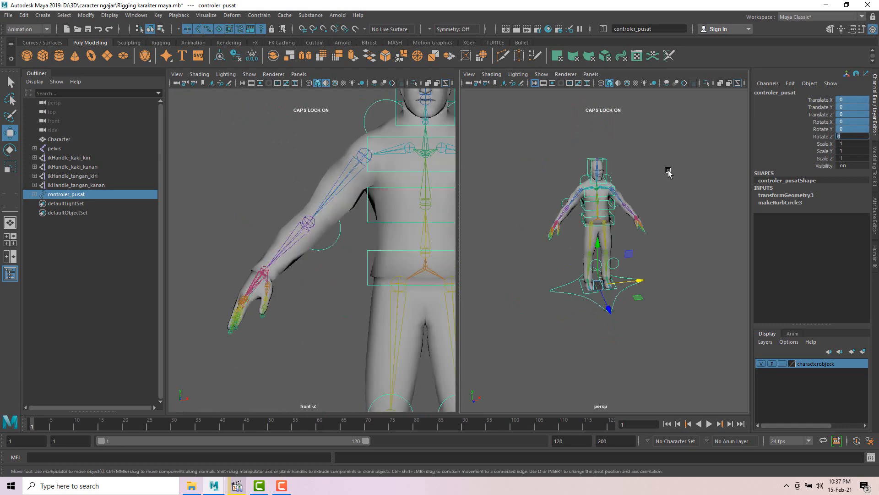
pyautogui.click(671, 250)
# Test raising controler_kaki_kiri to about Translate X 8.8, Y 31.7 and controler_kaki_kanan to about Translate X -16.4, Y 33.9
pyautogui.scroll(2, 598, 293)
pyautogui.click(620, 302)
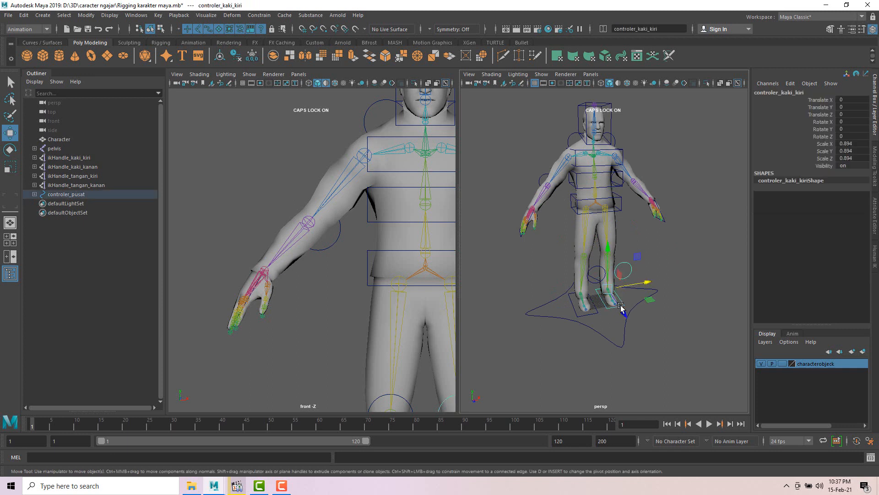
pyautogui.moveTo(637, 261); pyautogui.dragTo(645, 230)
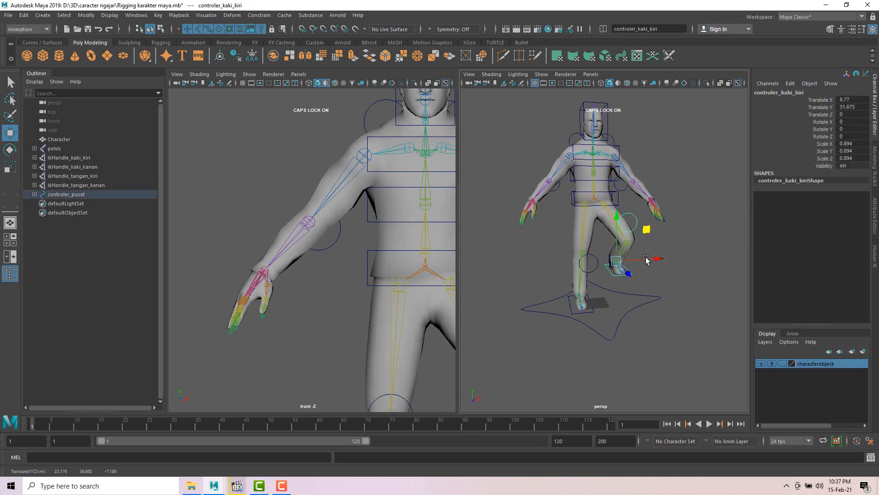
pyautogui.click(594, 306)
pyautogui.moveTo(611, 261); pyautogui.dragTo(659, 259)
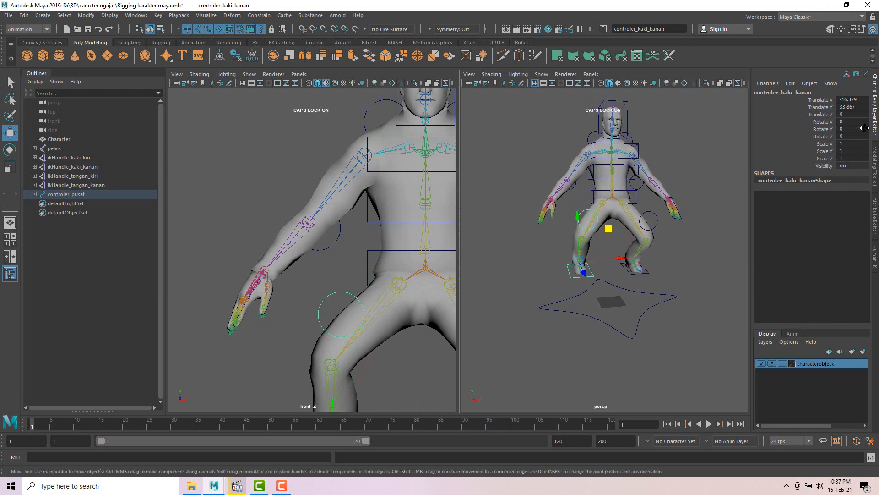
# Reset the translate and rotate values of controler_kaki_kanan and controler_kaki_kiri to 0
pyautogui.moveTo(852, 100); pyautogui.dragTo(855, 134)
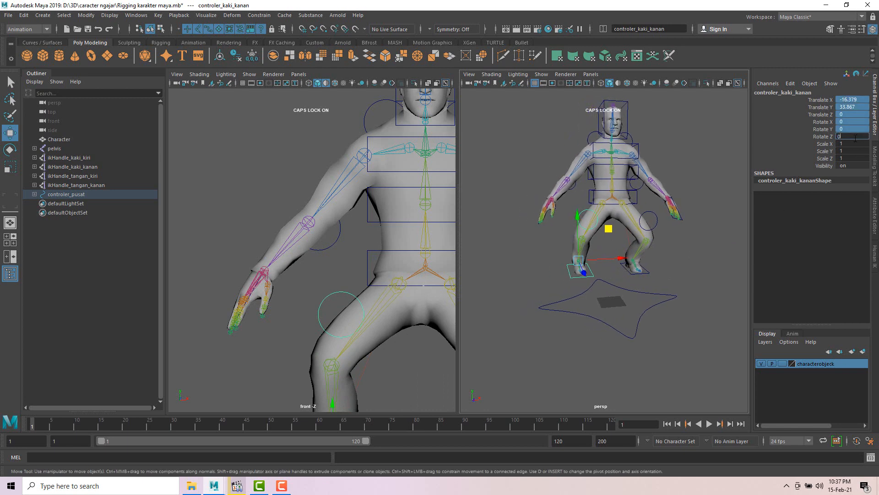
pyautogui.press('Return')
pyautogui.click(648, 271)
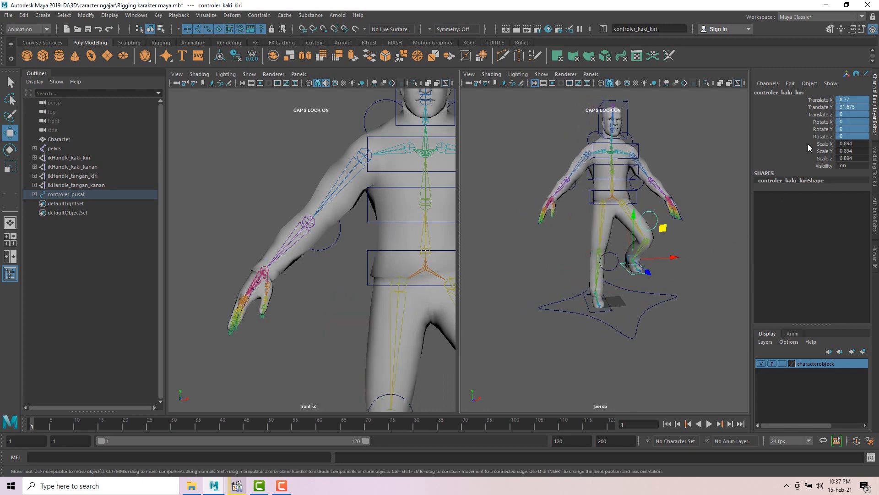
pyautogui.click(850, 106)
pyautogui.click(850, 100)
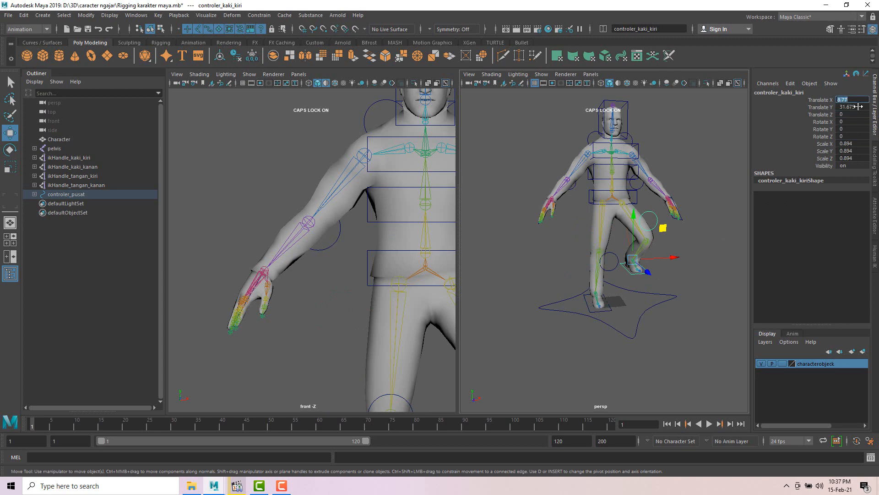
pyautogui.click(855, 118)
pyautogui.moveTo(857, 100); pyautogui.dragTo(859, 131)
pyautogui.write('0')
pyautogui.press('Return')
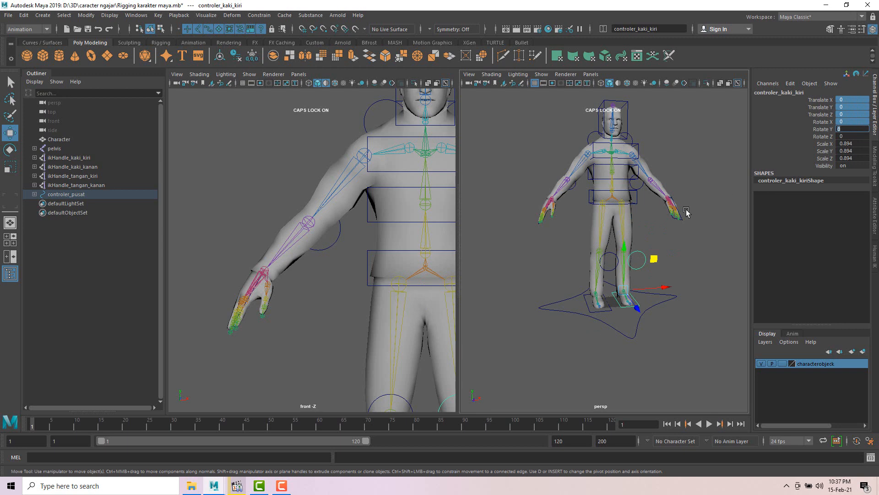
# Select the main controller controler_pusat for moving
pyautogui.click(674, 249)
pyautogui.click(666, 301)
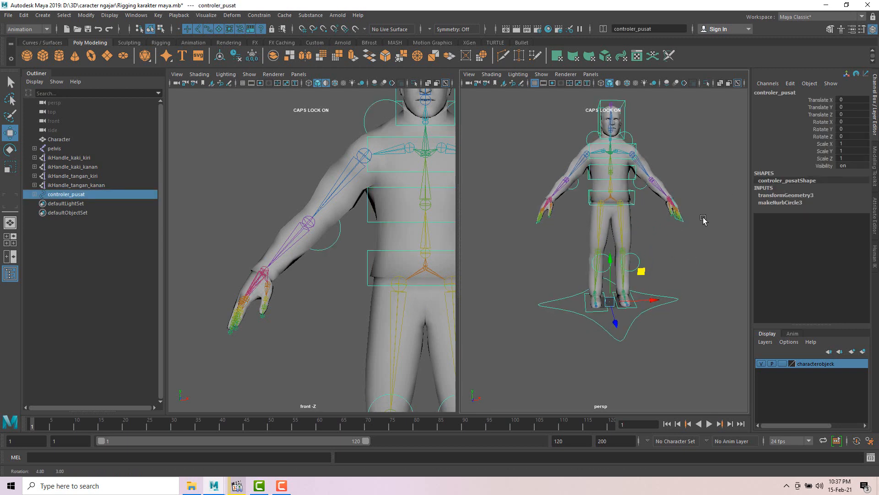